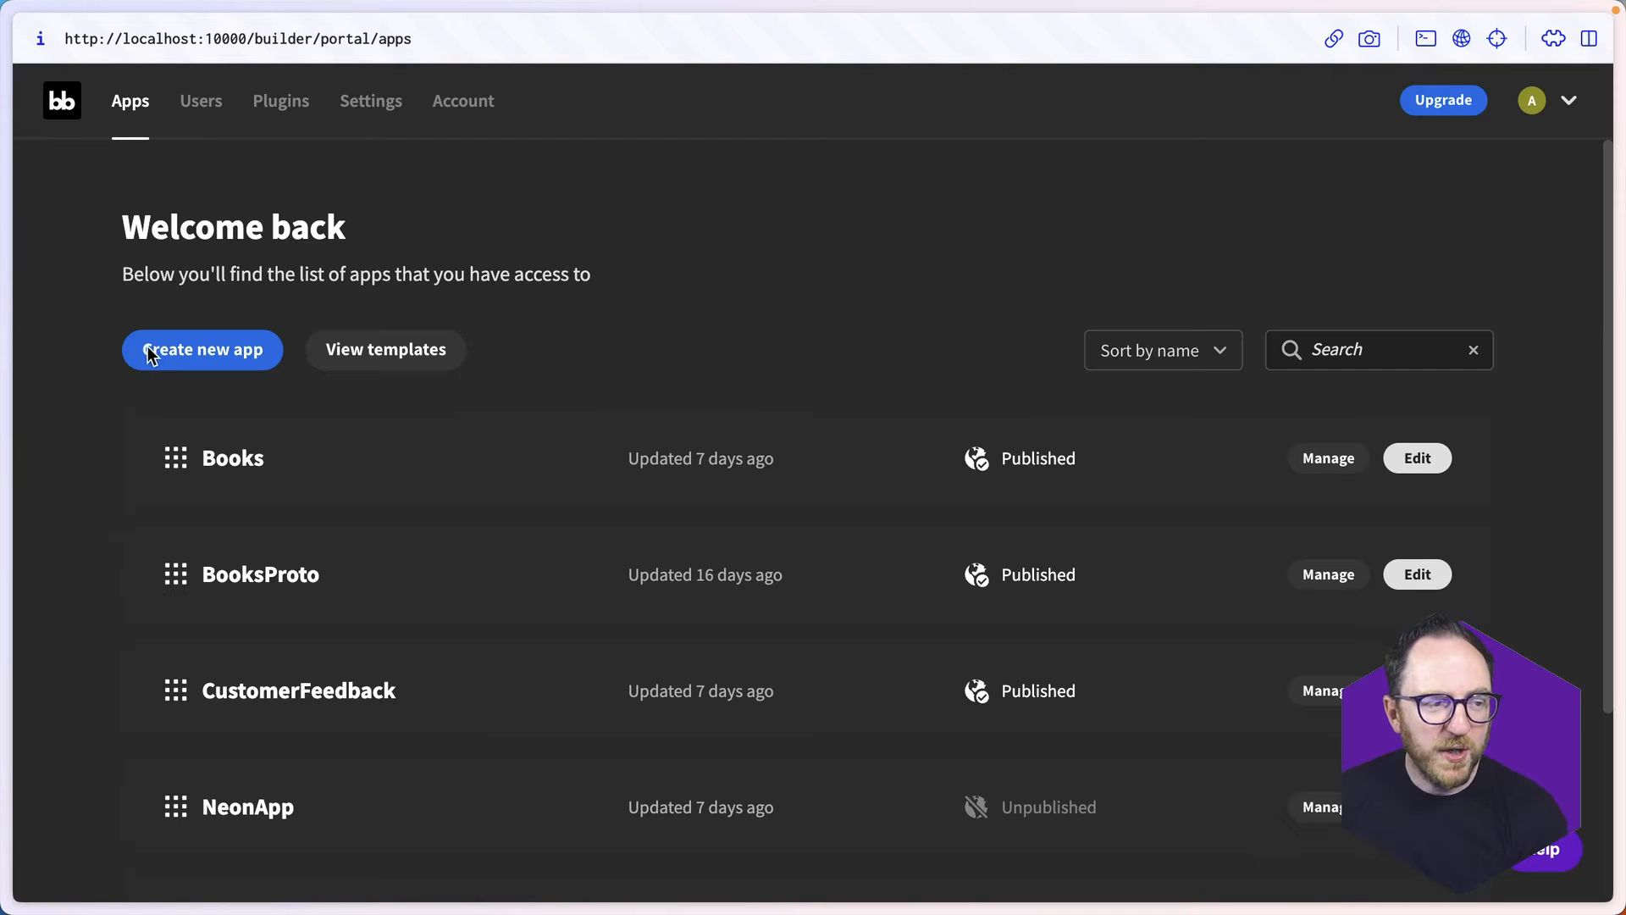
- Create a new app from scratch named Onboarding
scroll(932, 708, down, 3)
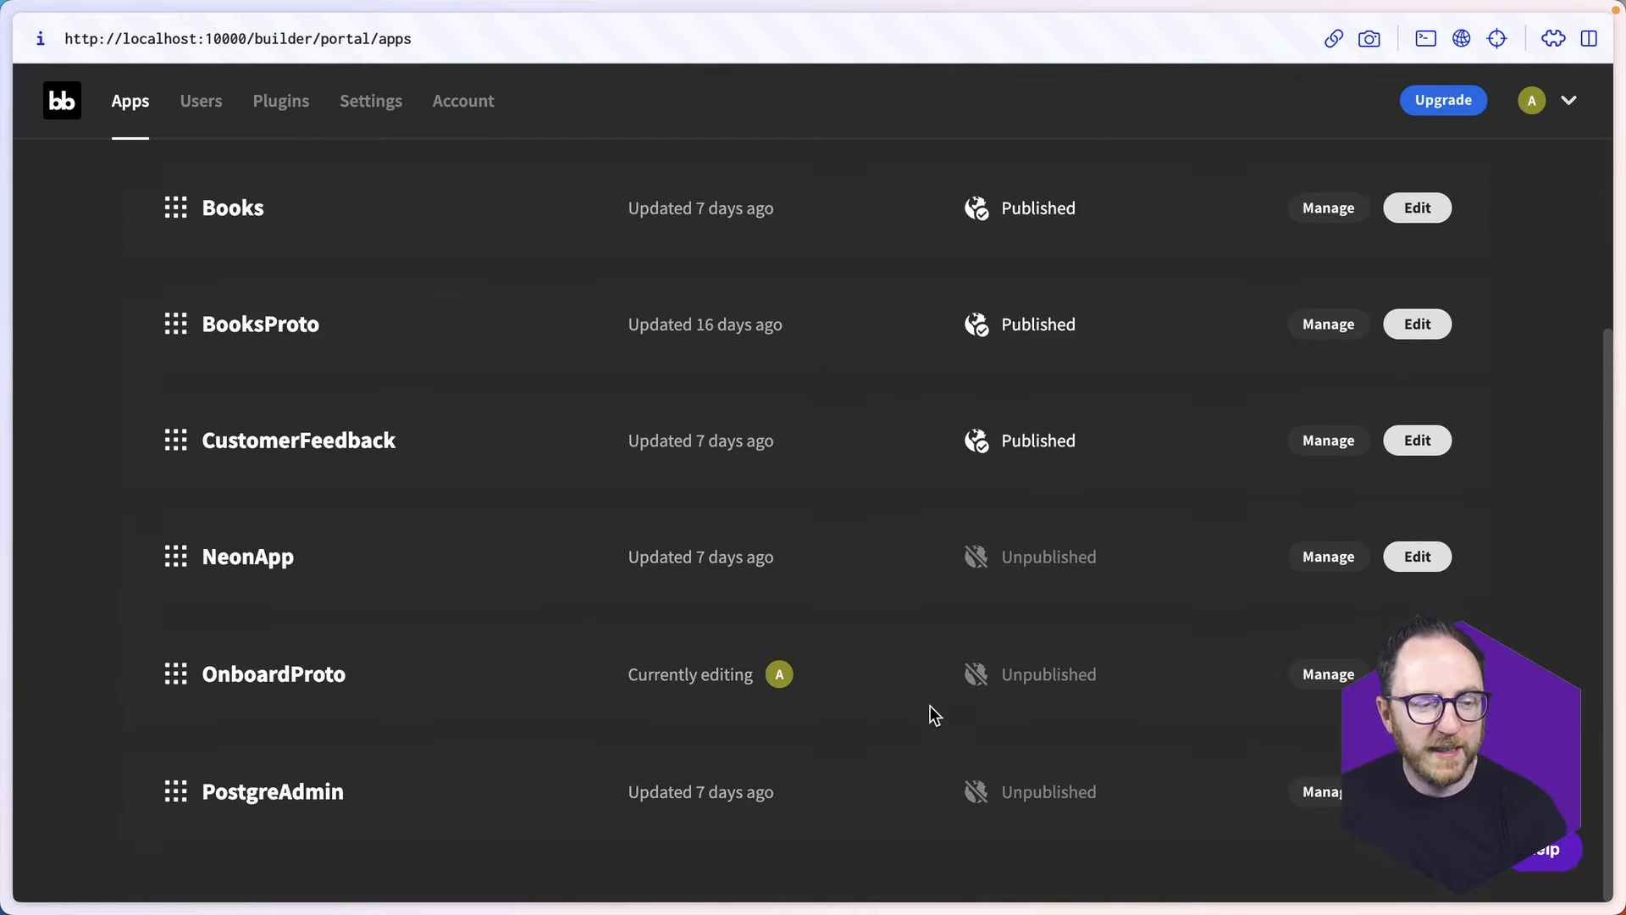
scroll(929, 711, up, 4)
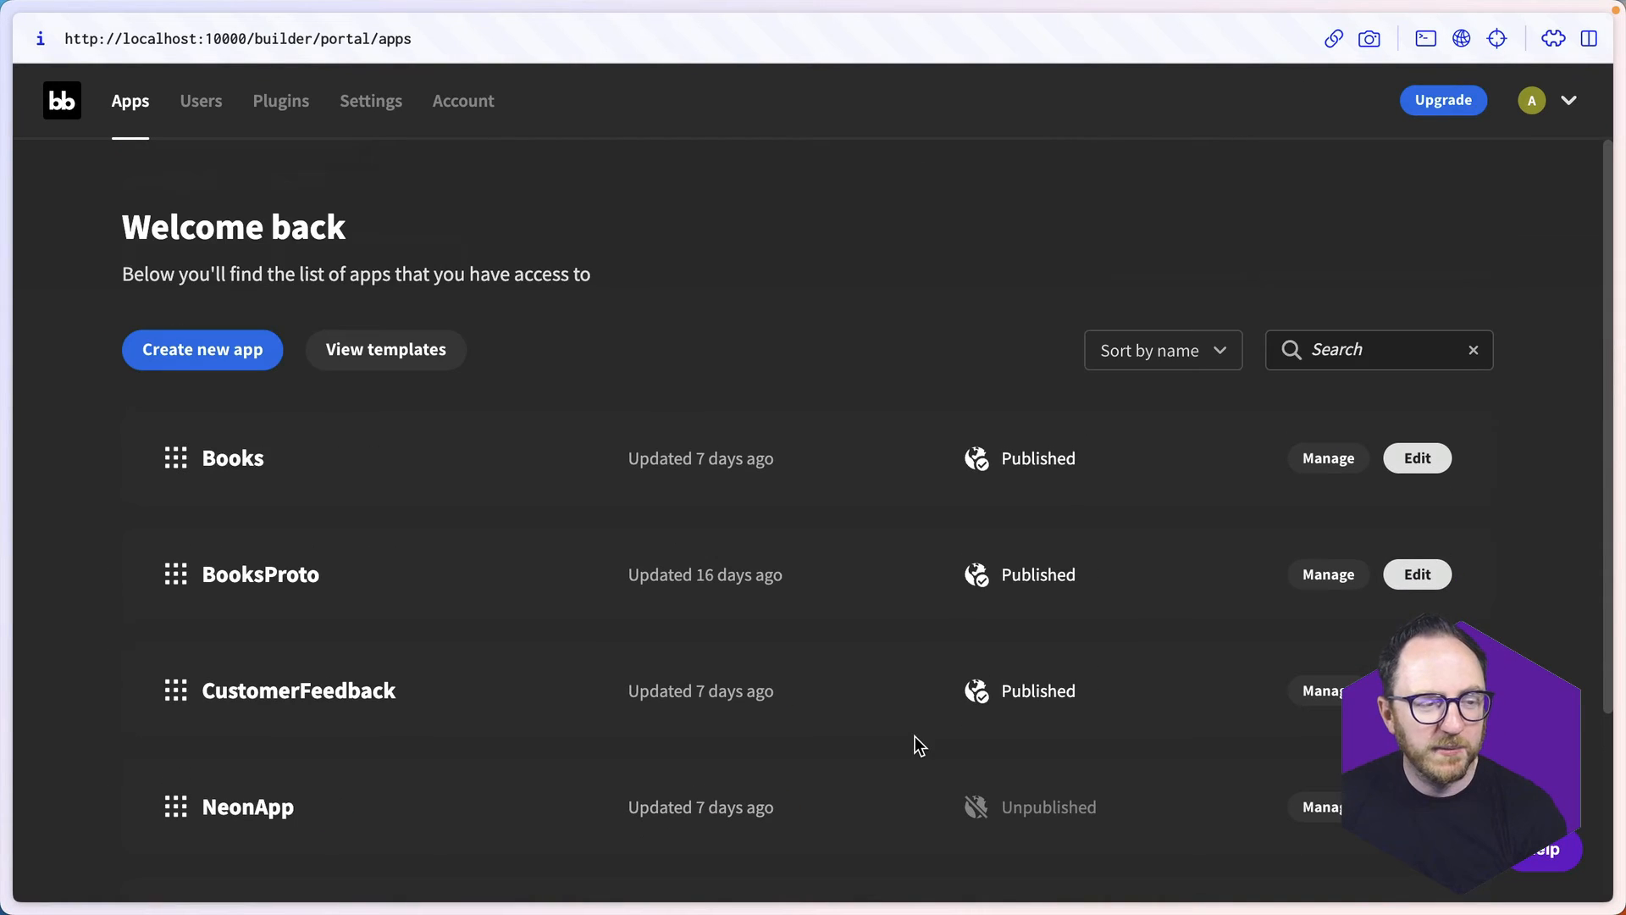
click(195, 360)
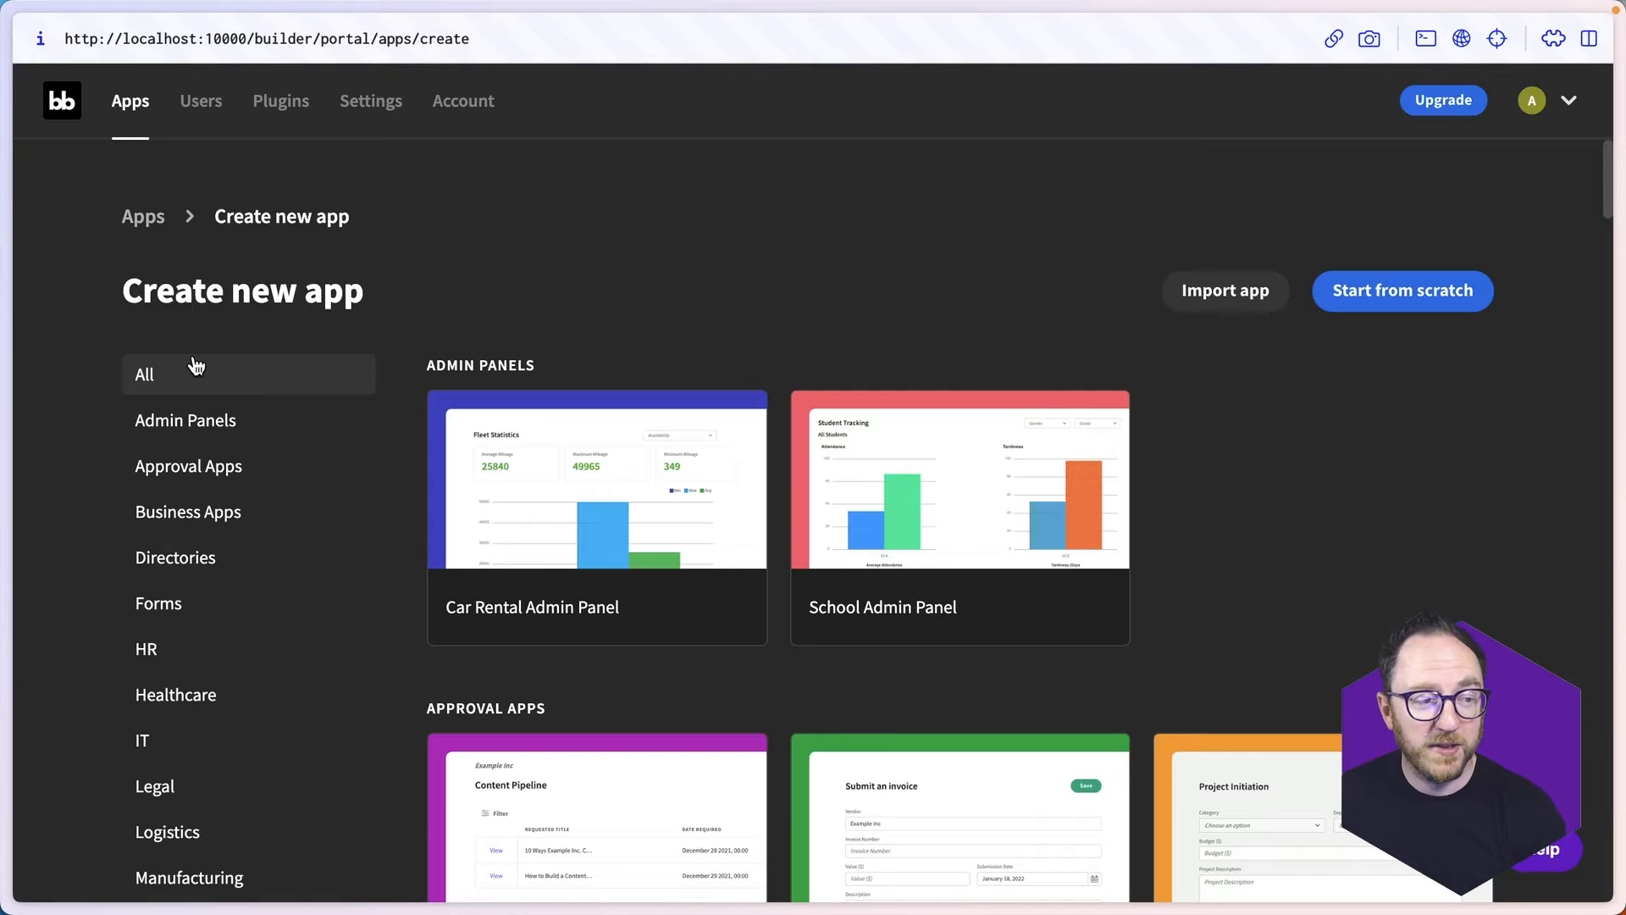
scroll(1106, 752, down, 9)
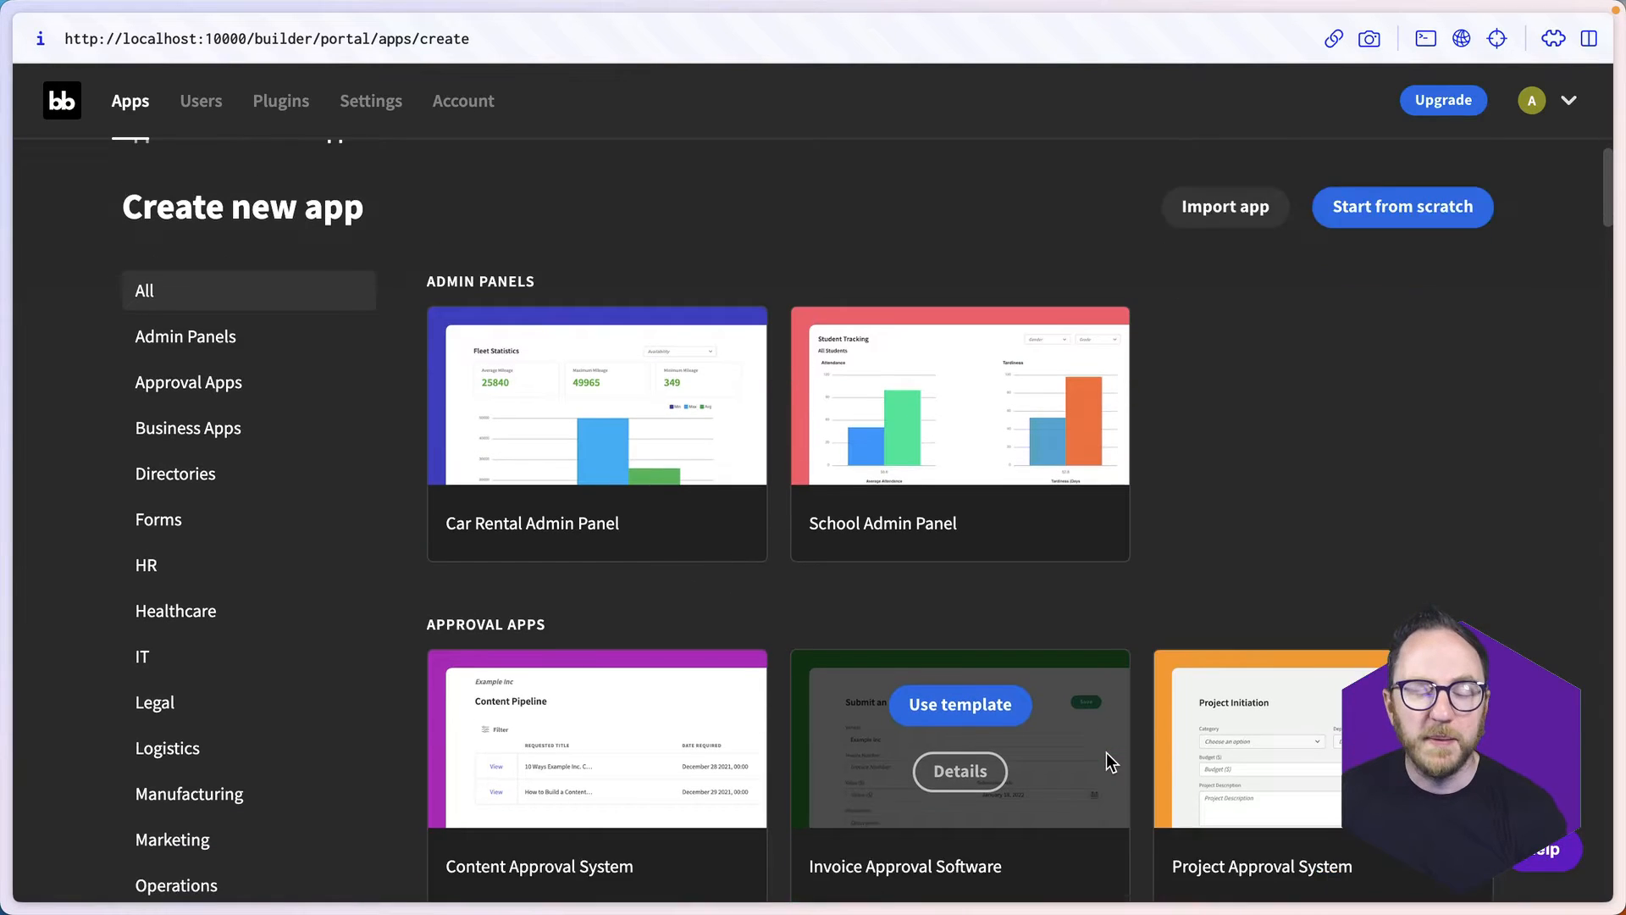
scroll(1106, 752, down, 5)
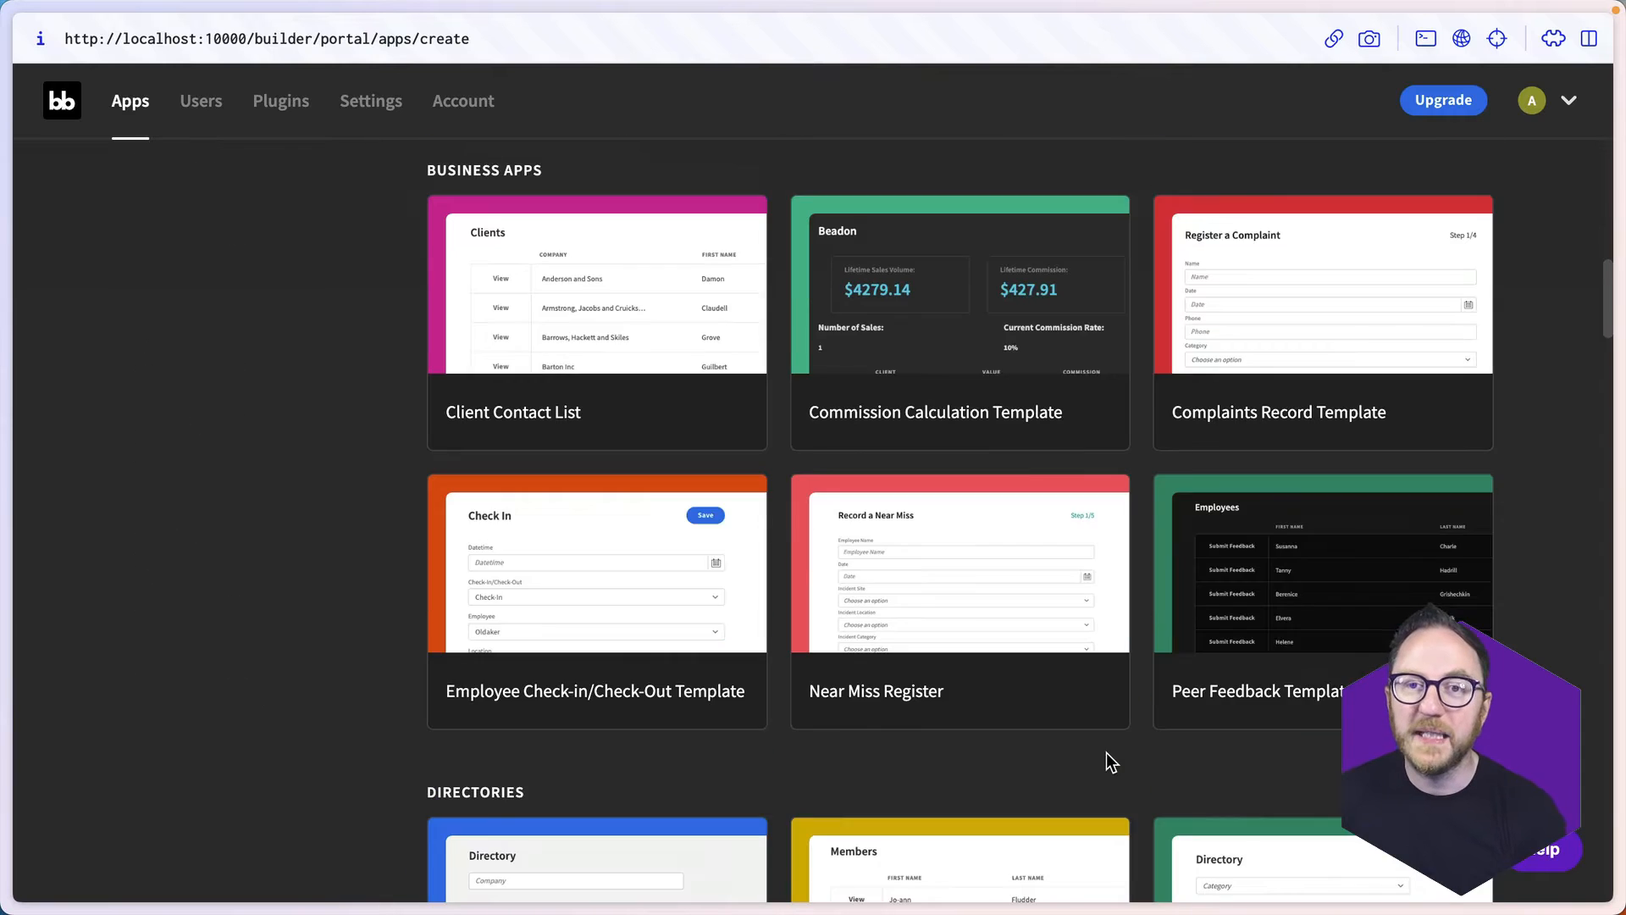
scroll(1106, 752, up, 15)
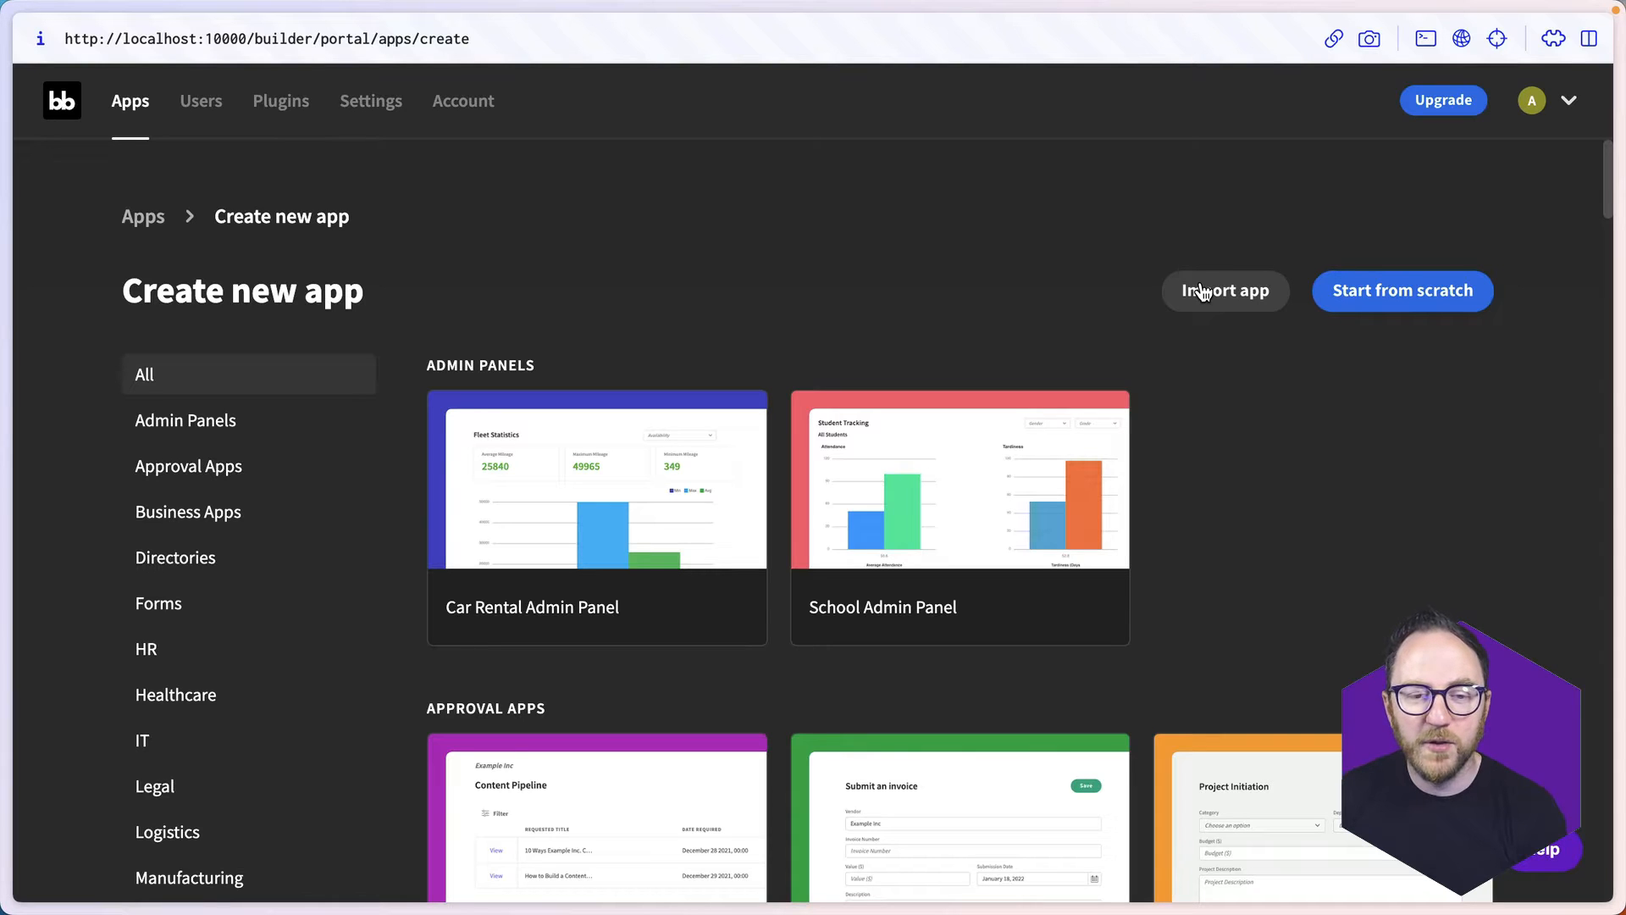
click(1391, 307)
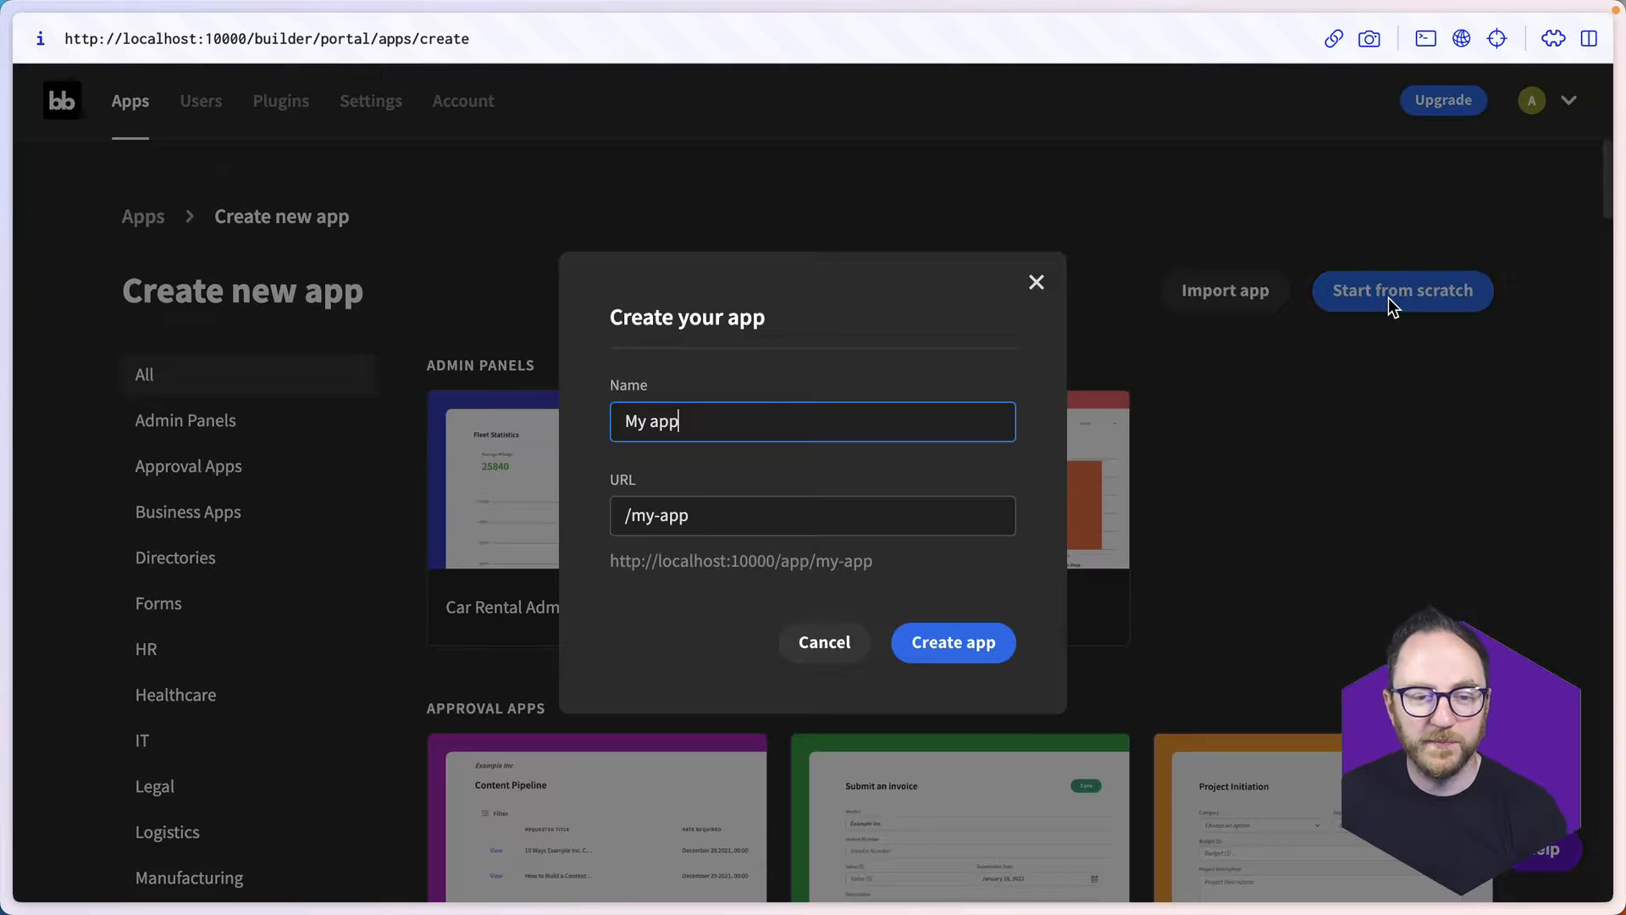
triple_click(851, 436)
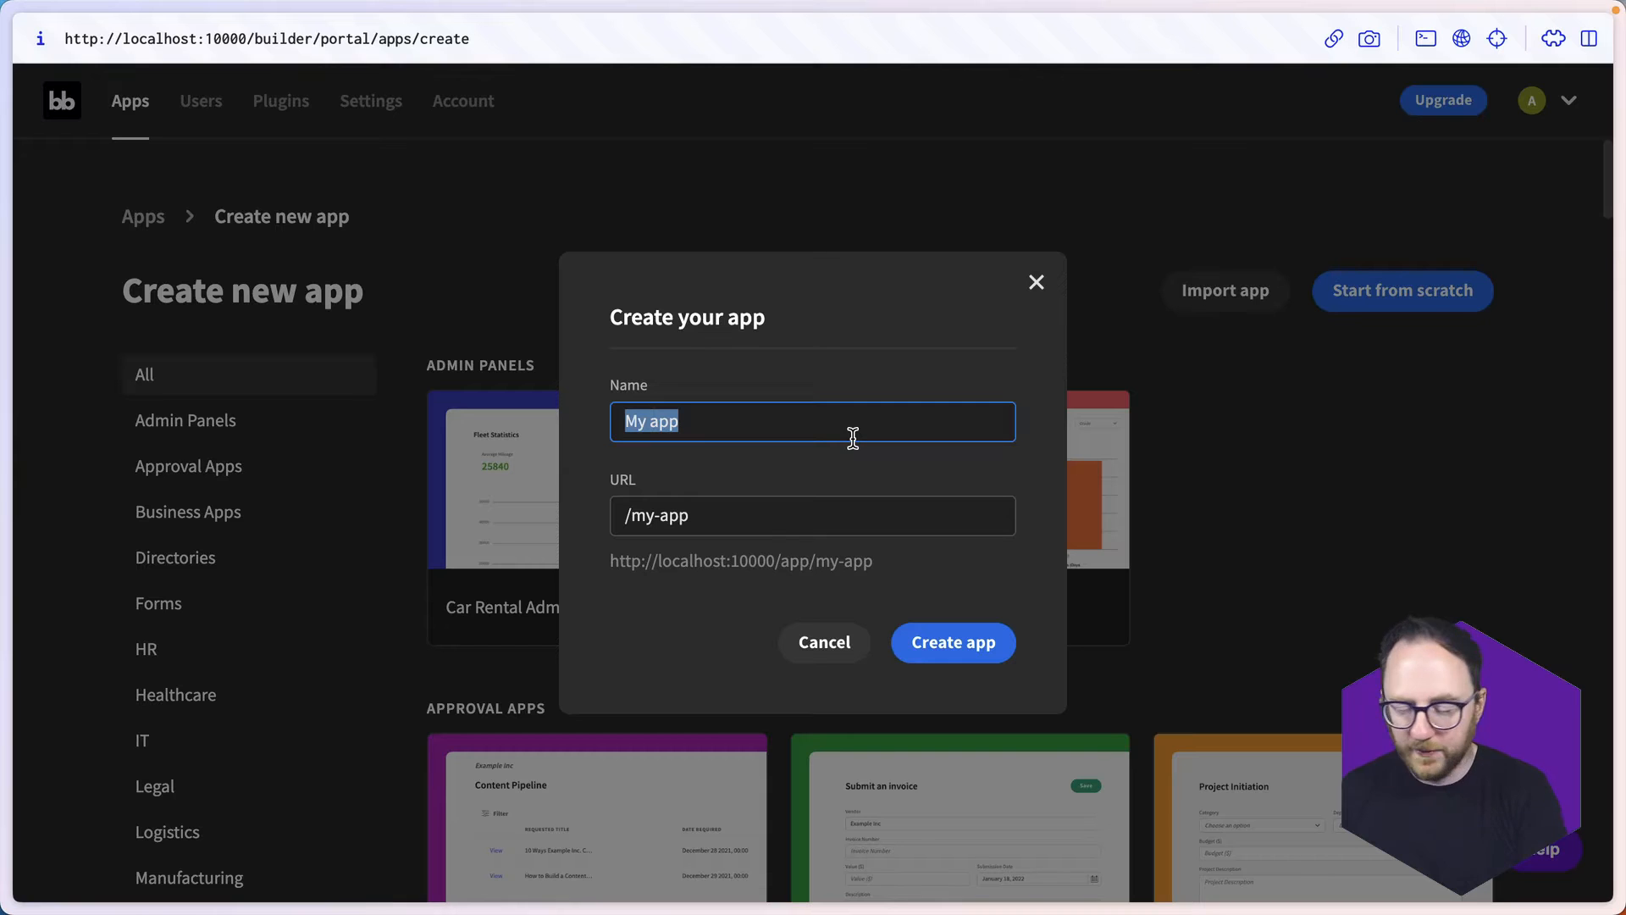
text(Onboarding)
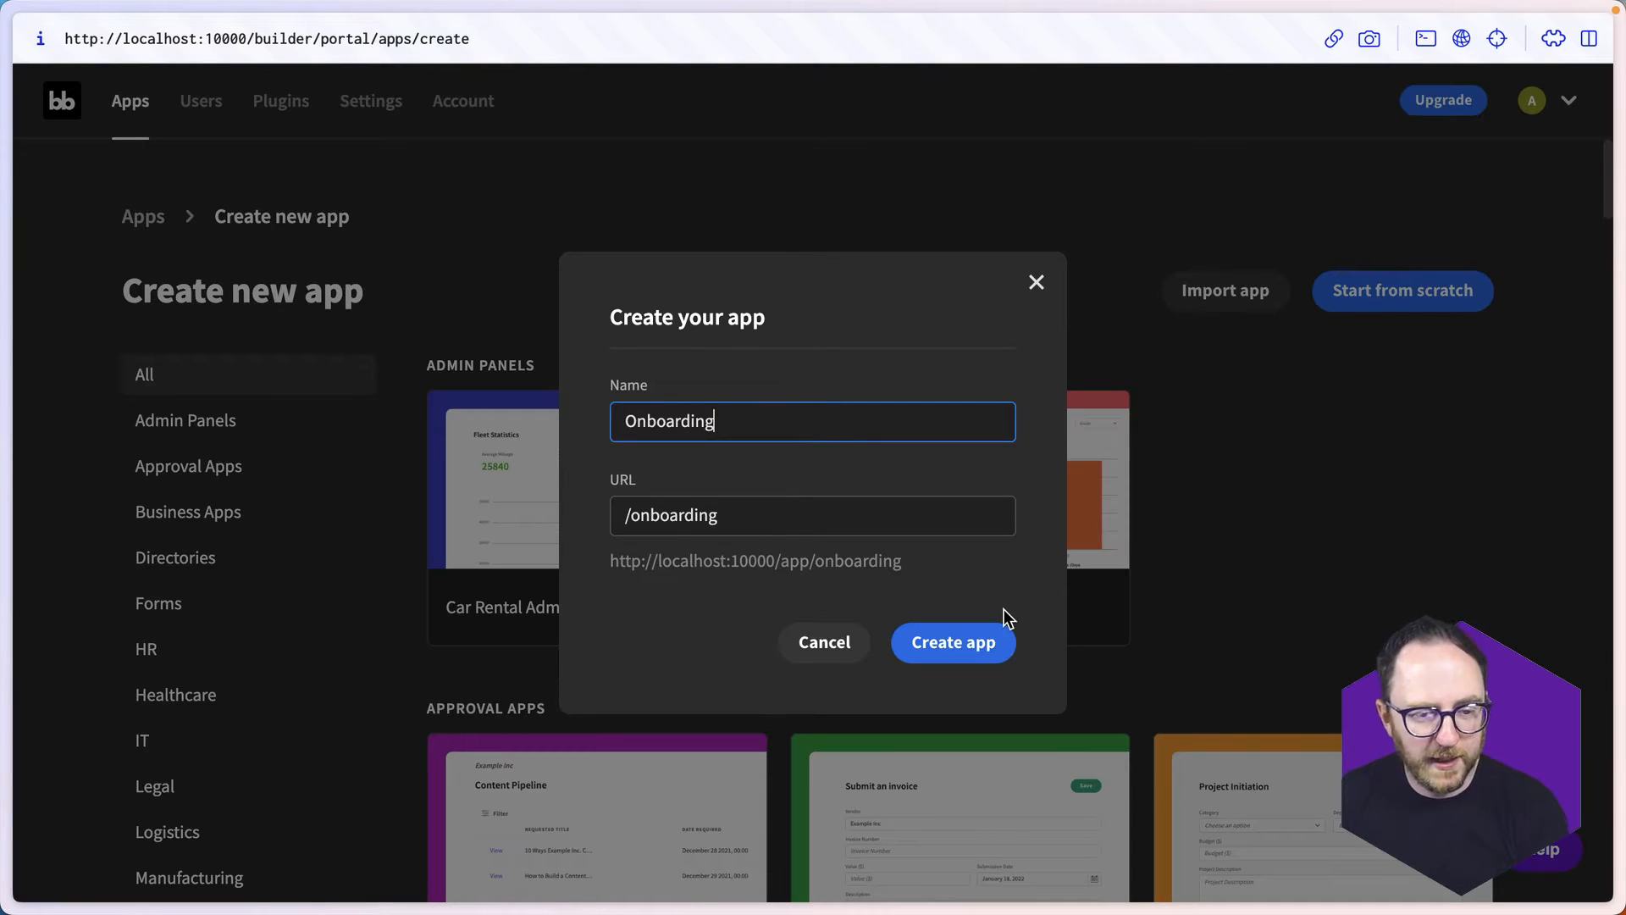
click(982, 656)
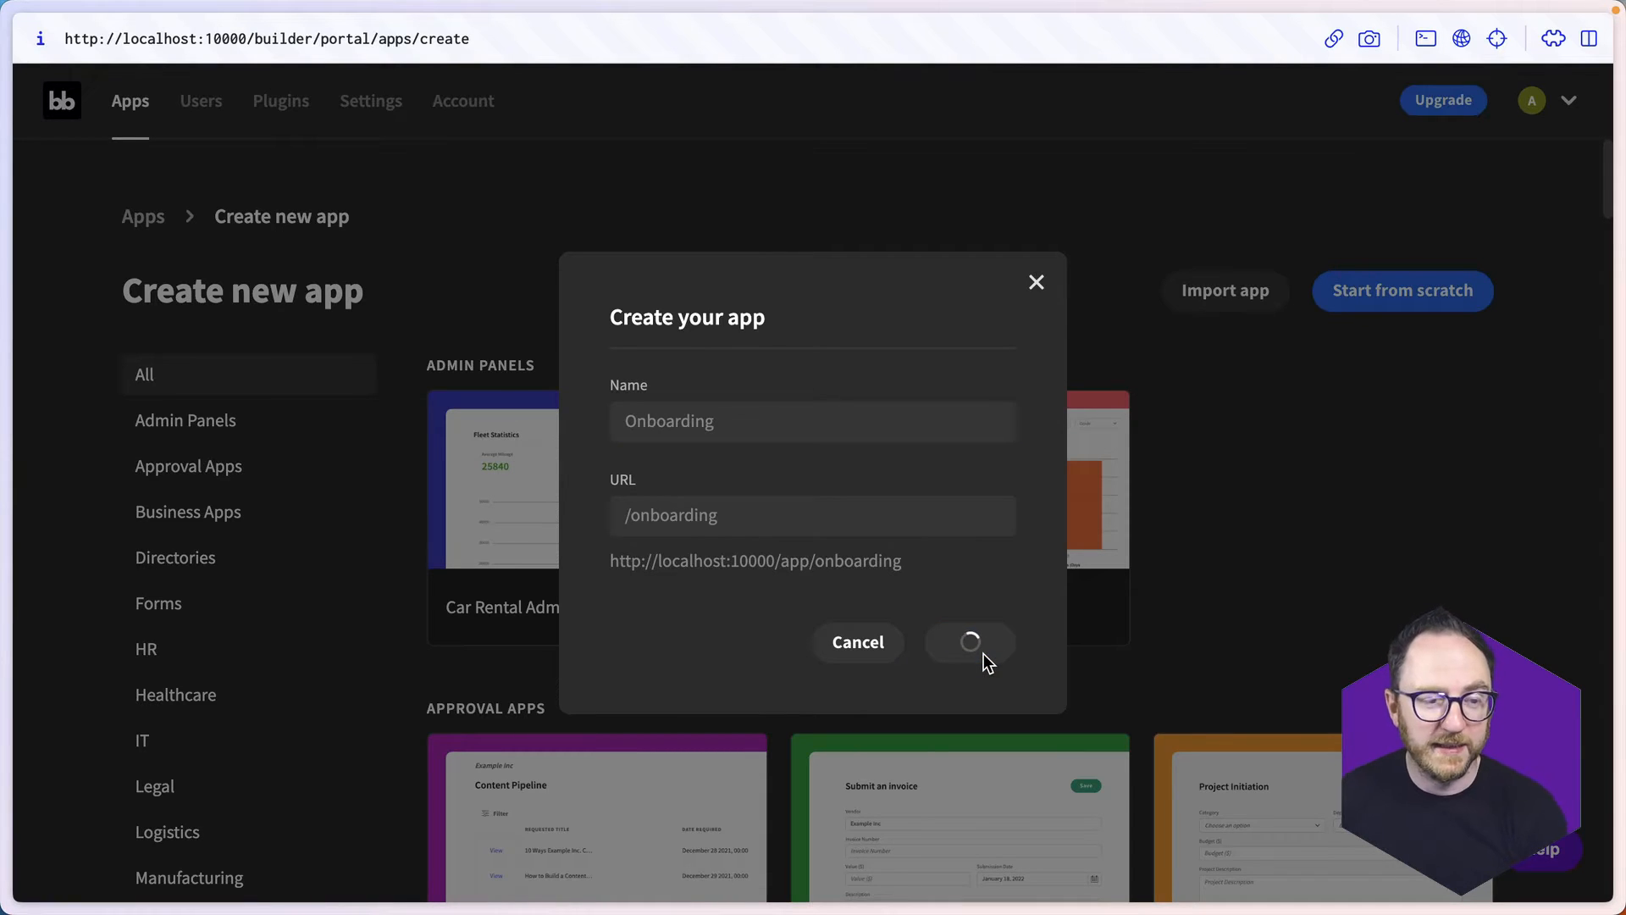
- Start a PostgreSQL data source connection and set its host to host.docker.internal
scroll(999, 623, down, 2)
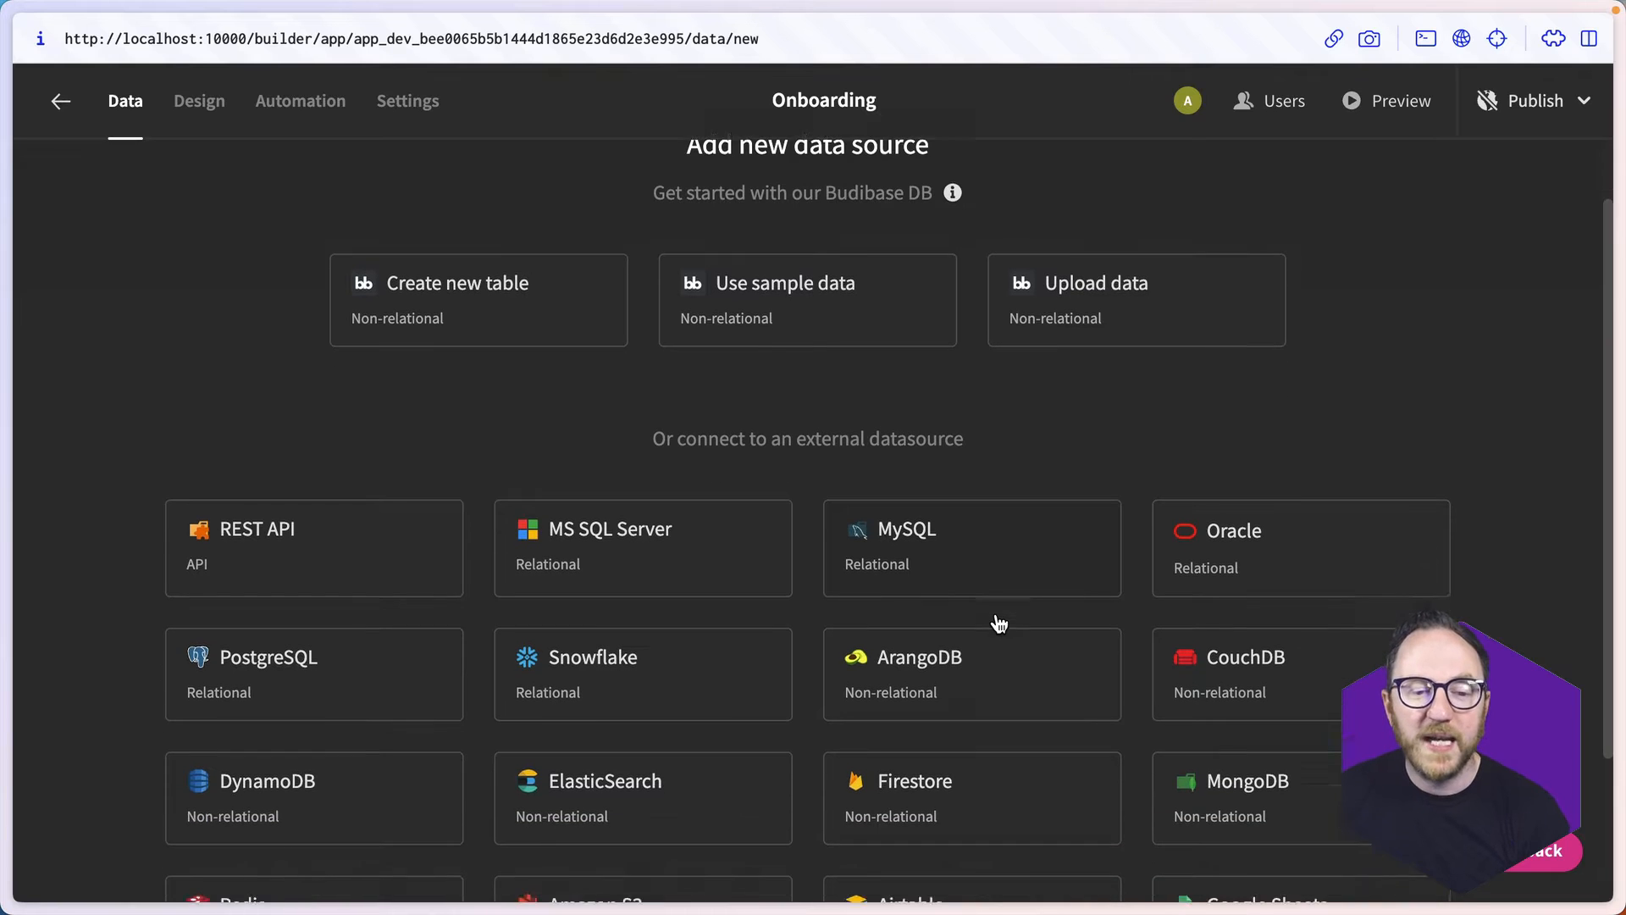
scroll(1000, 624, down, 2)
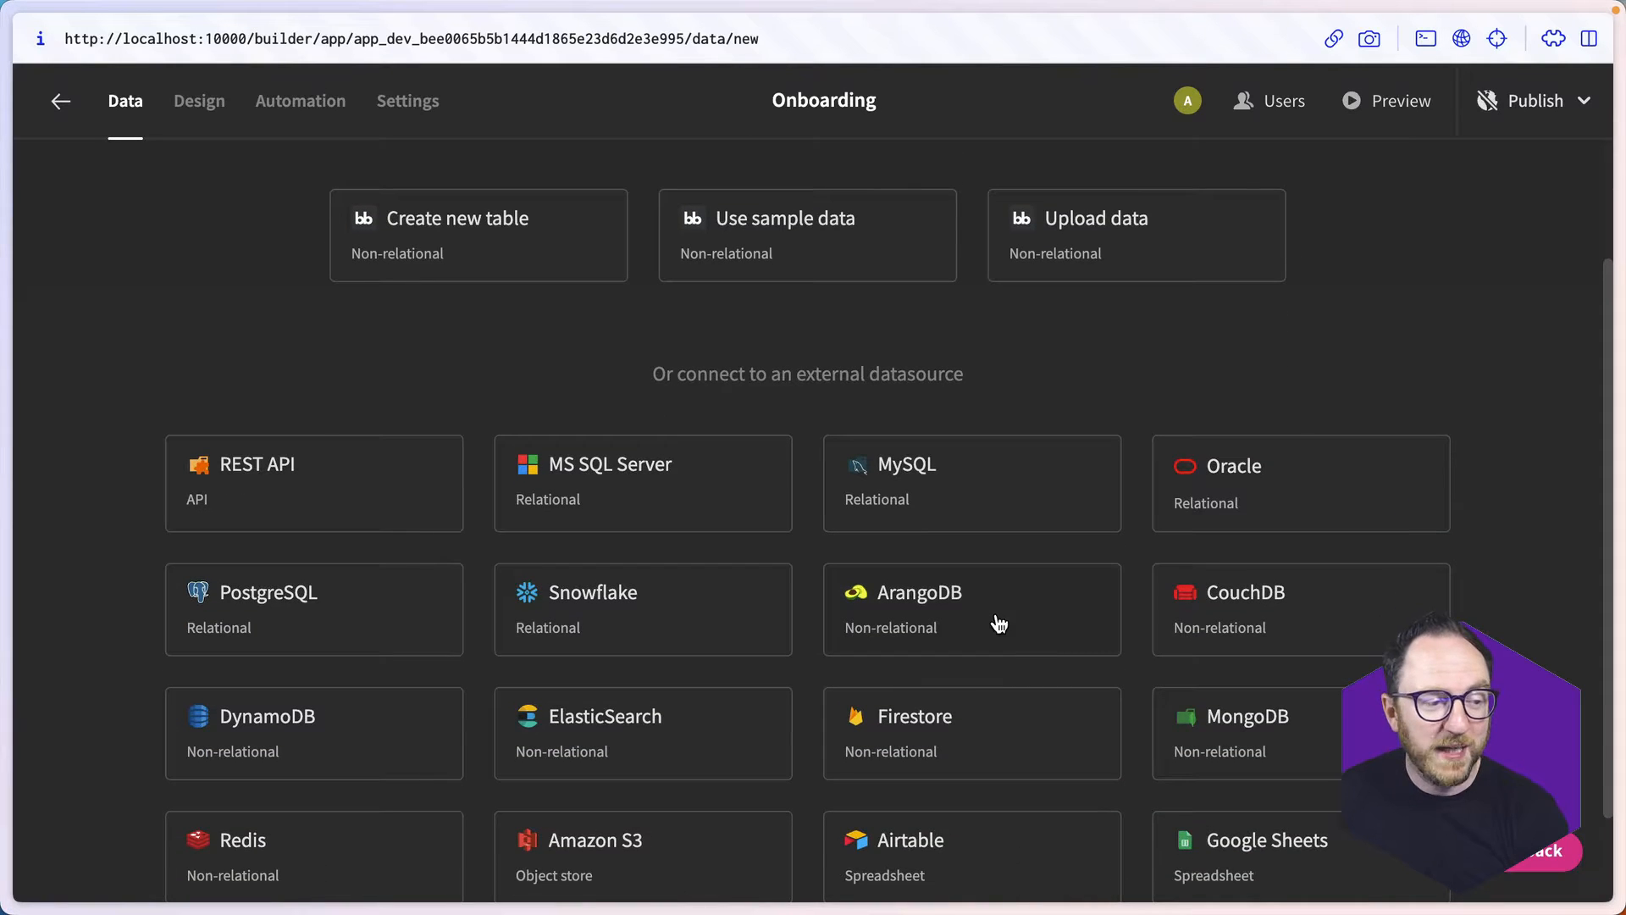
scroll(999, 624, down, 1)
scroll(999, 623, up, 3)
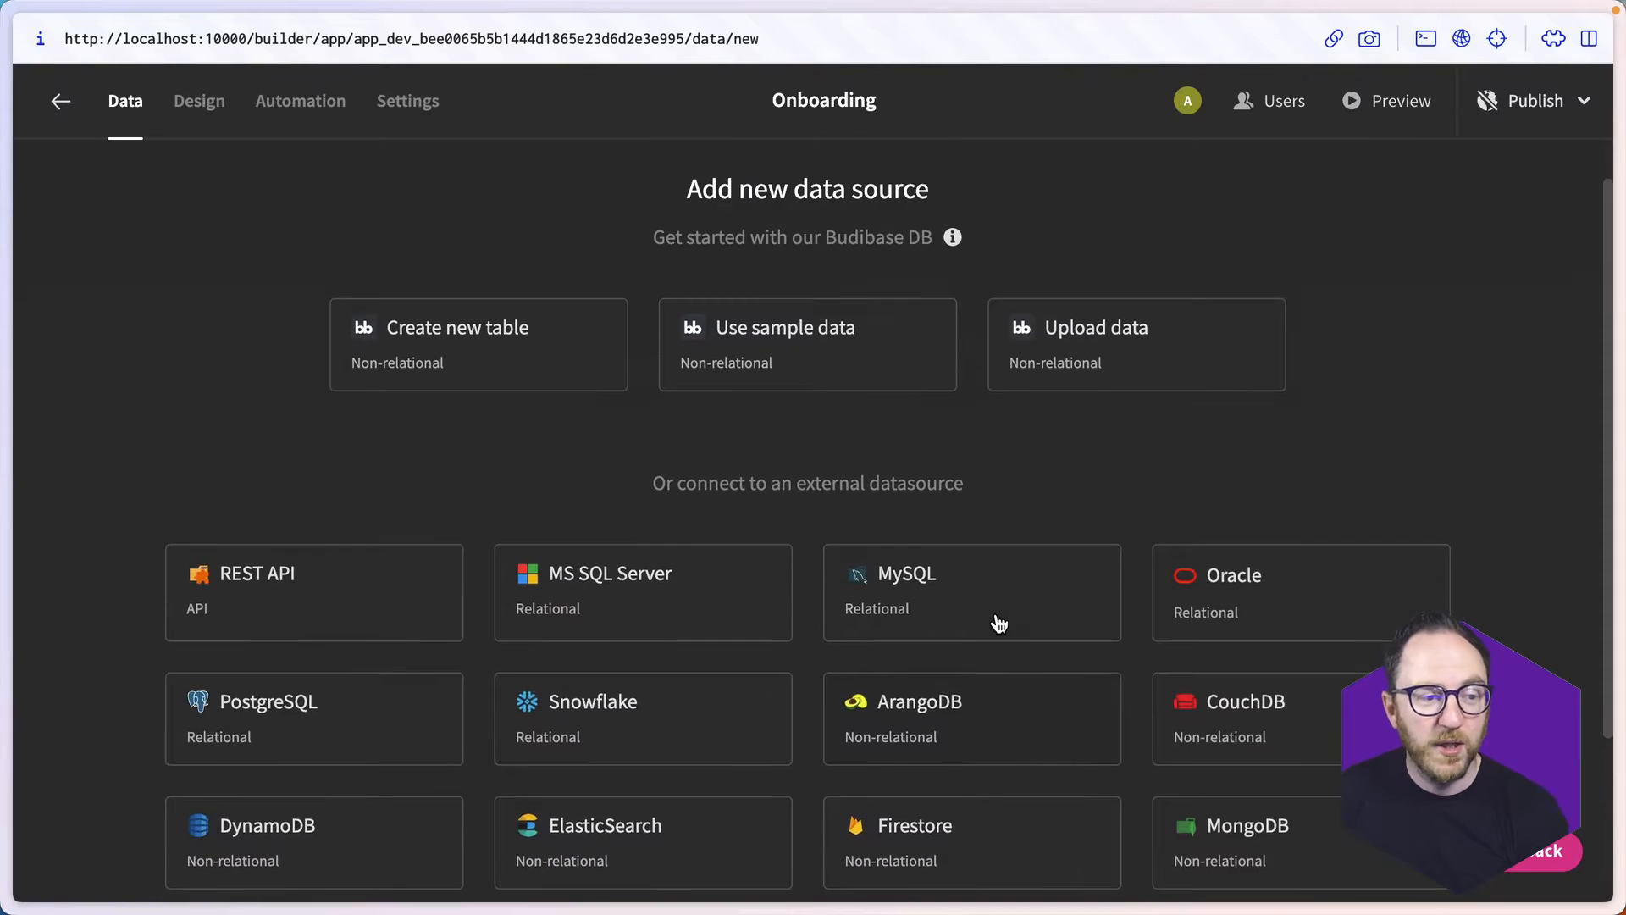
scroll(999, 624, down, 3)
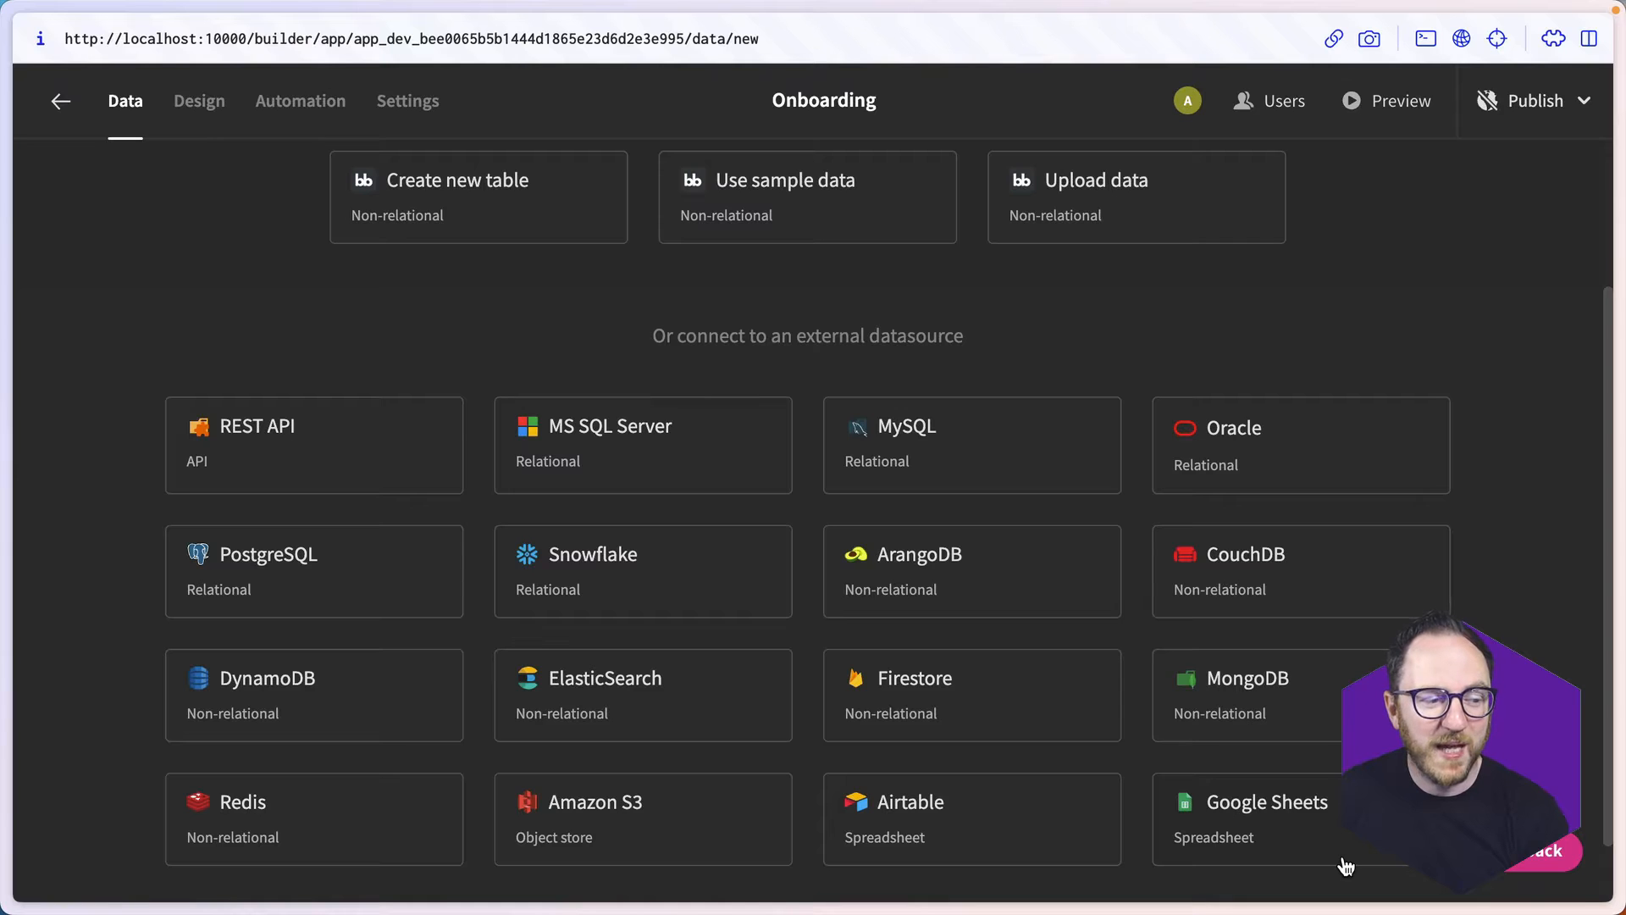
click(302, 589)
double_click(692, 305)
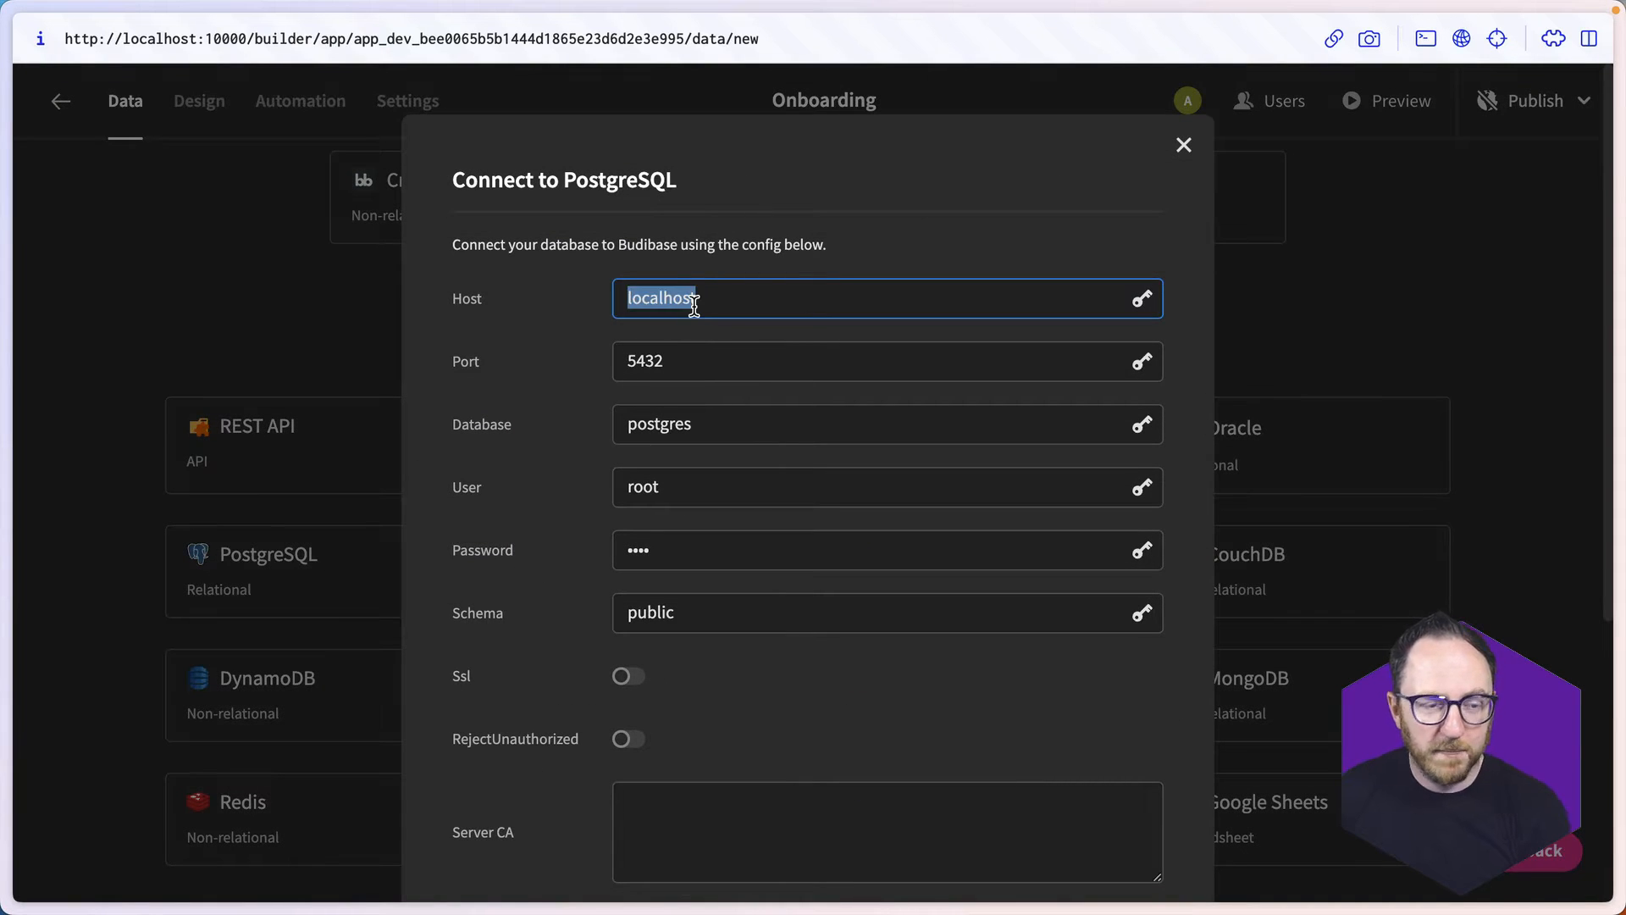
text(host.dock)
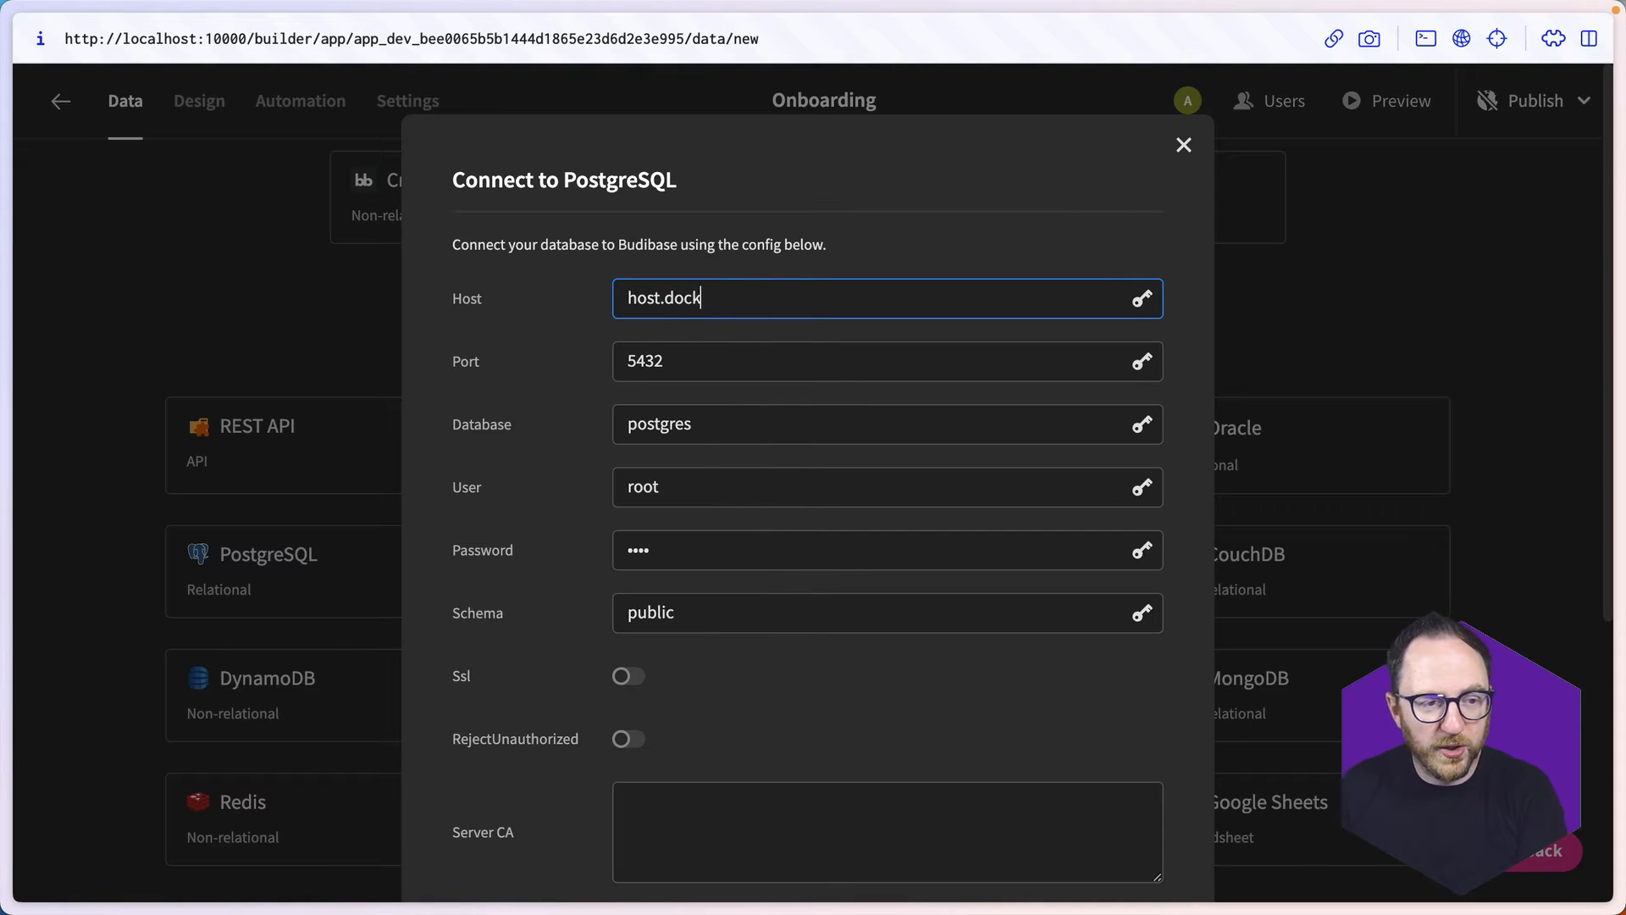
text(er.intern)
- Set the PostgreSQL connection's database to onboarding, keeping the default port
key(Tab)
key(Tab)
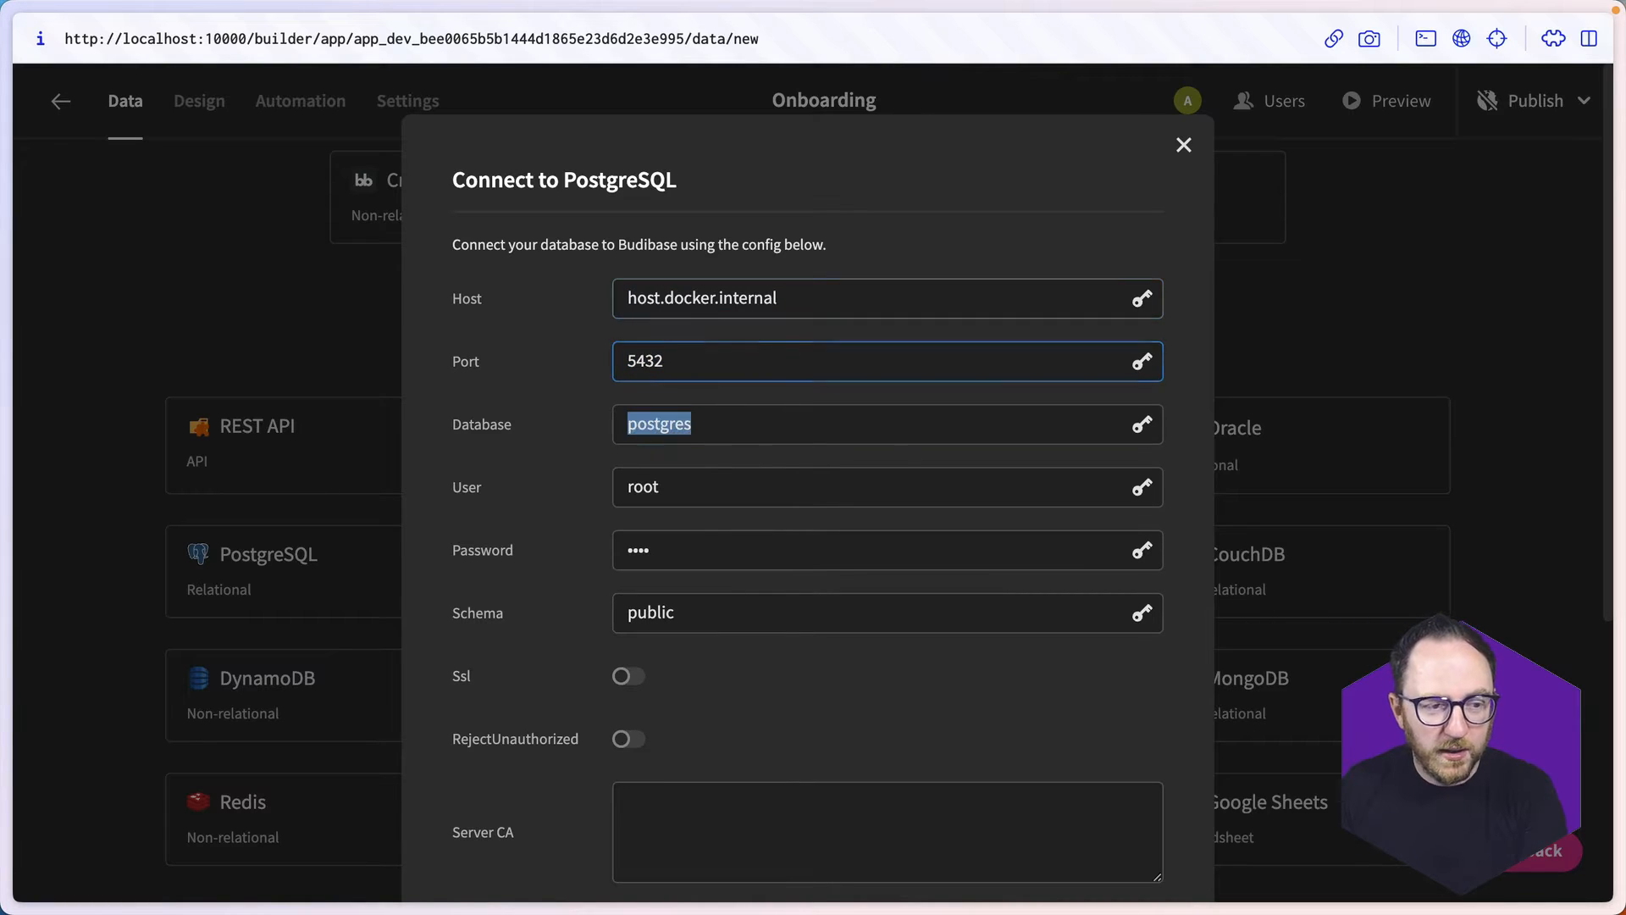
text(onboarding)
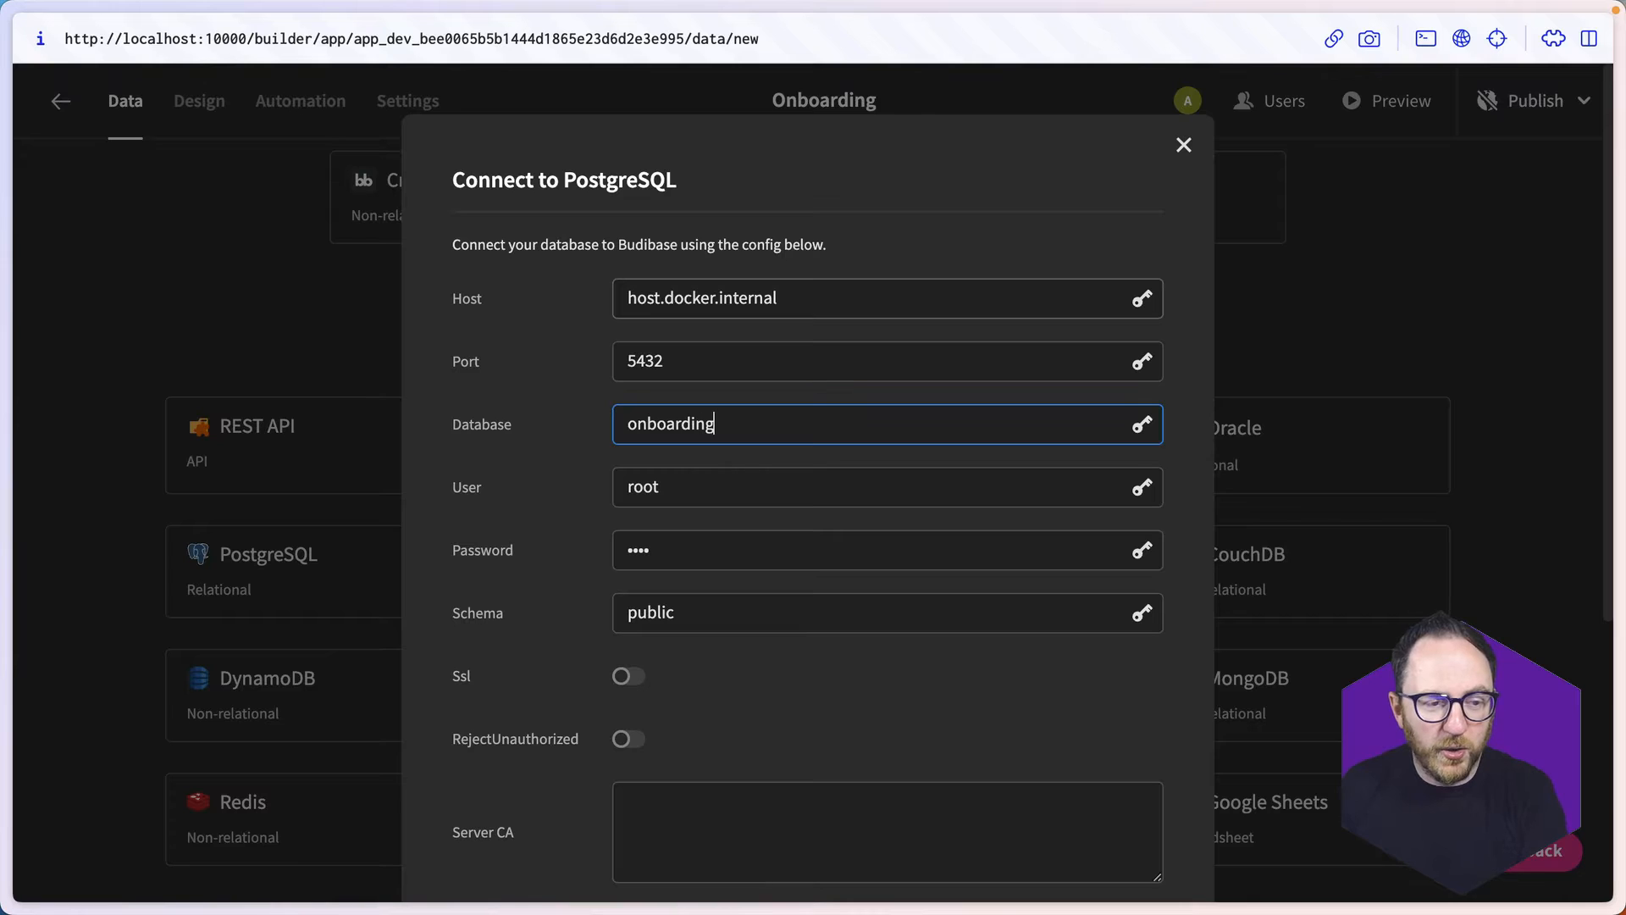
- Enter the database user name and password for the PostgreSQL connection
key(Tab)
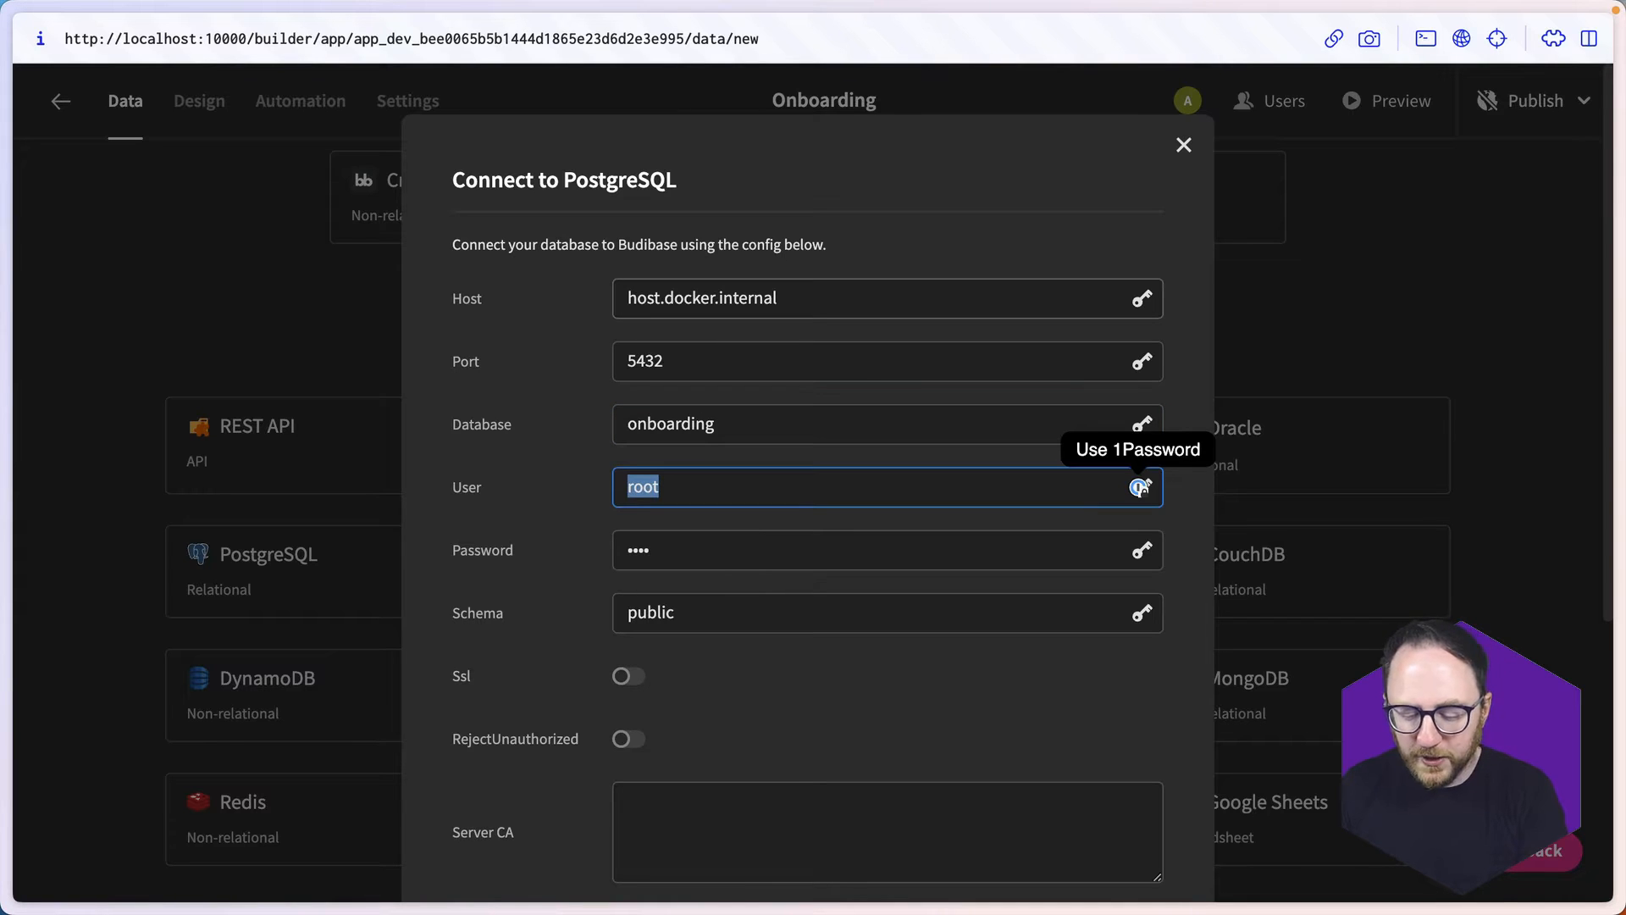
text(kevin)
key(Tab)
text(•••••)
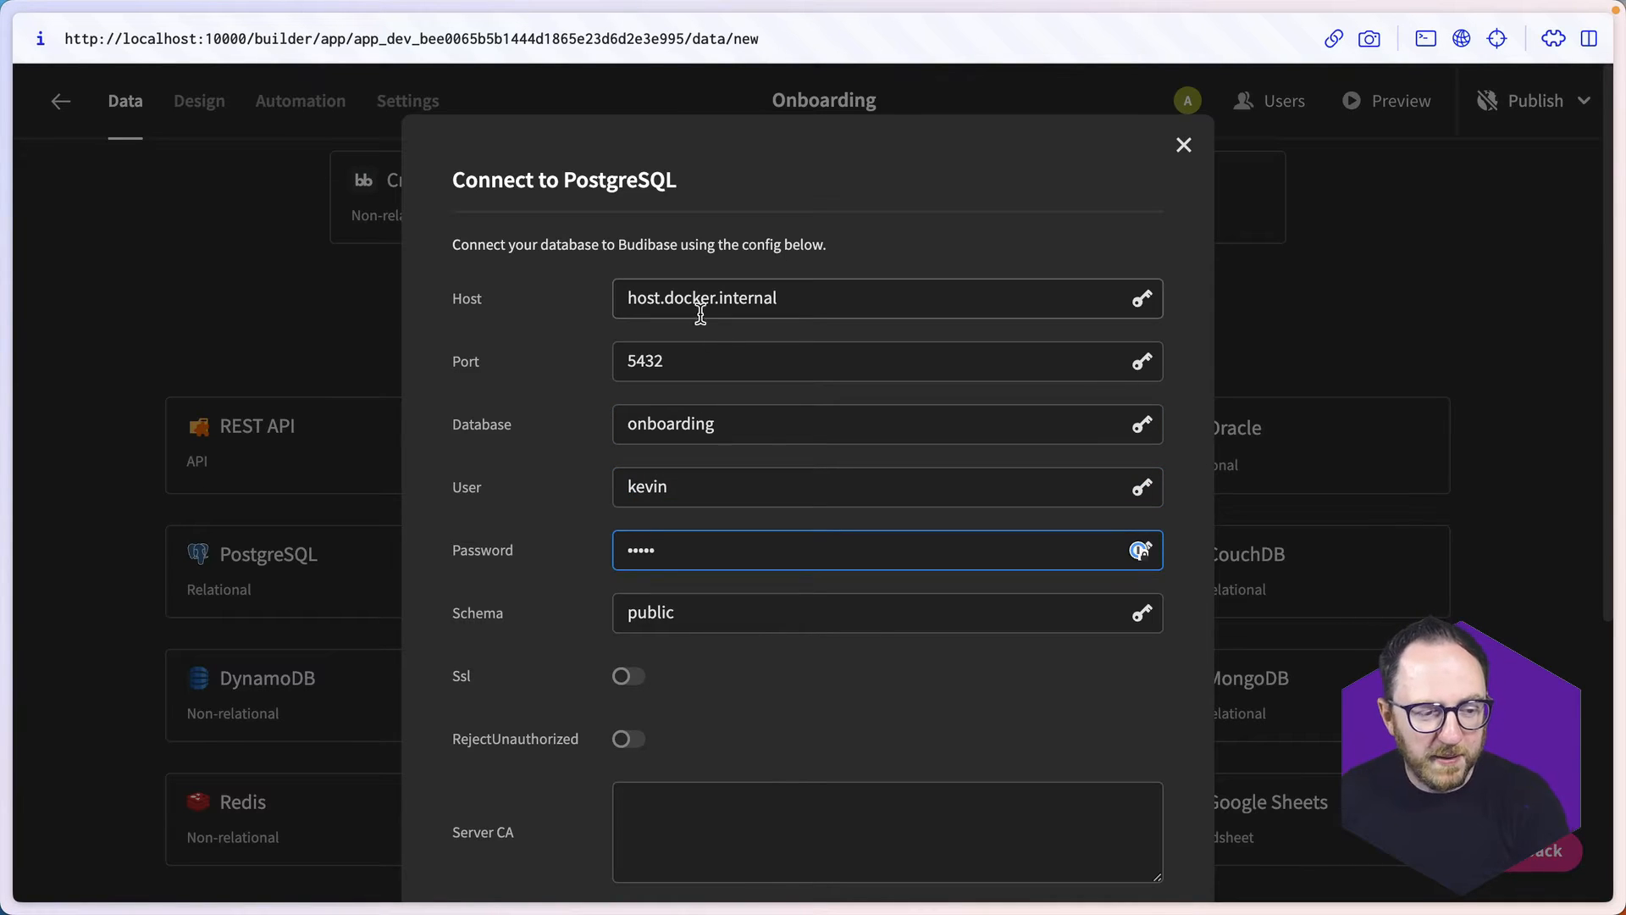
- Connect to the PostgreSQL database and fetch its new_hire table
click(1186, 795)
scroll(1190, 800, down, 5)
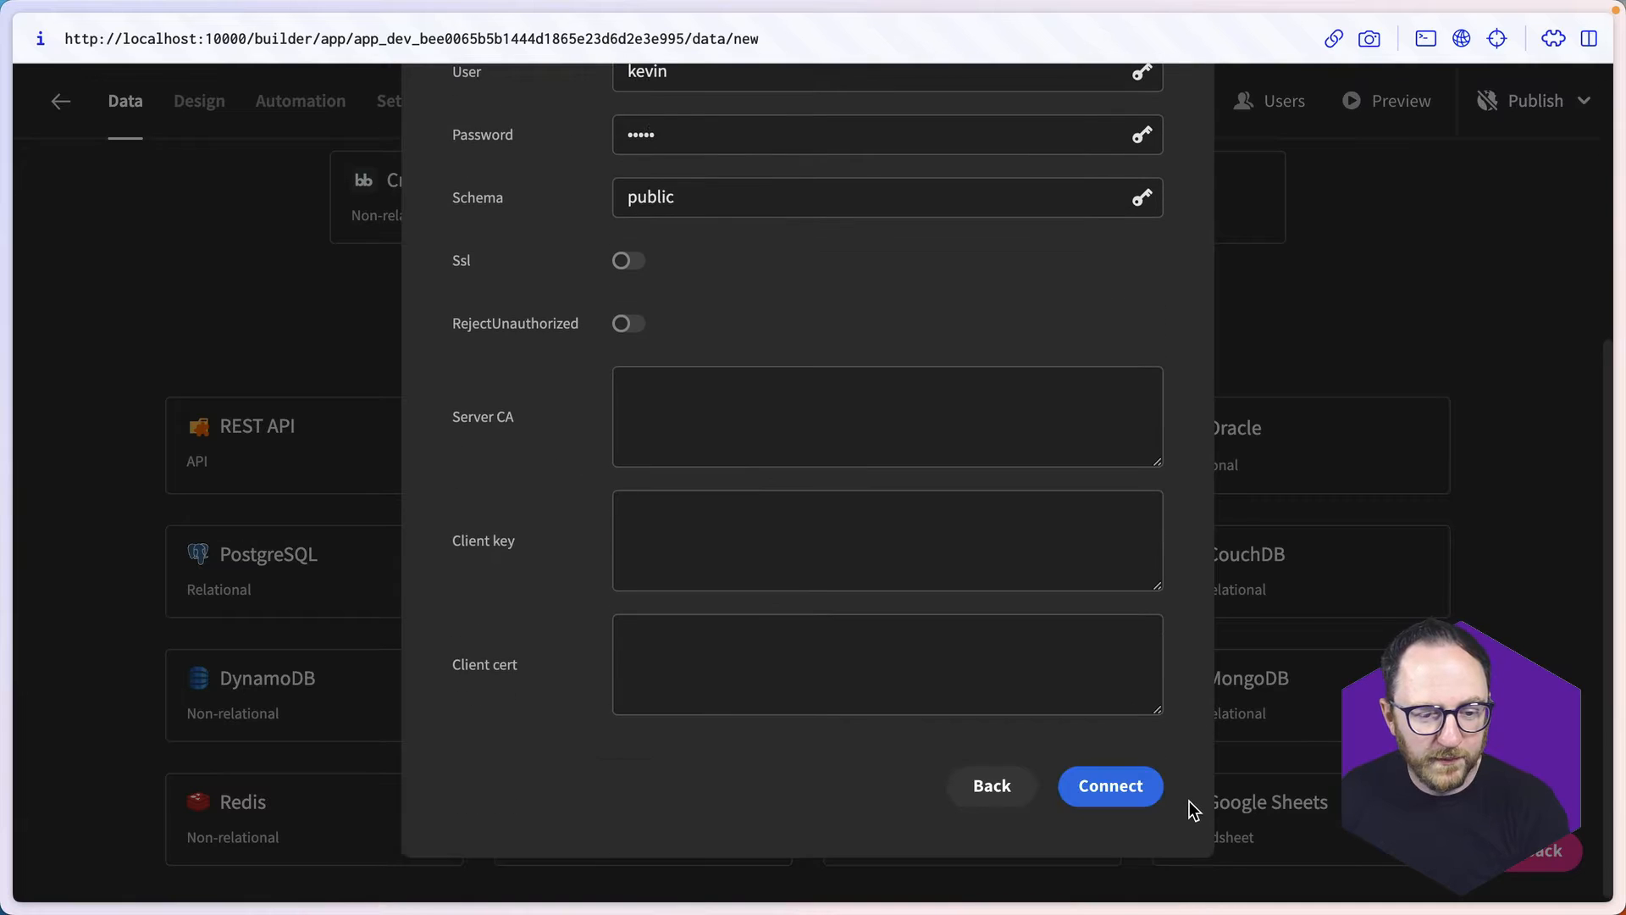
click(1092, 785)
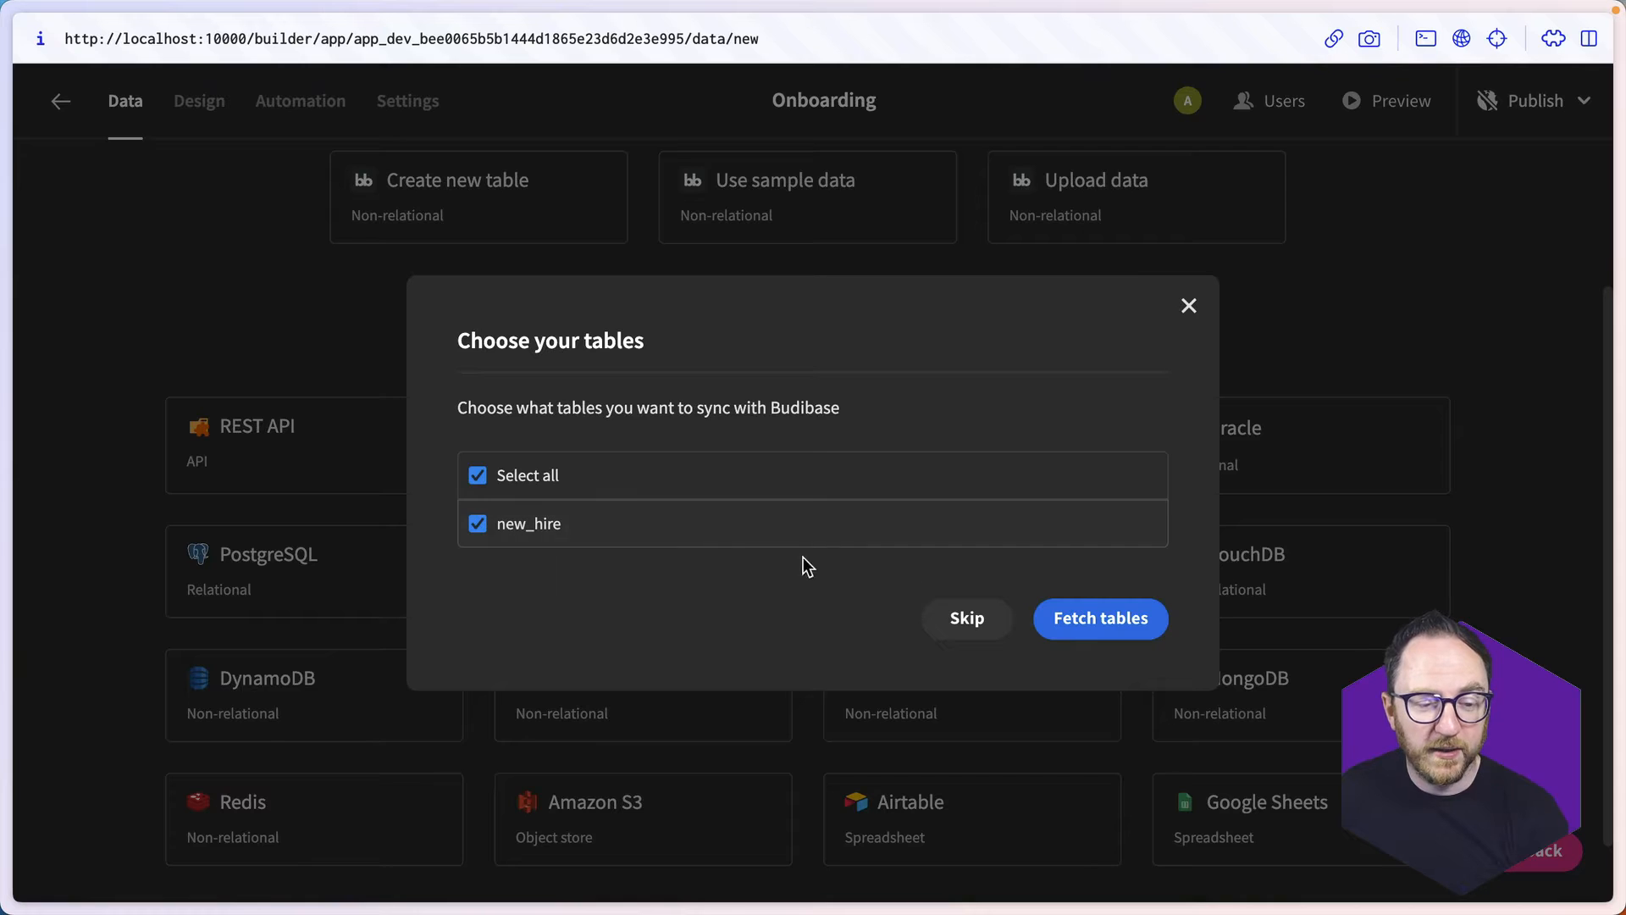
click(1094, 616)
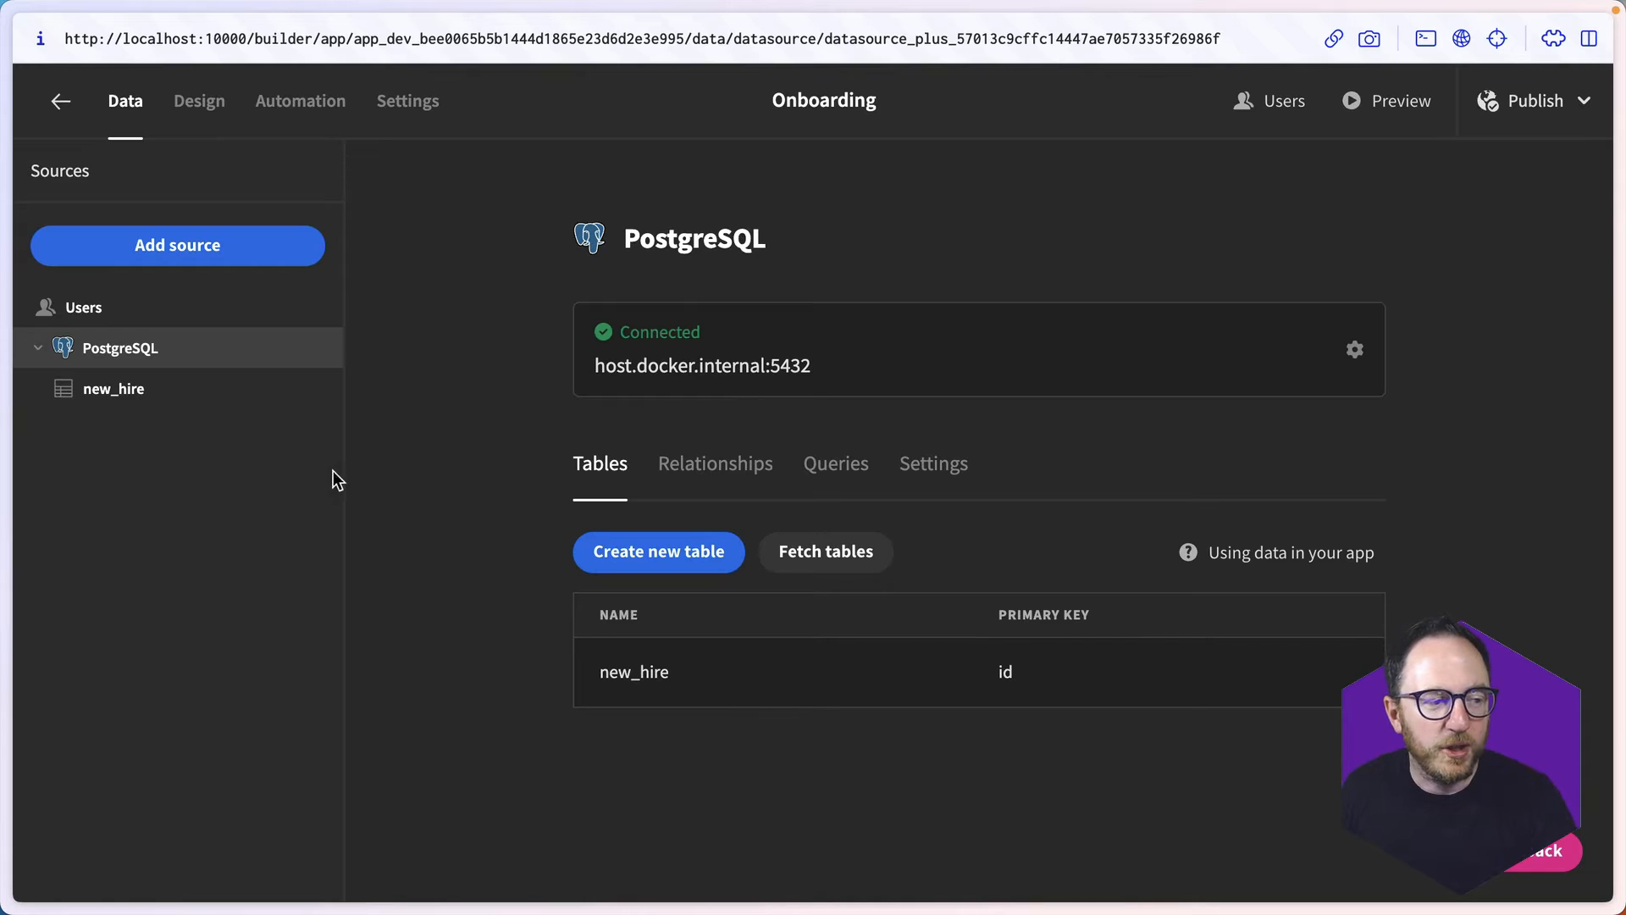
- Review the columns of the new_hire table and add a row containing only the new employee's full name
click(138, 392)
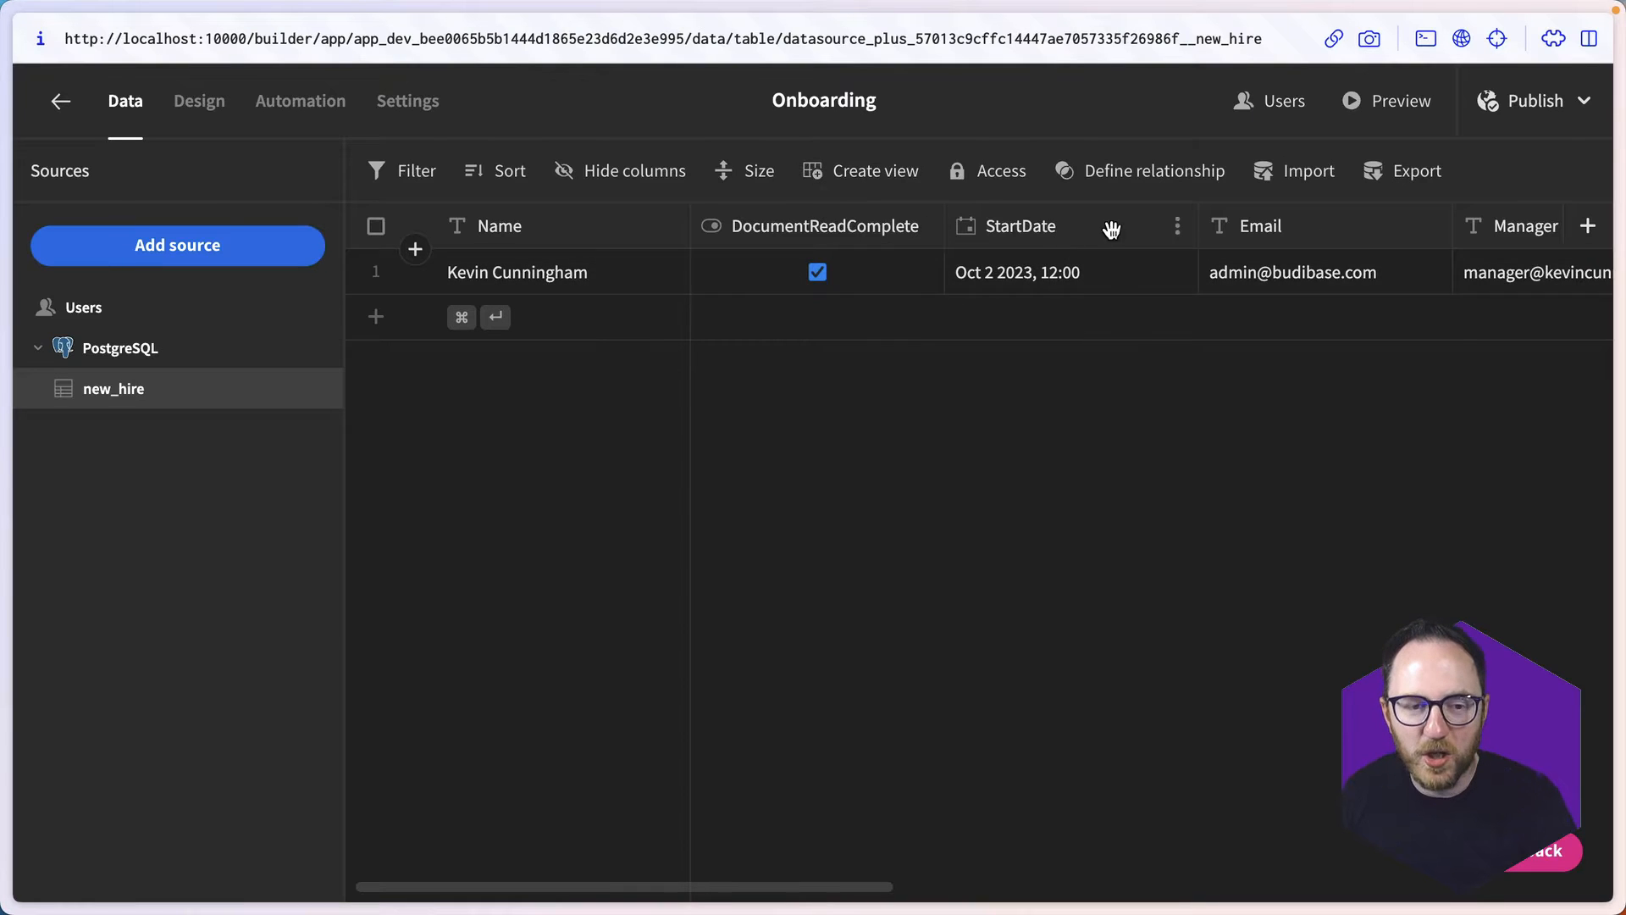
scroll(1109, 283, right, 10)
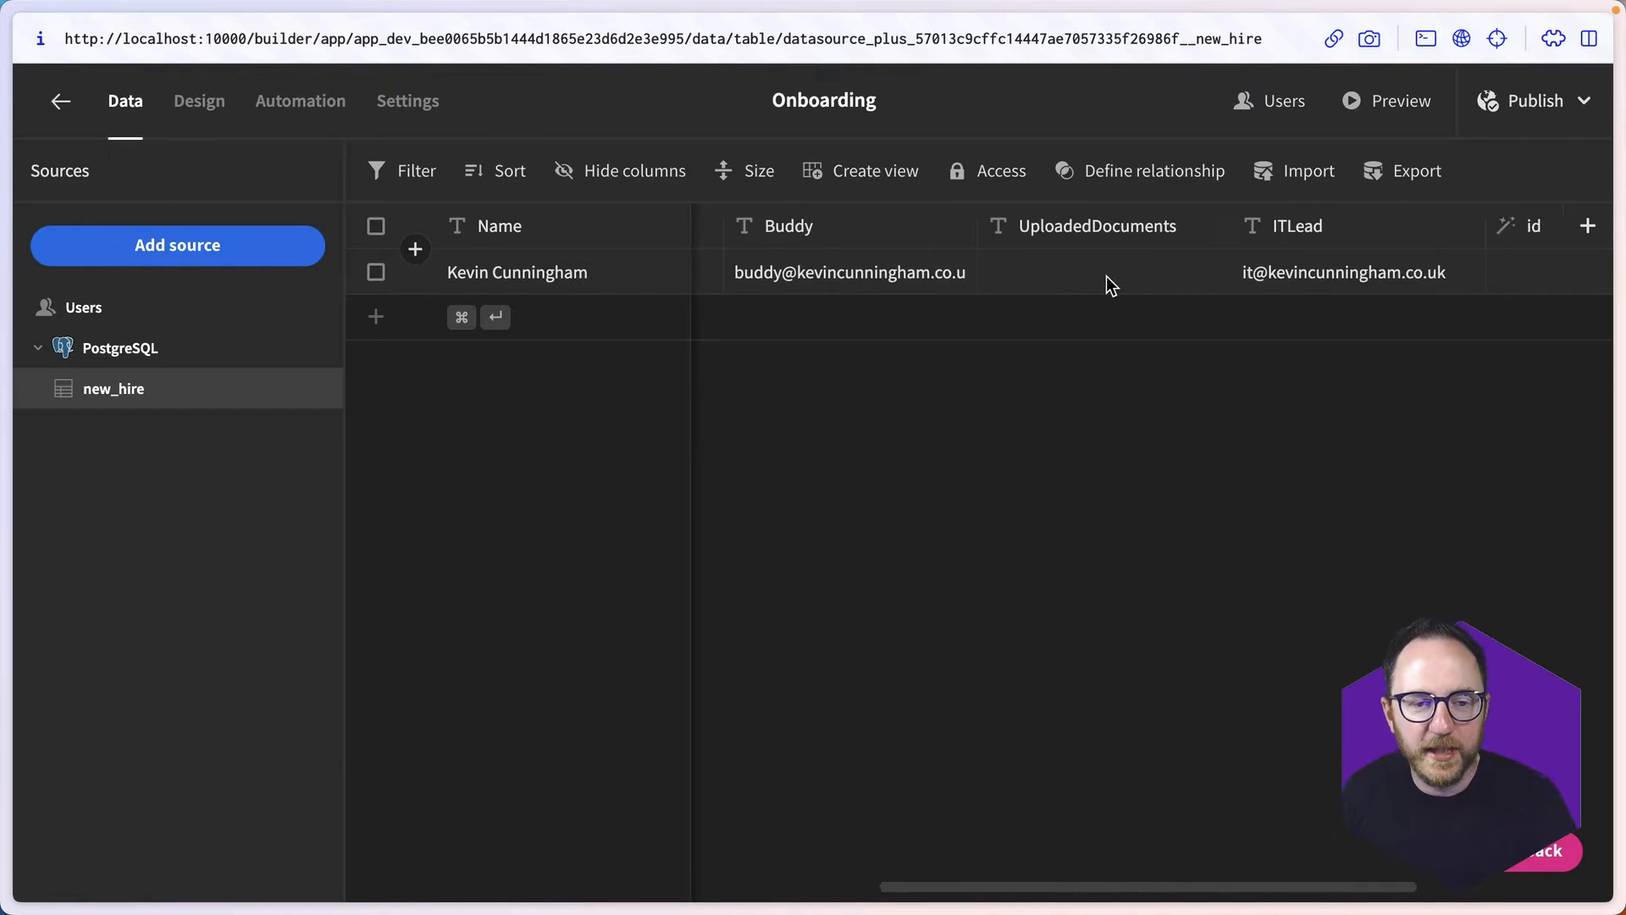
scroll(1109, 282, right, 3)
scroll(1110, 283, left, 5)
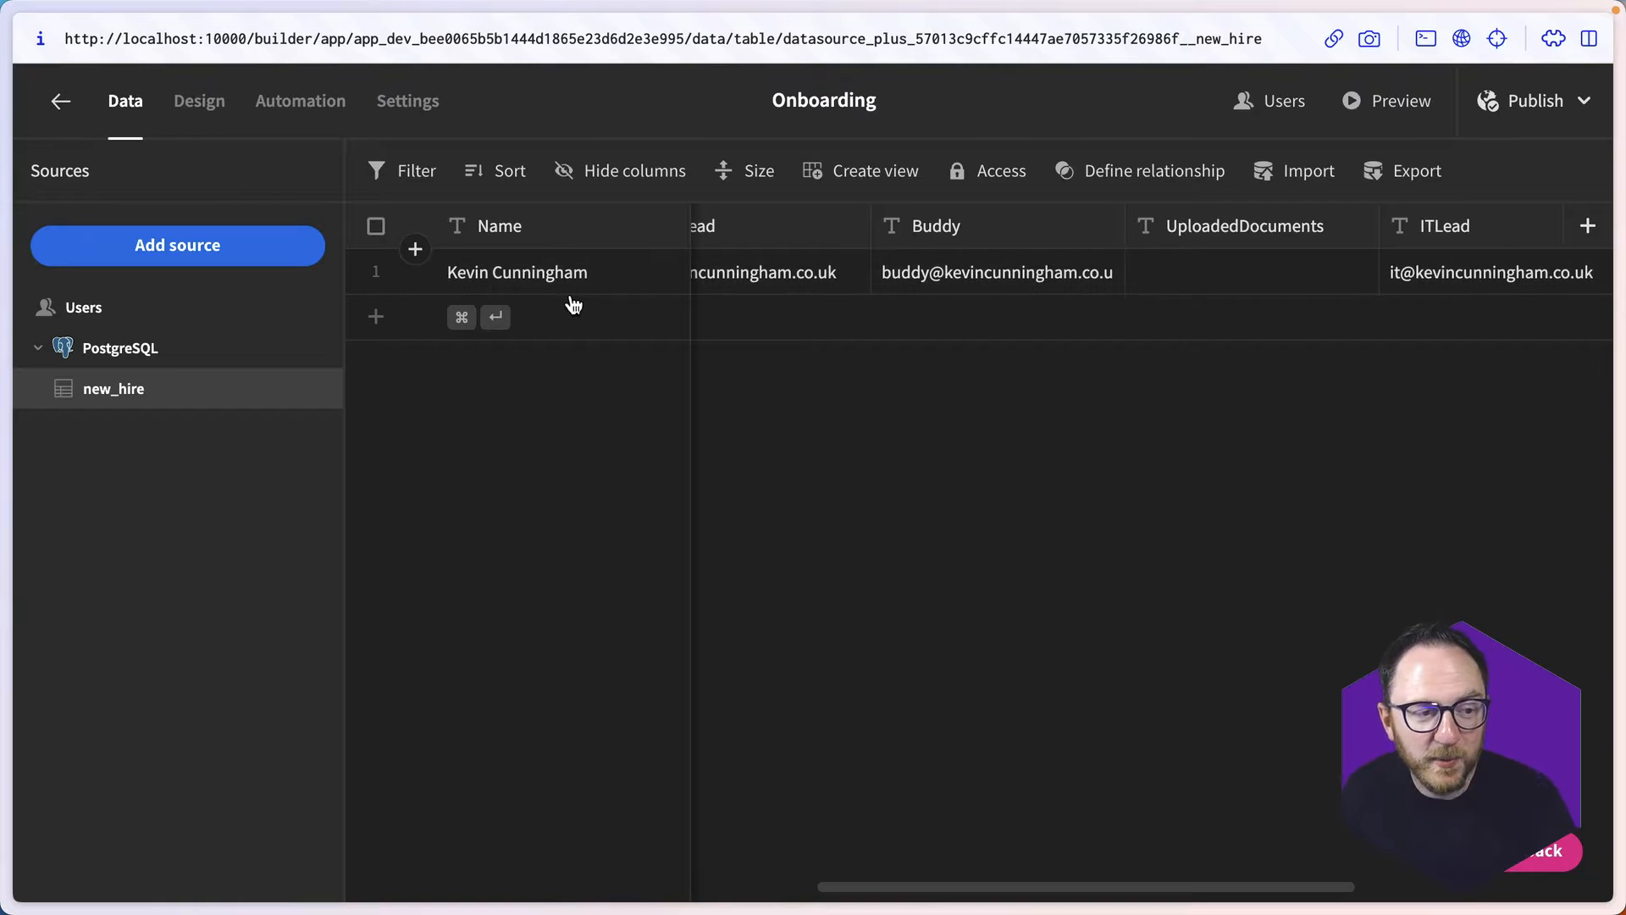
click(554, 317)
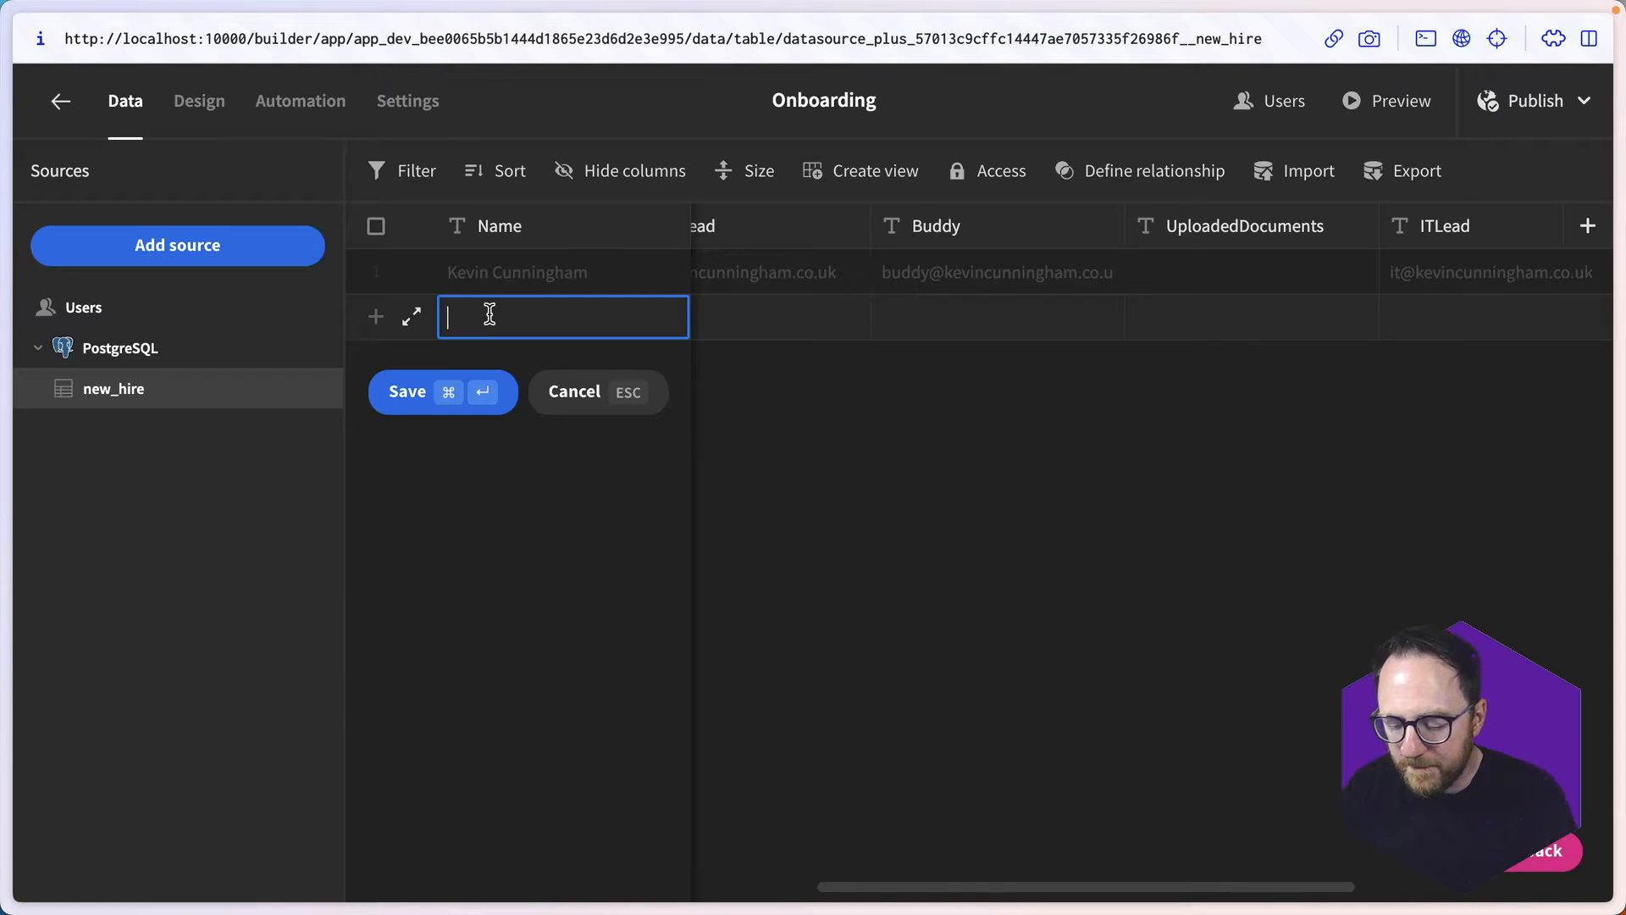
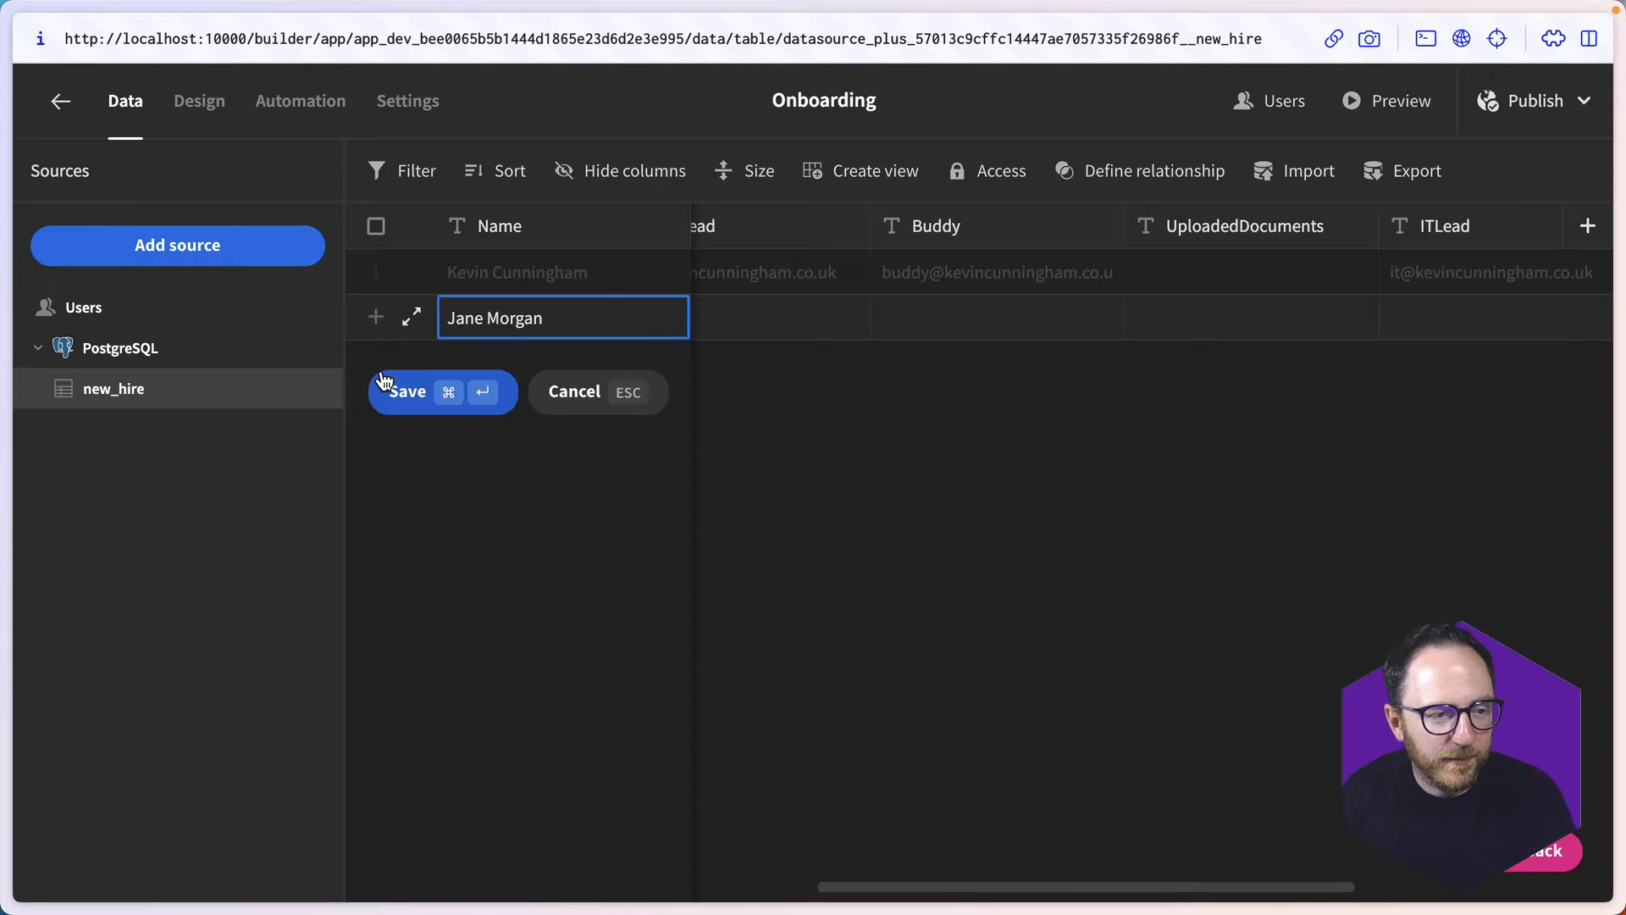
key(Tab)
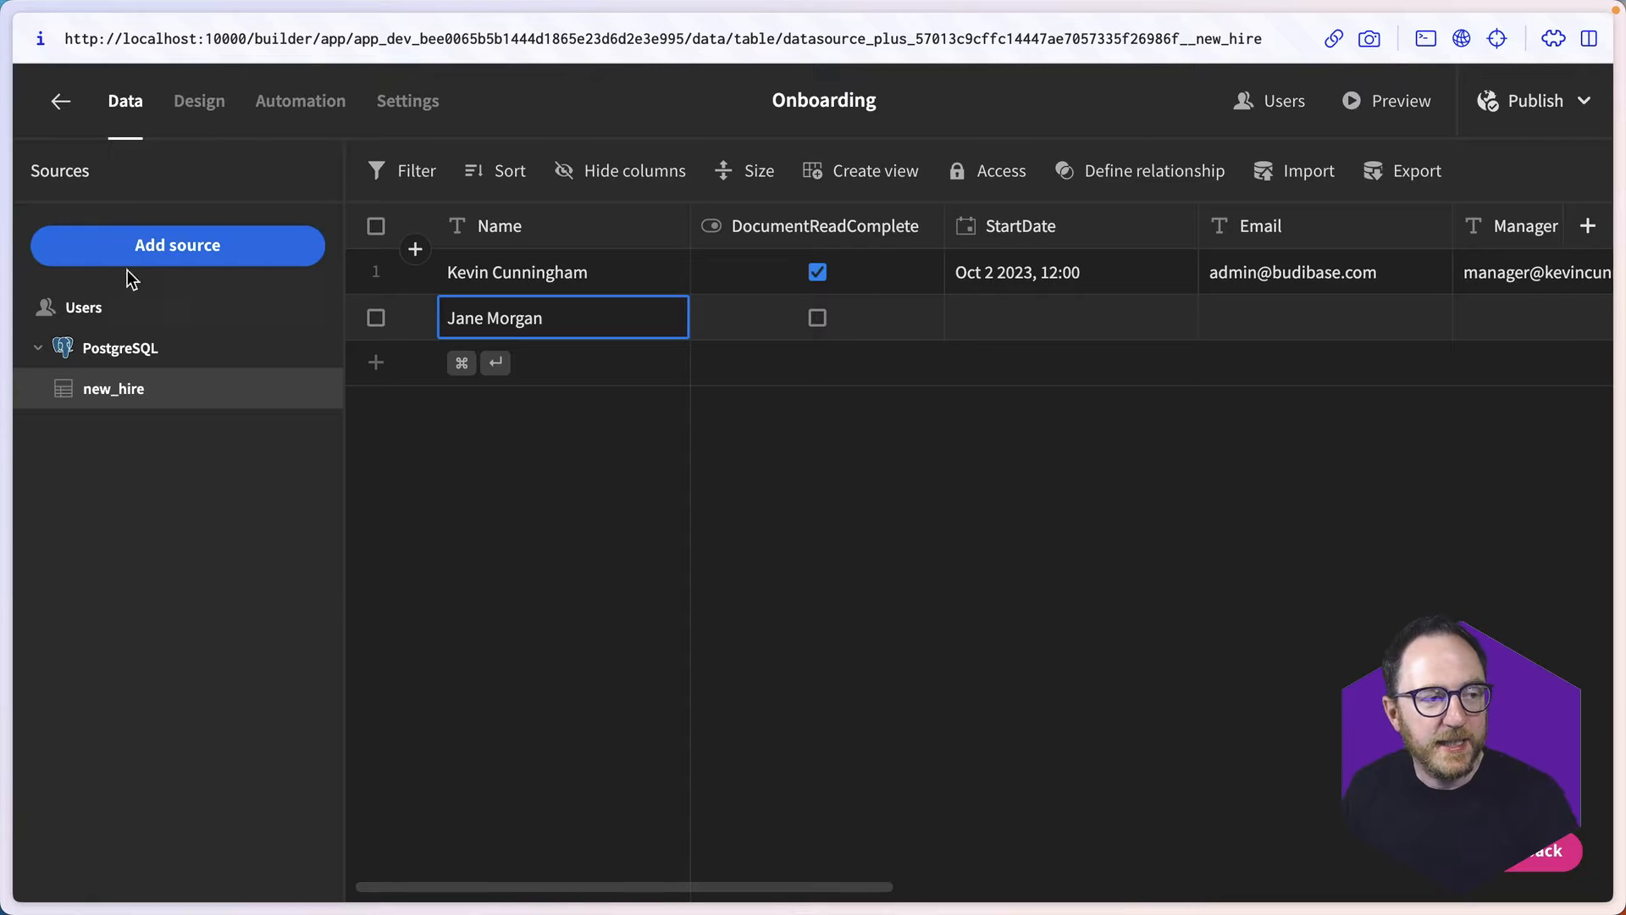
- Create a blank screen with the URL /create and Basic access
click(180, 113)
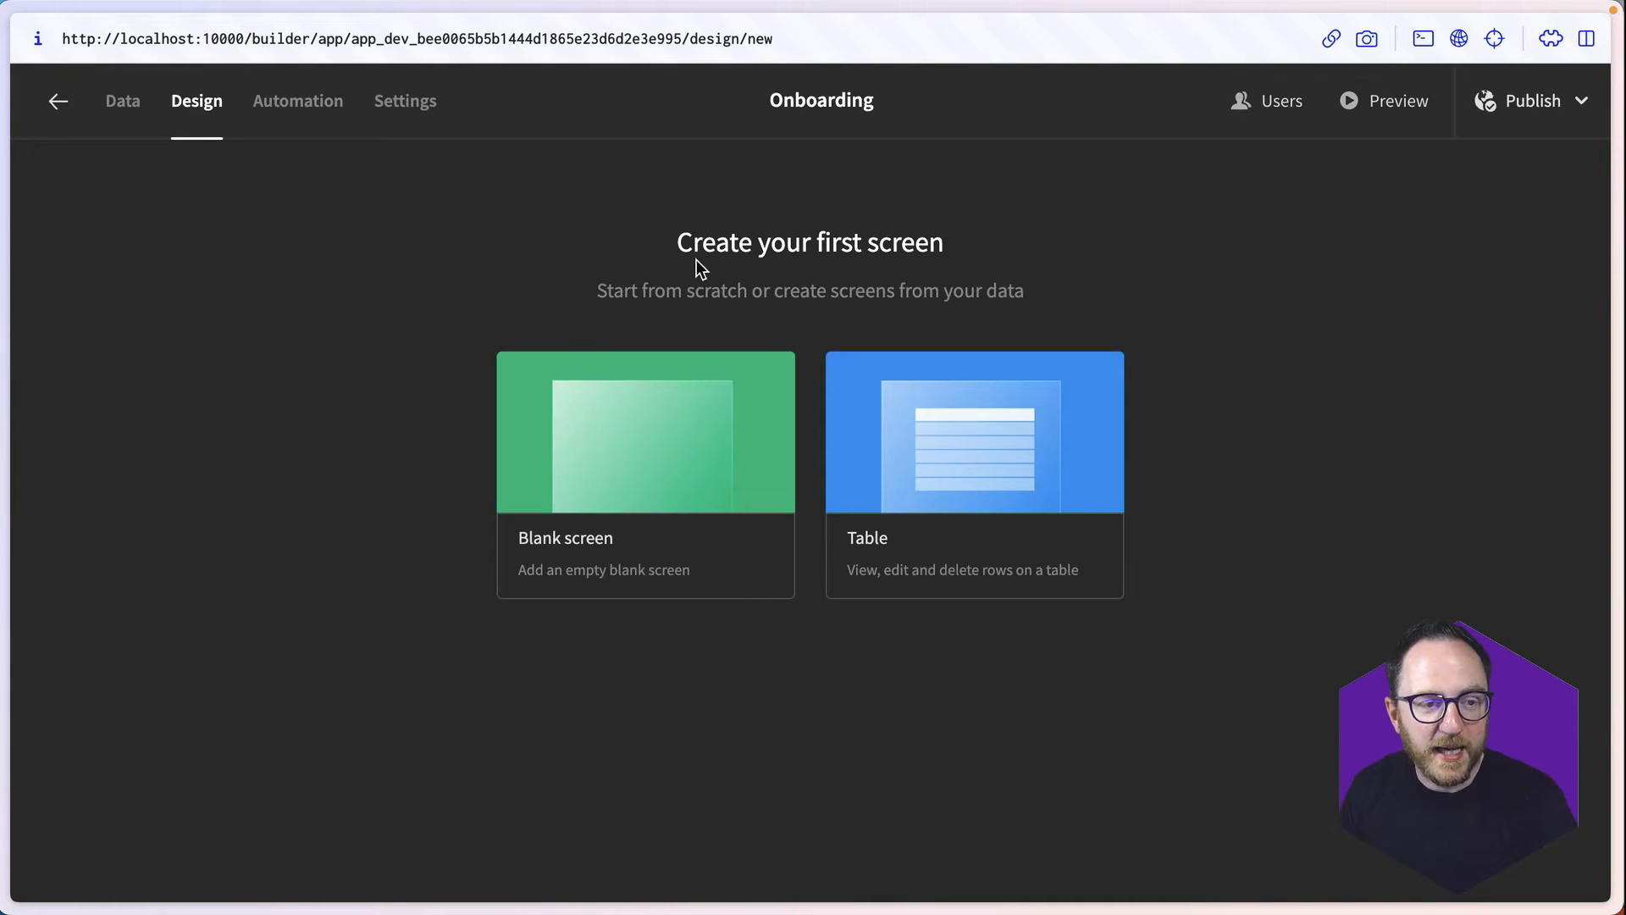
click(666, 478)
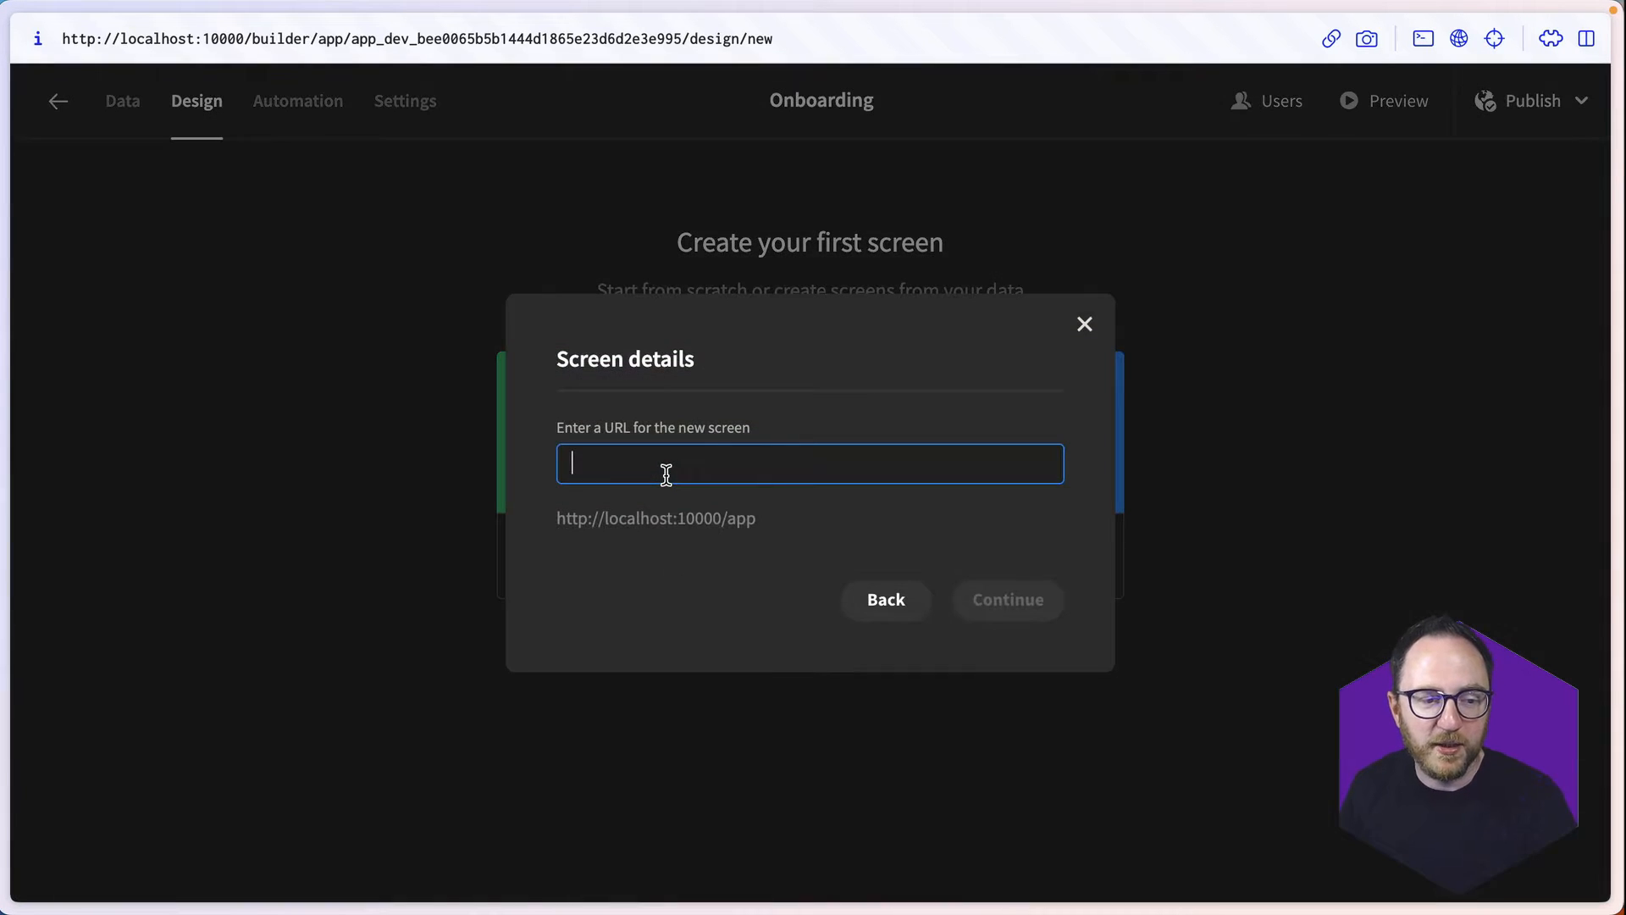
text(/create)
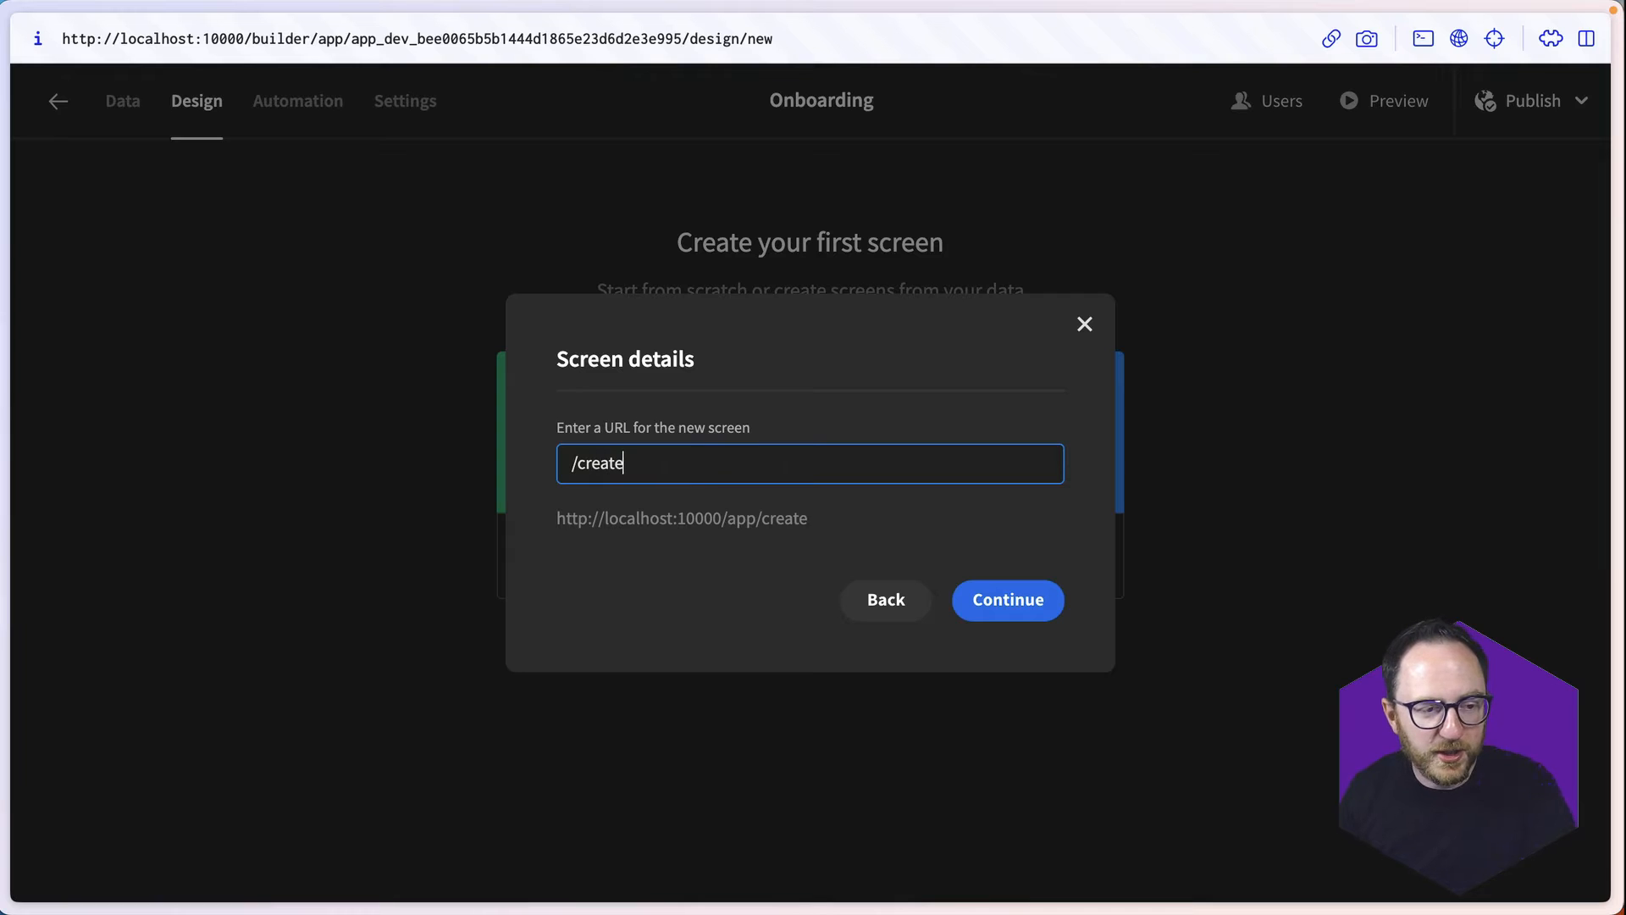
click(1029, 611)
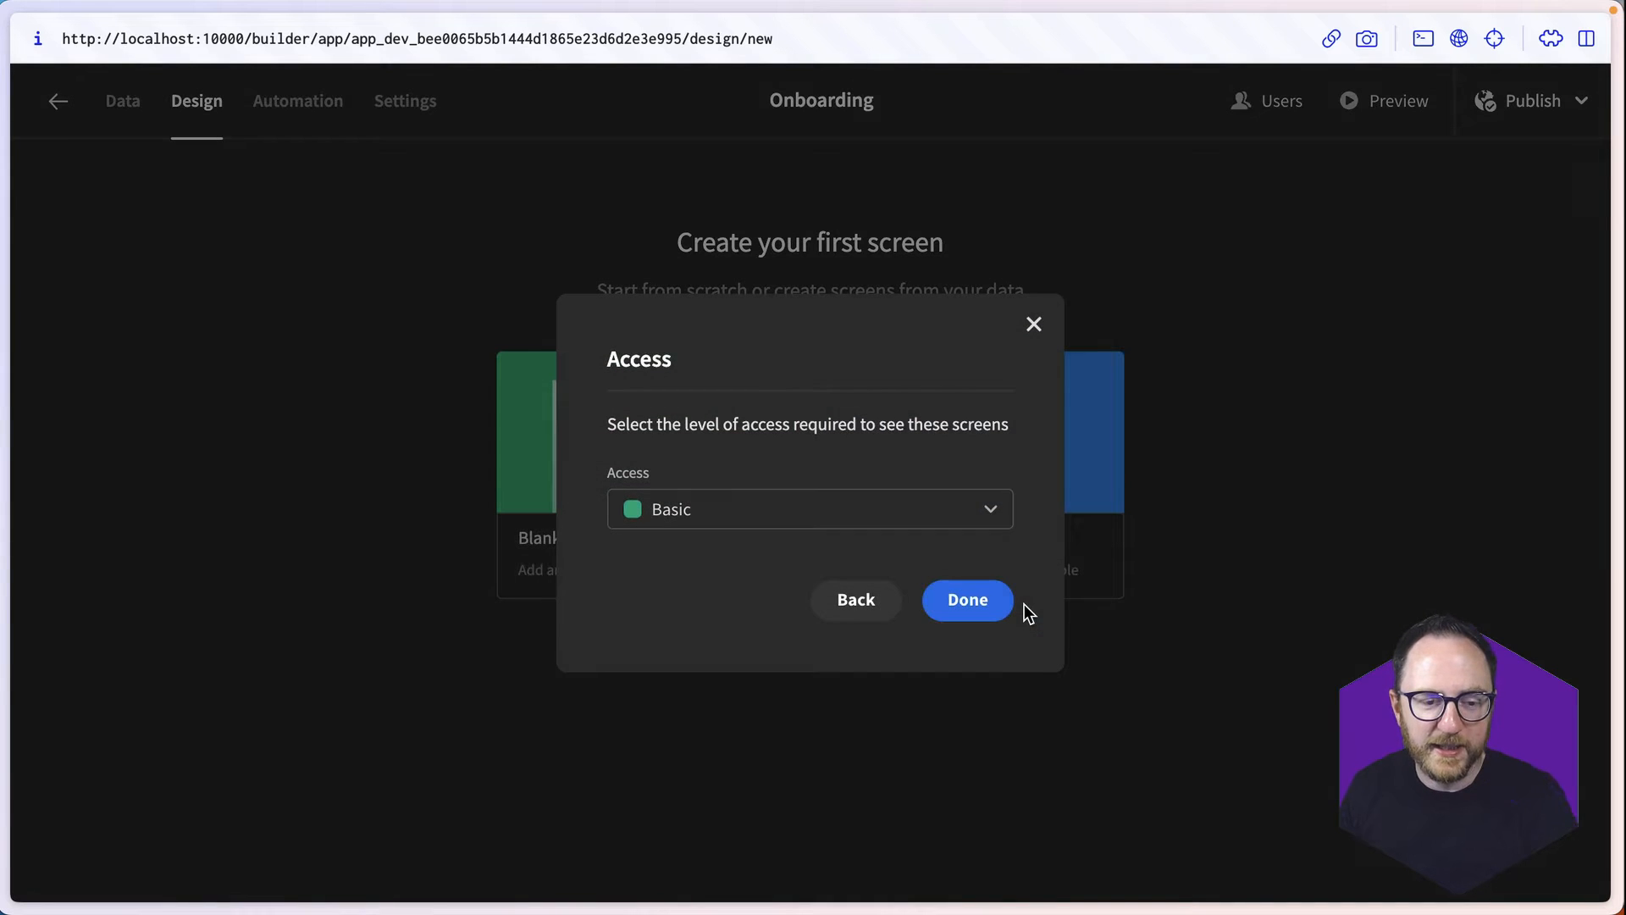
click(635, 512)
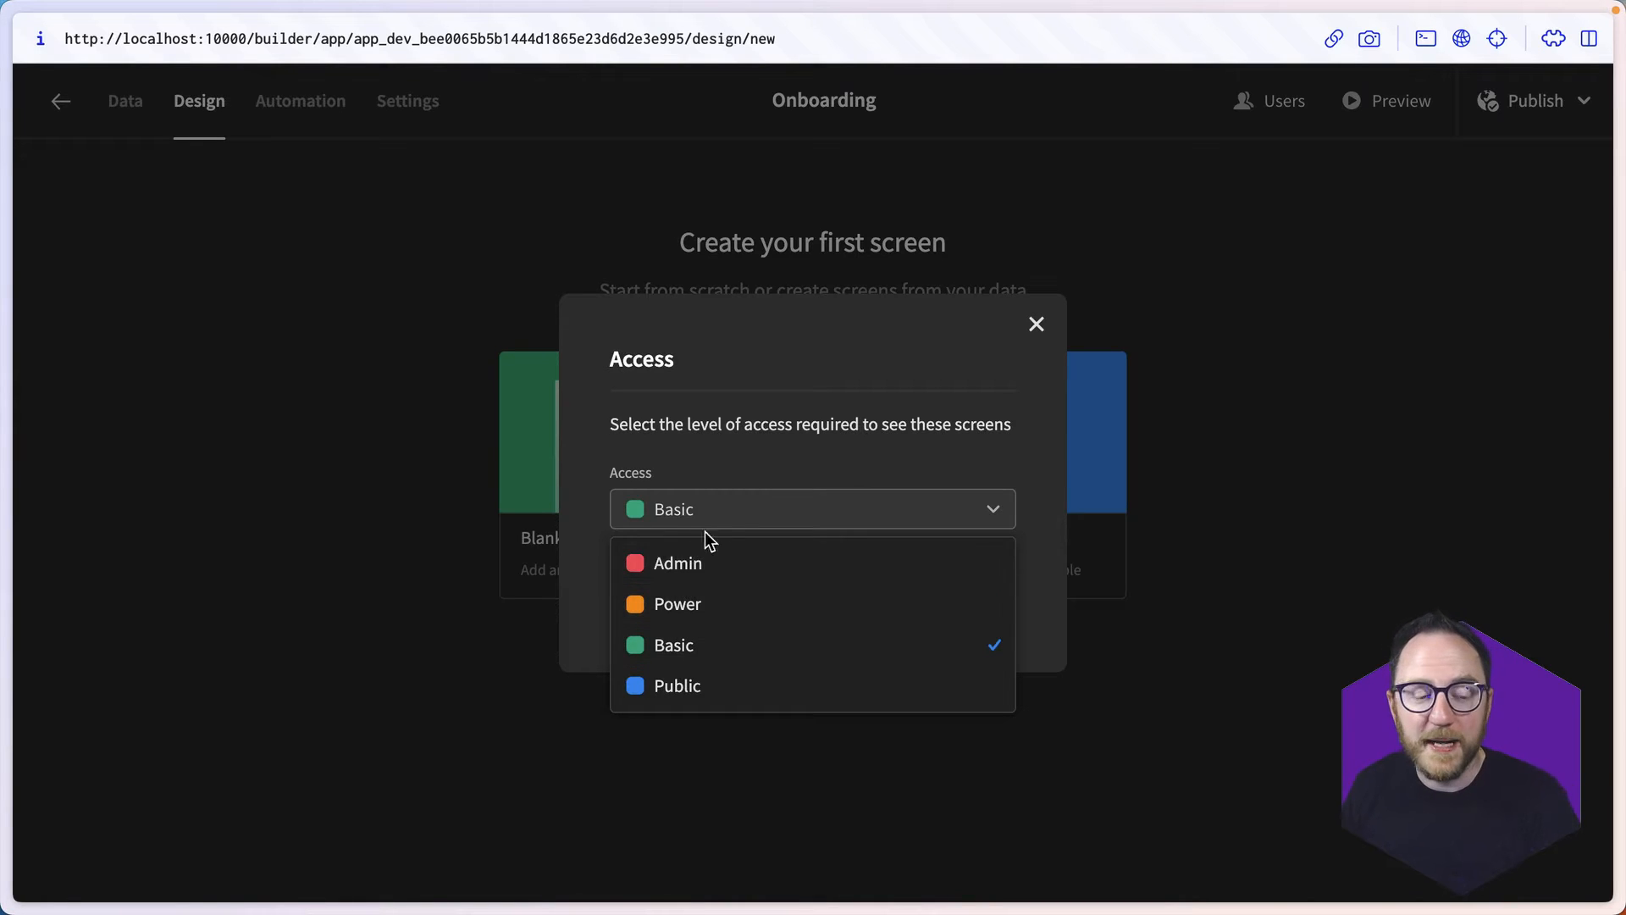
click(731, 516)
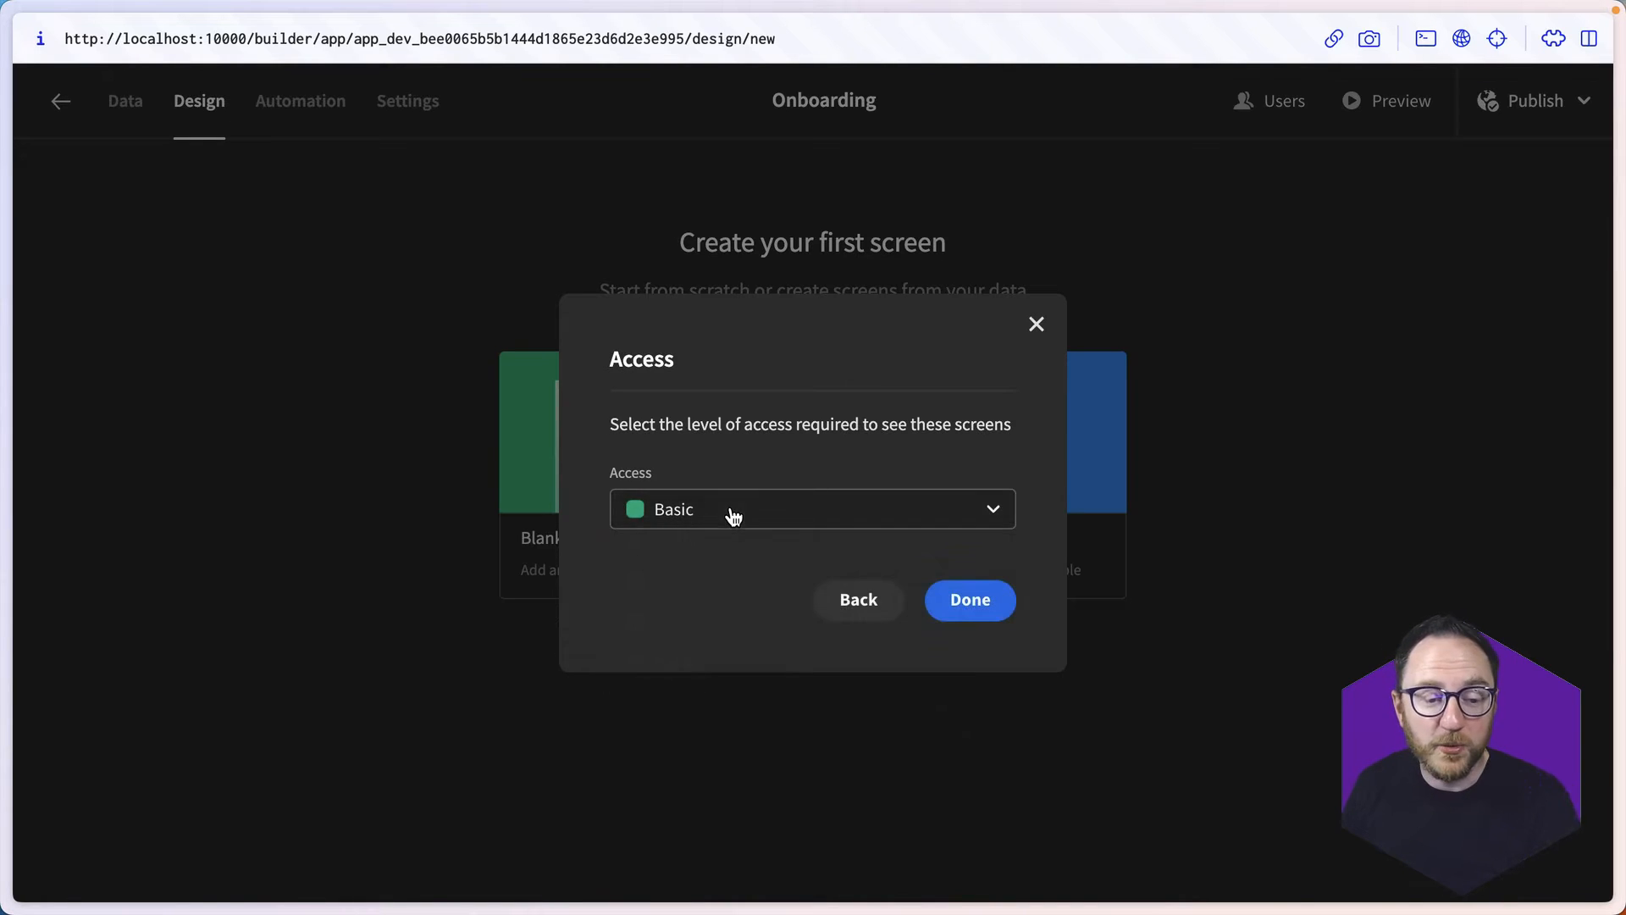
click(970, 600)
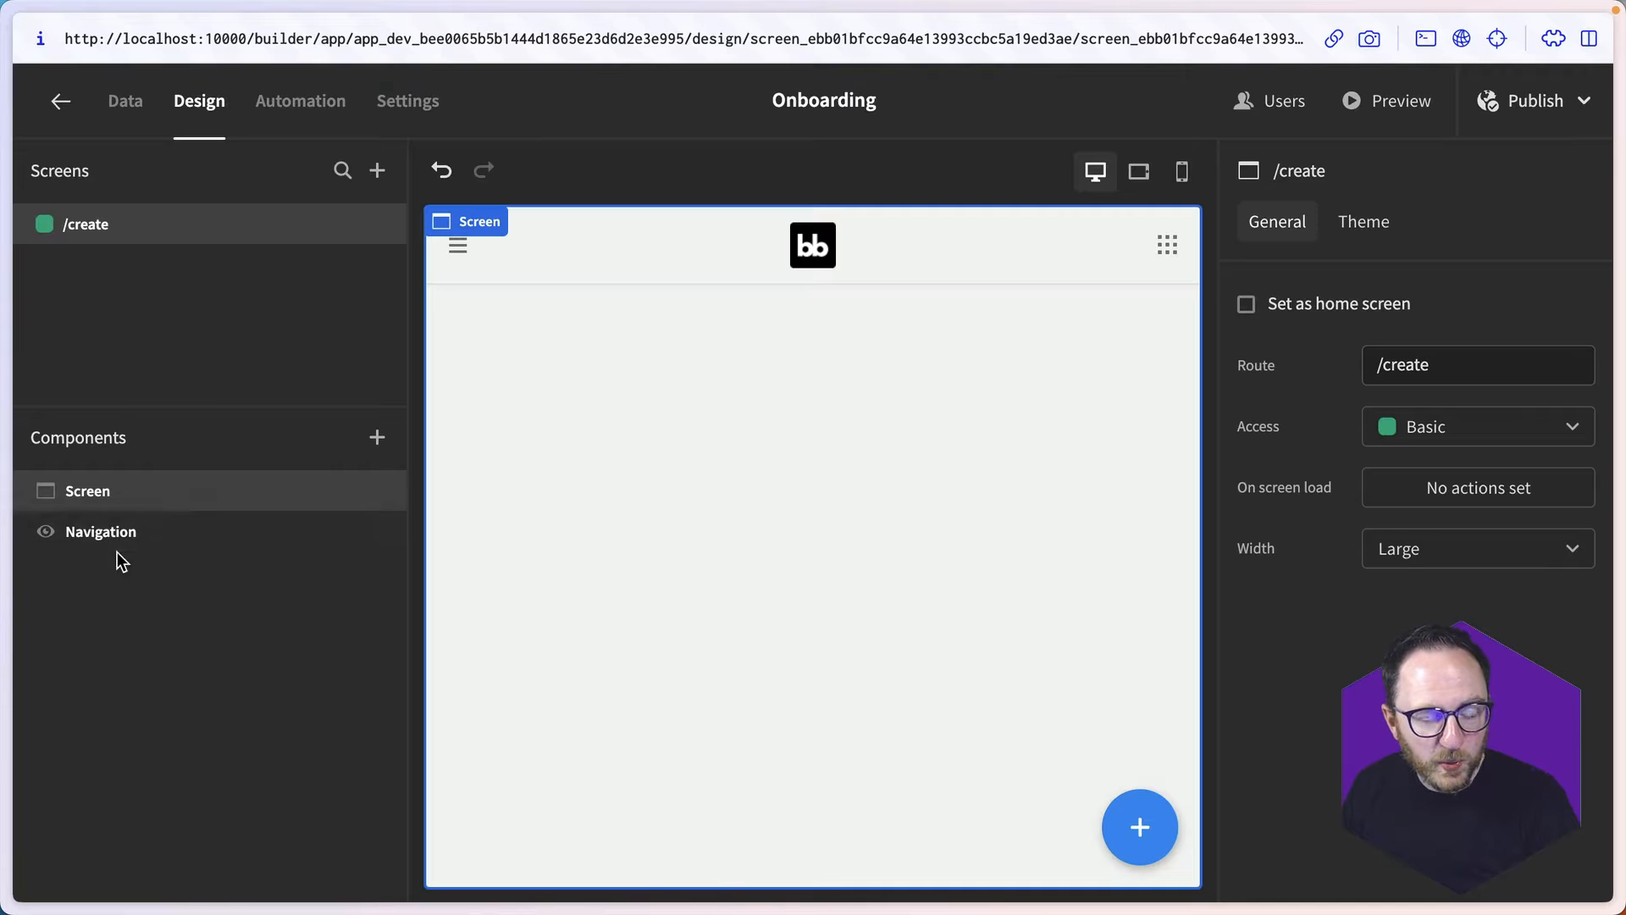
- Add a Form Block to the /create screen and name it CreateNewHire
click(377, 438)
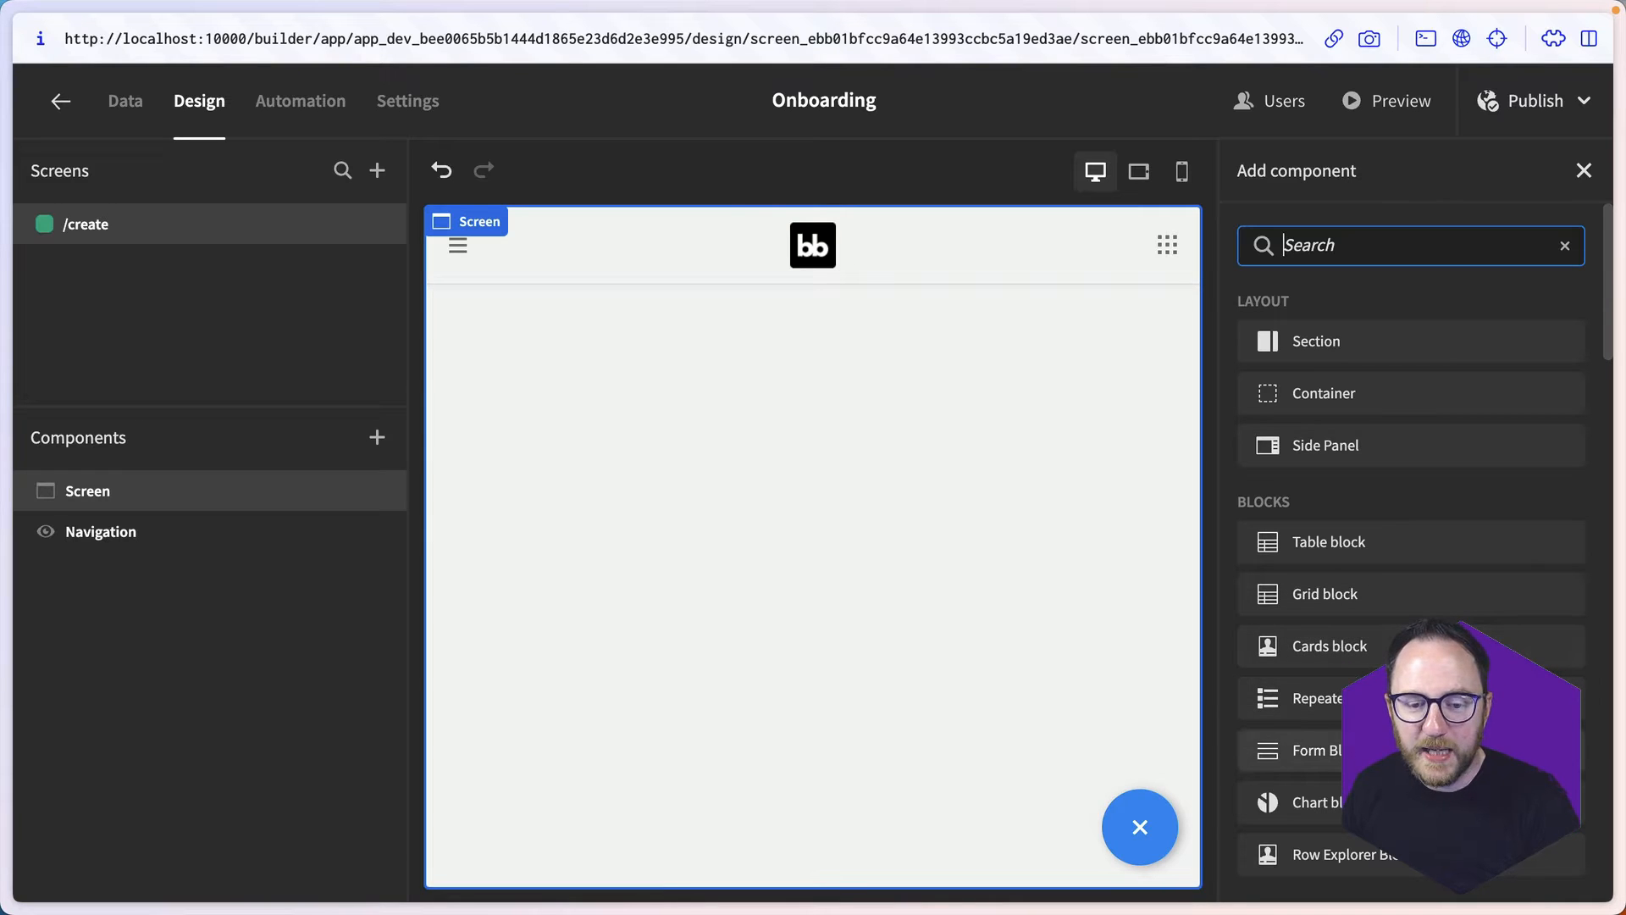
click(1308, 751)
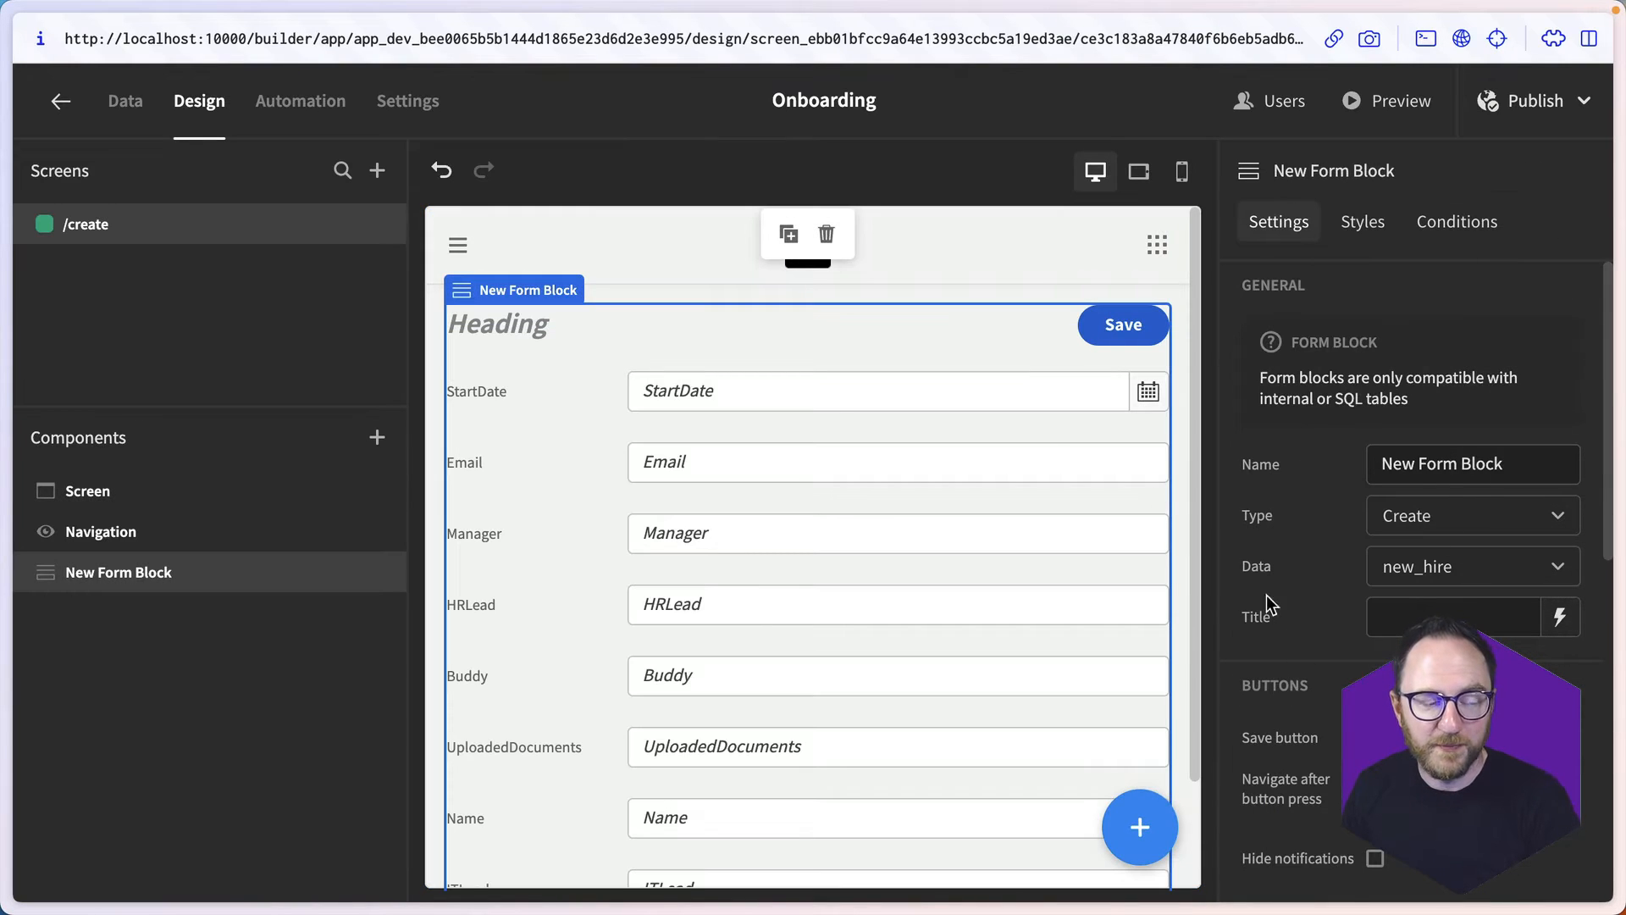
triple_click(1450, 472)
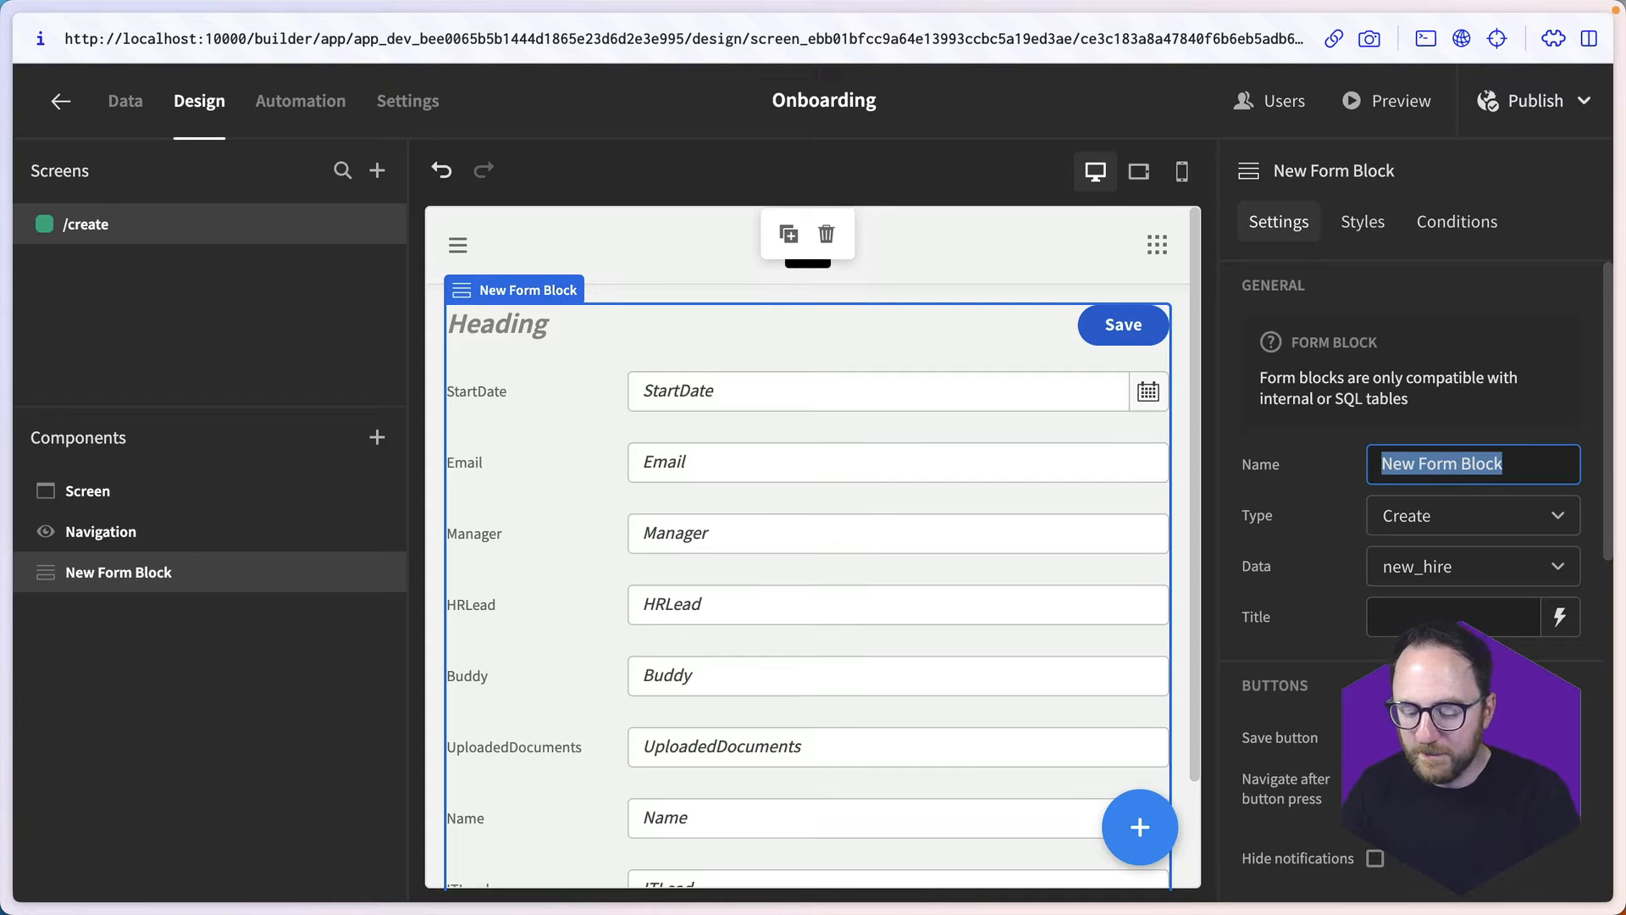
text(CreateNewHire)
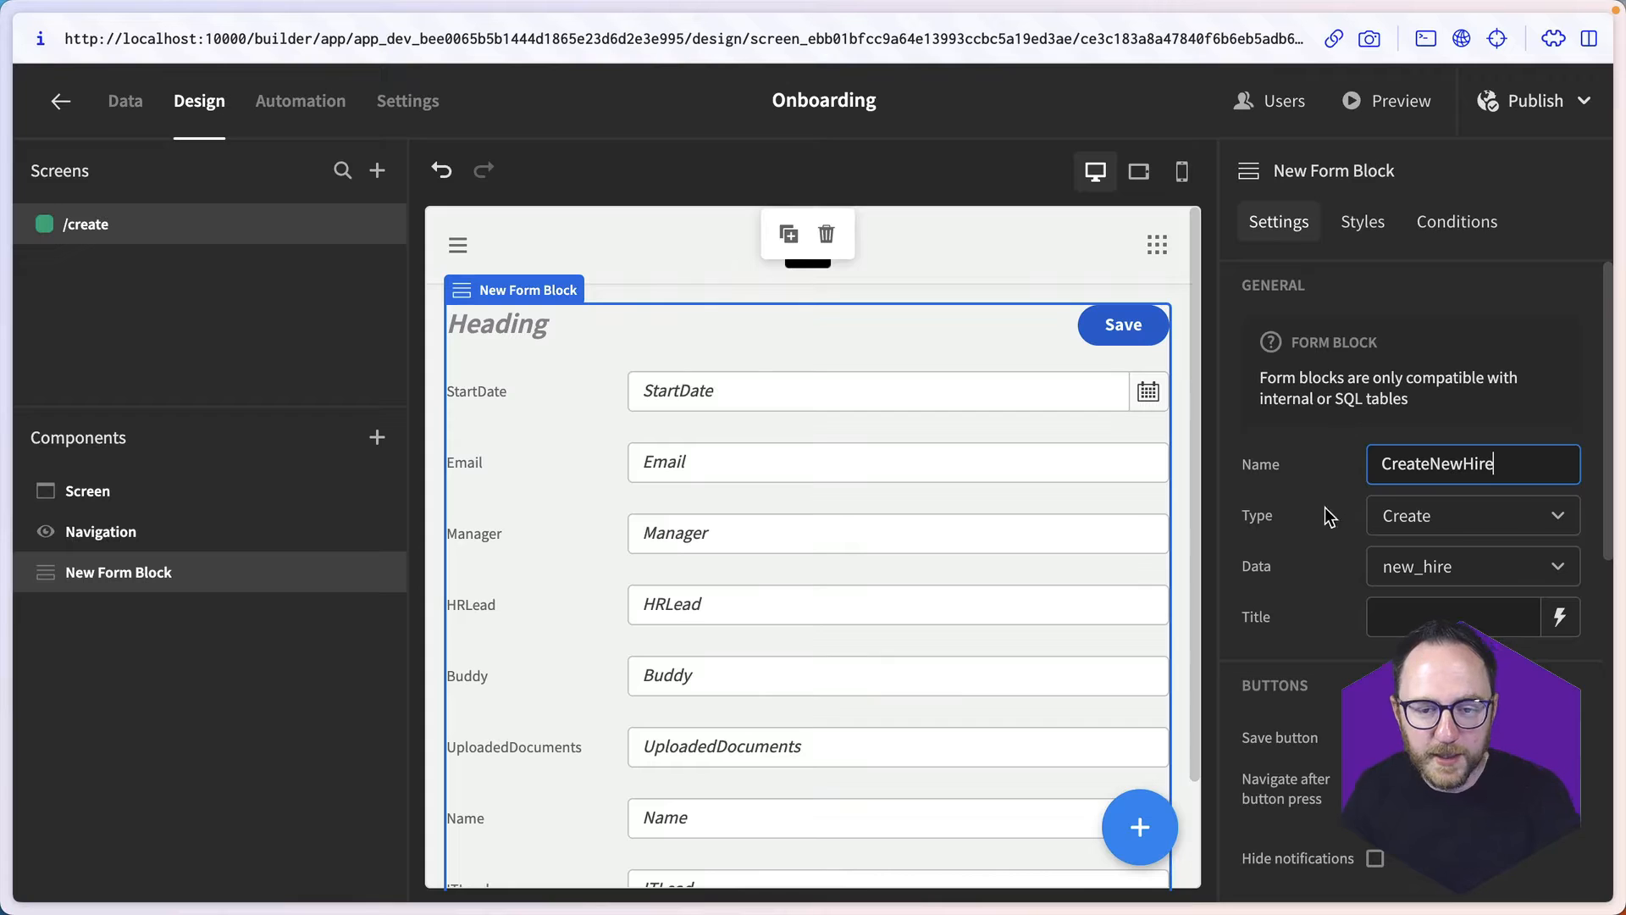
- Keep the CreateNewHire form's type as Create and set its title to "Enter new hire details"
click(1463, 518)
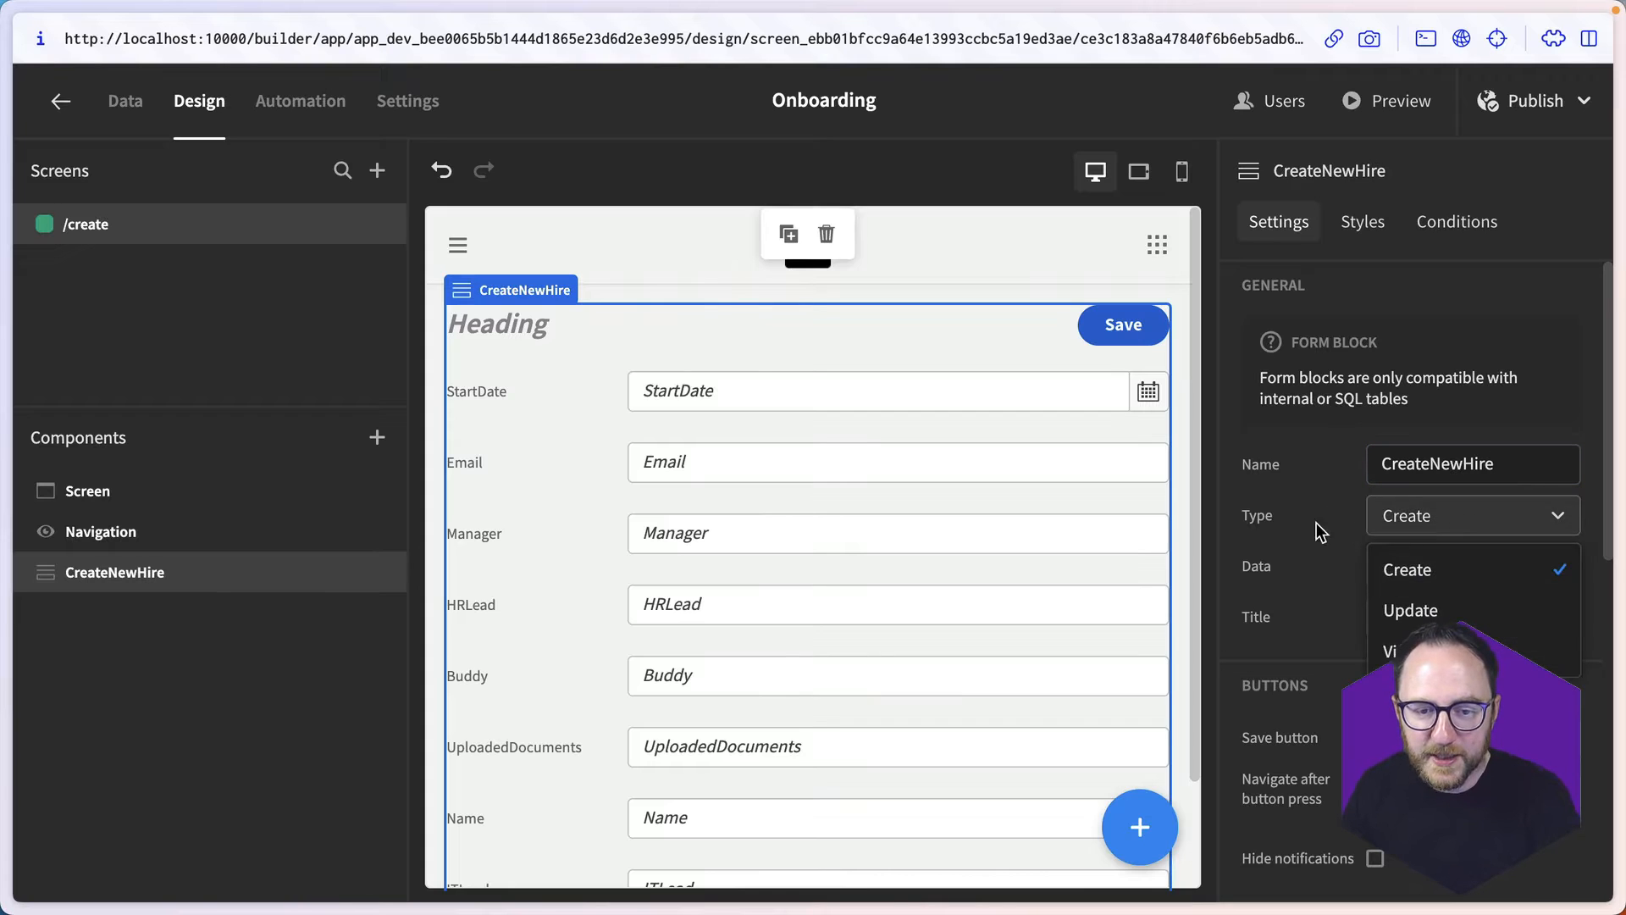
click(1450, 566)
click(1418, 615)
text(Enter new hire deta)
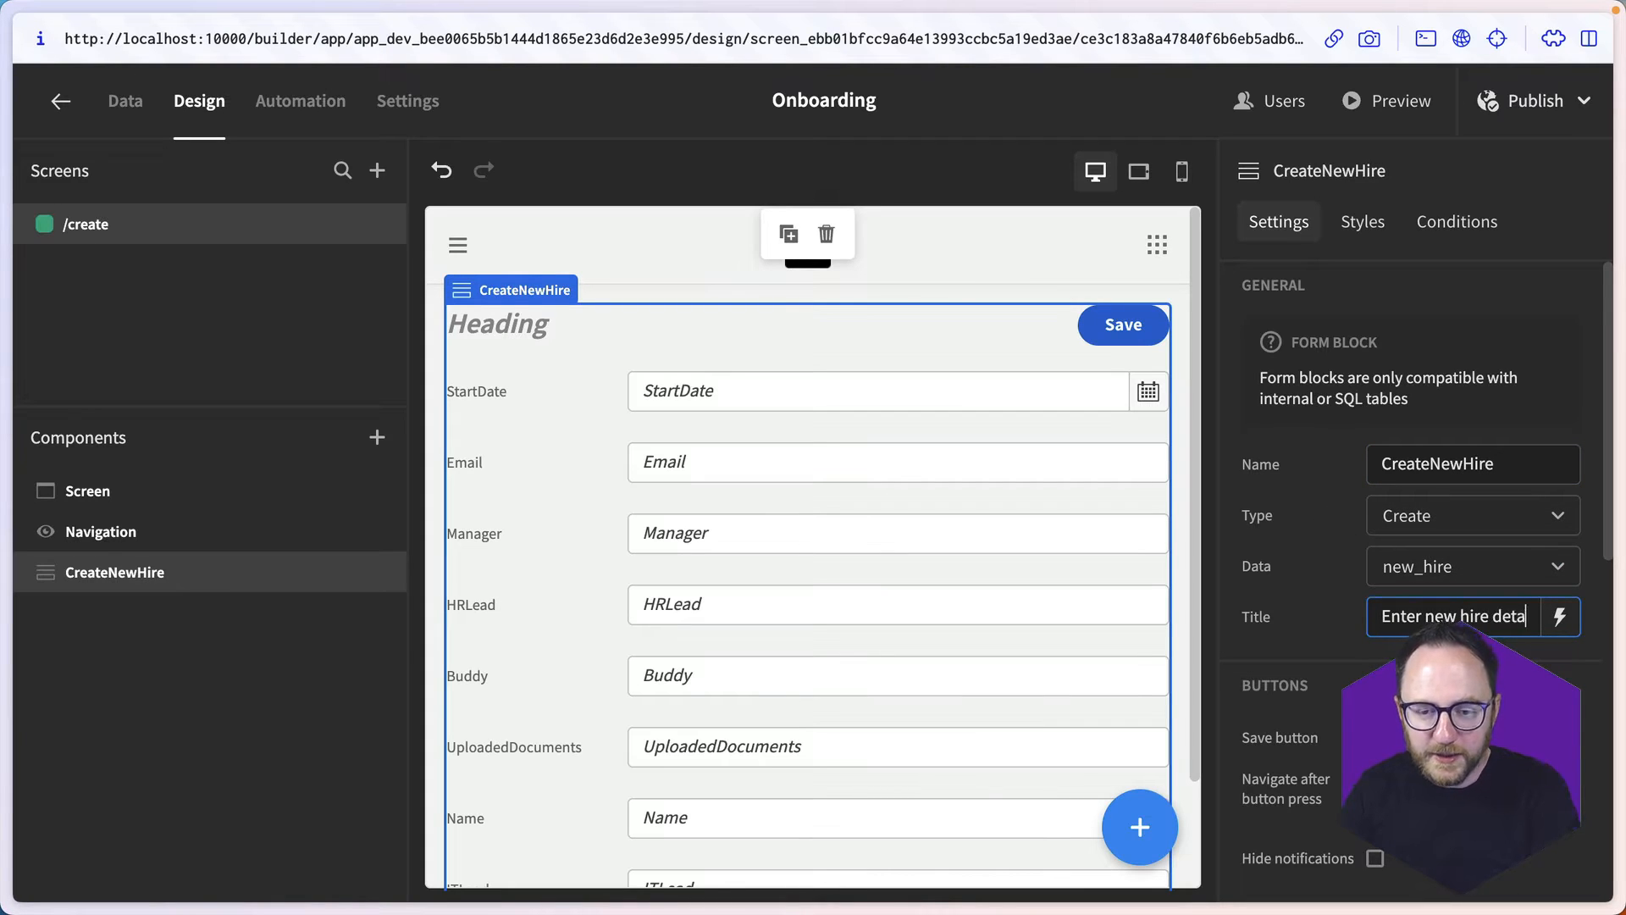
text(ils)
click(648, 316)
- Move the Name field above StartDate so it comes first in the CreateNewHire form
scroll(940, 520, down, 1)
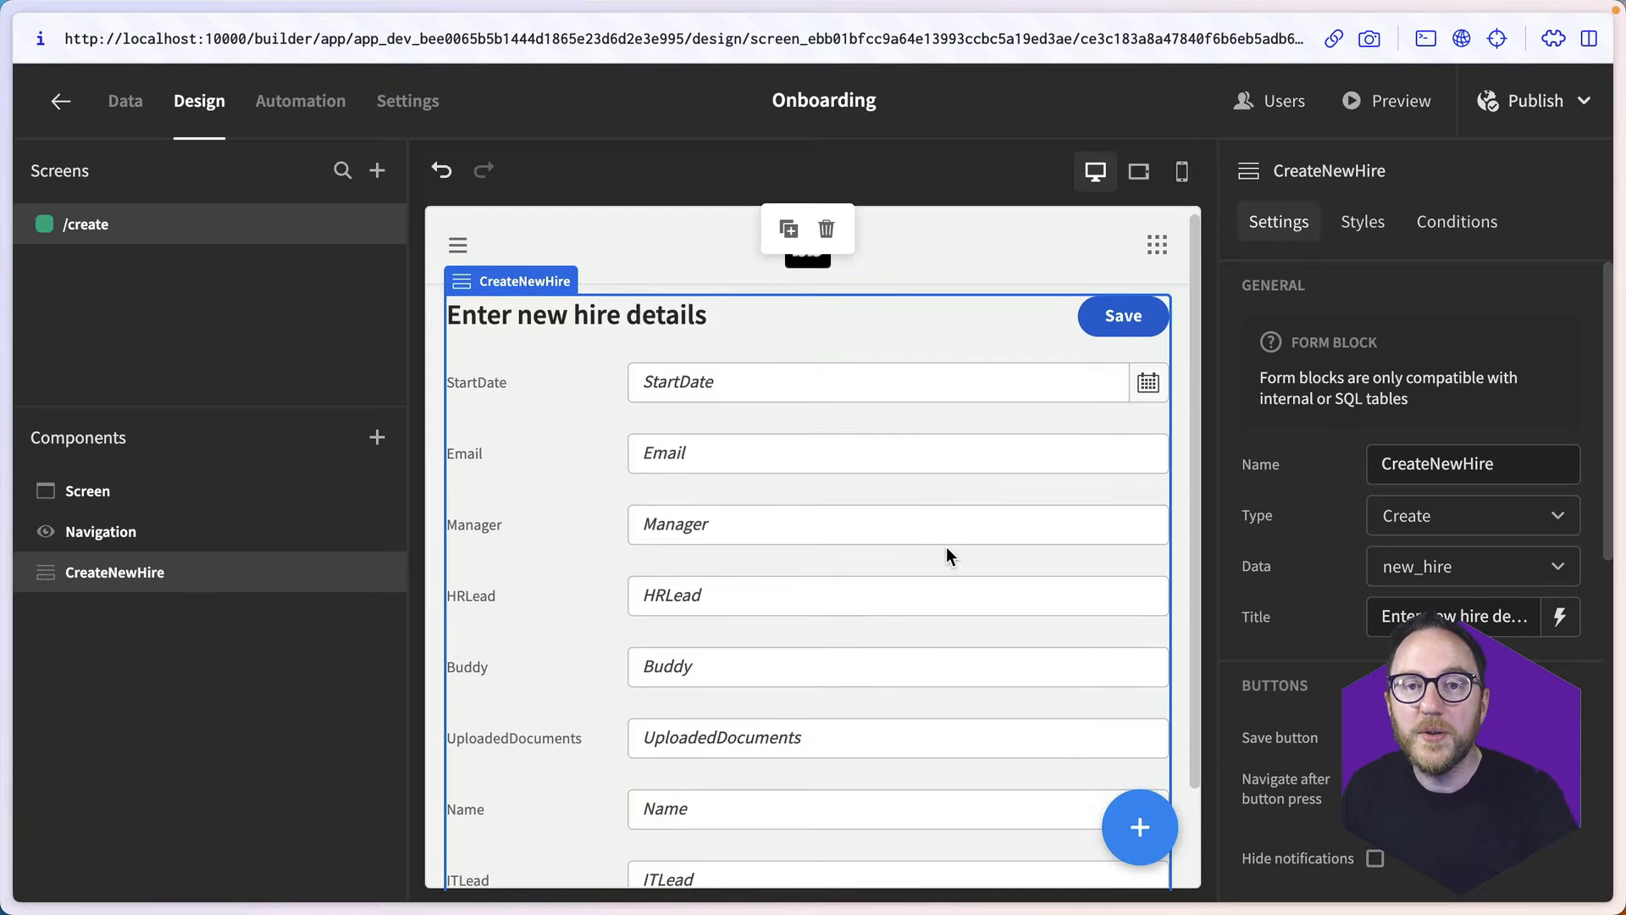
scroll(923, 635, down, 3)
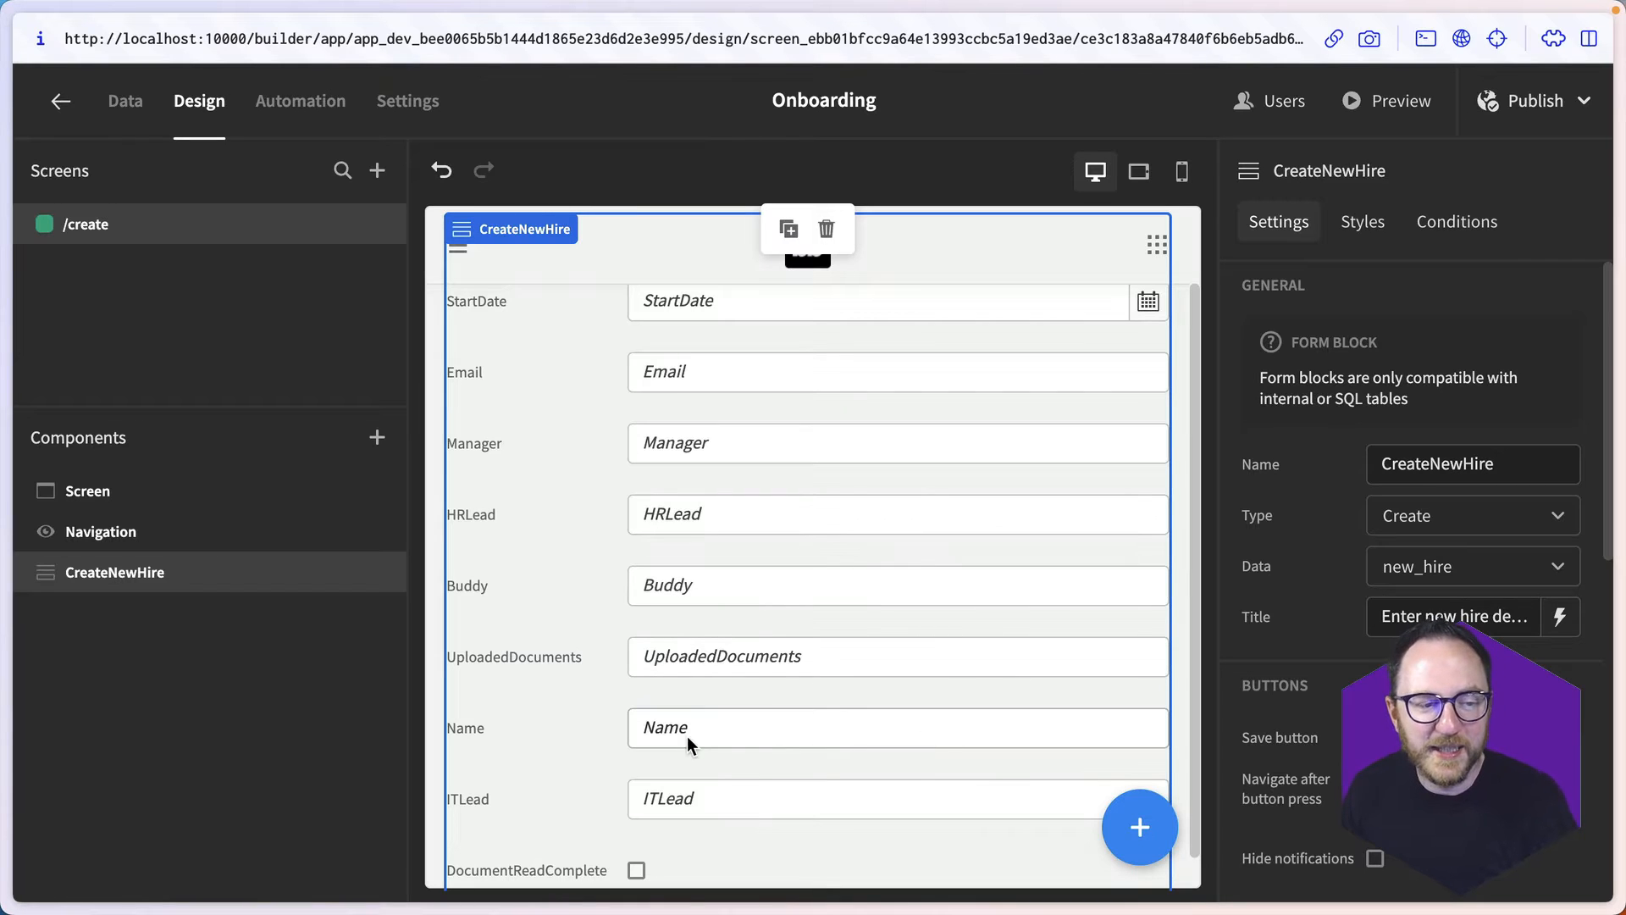
scroll(687, 735, down, 1)
scroll(1410, 593, down, 8)
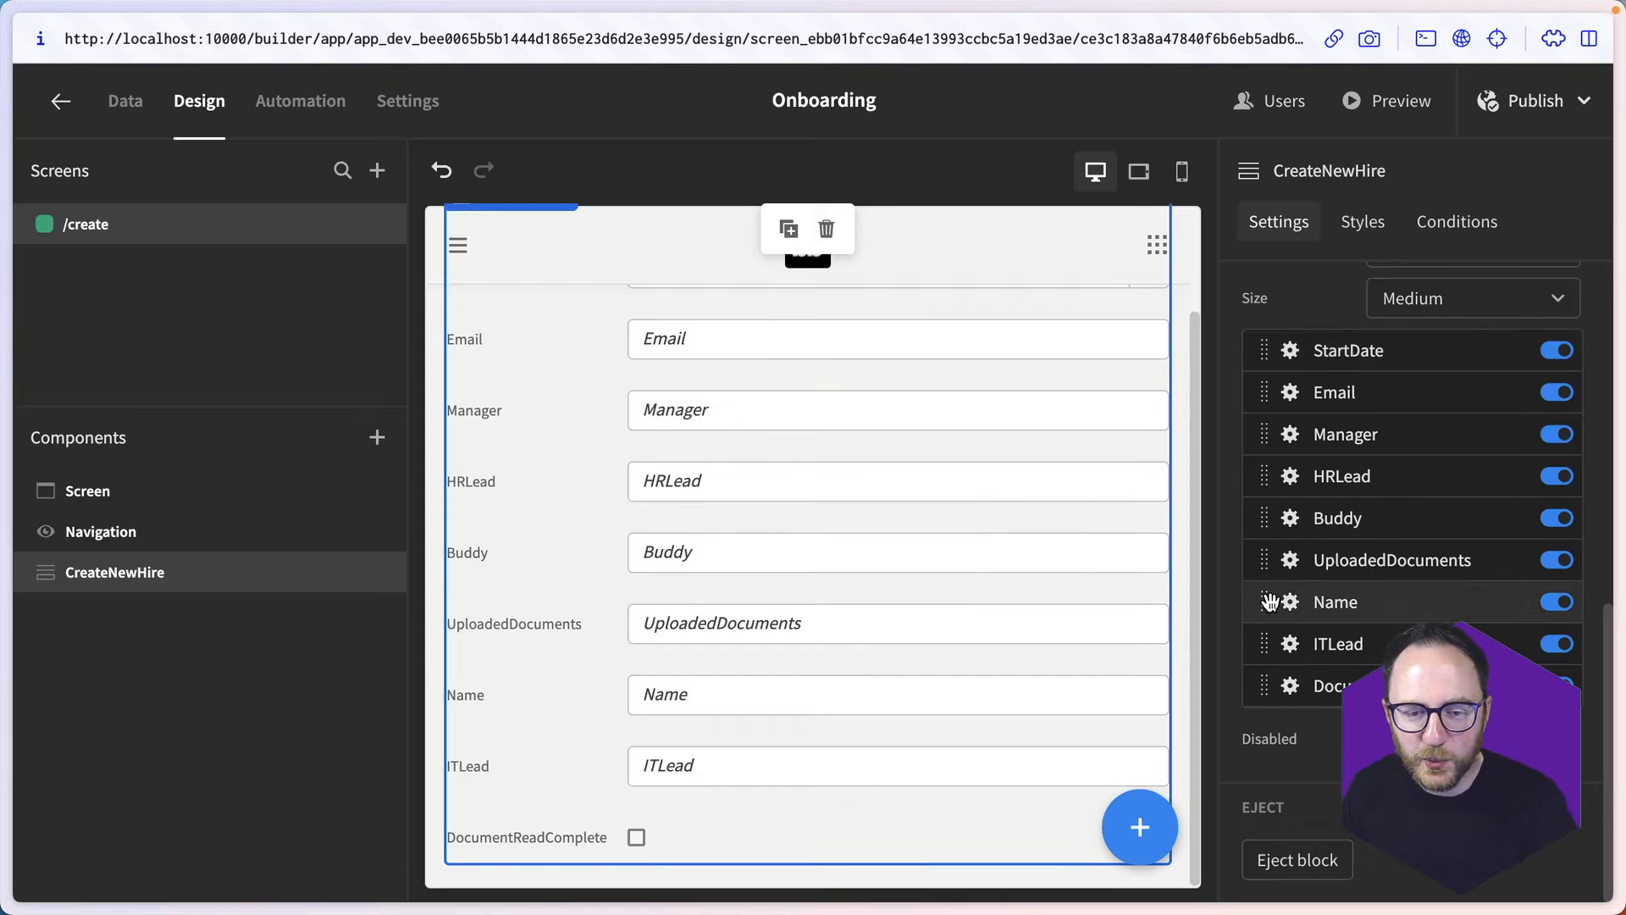
drag(1268, 601, 1278, 347)
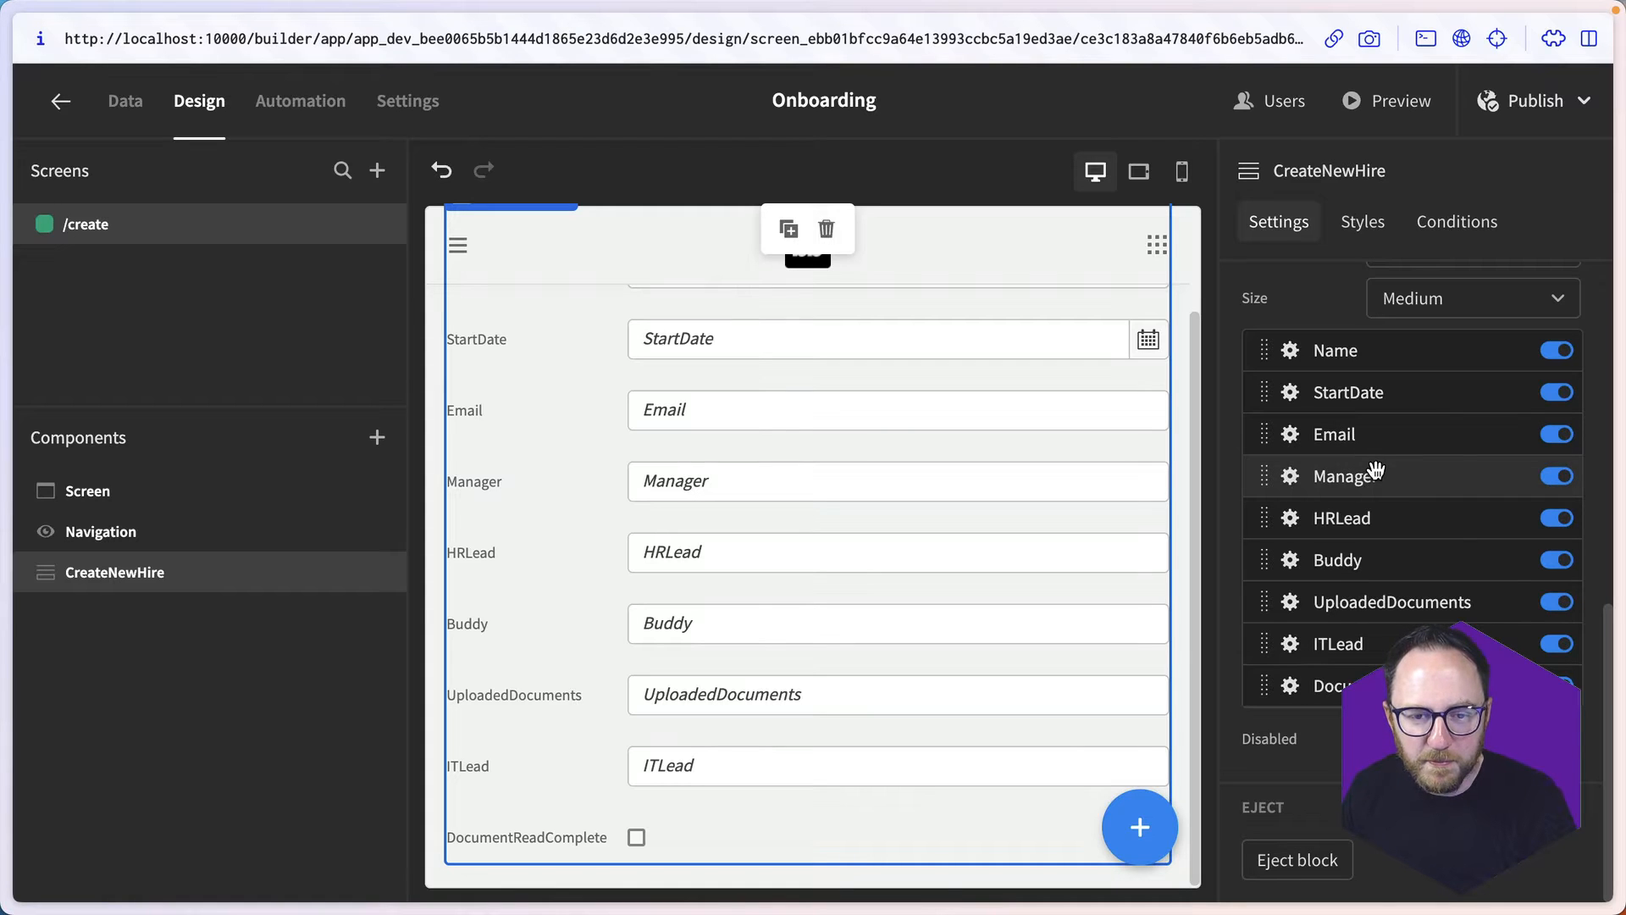
- Set both the label and the placeholder of the HRLead field to "HR Lead"
click(1290, 517)
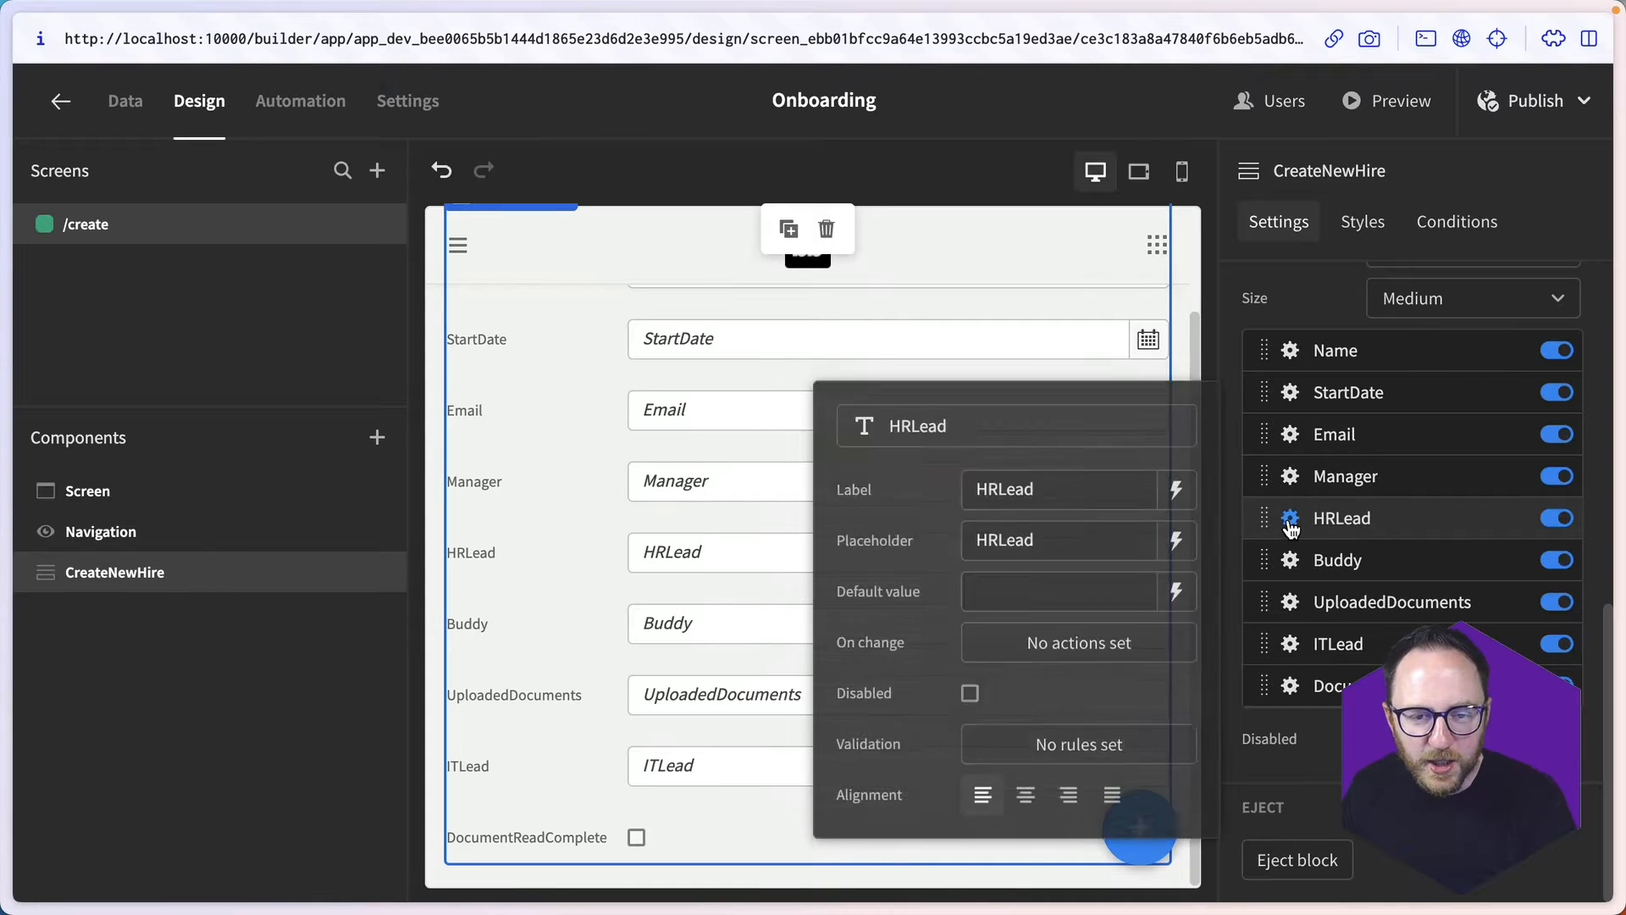
click(996, 493)
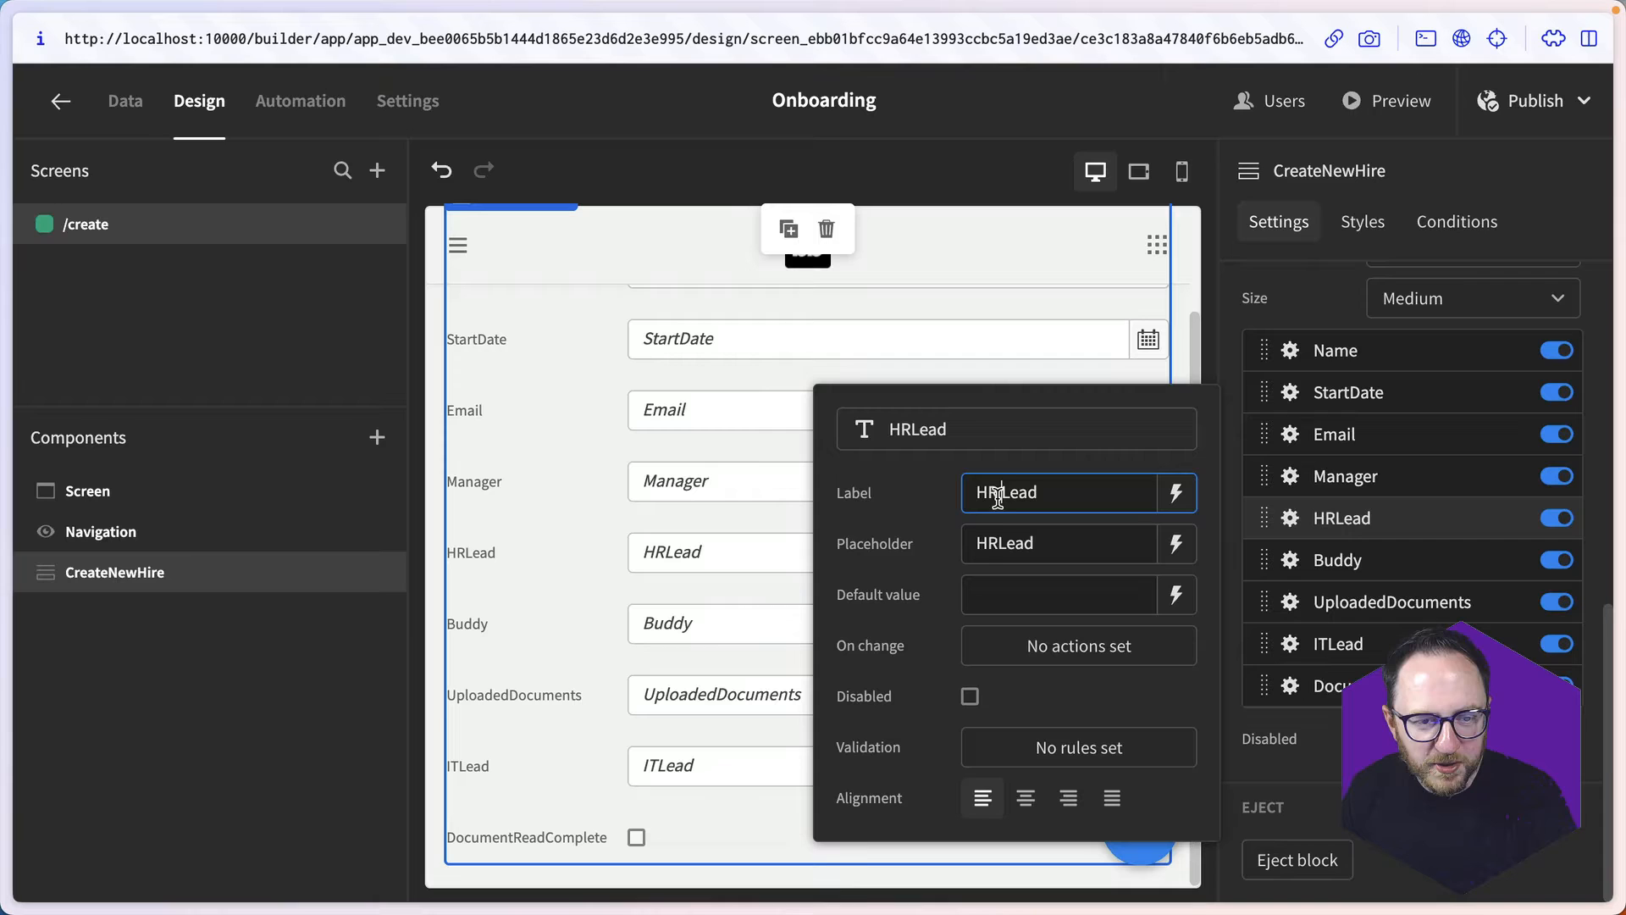
click(997, 545)
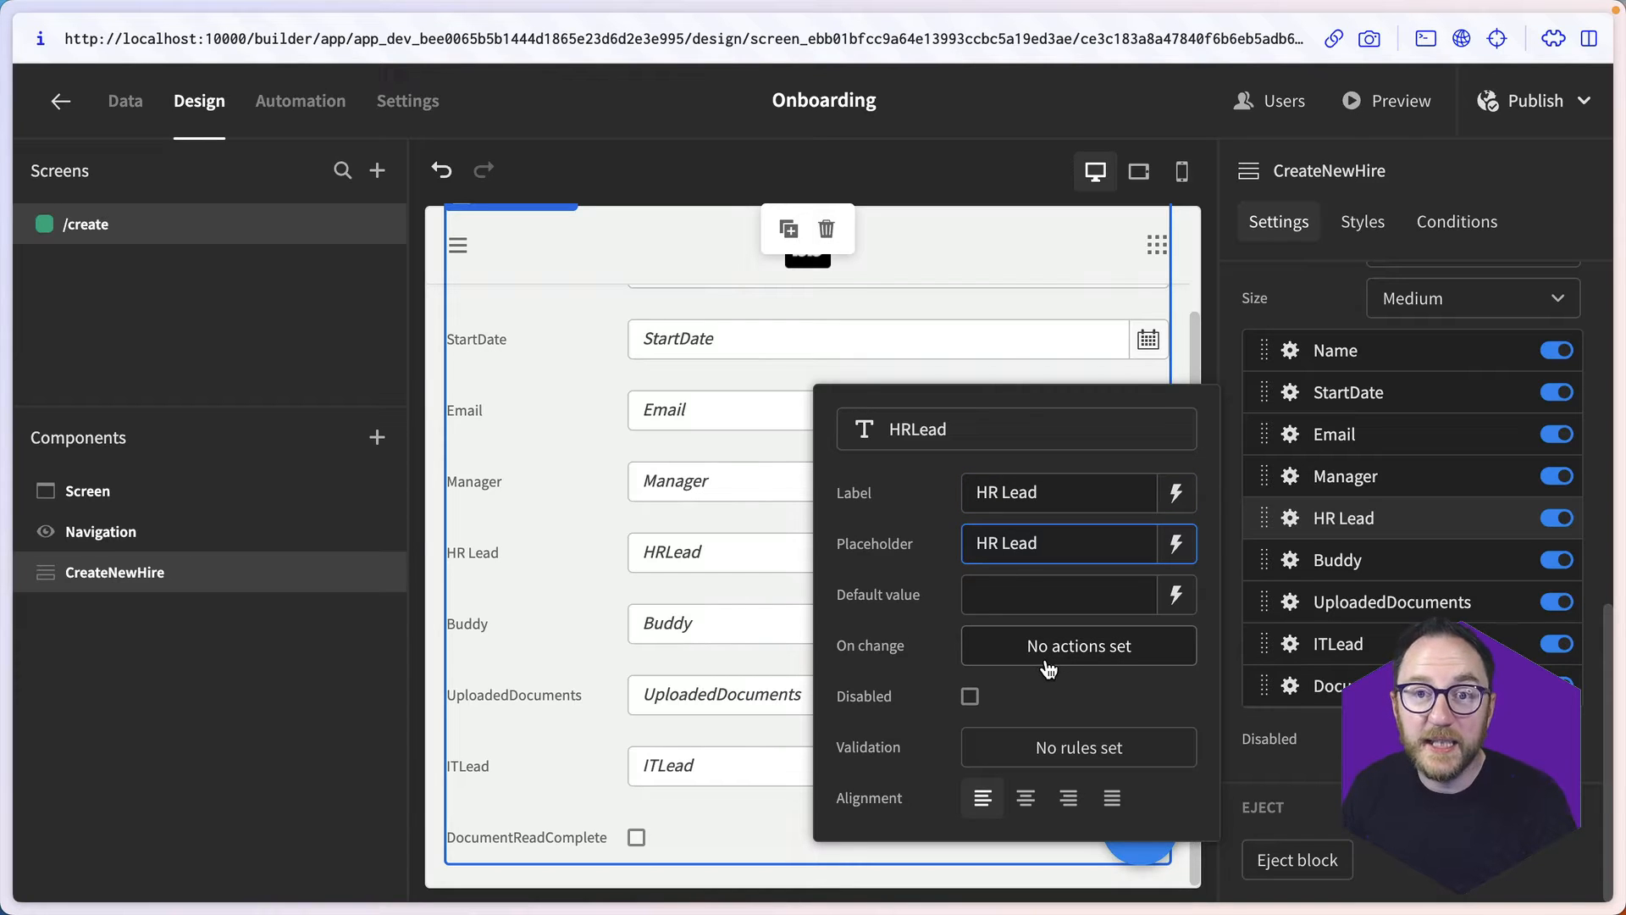
key(Return)
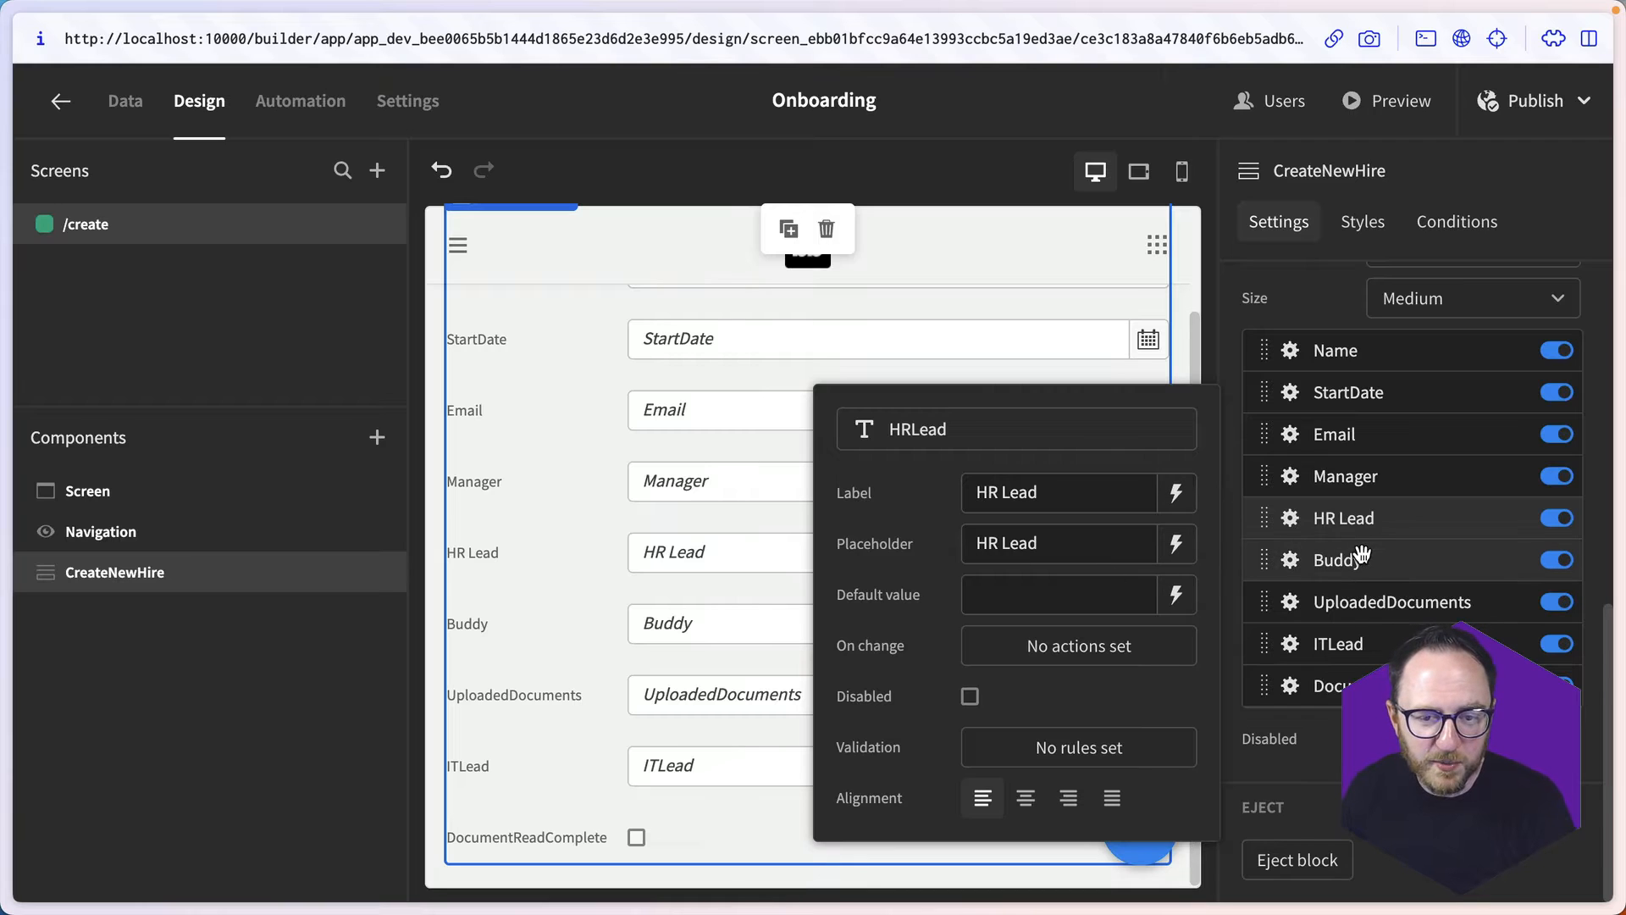
- Hide the UploadedDocuments and DocumentReadComplete fields, and set the ITLead field's label and placeholder to "IT Lead"
click(1556, 602)
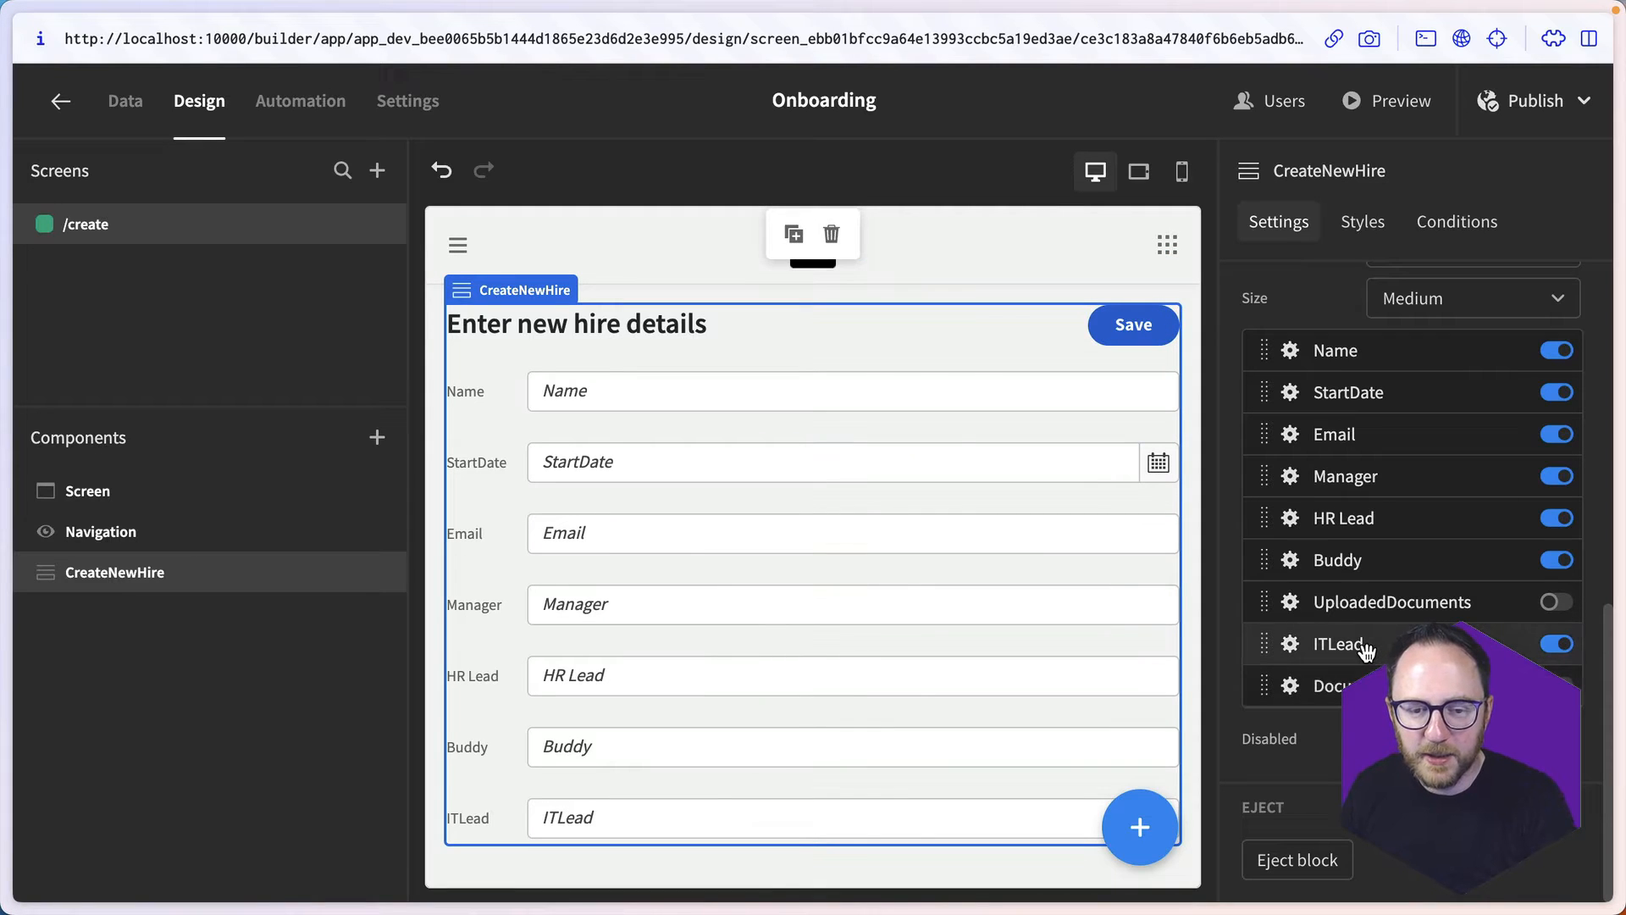
click(1289, 643)
click(989, 547)
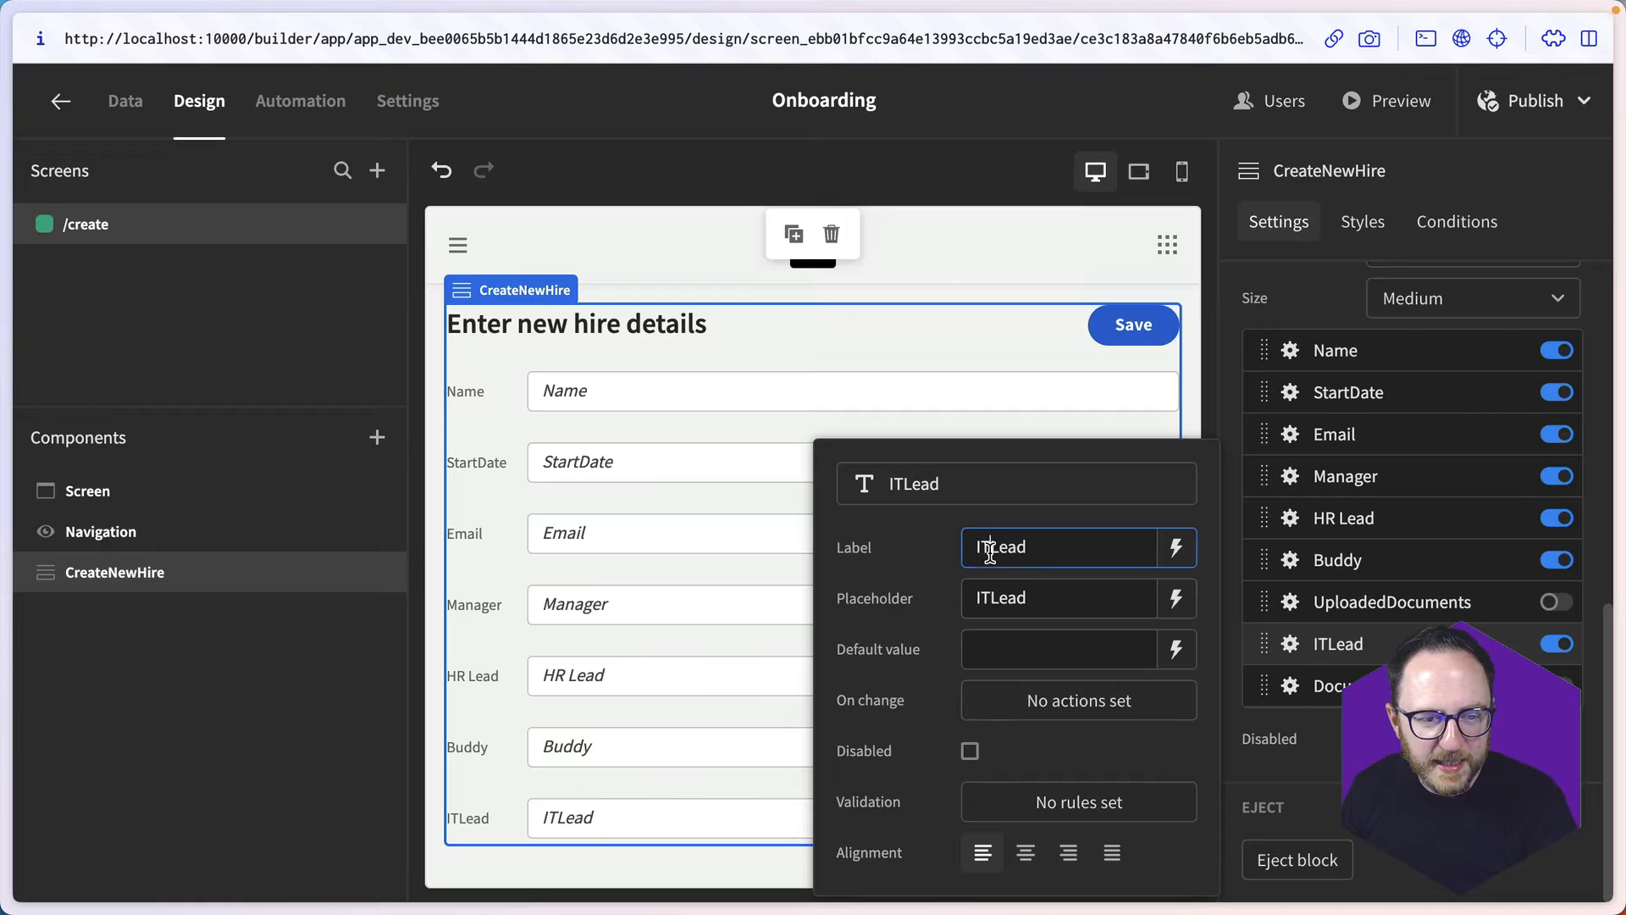
click(992, 599)
key(Escape)
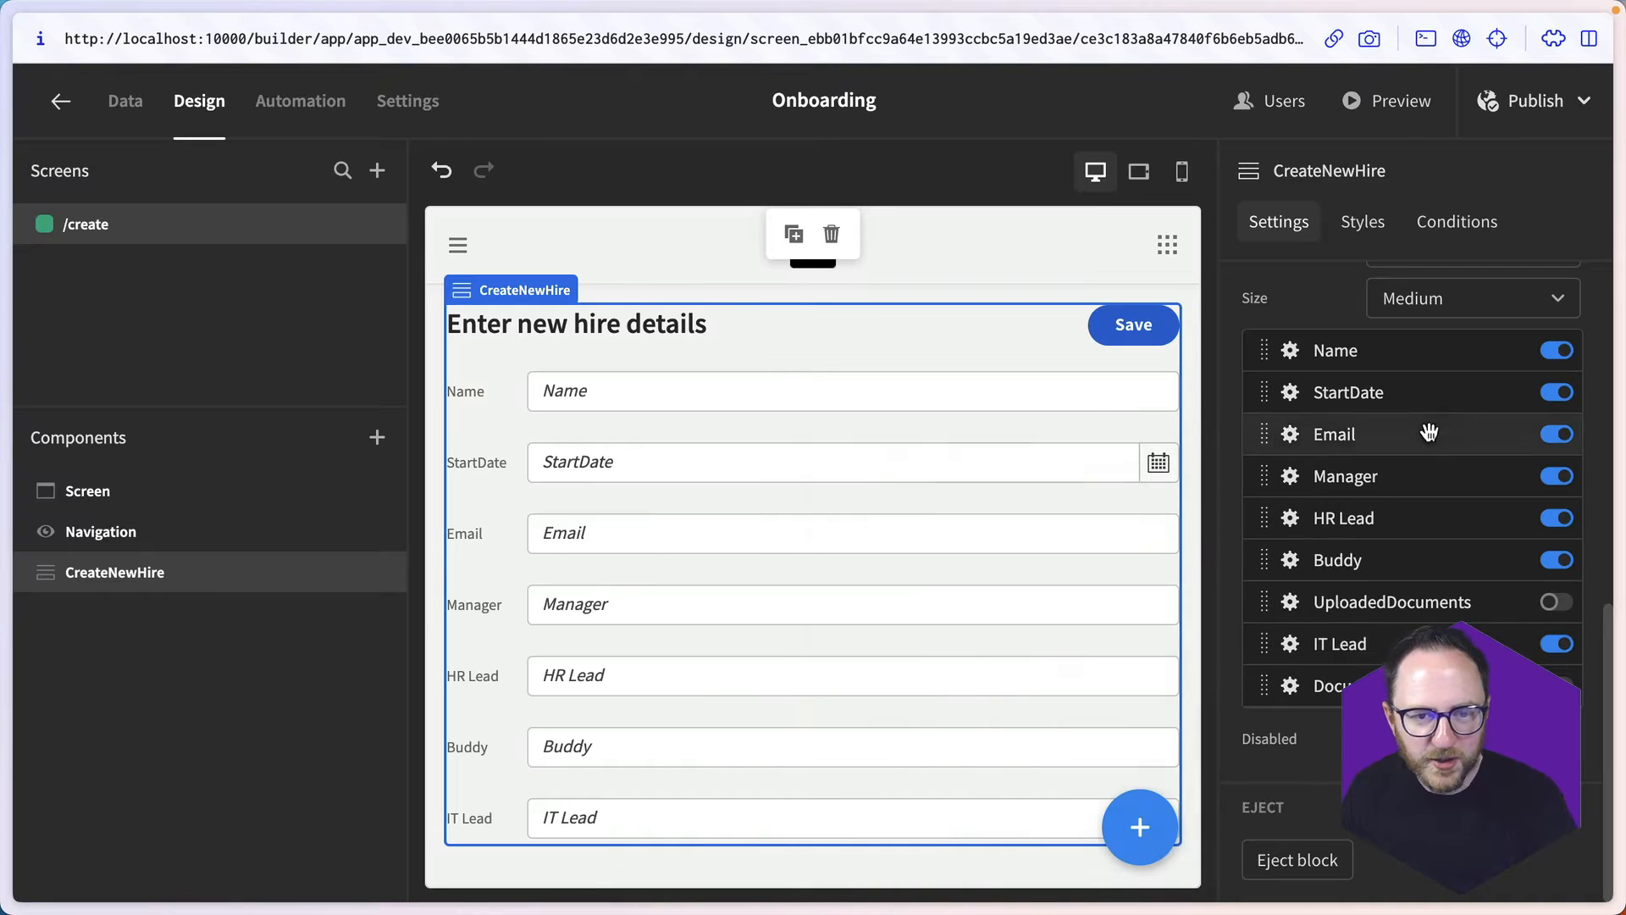
- Set both the label and the placeholder of the StartDate field to "Start Date"
click(1290, 392)
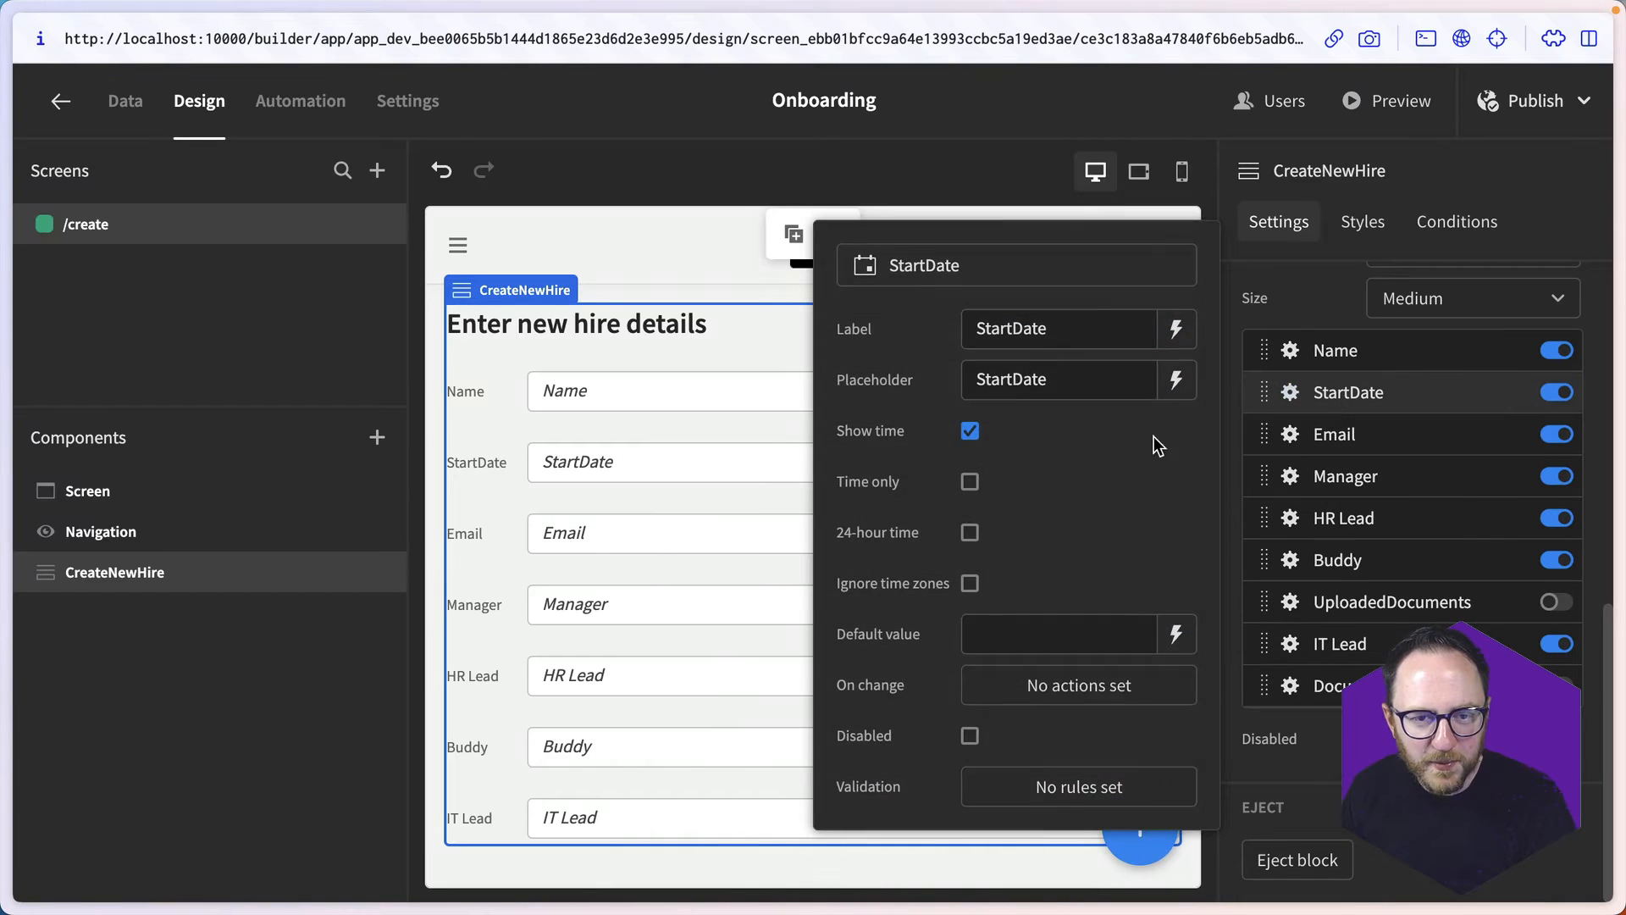
click(1013, 328)
click(1013, 378)
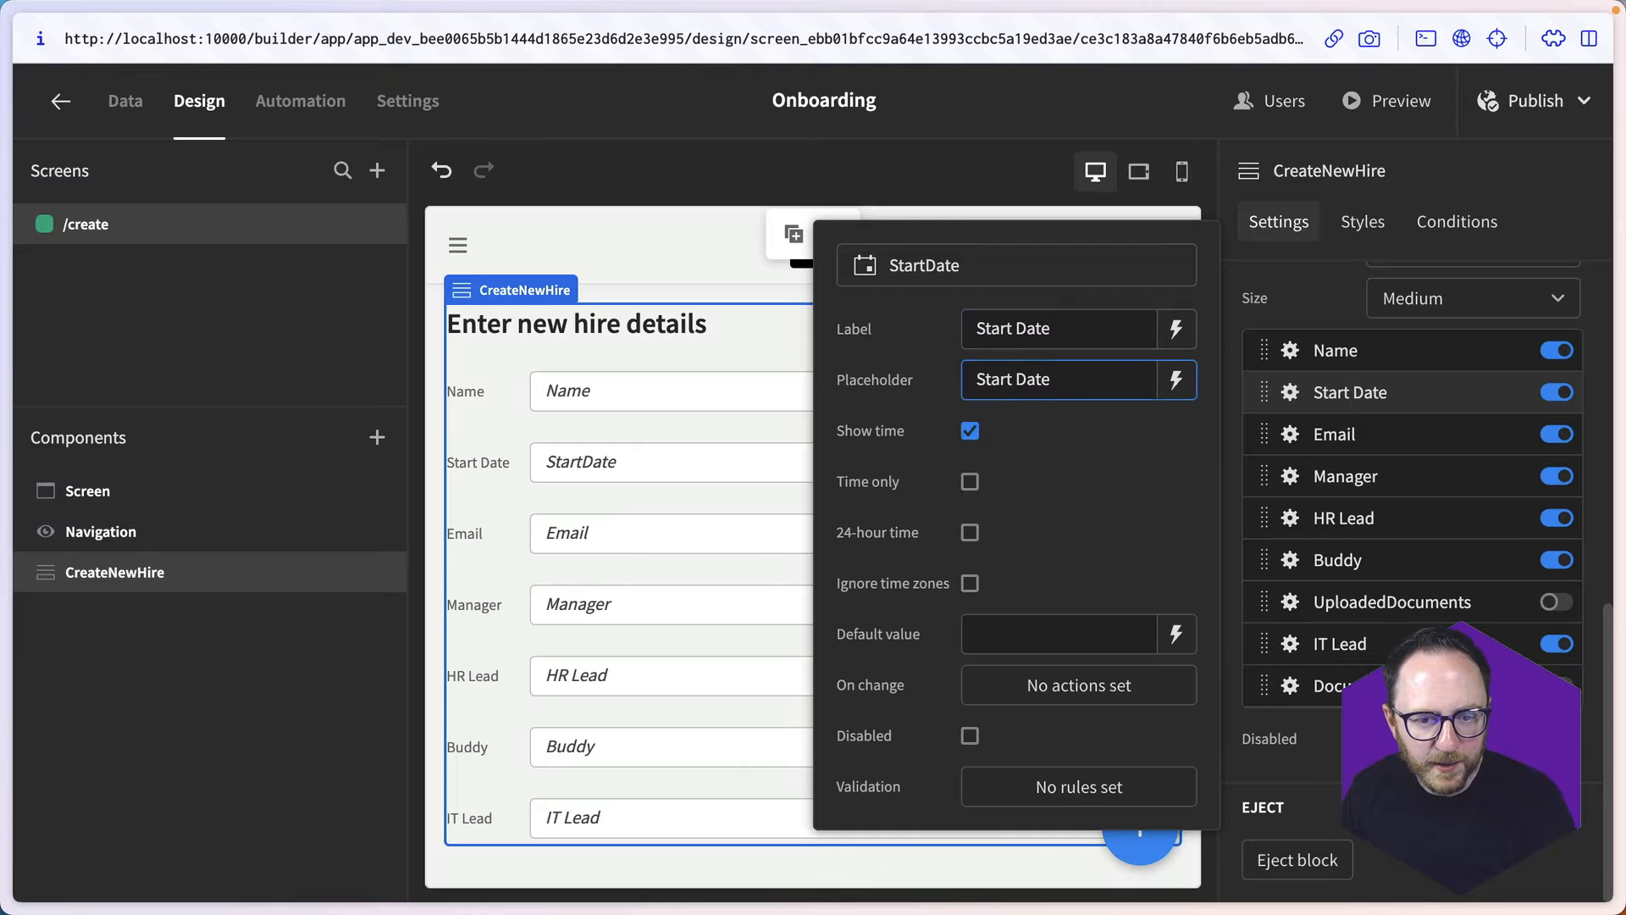
key(Escape)
- Set the CreateNewHire form's size to Large and check the layout of all its fields
click(1451, 303)
click(1439, 385)
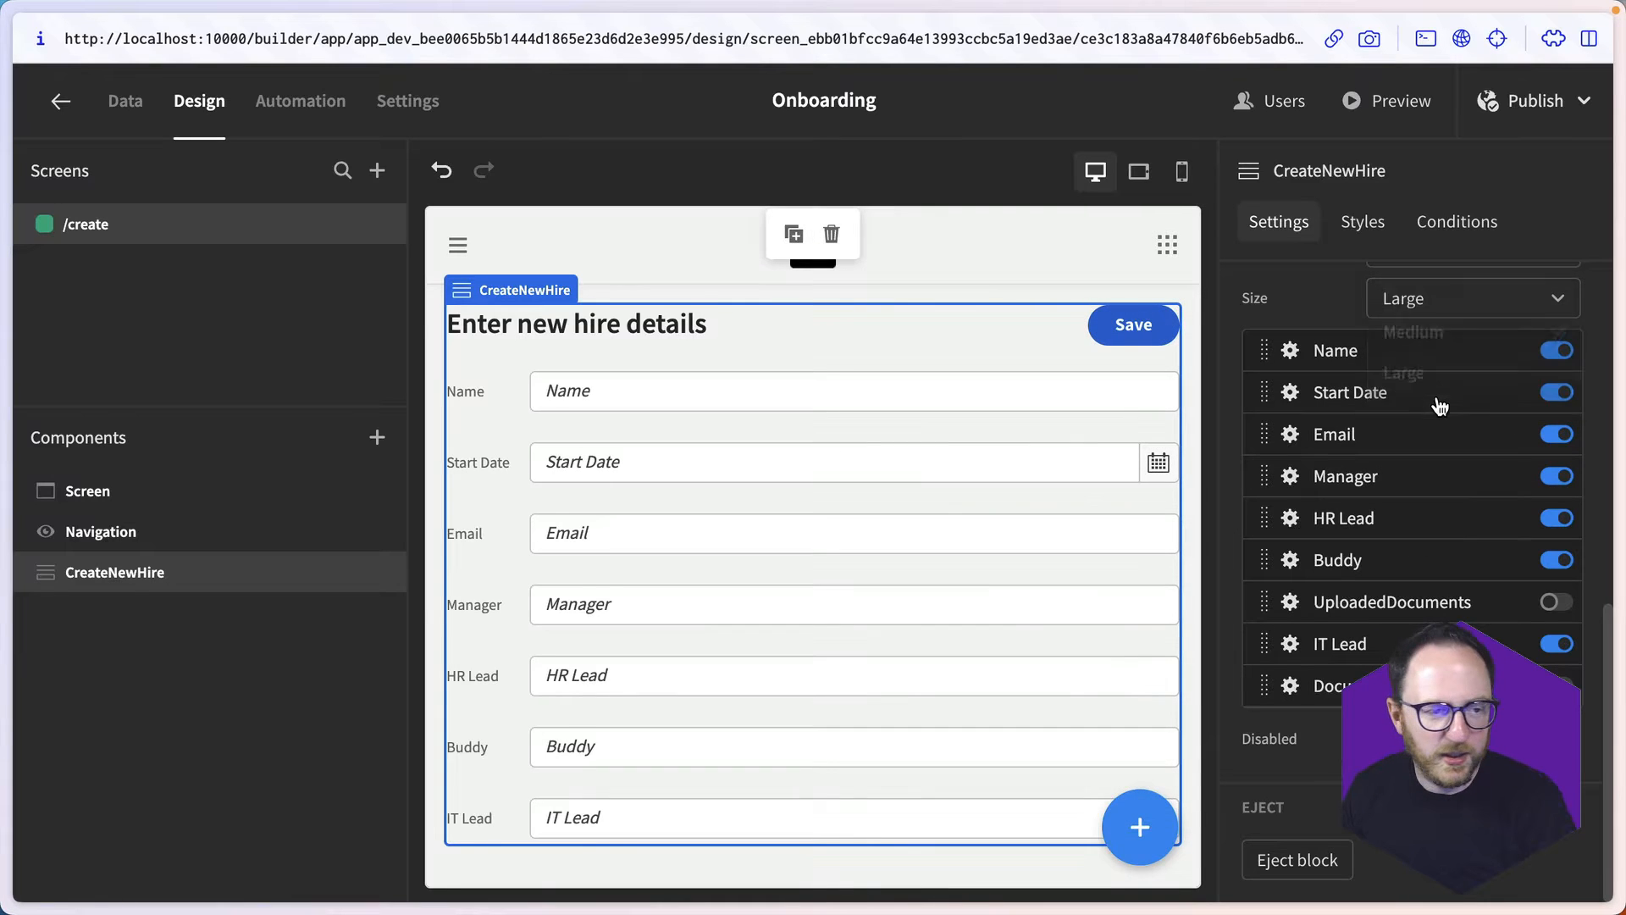
scroll(809, 610, down, 3)
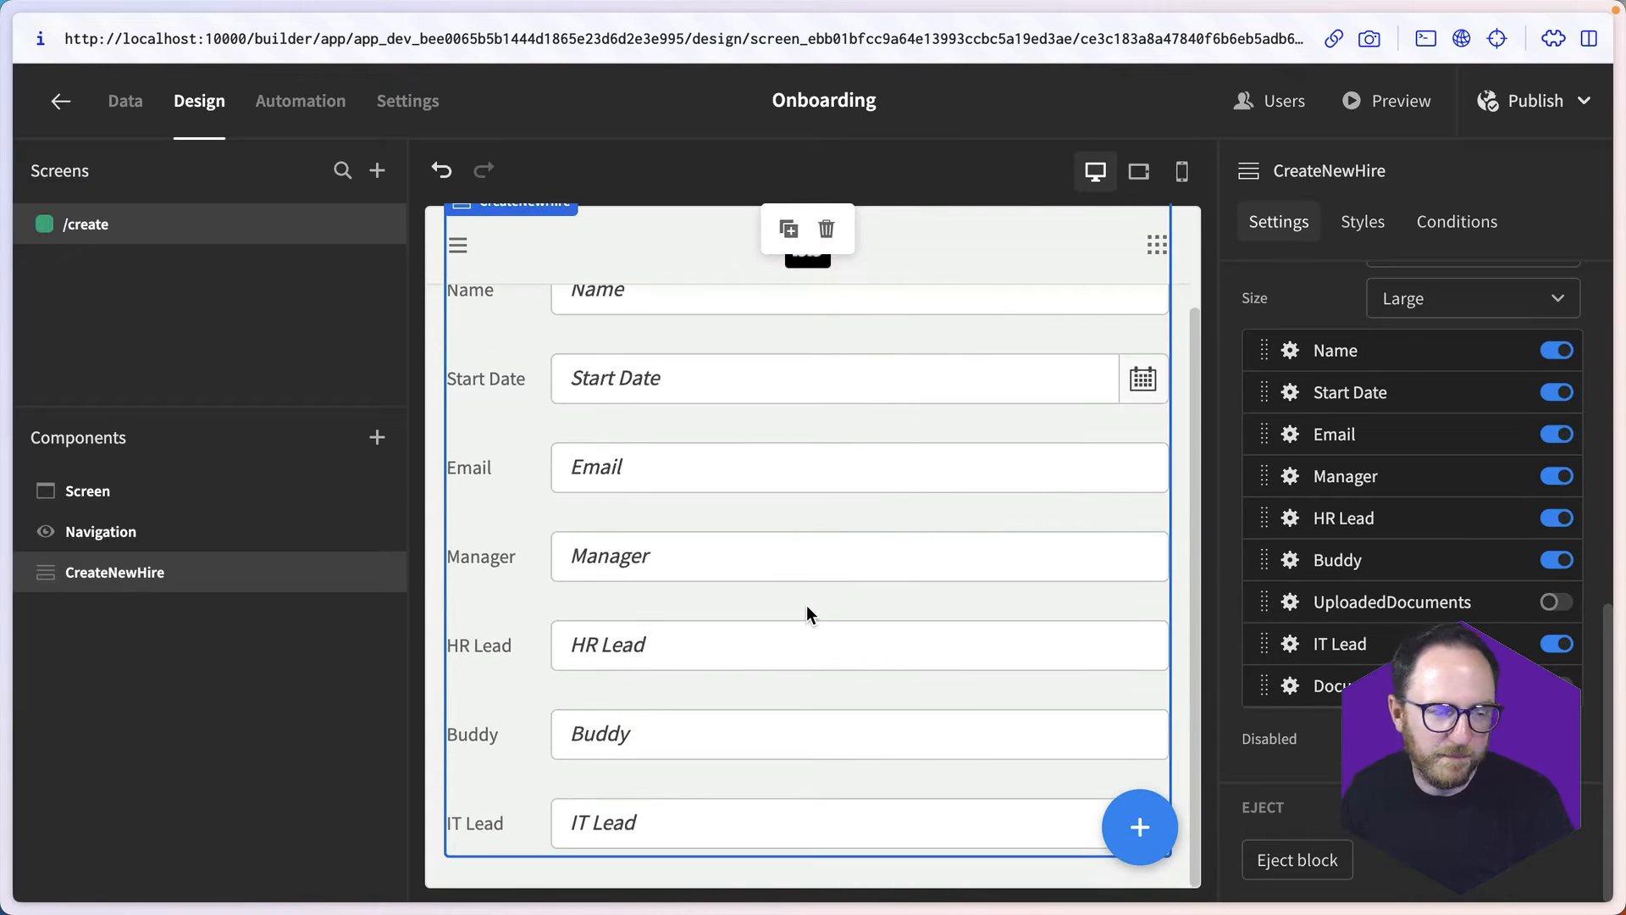
scroll(806, 604, up, 3)
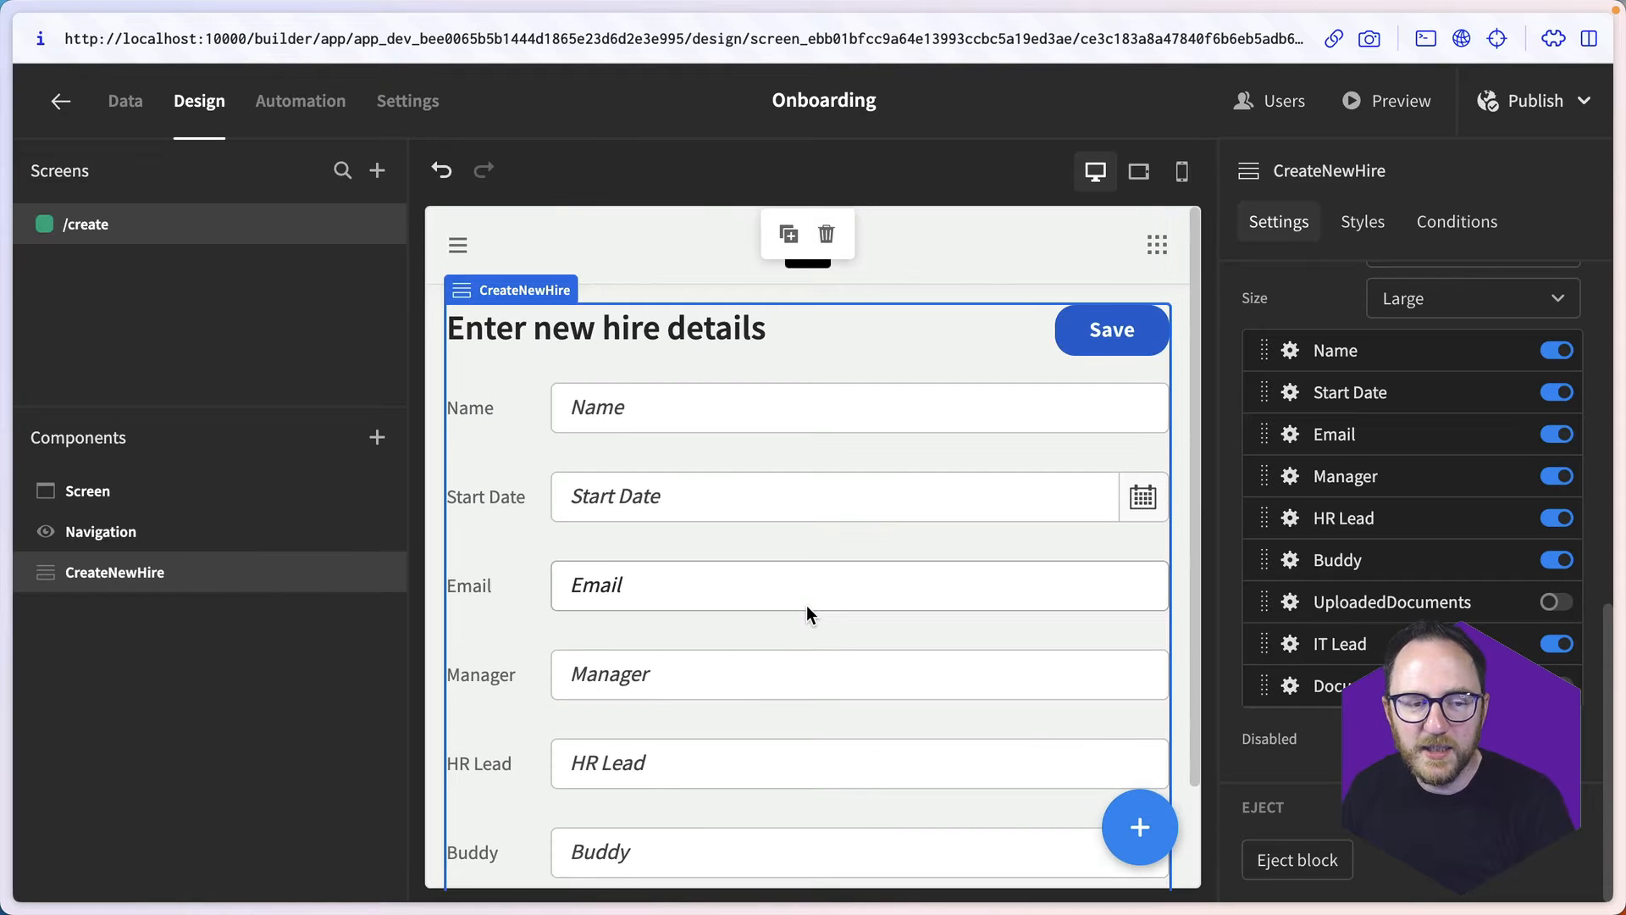
scroll(806, 605, down, 3)
scroll(806, 605, up, 3)
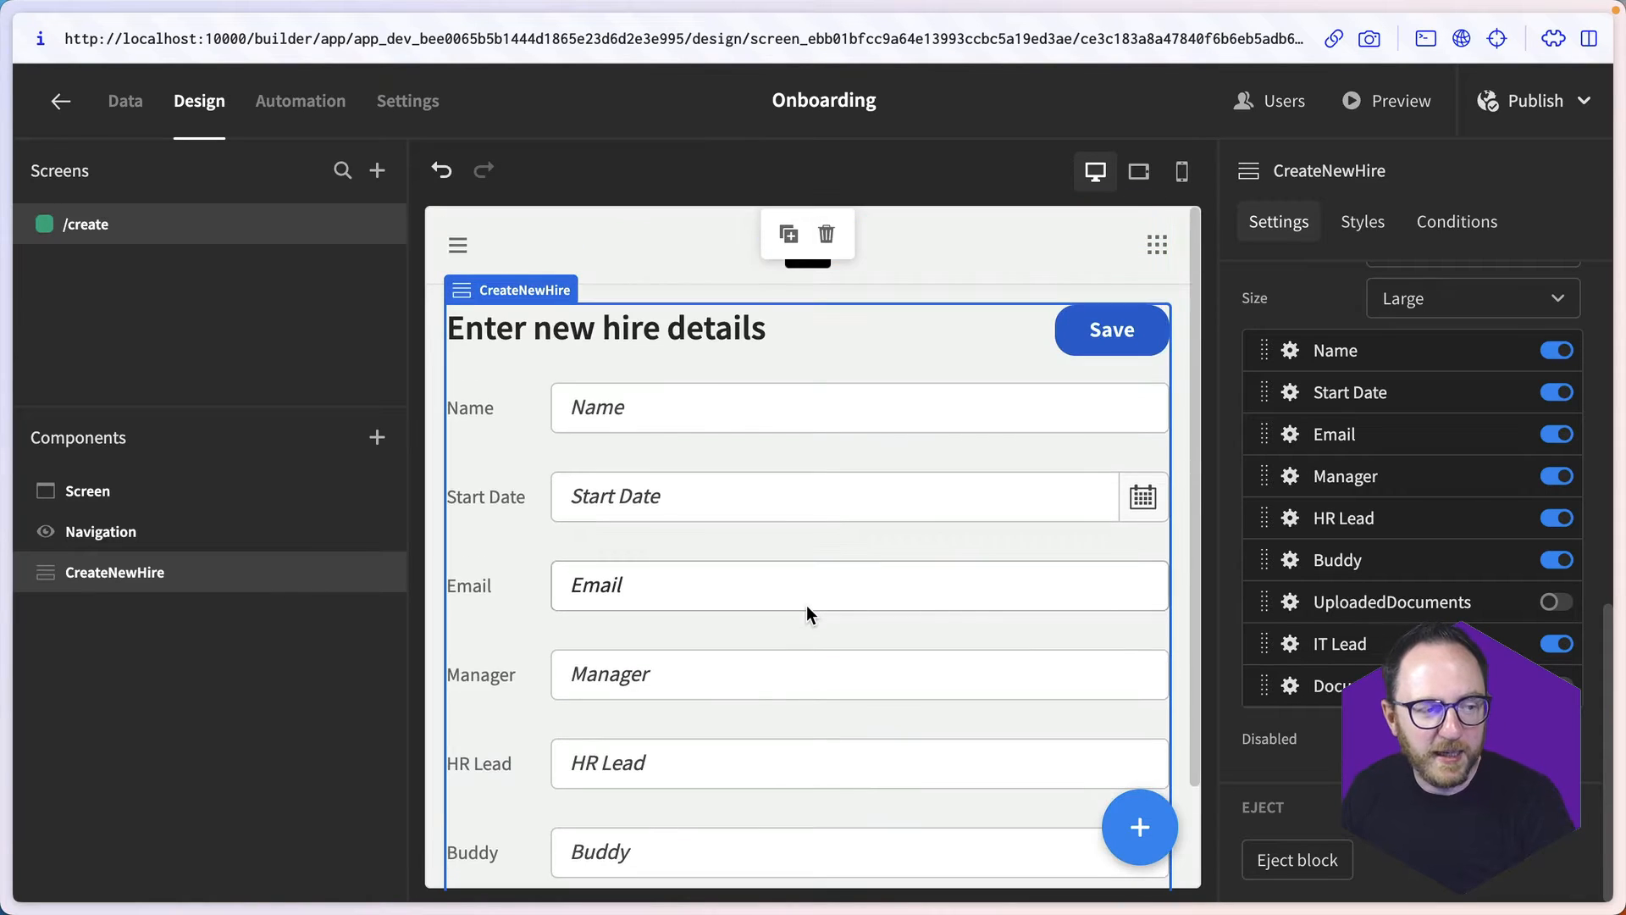
scroll(806, 605, down, 3)
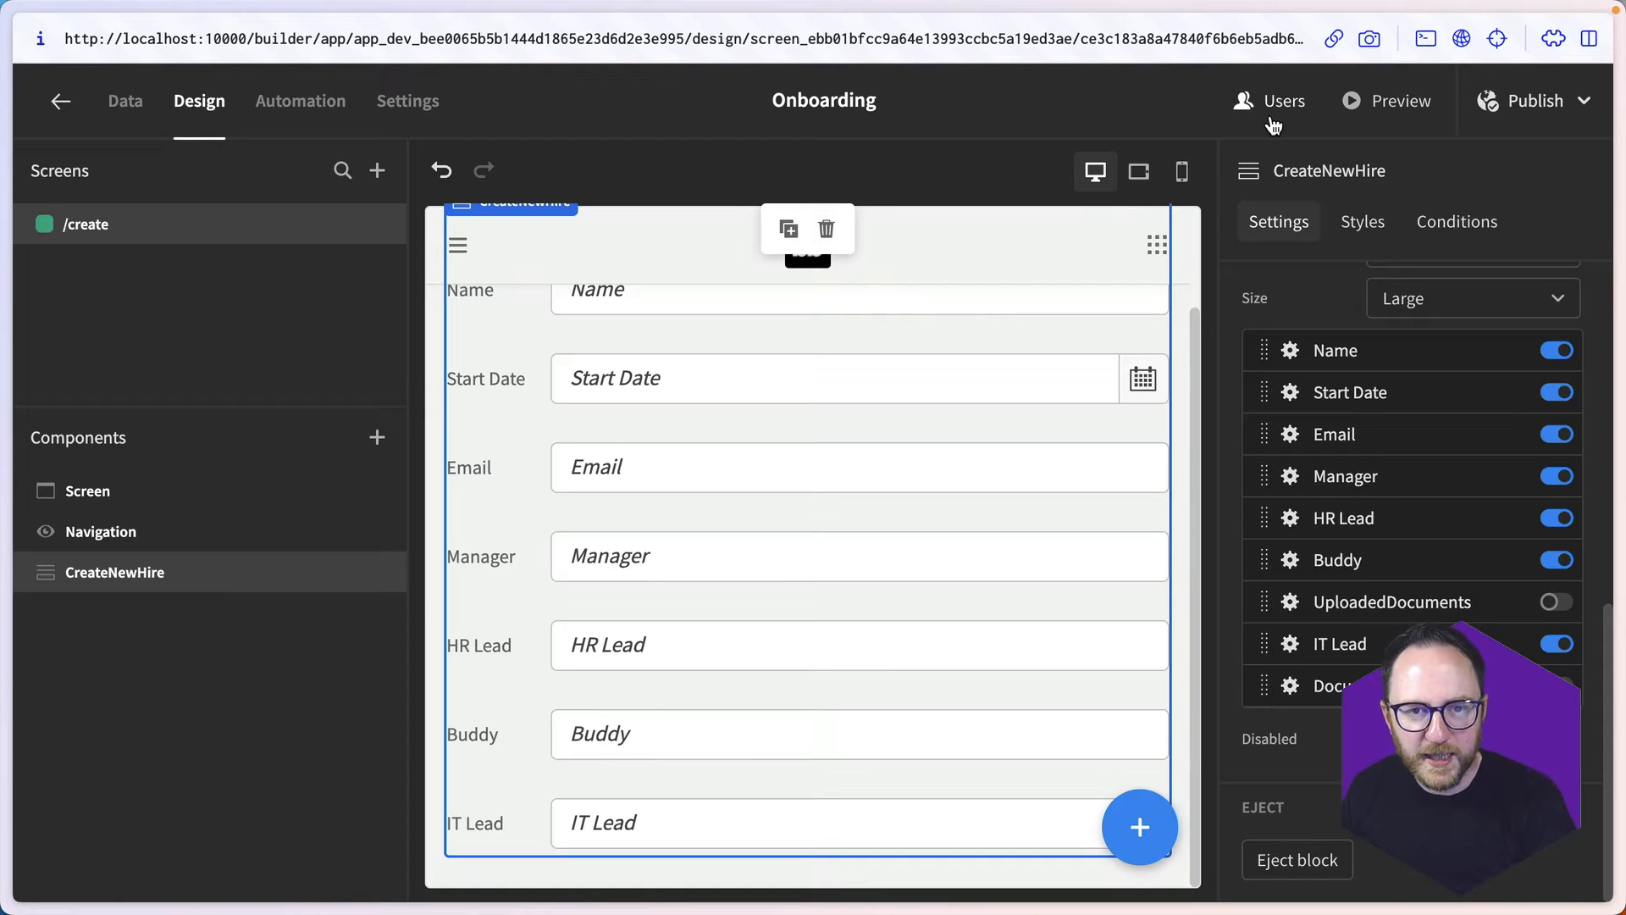
- Preview the app and enter the new hire's full name in the form
click(1402, 101)
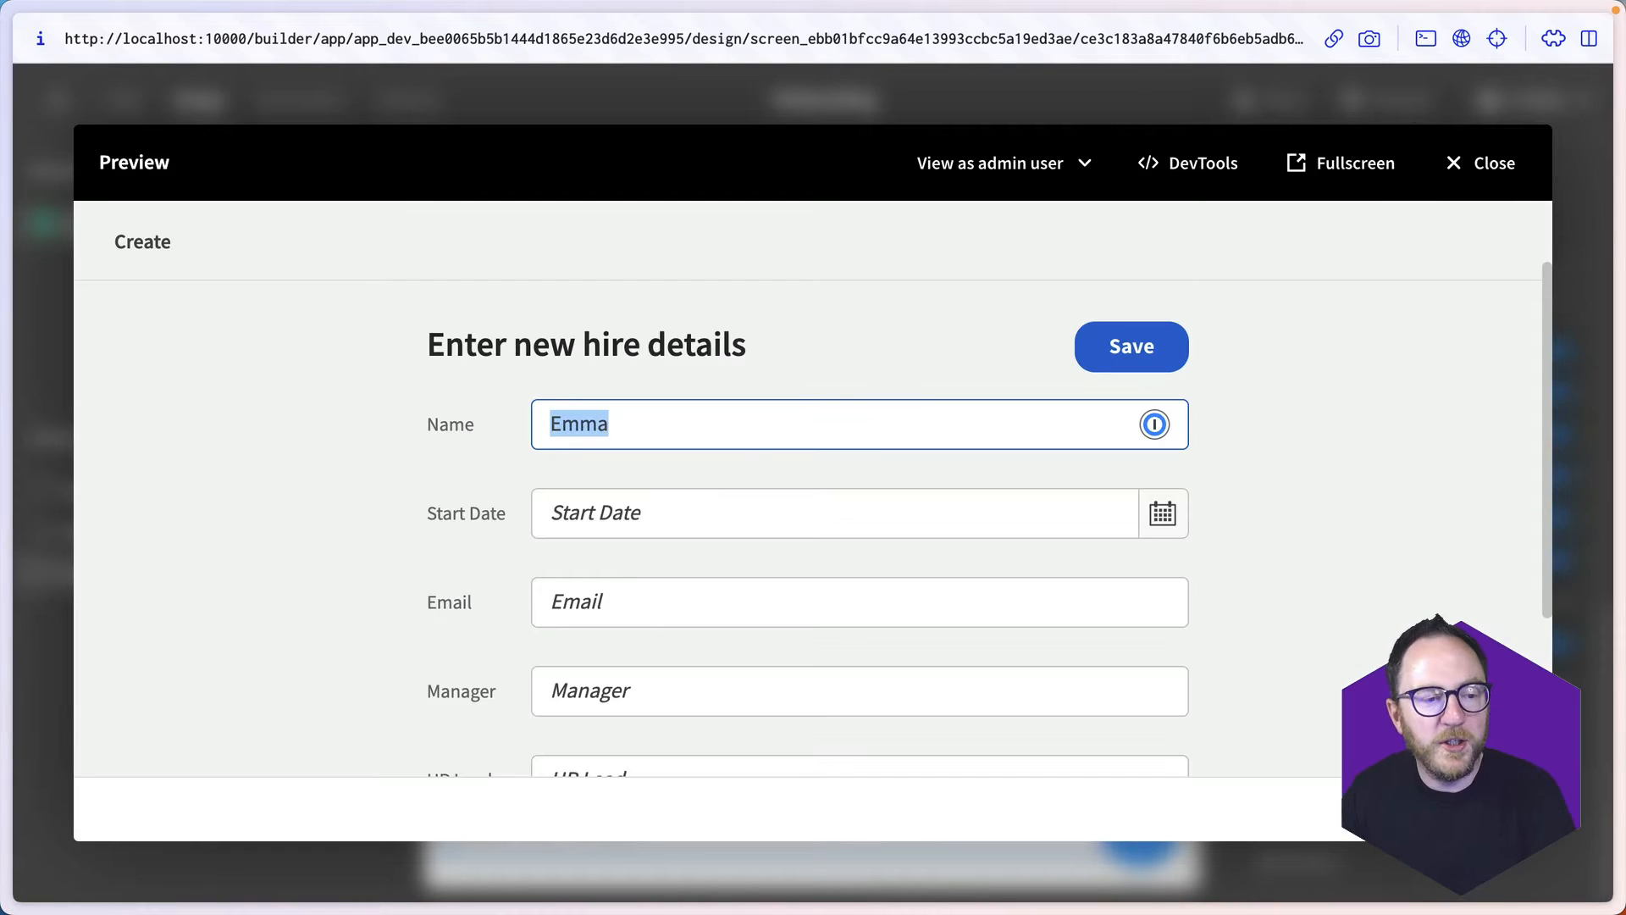
key(BackSpace)
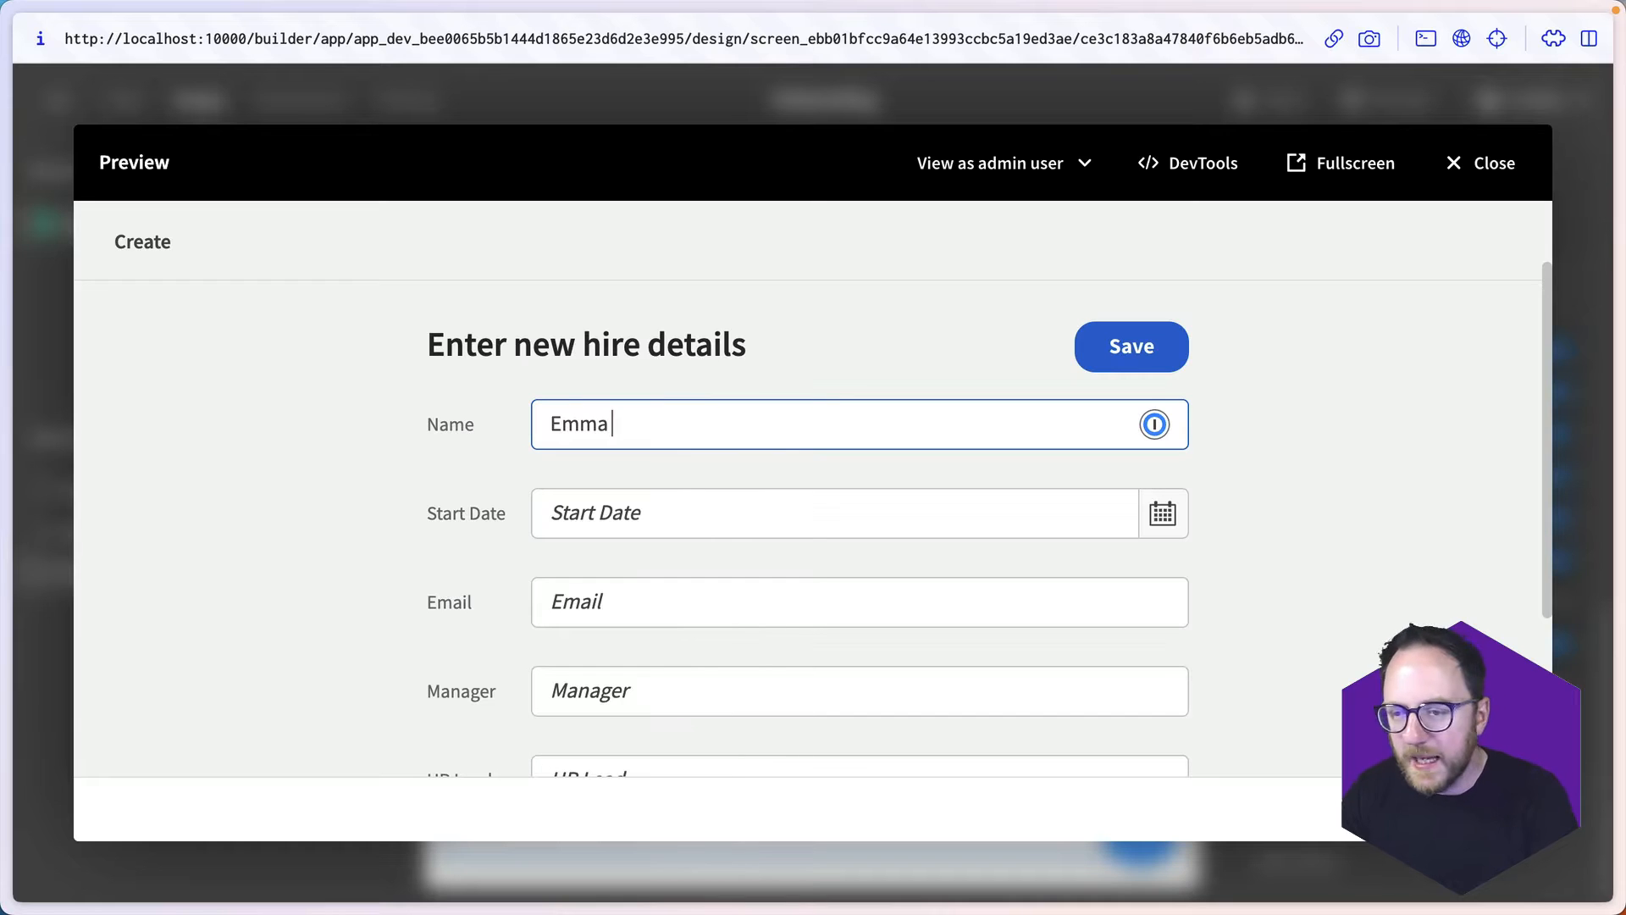
- Set the new hire's Start Date to October 23 2023, 12:00, leaving the Email field empty
scroll(1169, 402, down, 1)
click(1169, 401)
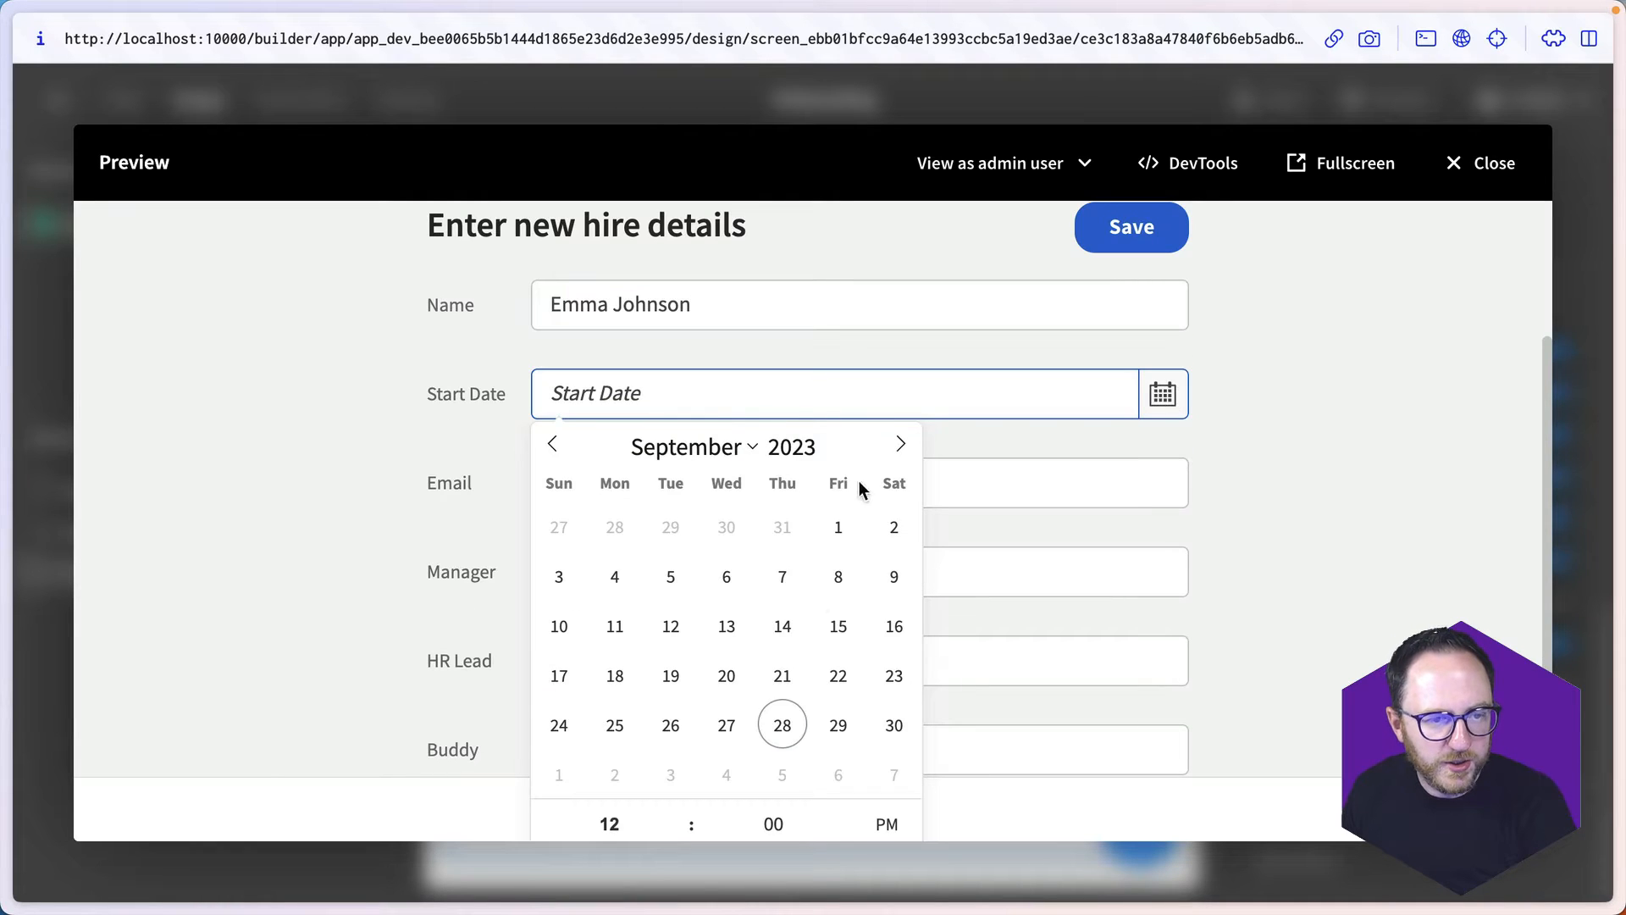
click(900, 445)
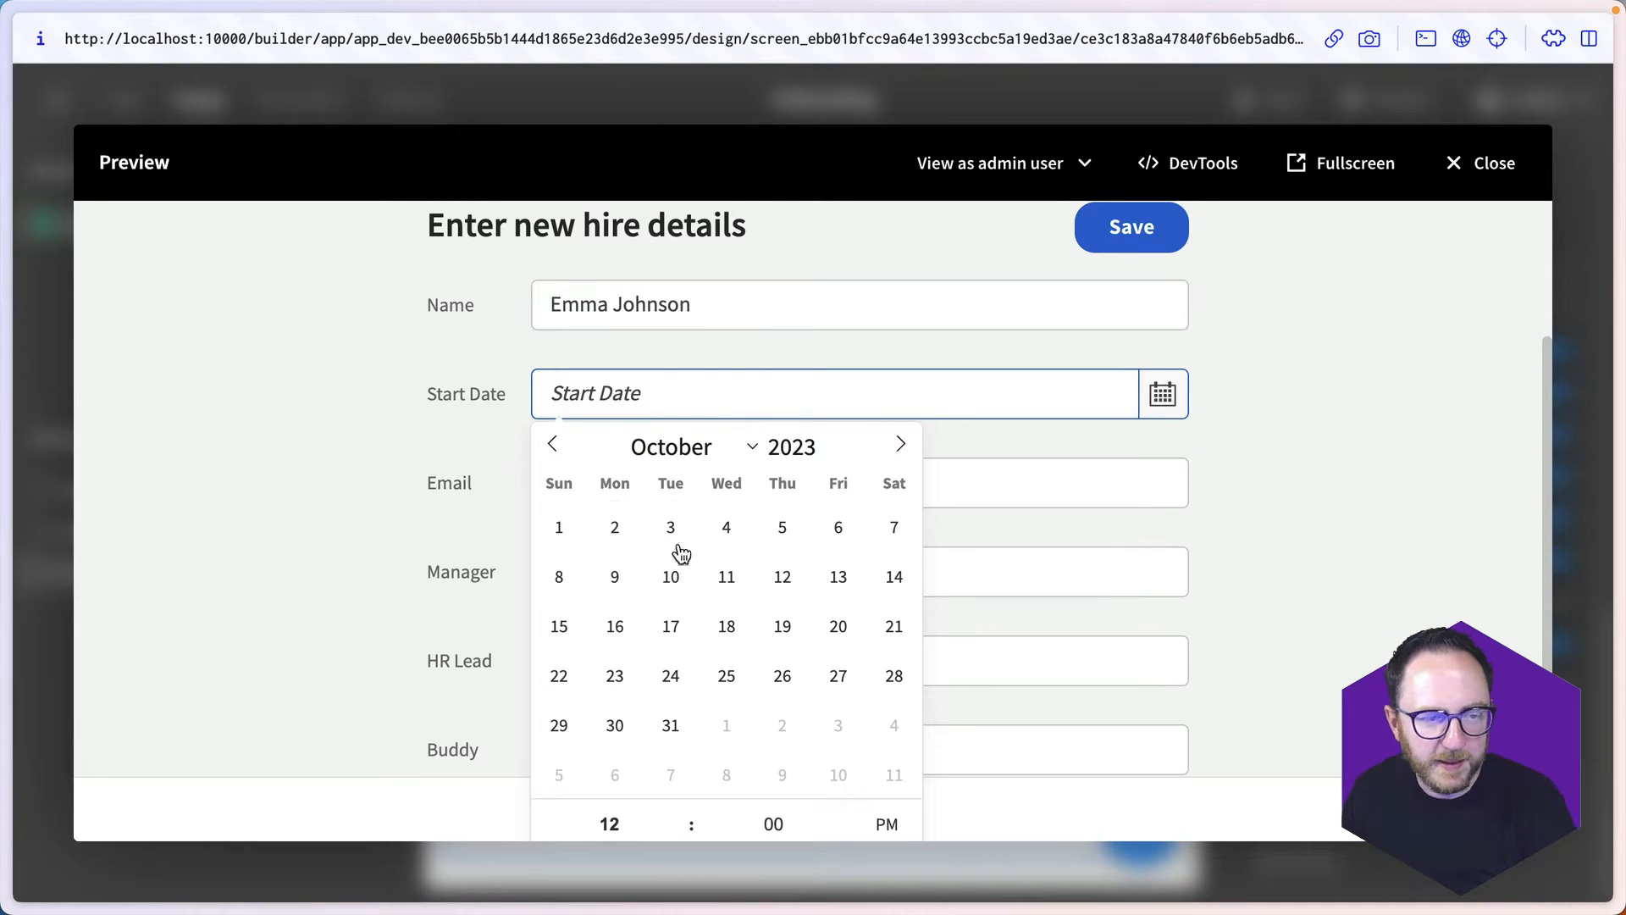
click(615, 675)
click(251, 542)
click(675, 492)
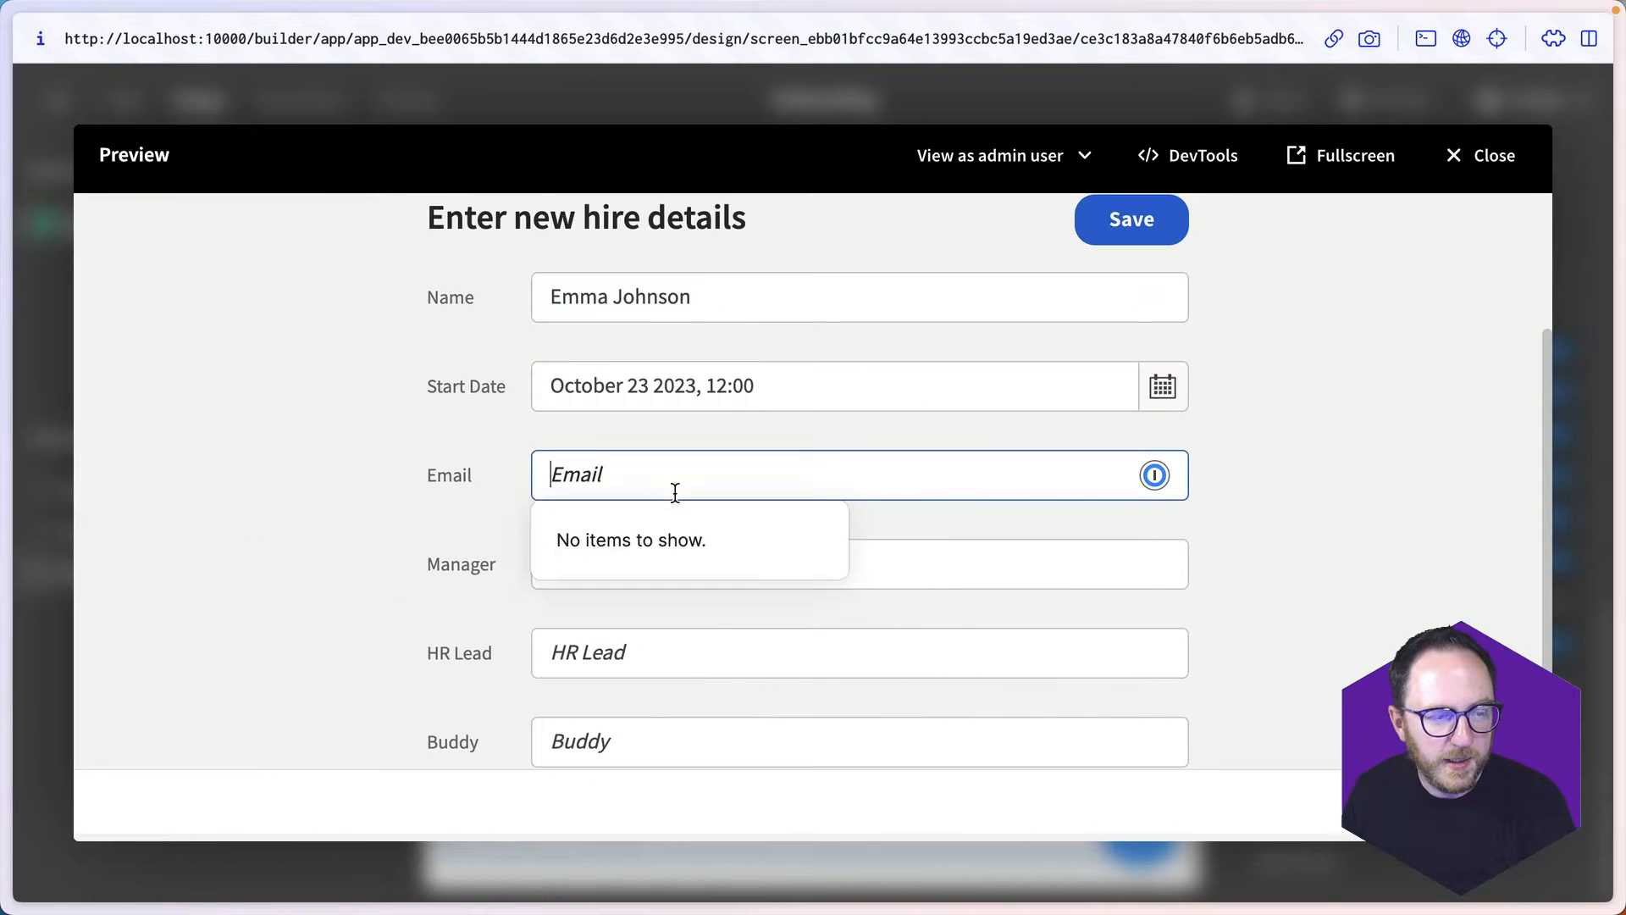
click(316, 462)
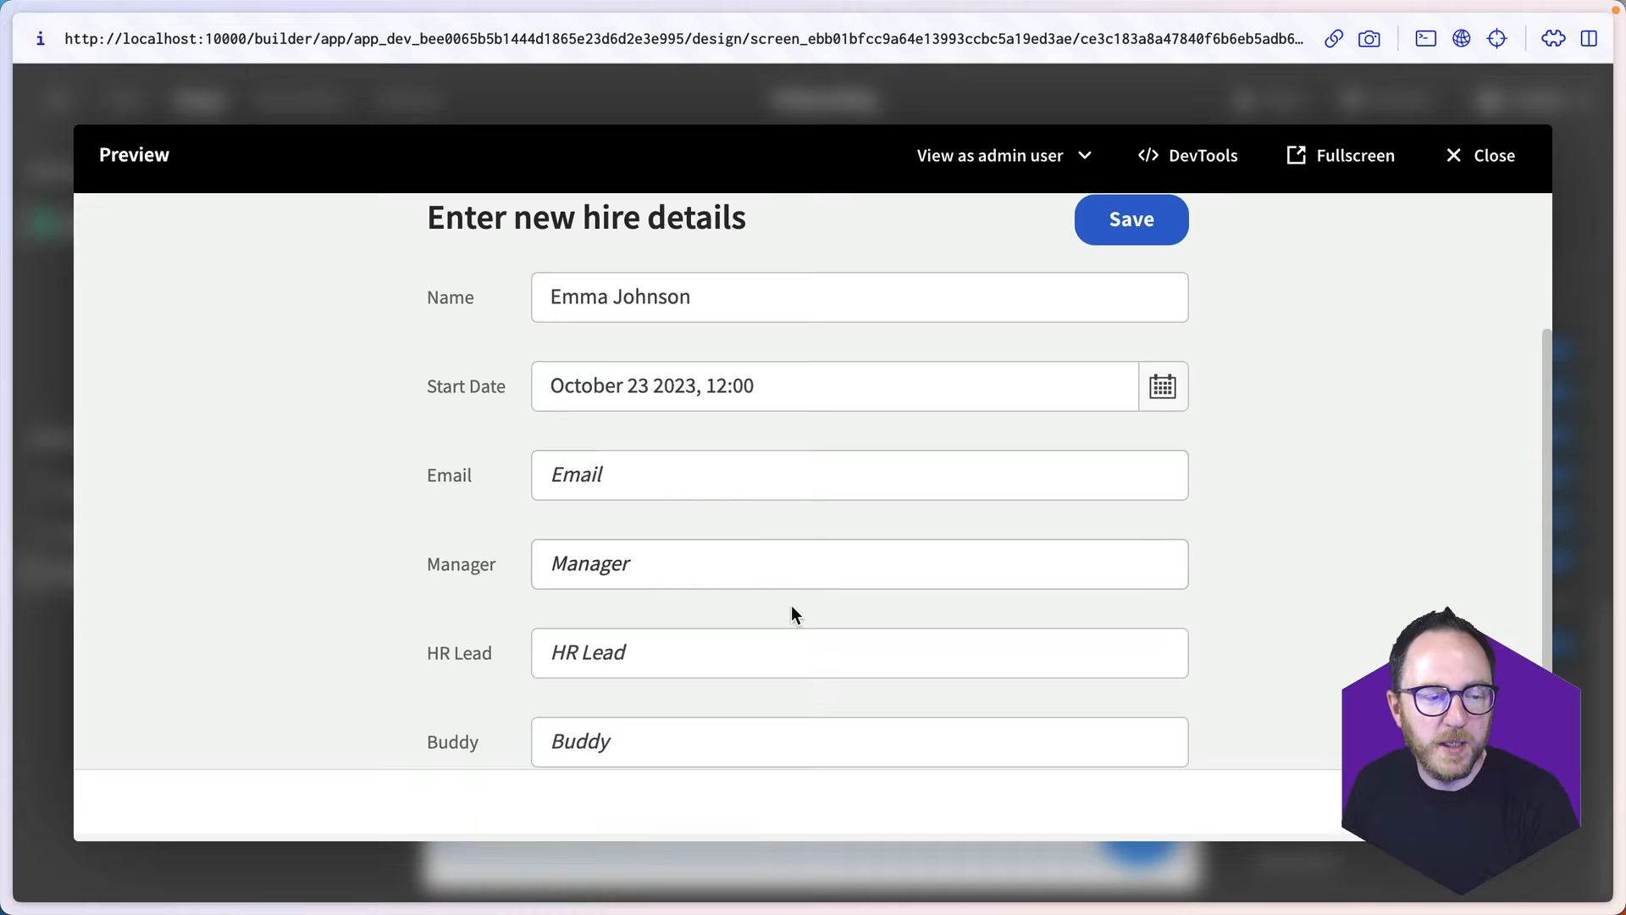
- Fill in the manager's e-mail in the Manager field and the HR contact's e-mail in the HR Lead field
click(642, 570)
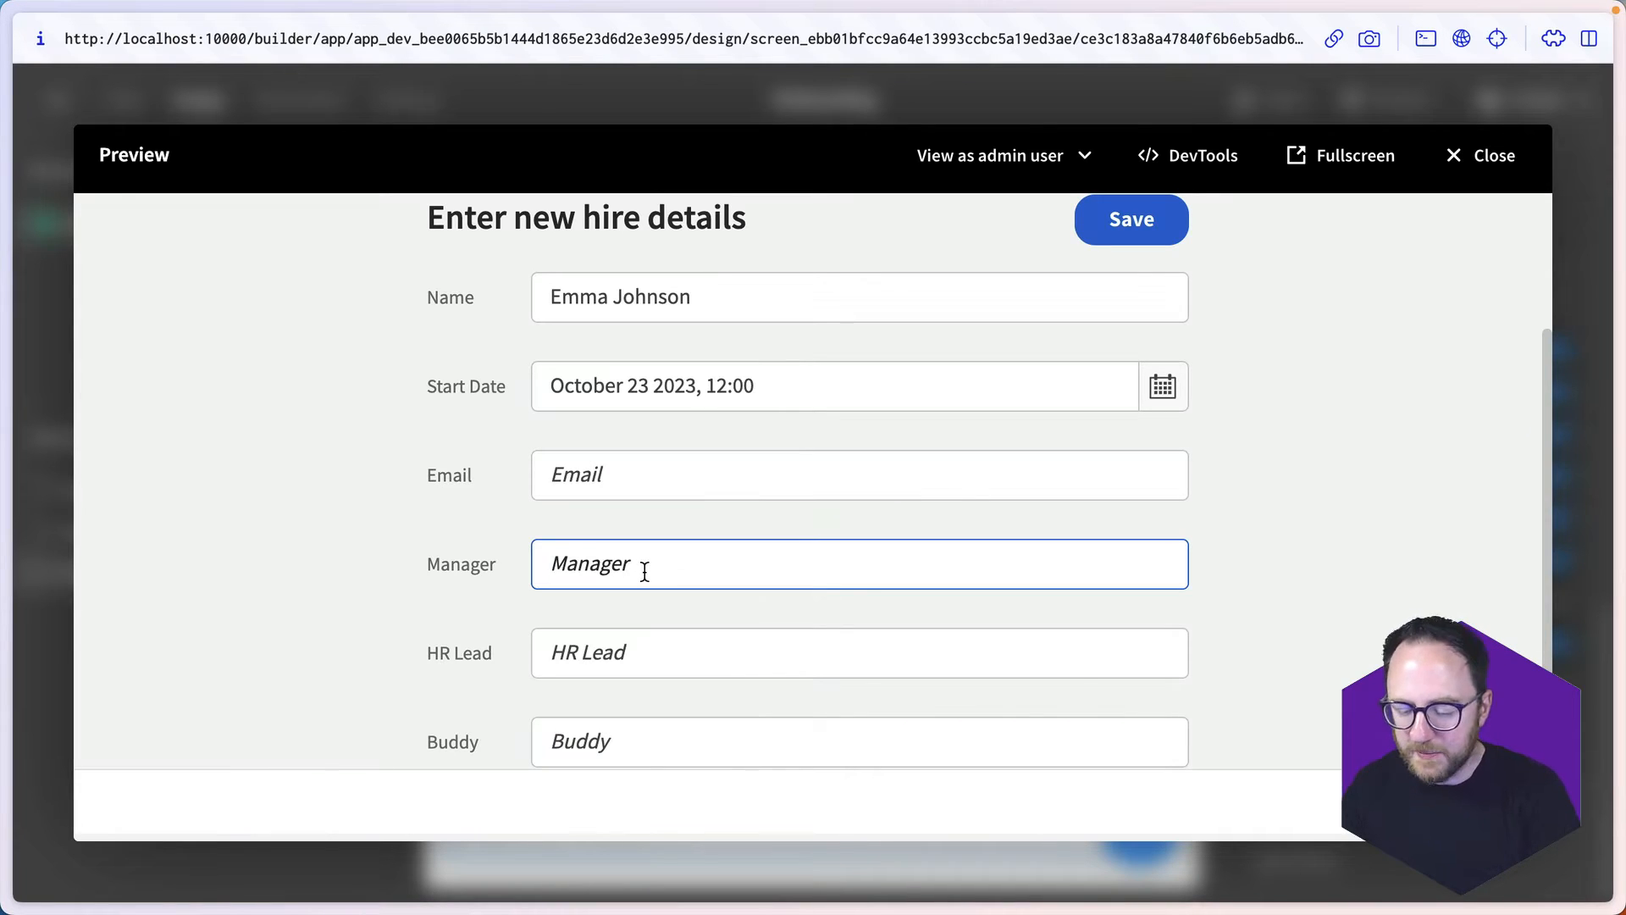
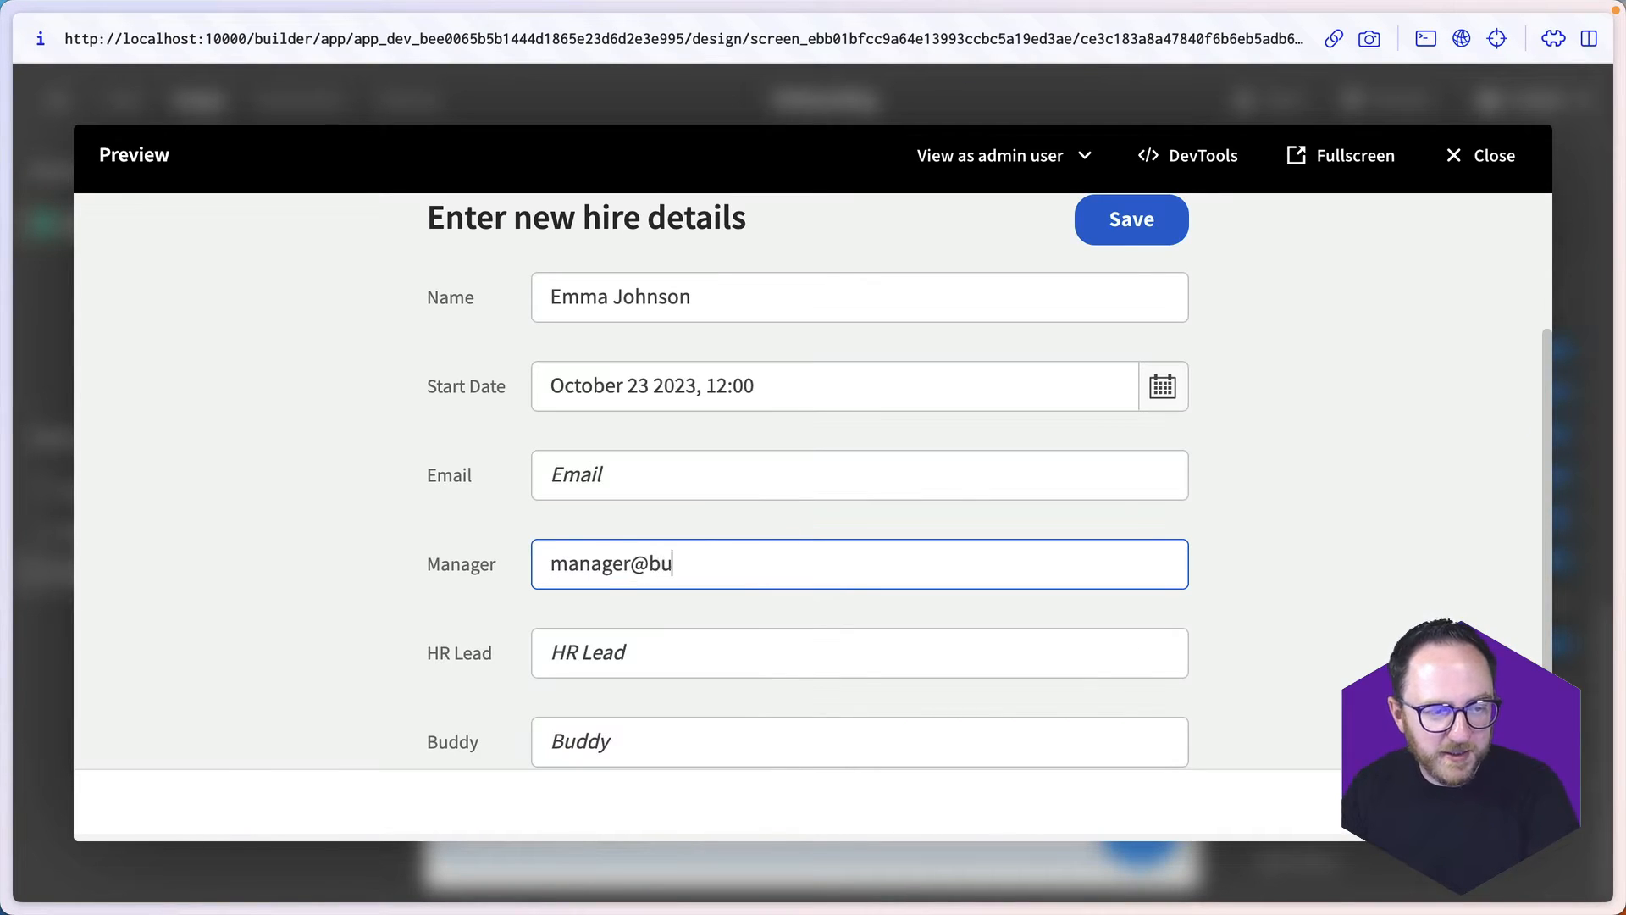
click(654, 669)
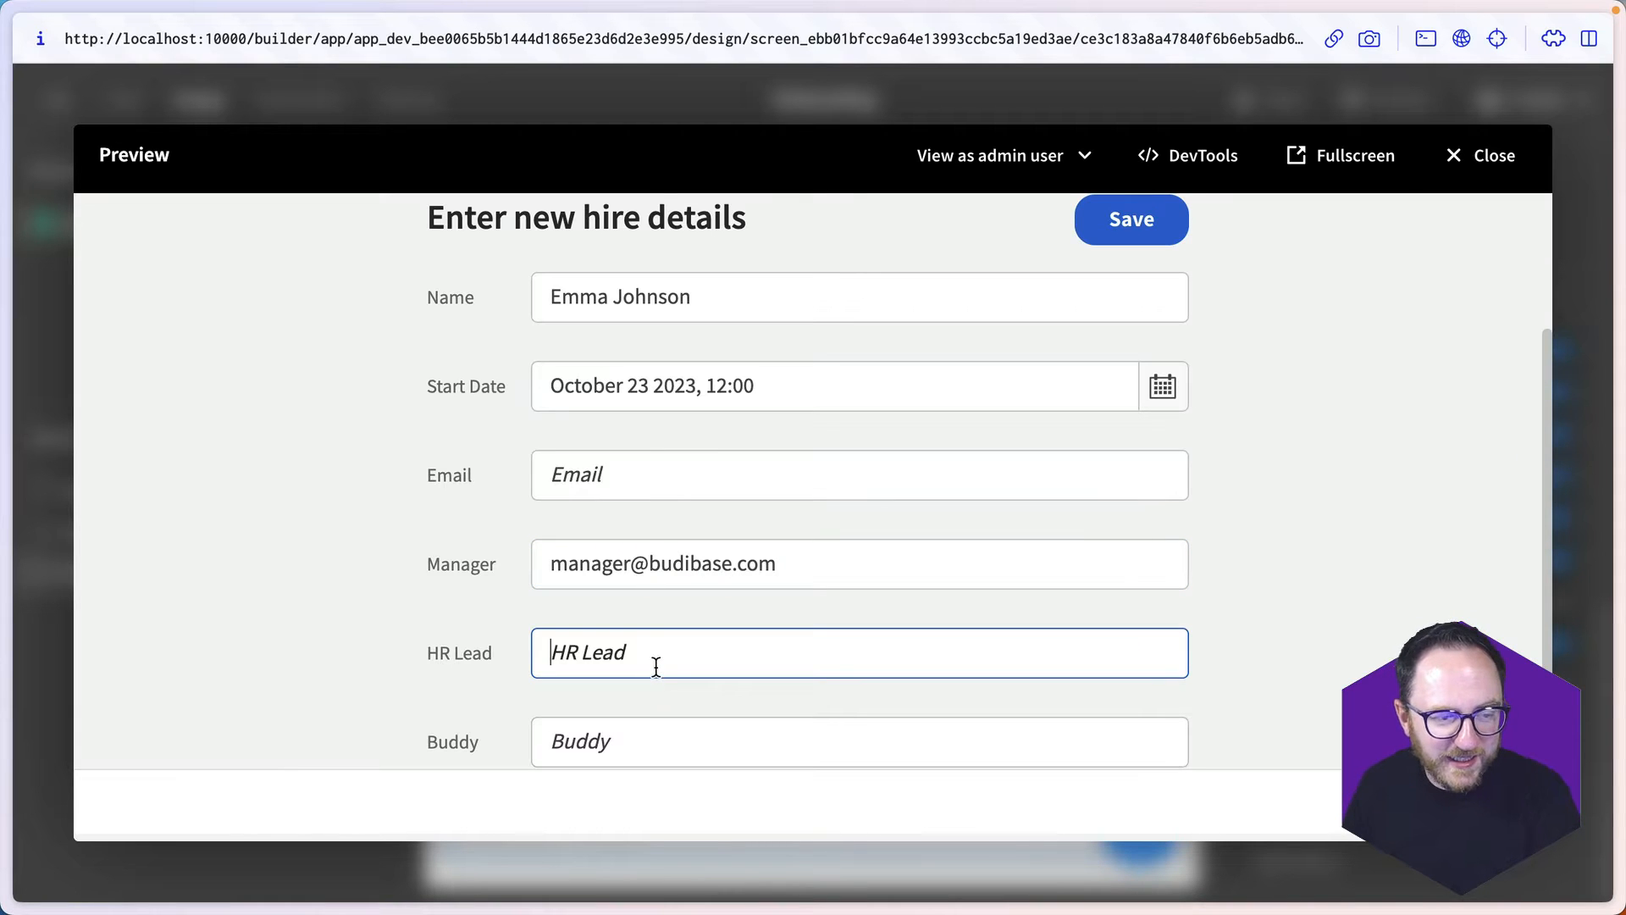
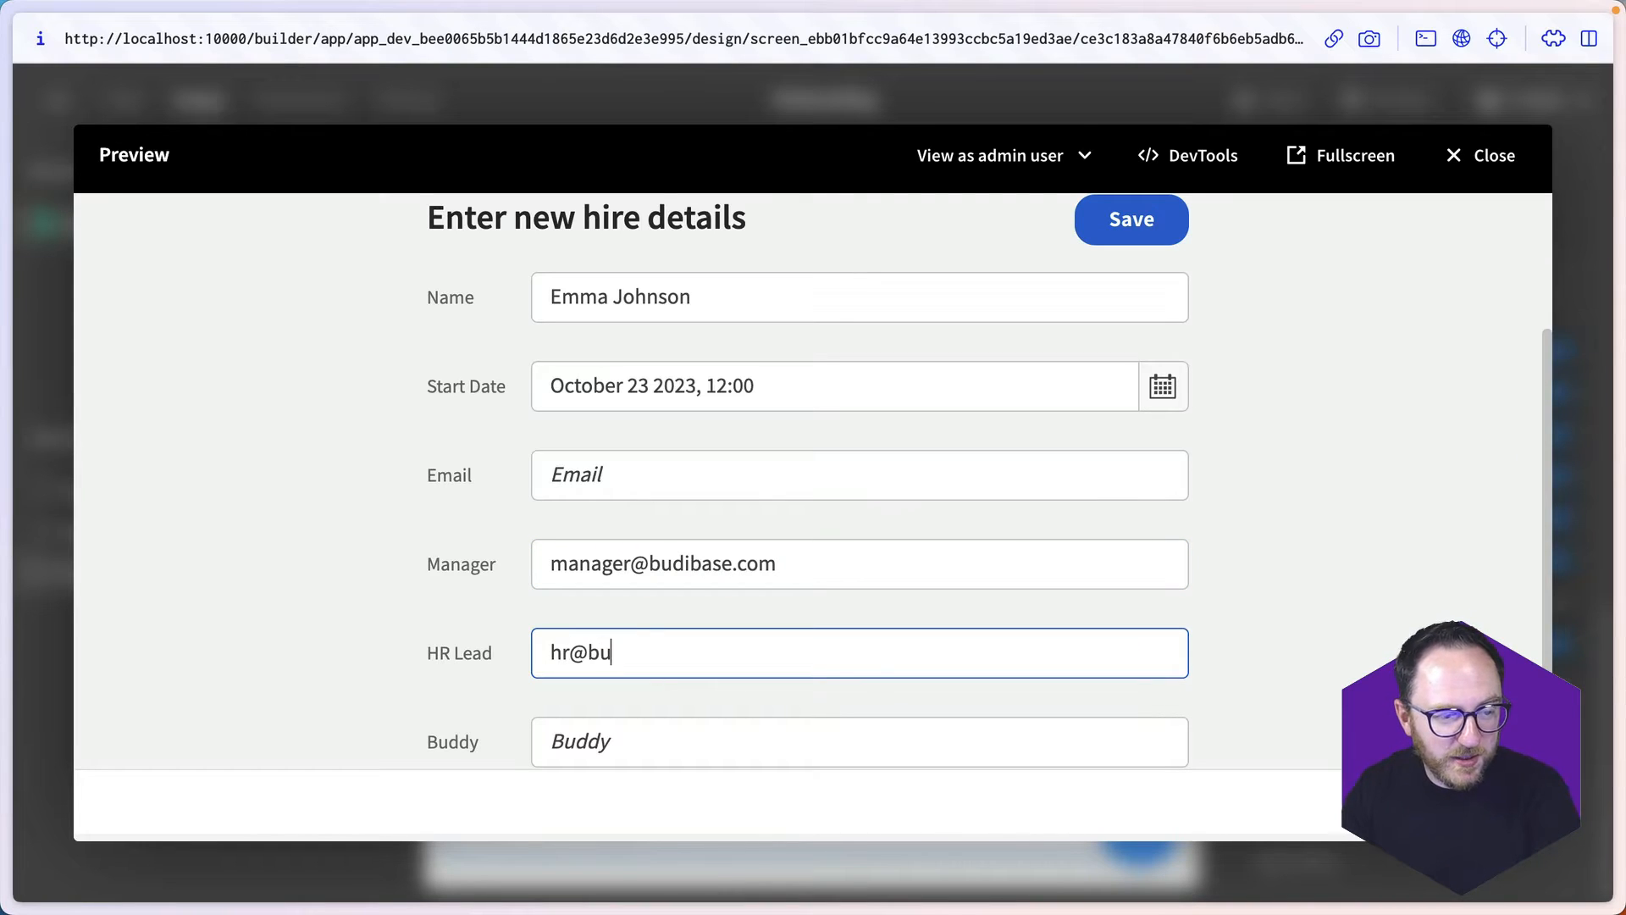
- Save the new hire's record from the previewed form and check it in the new_hire data table
scroll(859, 483, down, 2)
scroll(526, 719, up, 4)
scroll(526, 719, down, 4)
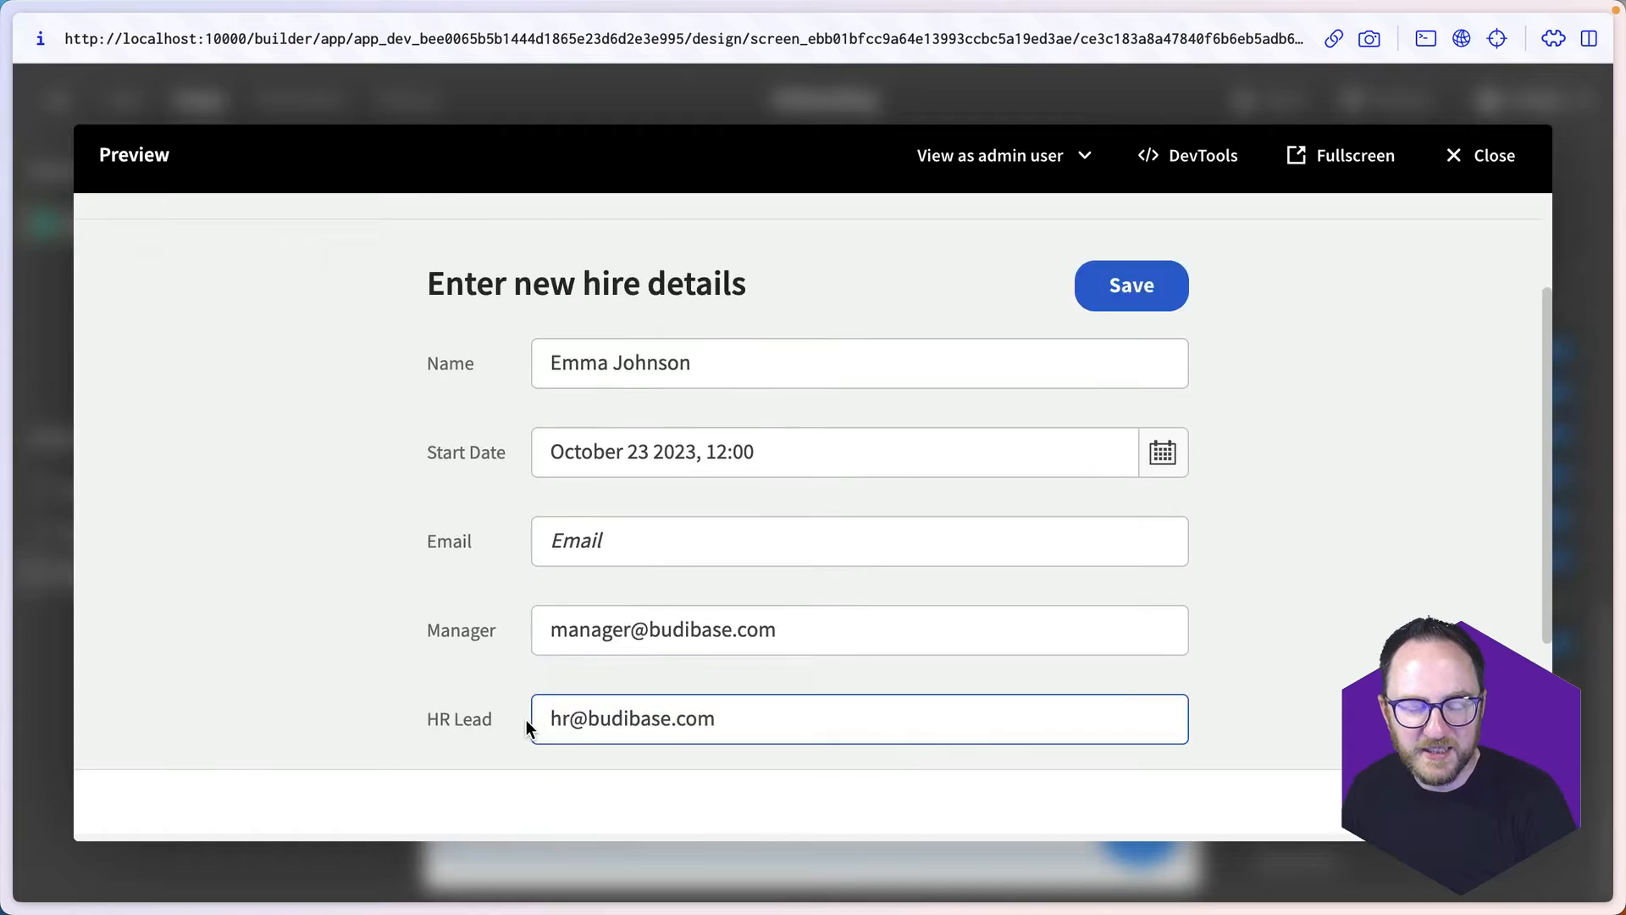
click(686, 699)
scroll(1090, 409, up, 4)
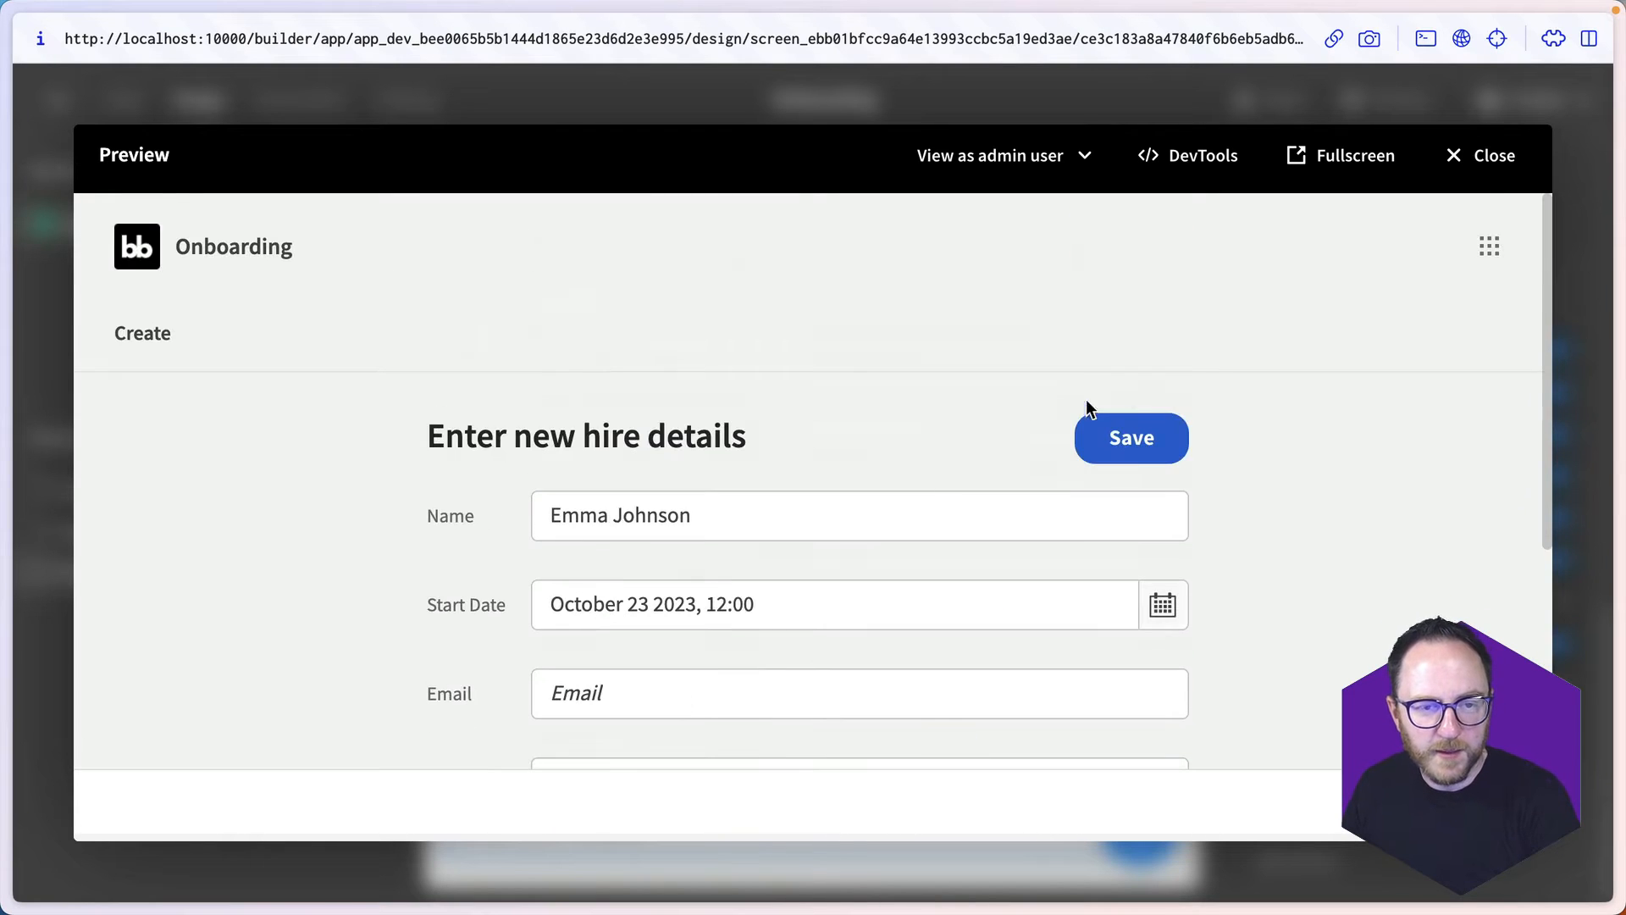
click(1127, 437)
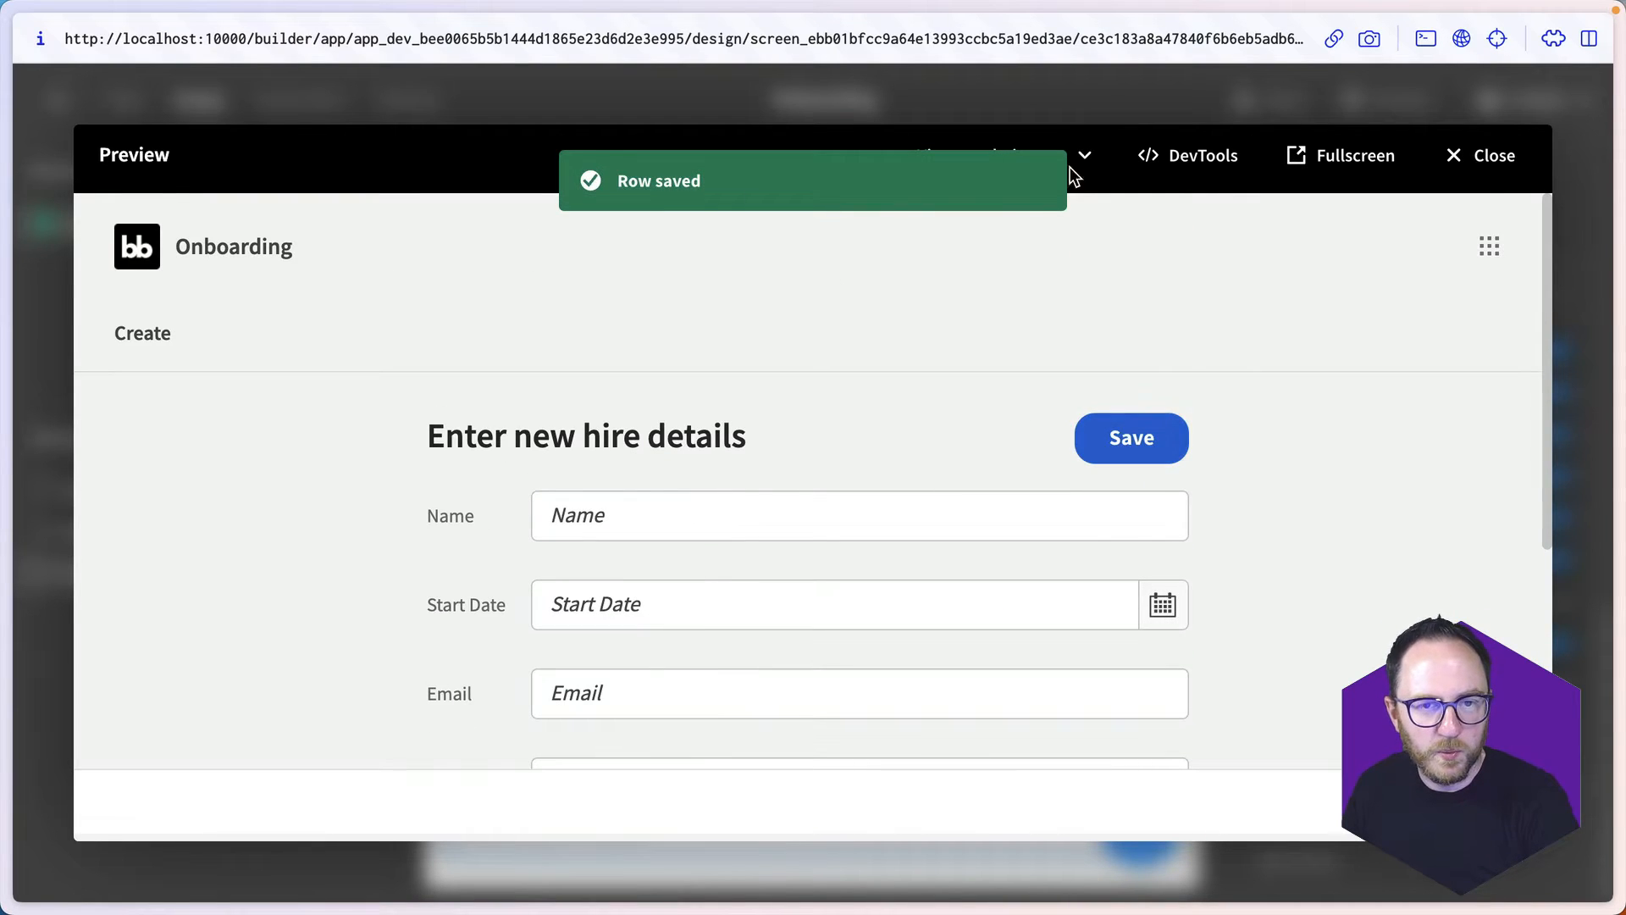
click(1505, 152)
click(118, 104)
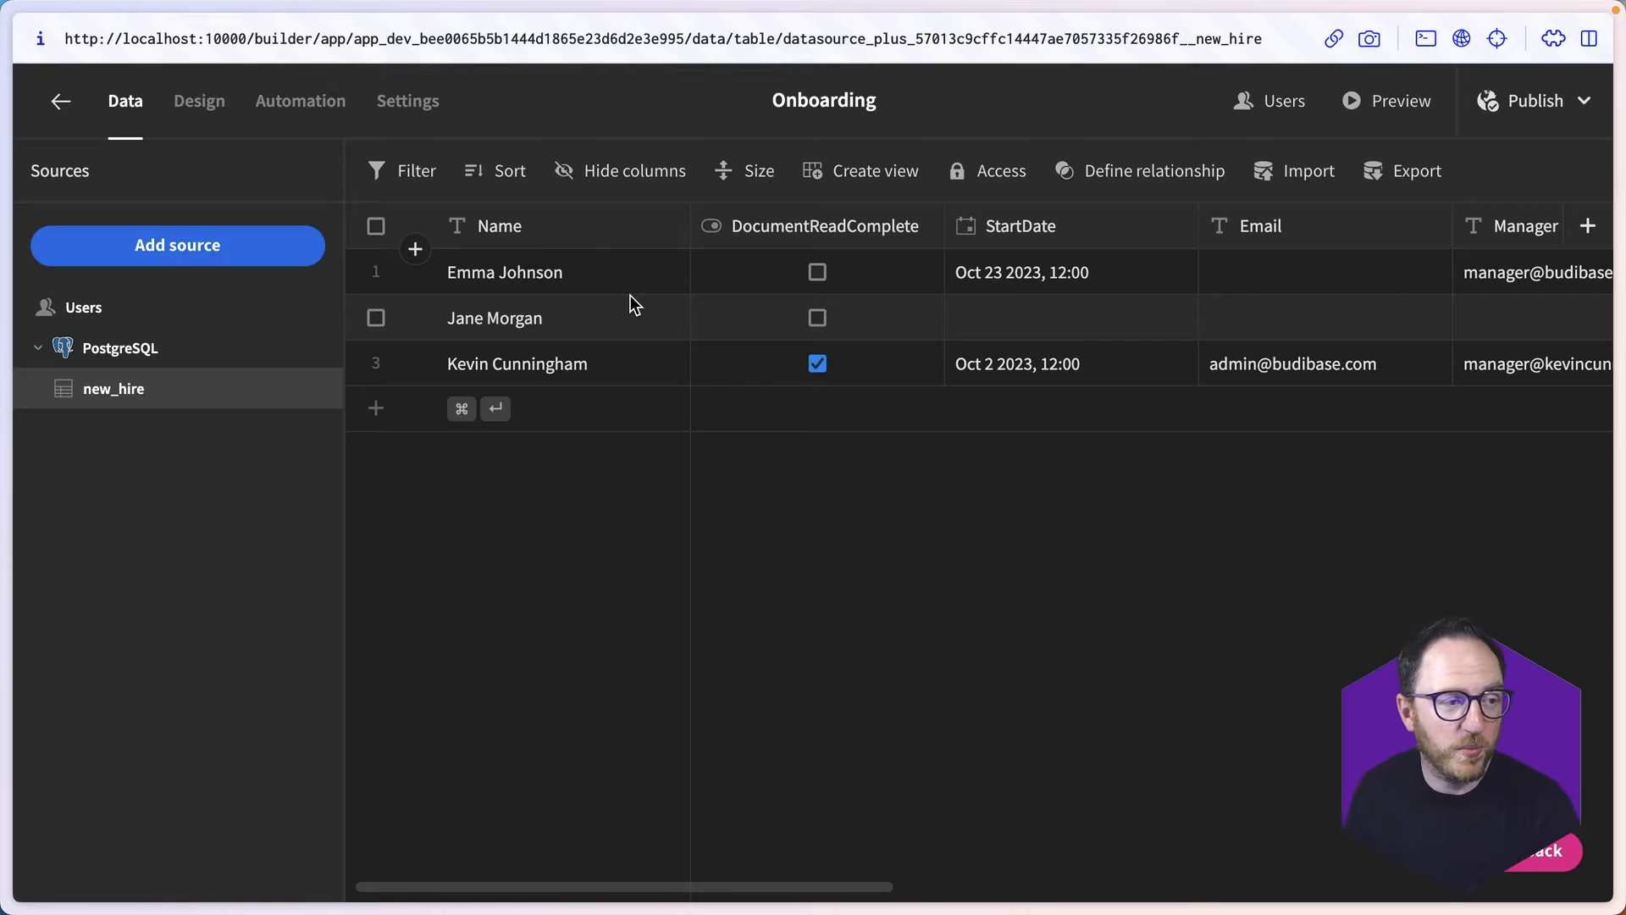
- Examine the schema validation rules of the Name field in the CreateNewHire form
click(197, 102)
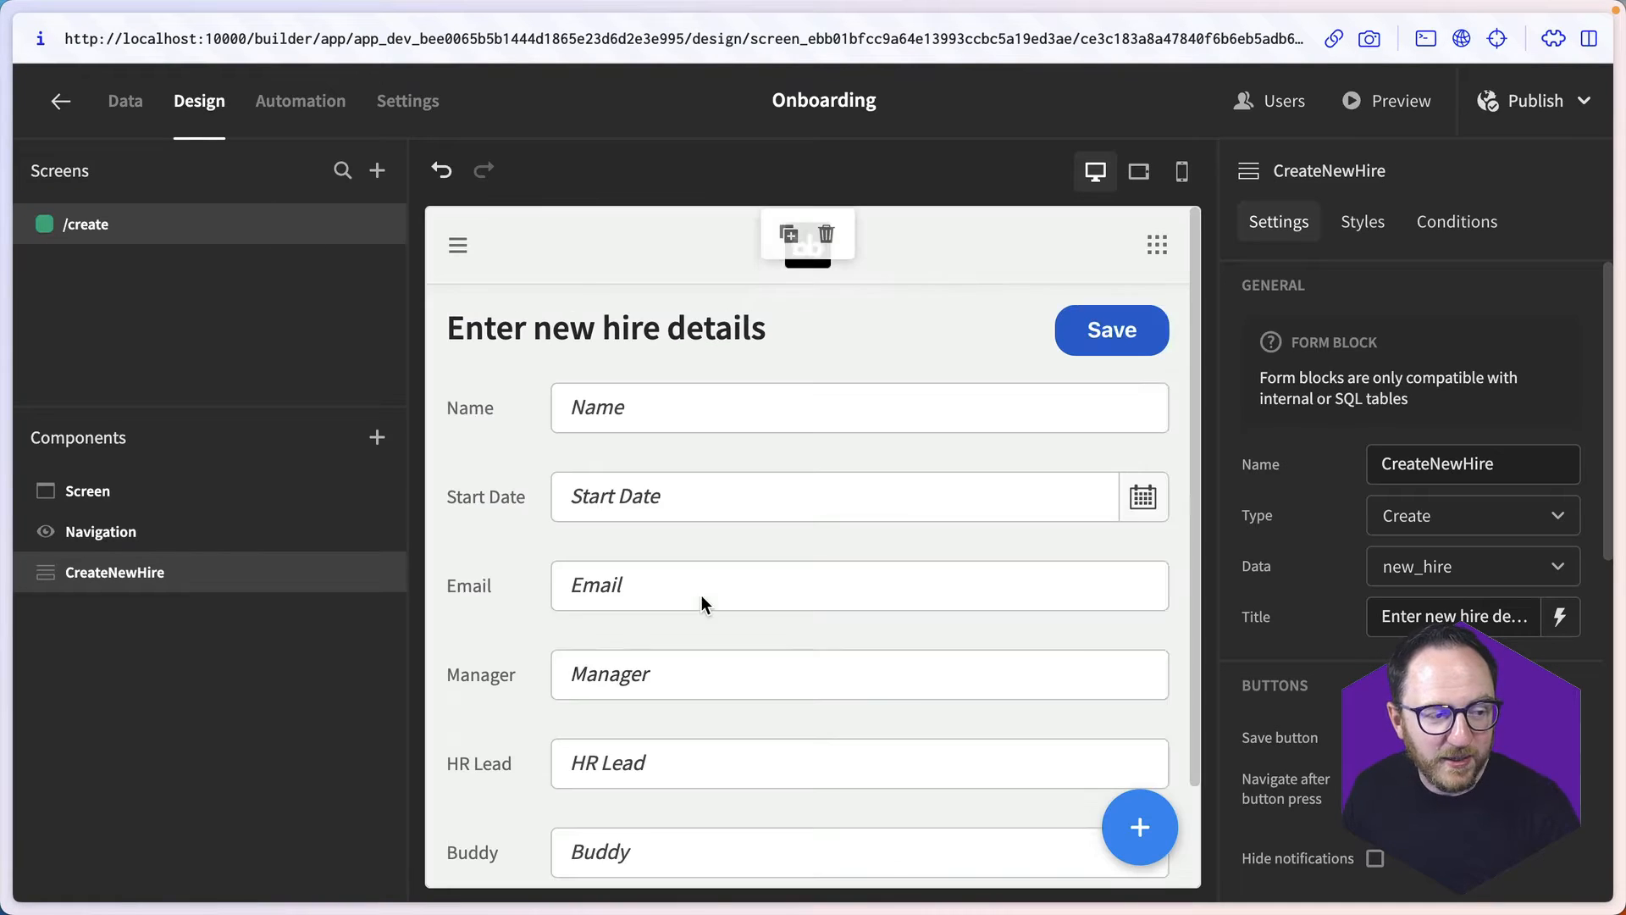
scroll(1348, 678, down, 7)
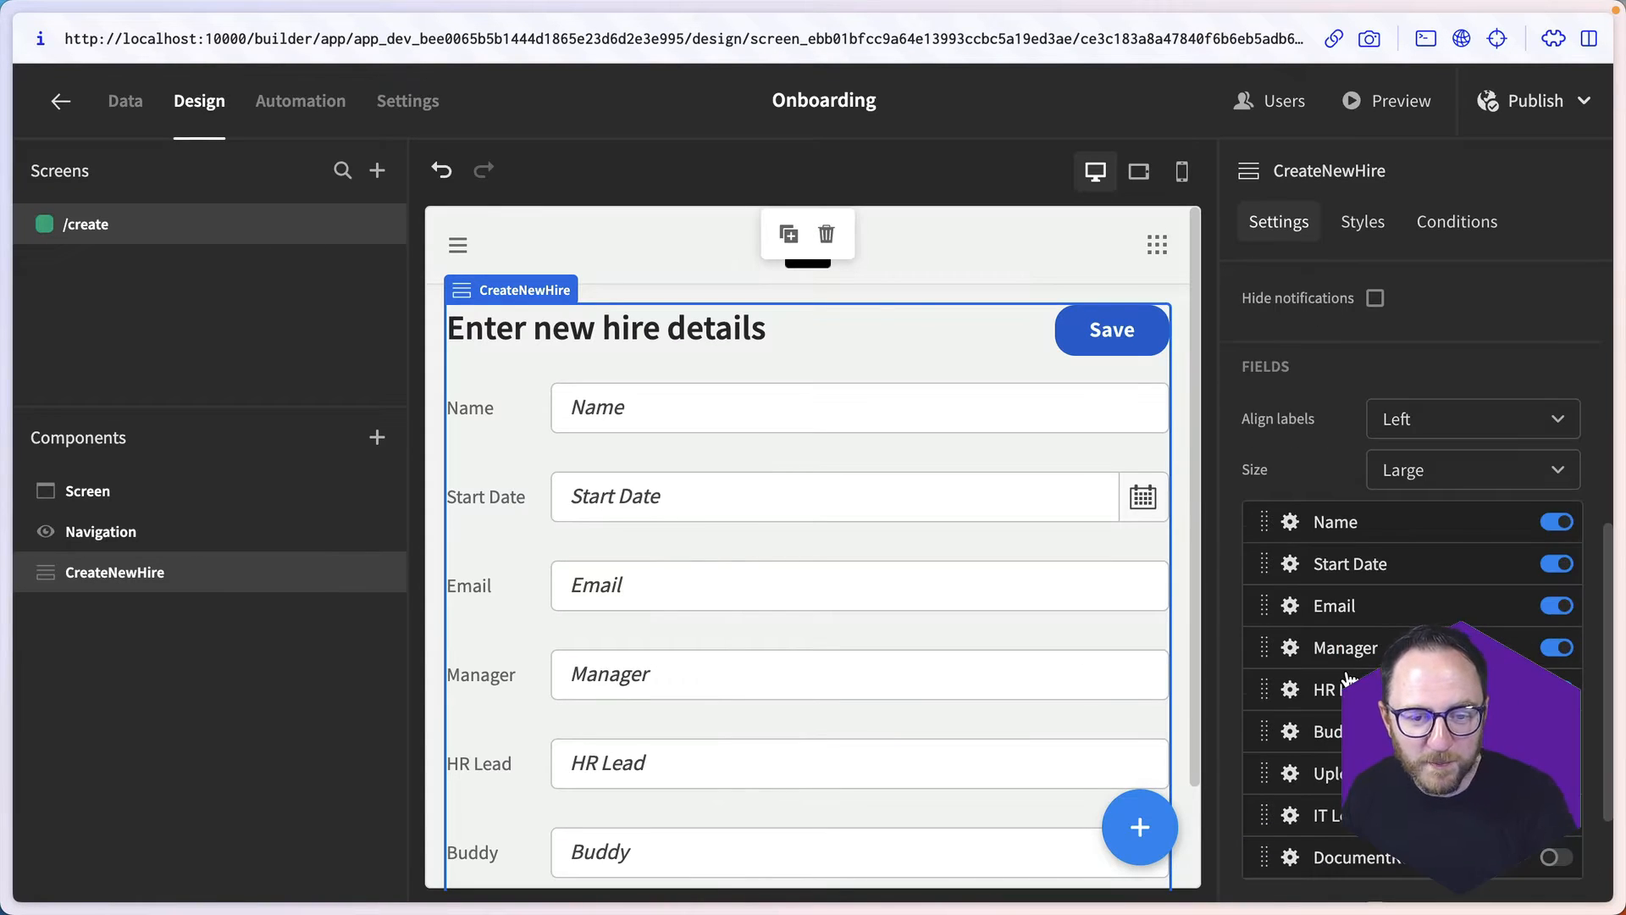
click(1346, 682)
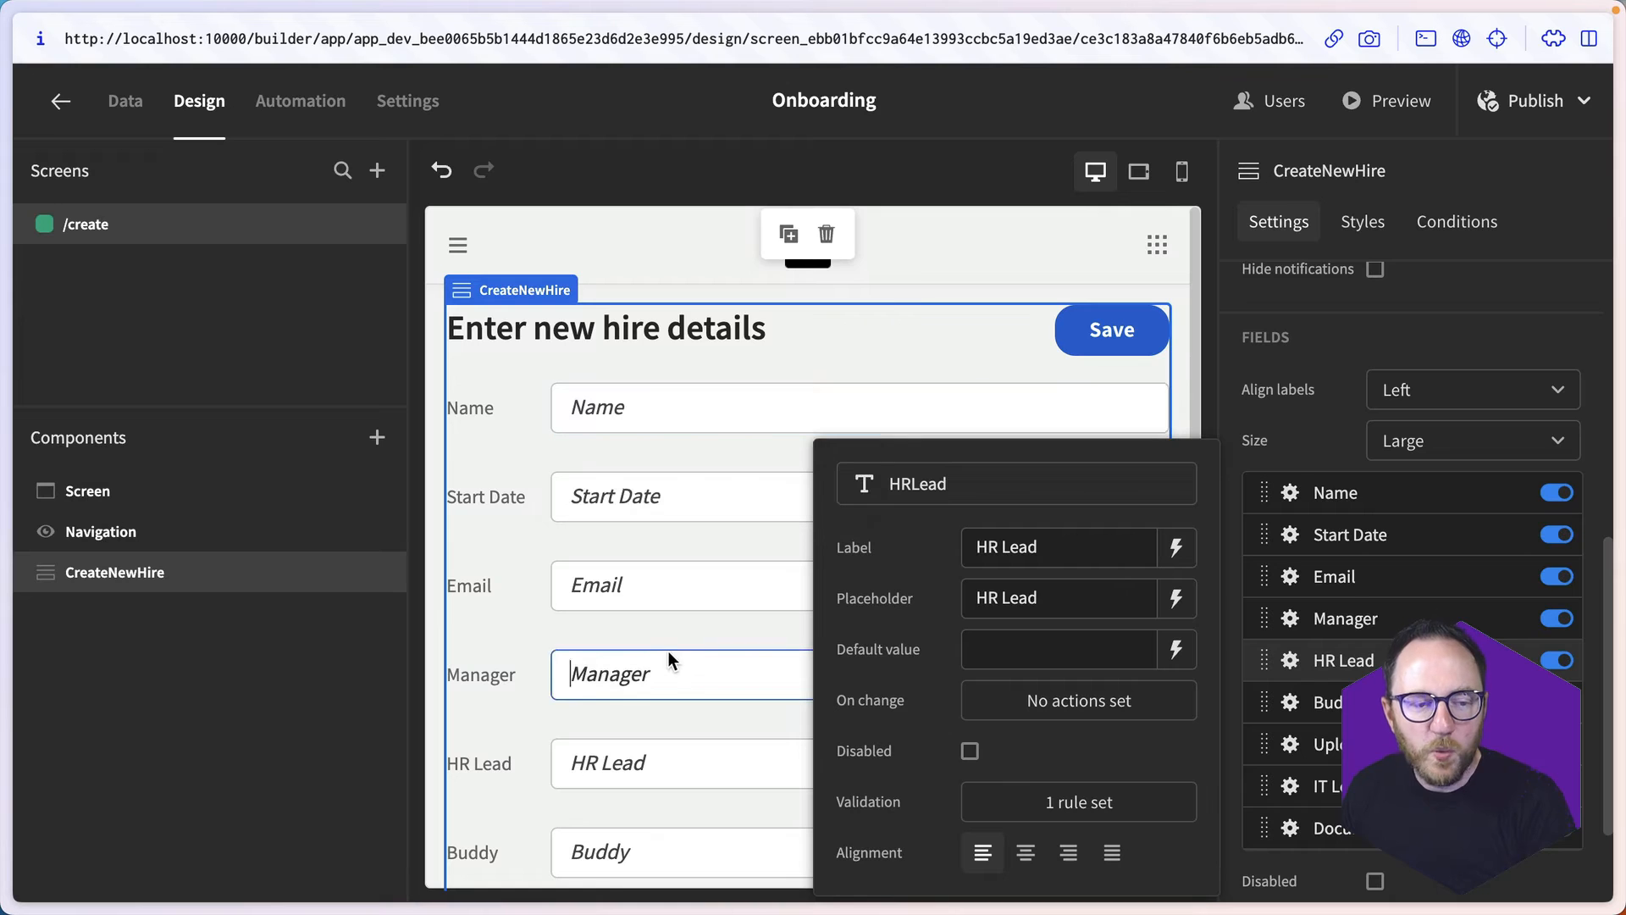
click(1288, 492)
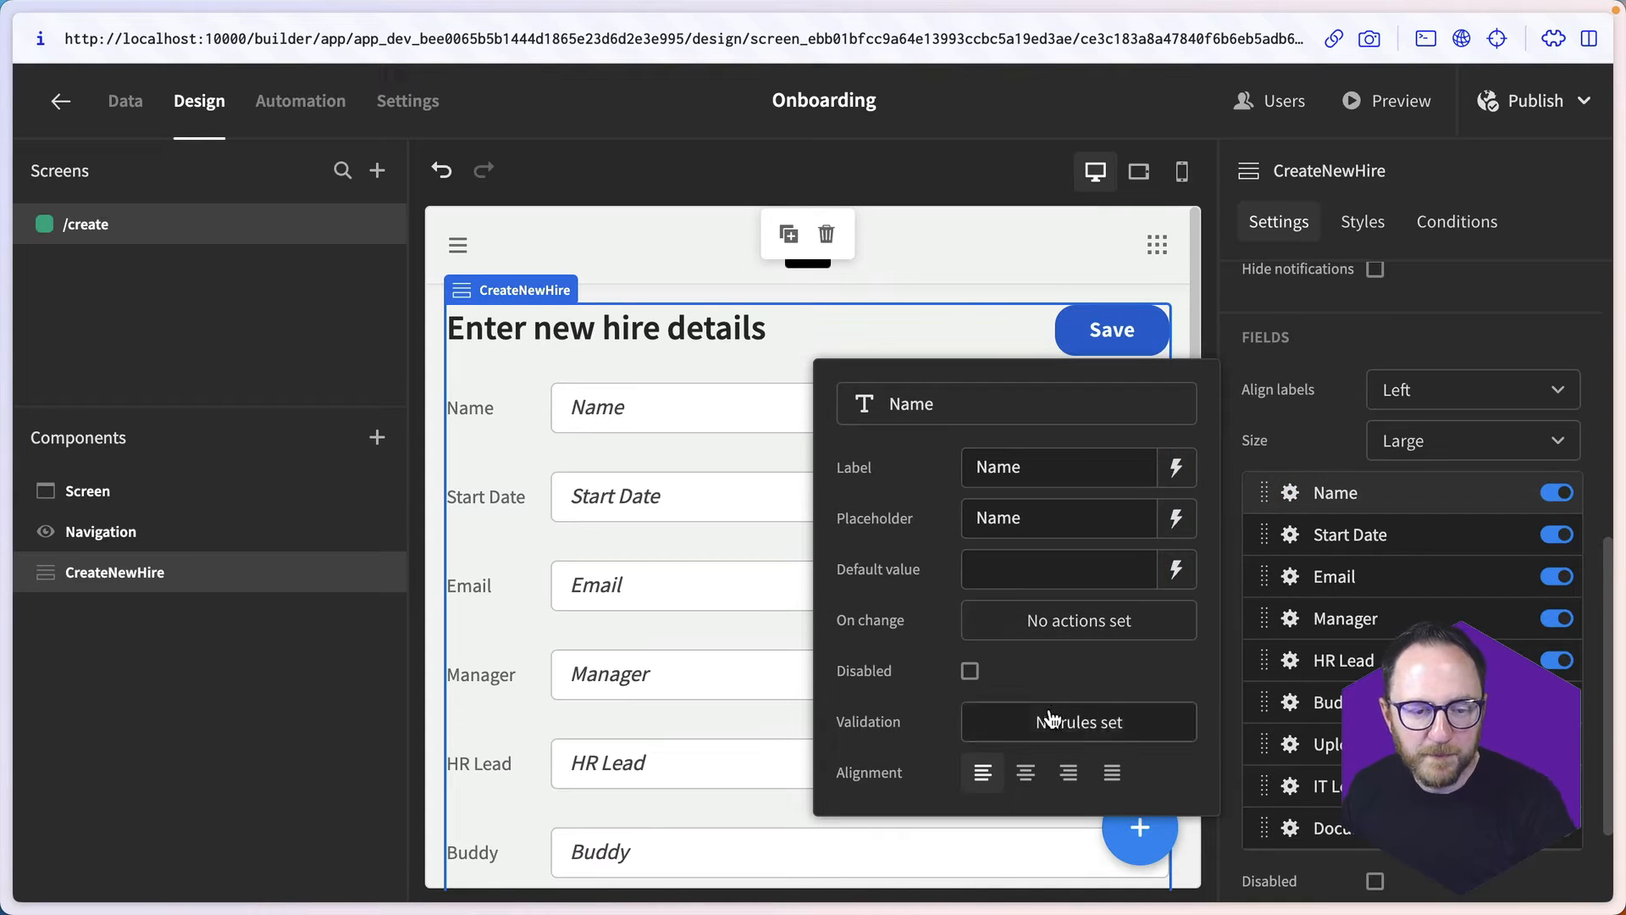
click(1050, 720)
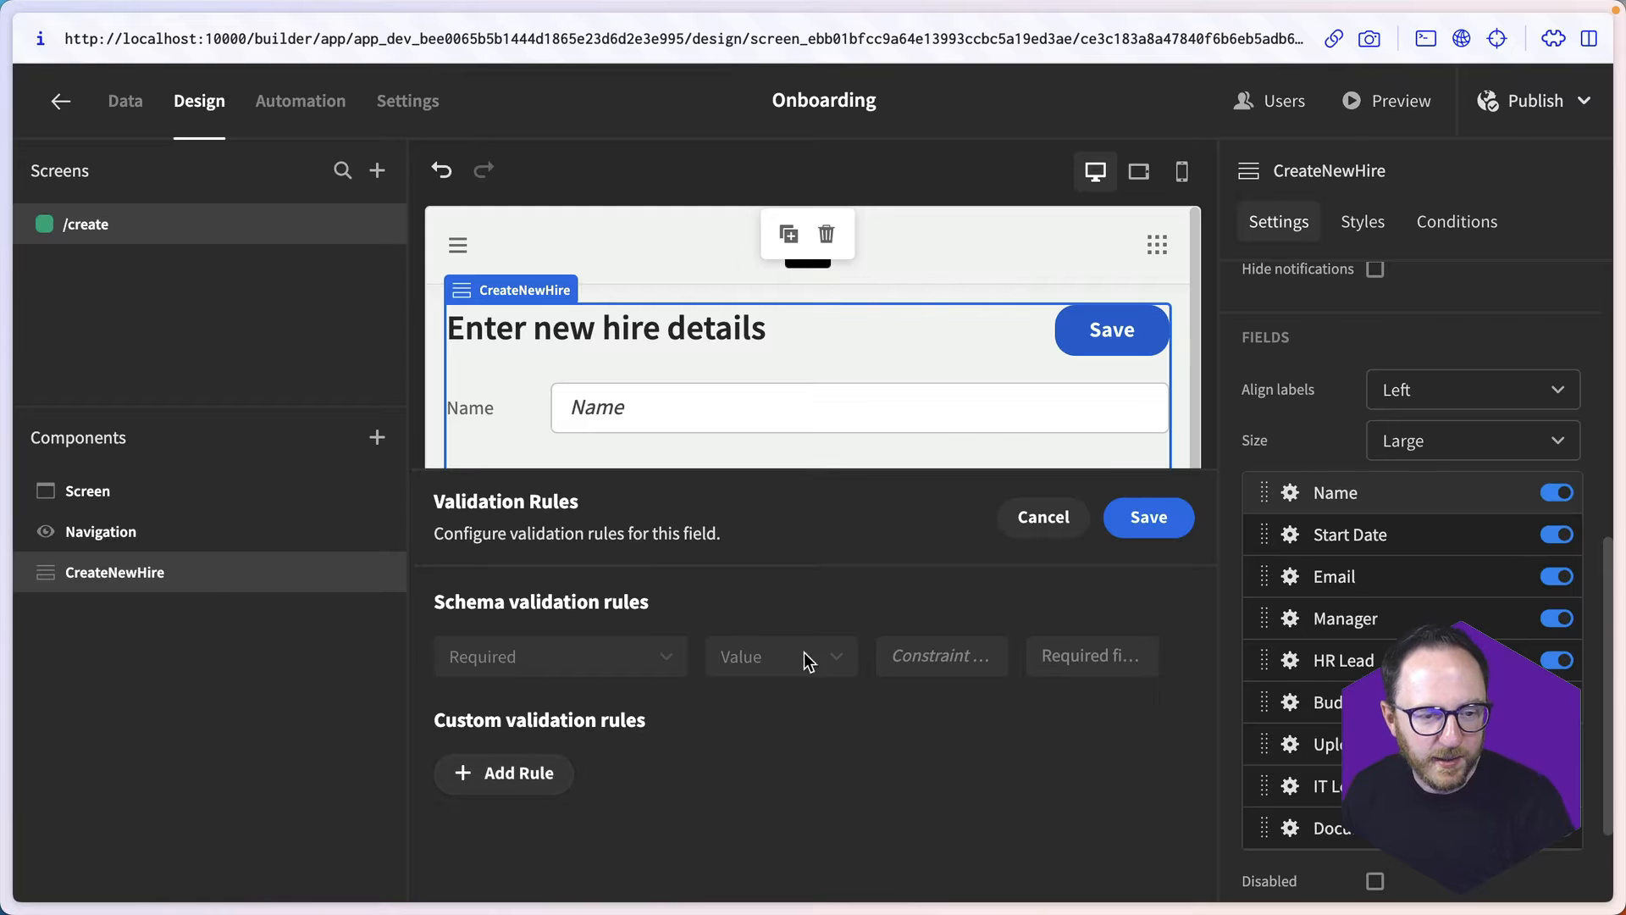
click(1139, 517)
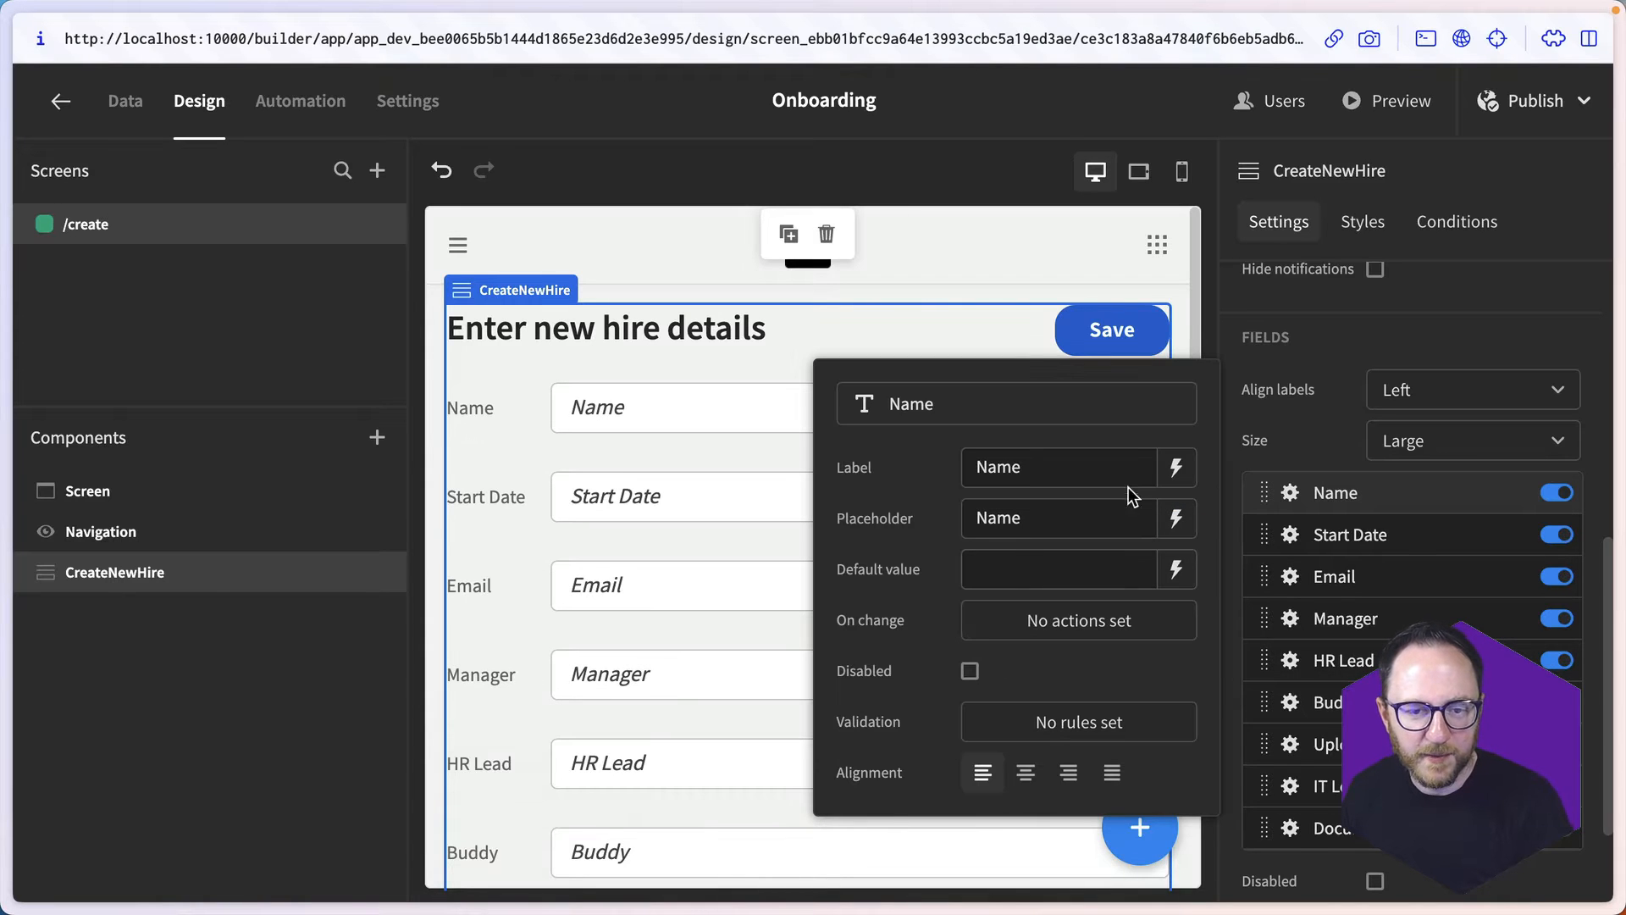
- Add a custom Required validation rule to the CreateNewHire form's Manager field and save it
click(1290, 618)
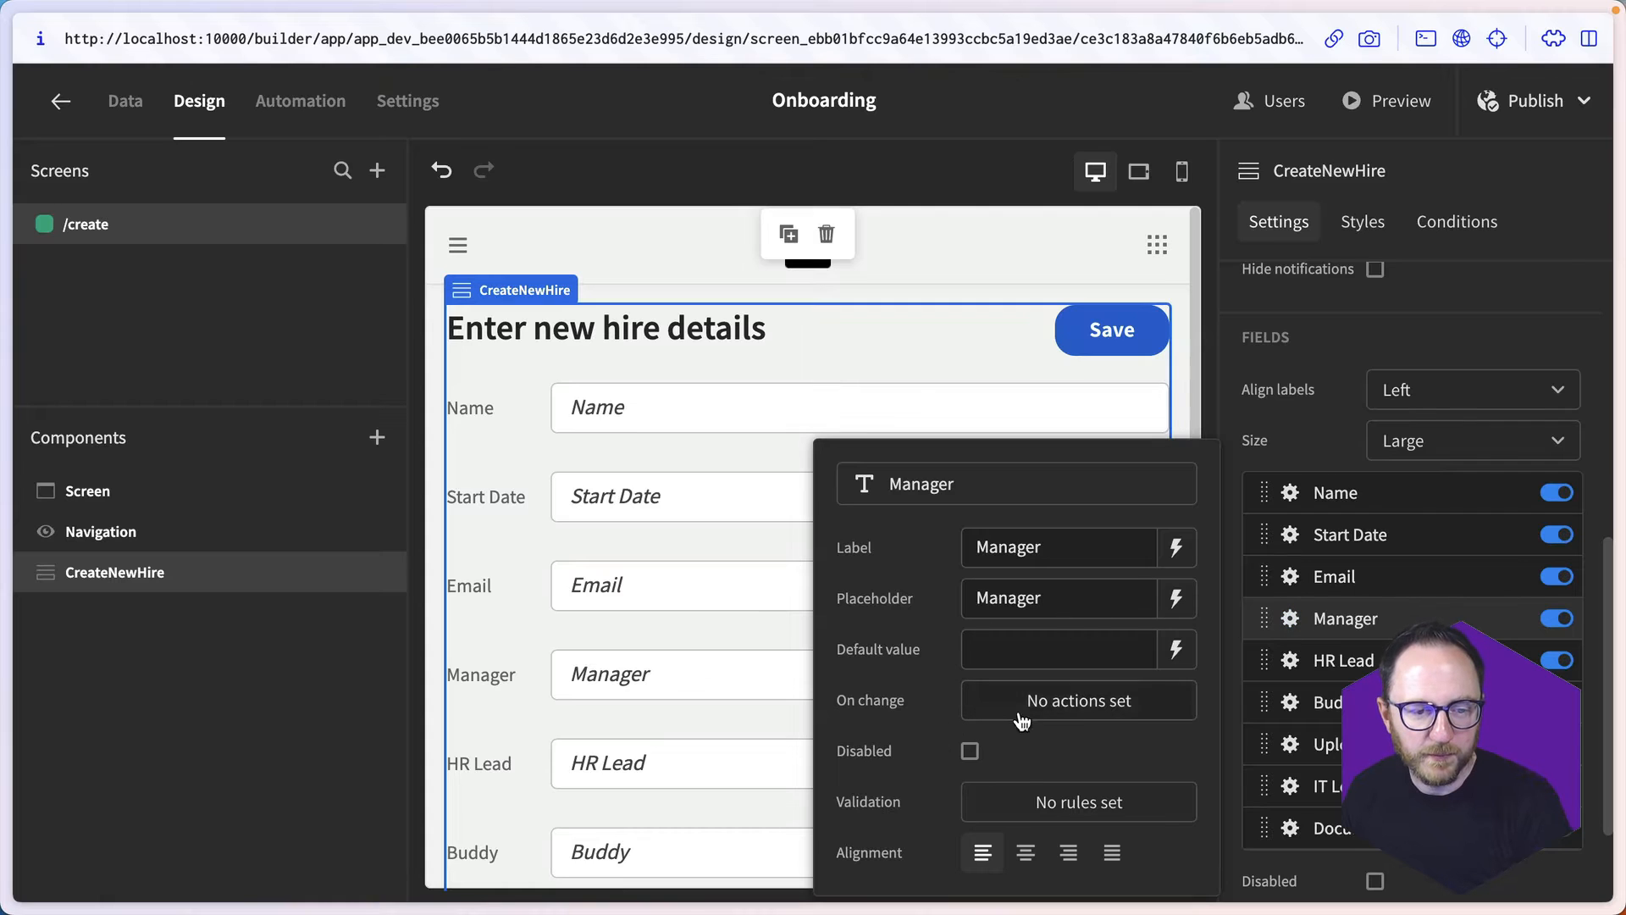
click(1007, 807)
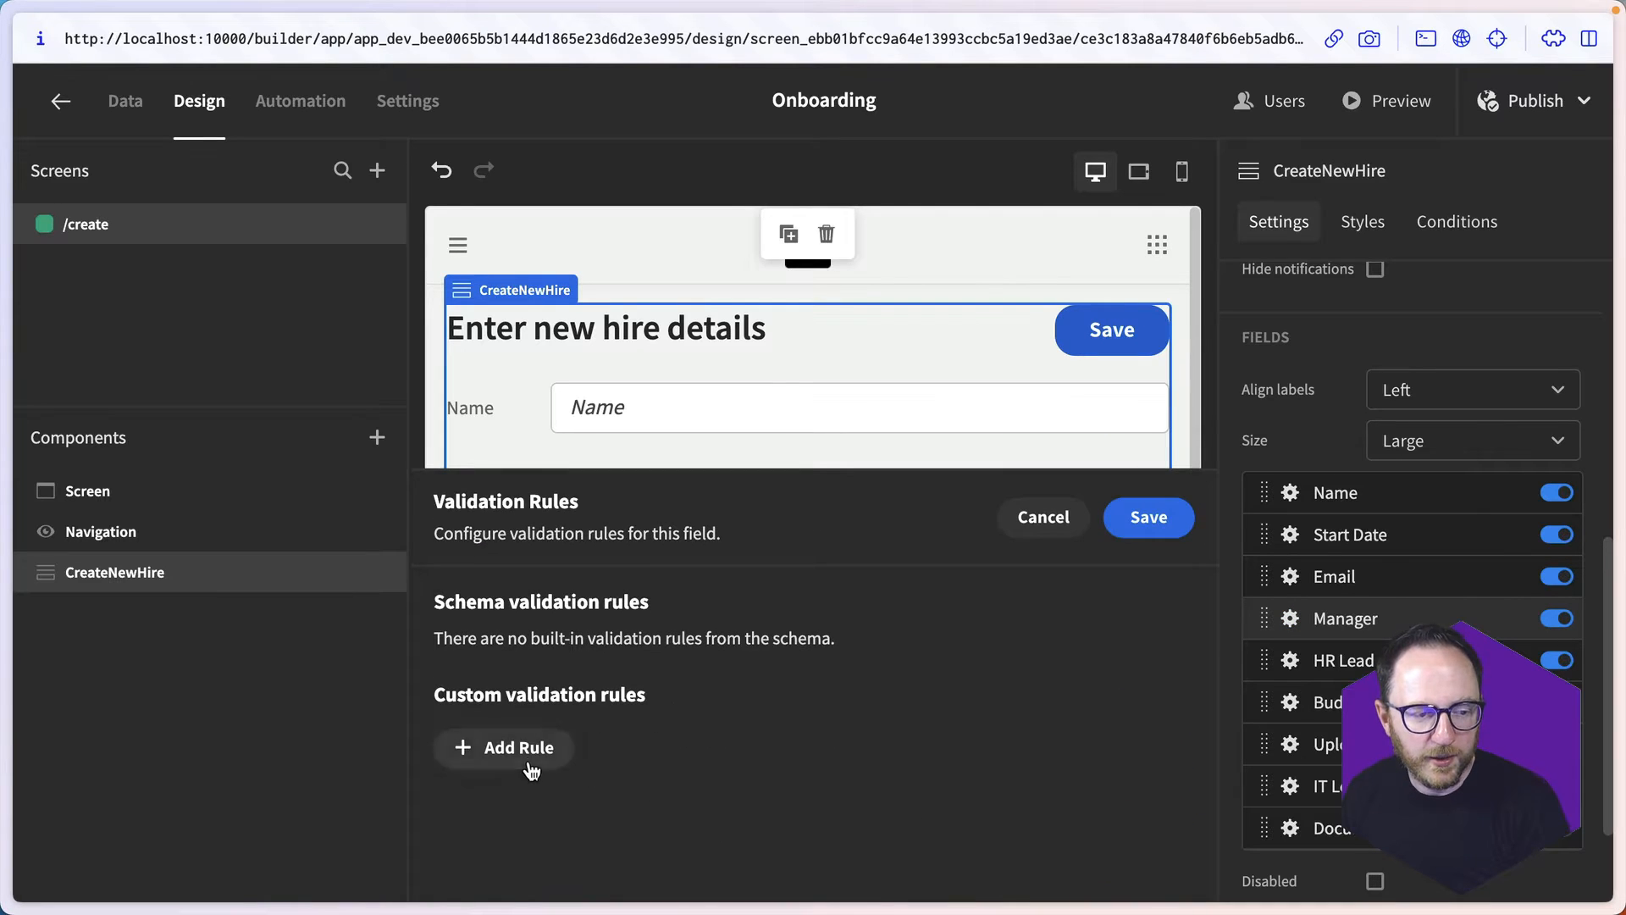
click(529, 758)
click(530, 762)
click(512, 838)
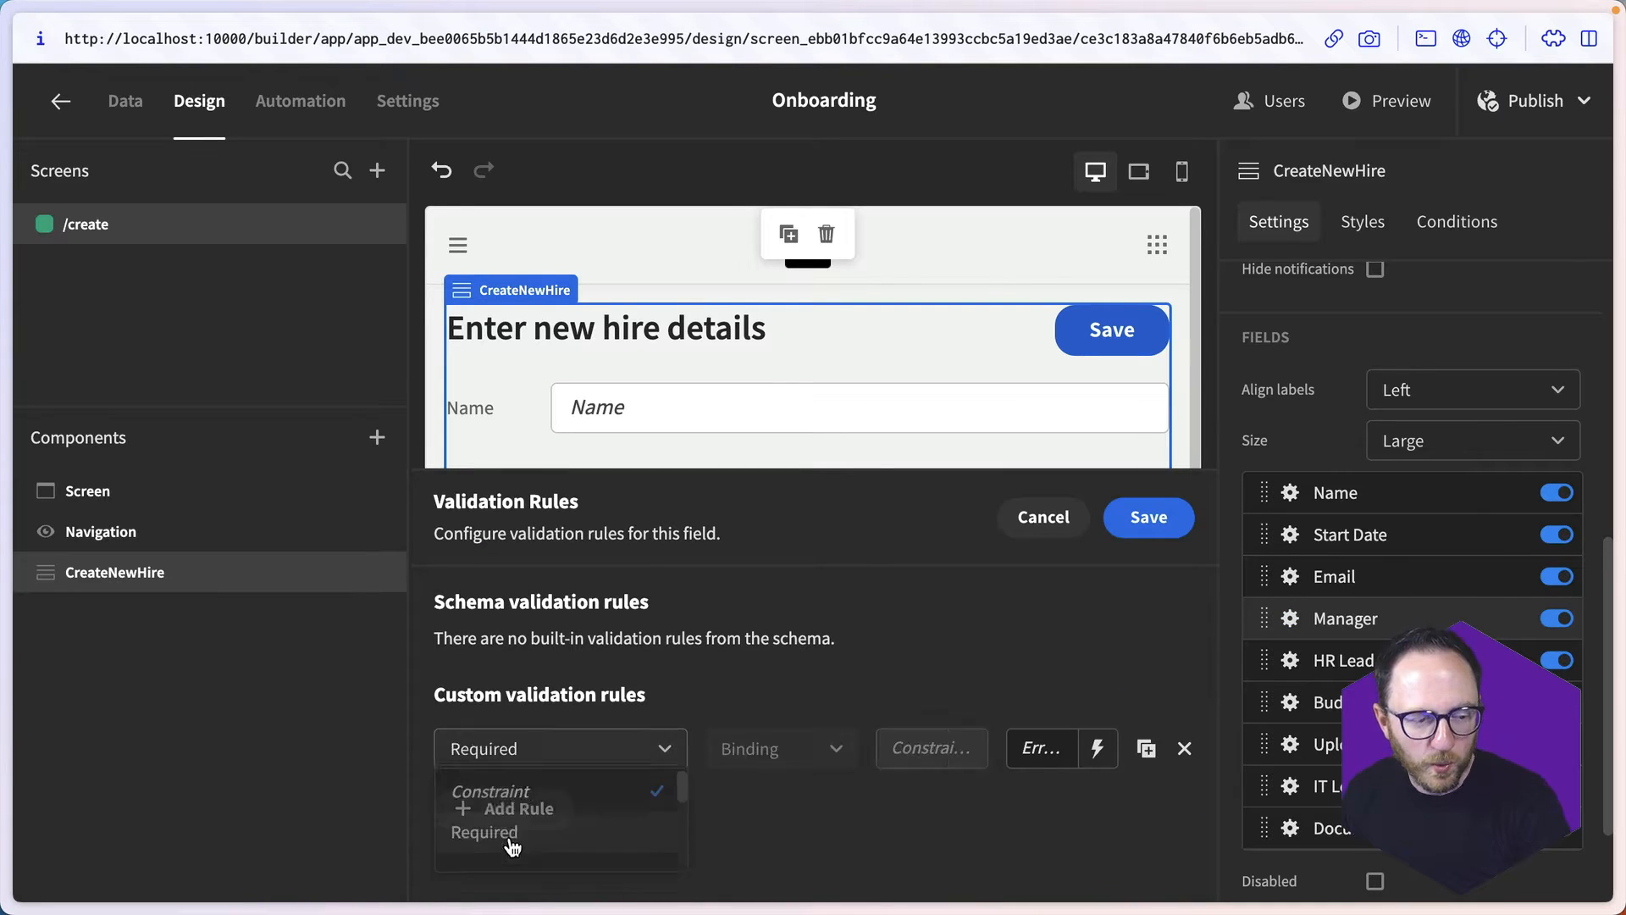
click(1143, 512)
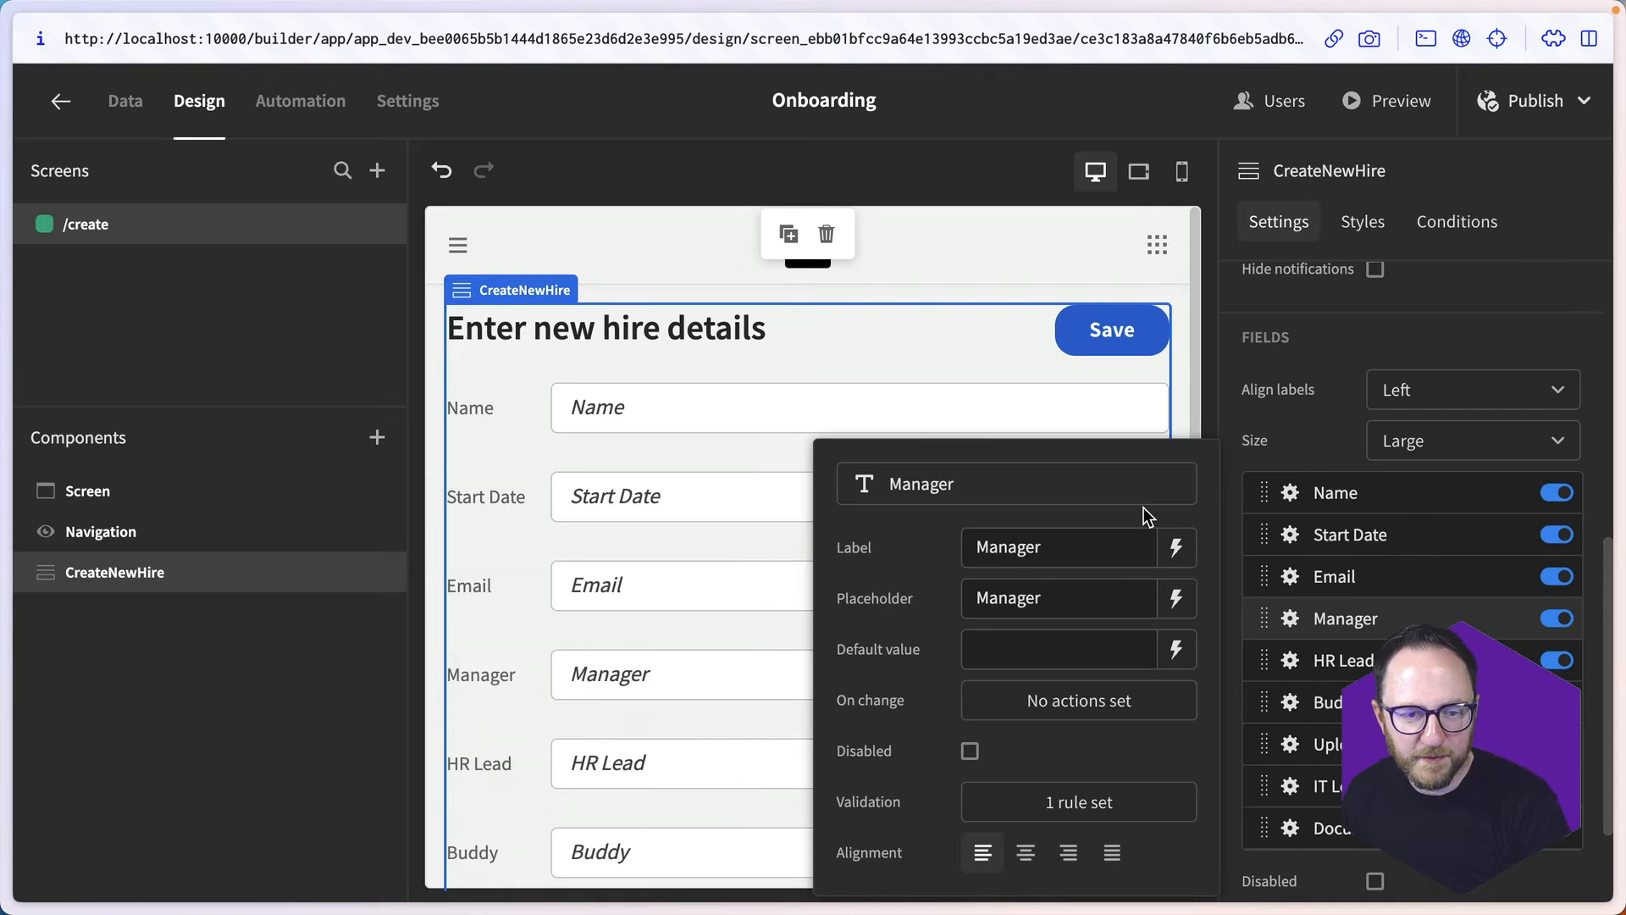
- Add a custom Required validation rule to the IT Lead field, save it and close the field's settings
click(1439, 786)
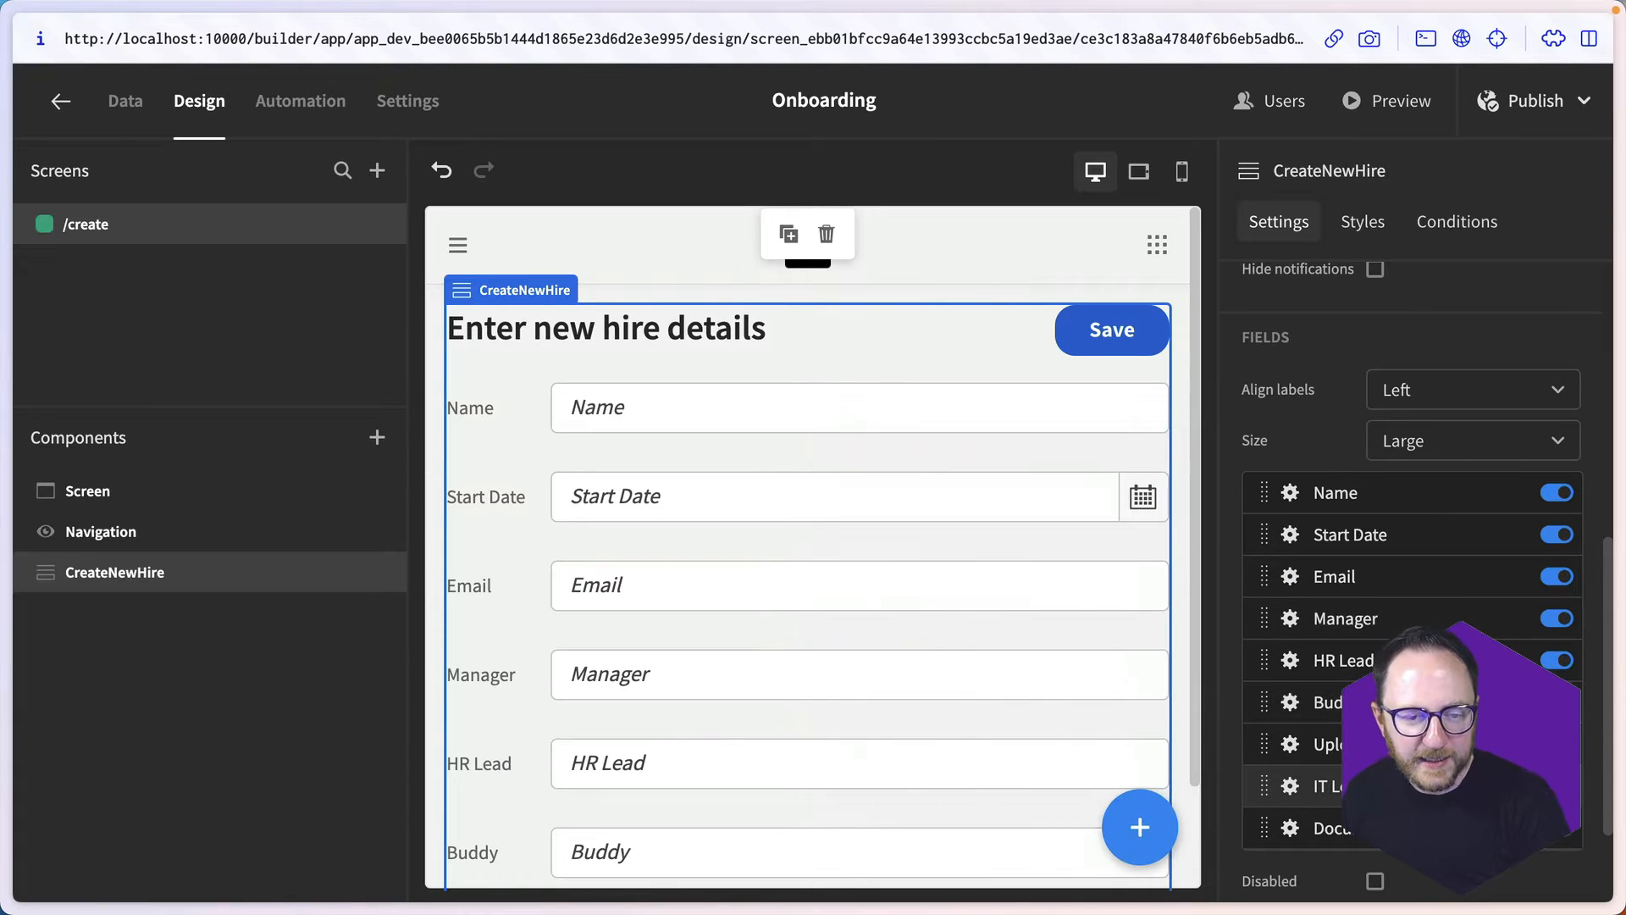
click(1292, 785)
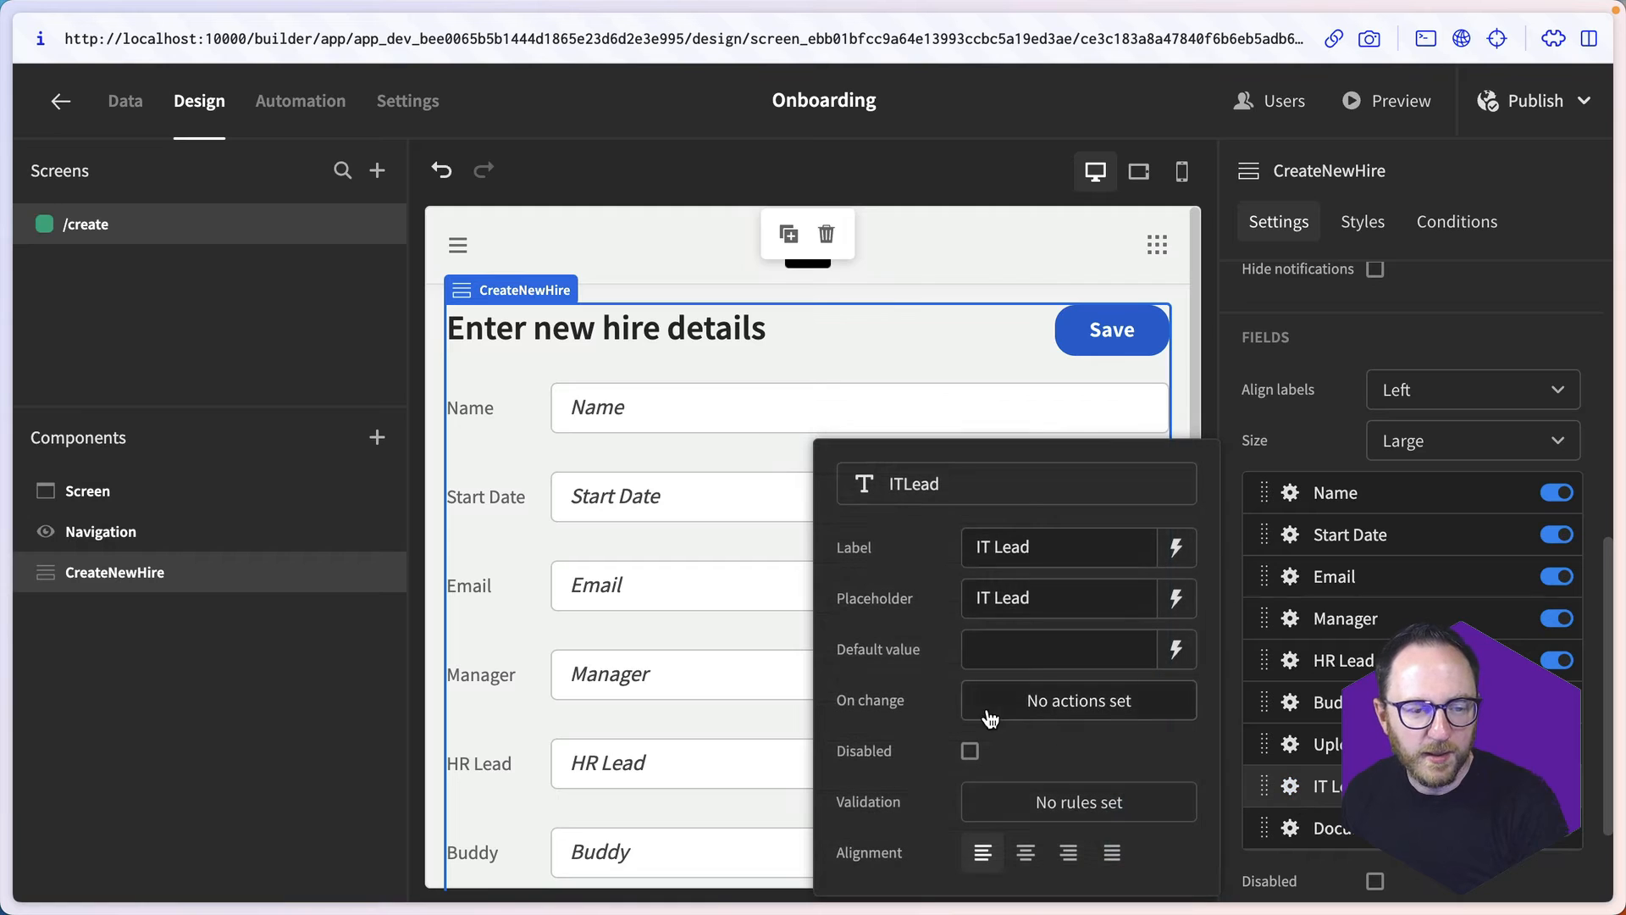
click(1044, 794)
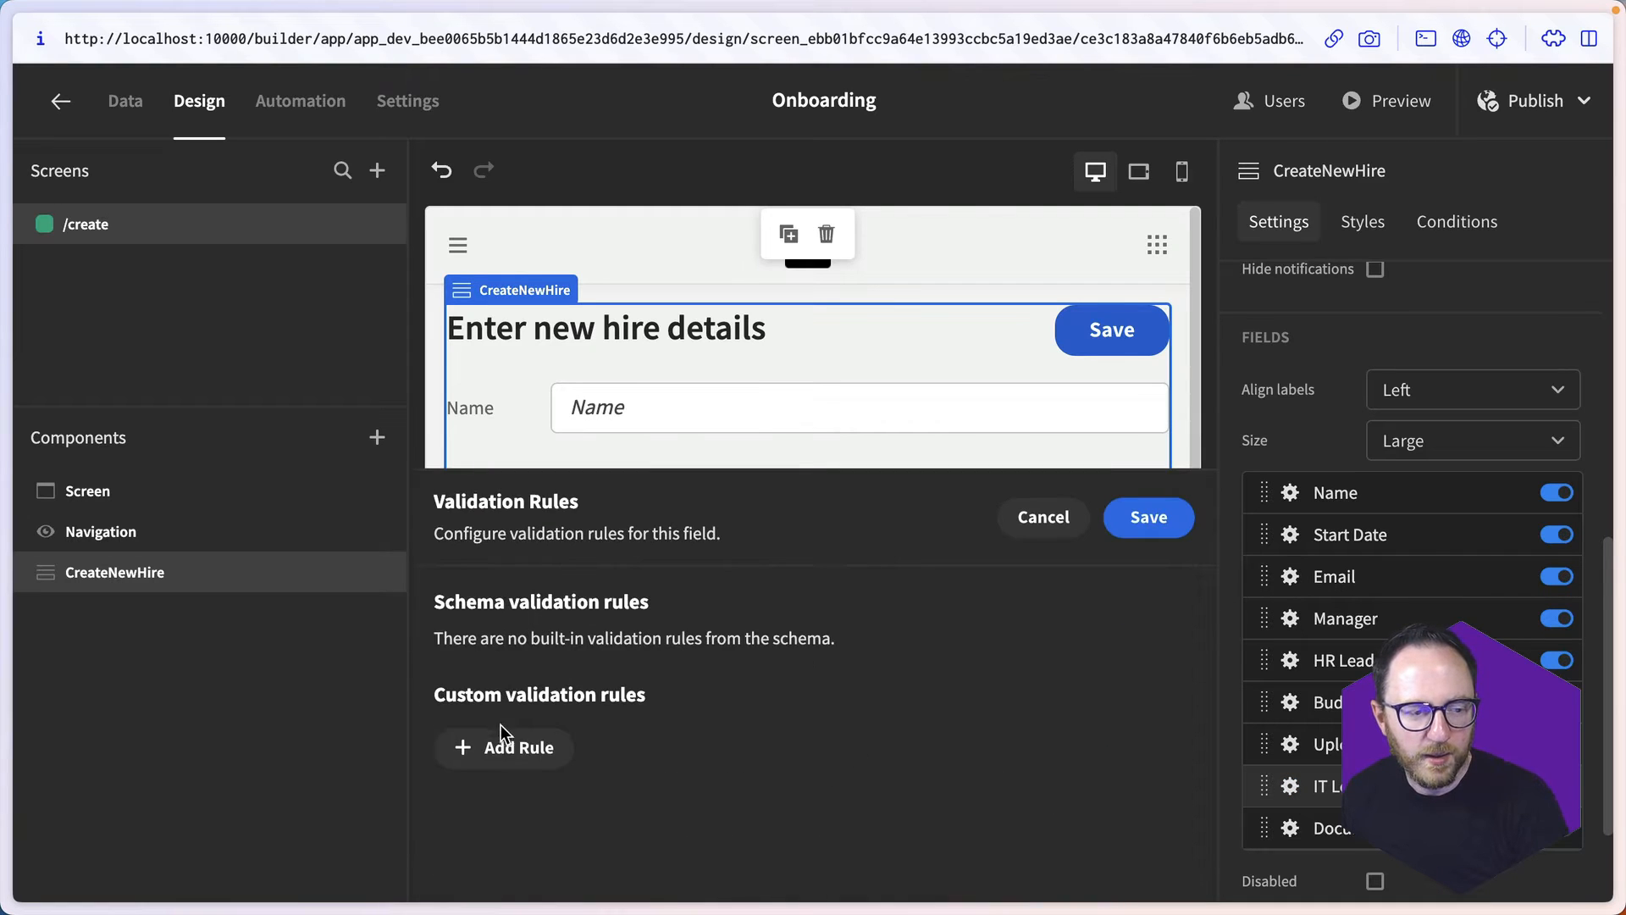
click(502, 741)
click(532, 750)
click(534, 842)
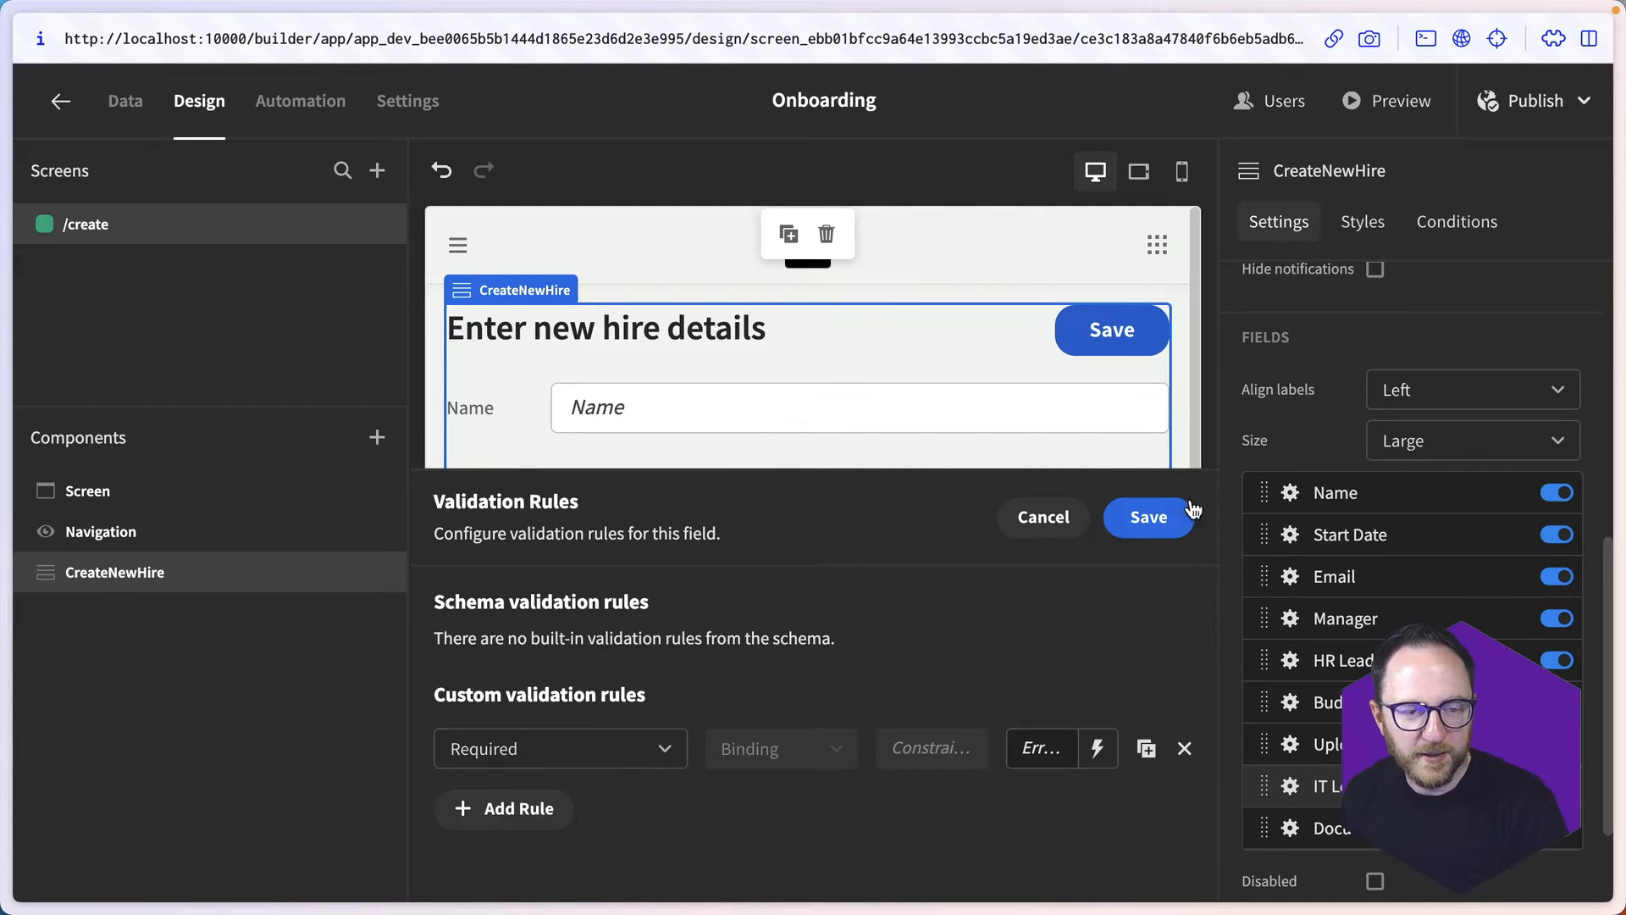
click(1190, 512)
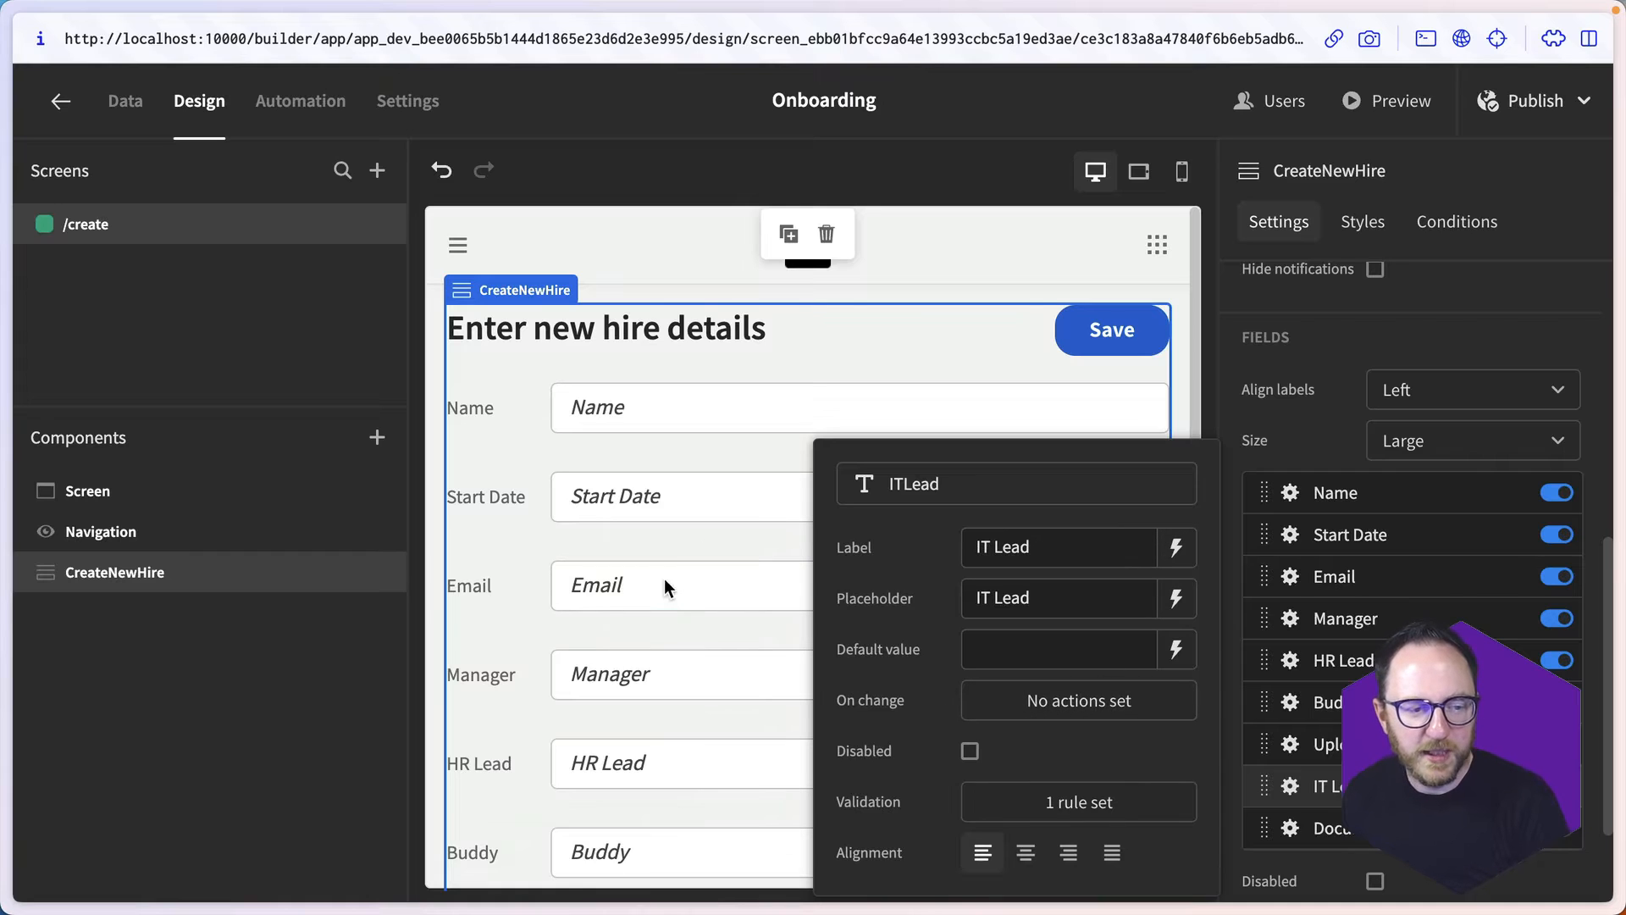
click(664, 577)
click(612, 536)
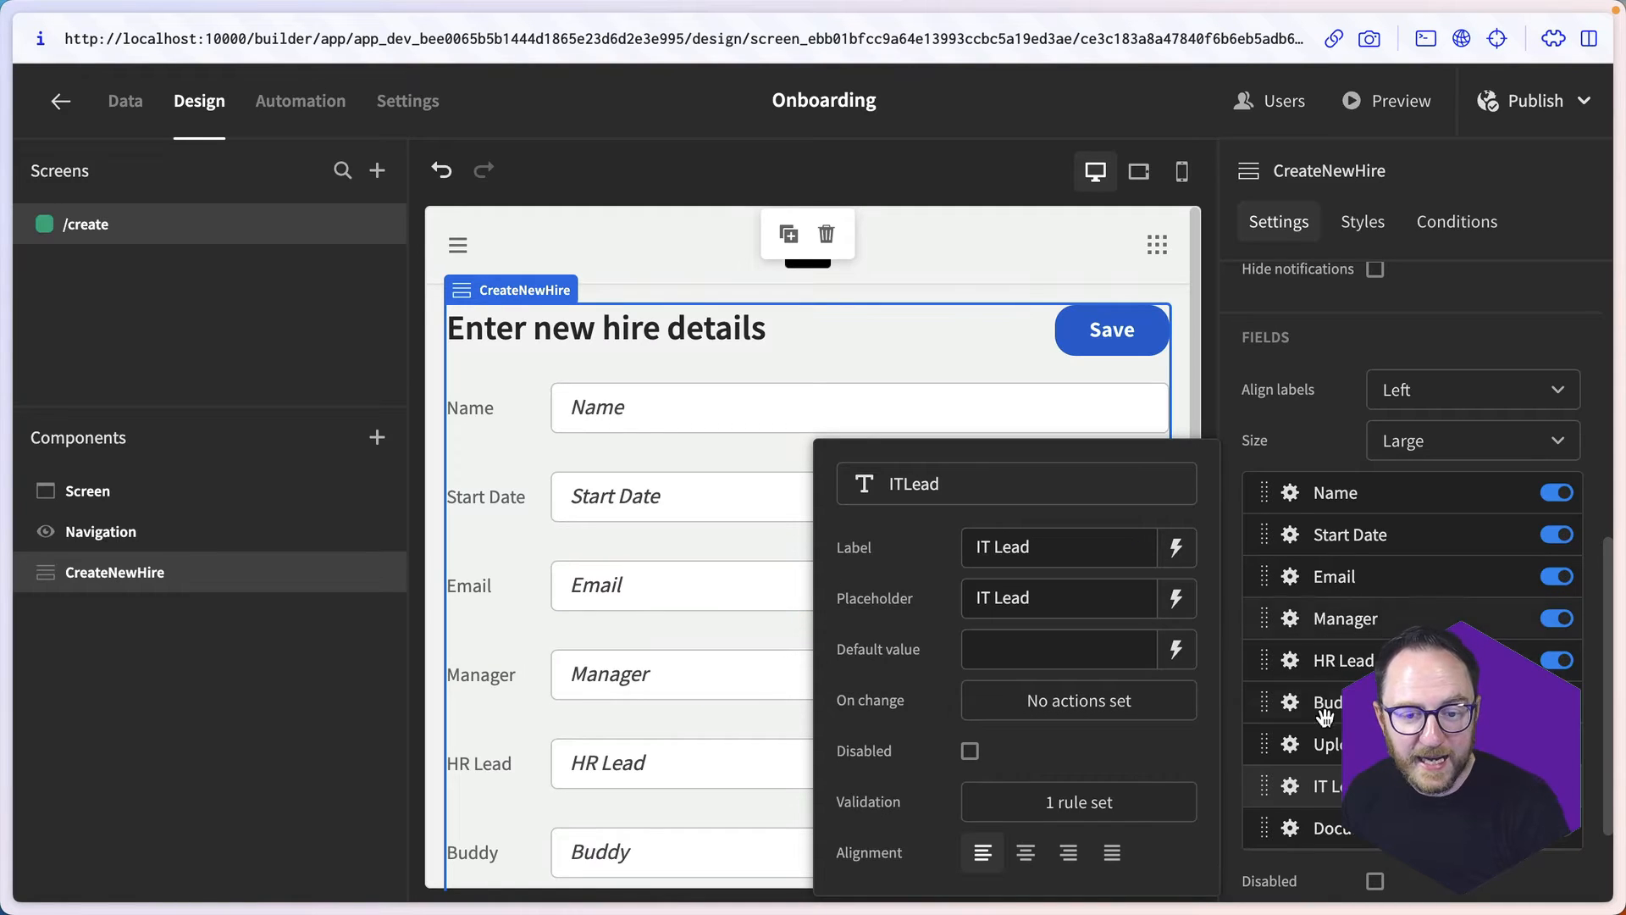
click(1373, 786)
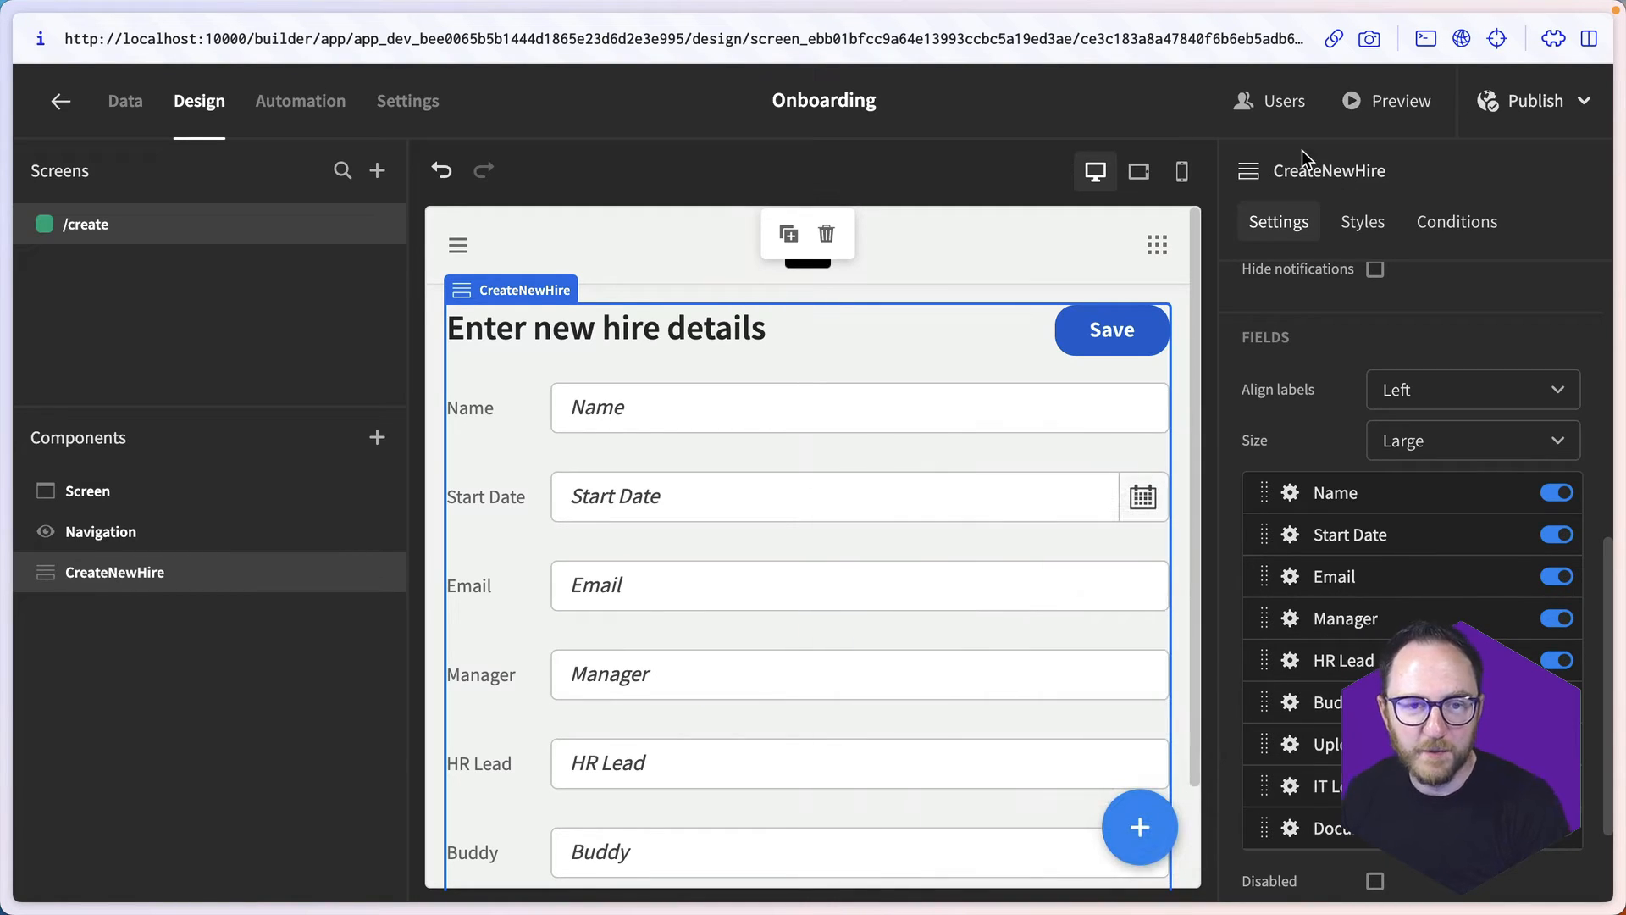
- Preview the app, try to save the form empty and check how each field is validated
click(1376, 98)
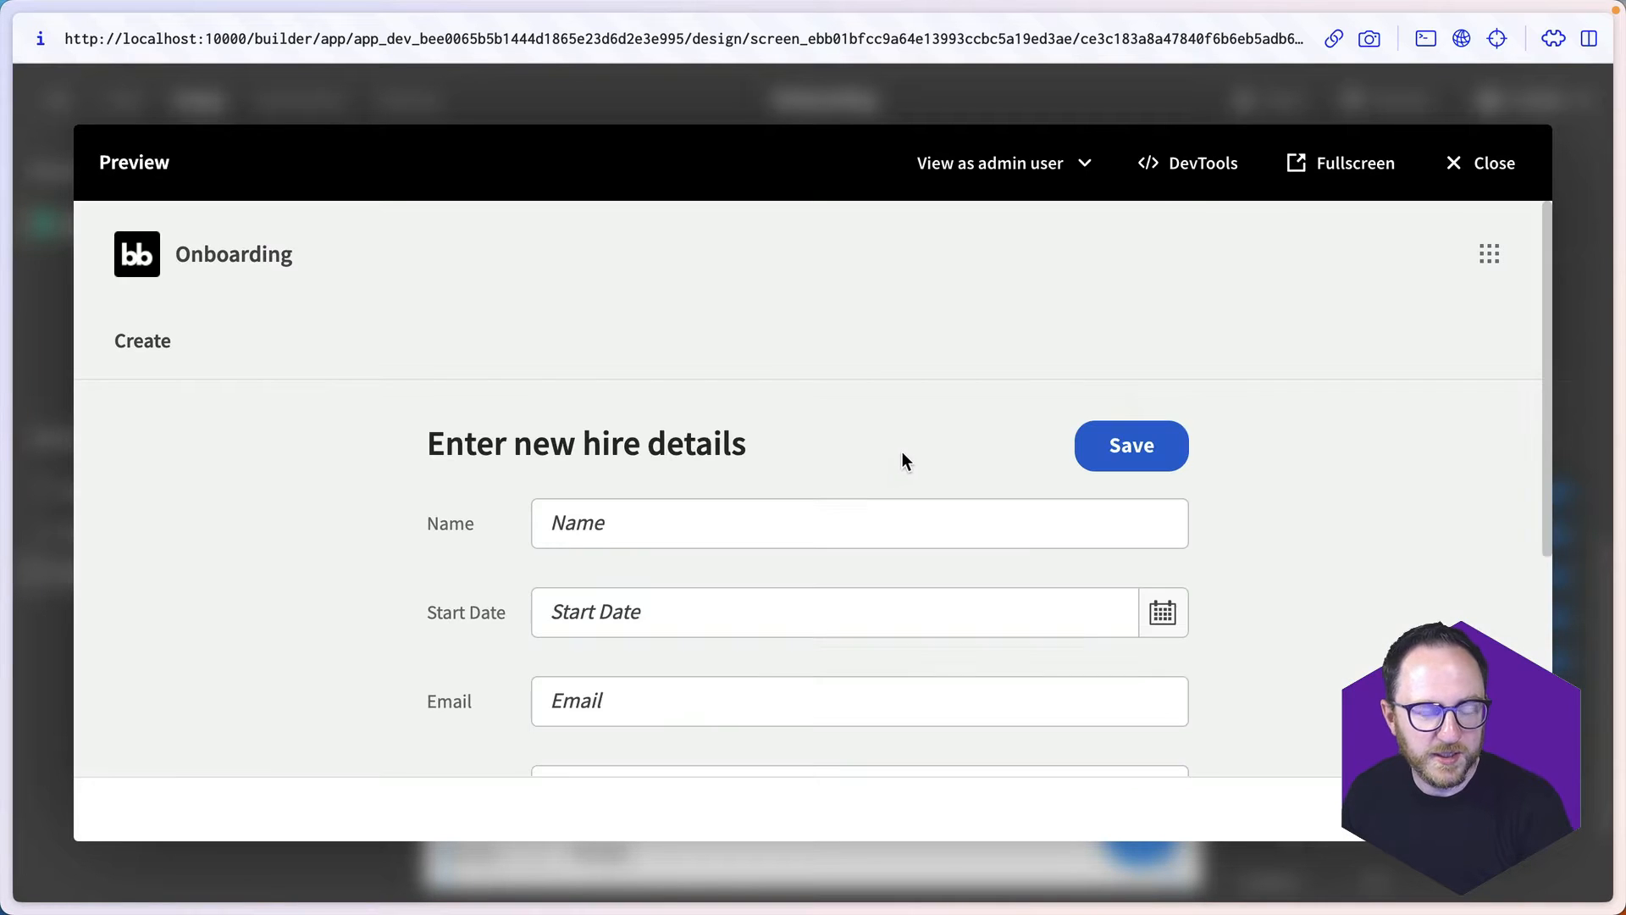
click(1133, 442)
scroll(976, 464, down, 5)
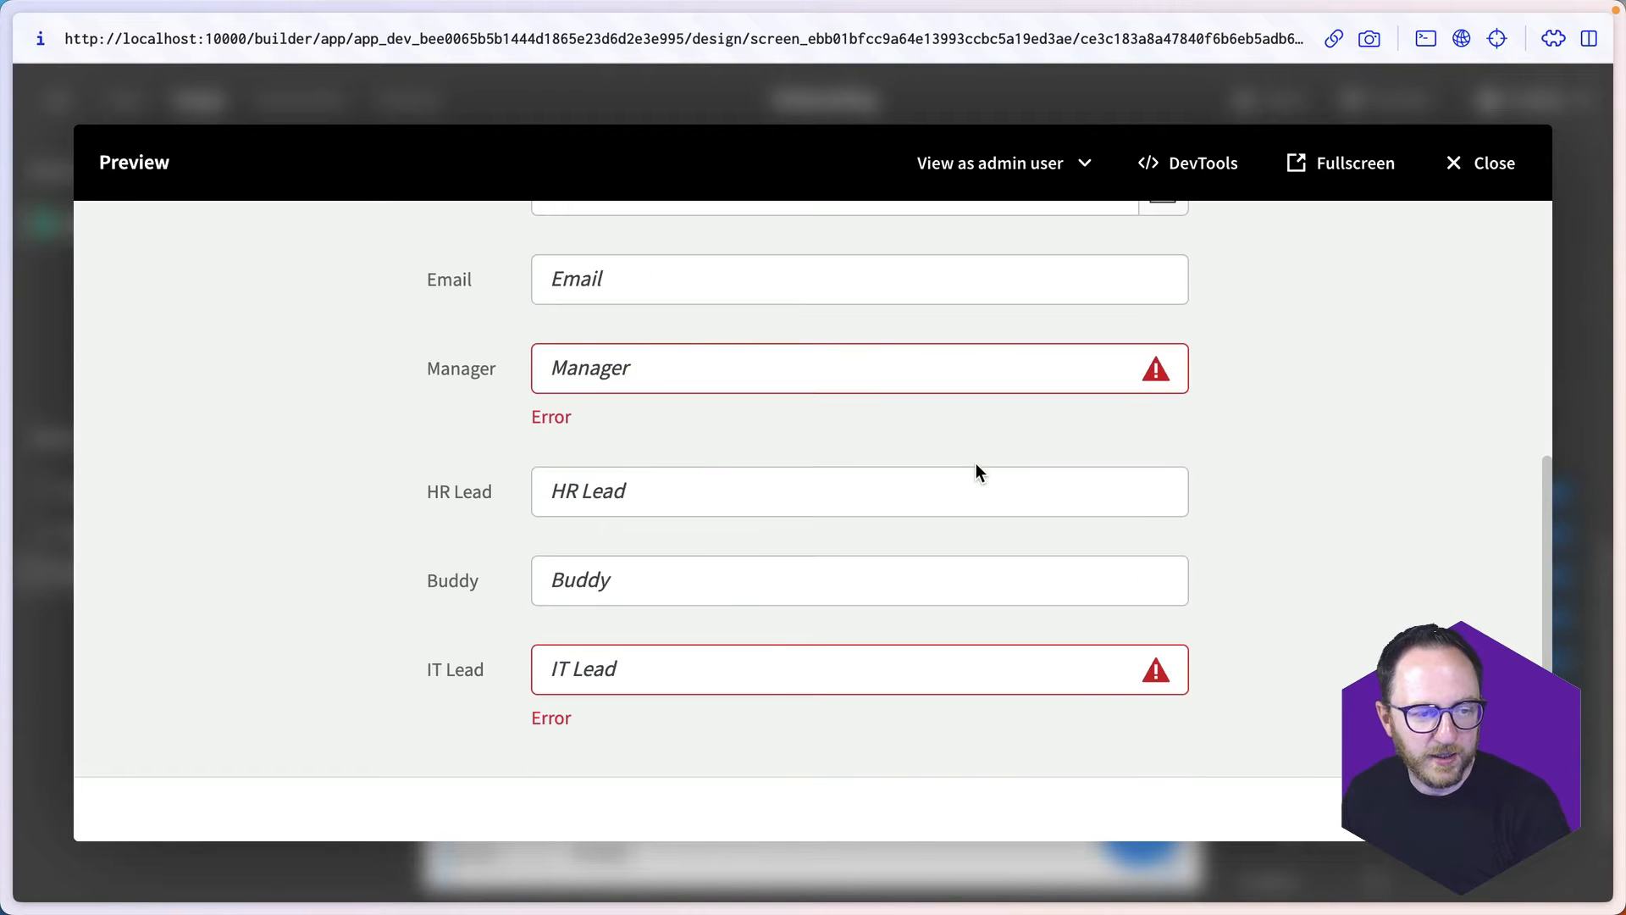
scroll(663, 532, up, 5)
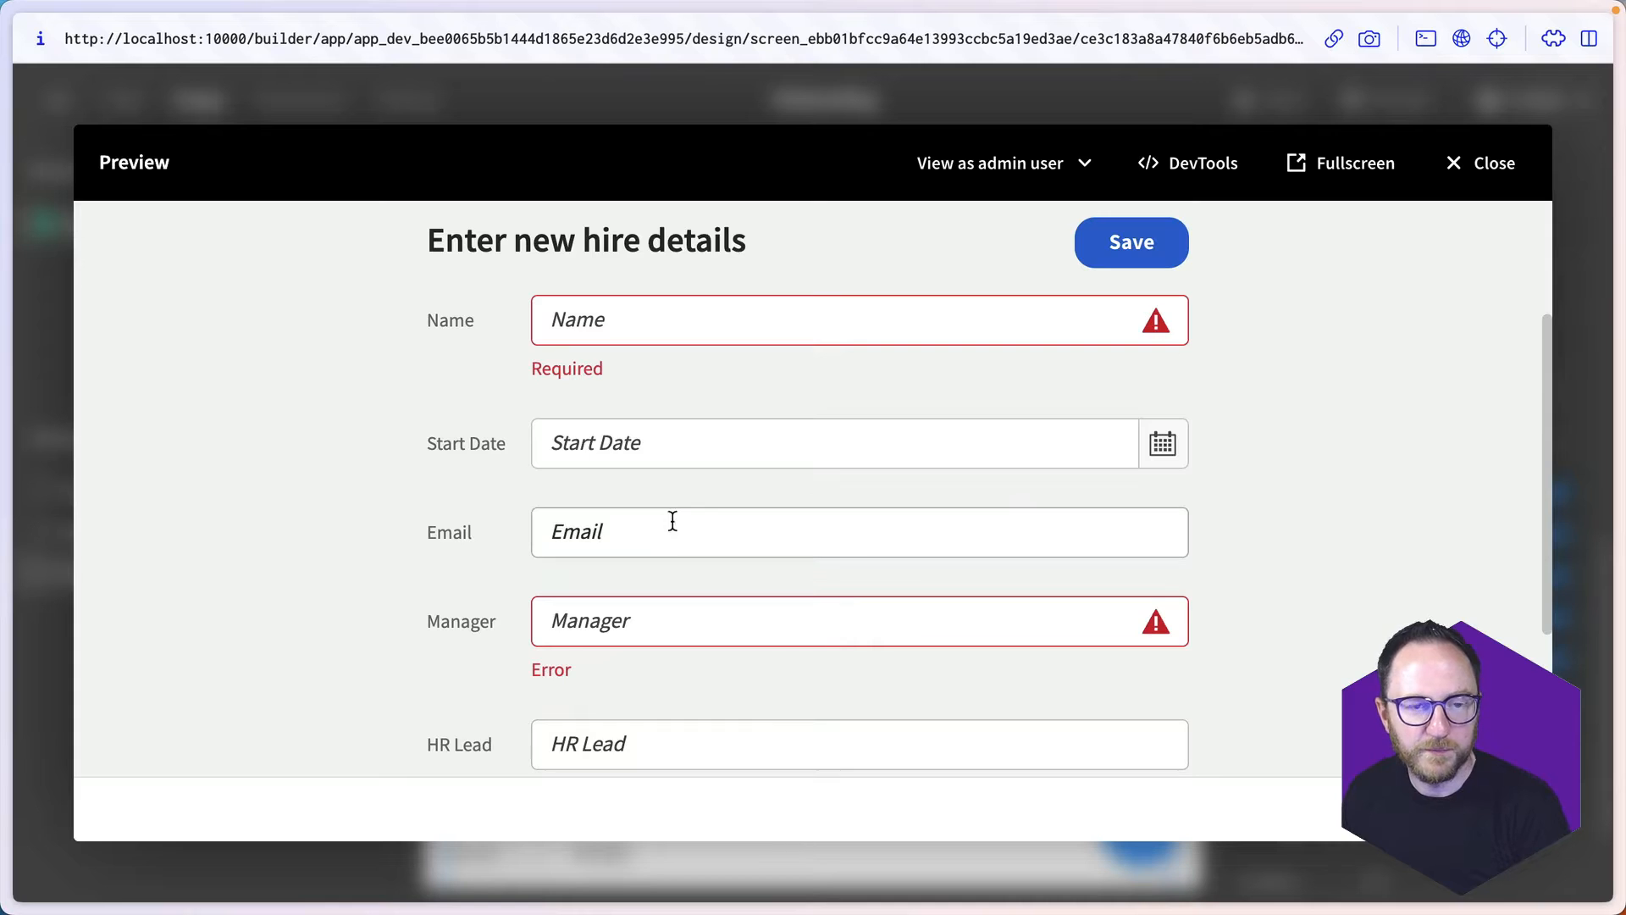
click(1473, 179)
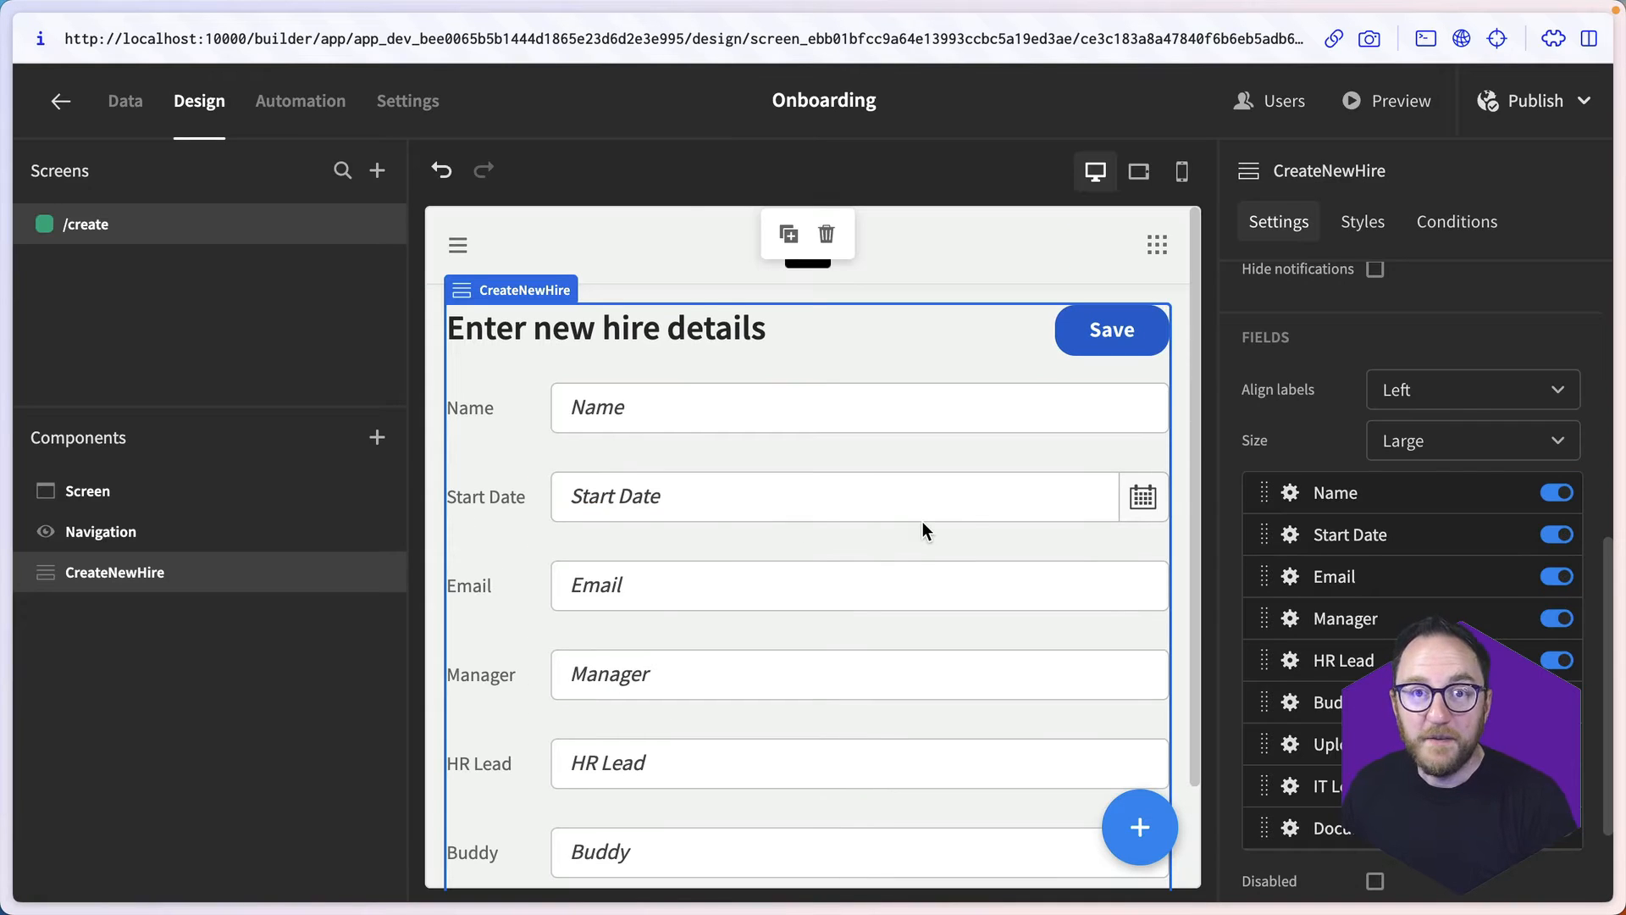
- Create an automation named NewHireCreated with a Row Created trigger on the new_hire table
click(317, 103)
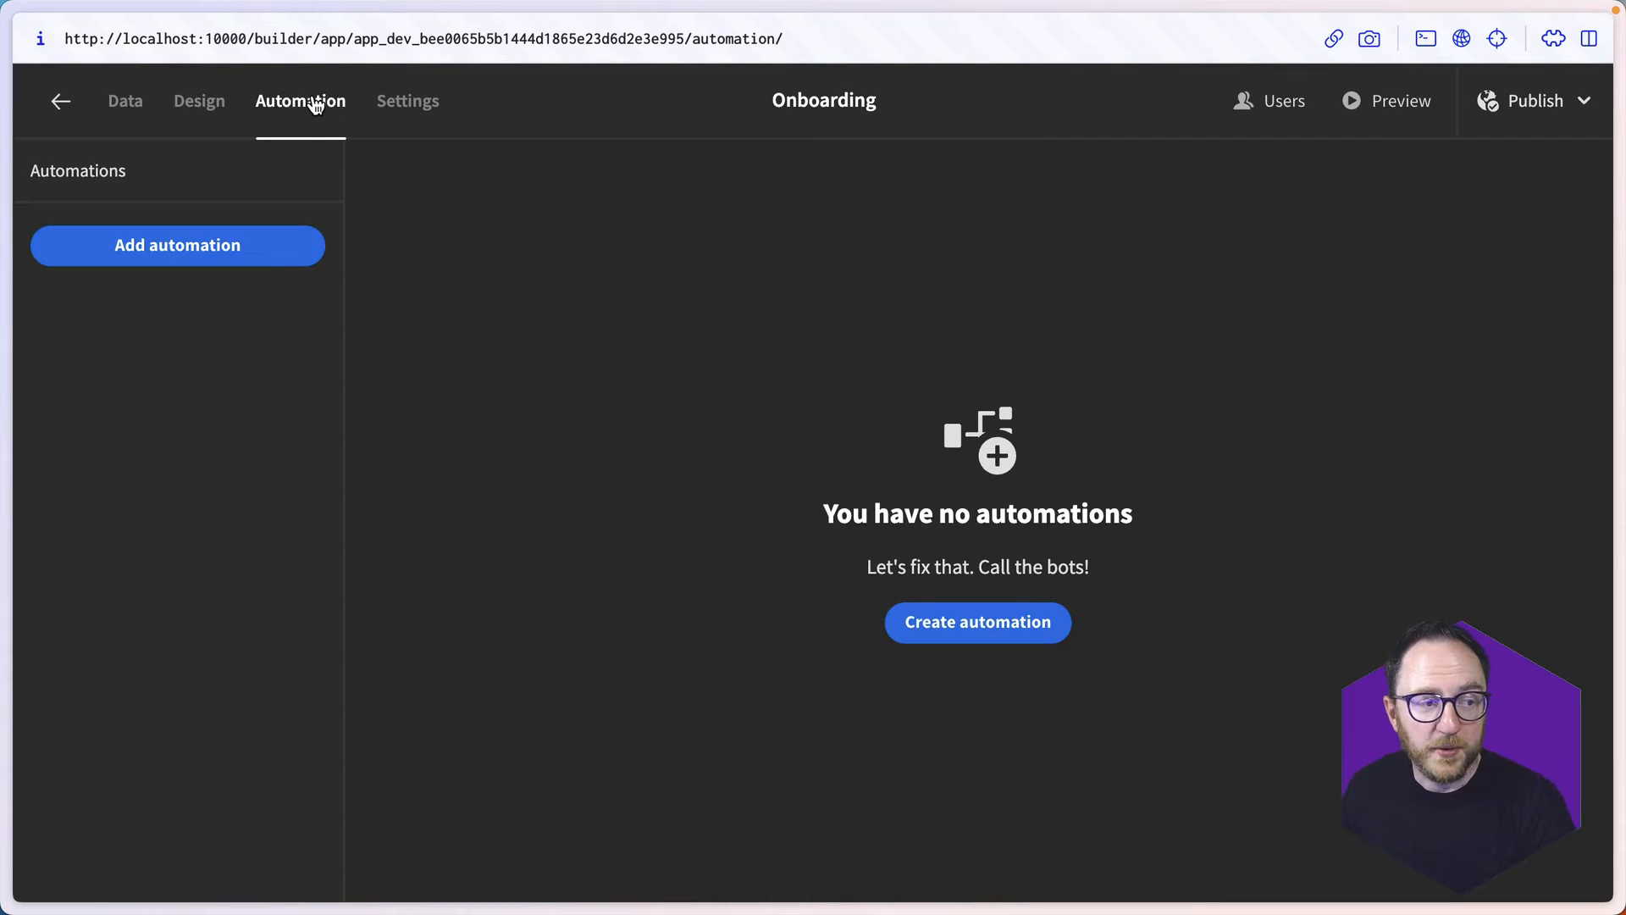
click(208, 247)
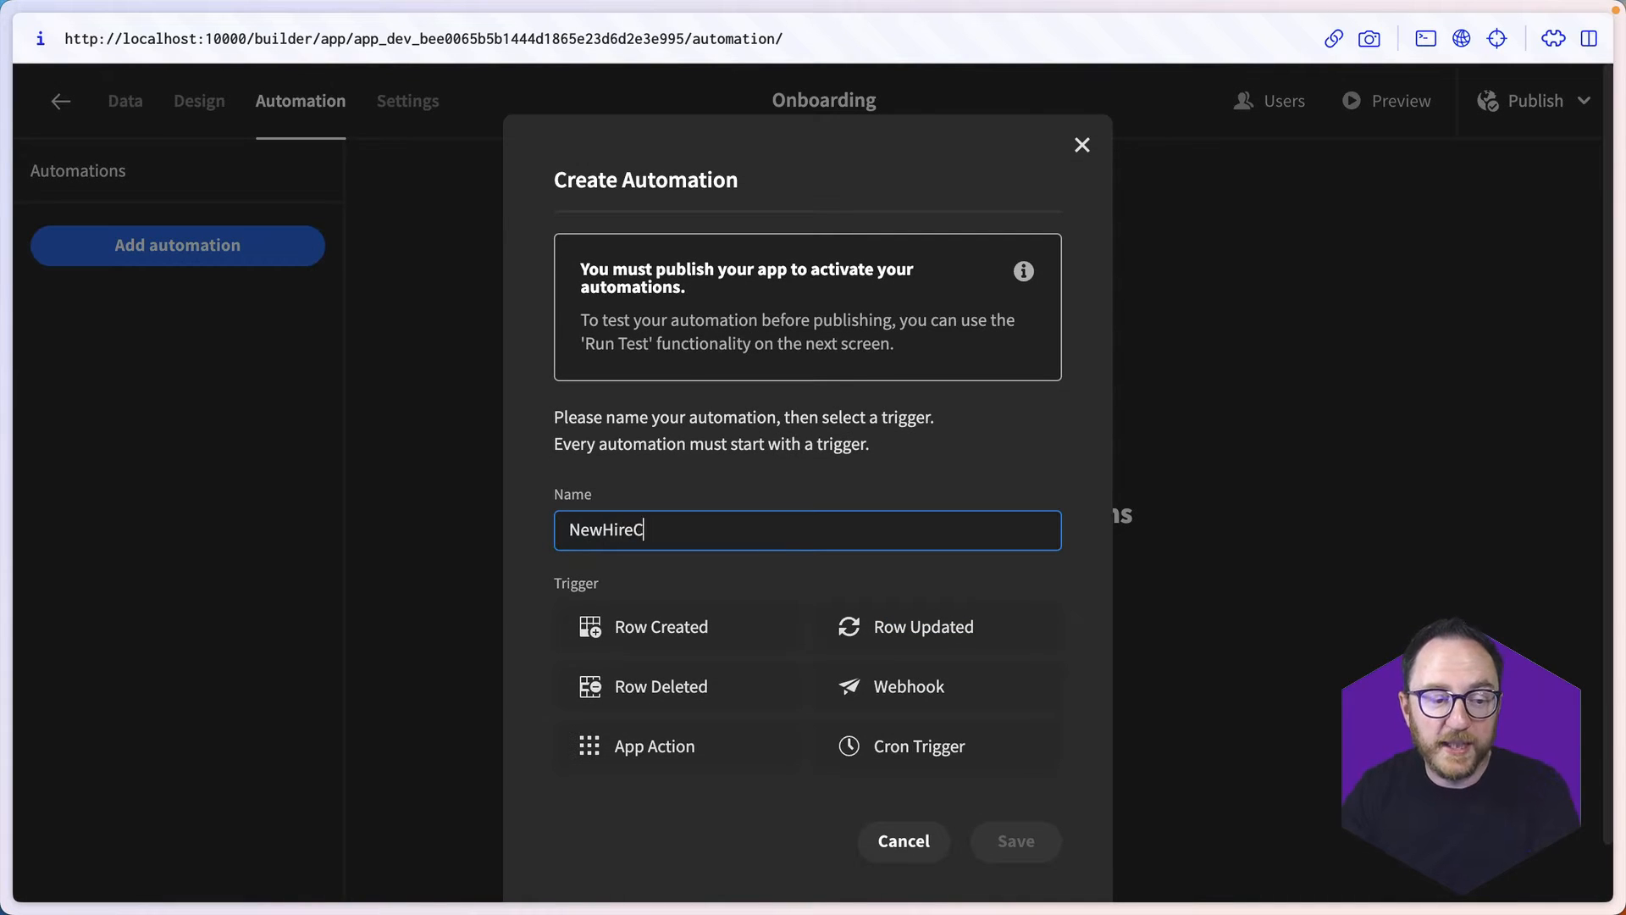
click(637, 625)
click(1049, 850)
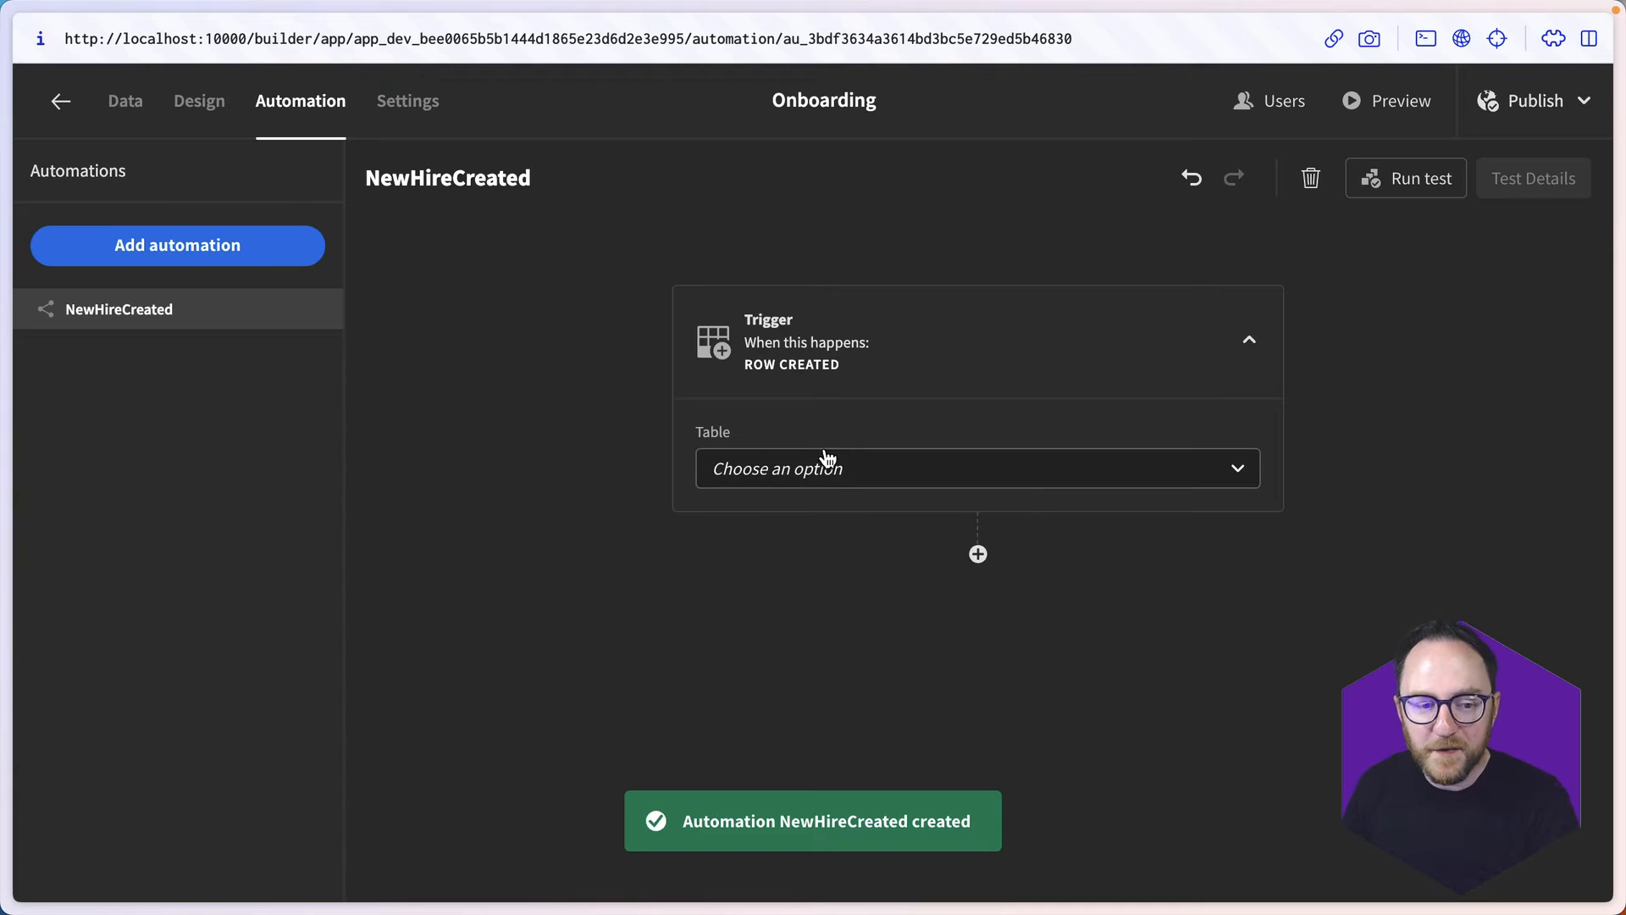
click(823, 464)
click(784, 566)
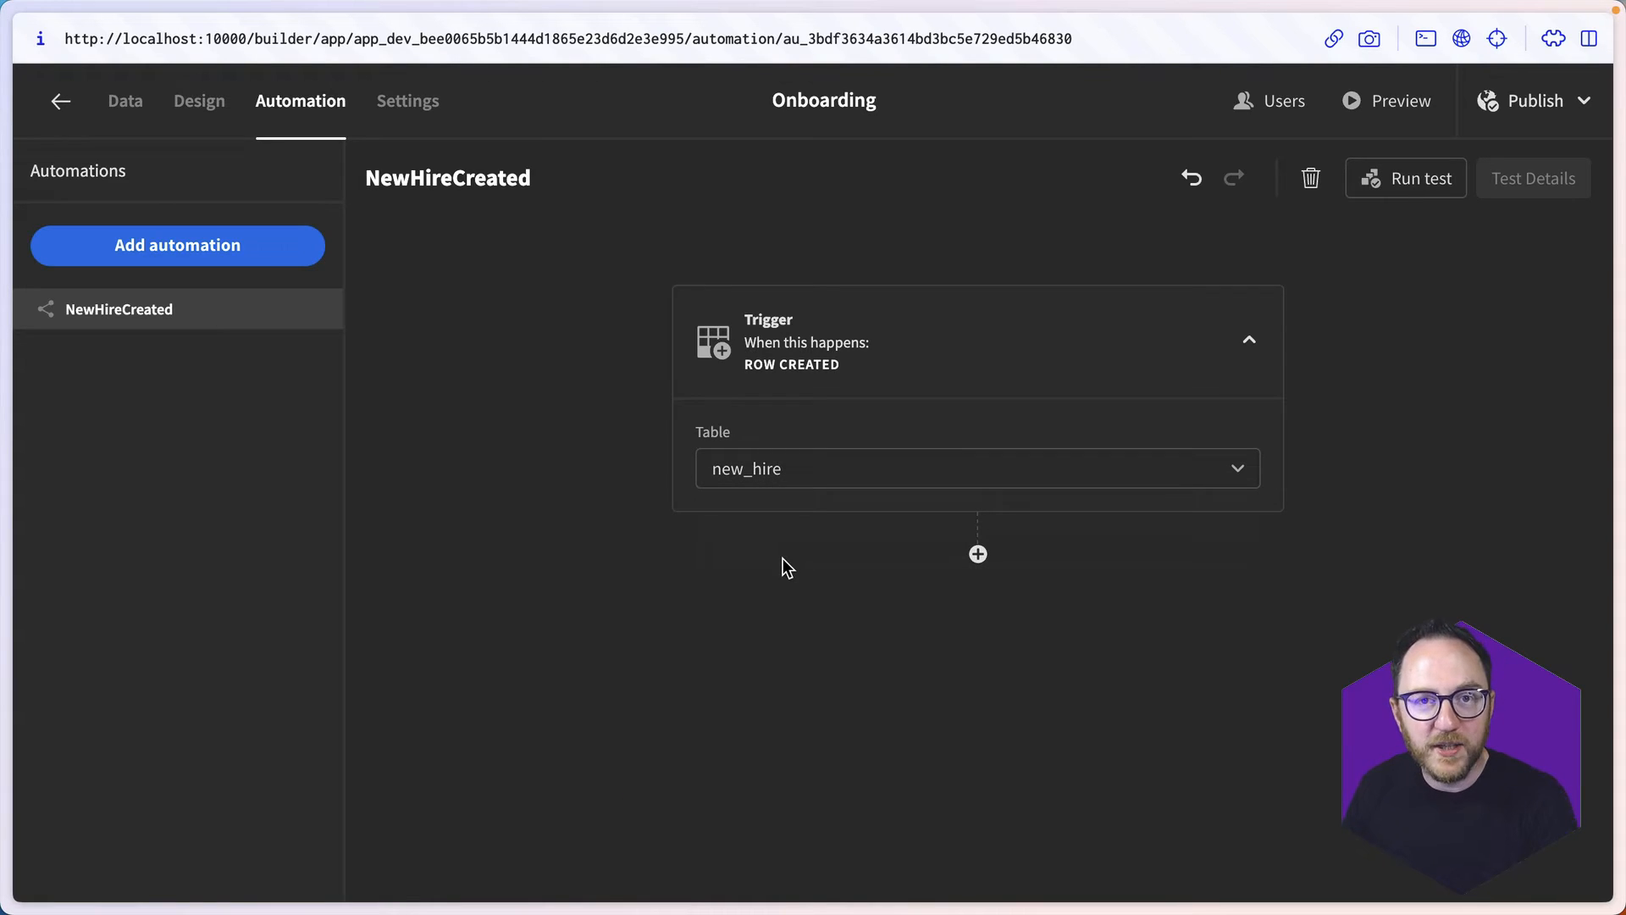
- Add a Send Email (SMTP) action after the Row Created trigger of the NewHireCreated automation
click(978, 554)
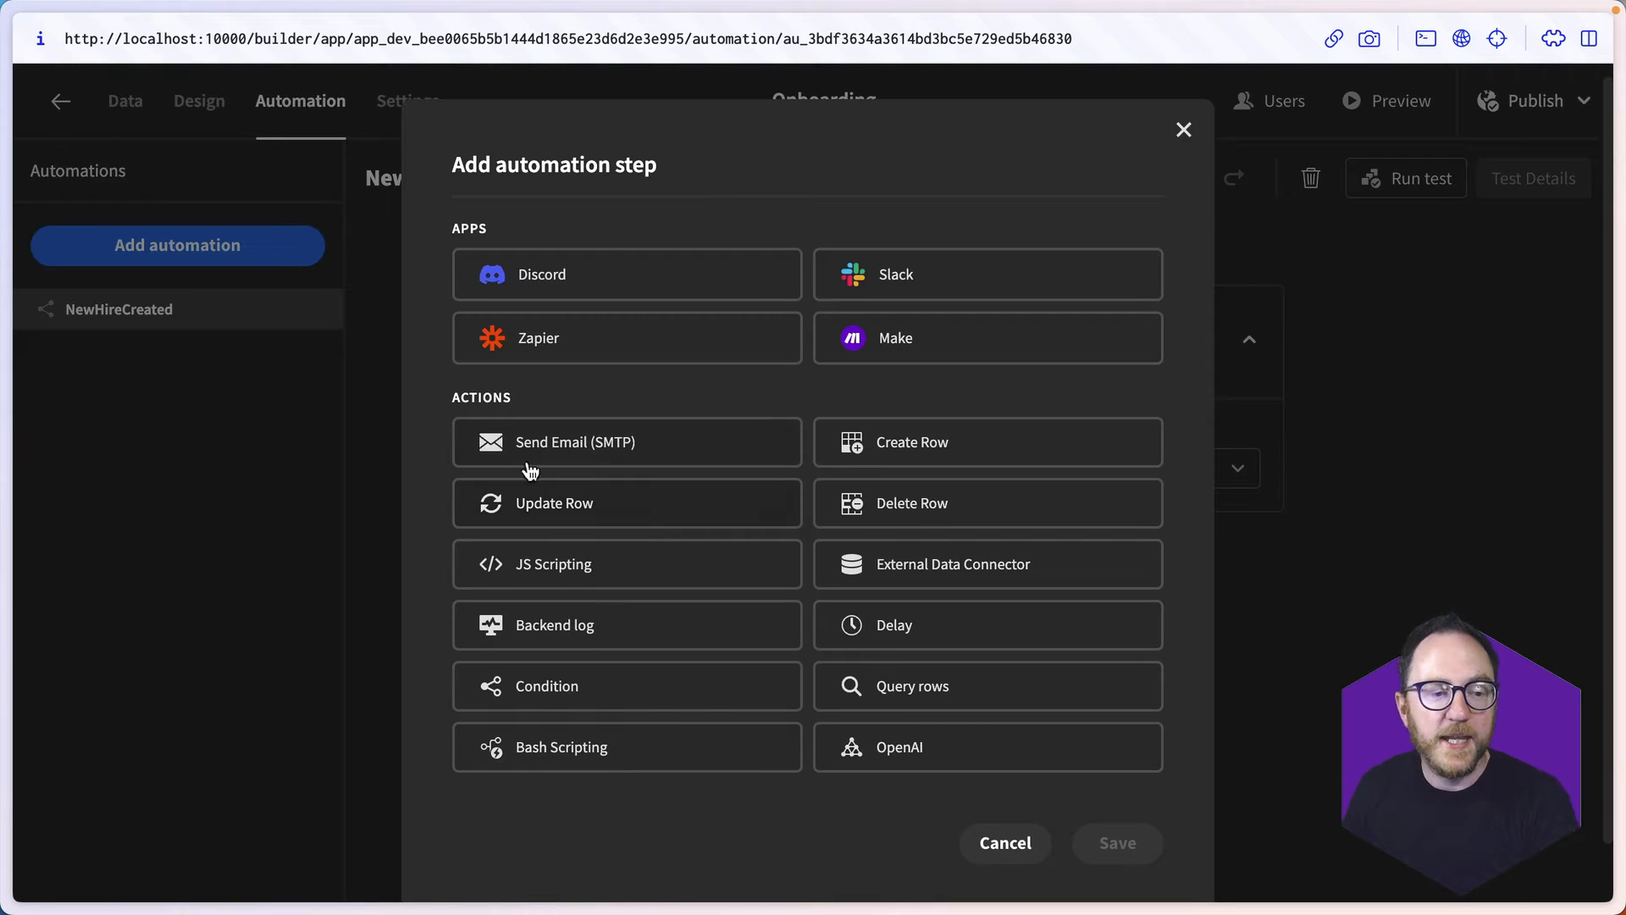
click(577, 450)
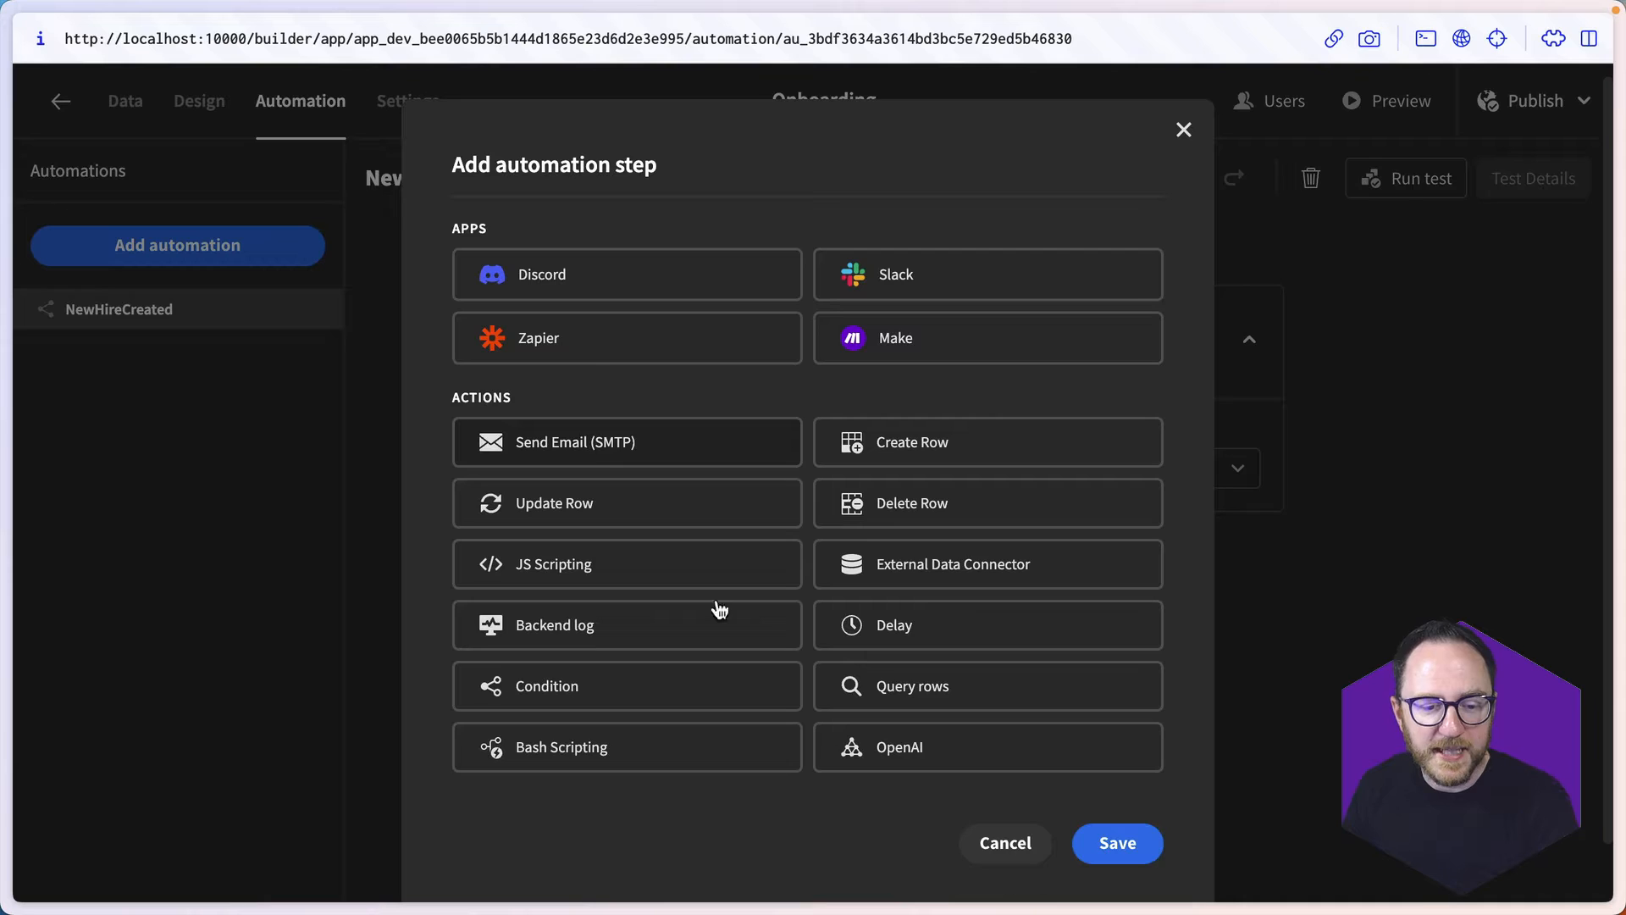
click(1102, 842)
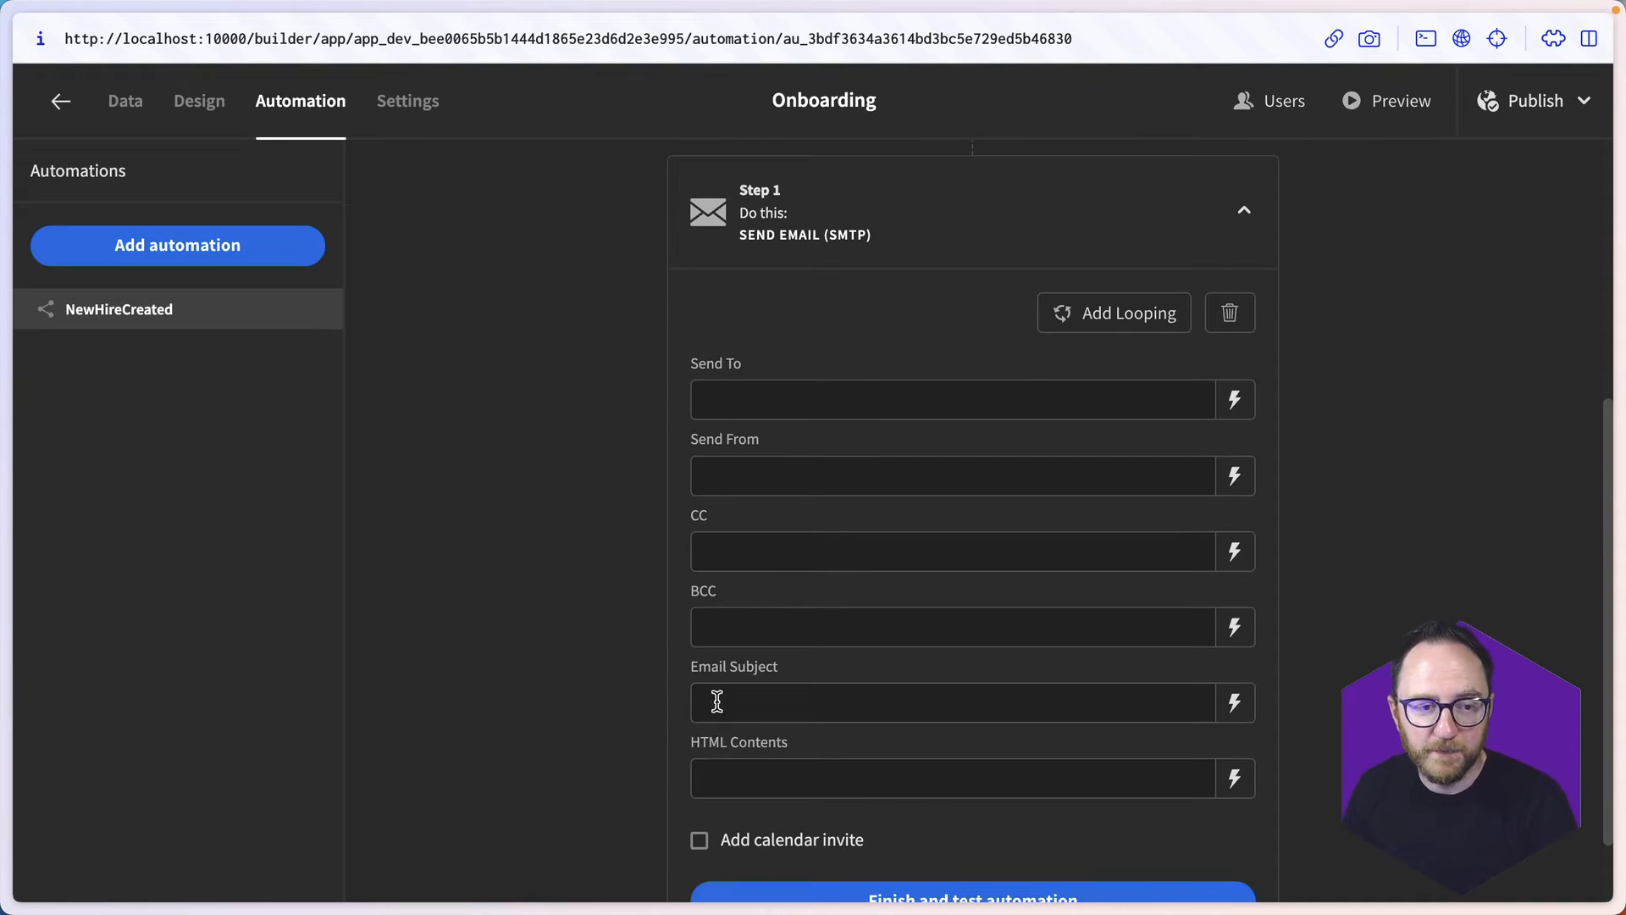
- Bind the email's Send To field to {{ trigger.row.Manager }} and save the binding
click(1232, 403)
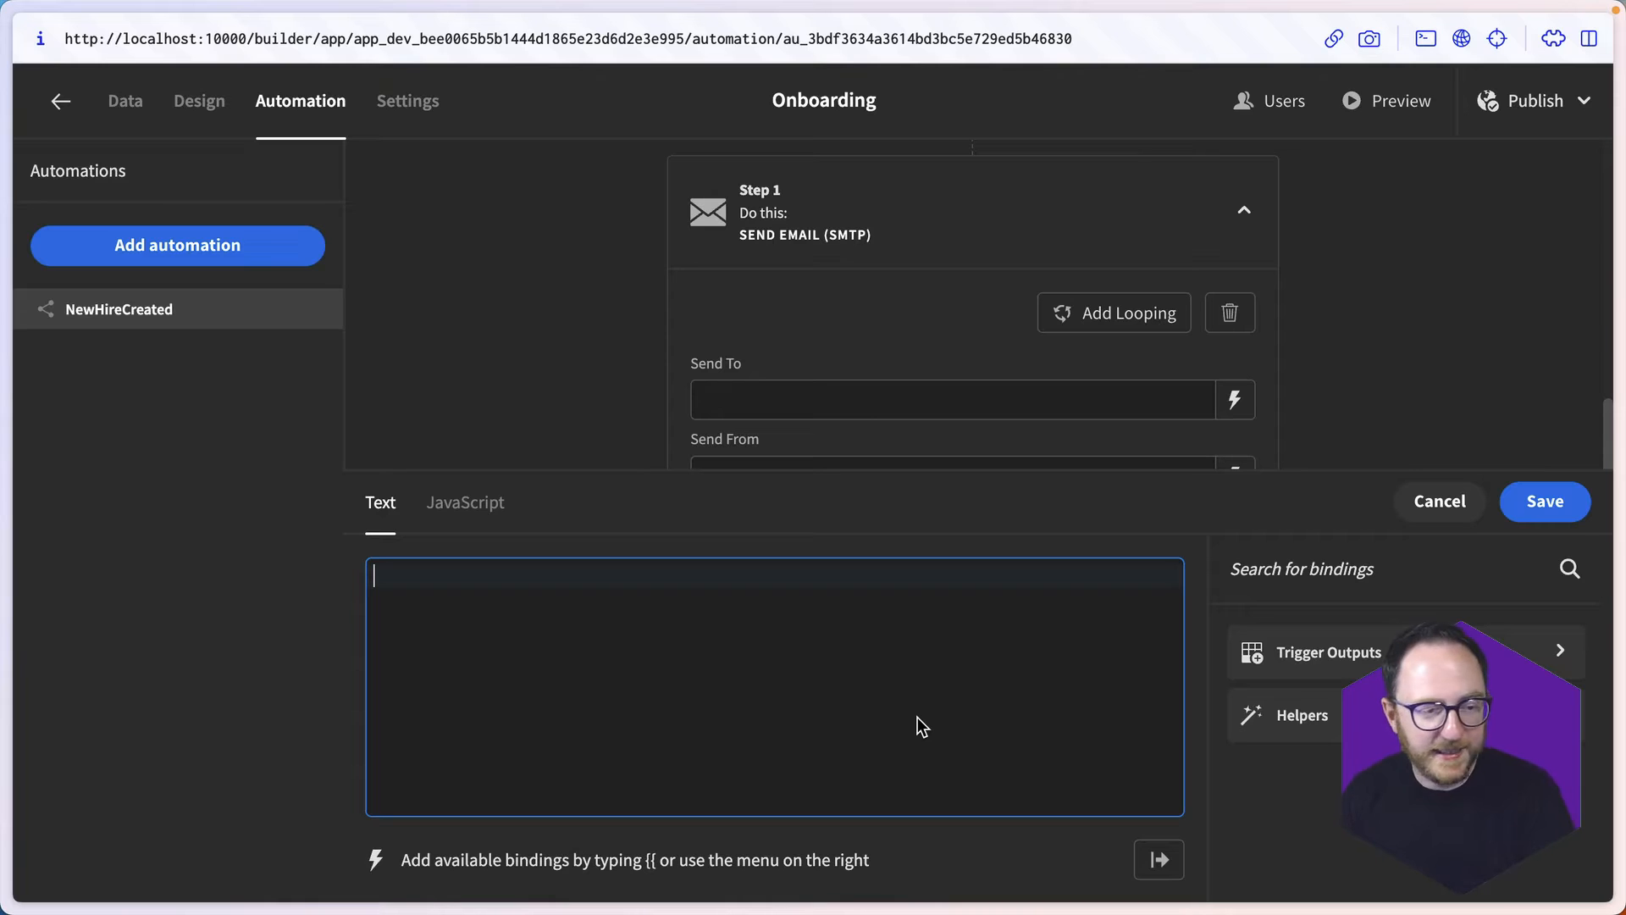
text({{)
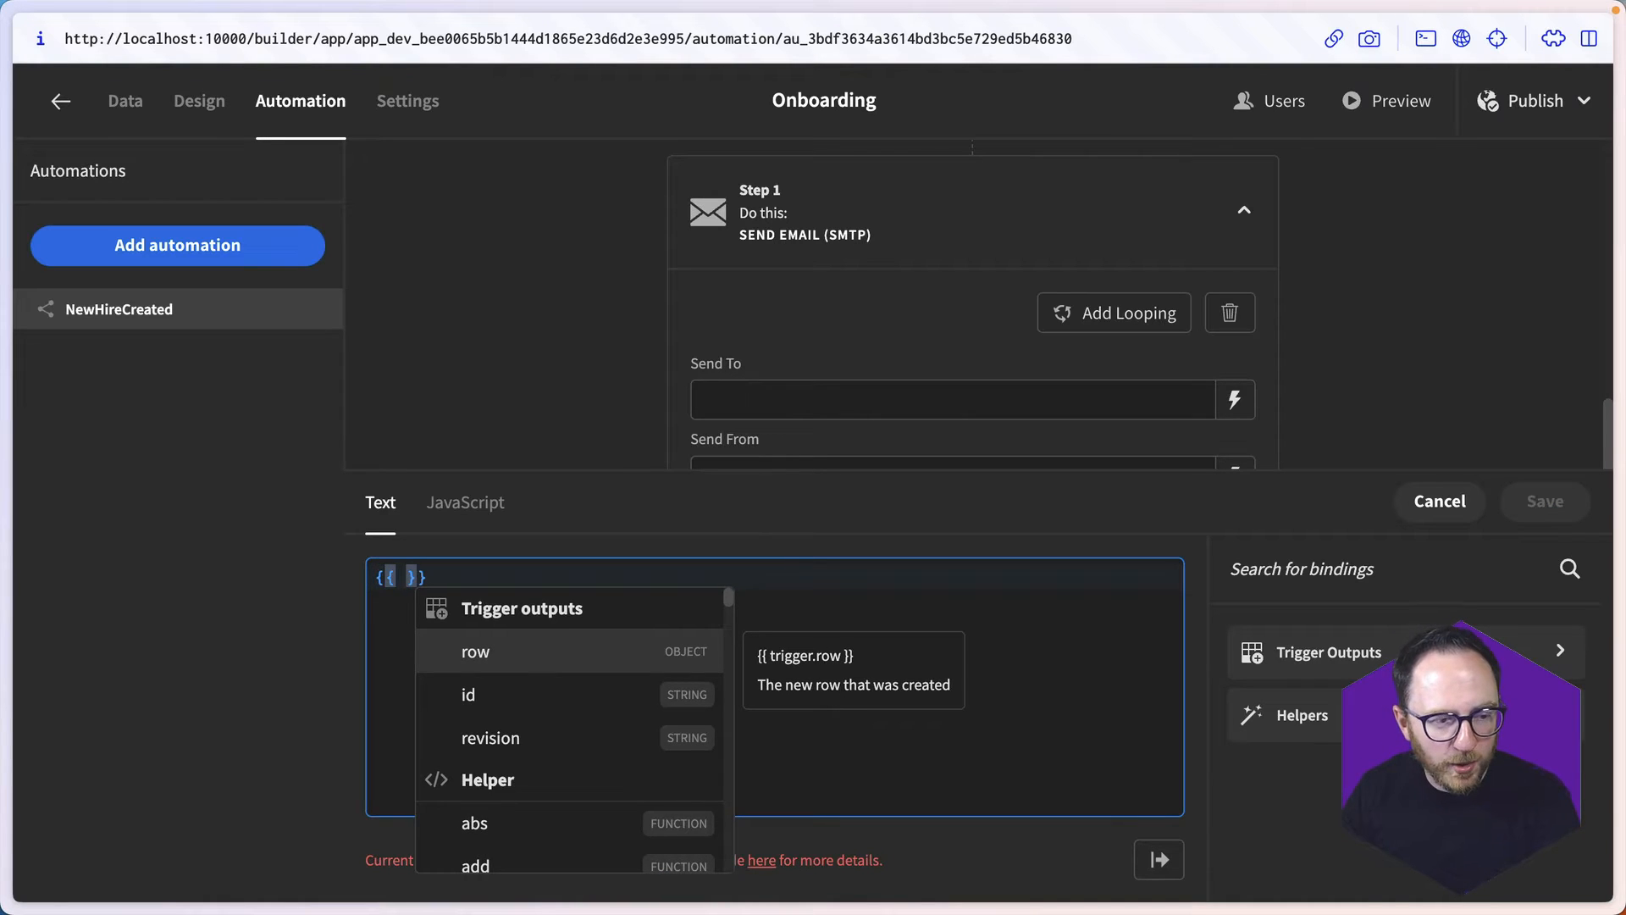
key(Return)
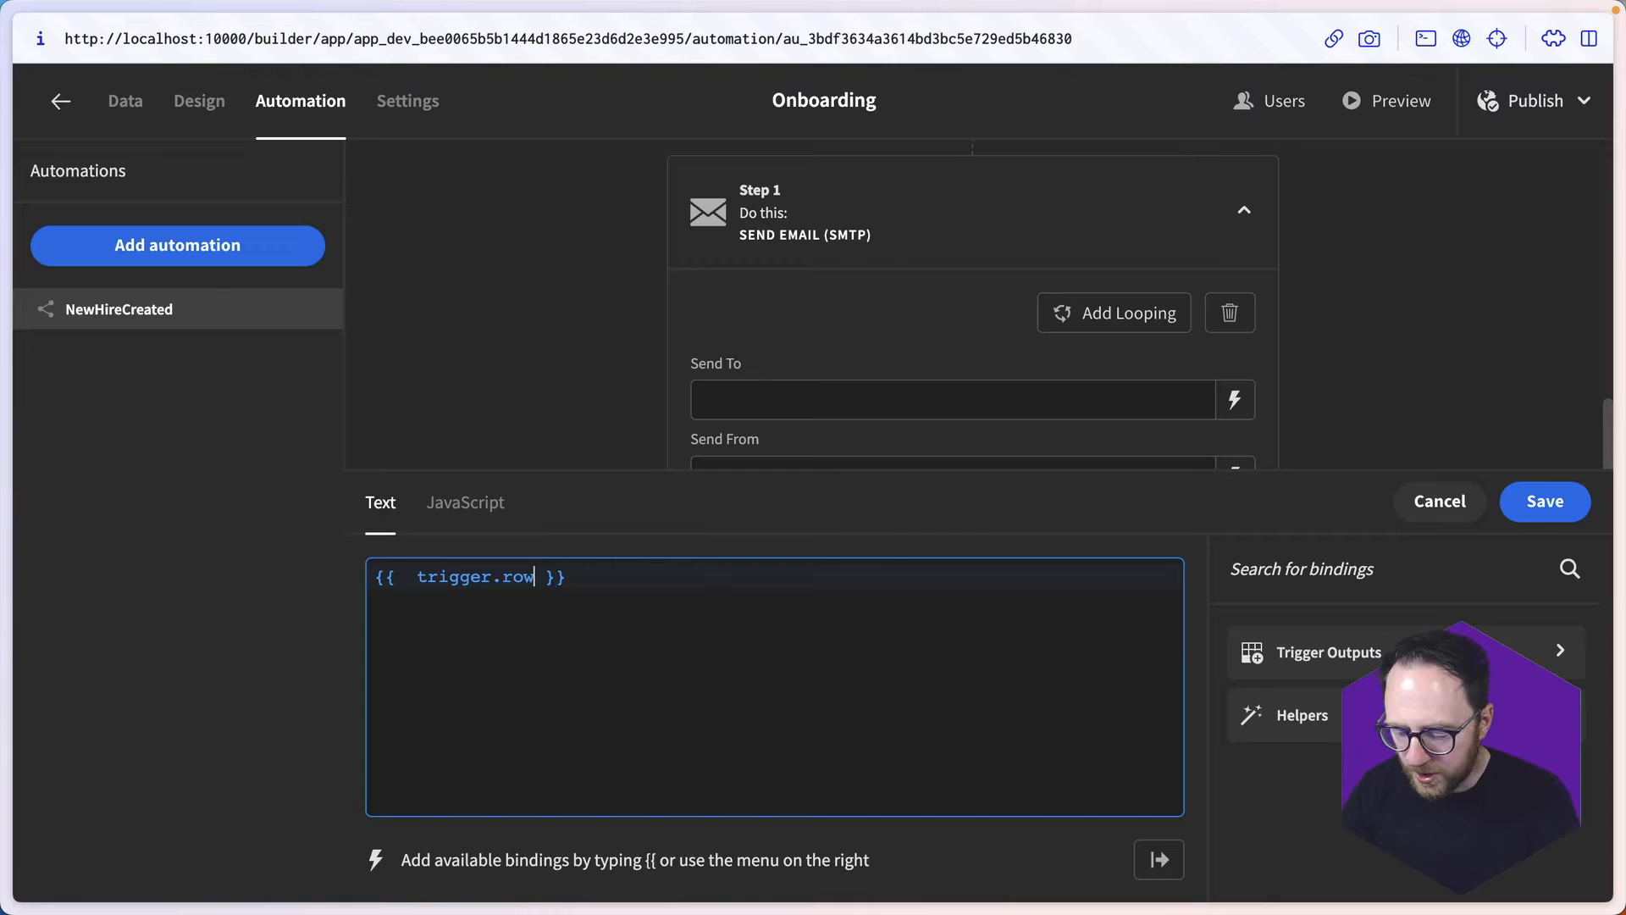
text(.Manager)
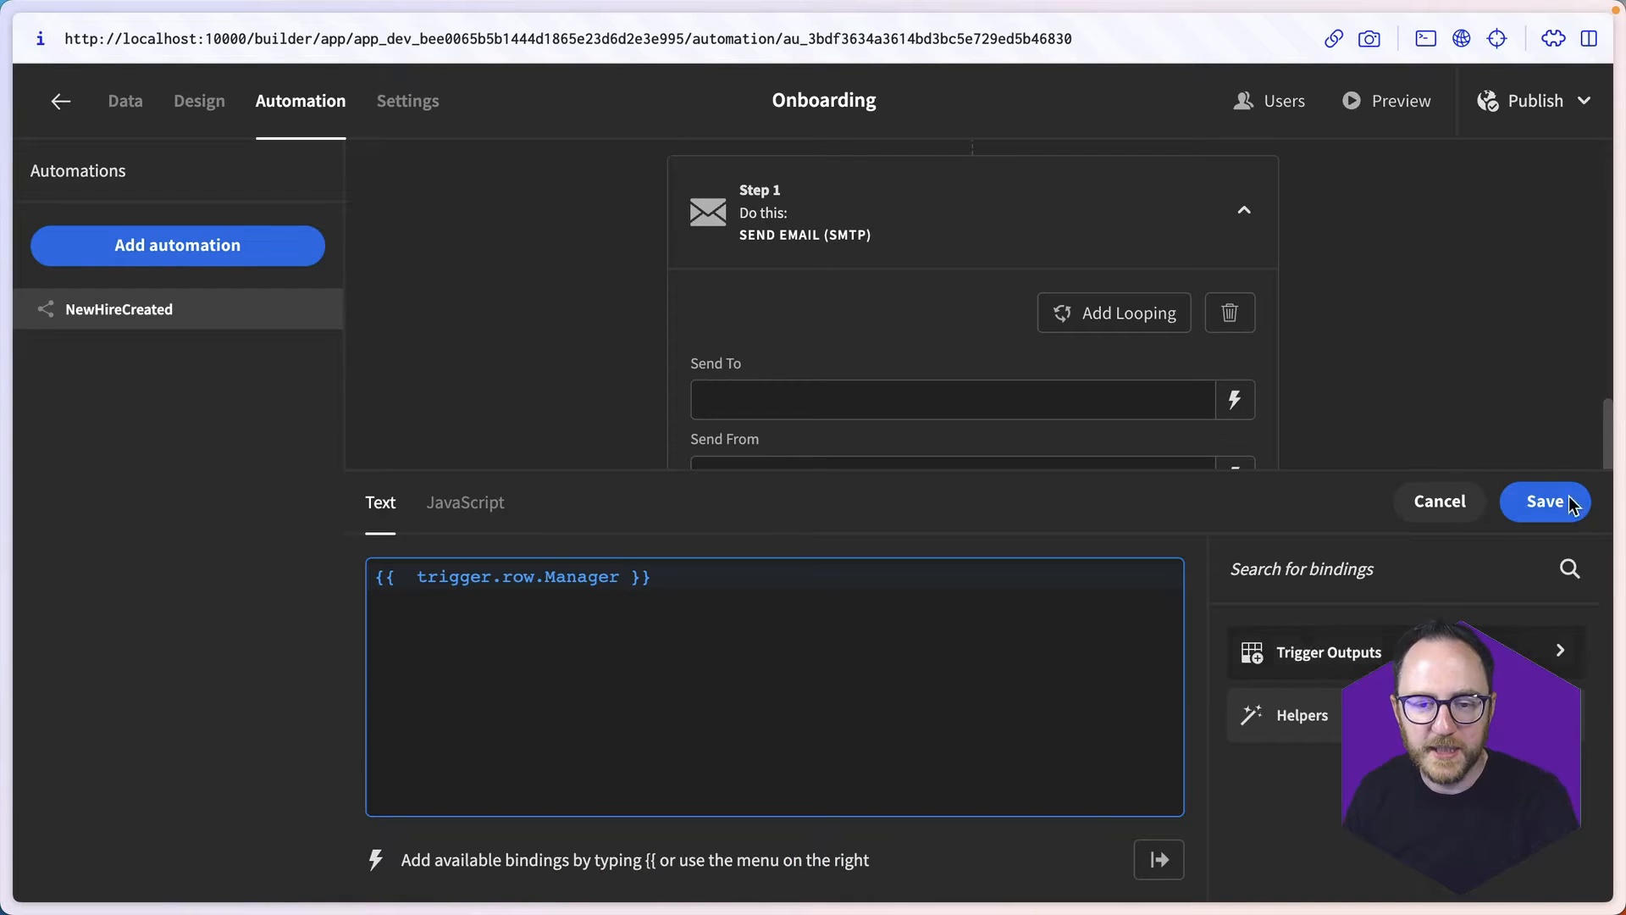
click(1569, 504)
- Enter the company's onboarding e-mail address as the email's Send From value
click(758, 472)
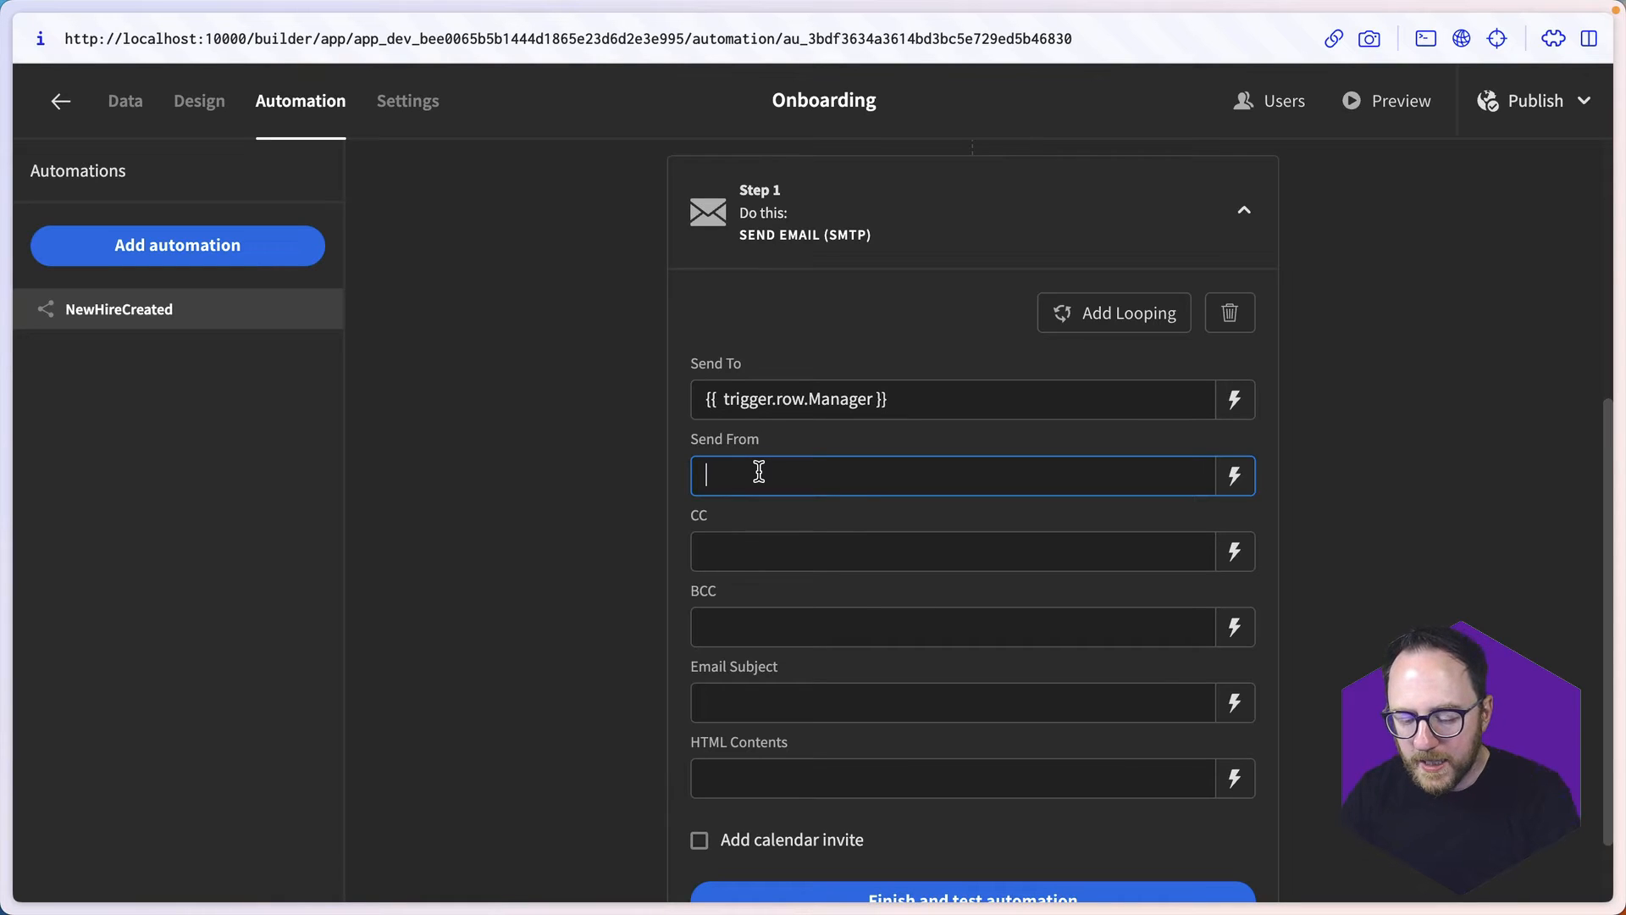
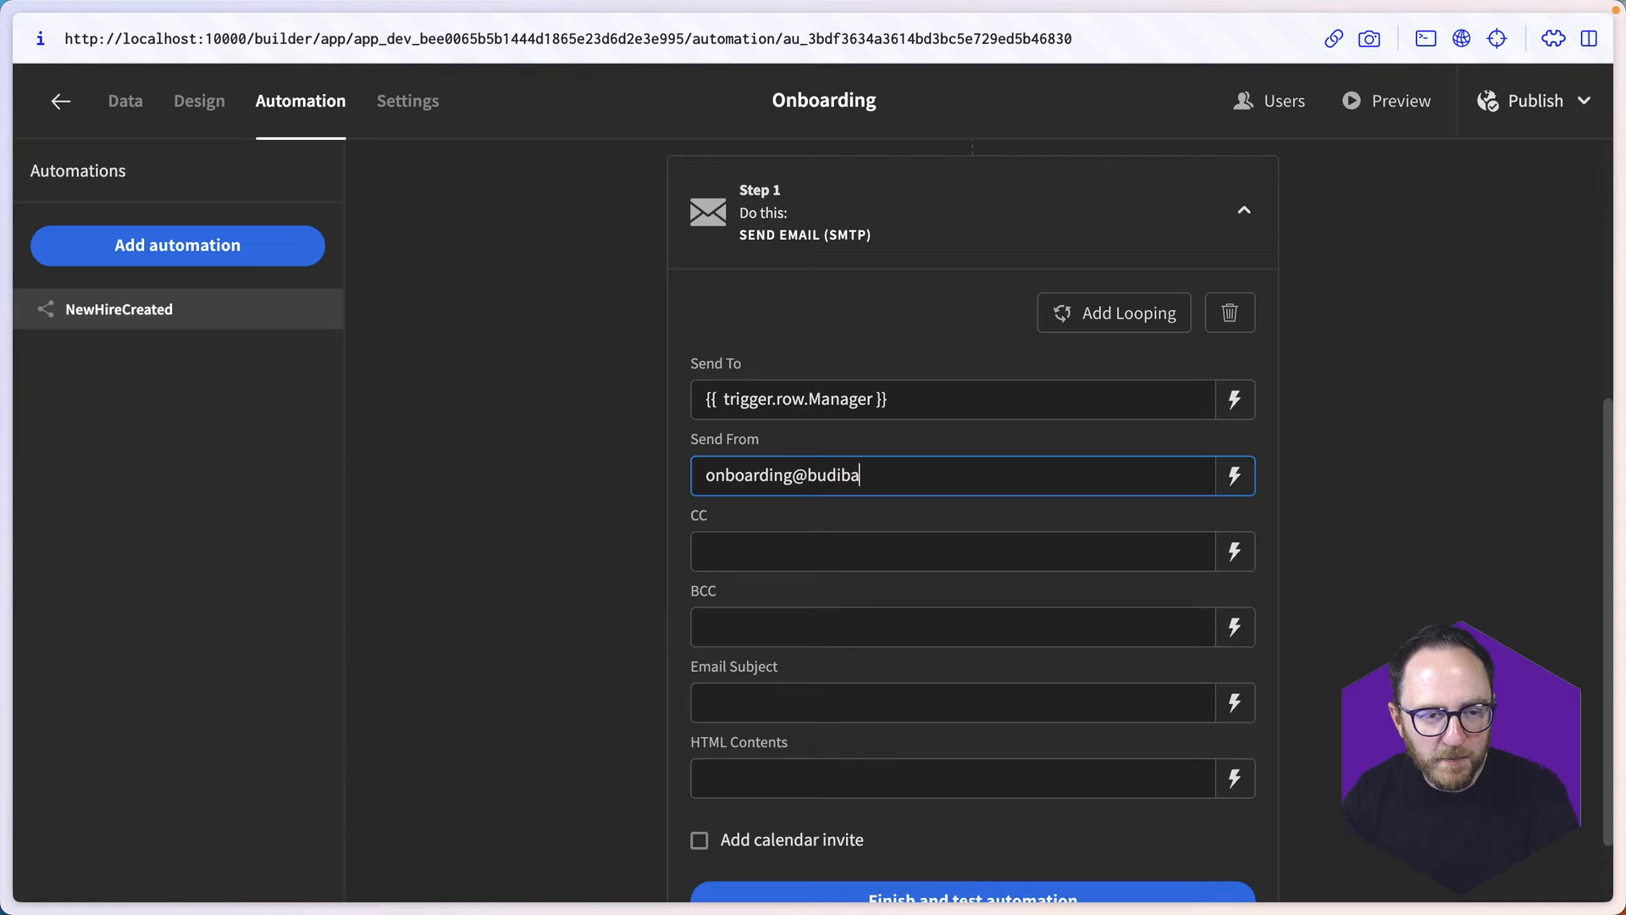
- Set the Email Subject to "{{ trigger.row.Name }} has been hired!" and save it
click(762, 700)
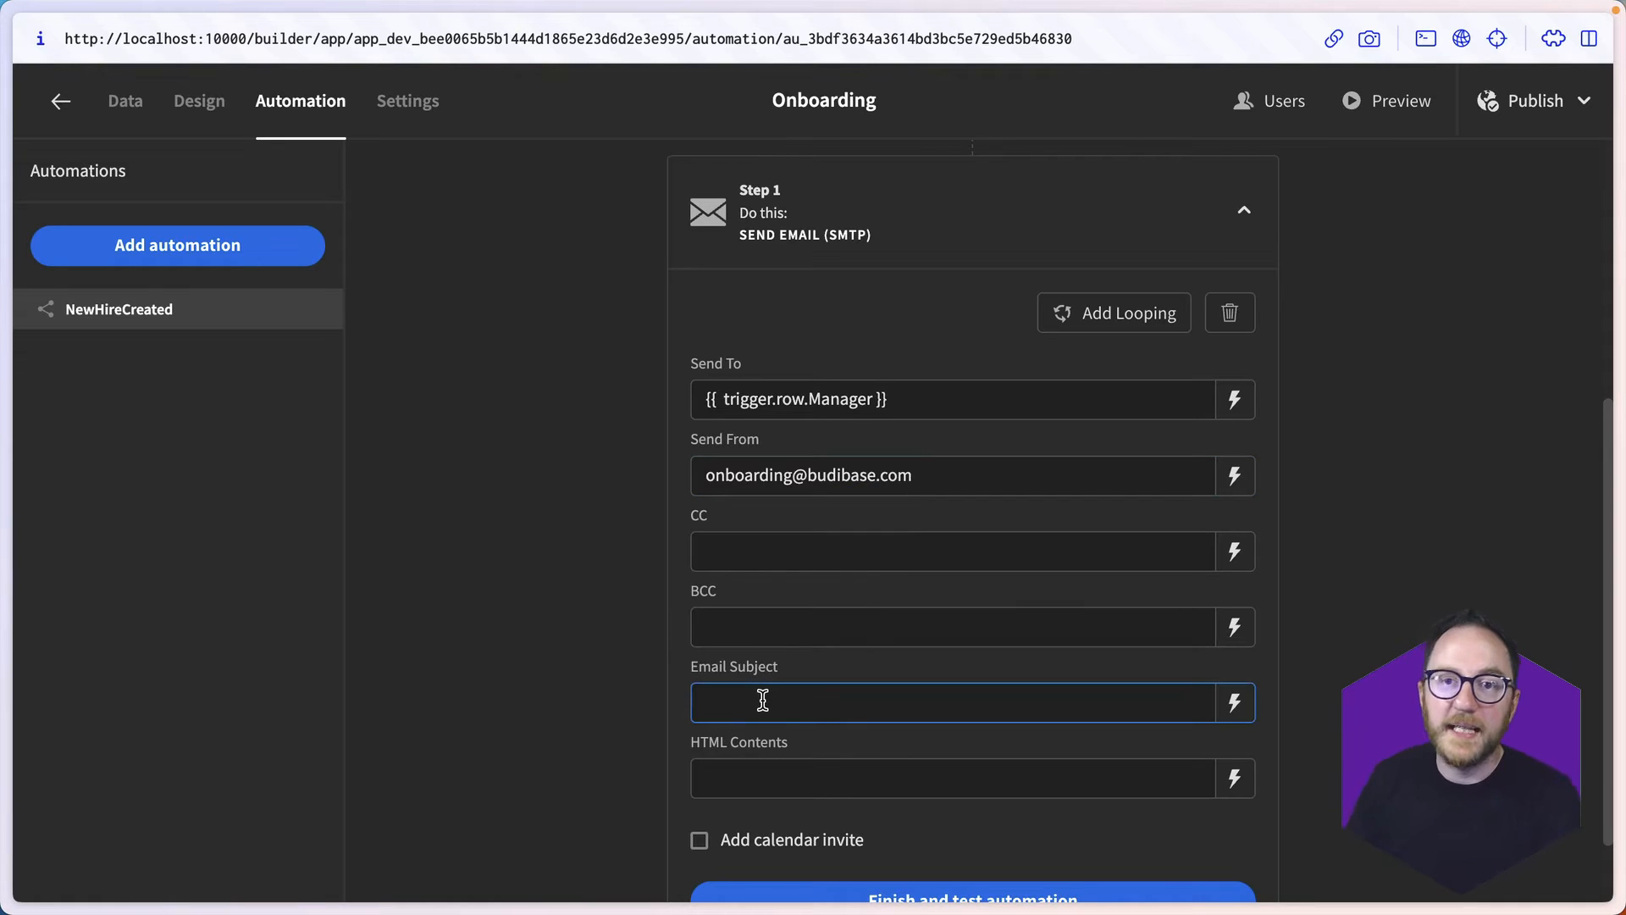
click(1235, 702)
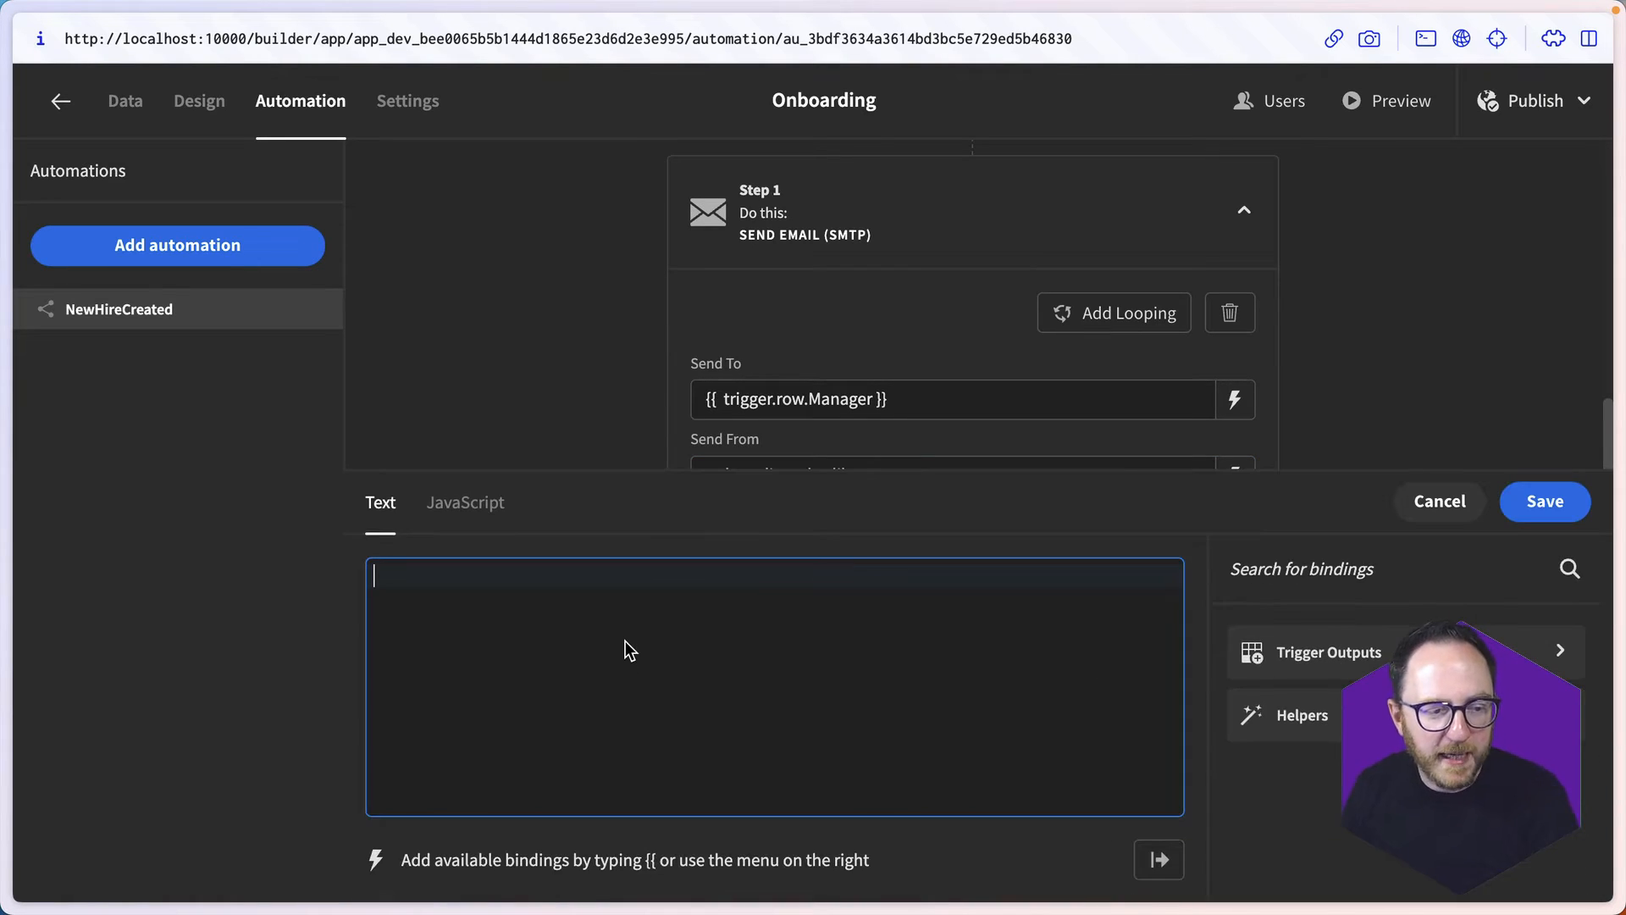
text({{ ro)
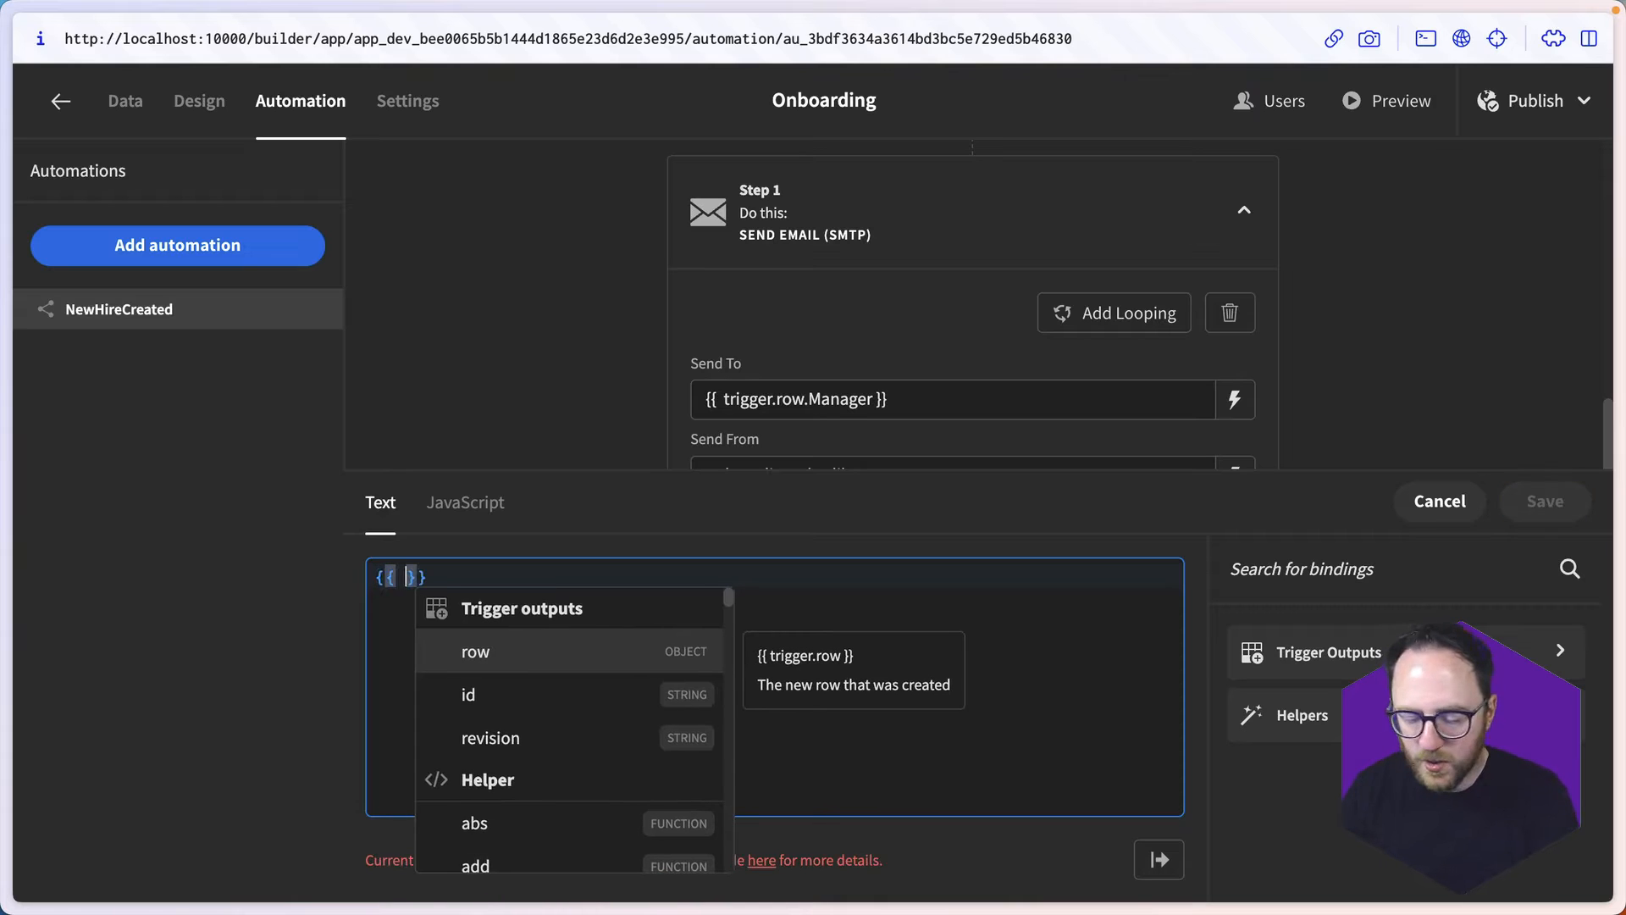
key(Return)
text(.N)
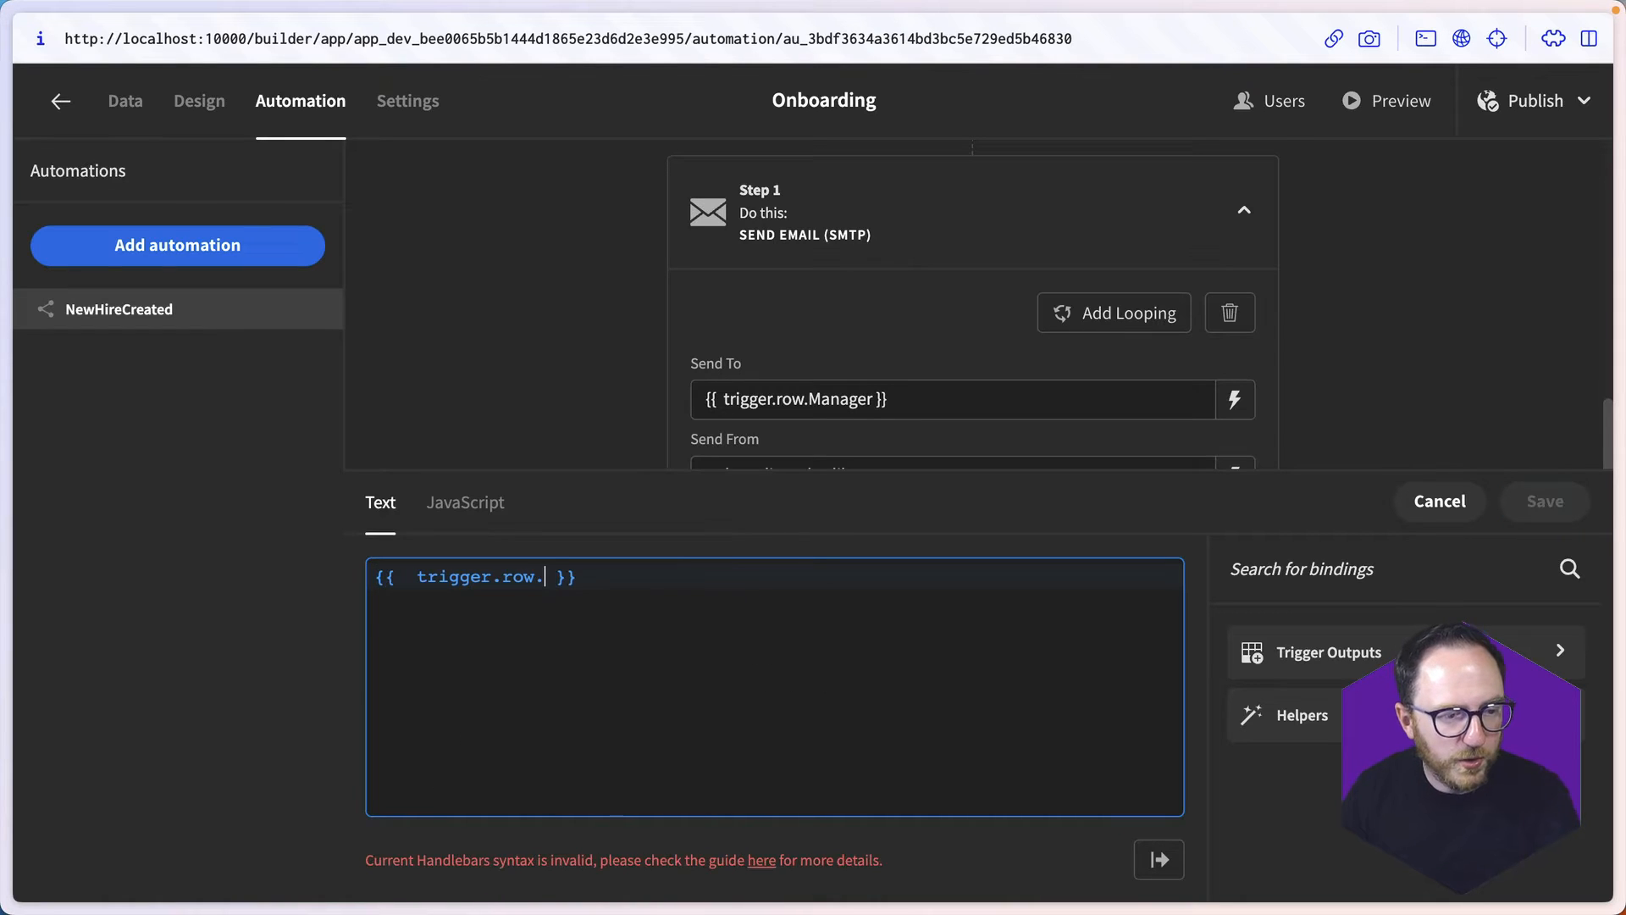
text(ame)
key(Right)
key(Right)
key(Right)
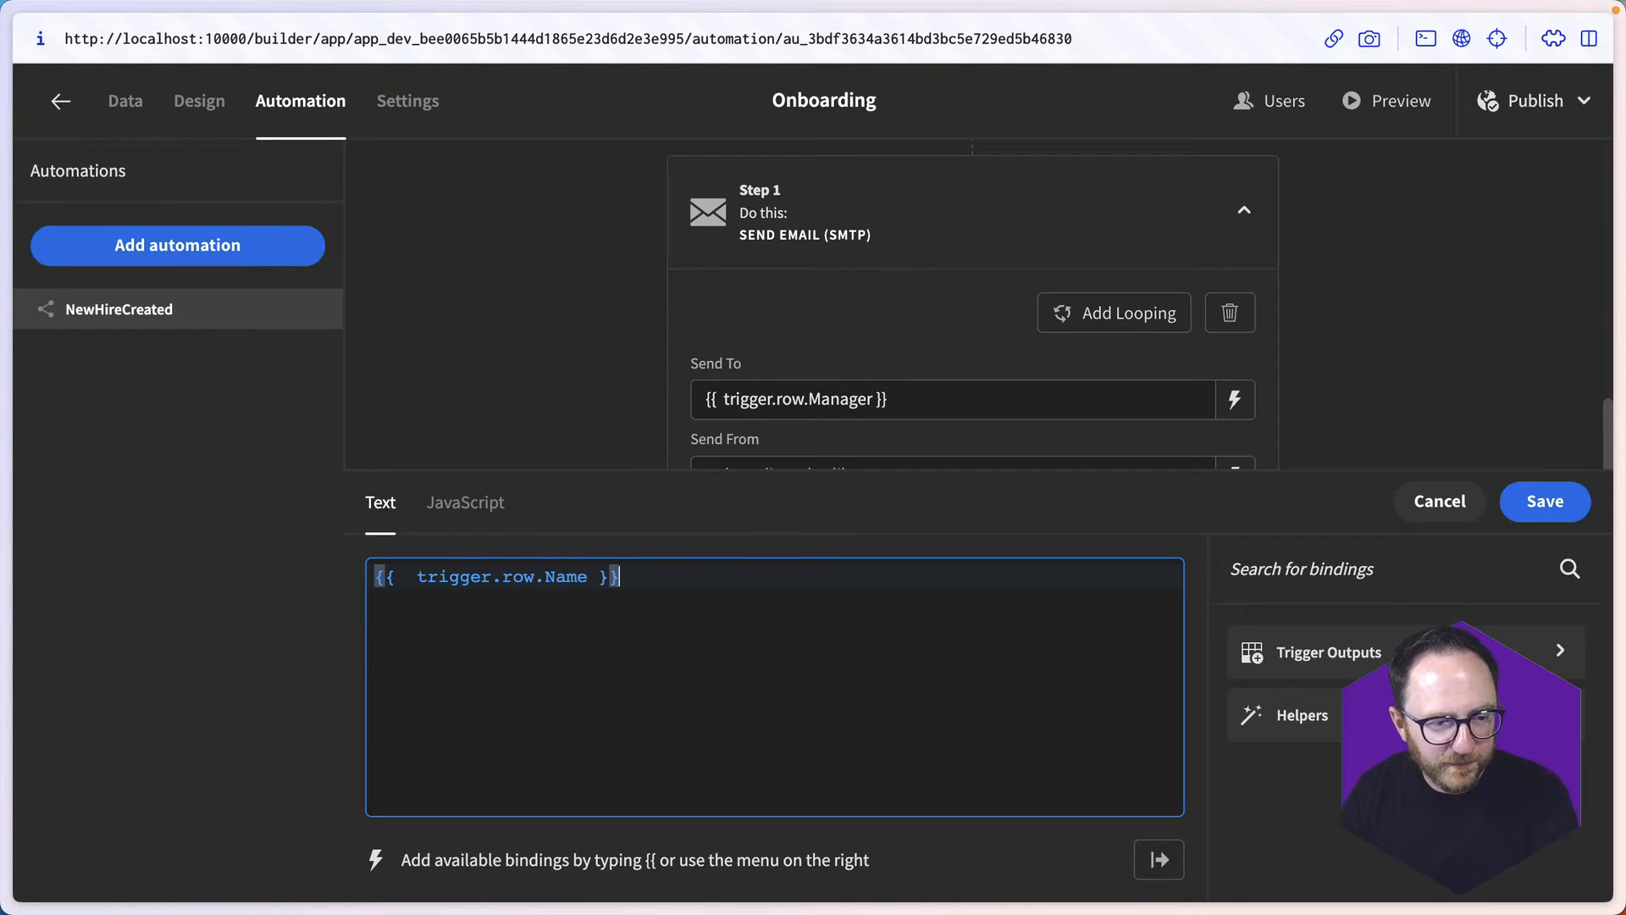
text(has been hired!)
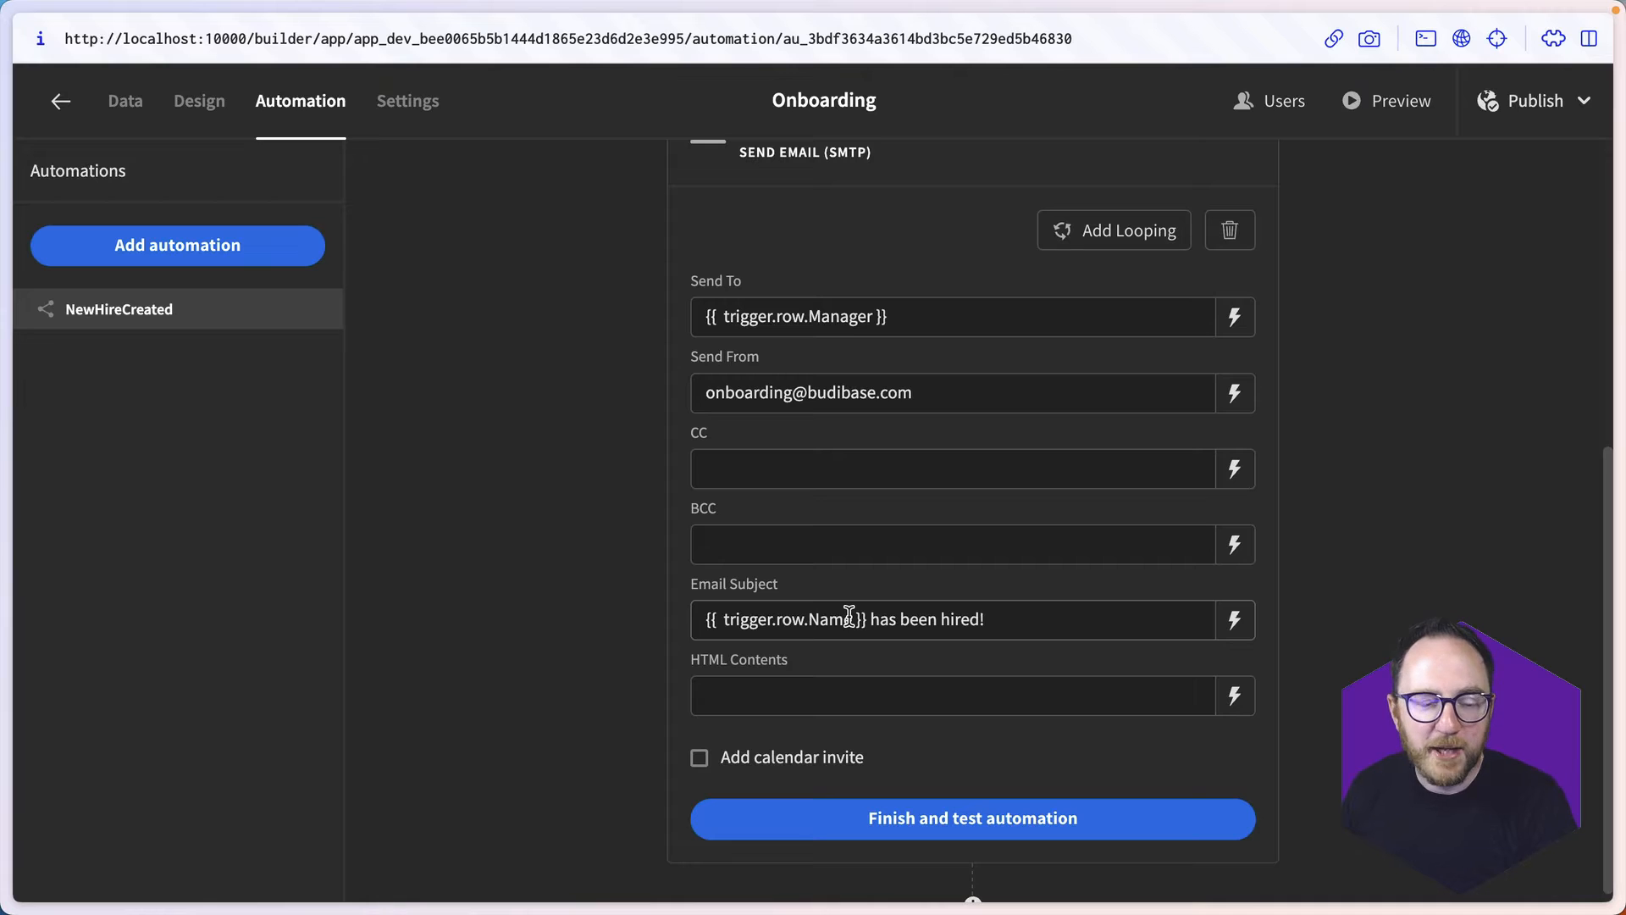
- Start the email's HTML Contents with the greeting paragraph "<p>Hi,</p>"
click(1234, 695)
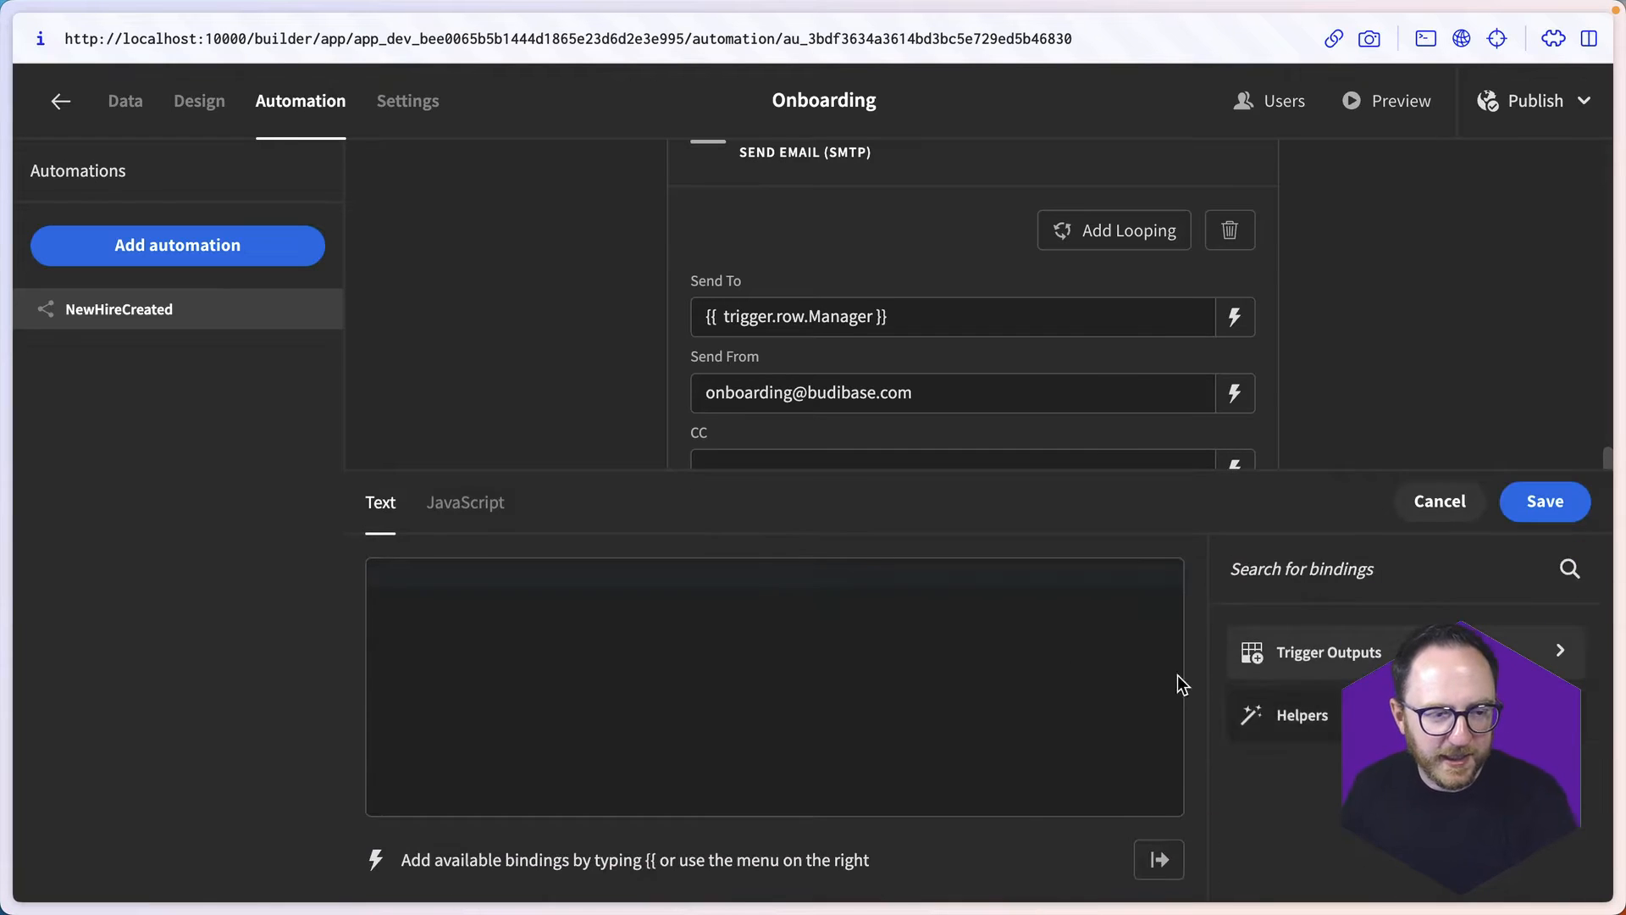
click(624, 669)
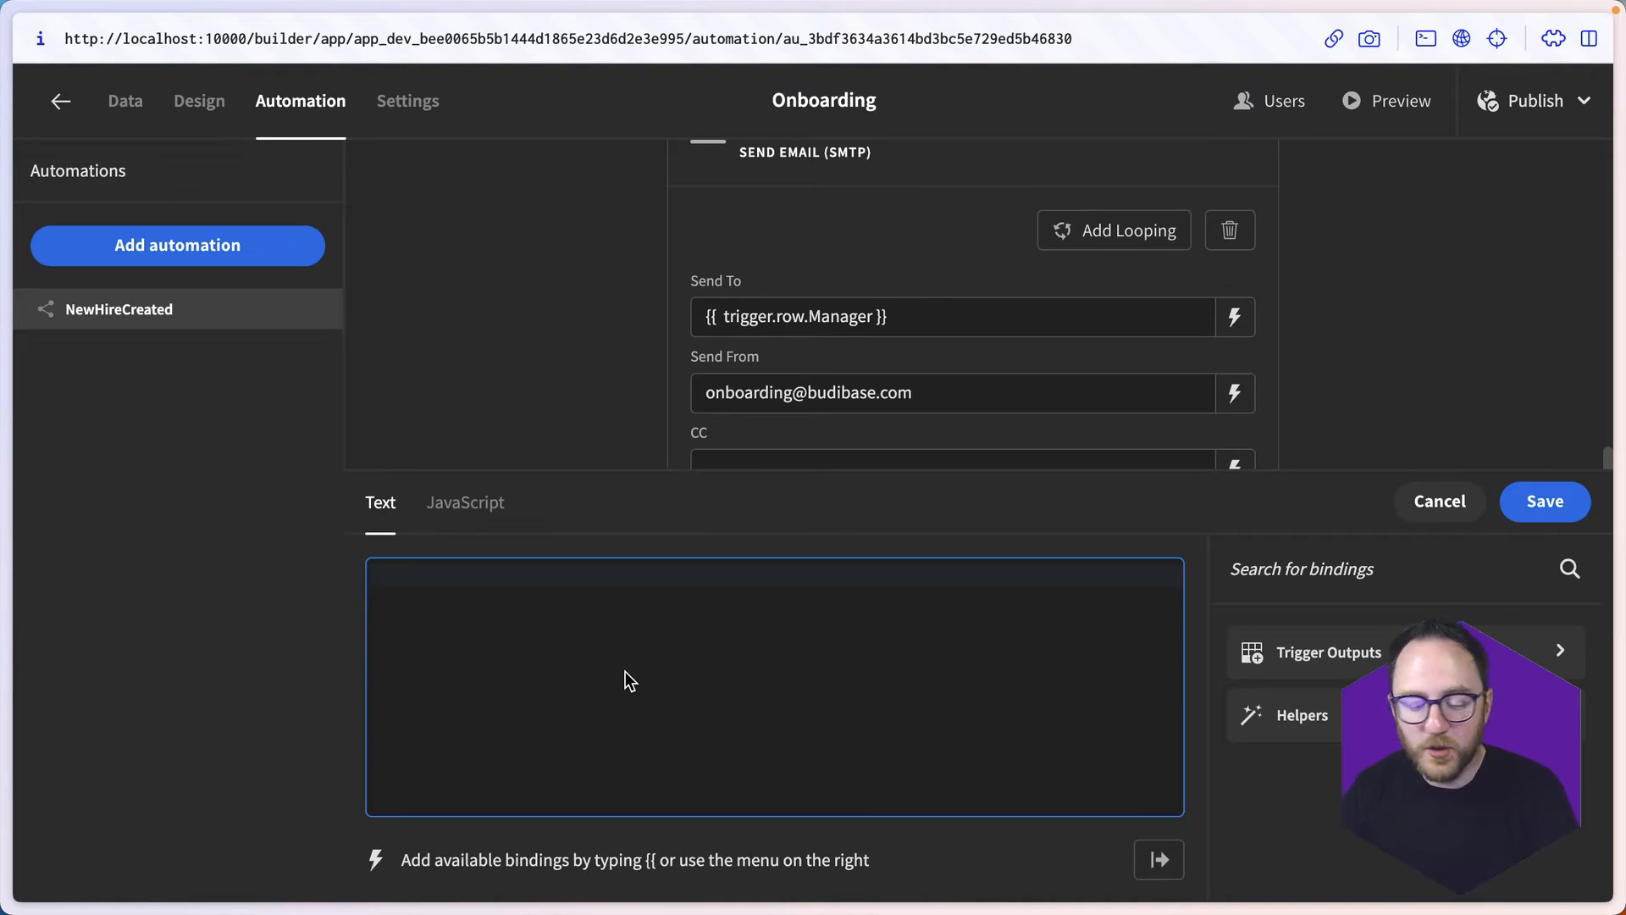
text(Hi,)
key(Return)
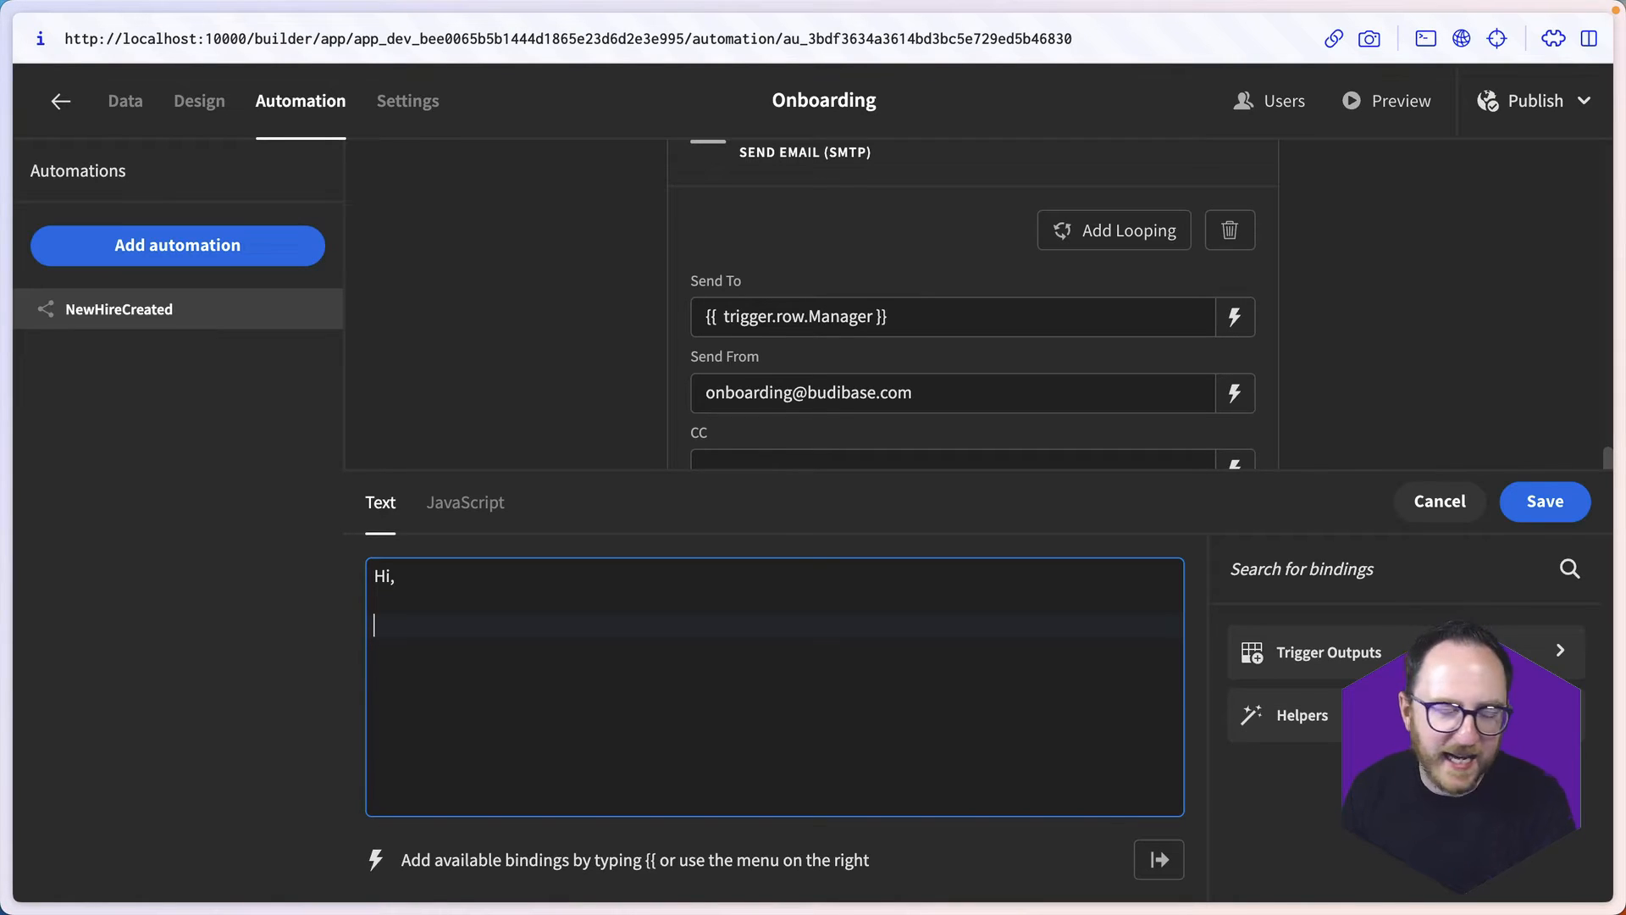
text(<p)
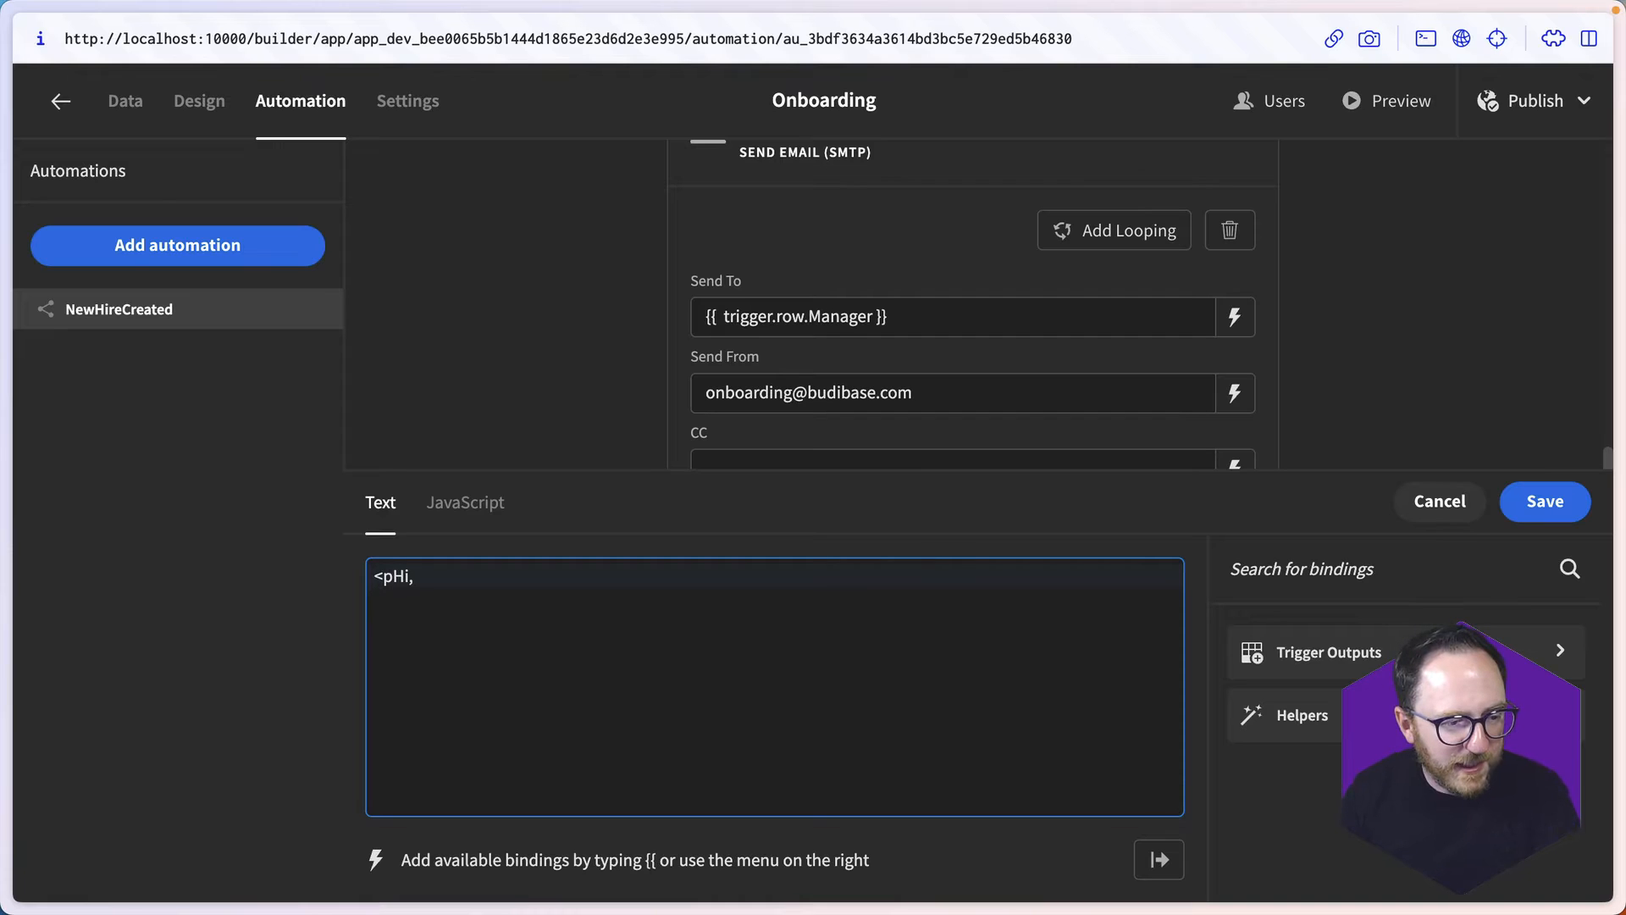
text(>)
key(End)
text(</p>)
key(Down)
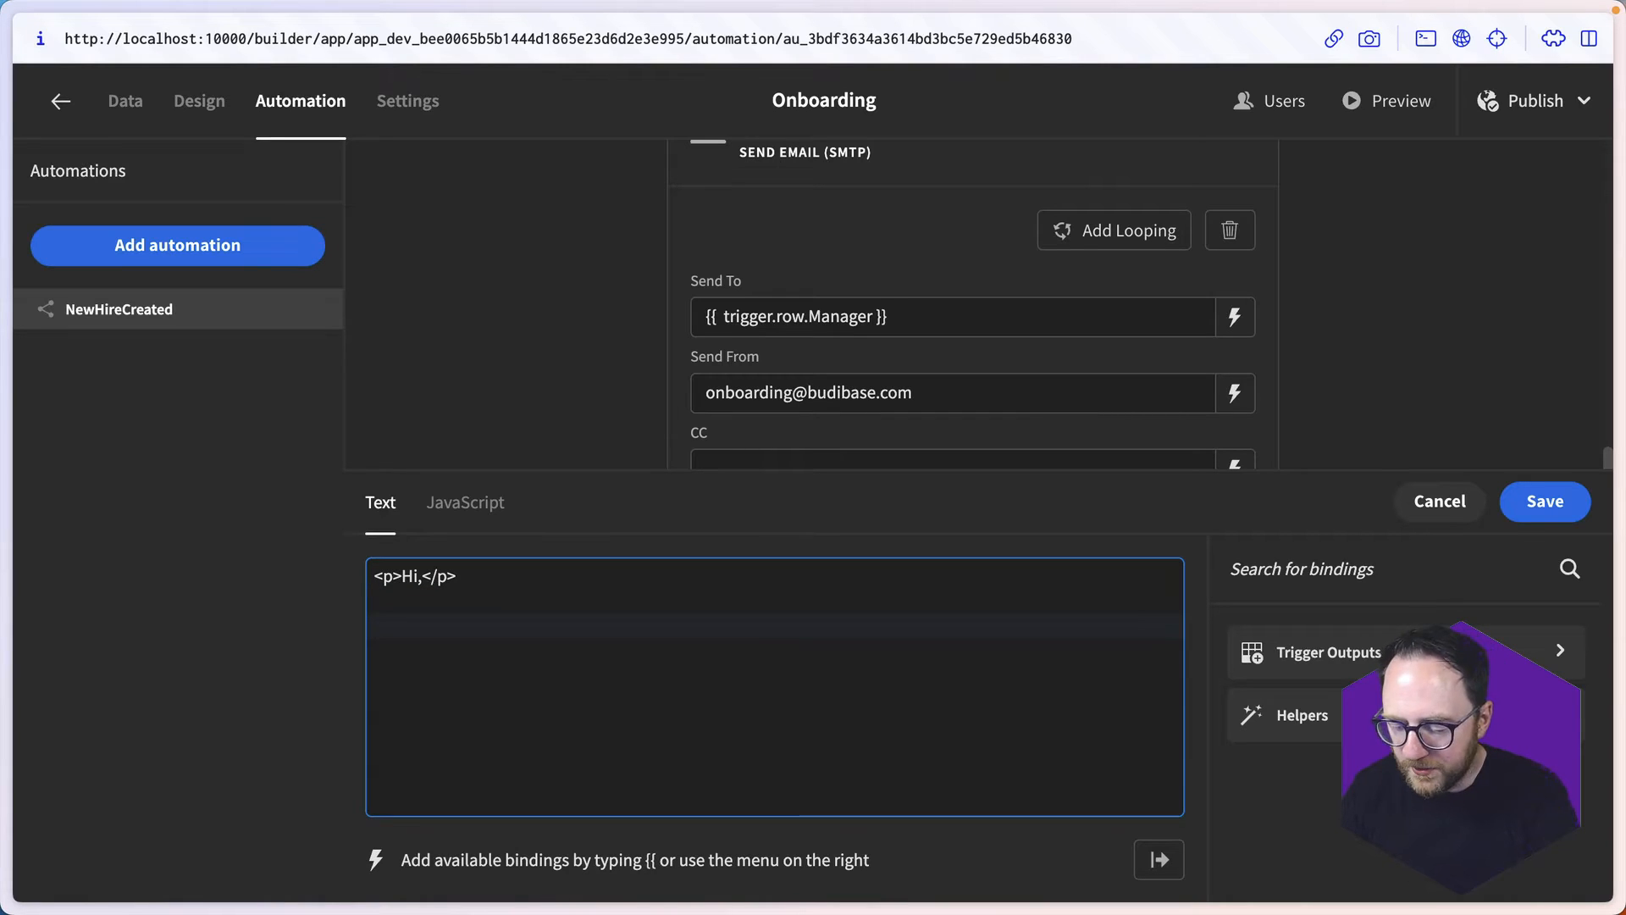
- Begin a second HTML paragraph reading "<p>{{ trigger.row.Name }} has been hired and you are their manager"
text(<p>)
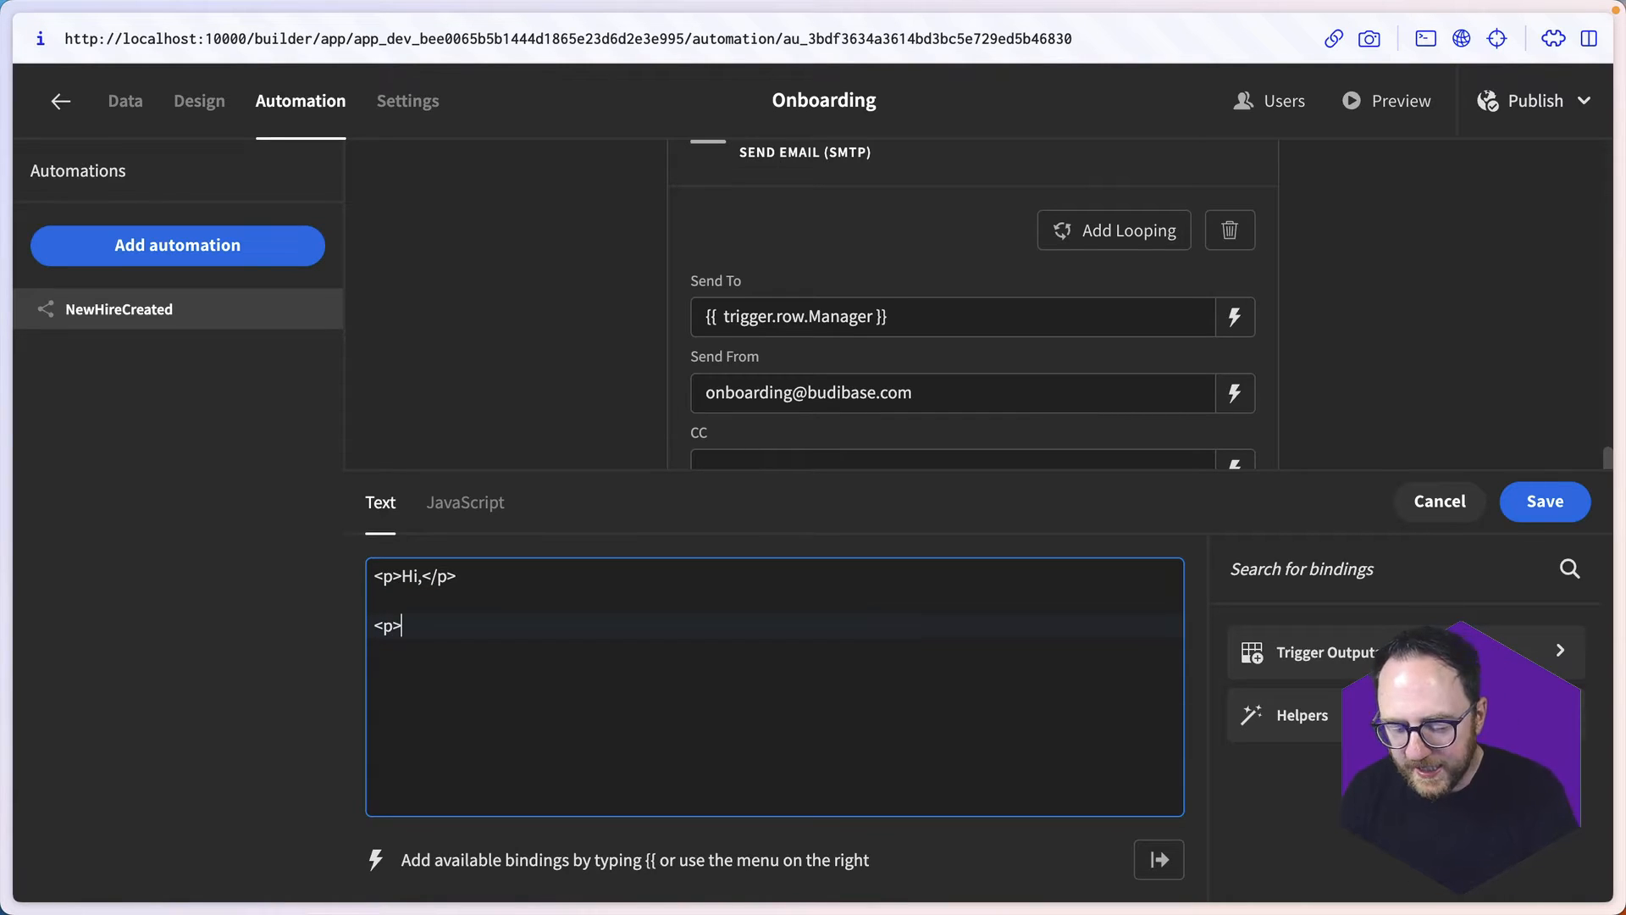
text({{ro)
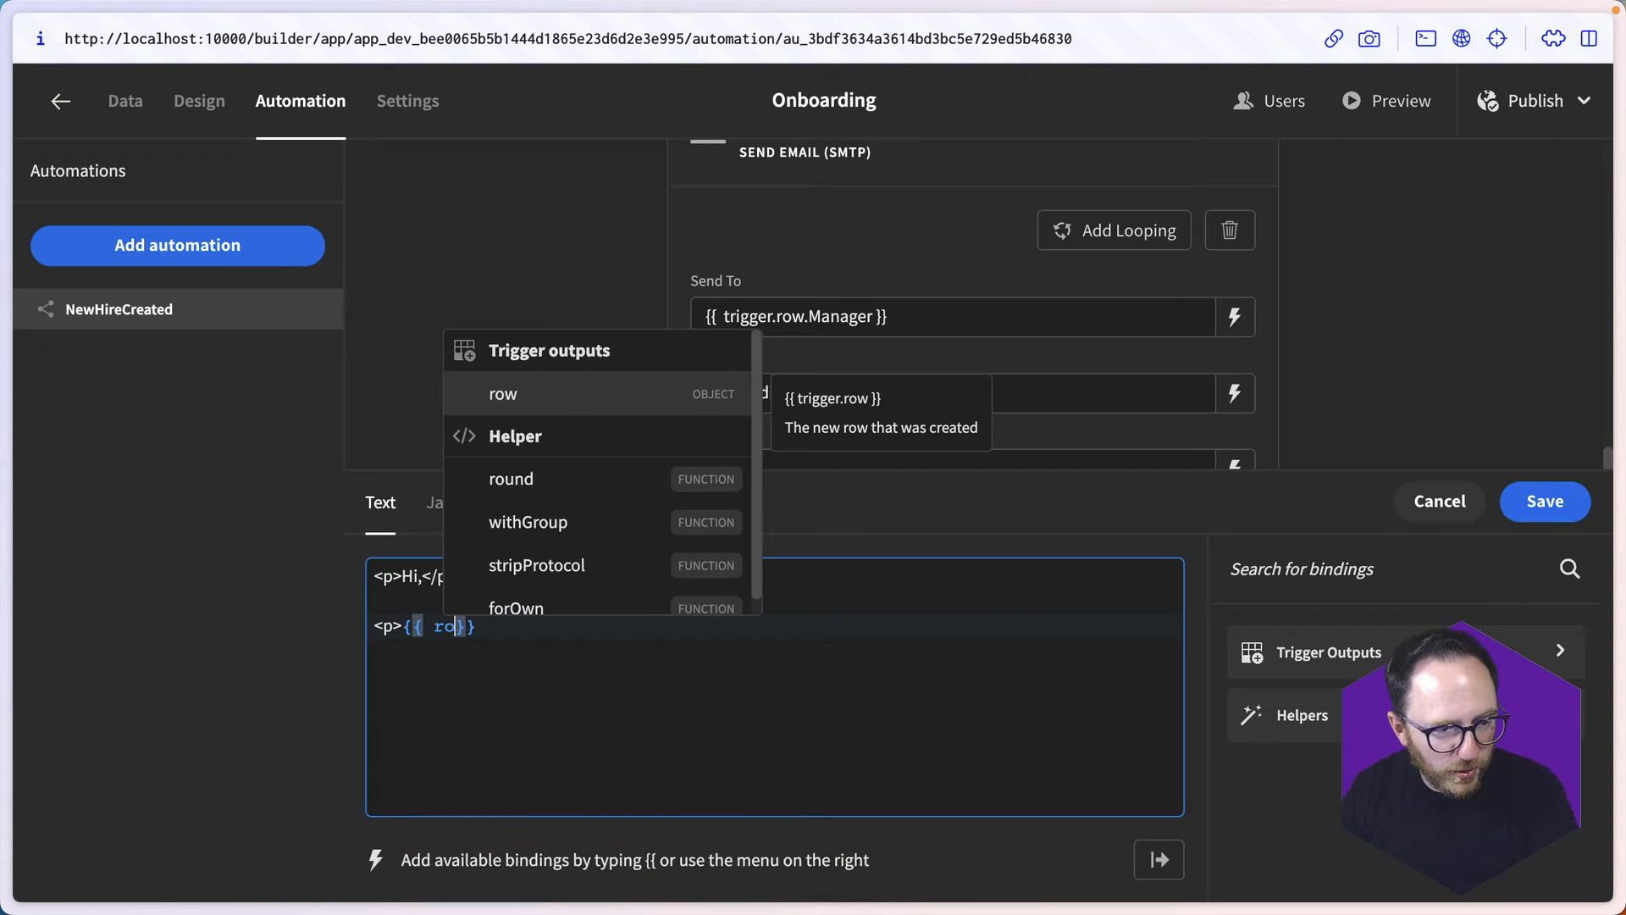
key(Return)
key(Left)
key(Left)
key(Left)
text(.Na)
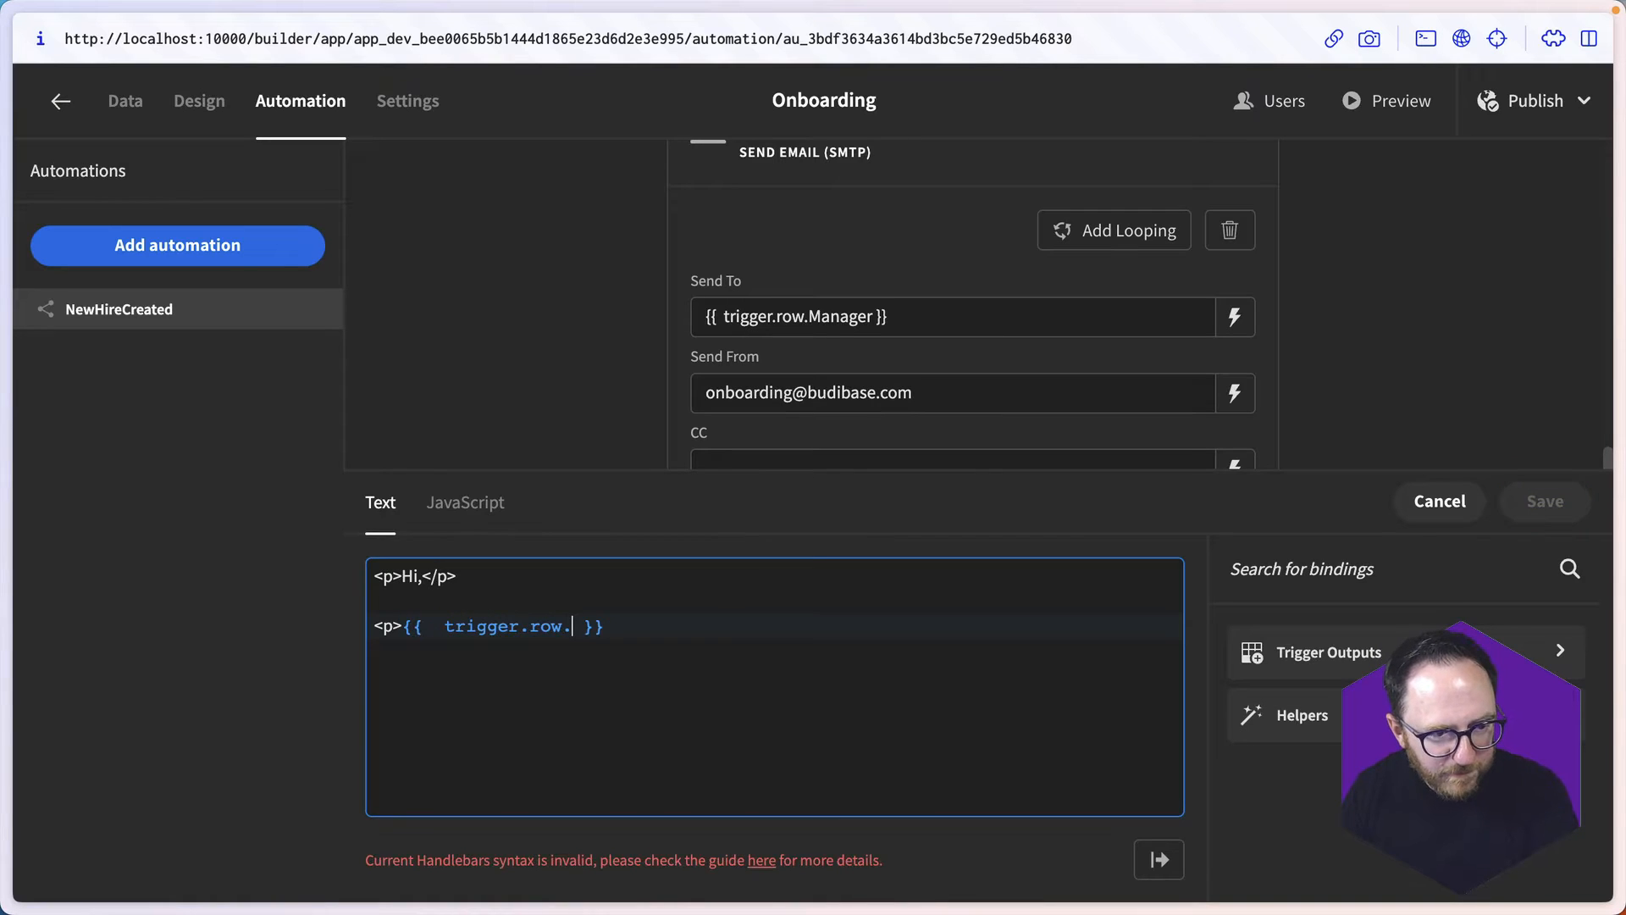
text(me)
key(End)
text(has be)
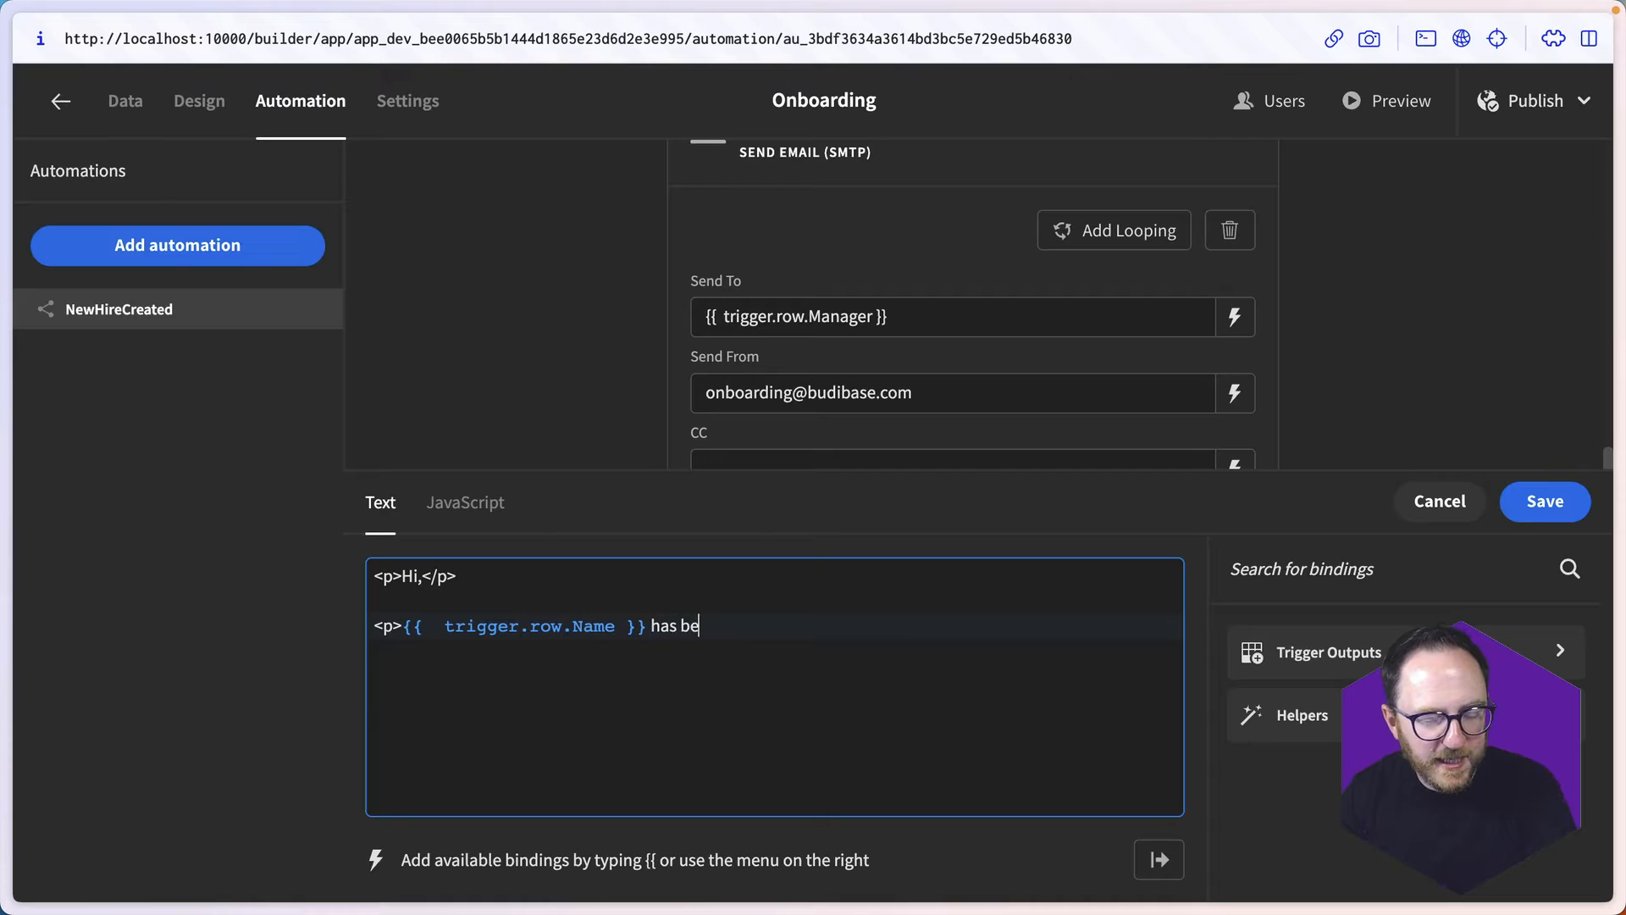
text(en hired and you )
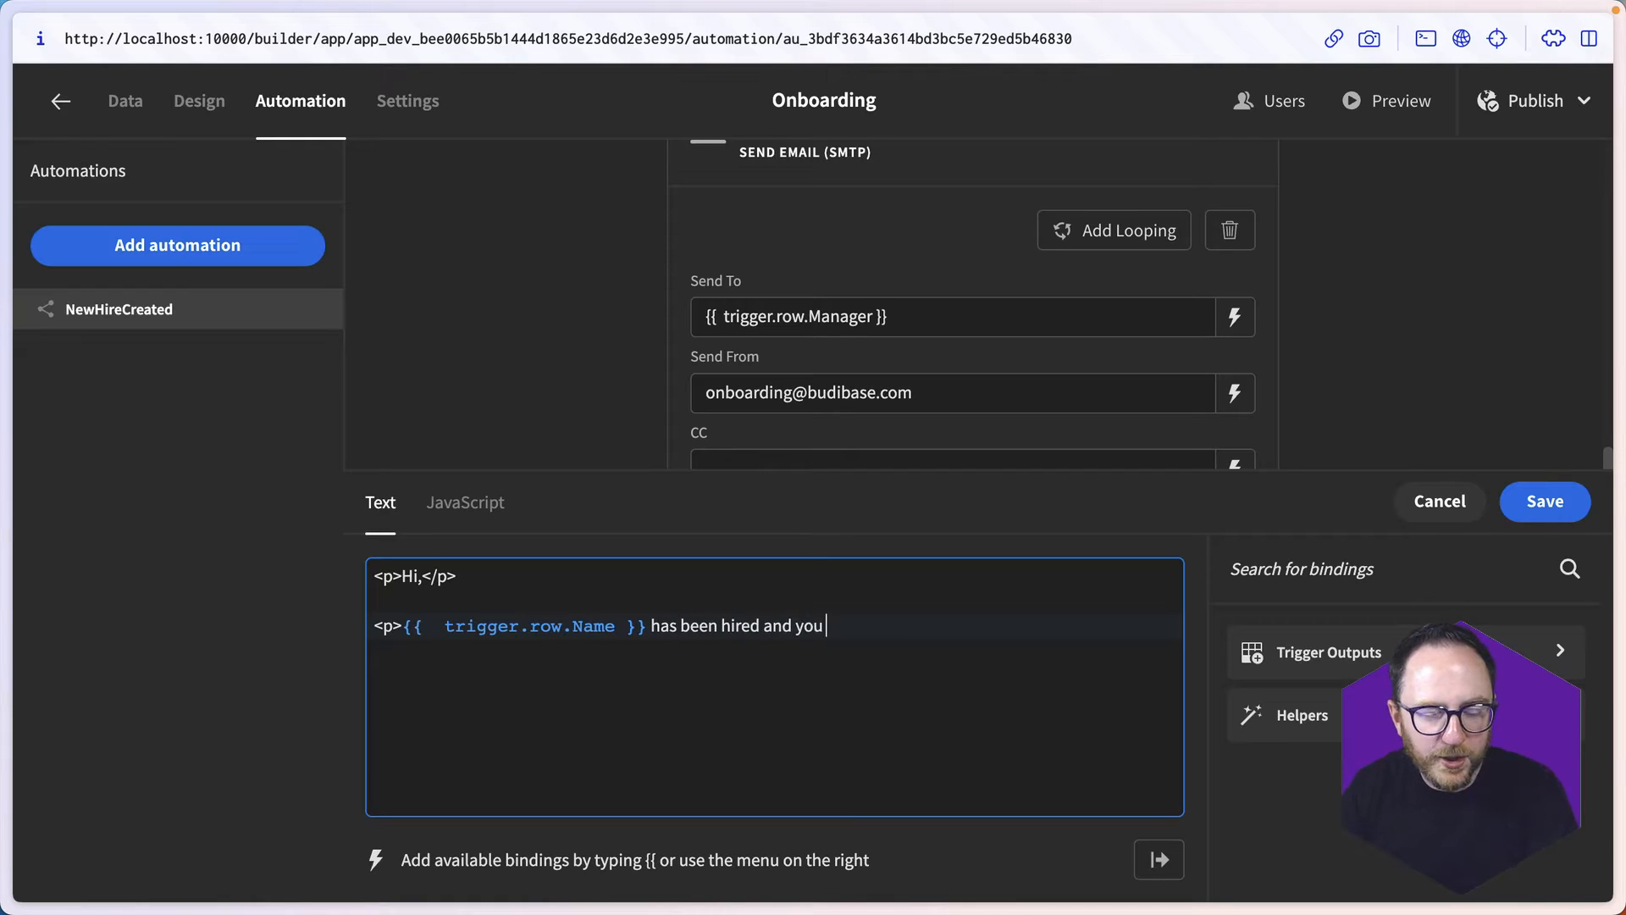
text(are their manager)
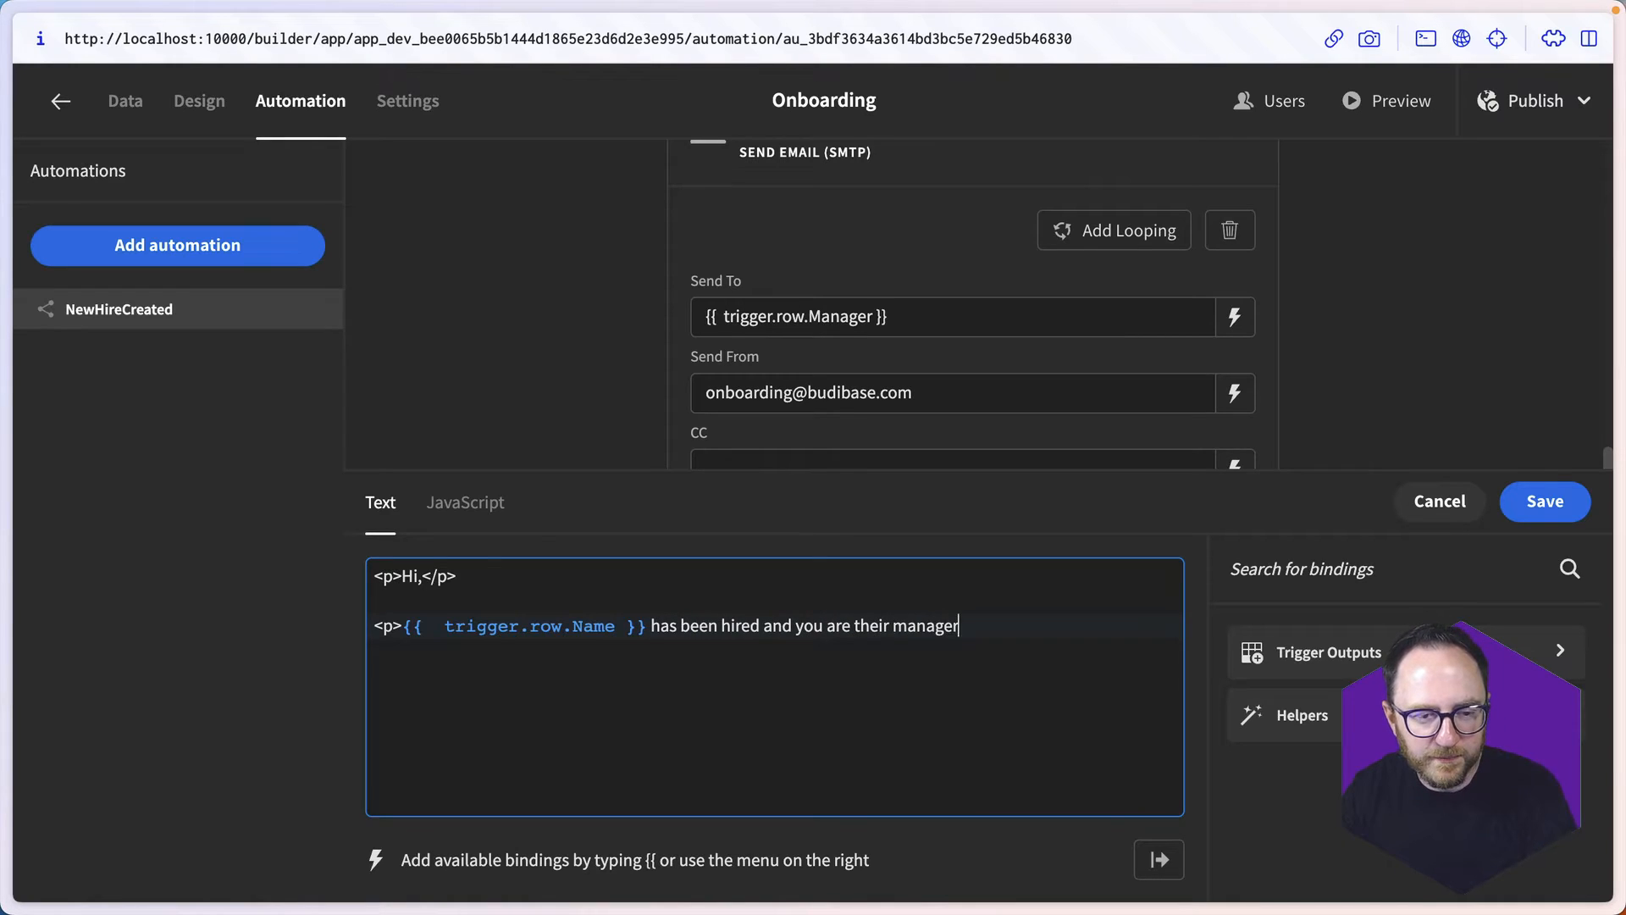
text(. Cong)
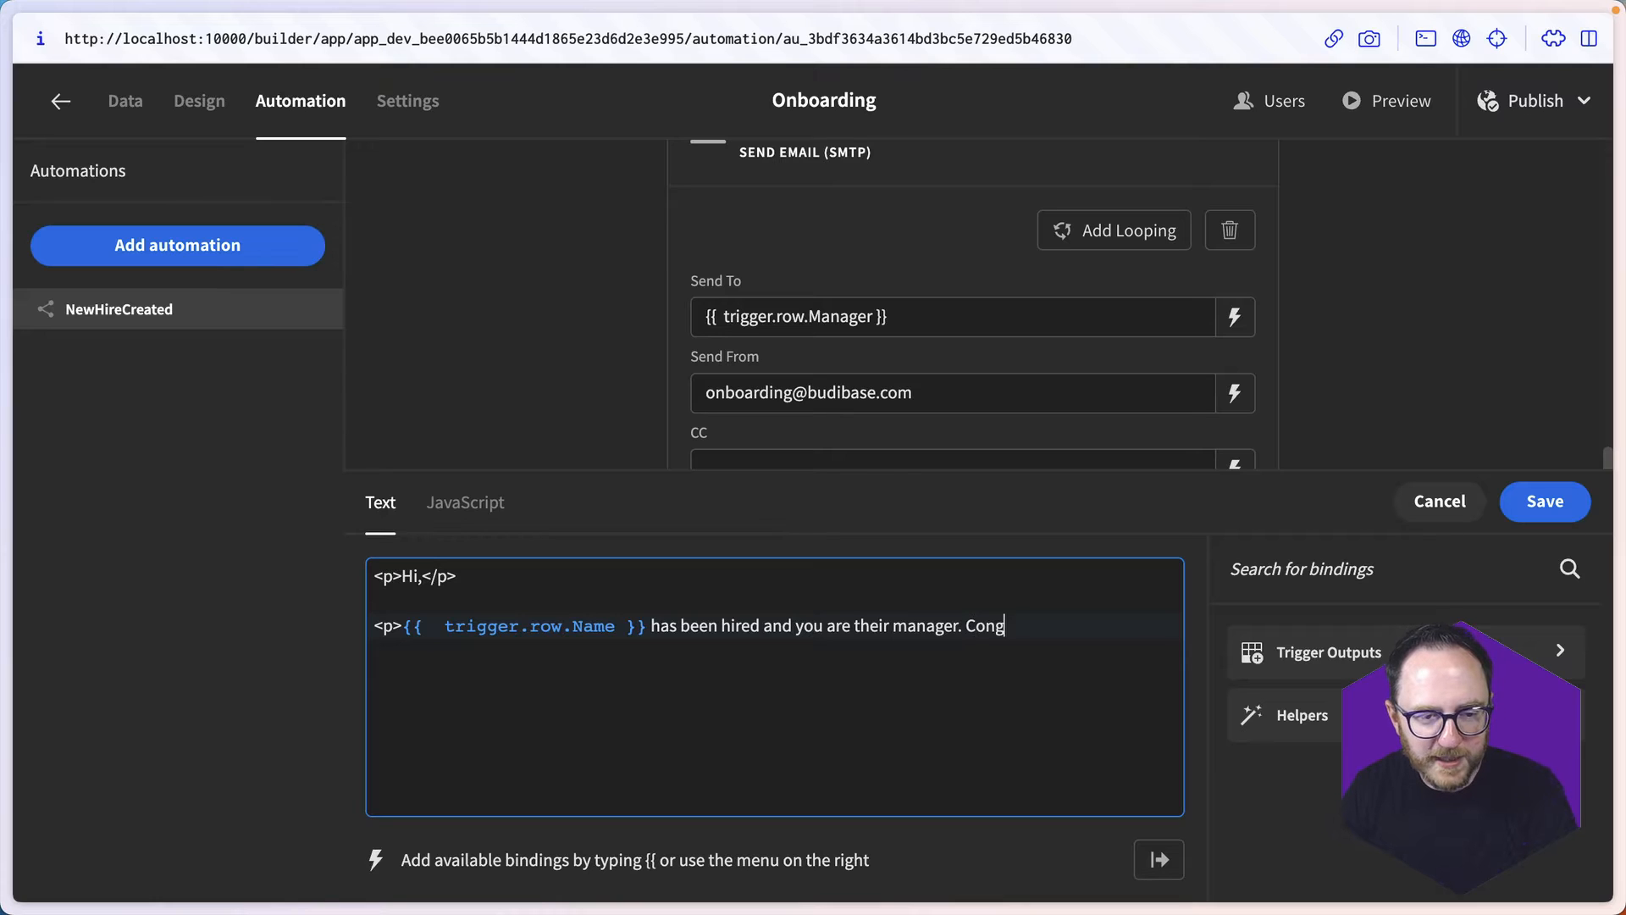
text(rats! There aer a)
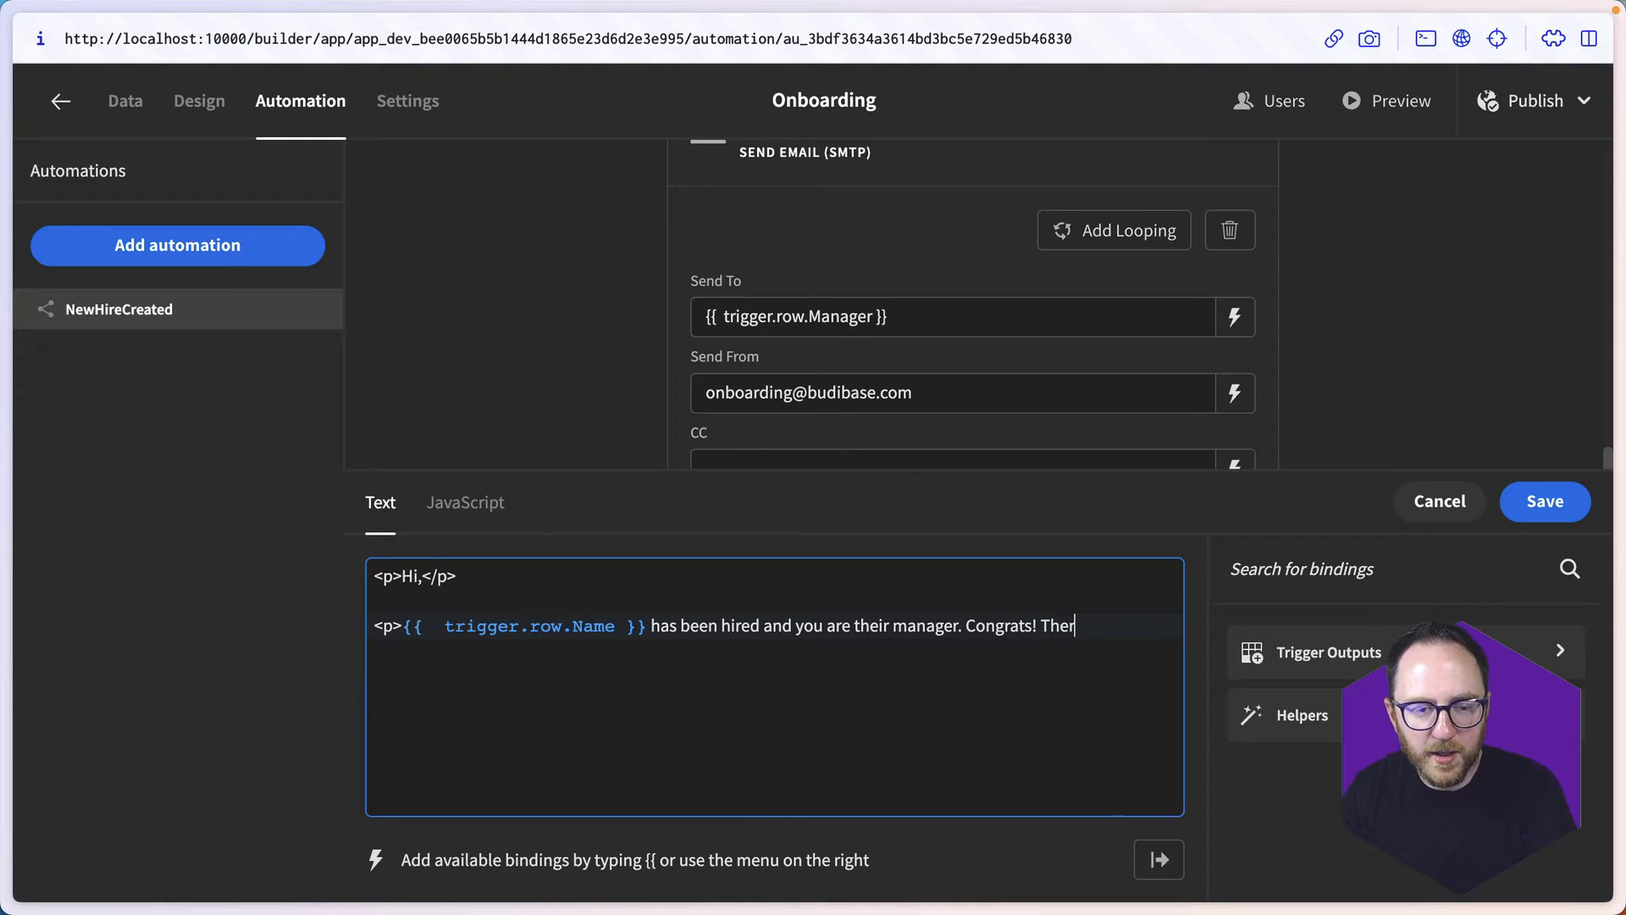
- Finish the second paragraph with ". Congrats! There are a few tasks that you'll need to do before they start. Here they are: </p>"
key(BackSpace)
key(BackSpace)
key(BackSpace)
key(BackSpace)
key(BackSpace)
text(re)
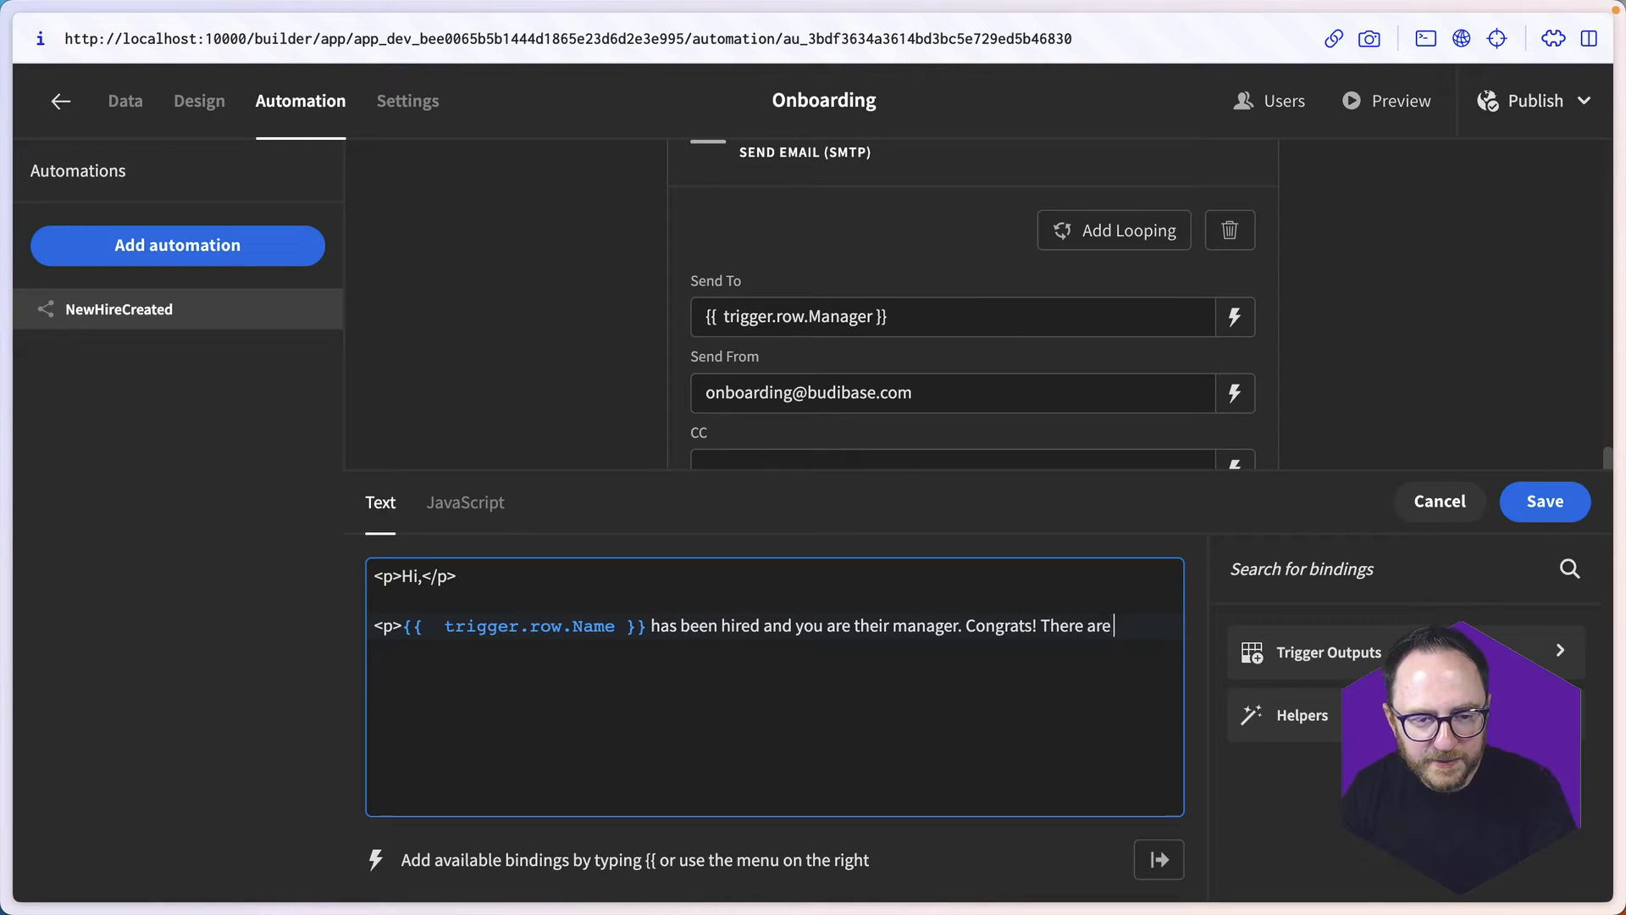
text( a few tasks that)
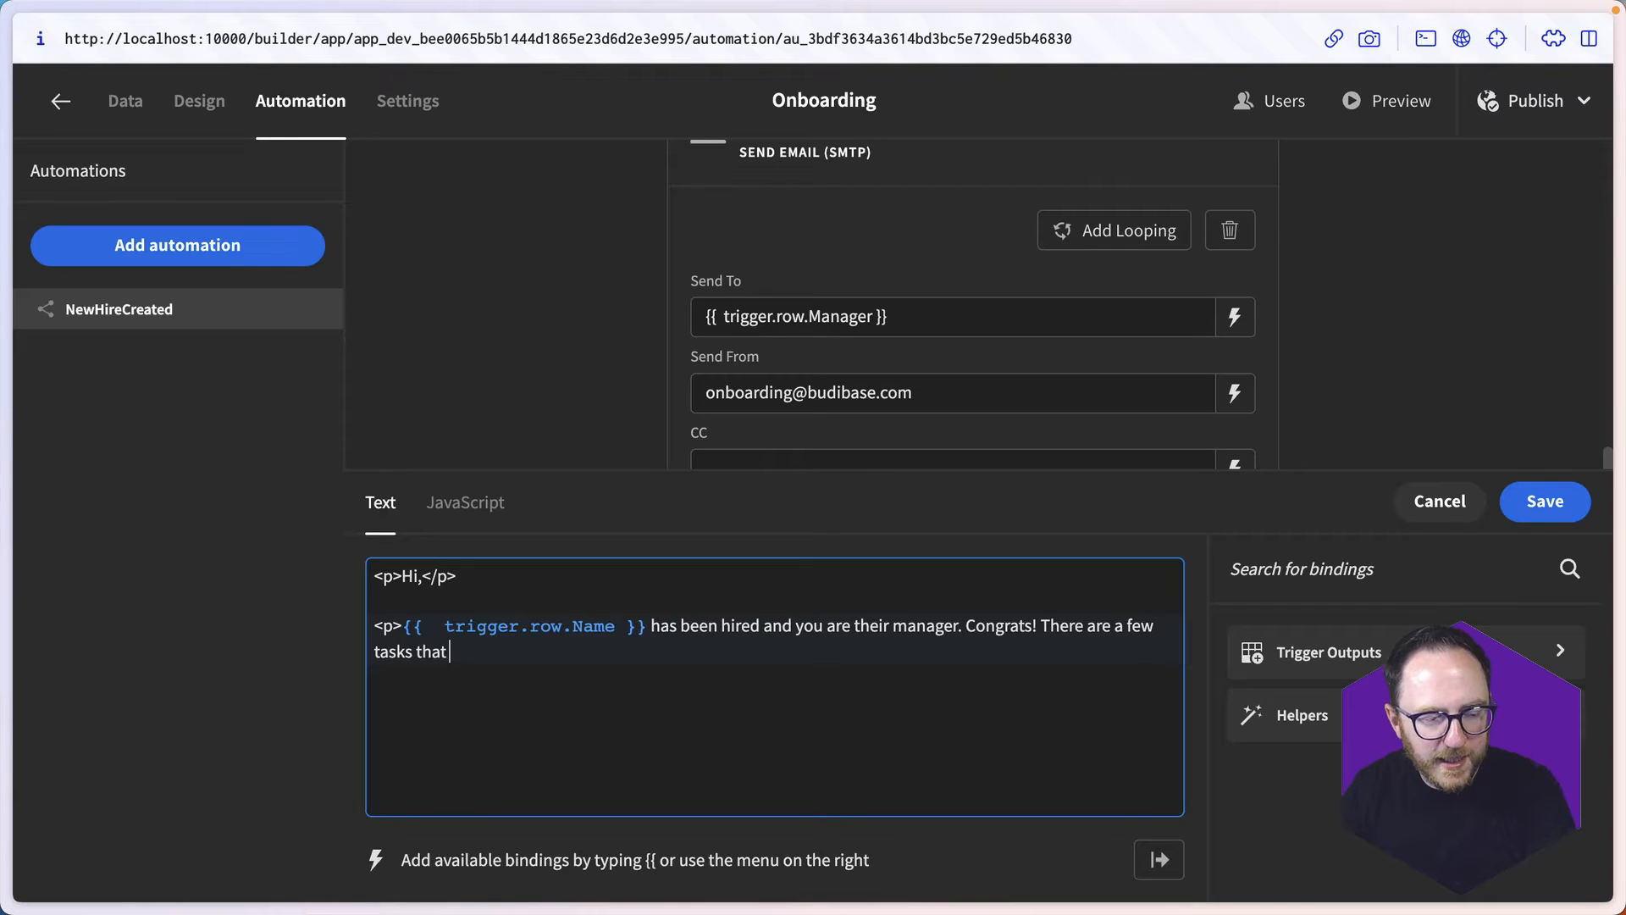
text( you'll need to )
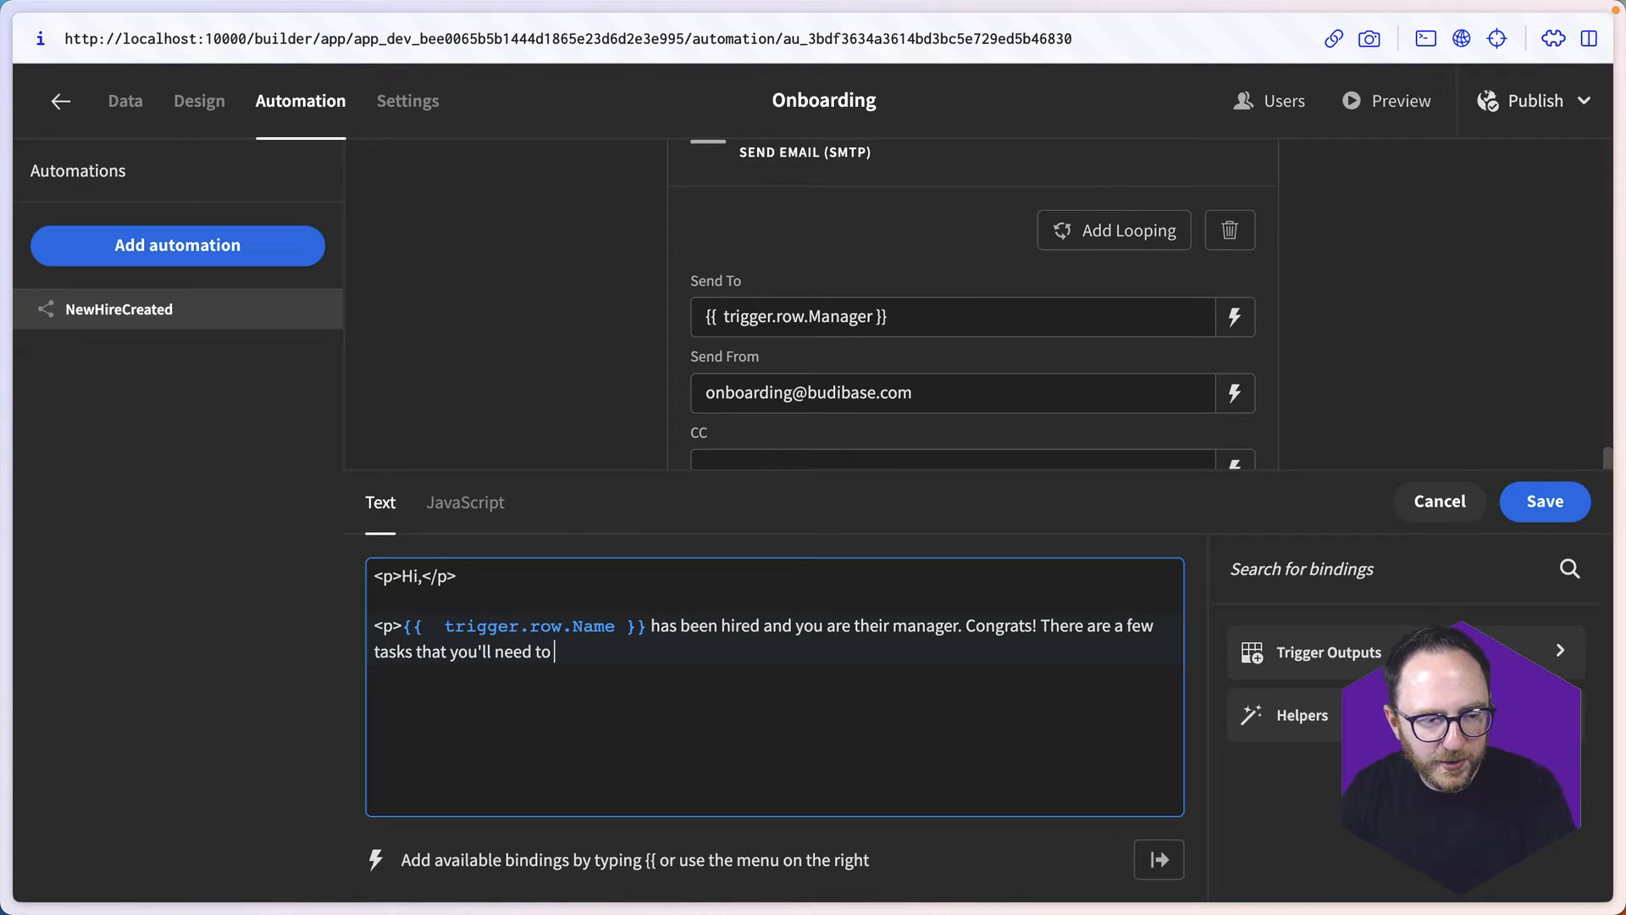
text(do before they)
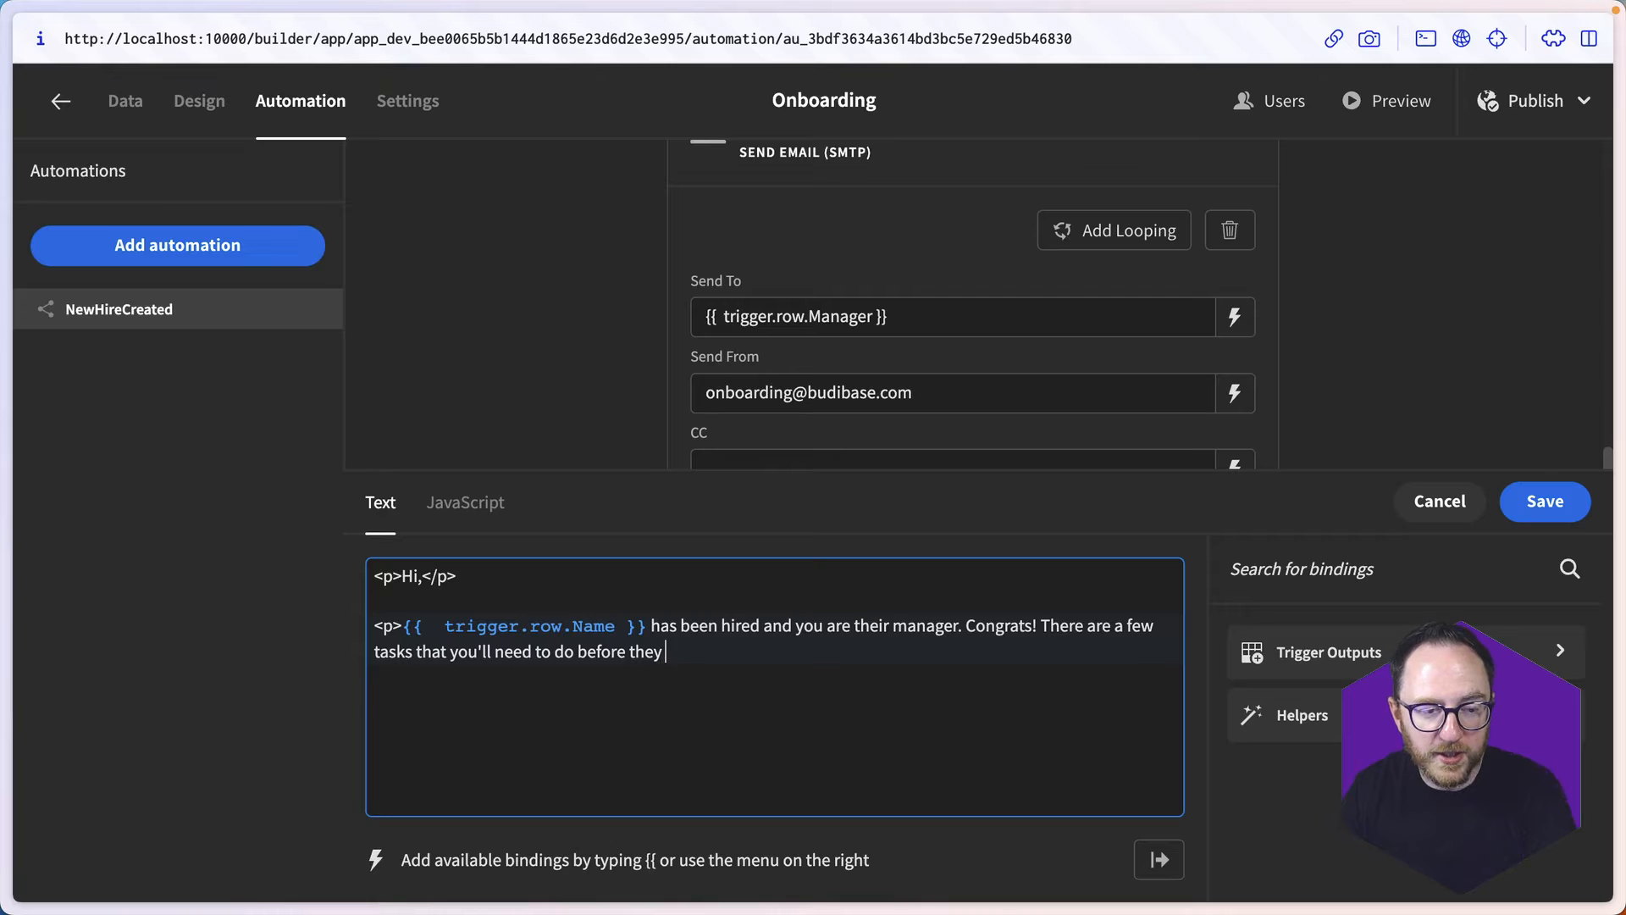
text( start. Here they are: <./)
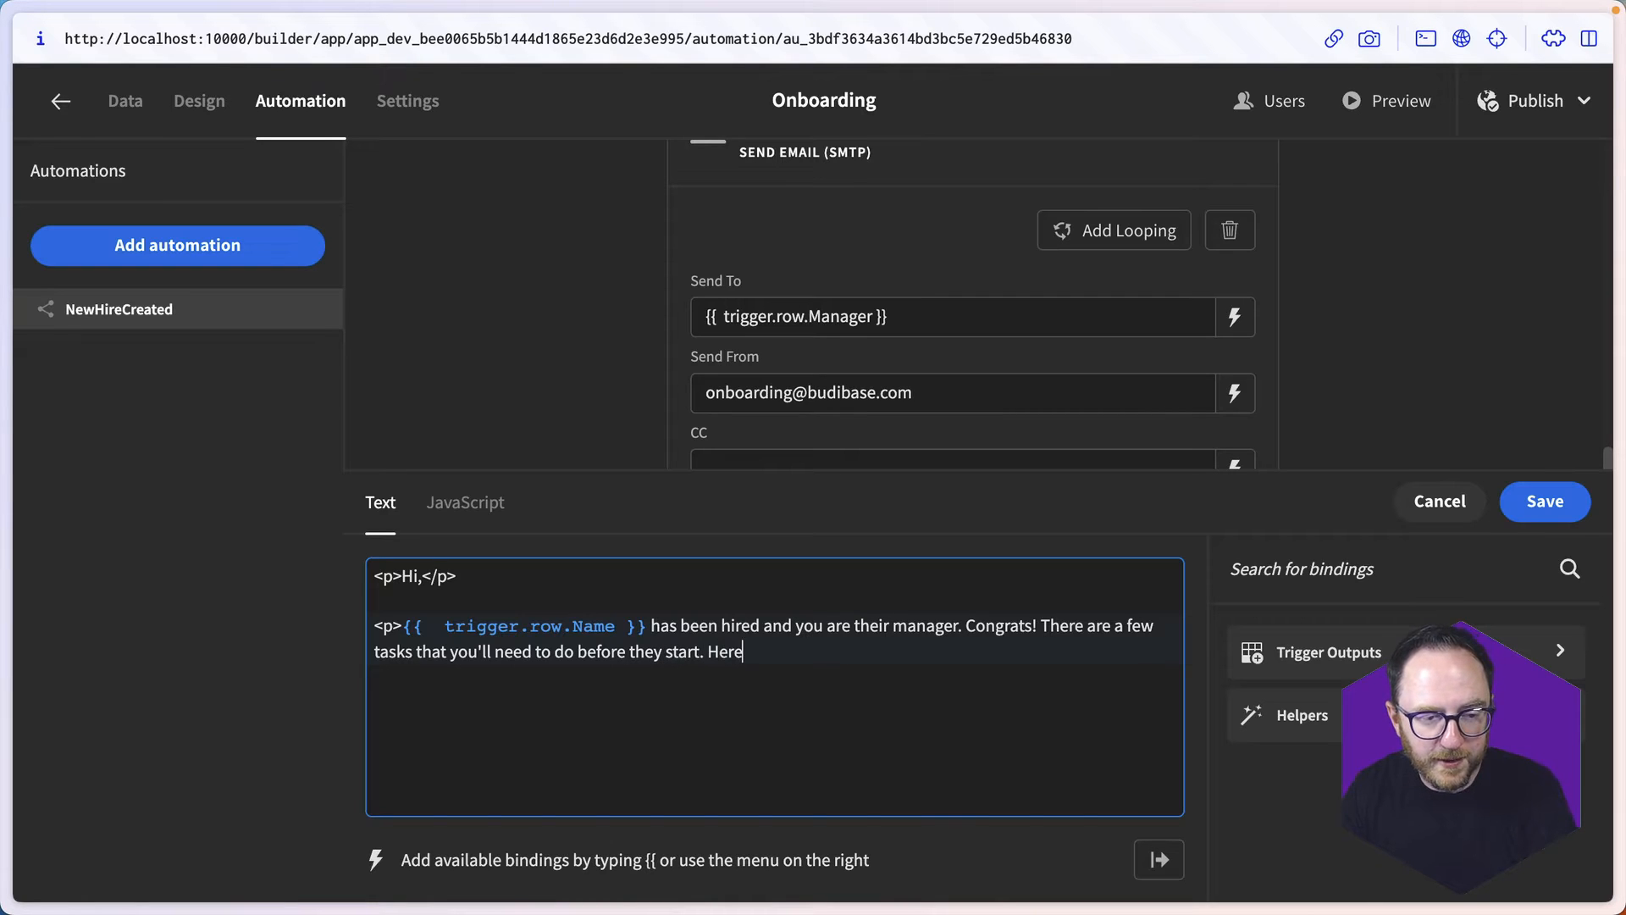
key(BackSpace)
key(BackSpace)
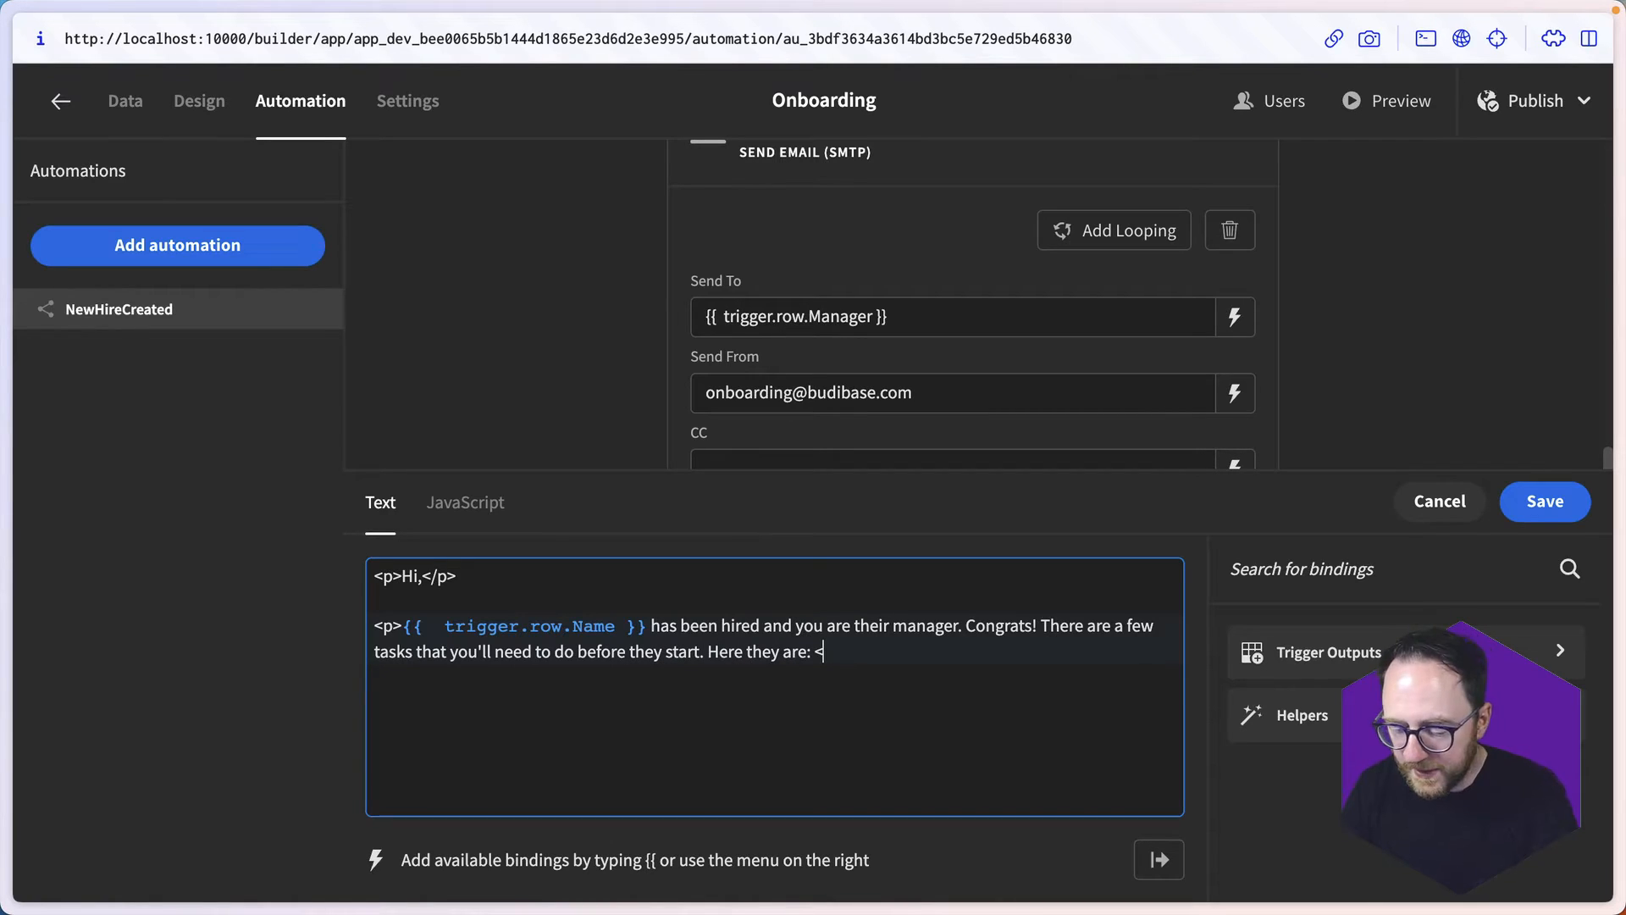
- Open a <ul> list below the paragraph and add the first <li> item, "Email the company to let them know"
text(<ui)
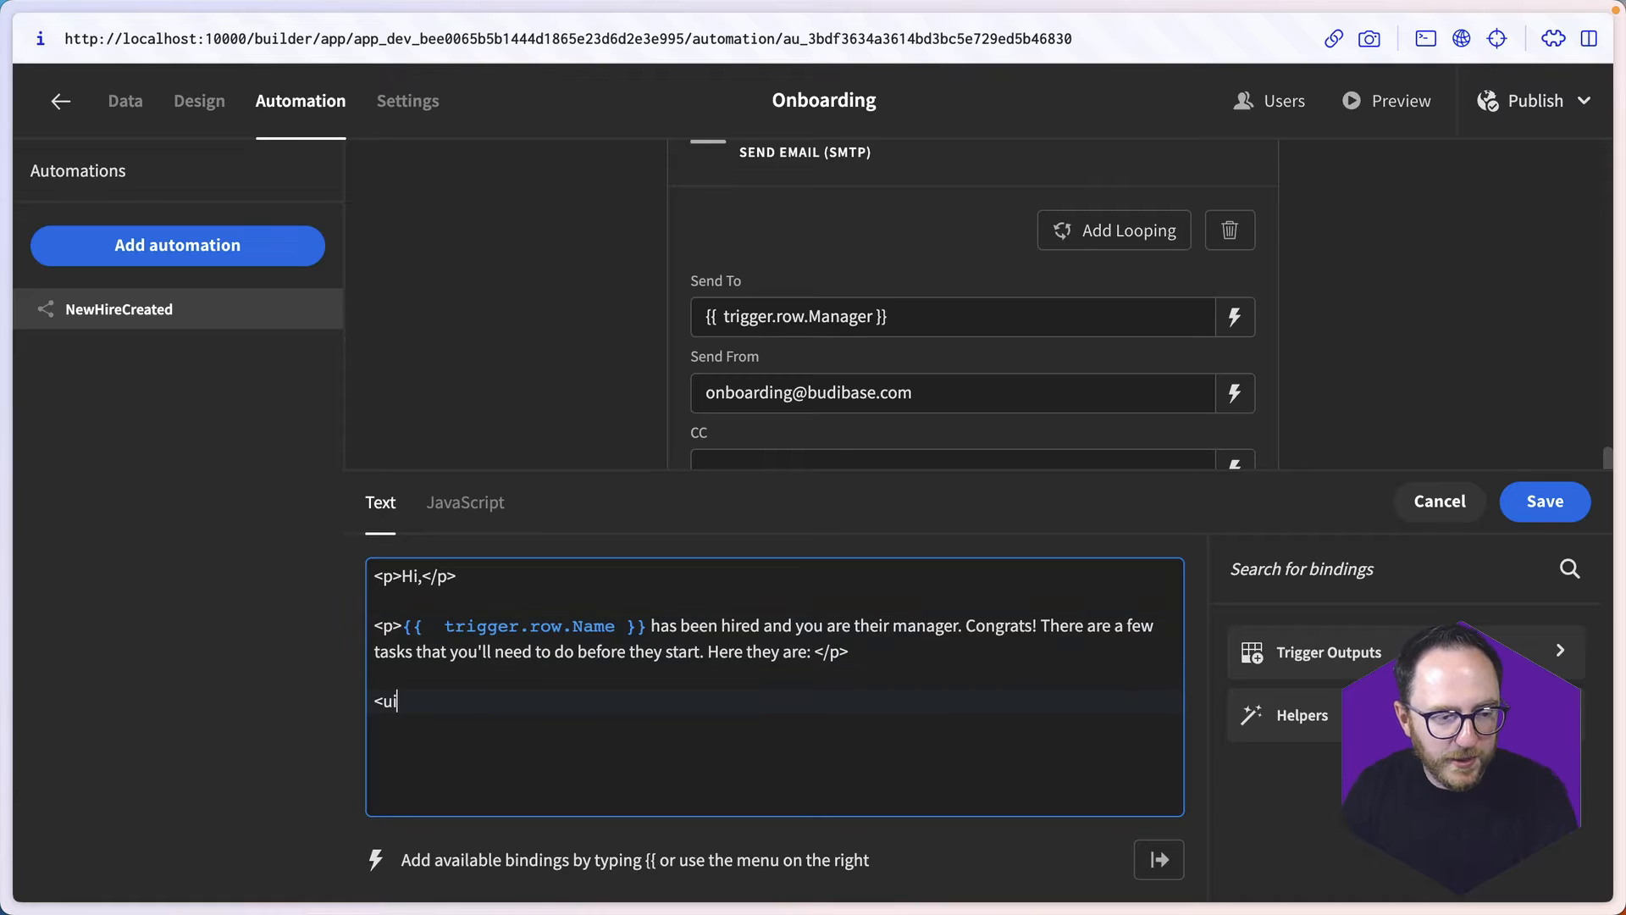
text(<li)
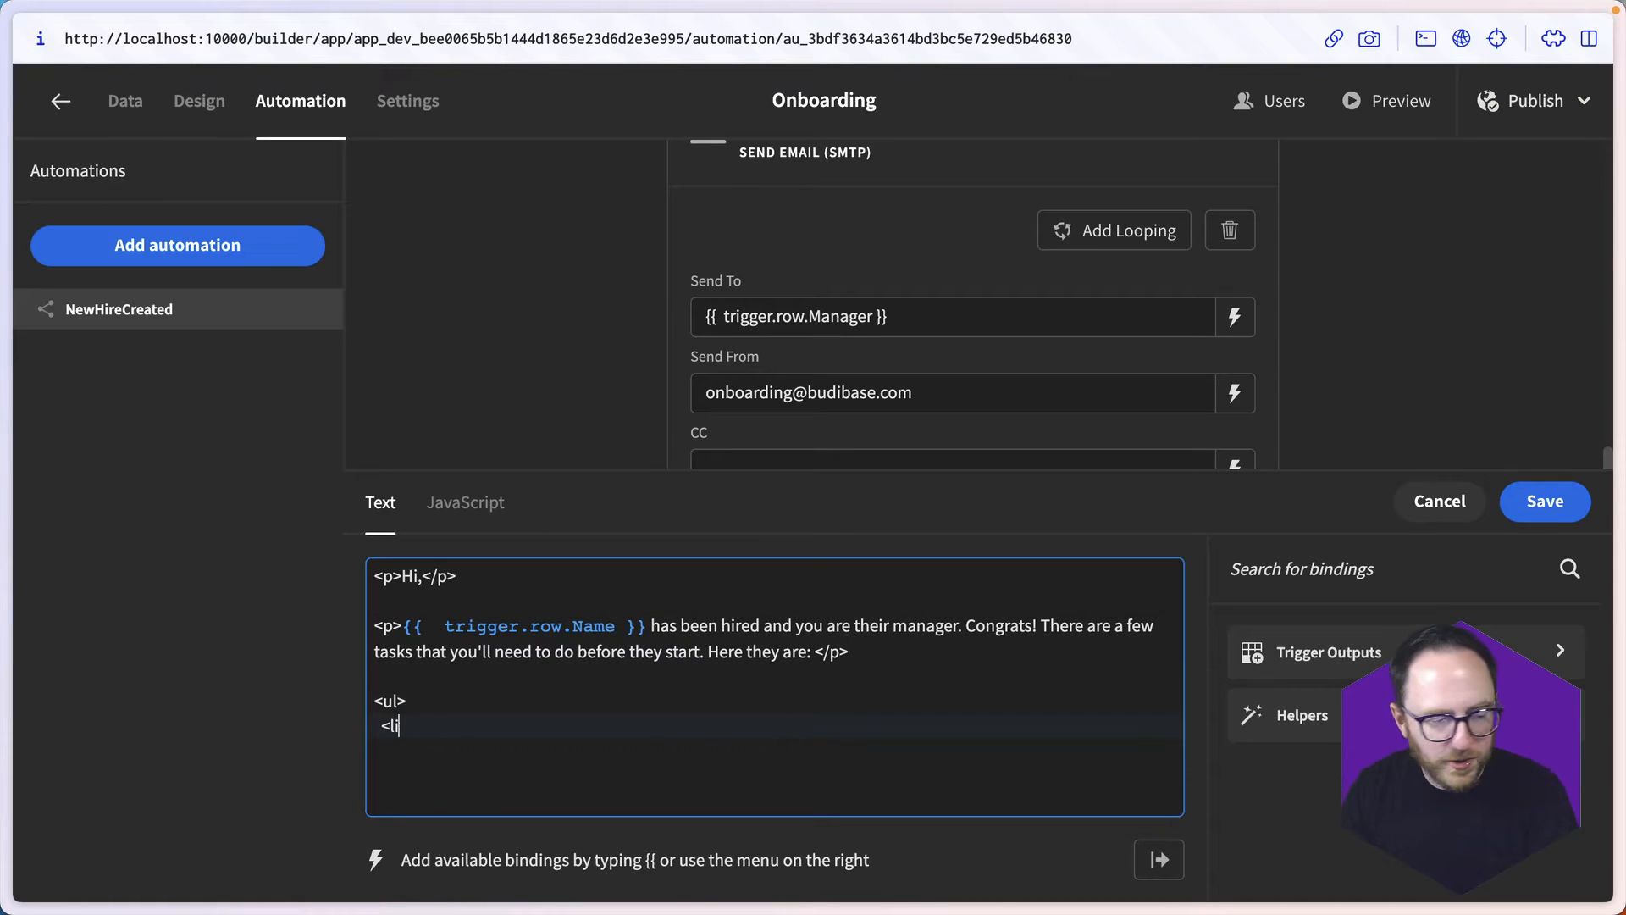
text(>Email the comapny)
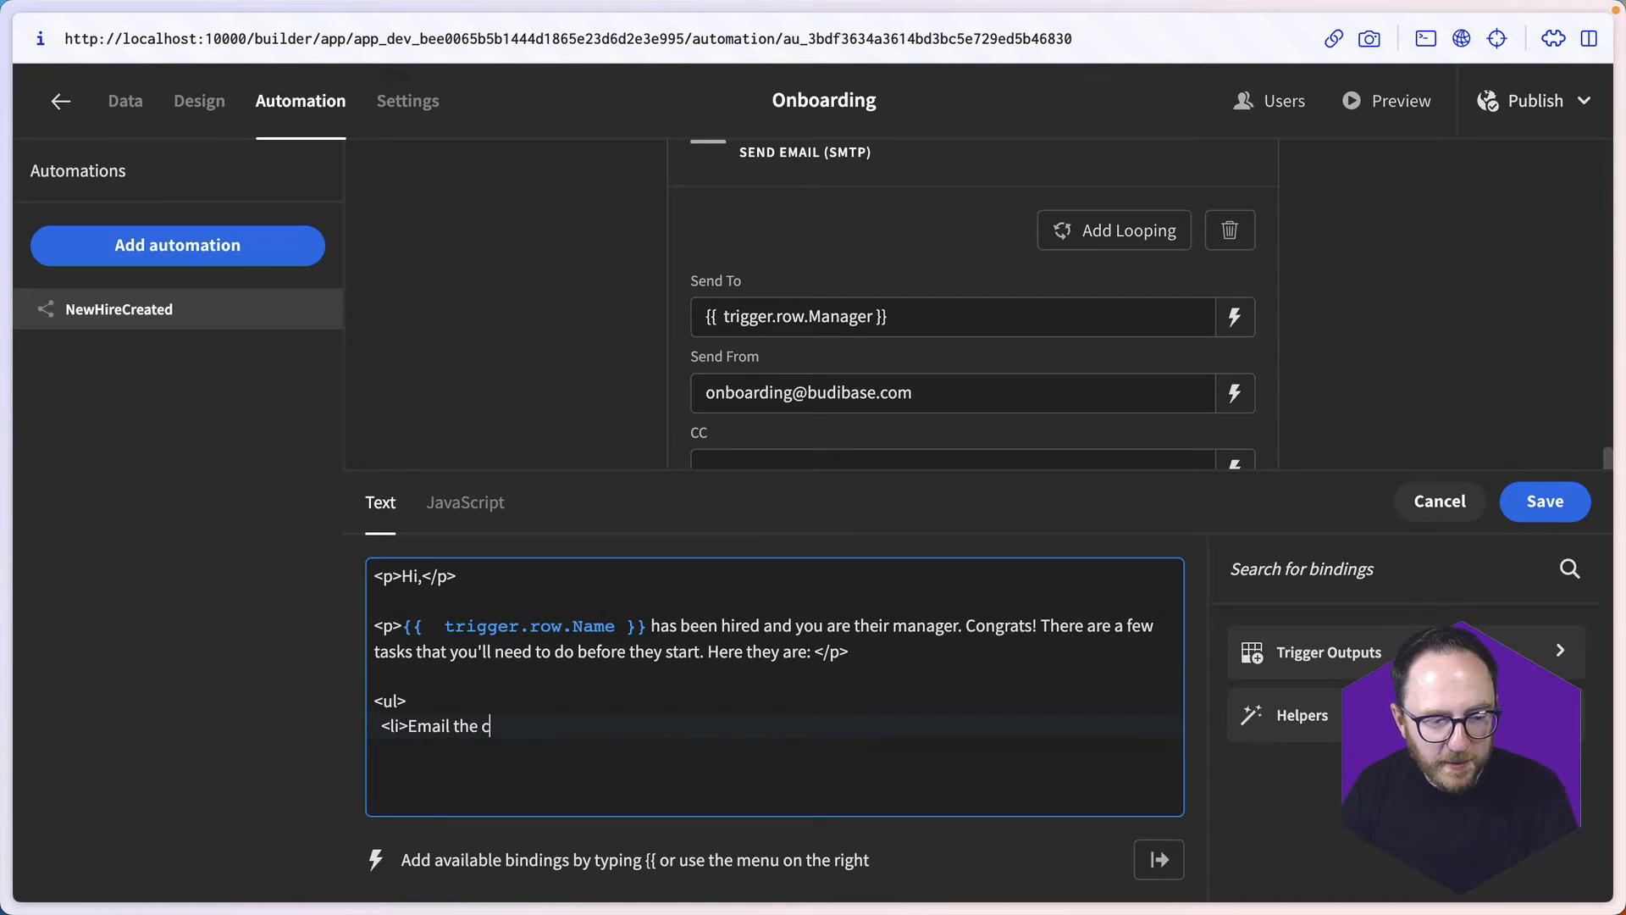
key(BackSpace)
key(BackSpace)
key(BackSpace)
key(BackSpace)
text(pa)
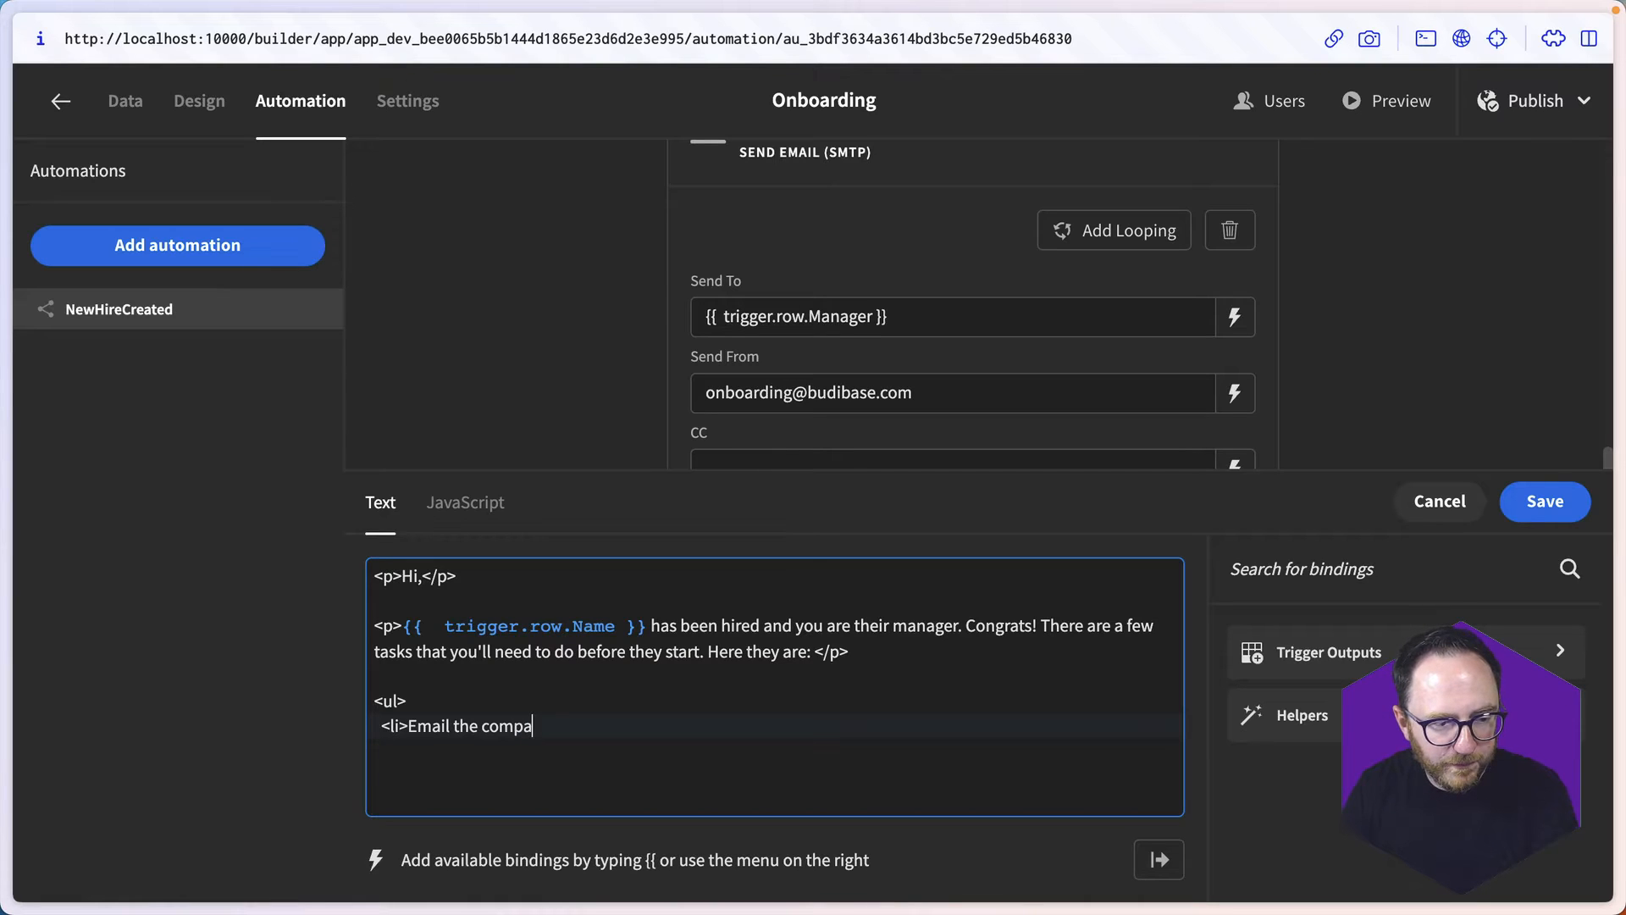
text(ny to let them know</li>)
- Add a second <li> item reading "Schedule the first day meetings" to the task list
key(Return)
text(<li>Sc)
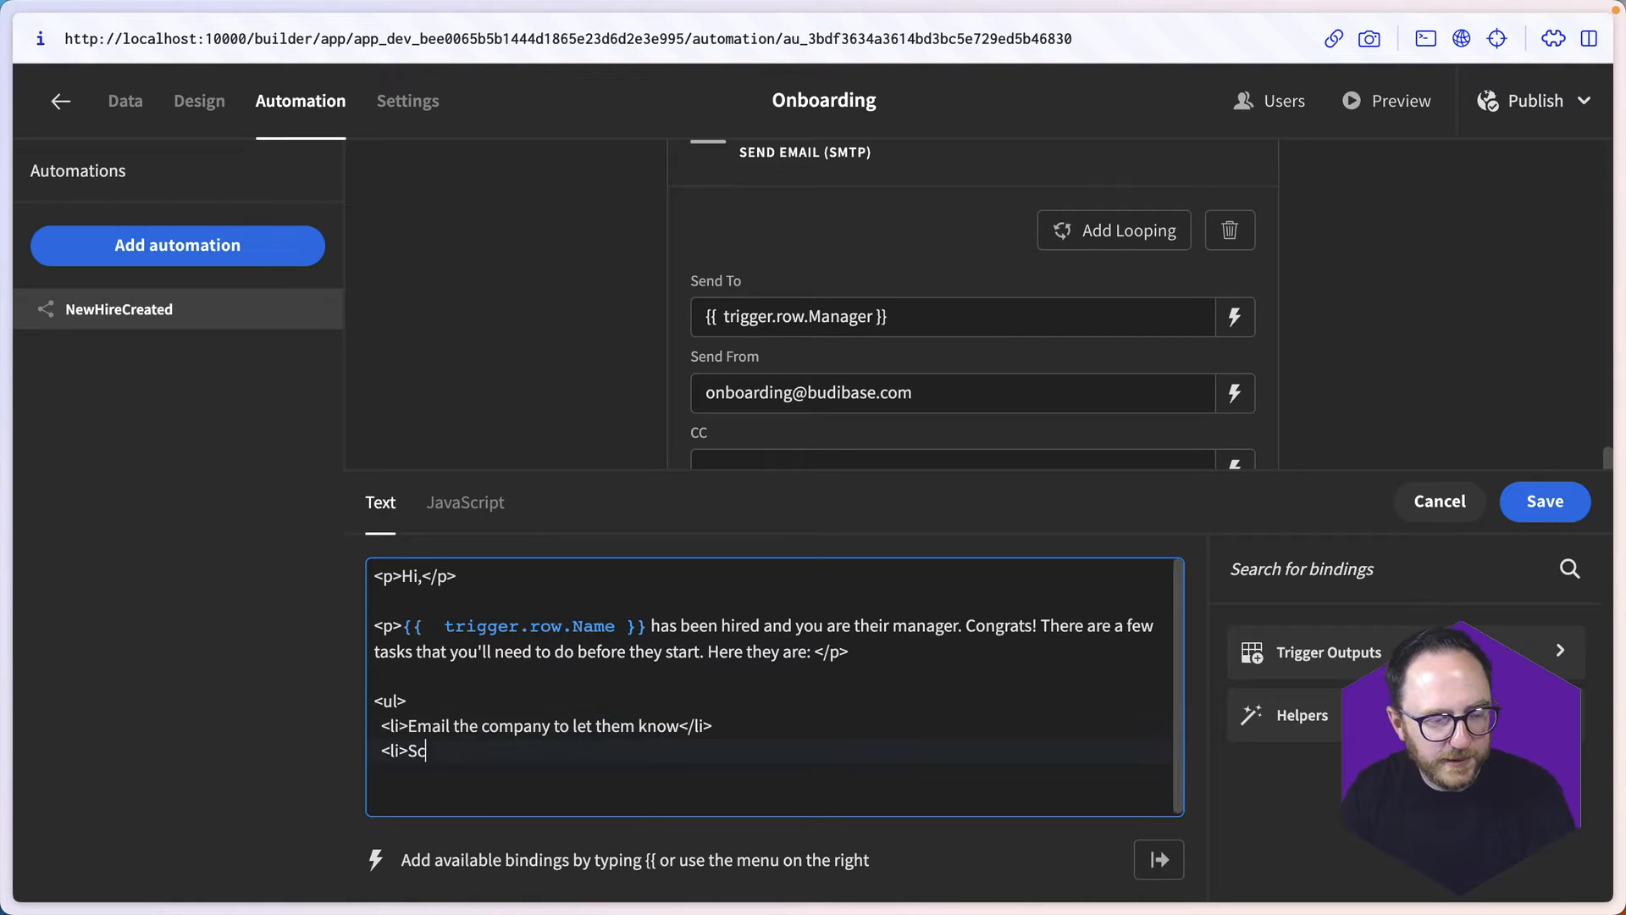
text(hedule the first)
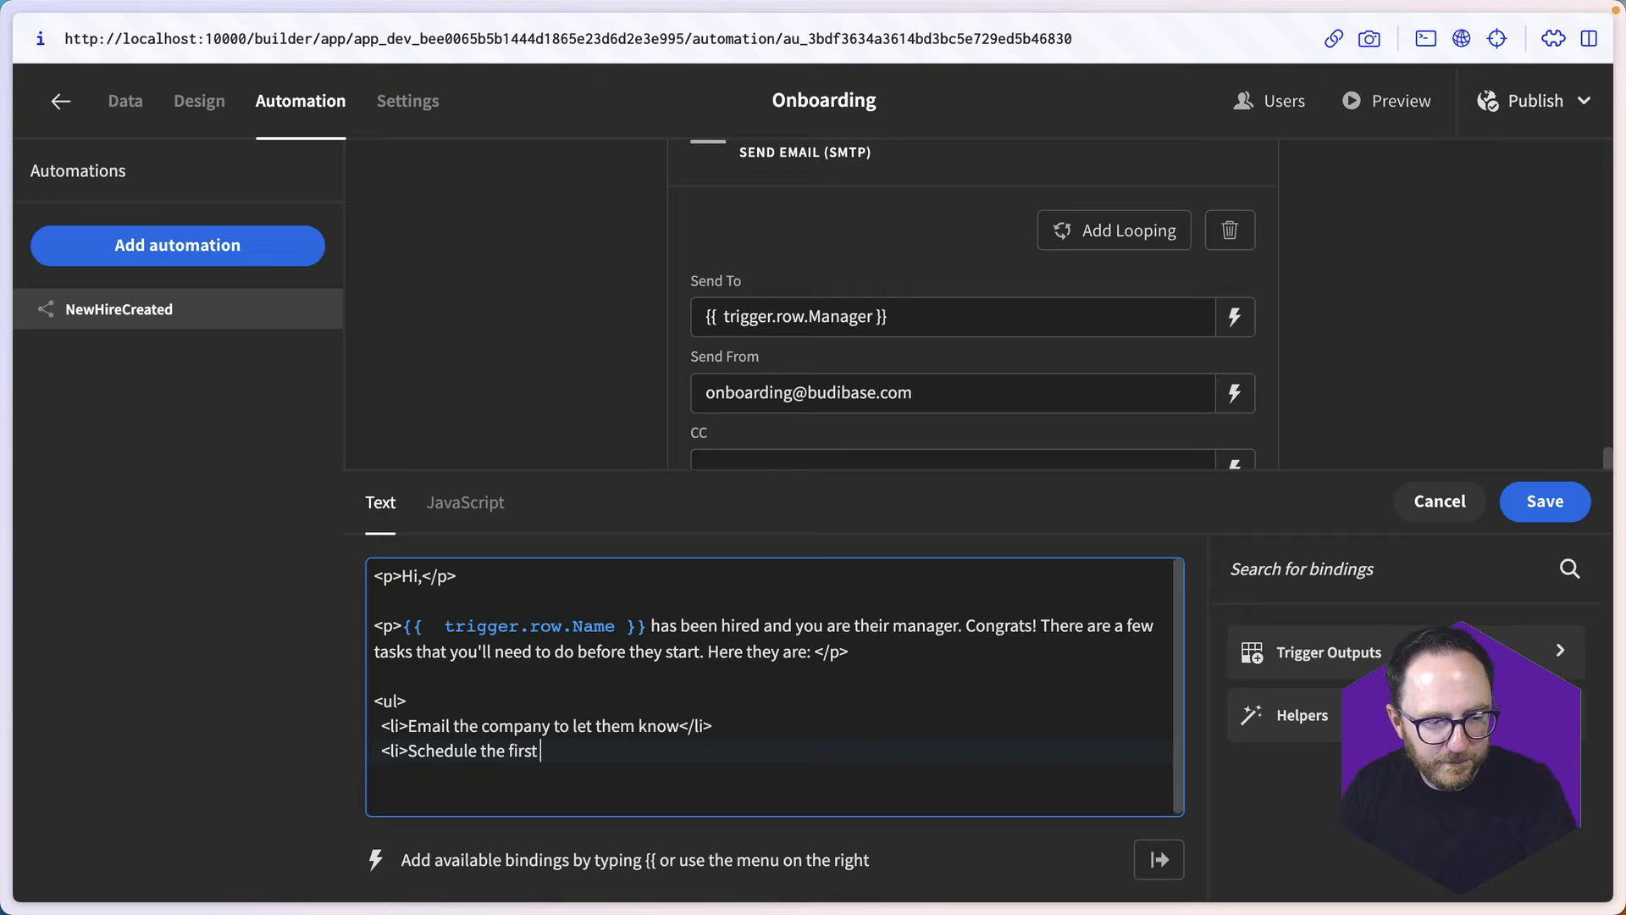
text( day meetings)
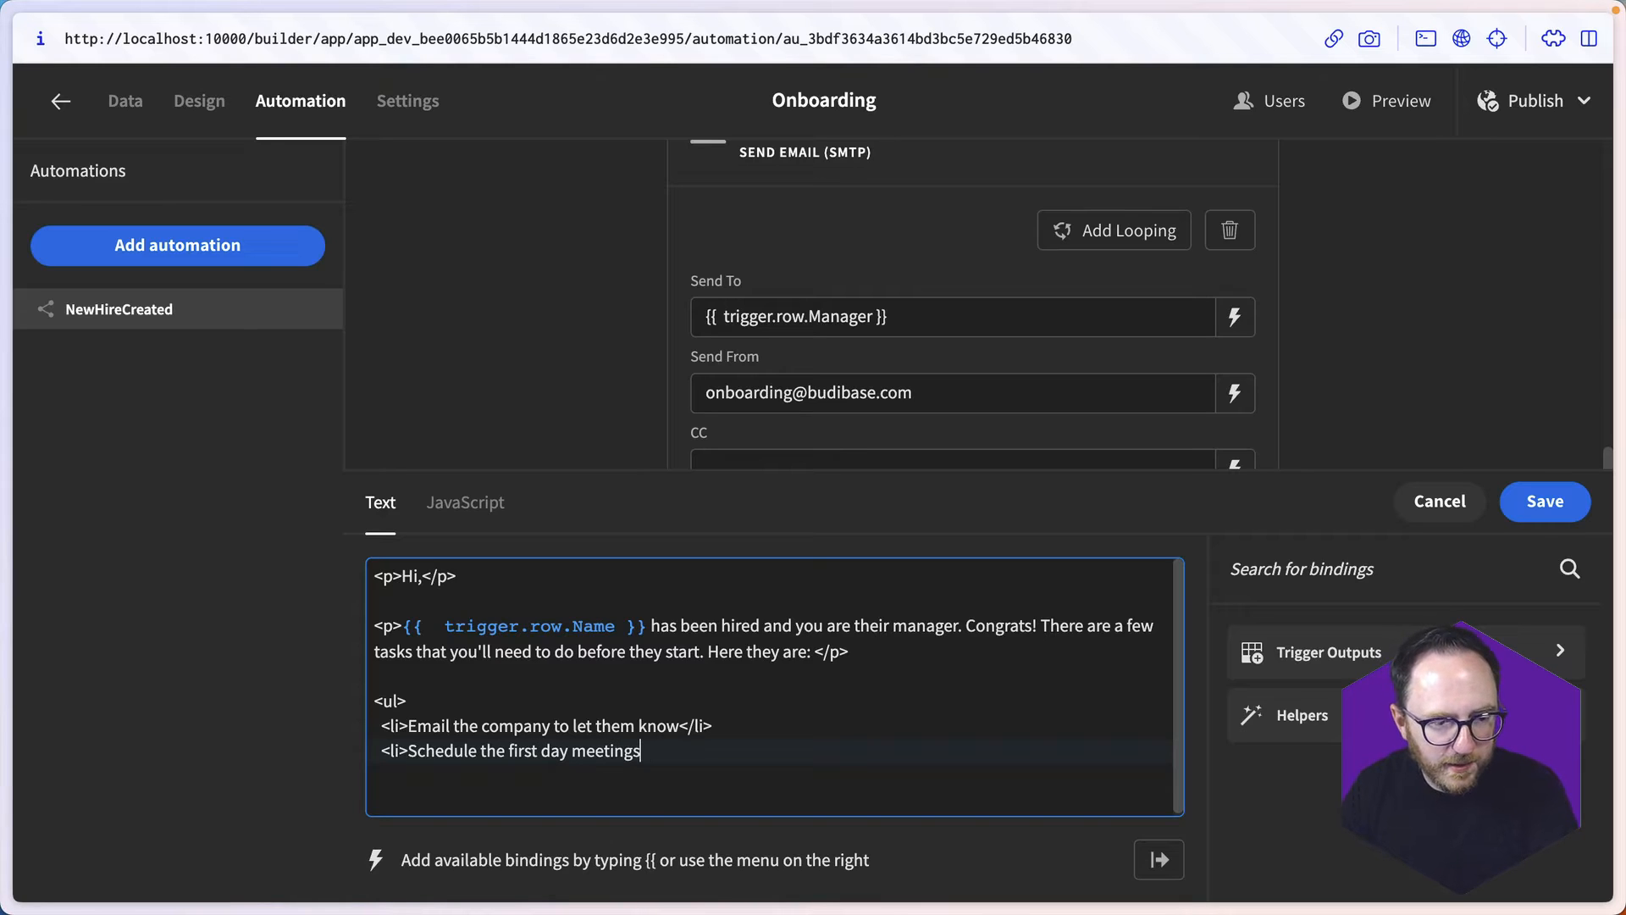
text(</li>)
- Add a third <li> item reading "Line up the 1:1s for the next few weeks" to the task list
key(Return)
text(<li>Line up the)
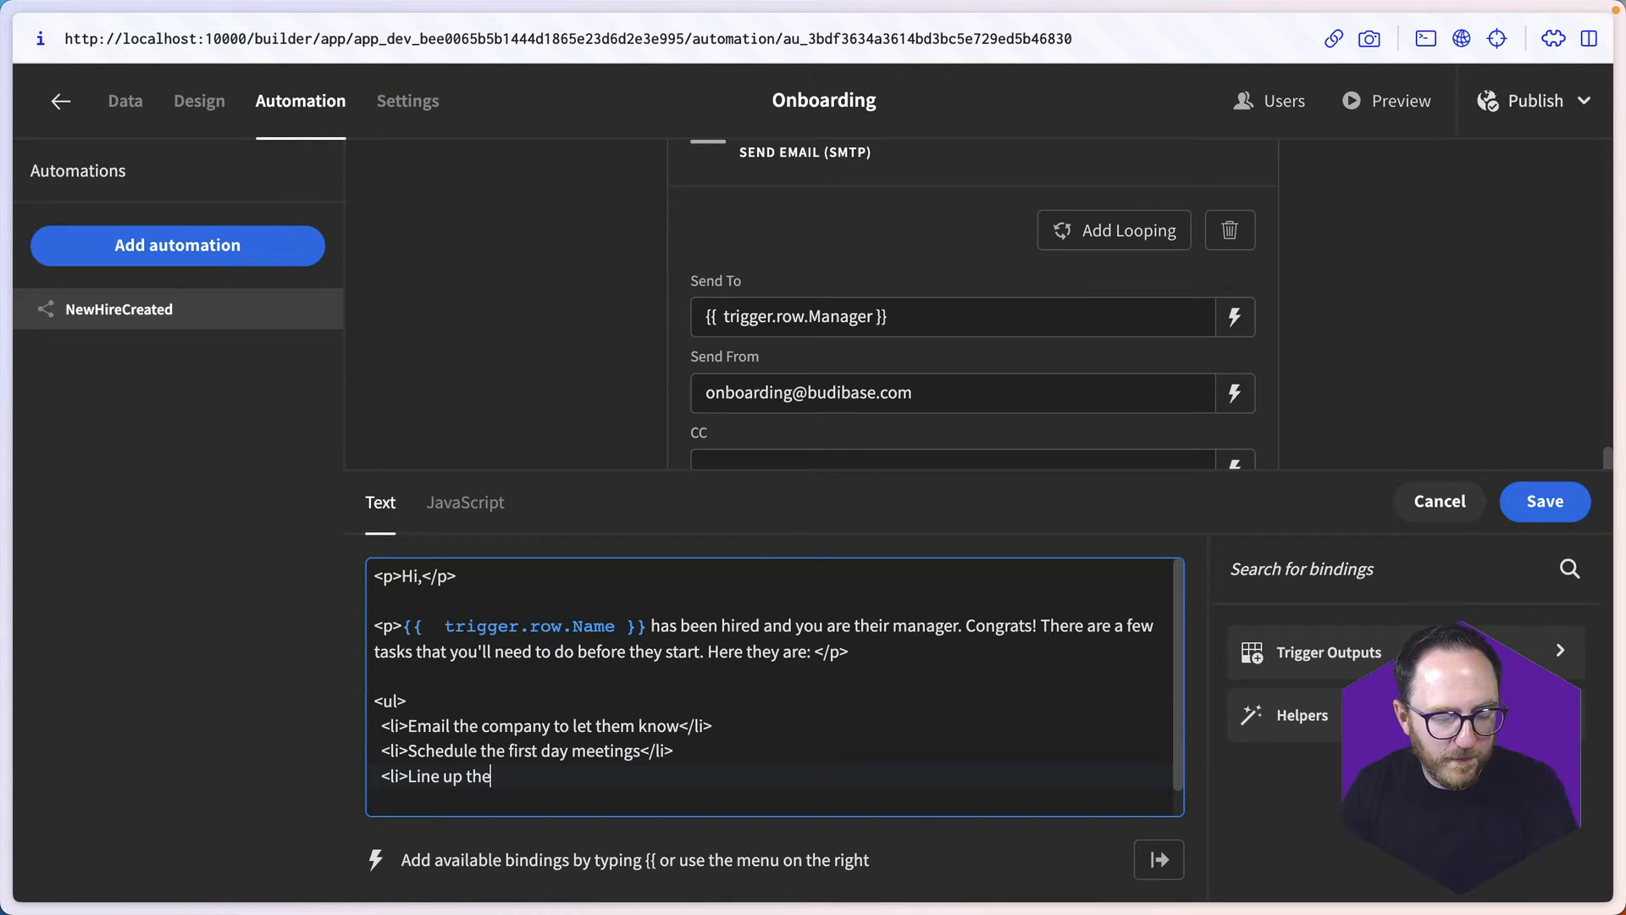
text( 1:)
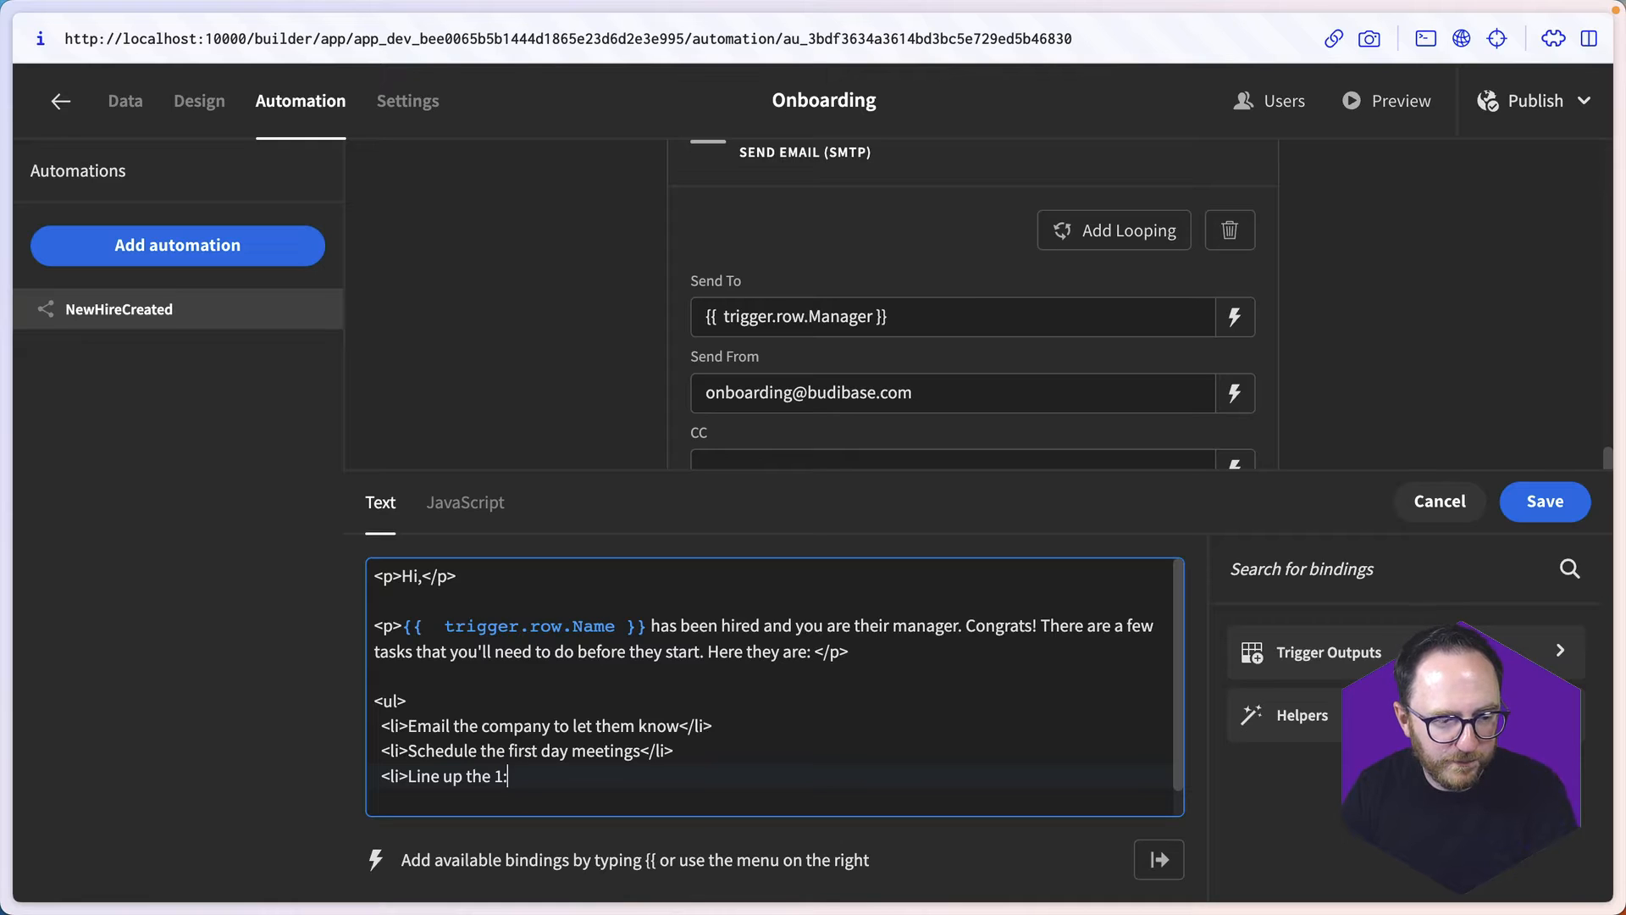
text(1s for th)
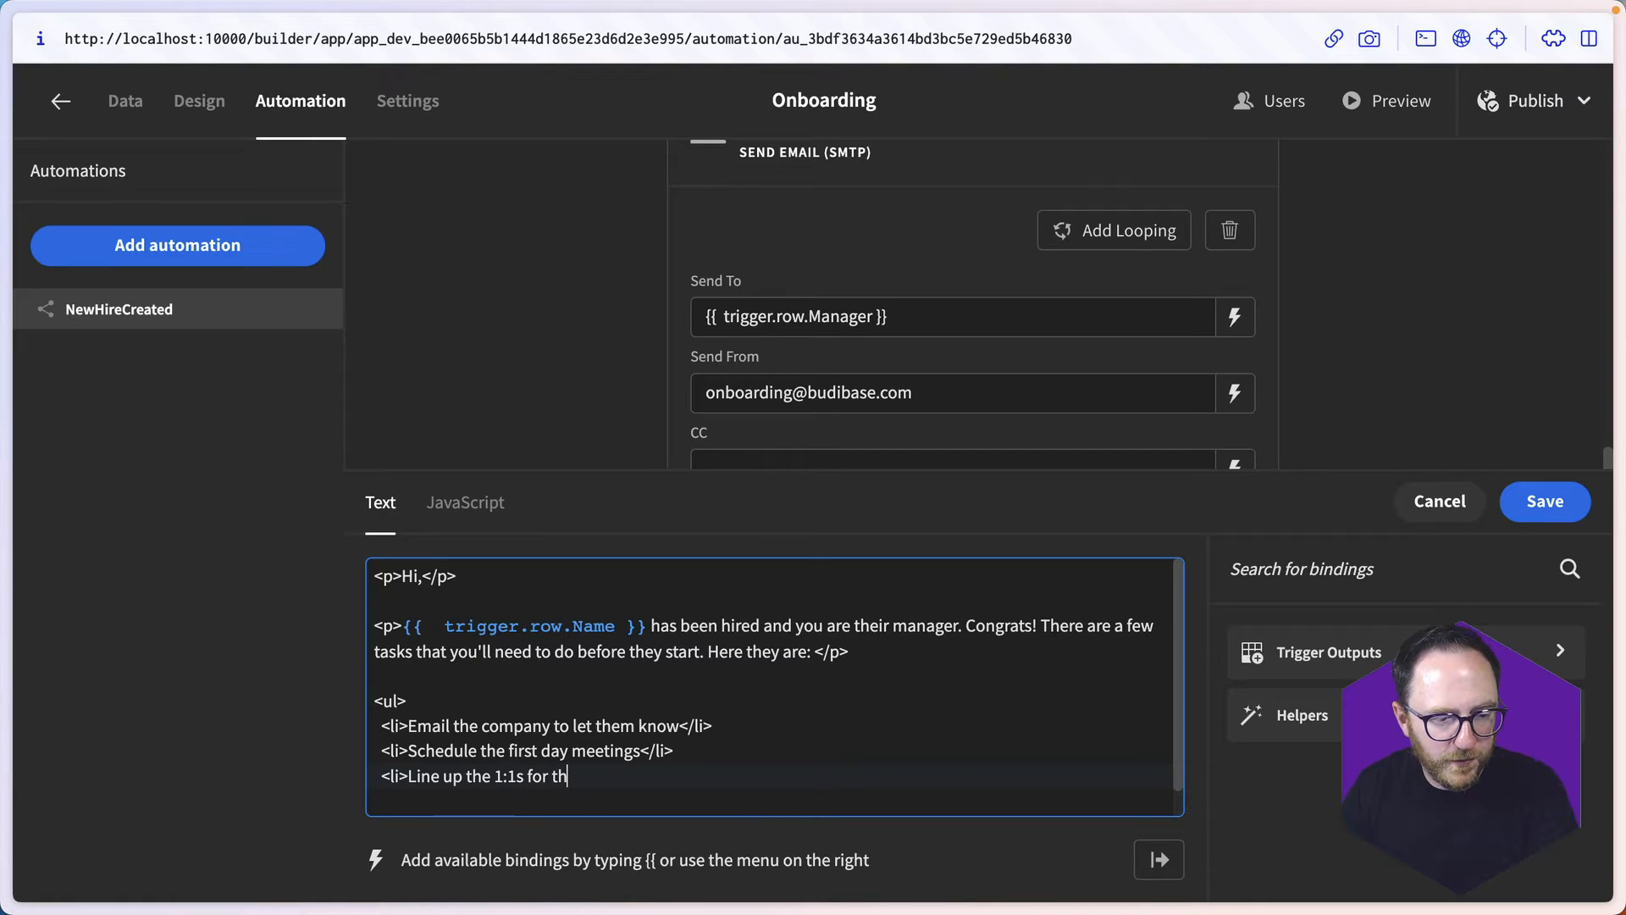
text(e next few we)
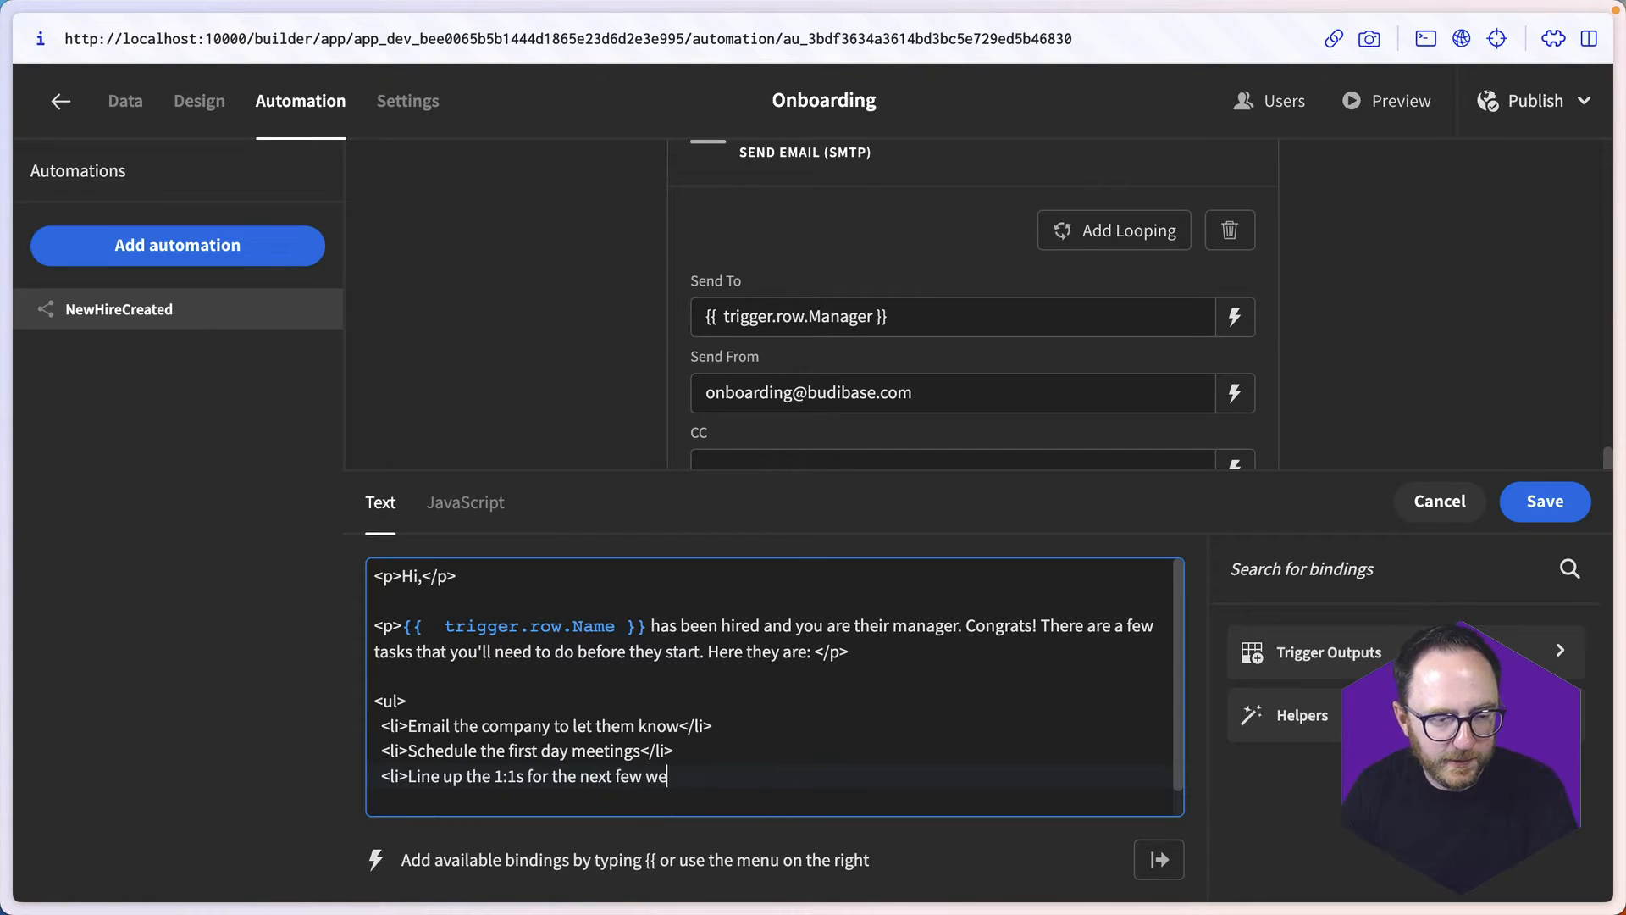
text(eks</li>)
- Add a fourth <li> item, "Assign a buddy who will look after the new hire in their first few weeks", and close the list
key(Return)
text(<li>As)
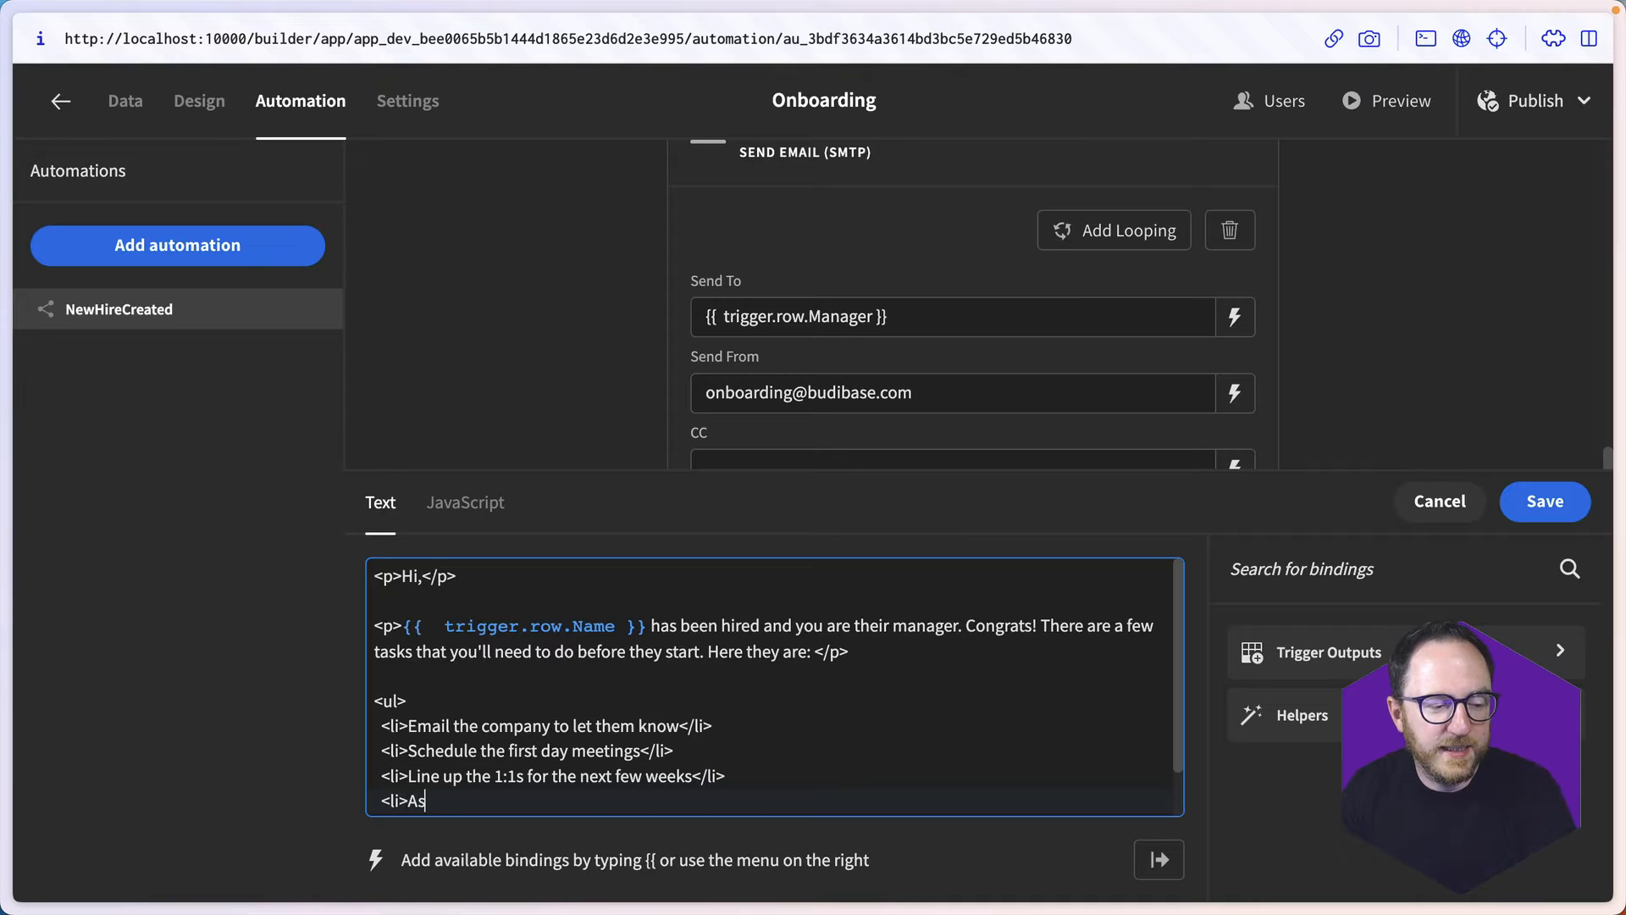
text(sign a buddy who will l)
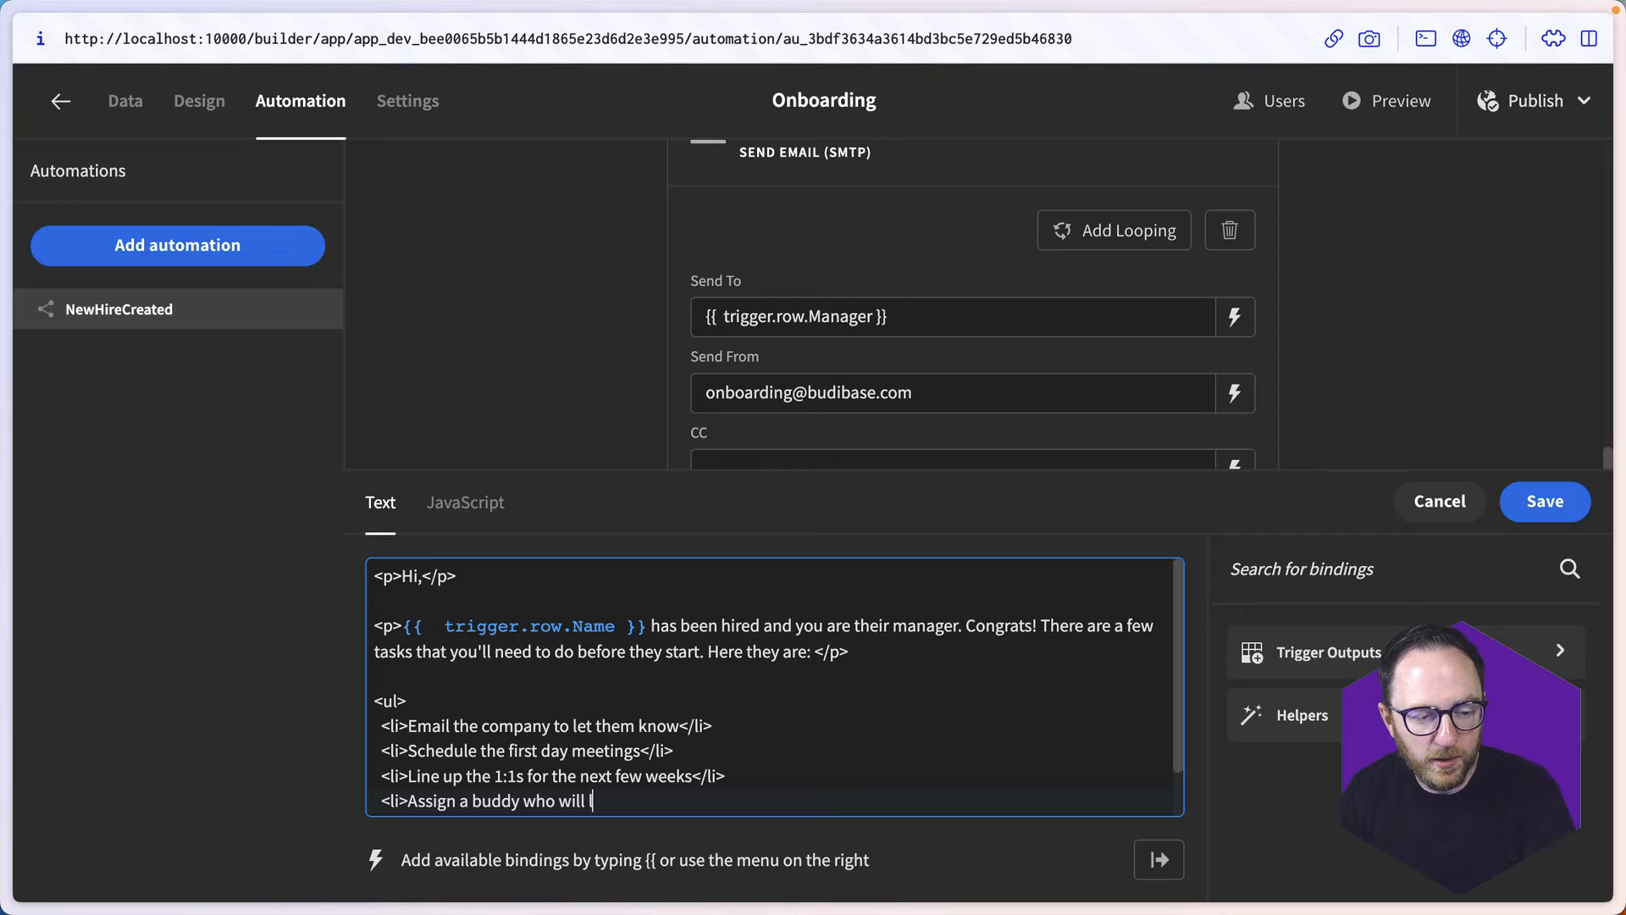
text(ook after t)
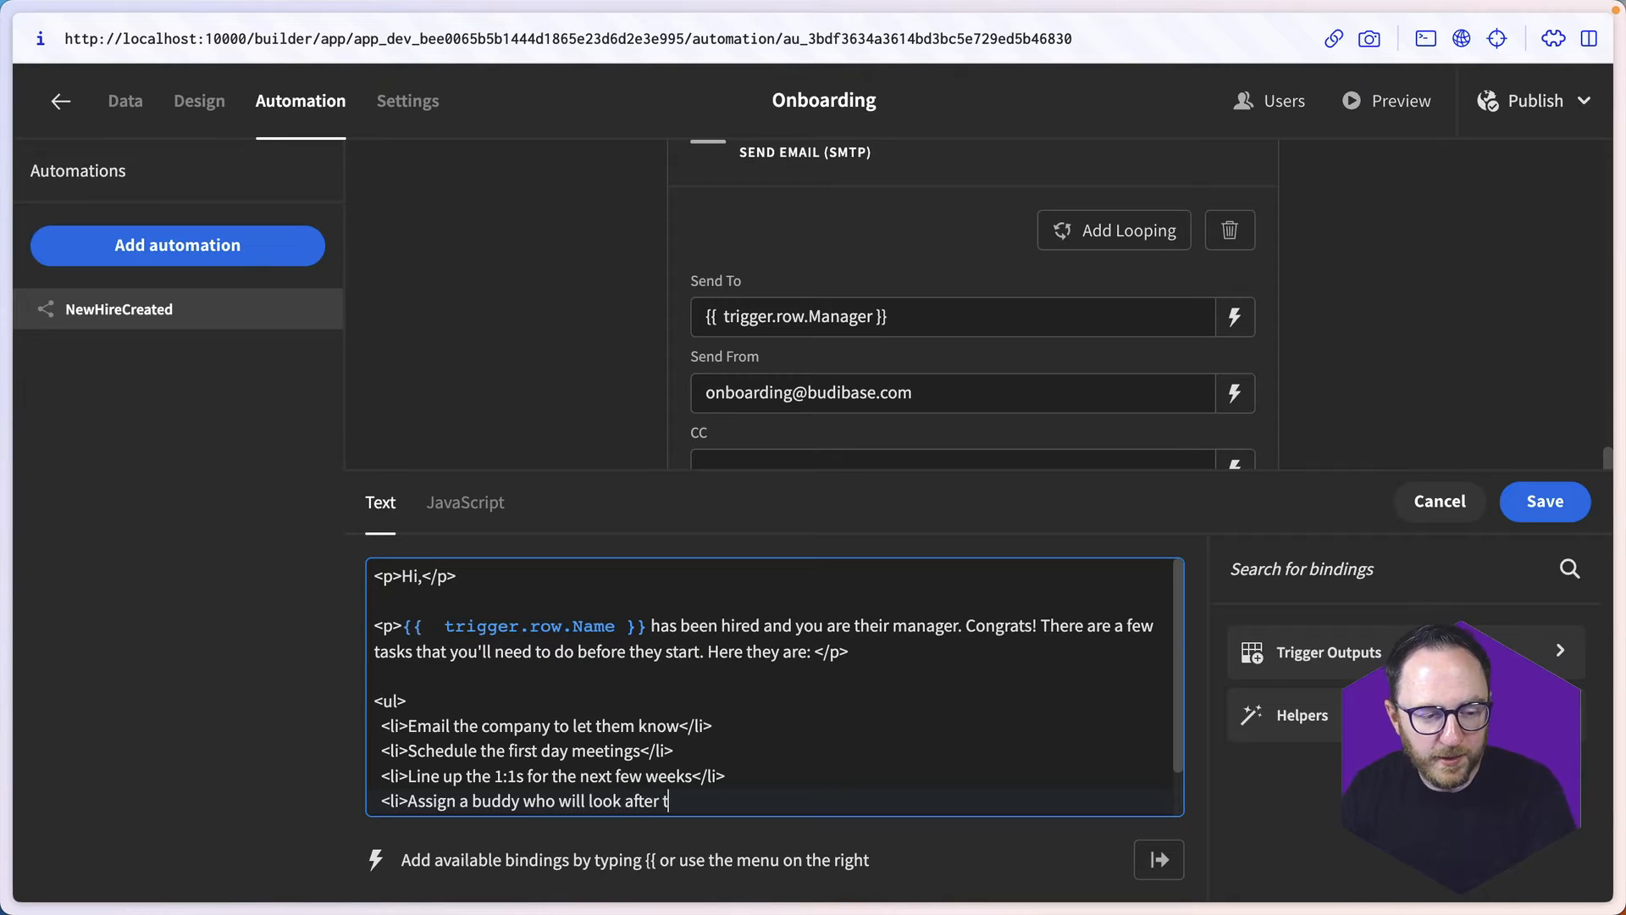
text(he new hire in th)
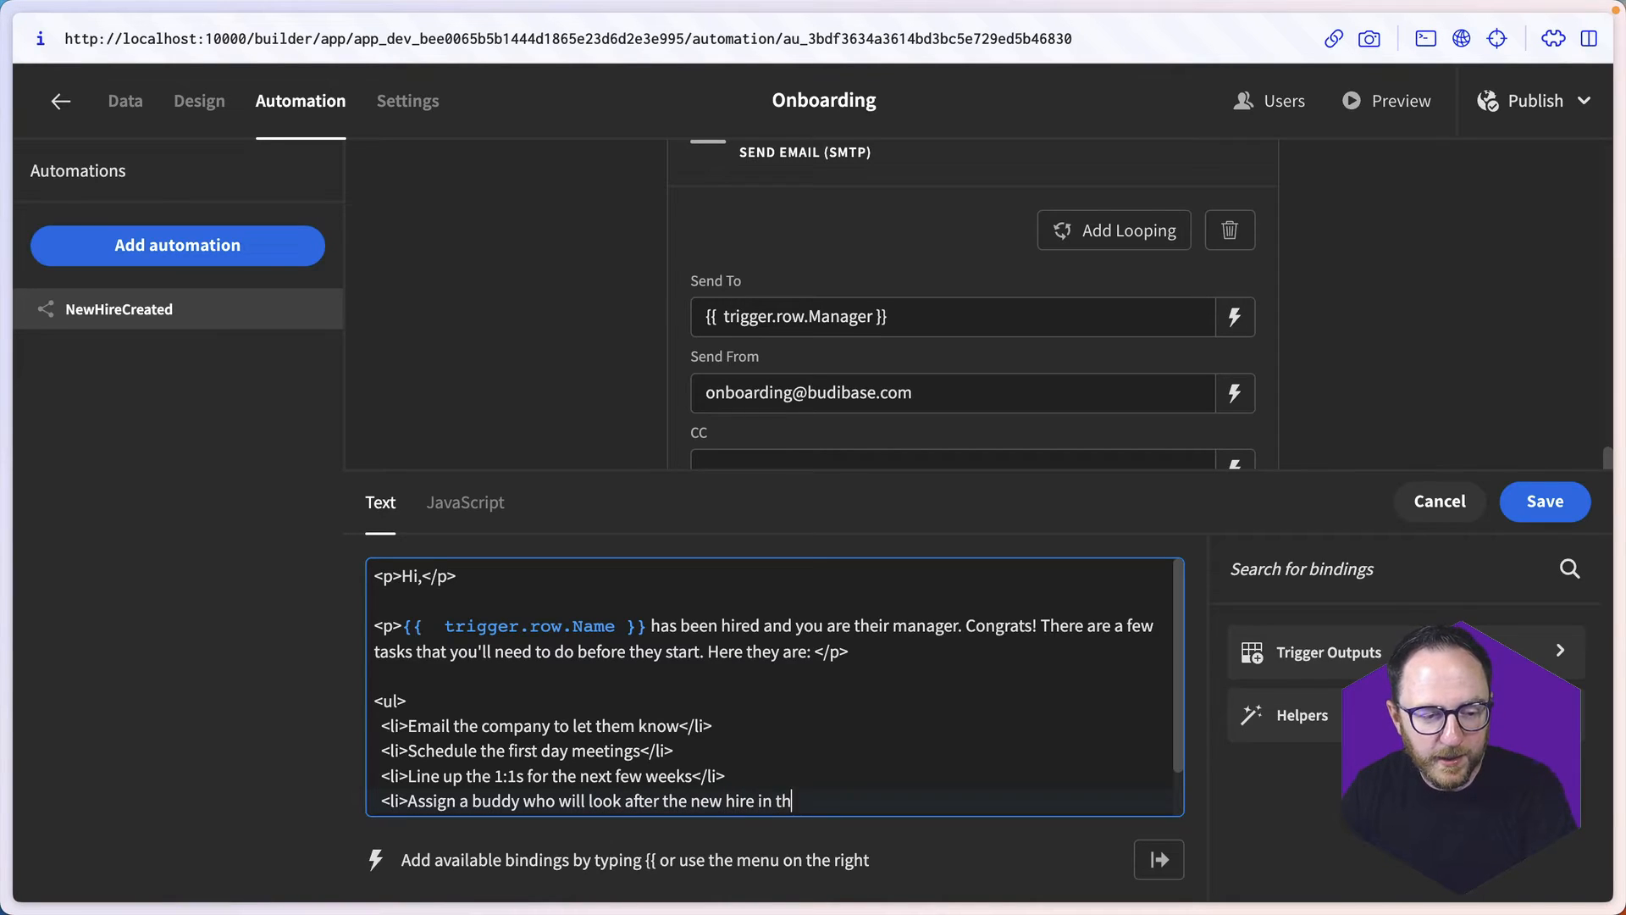
text(erer first few weeks</li>)
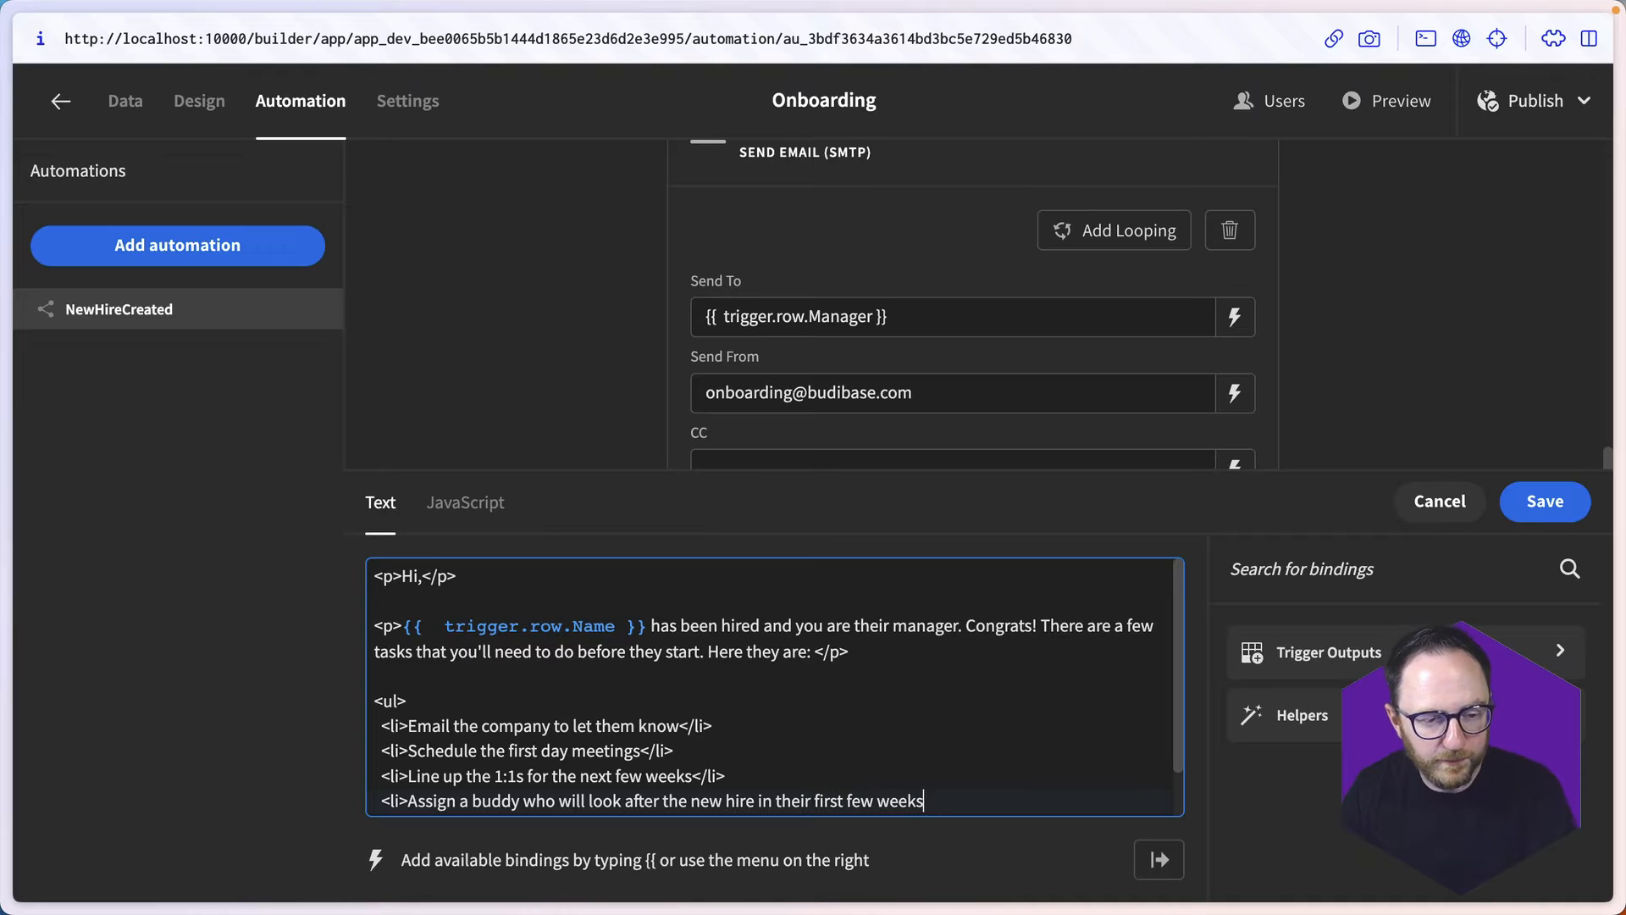
key(Return)
text(</)
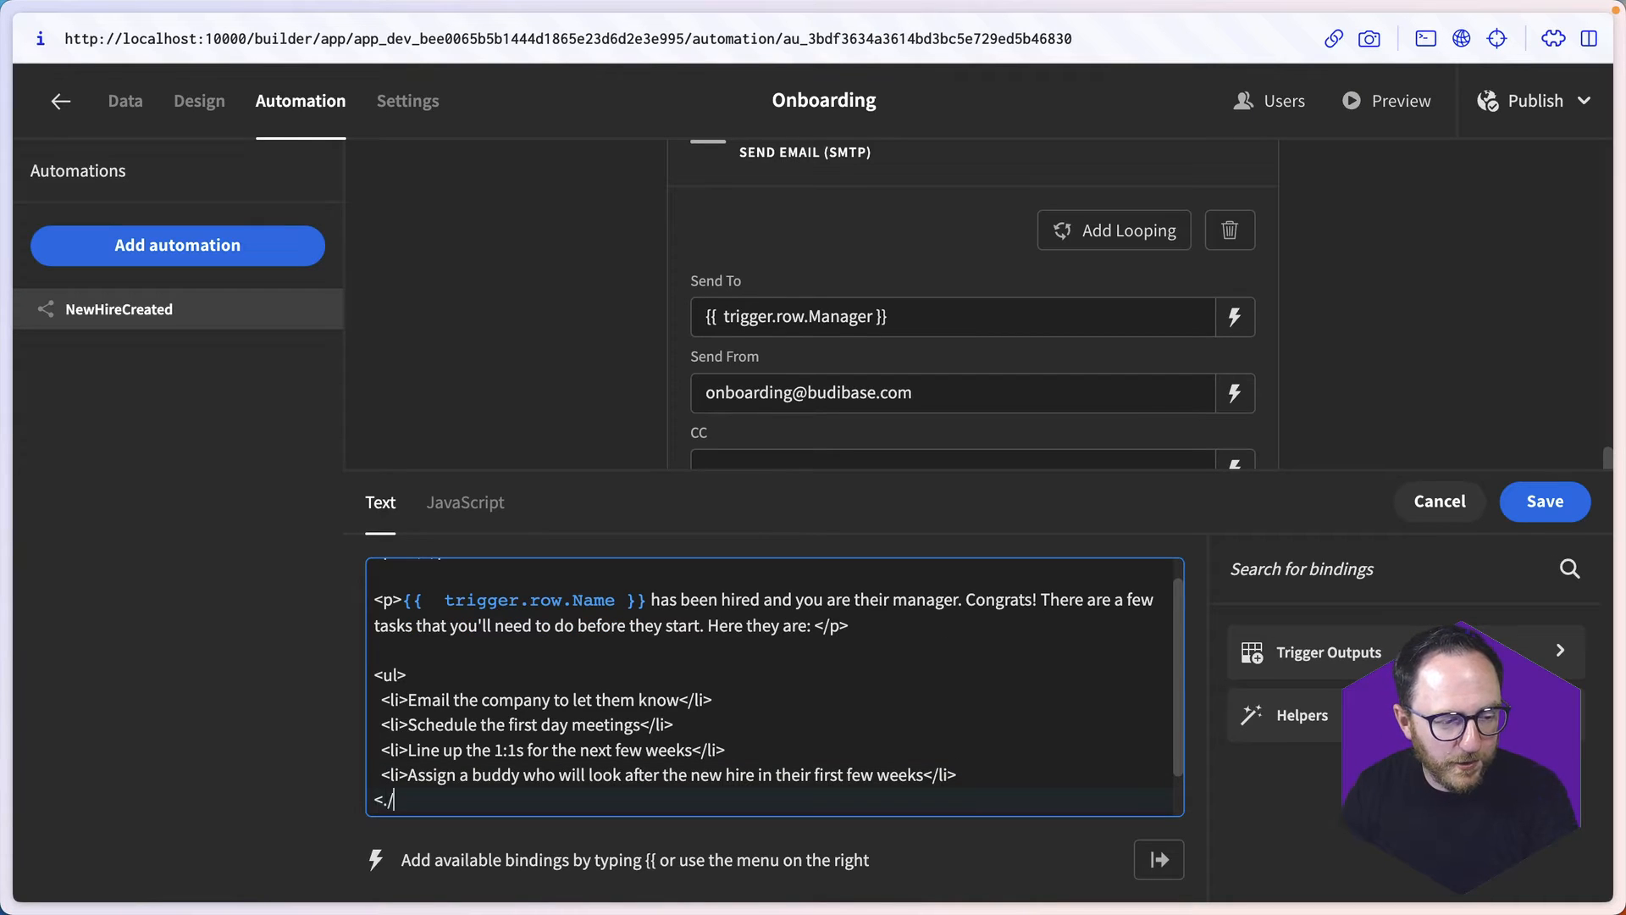
text(ul>)
- Start a new <p> paragraph below the list with the binding {{ trigger.row.HRLead }}
key(Return)
text(<p>{{ r)
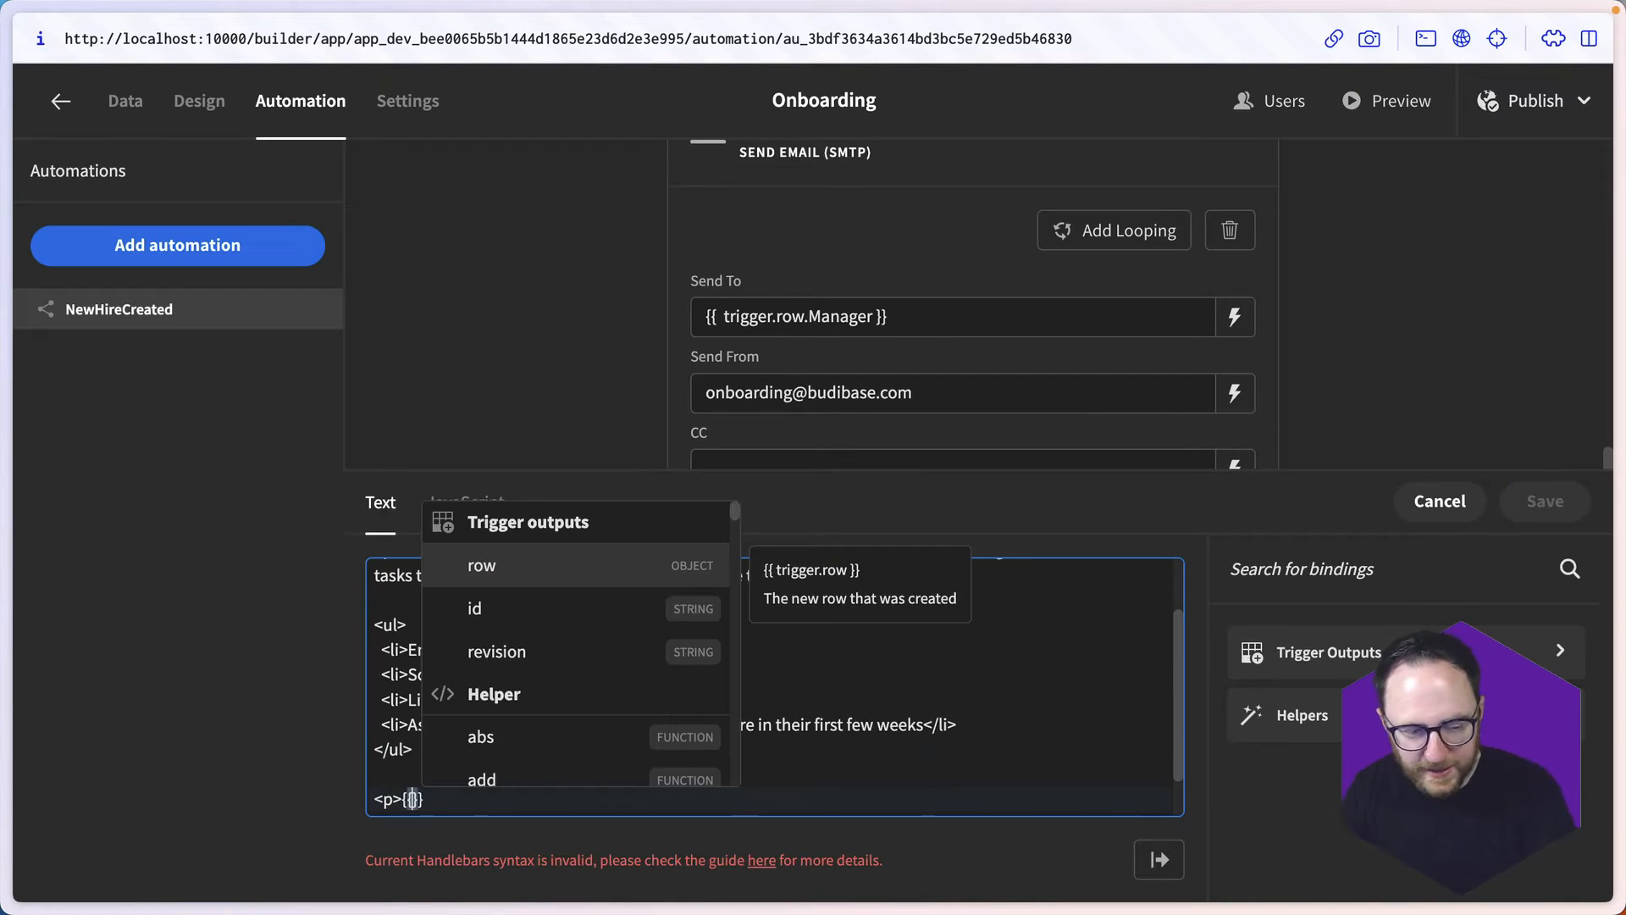
text(ow)
key(Return)
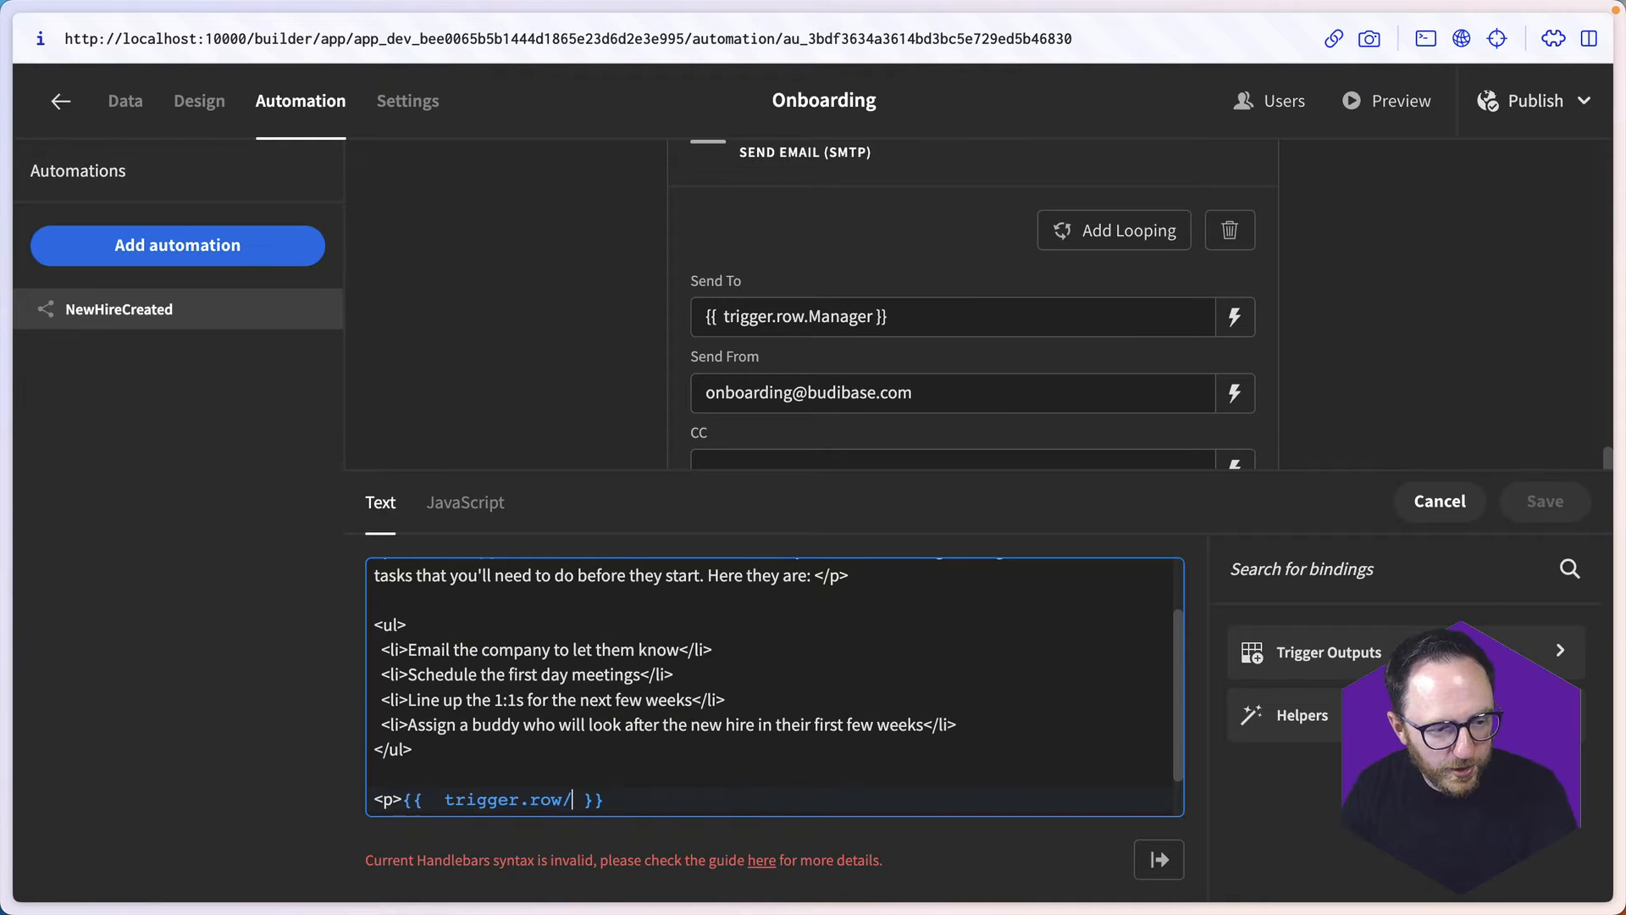
text(.HRL)
text(ead)
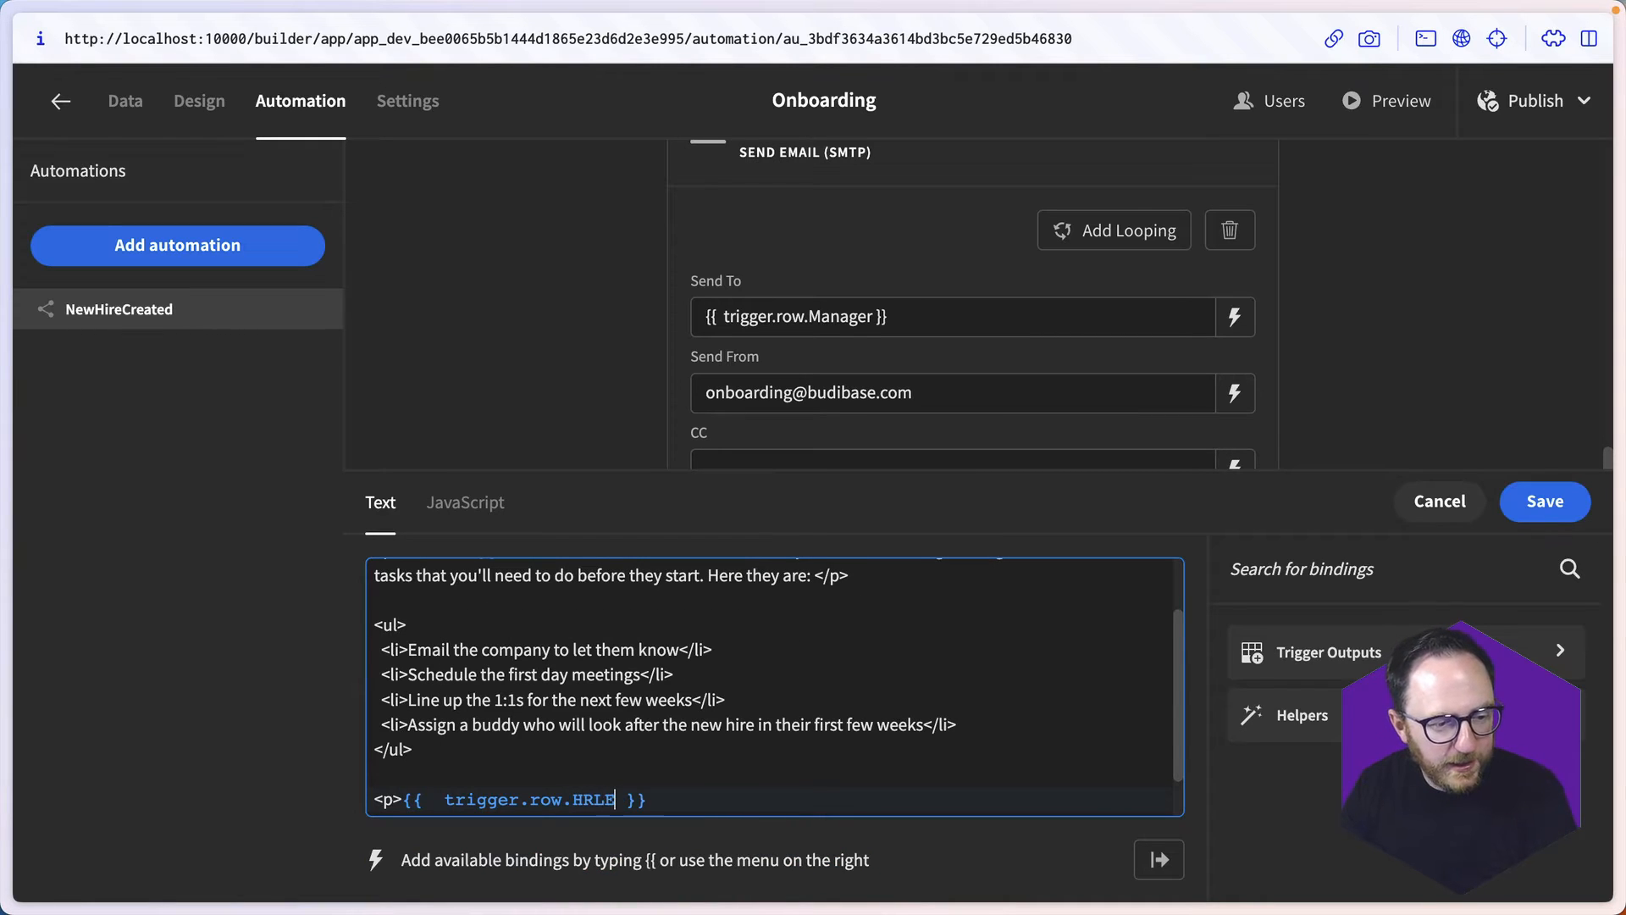
key(End)
- Complete the HR lead paragraph with "is taking the lead in HR and would love to answer any questions you might have.</p>"
text(is tak)
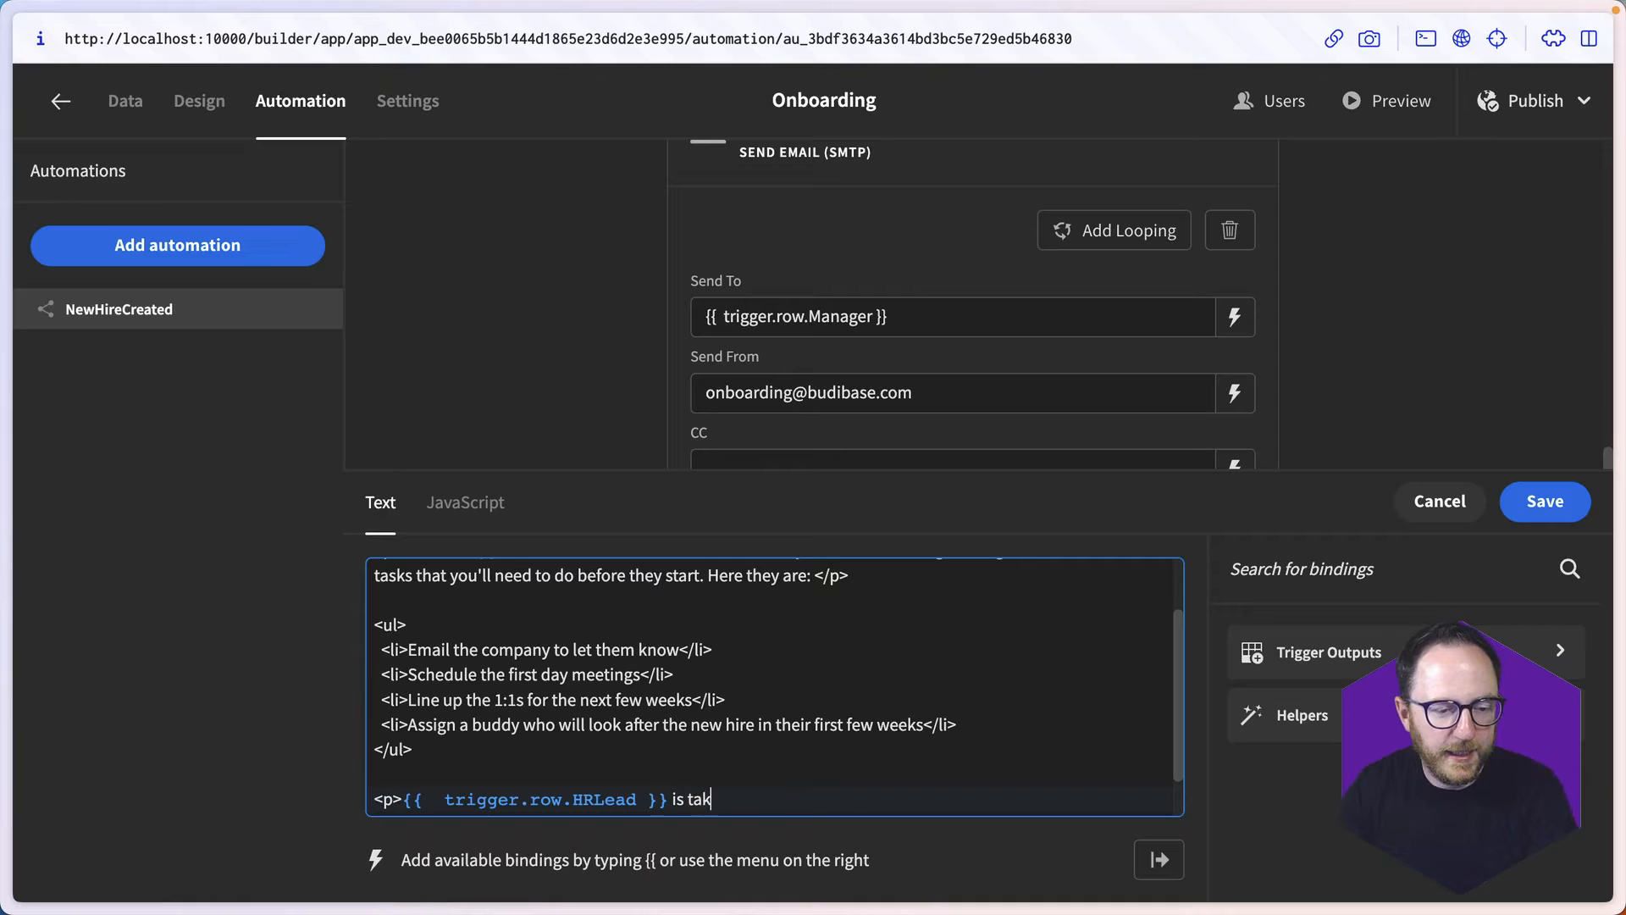
text(ing the lead in)
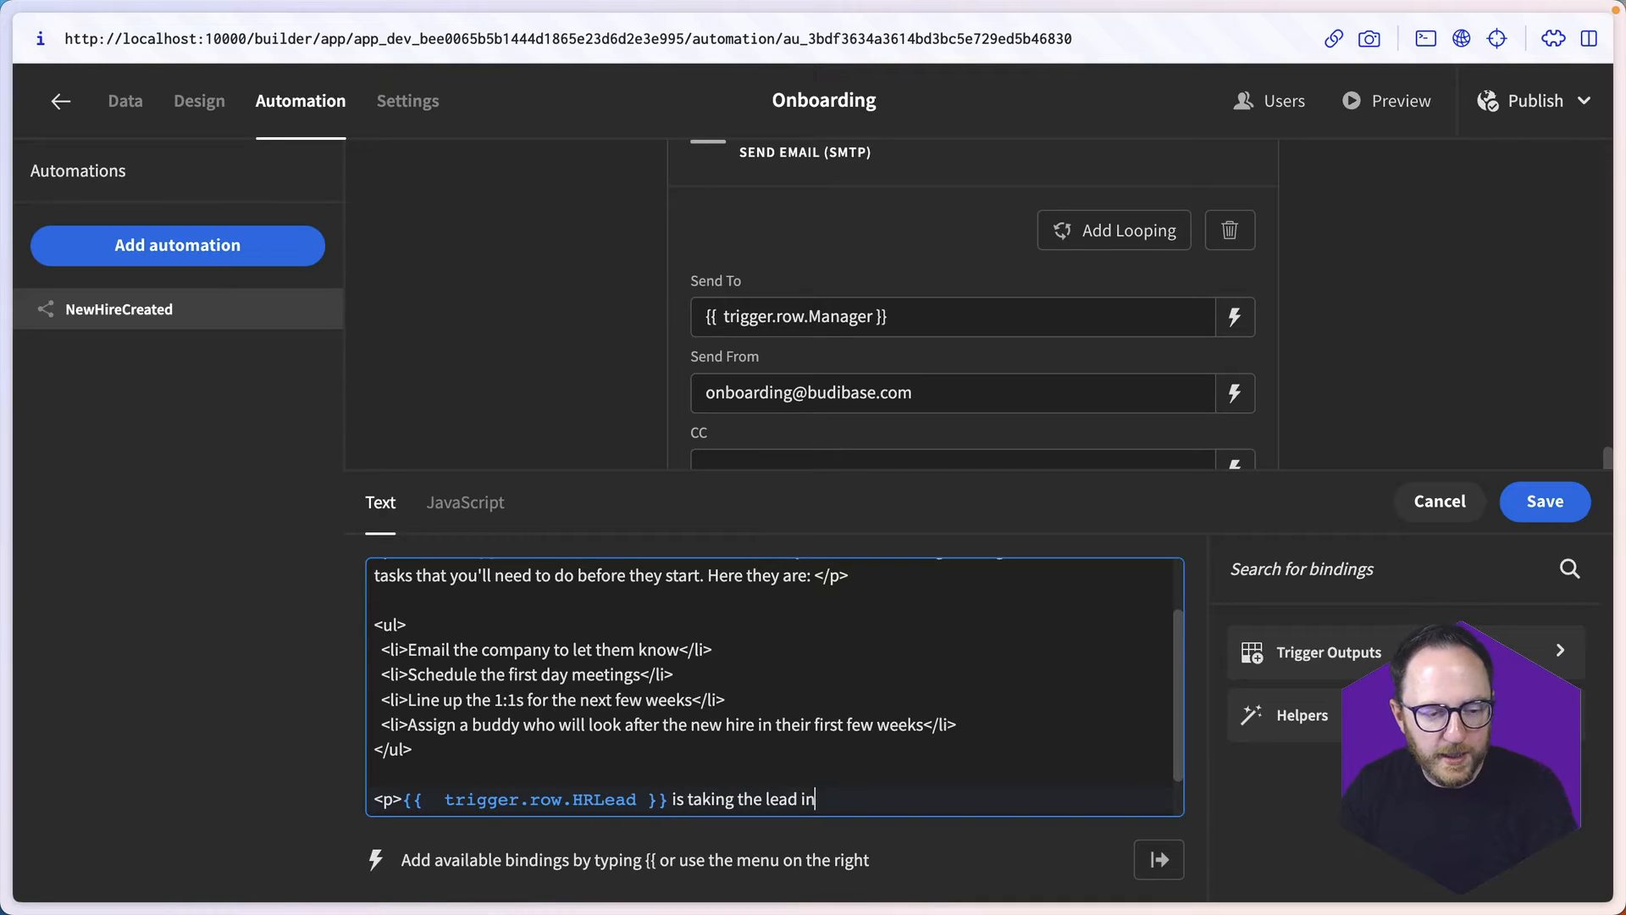
text( HR and)
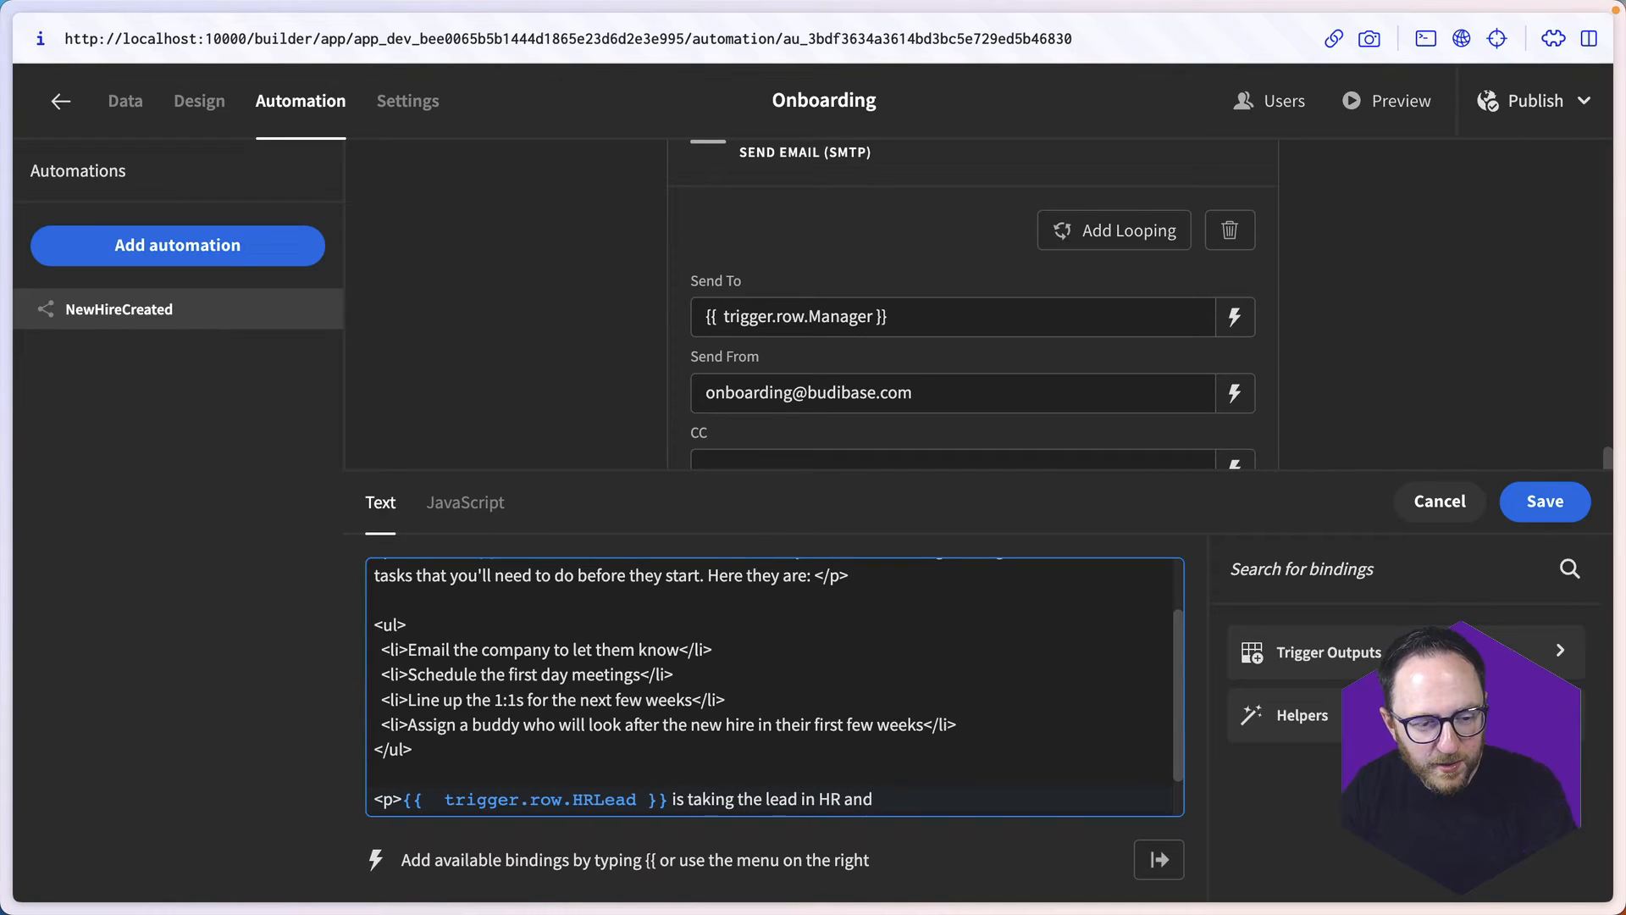
text( would love to )
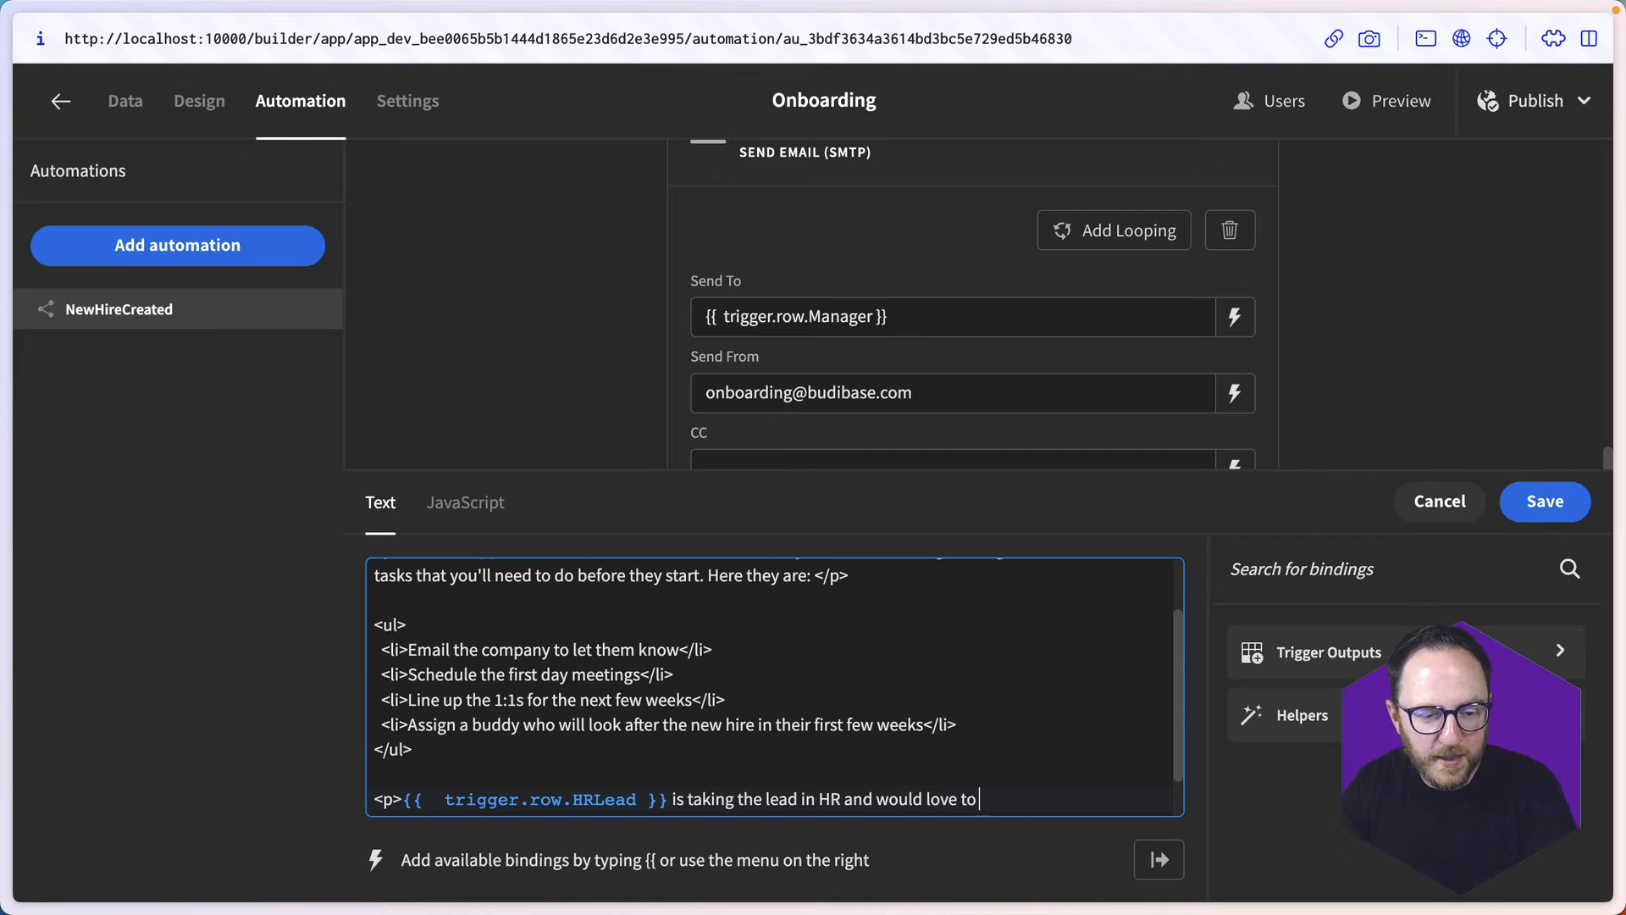
text(answer any quesiton)
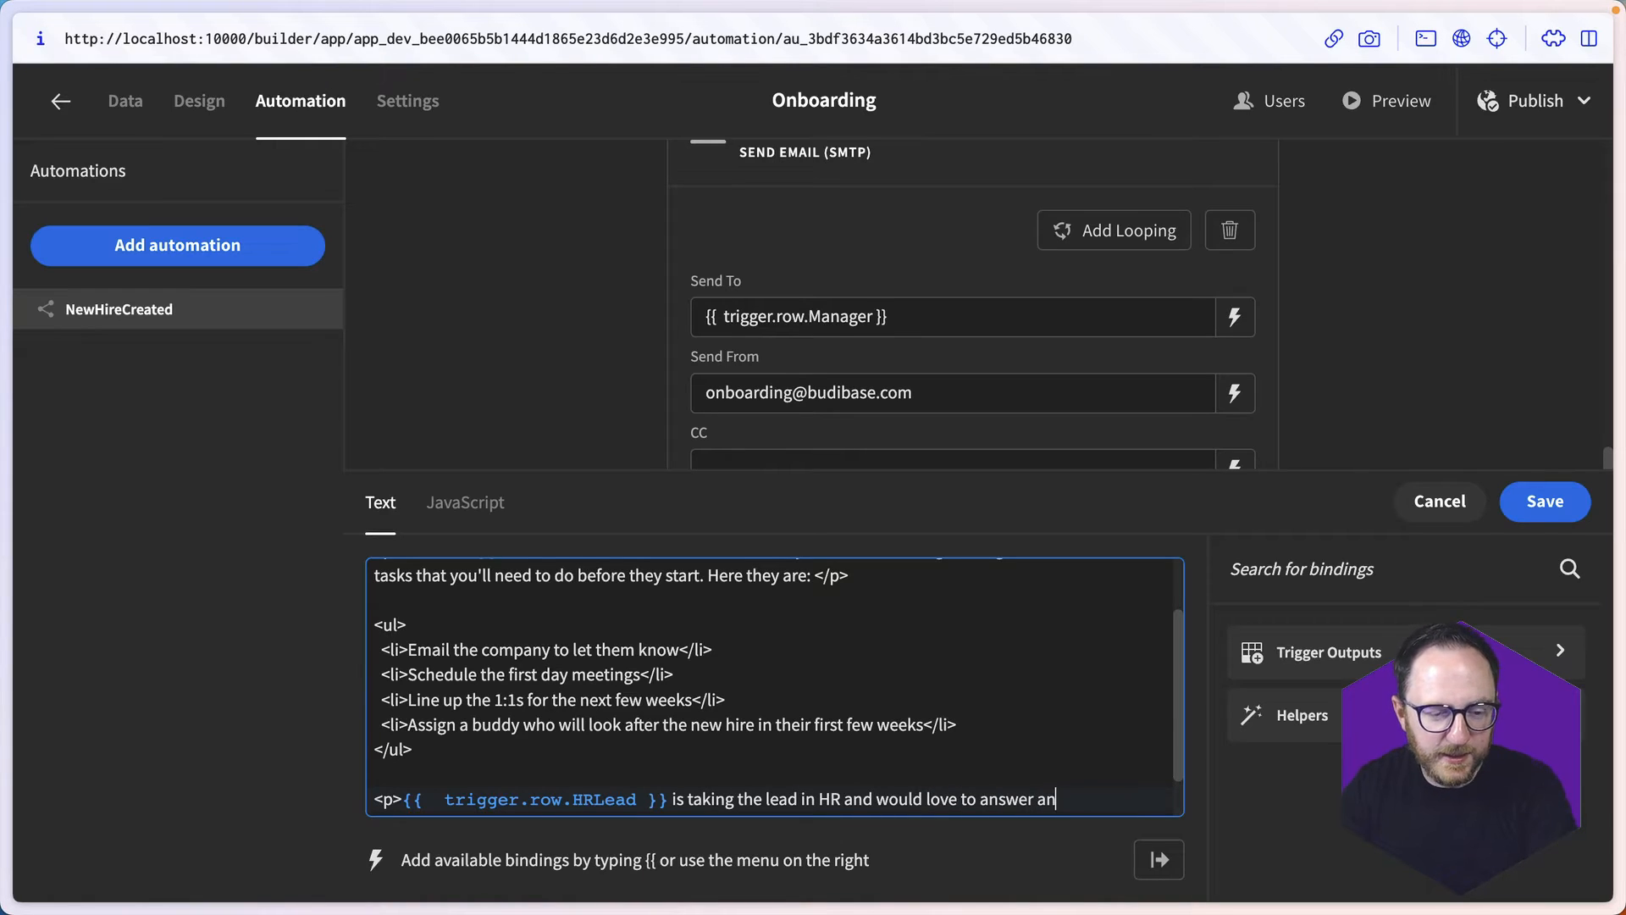
key(BackSpace)
key(BackSpace)
key(BackSpace)
key(BackSpace)
key(BackSpace)
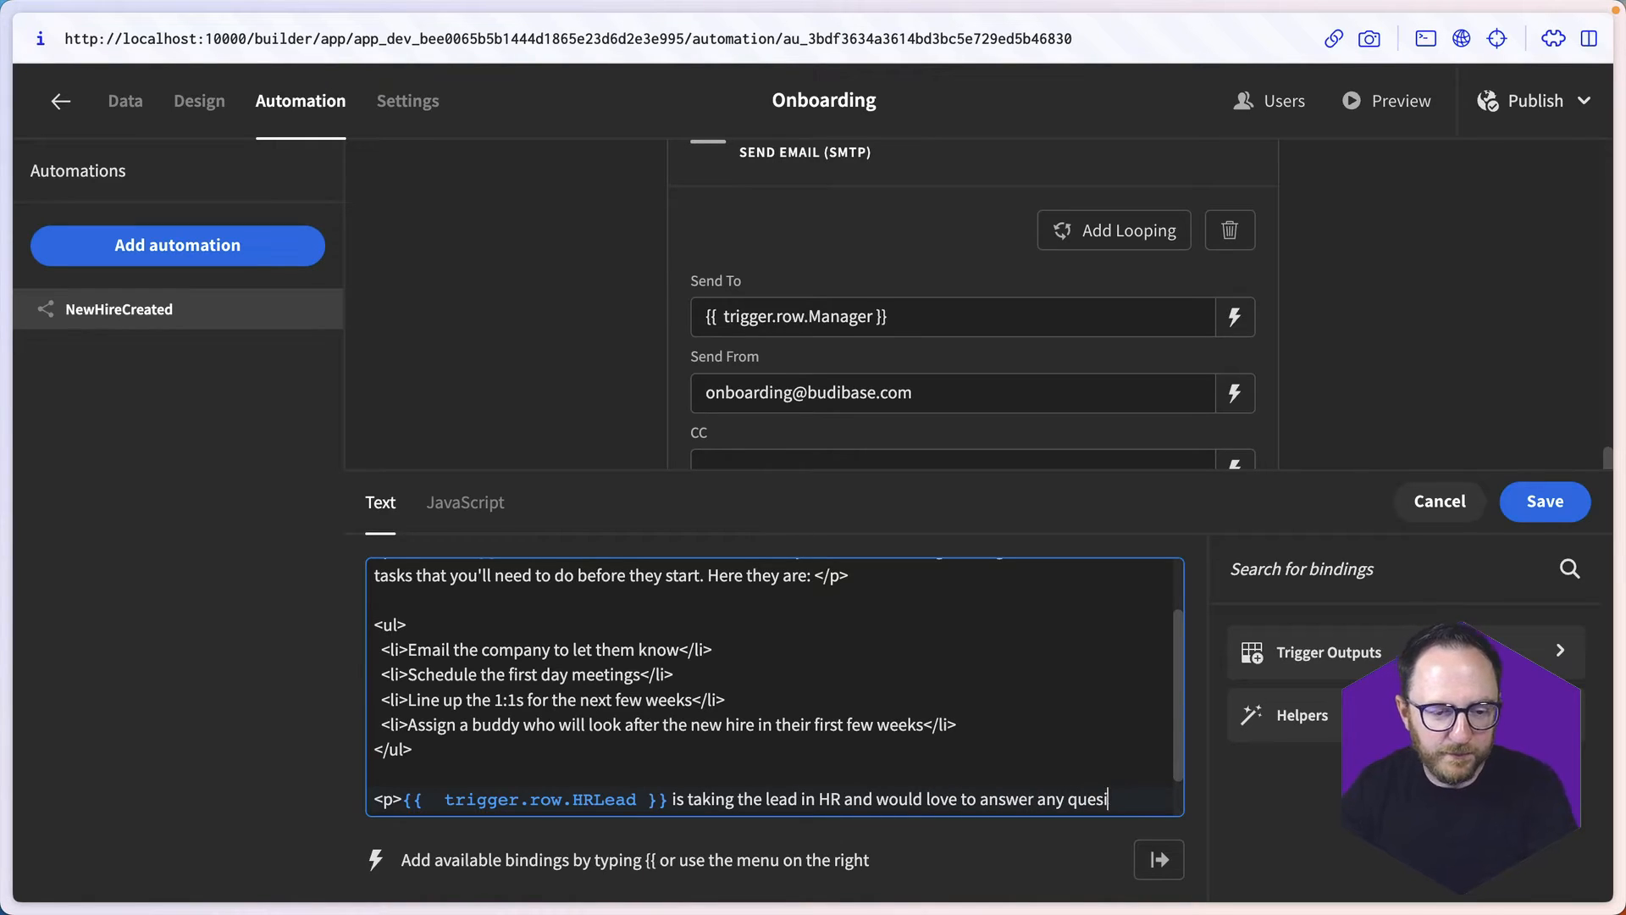
text(stions you might have.</p>)
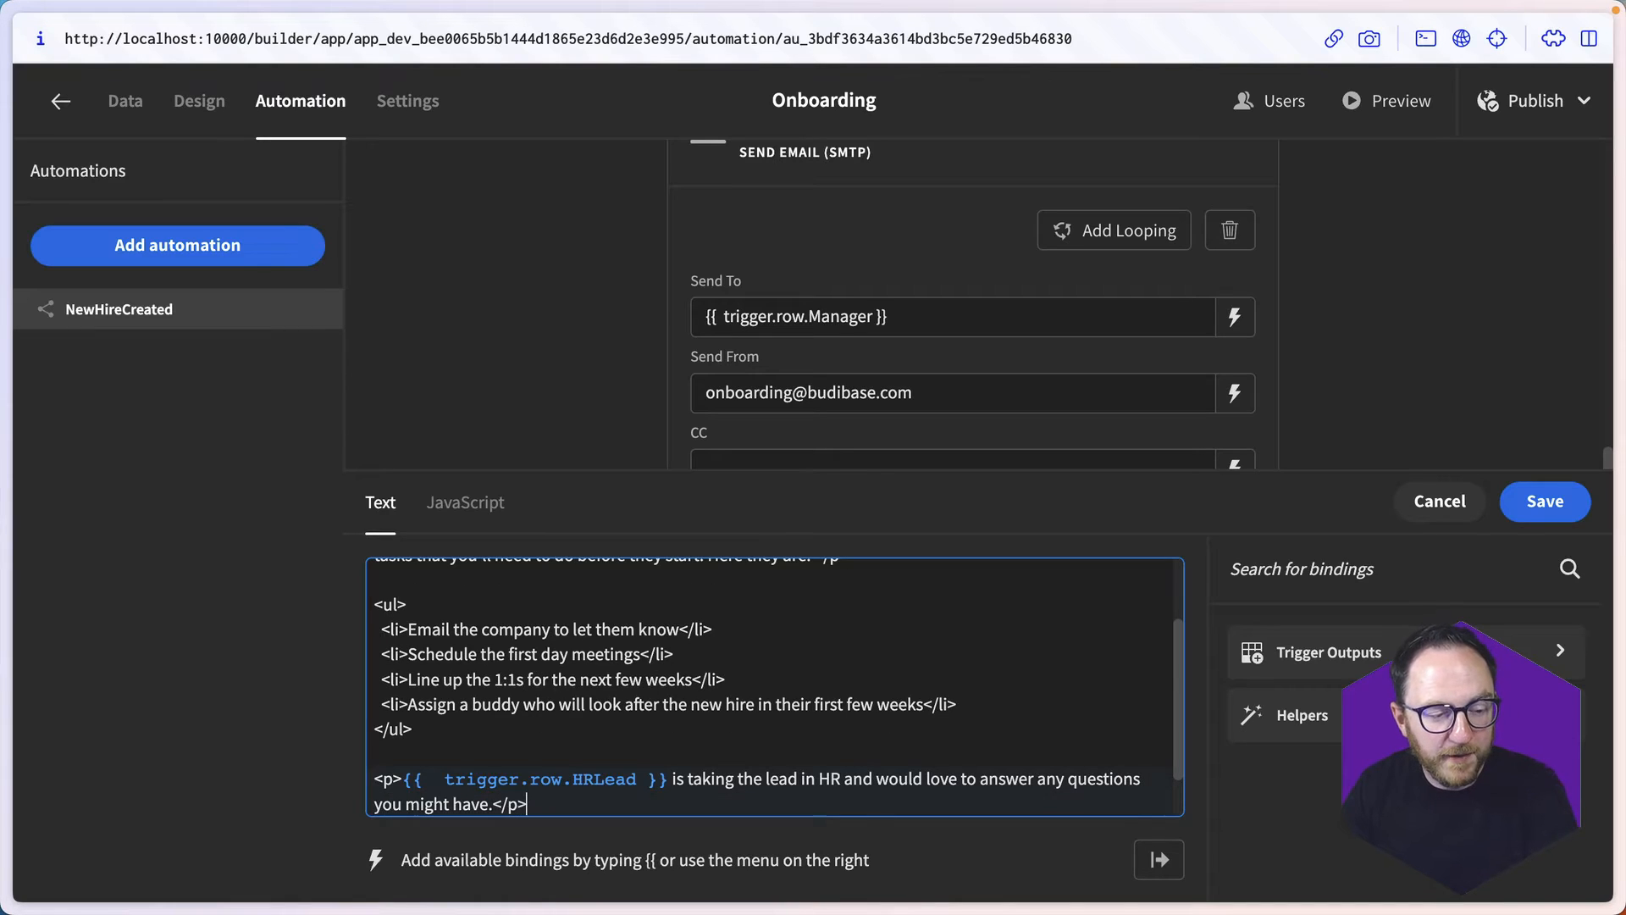
- Add a closing paragraph "<p>Thanks!</p>" below the HR lead paragraph and save the email's HTML contents
key(Return)
key(Return)
text(<p>Thanks)
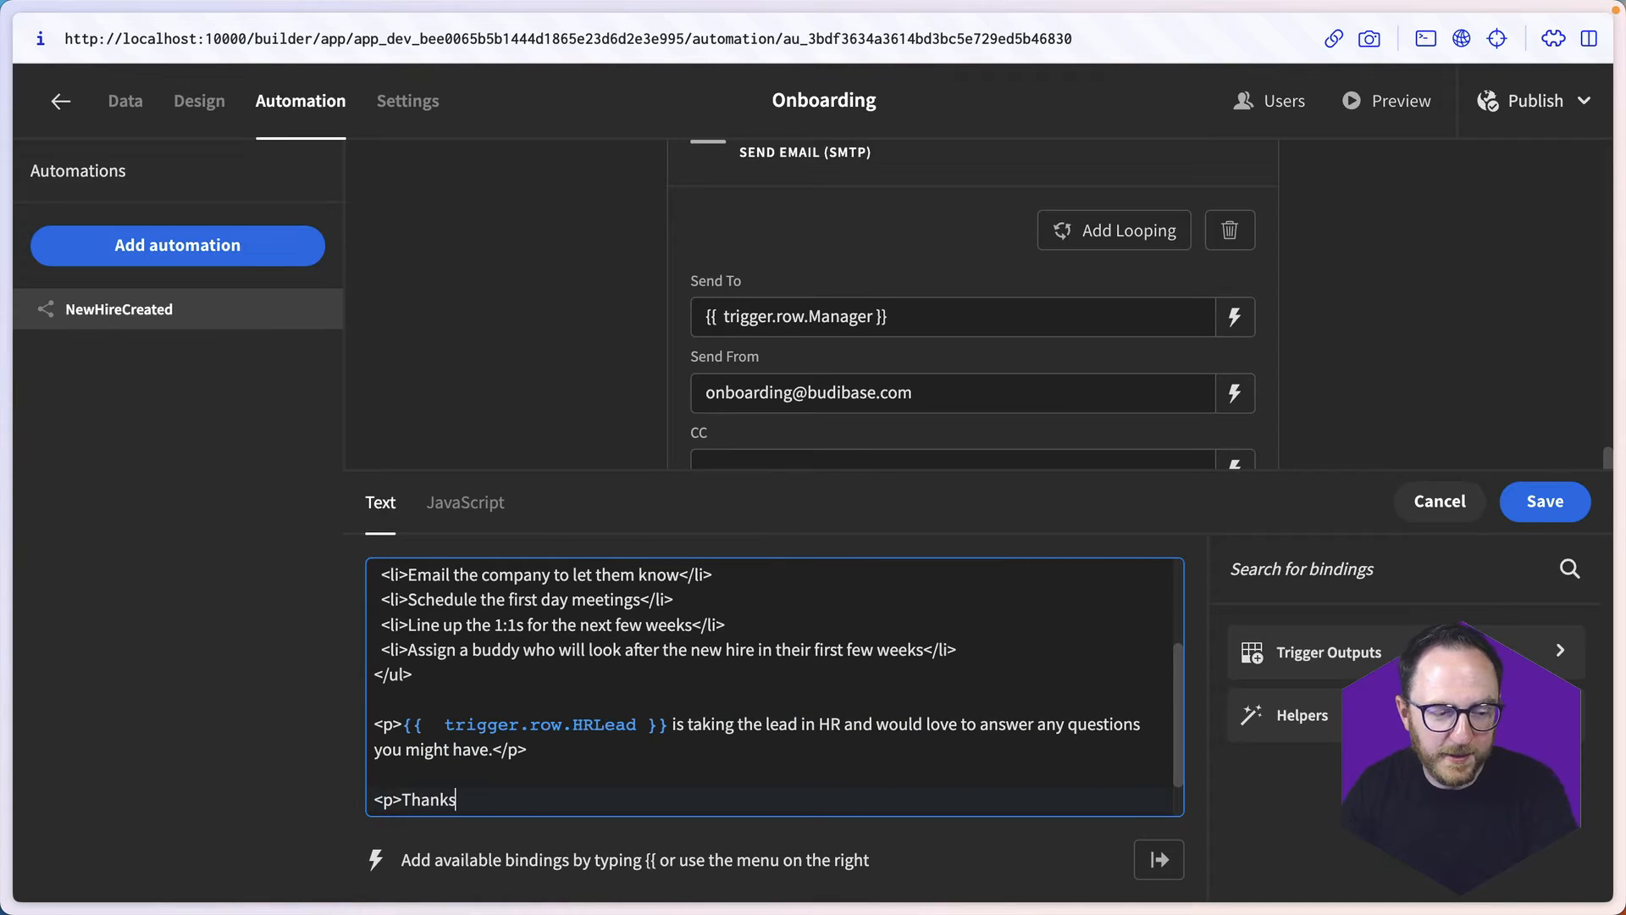
text(!</p>)
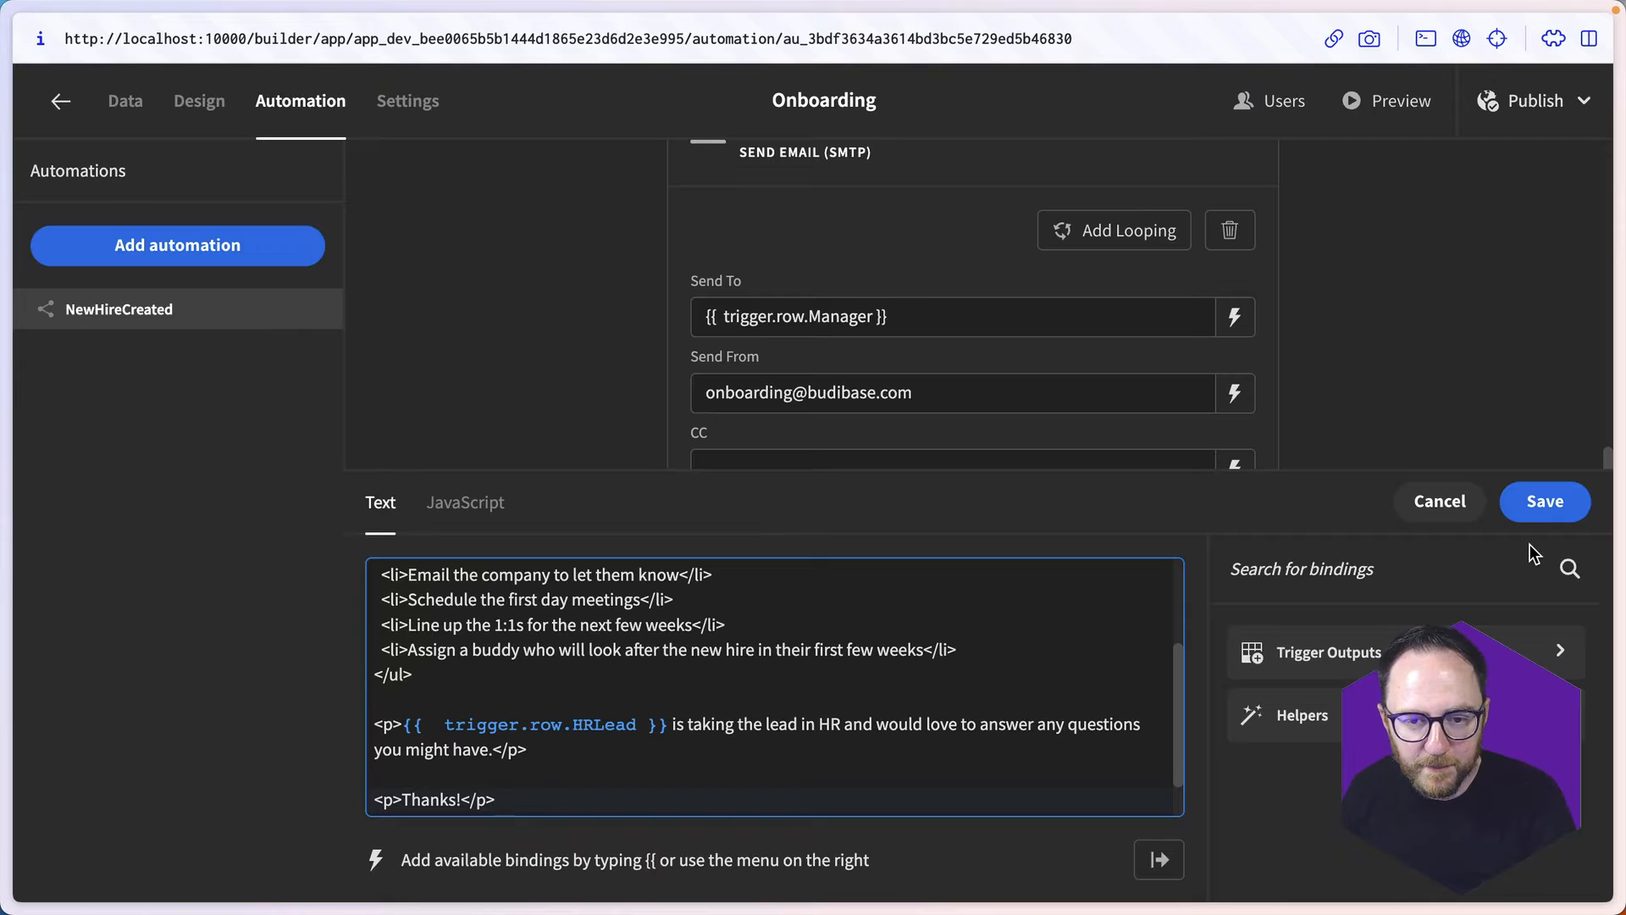
click(1535, 506)
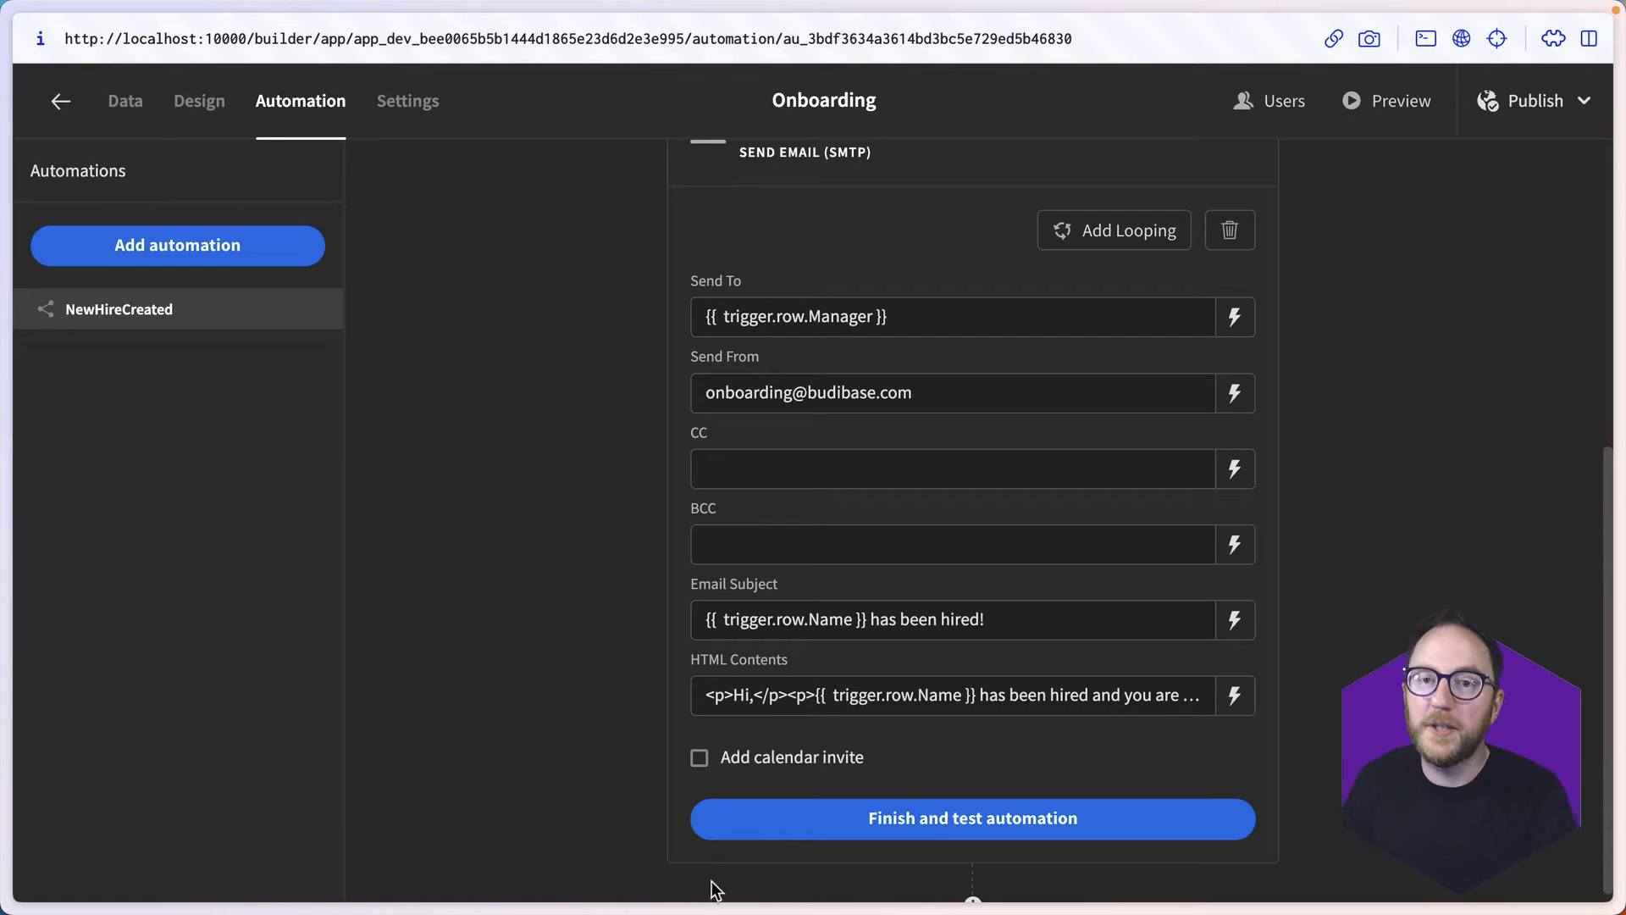
- Start testing the automation and choose new_hire as the table for the test data
click(851, 813)
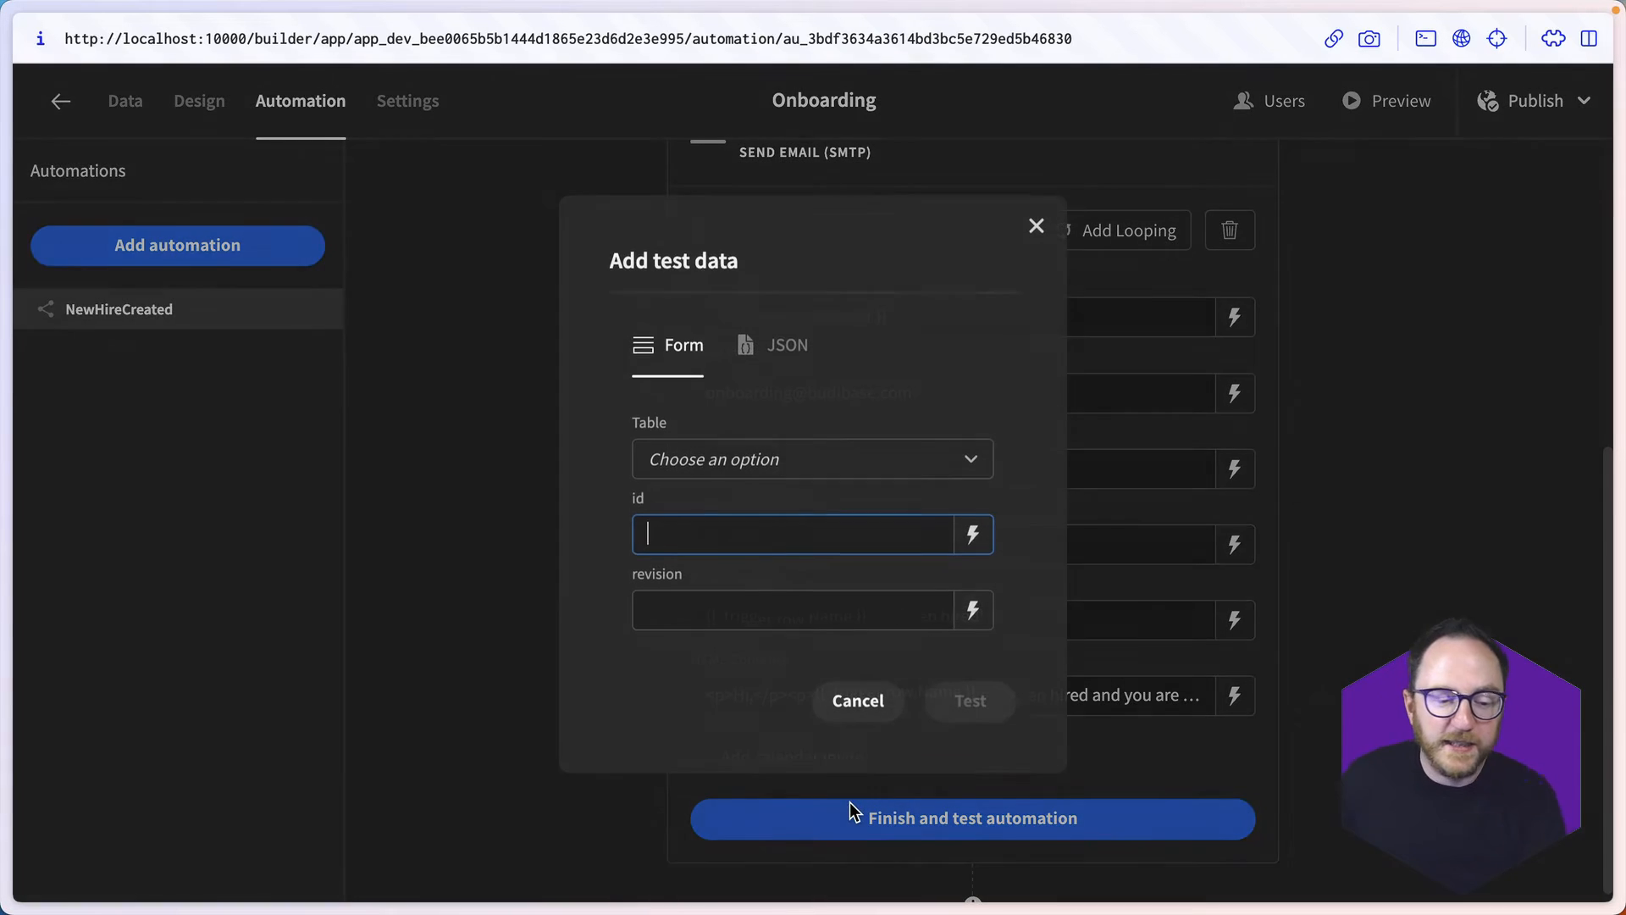
click(678, 462)
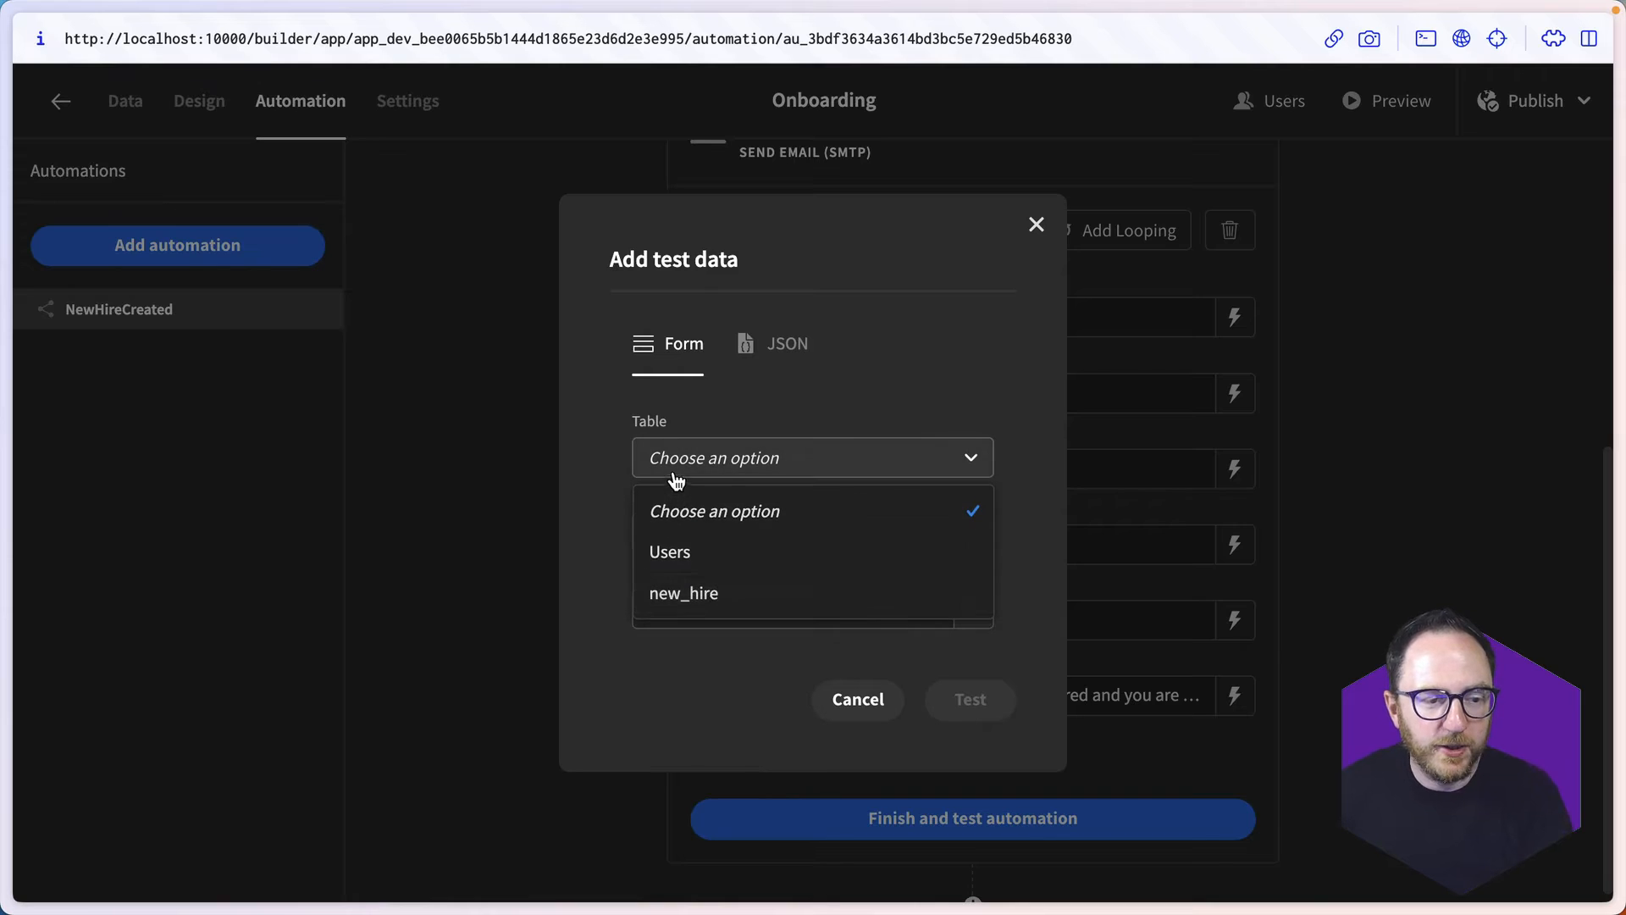
click(717, 597)
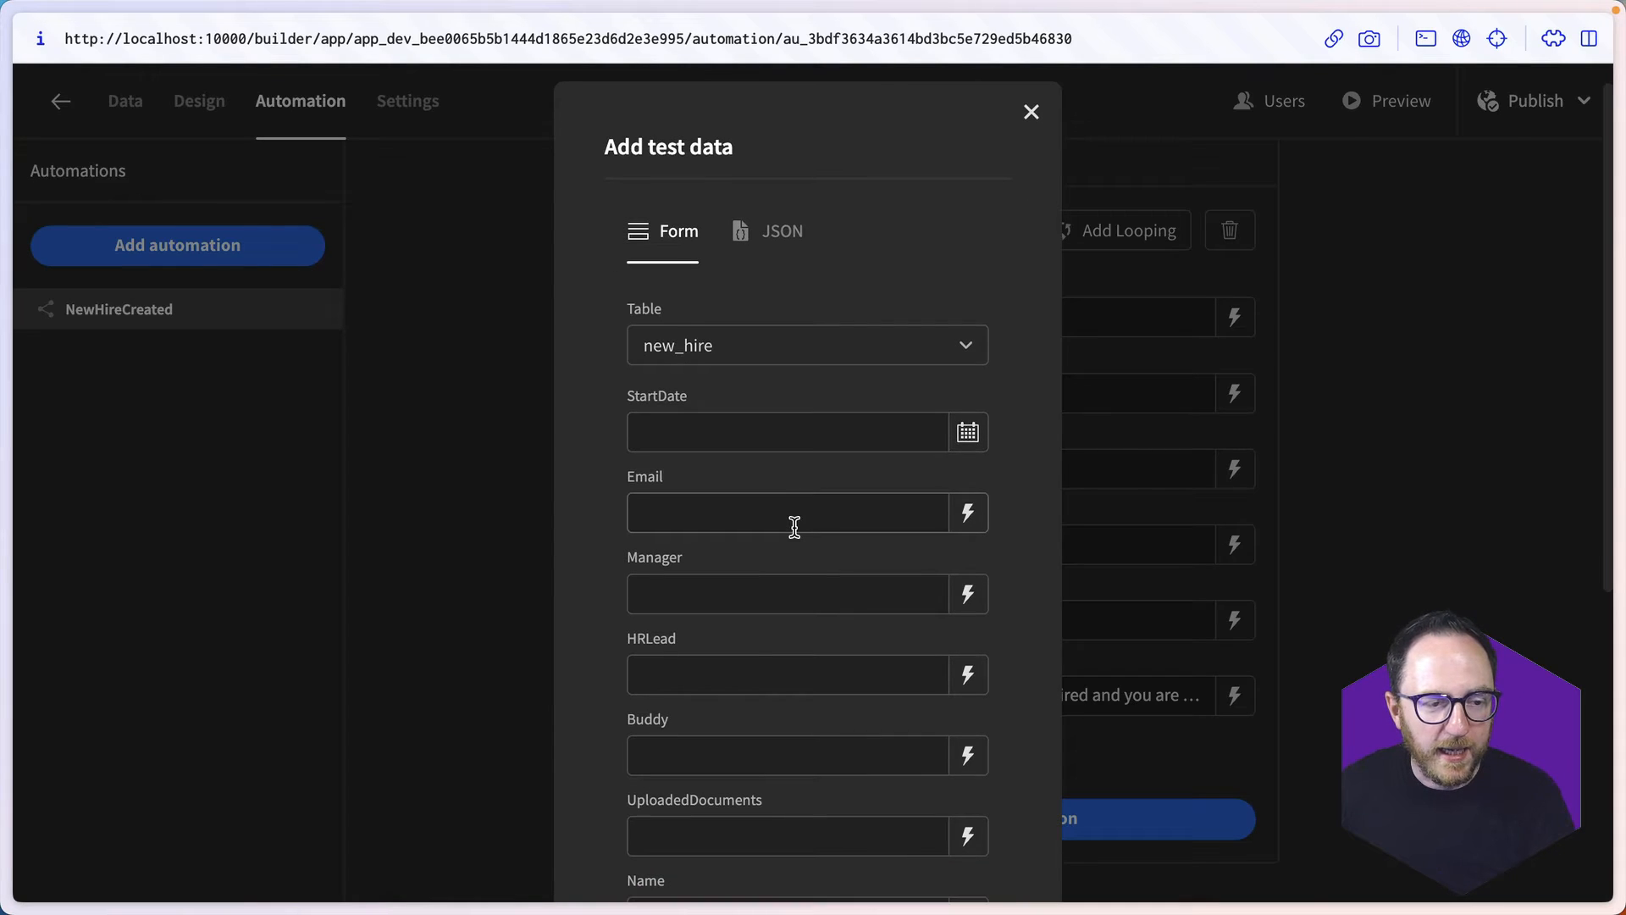
- Fill in the Manager field of the test data with the manager's e-mail address
scroll(794, 526, down, 1)
click(736, 491)
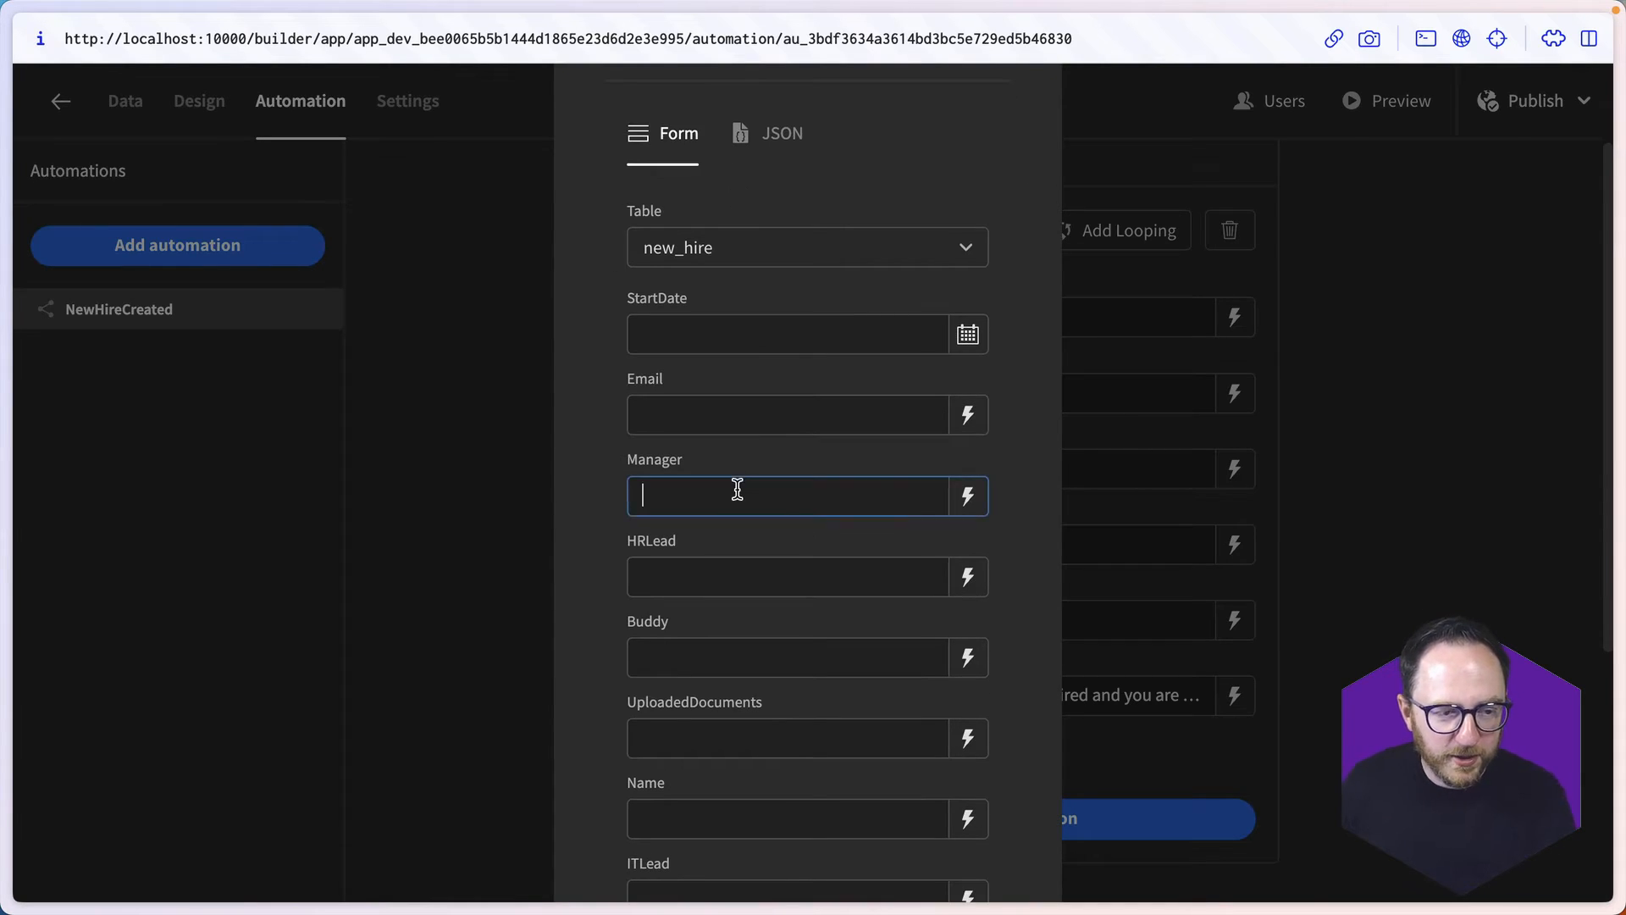
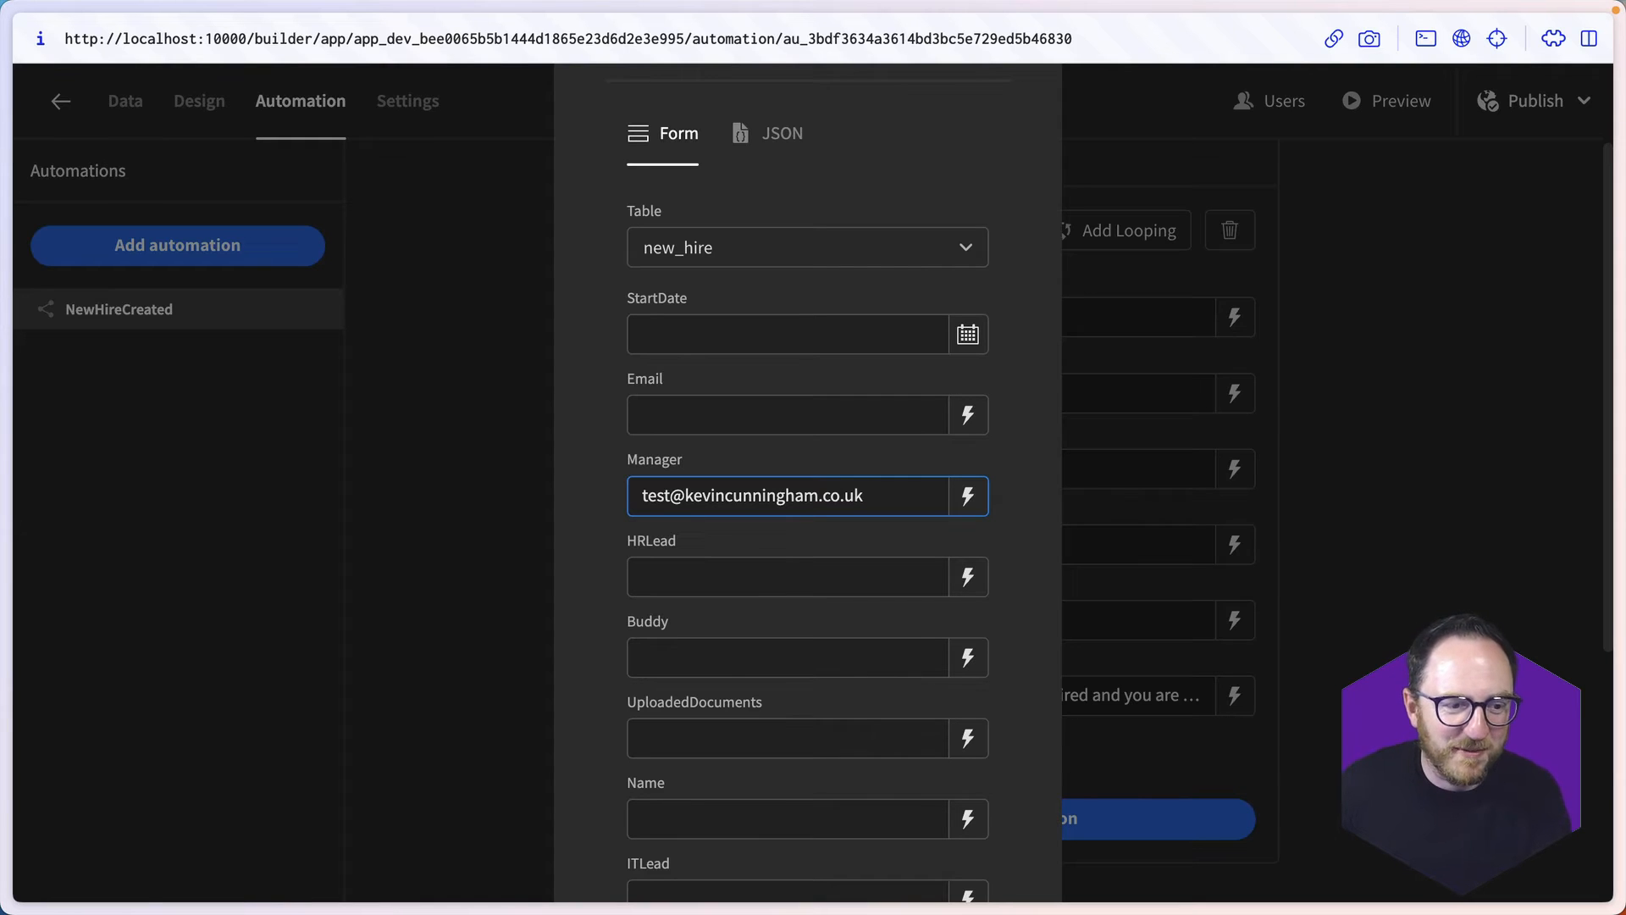
- Set the Name field of the test data to NewHireTest
scroll(780, 690, down, 2)
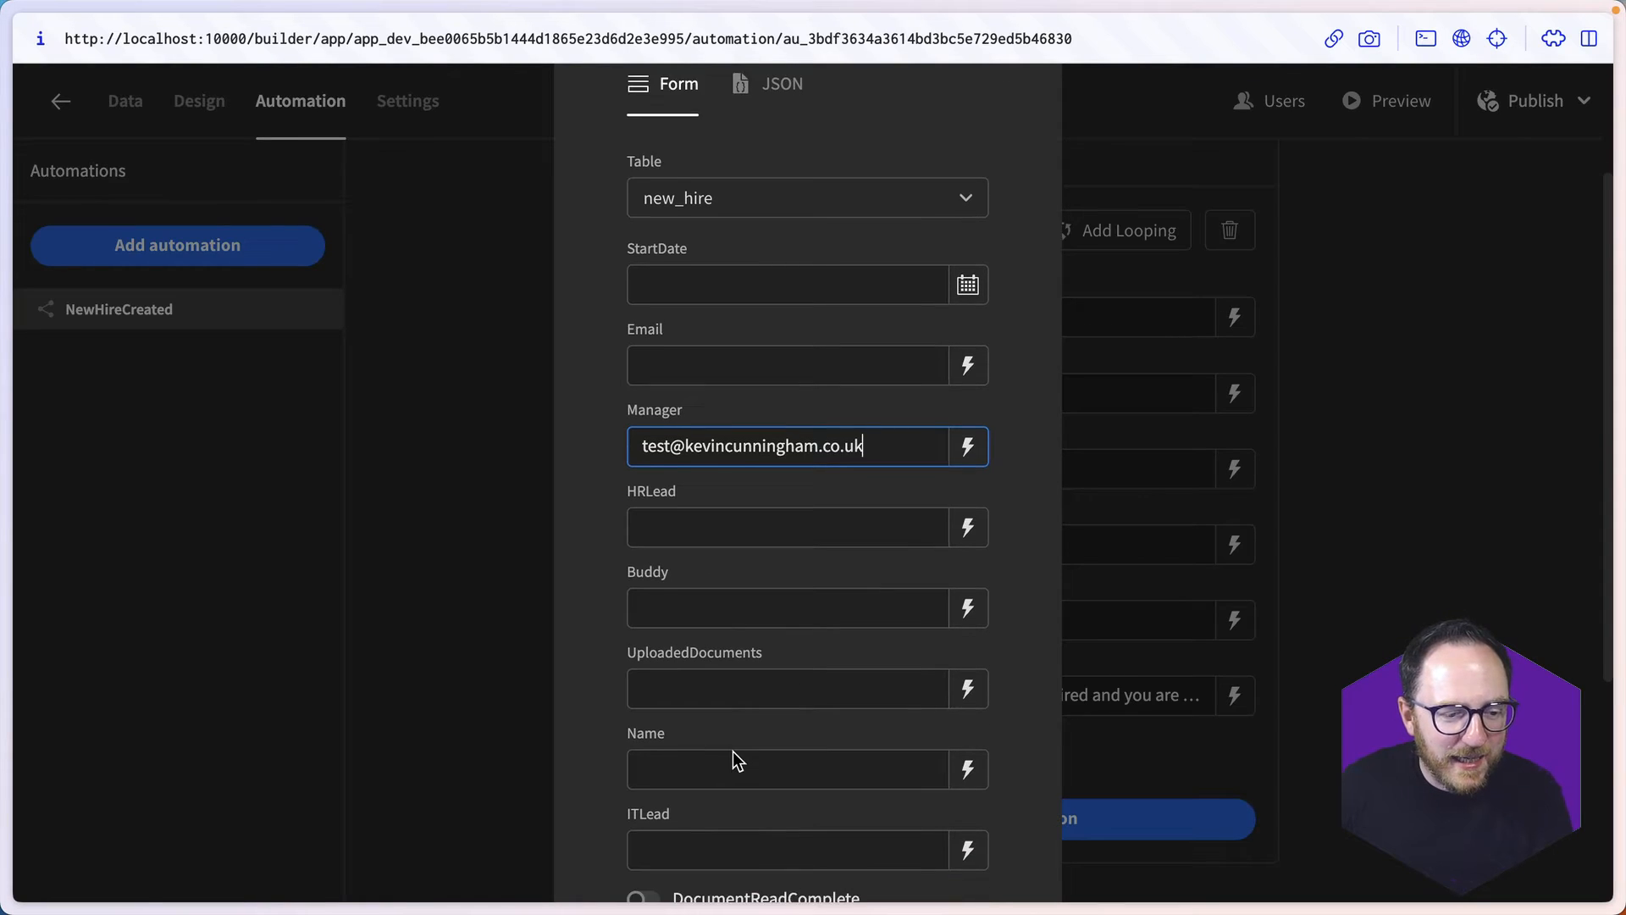
click(631, 746)
text(Ne)
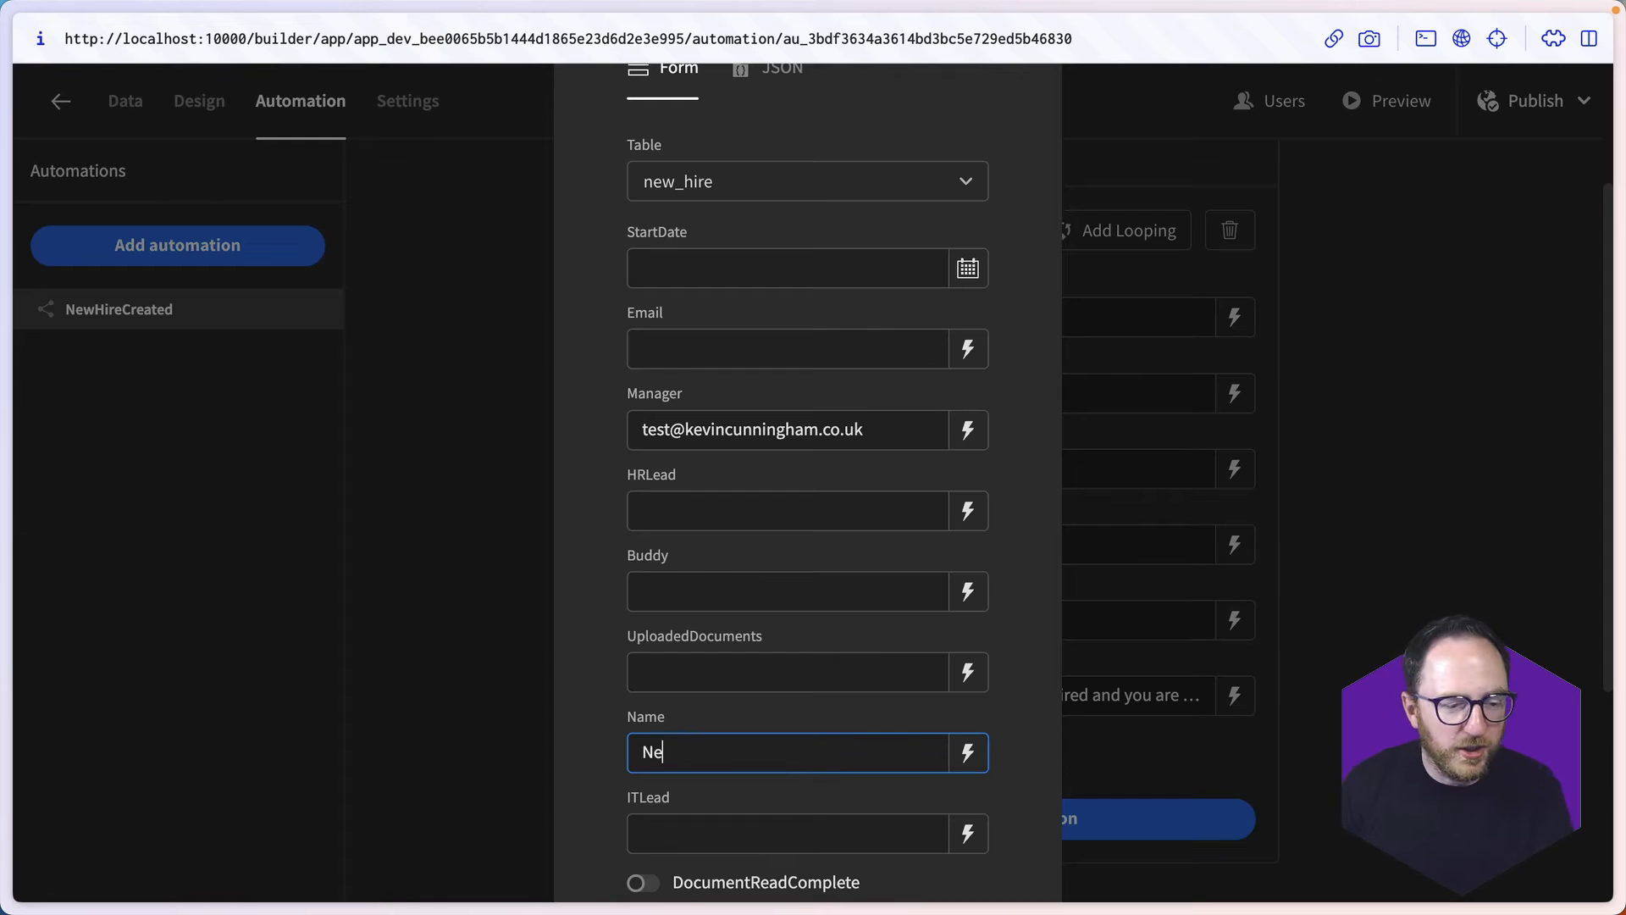
text(wHiree)
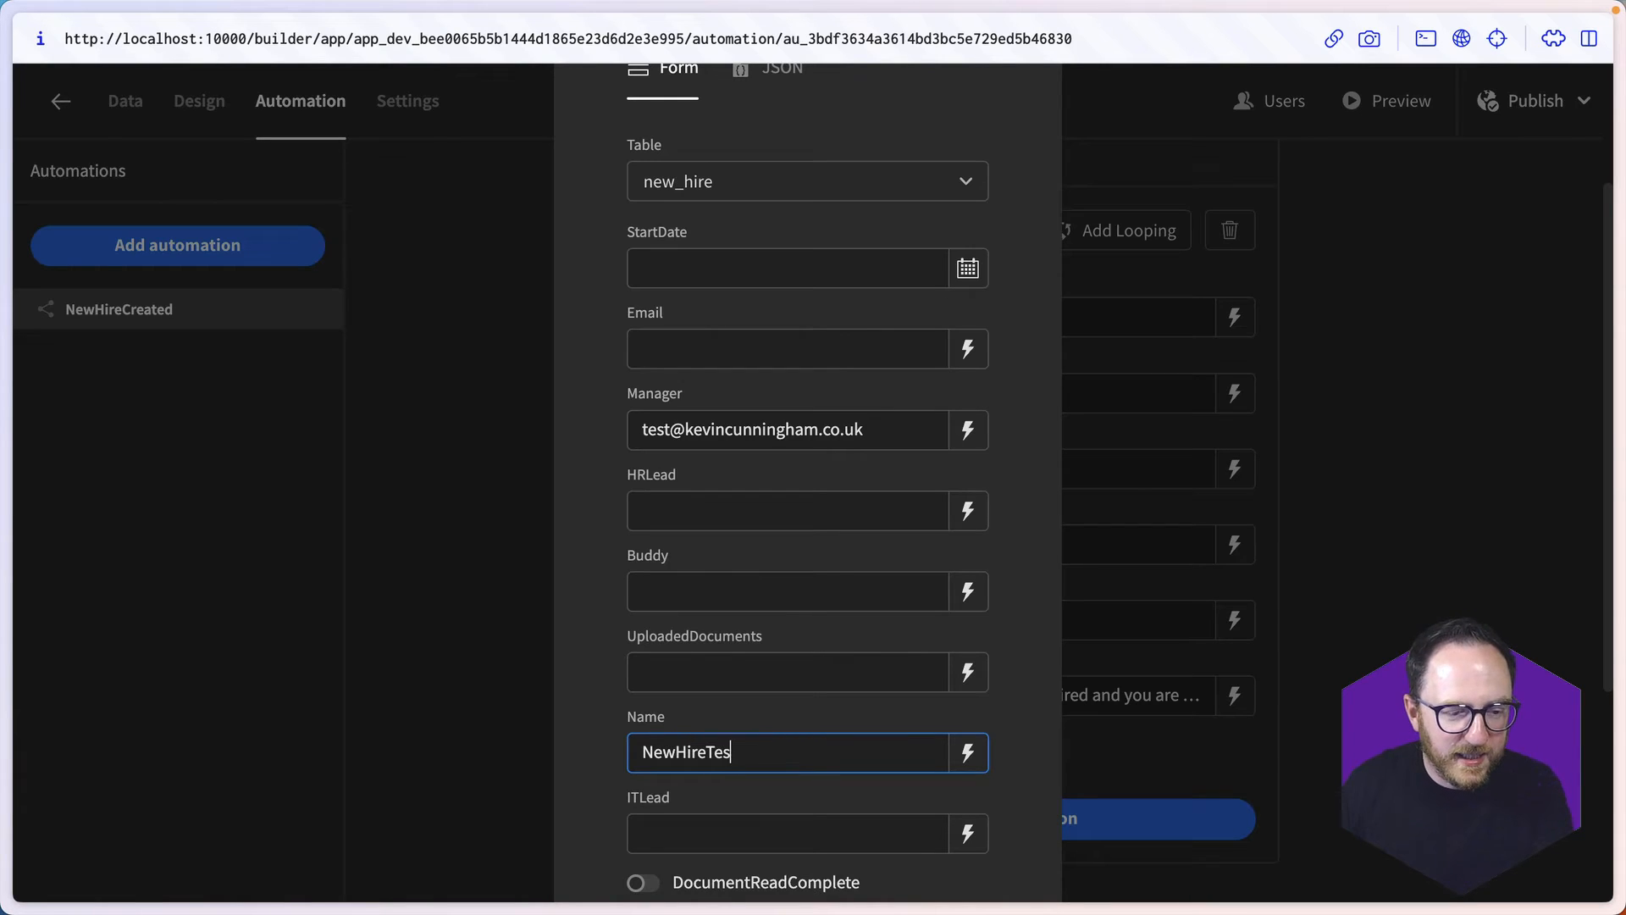
- Fill in the HRLead field of the test data with the HR lead's e-mail address
click(789, 513)
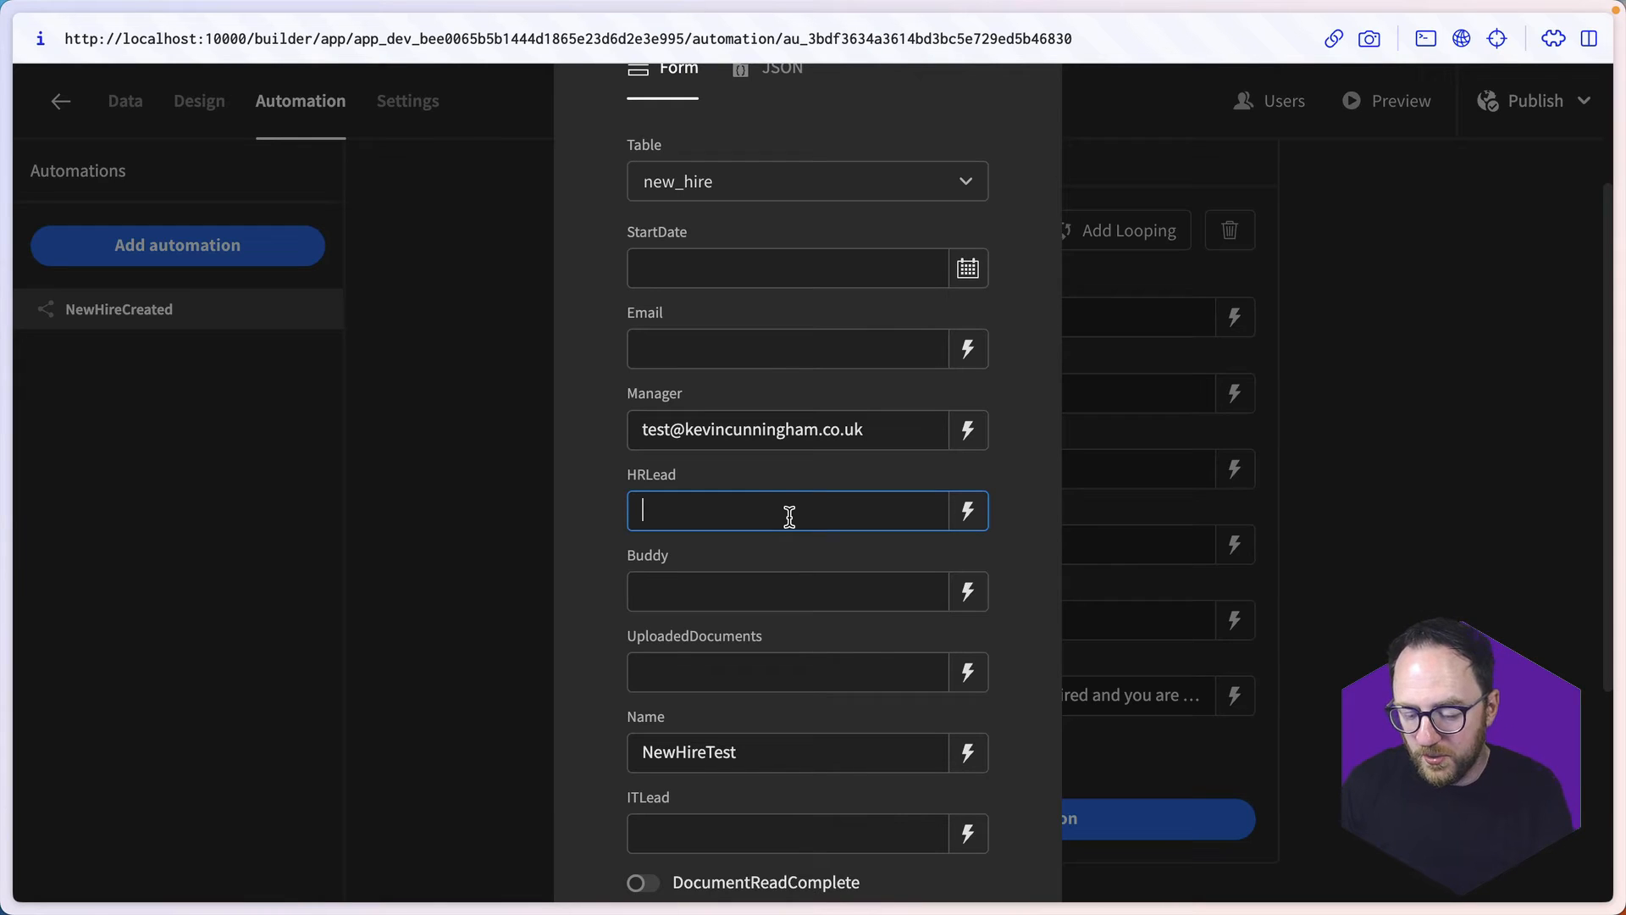
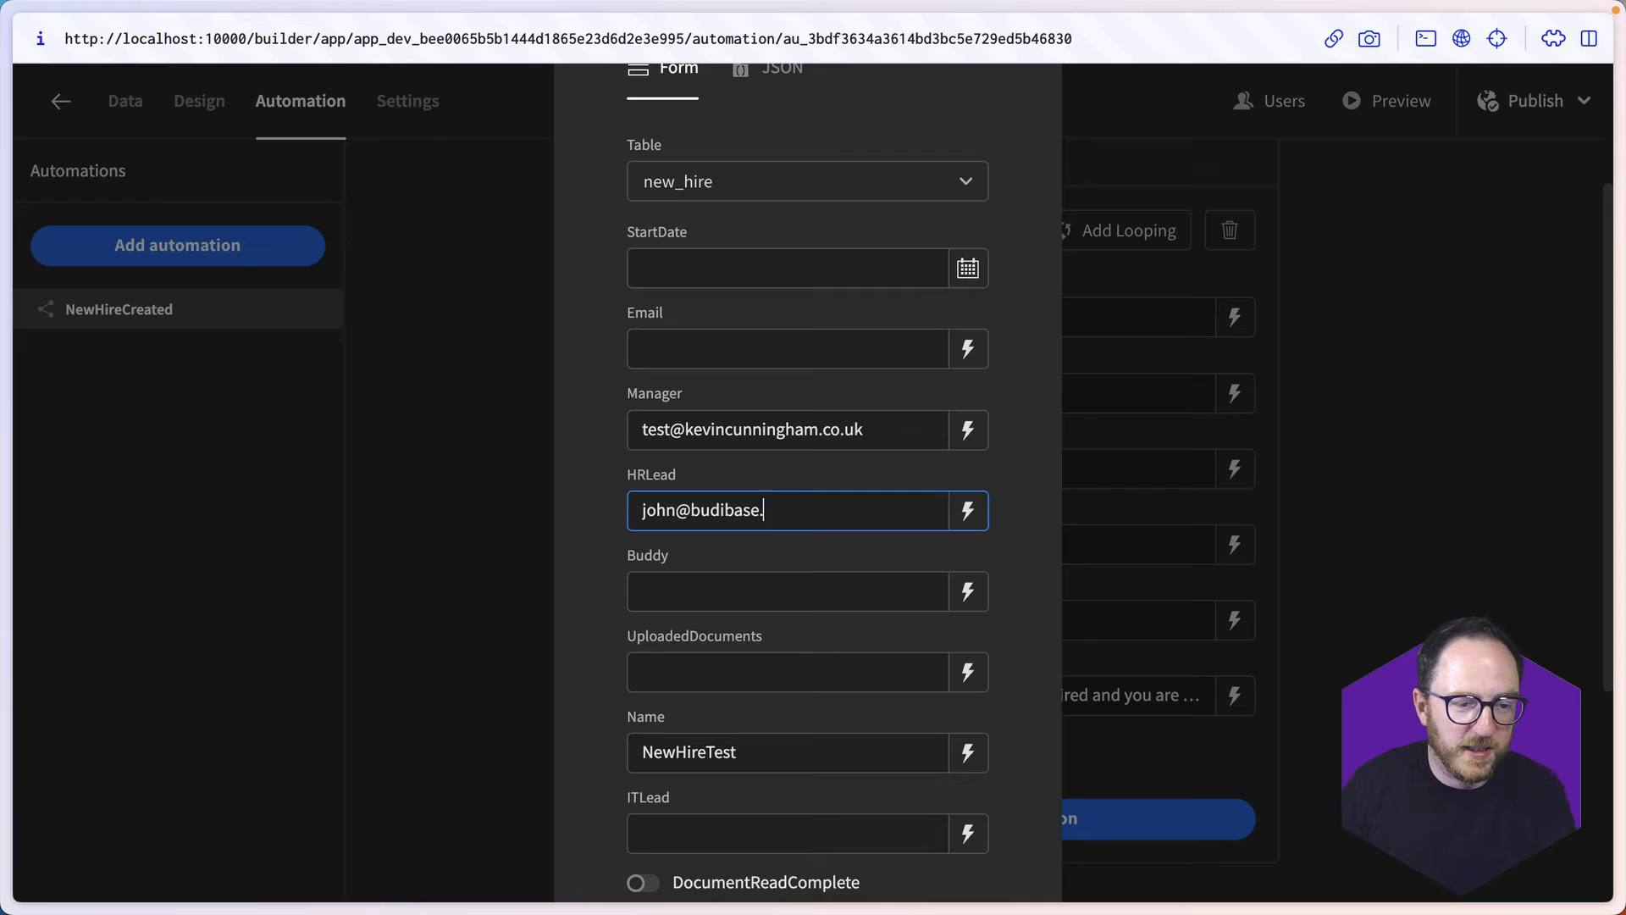
- Run the automation test and return to the Budibase automation from the received email
scroll(748, 646, down, 4)
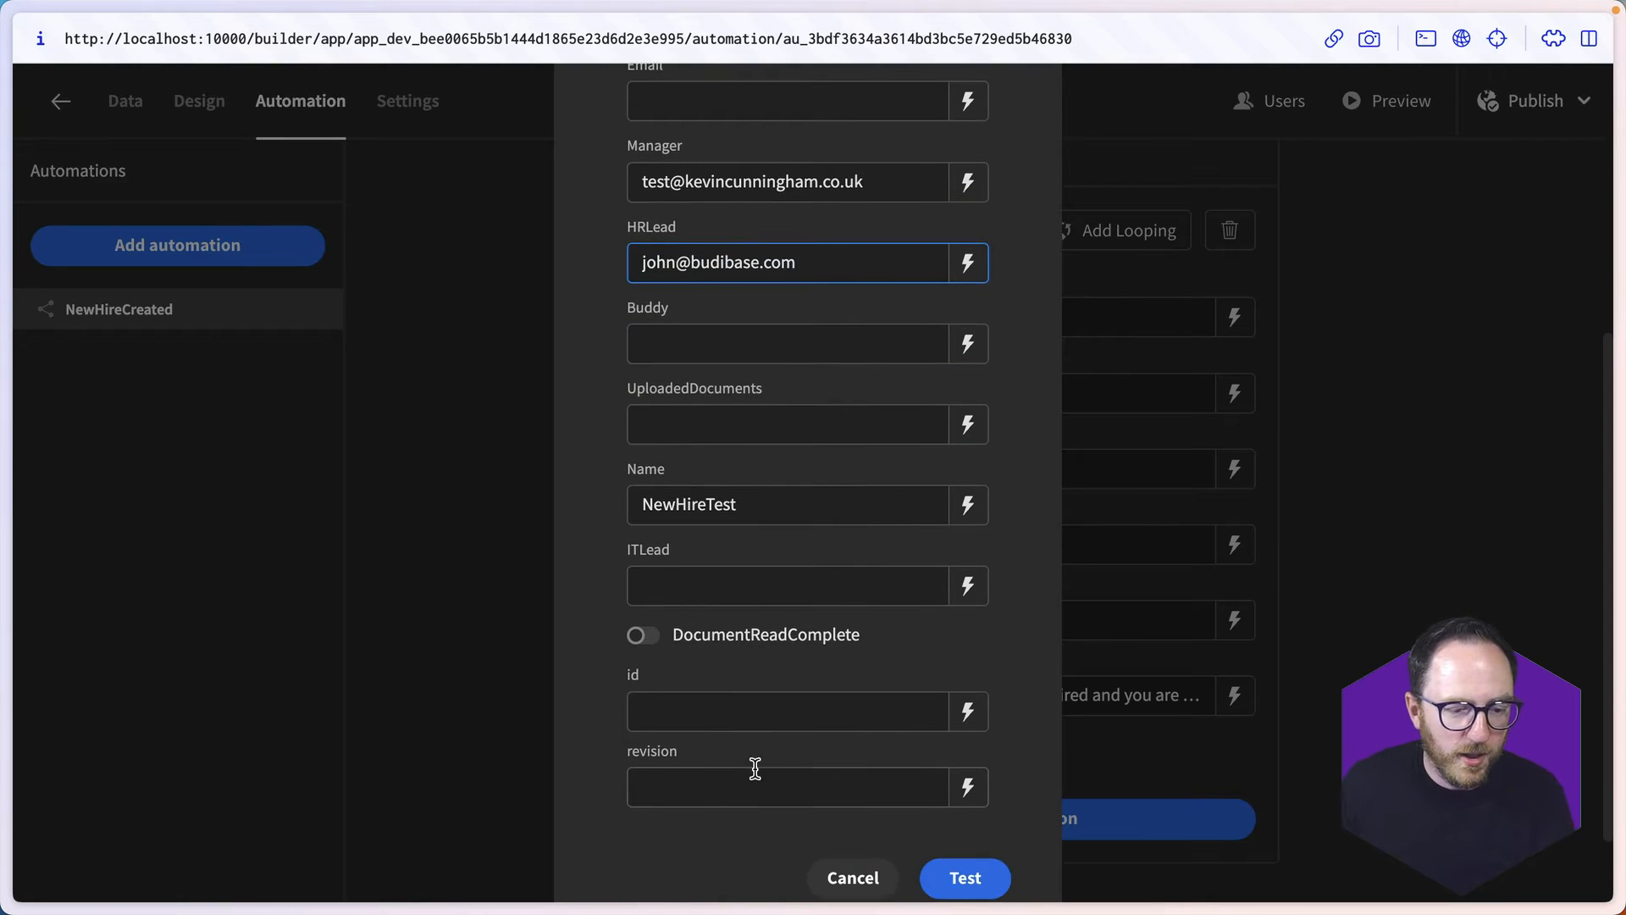
click(965, 845)
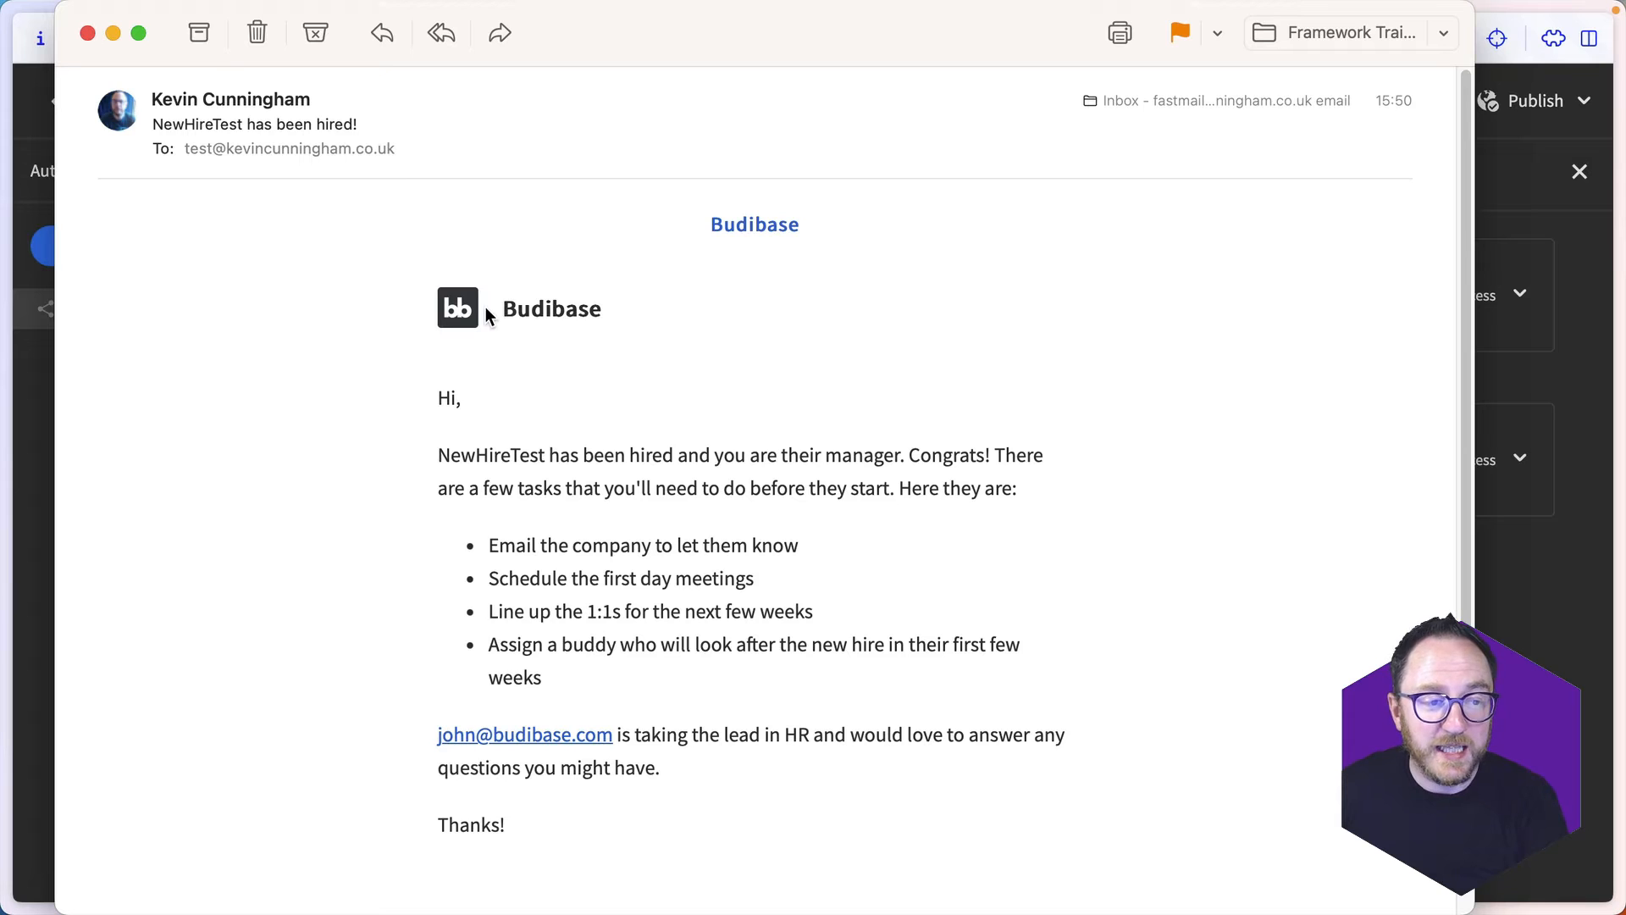
click(1538, 406)
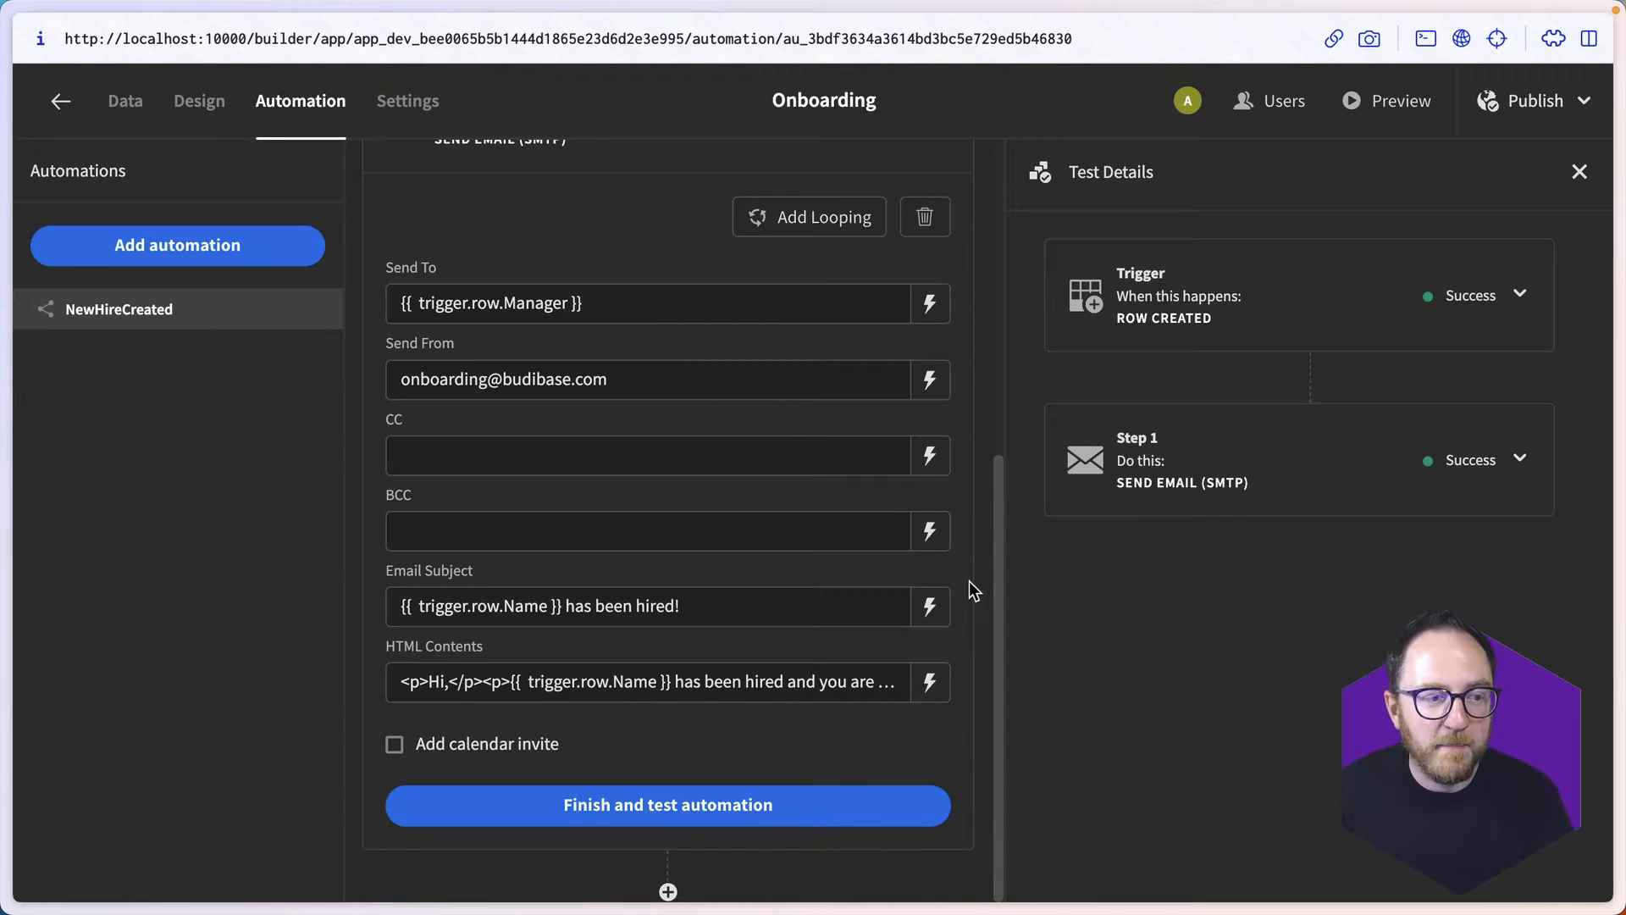
- Add a second Send Email (SMTP) step after the manager email in the automation
click(667, 892)
click(563, 453)
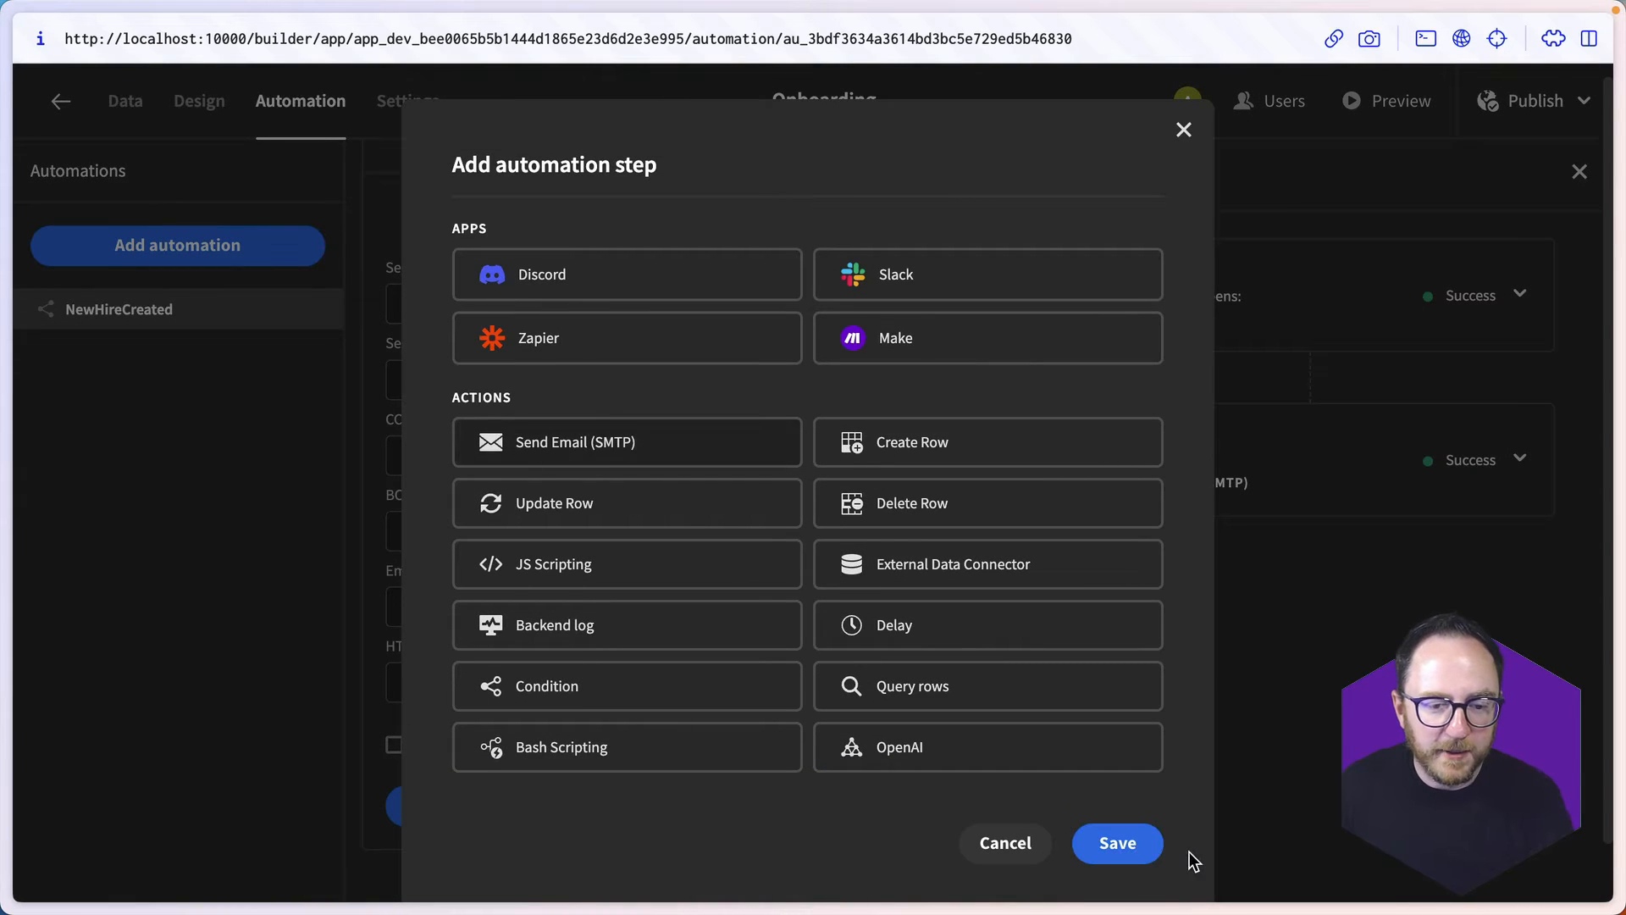
click(1100, 854)
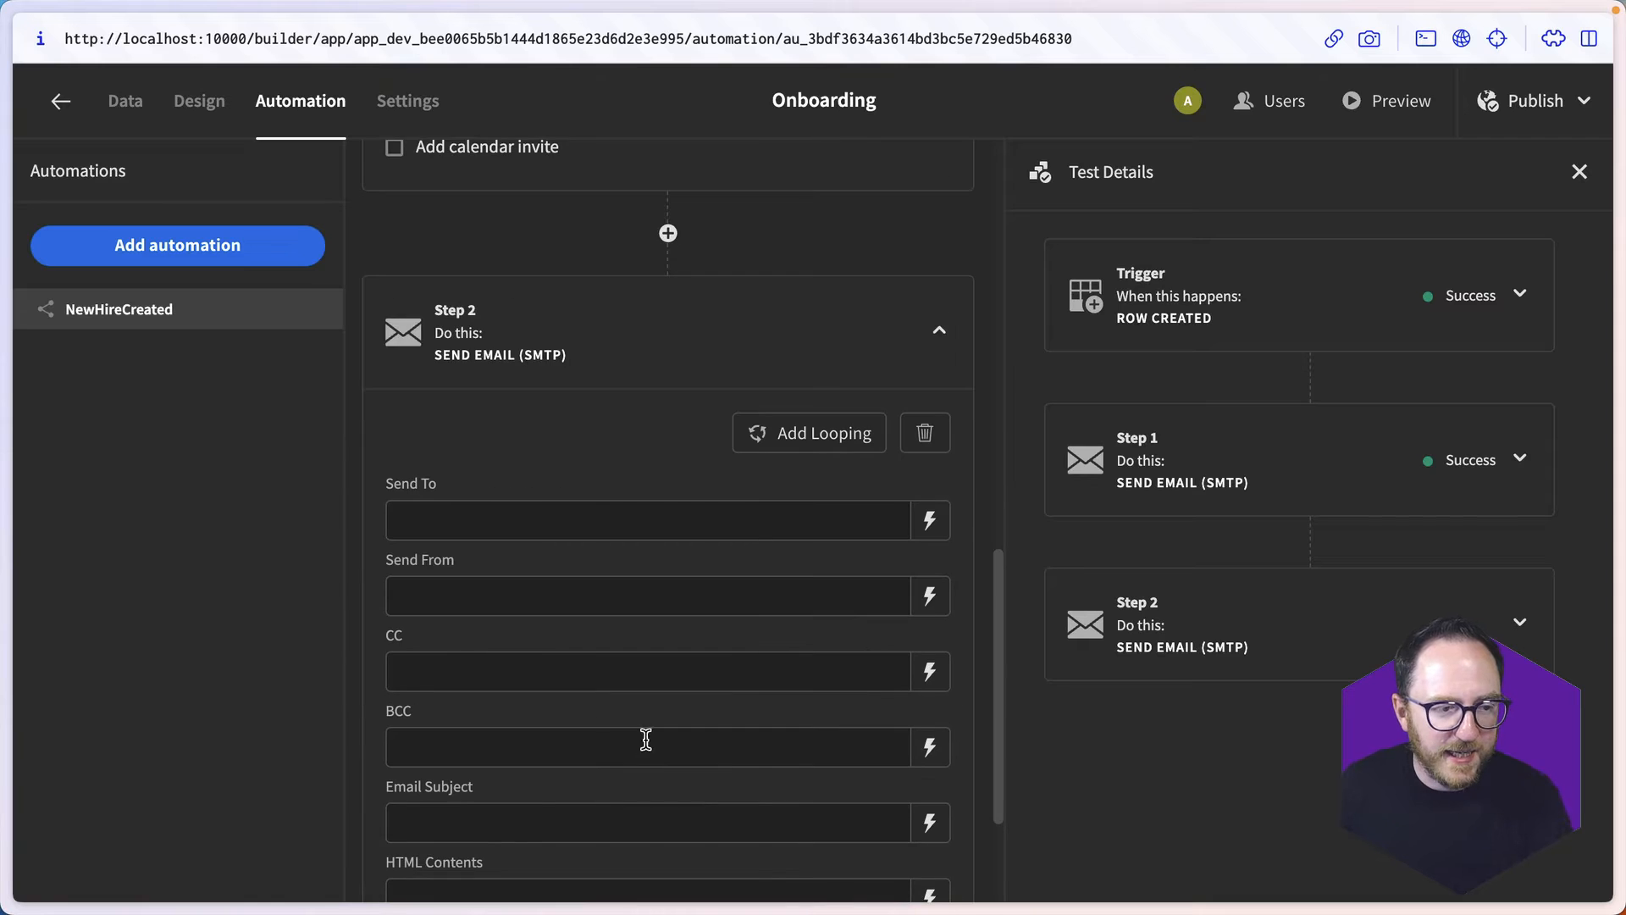
- Set Send To of the second email step to the binding {{ trigger.row.ITLead }} and save it
click(530, 519)
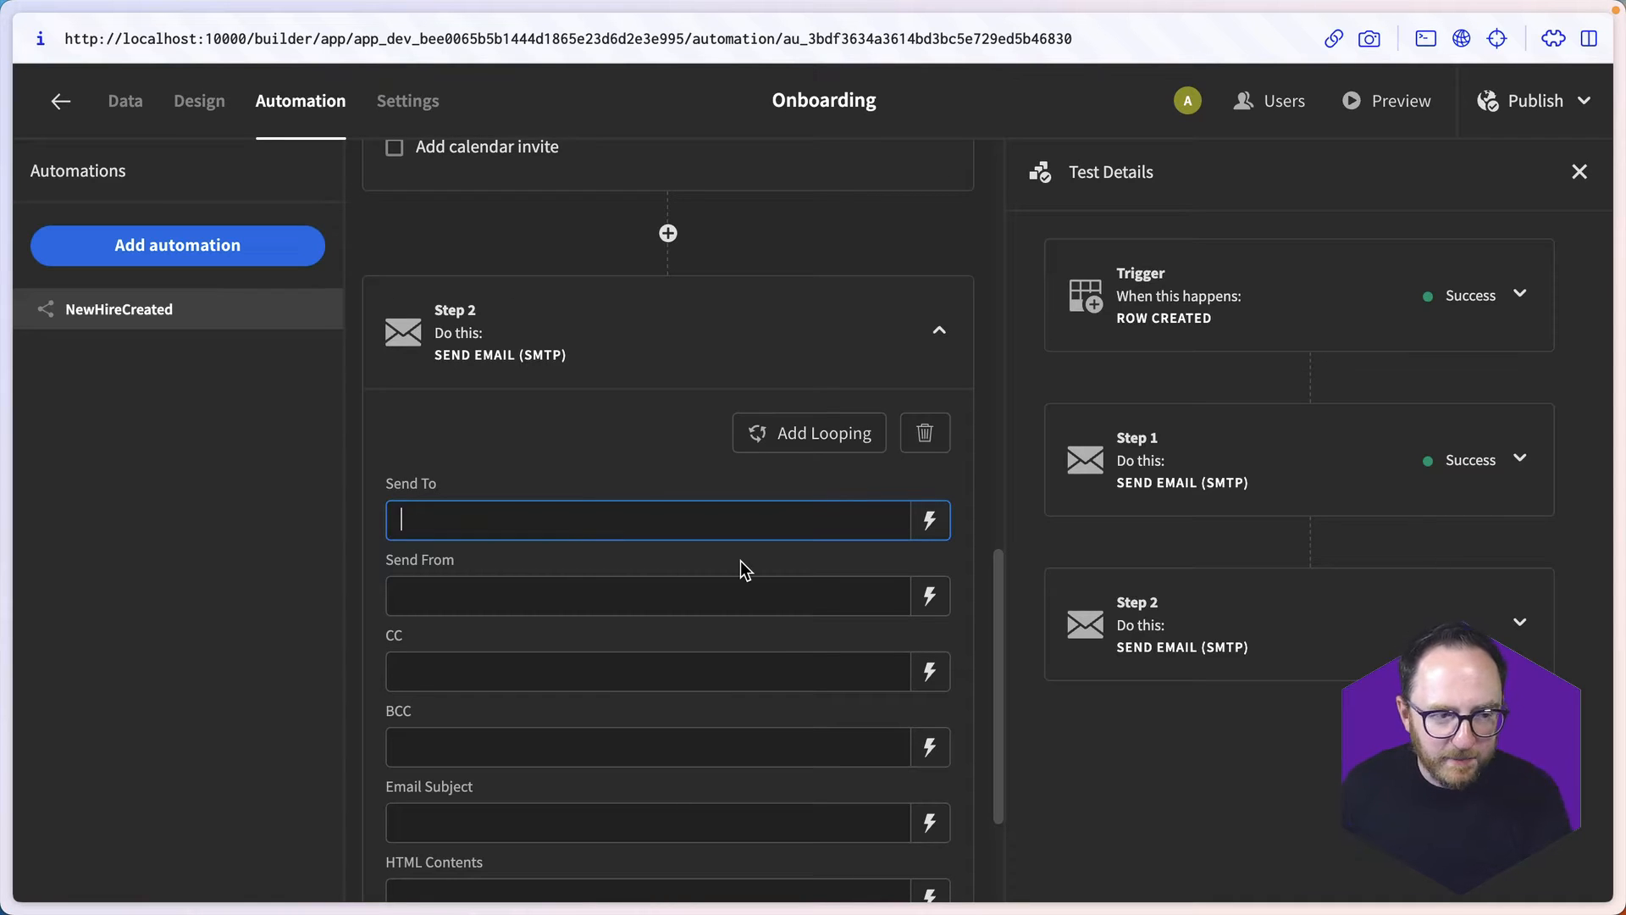
click(940, 519)
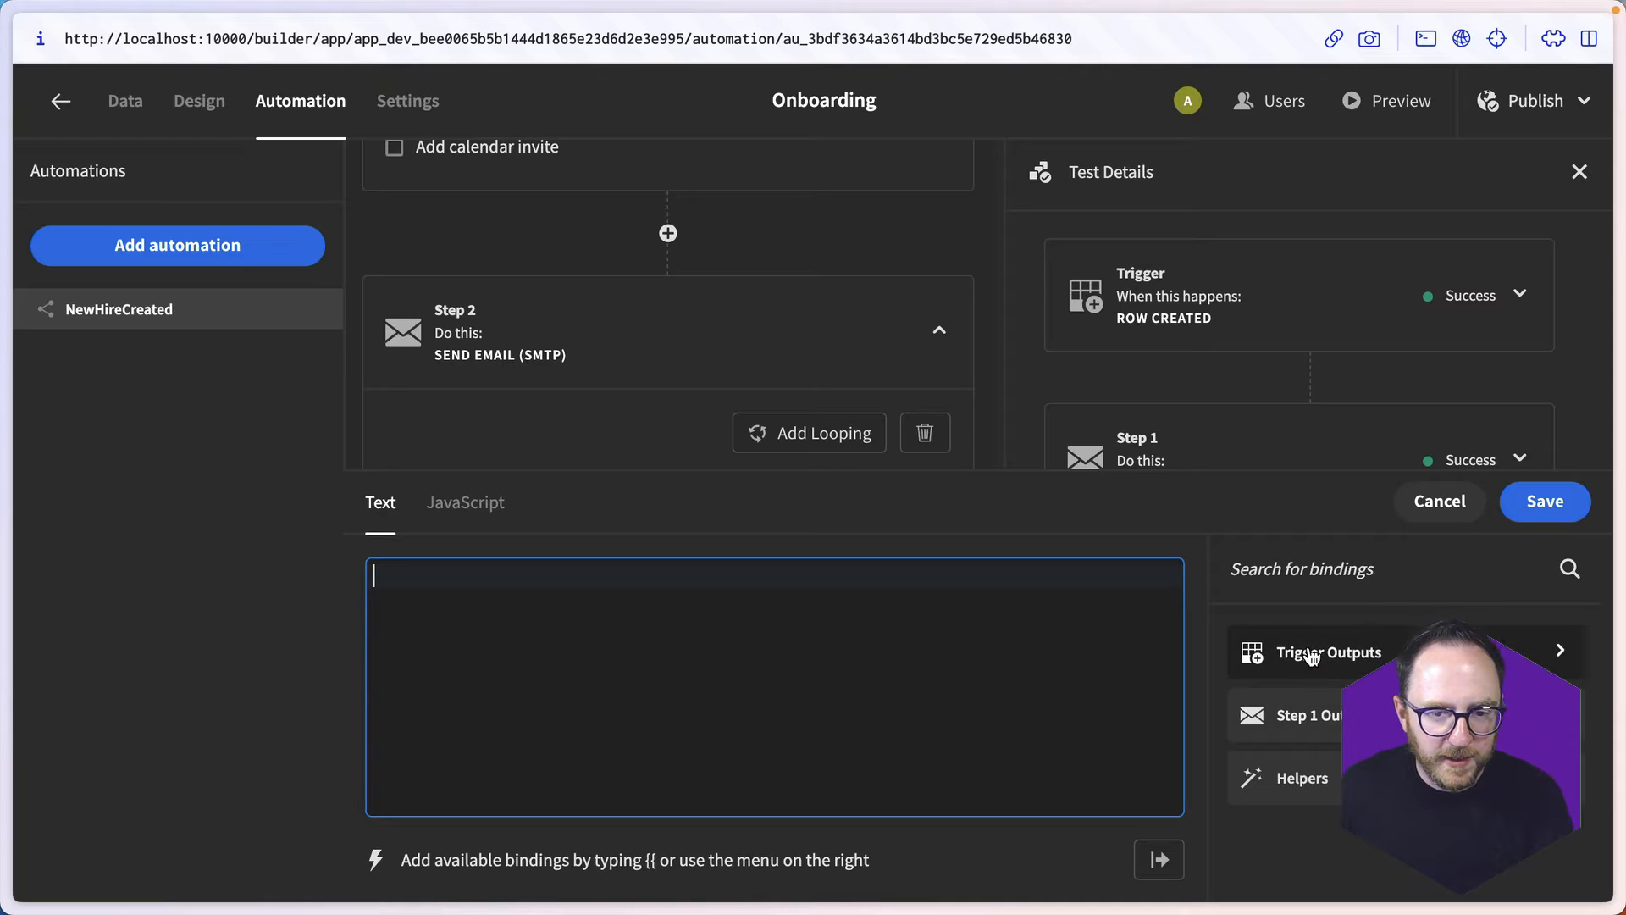
click(1311, 658)
click(1252, 684)
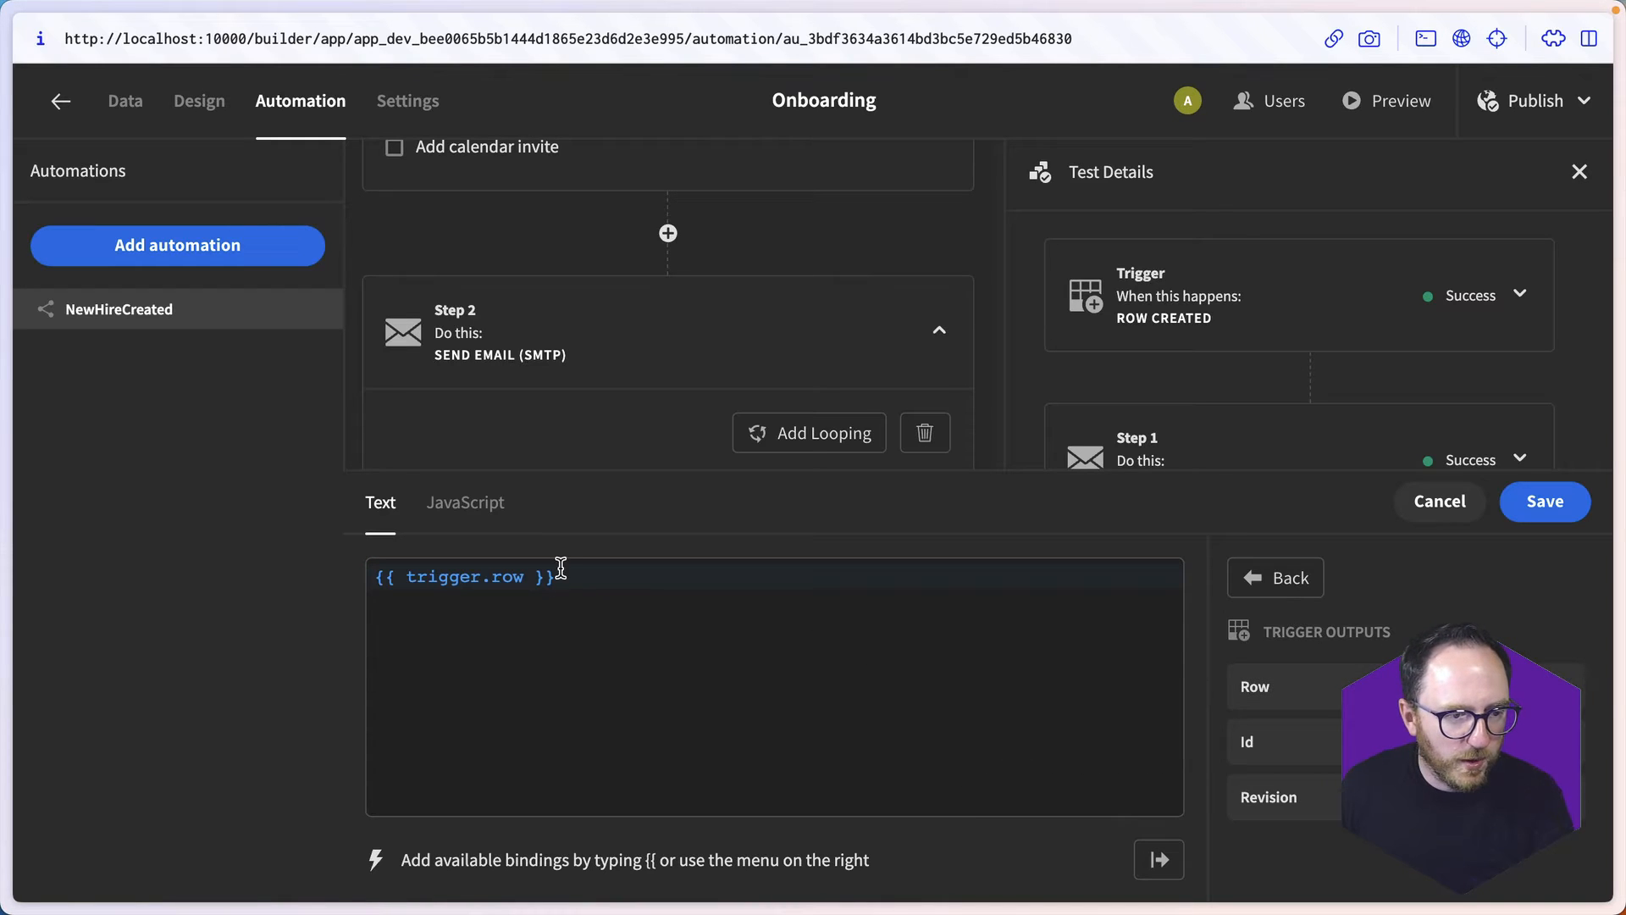
click(523, 577)
text(.)
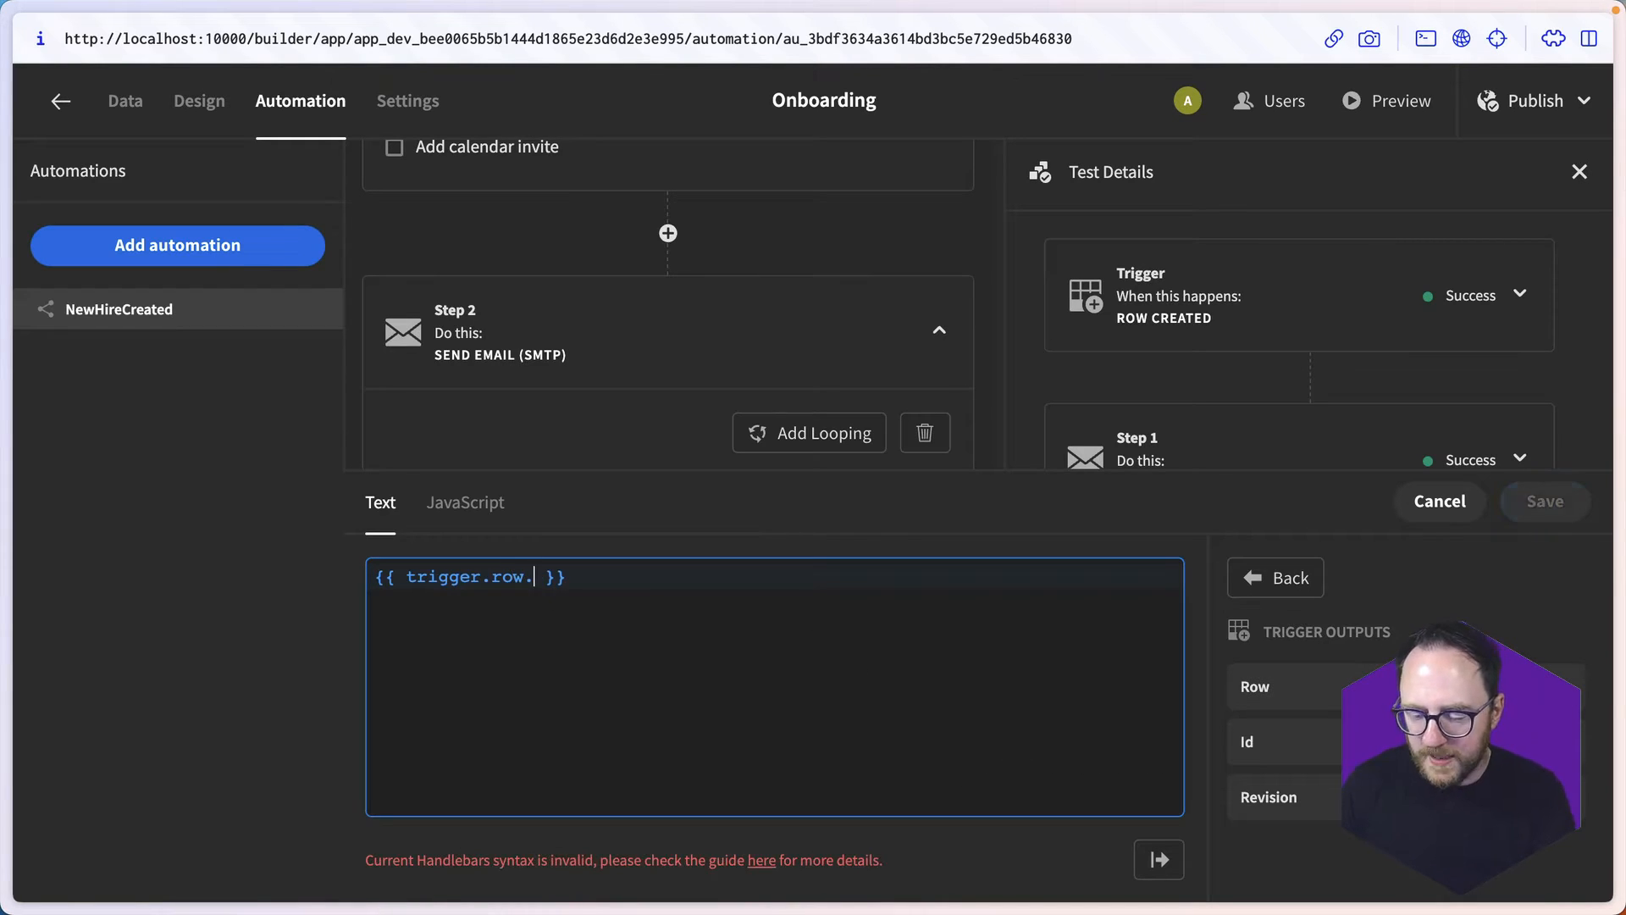
text(ITLead)
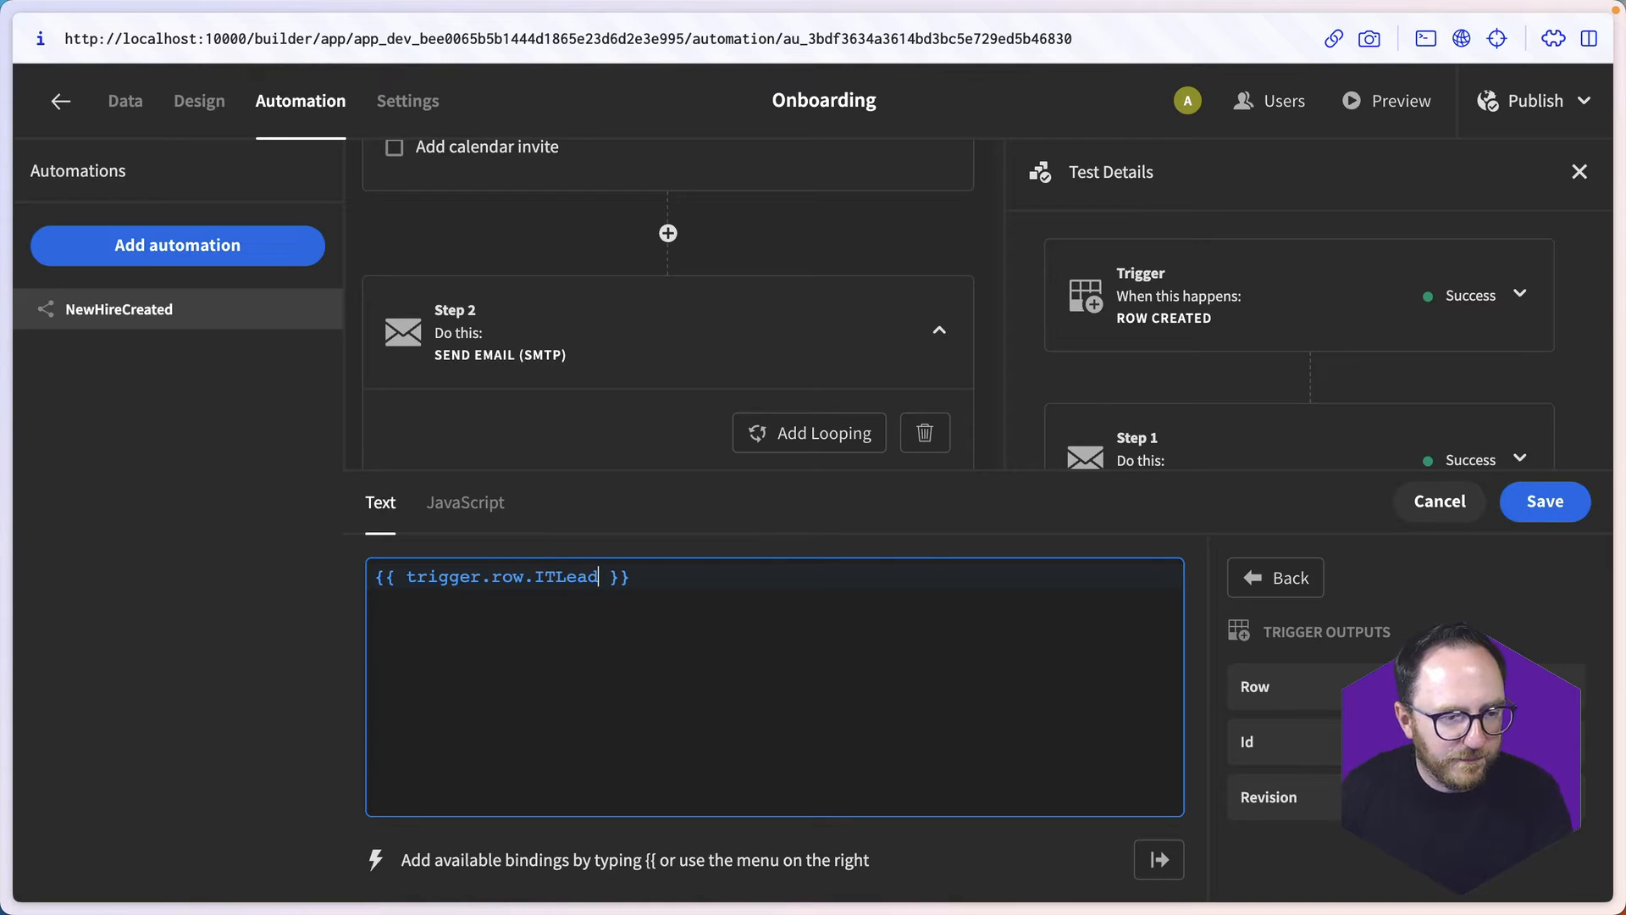
click(1534, 503)
- Fill in Send From of the second email step with the Budibase onboarding e-mail address
click(493, 555)
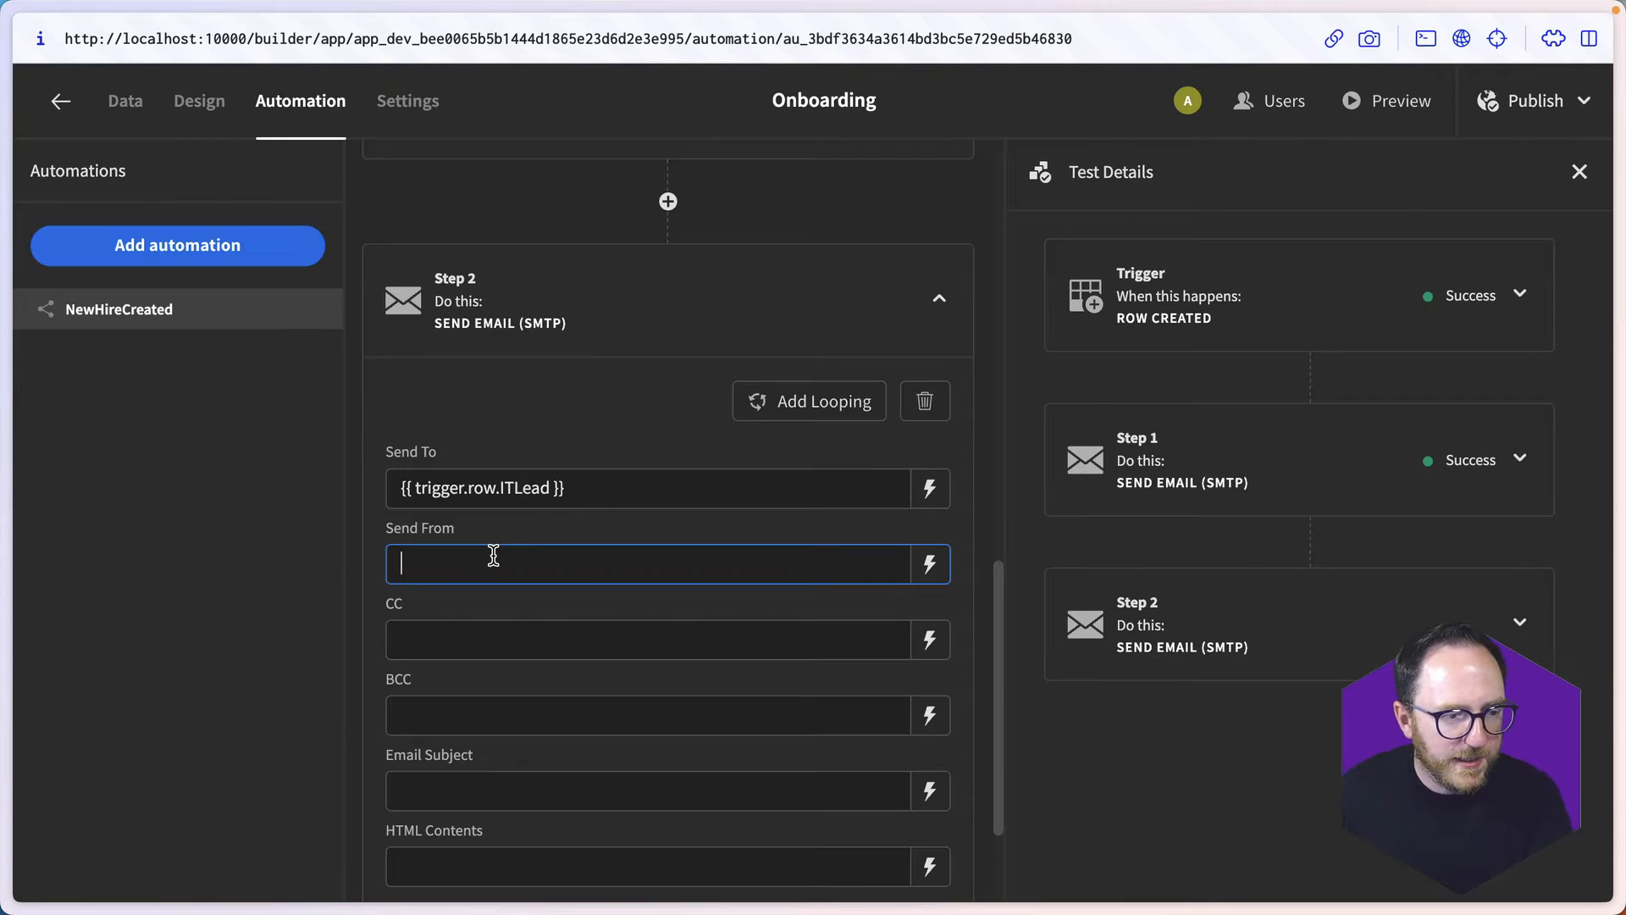
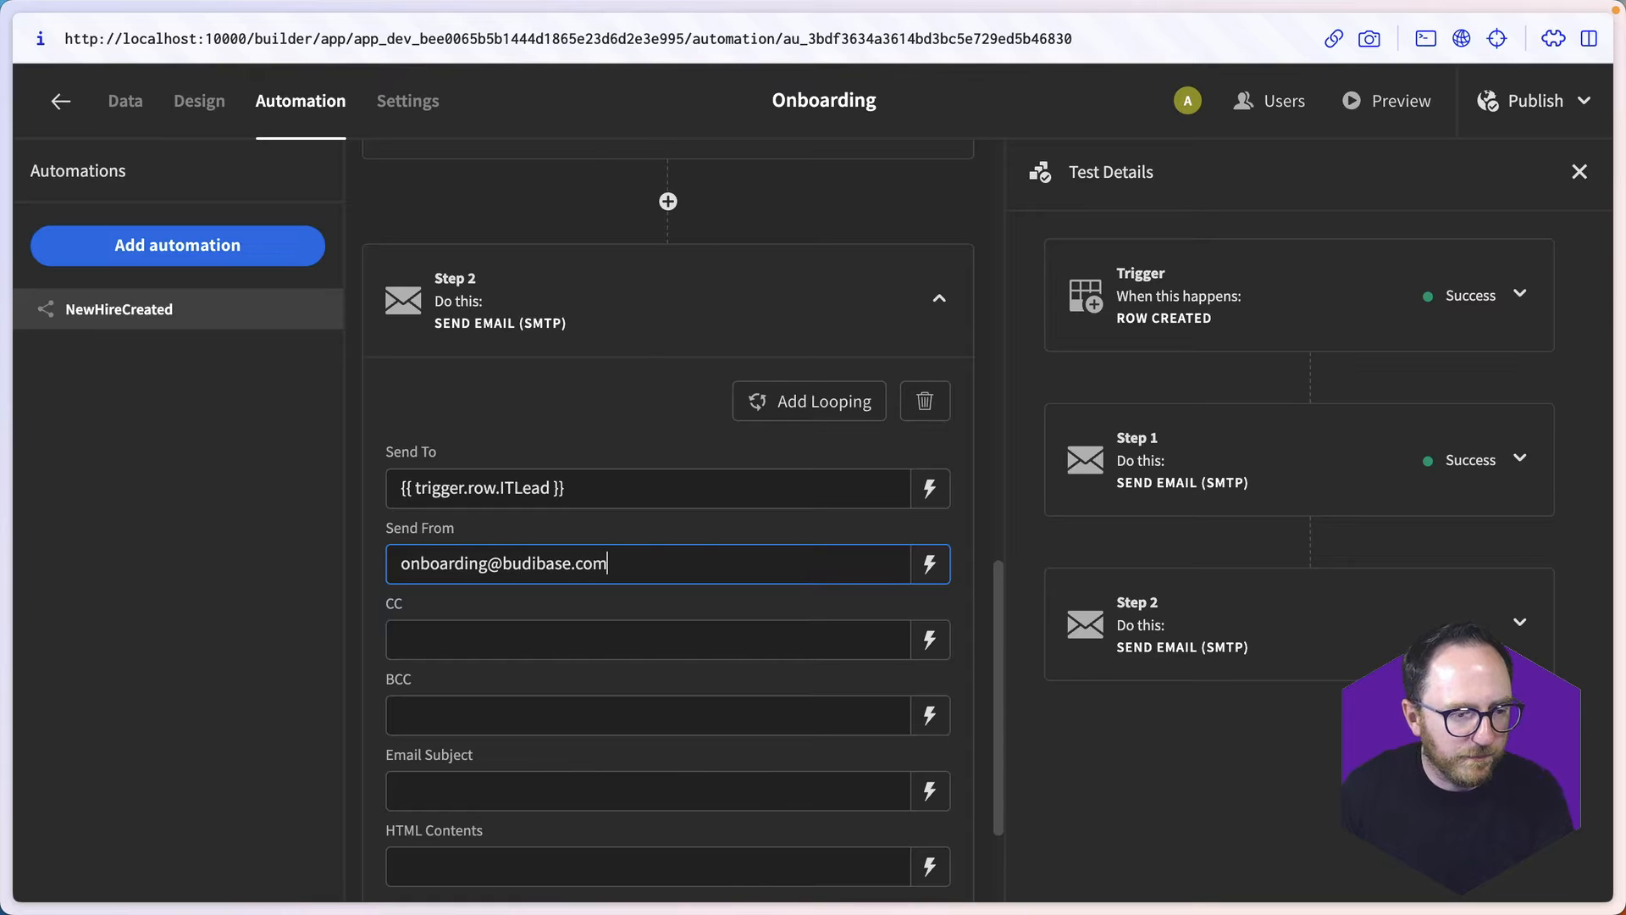
- Open the second email's subject for editing and insert the binding {{ trigger.row.Name }}
scroll(465, 675, down, 2)
click(929, 724)
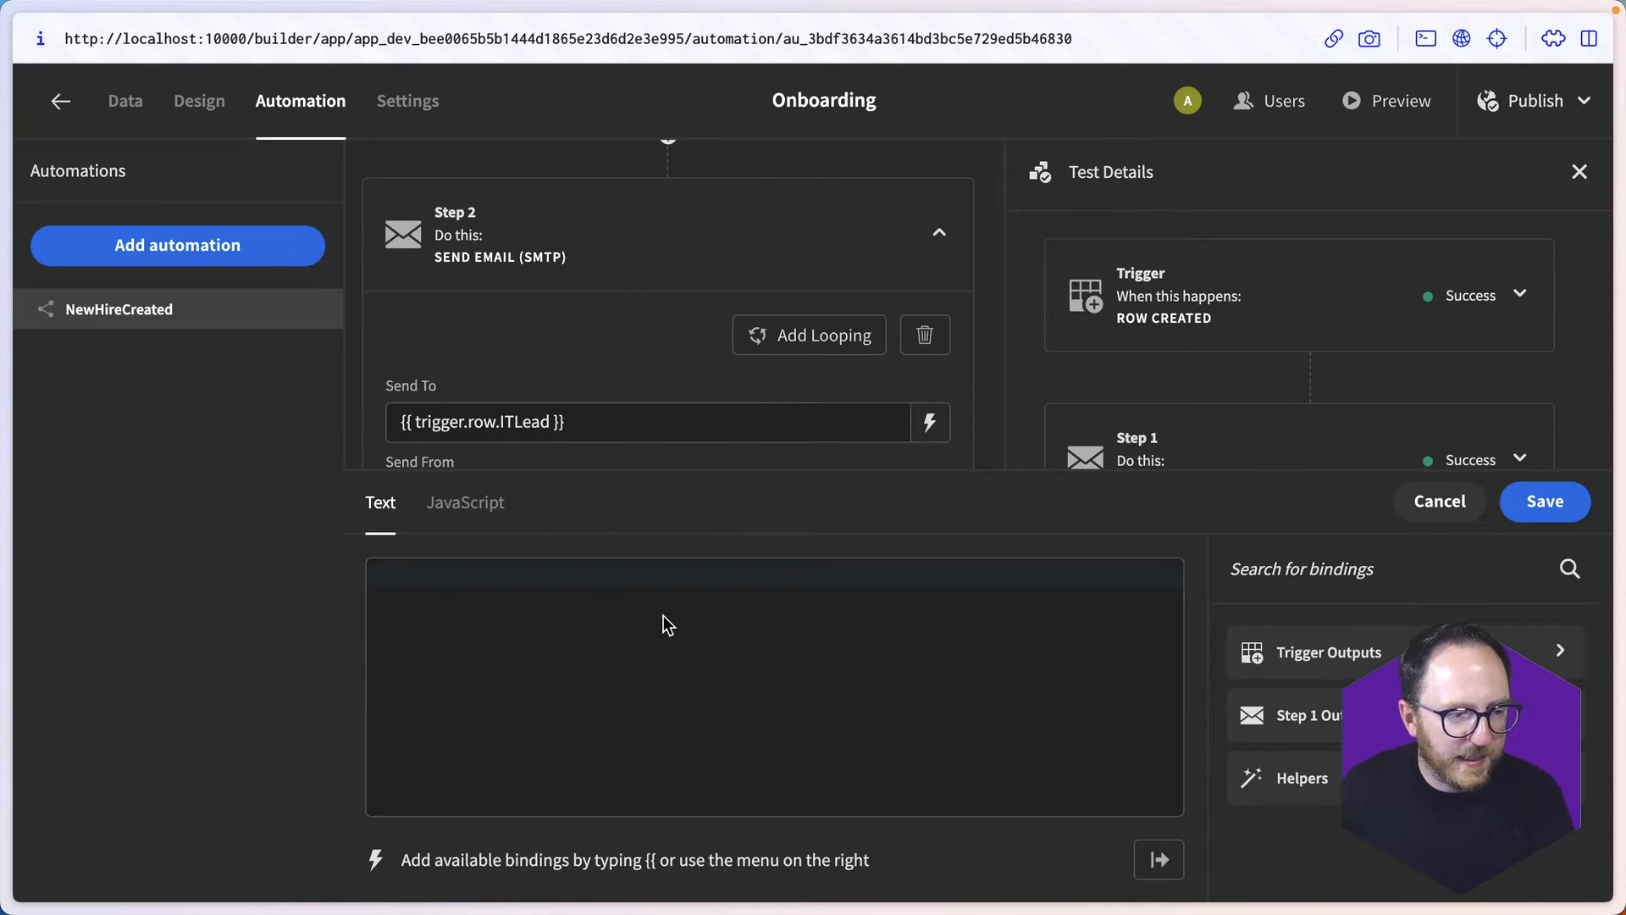
click(668, 625)
text({{)
key(Return)
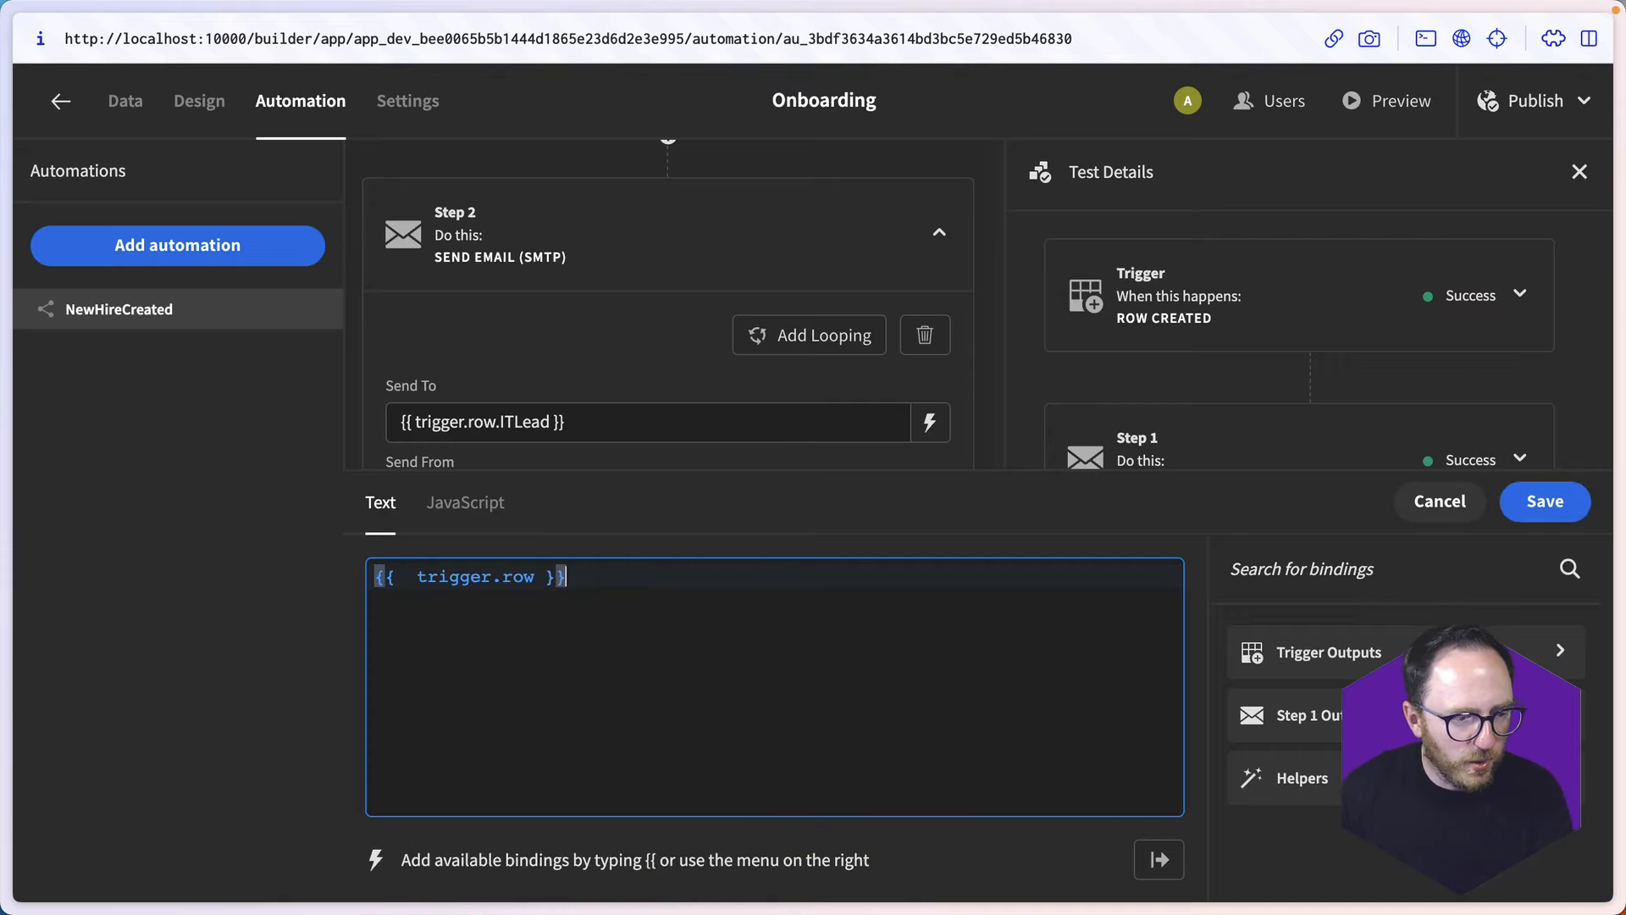
key(Left)
key(Left)
key(Left)
text(.Name)
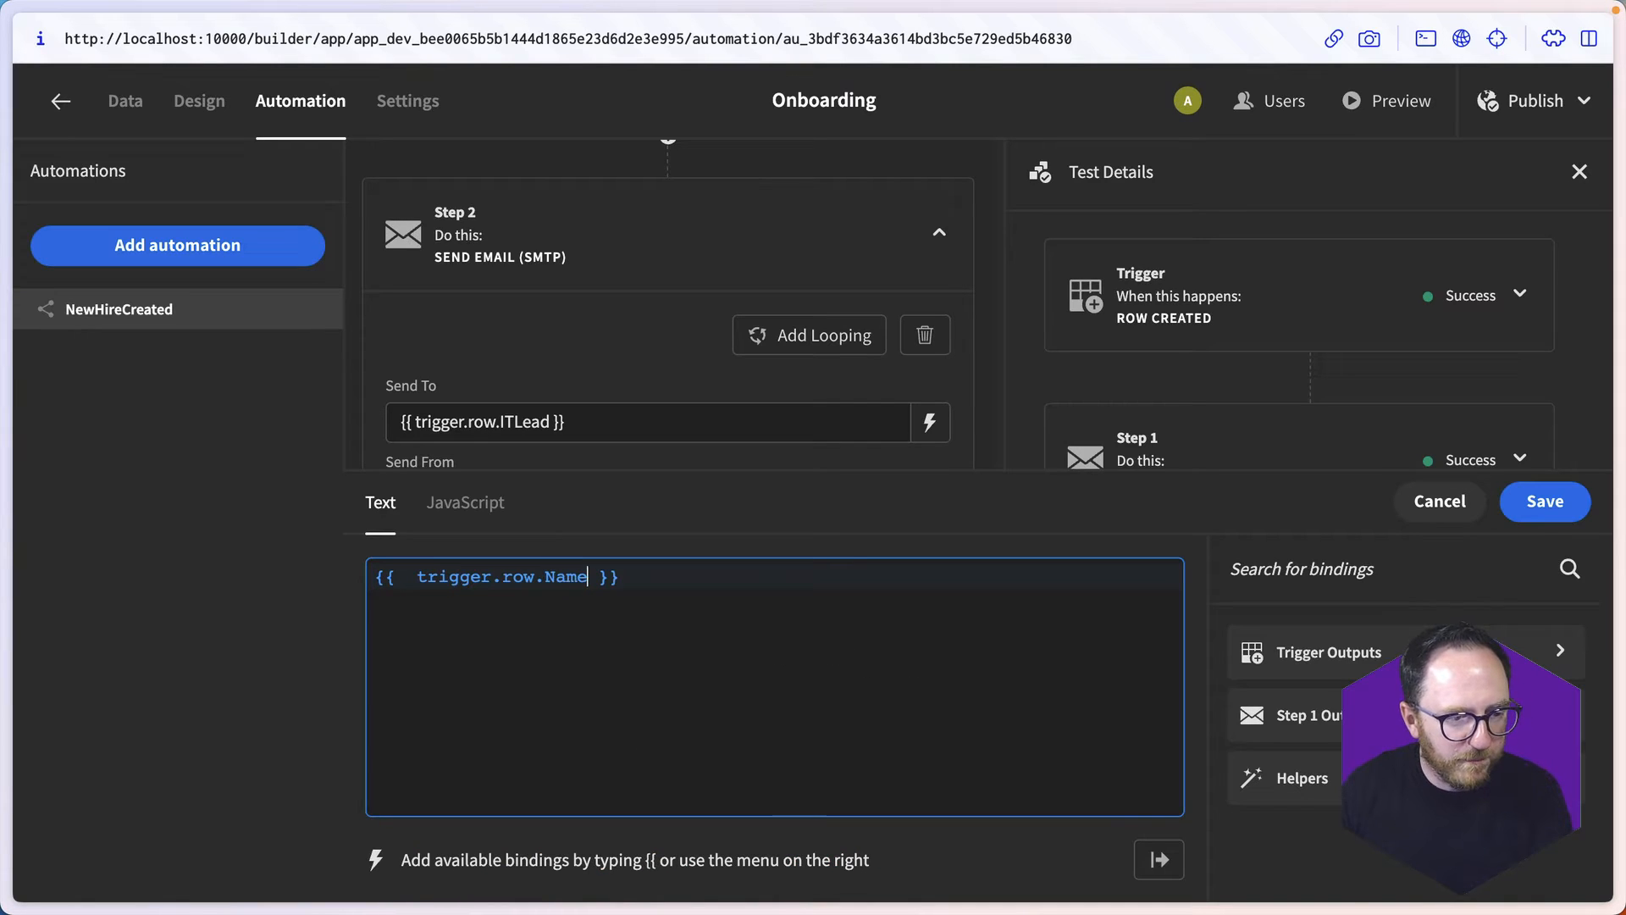
- Append "account set" after the name binding in the second email's subject
key(Right)
key(Right)
key(Right)
text(a)
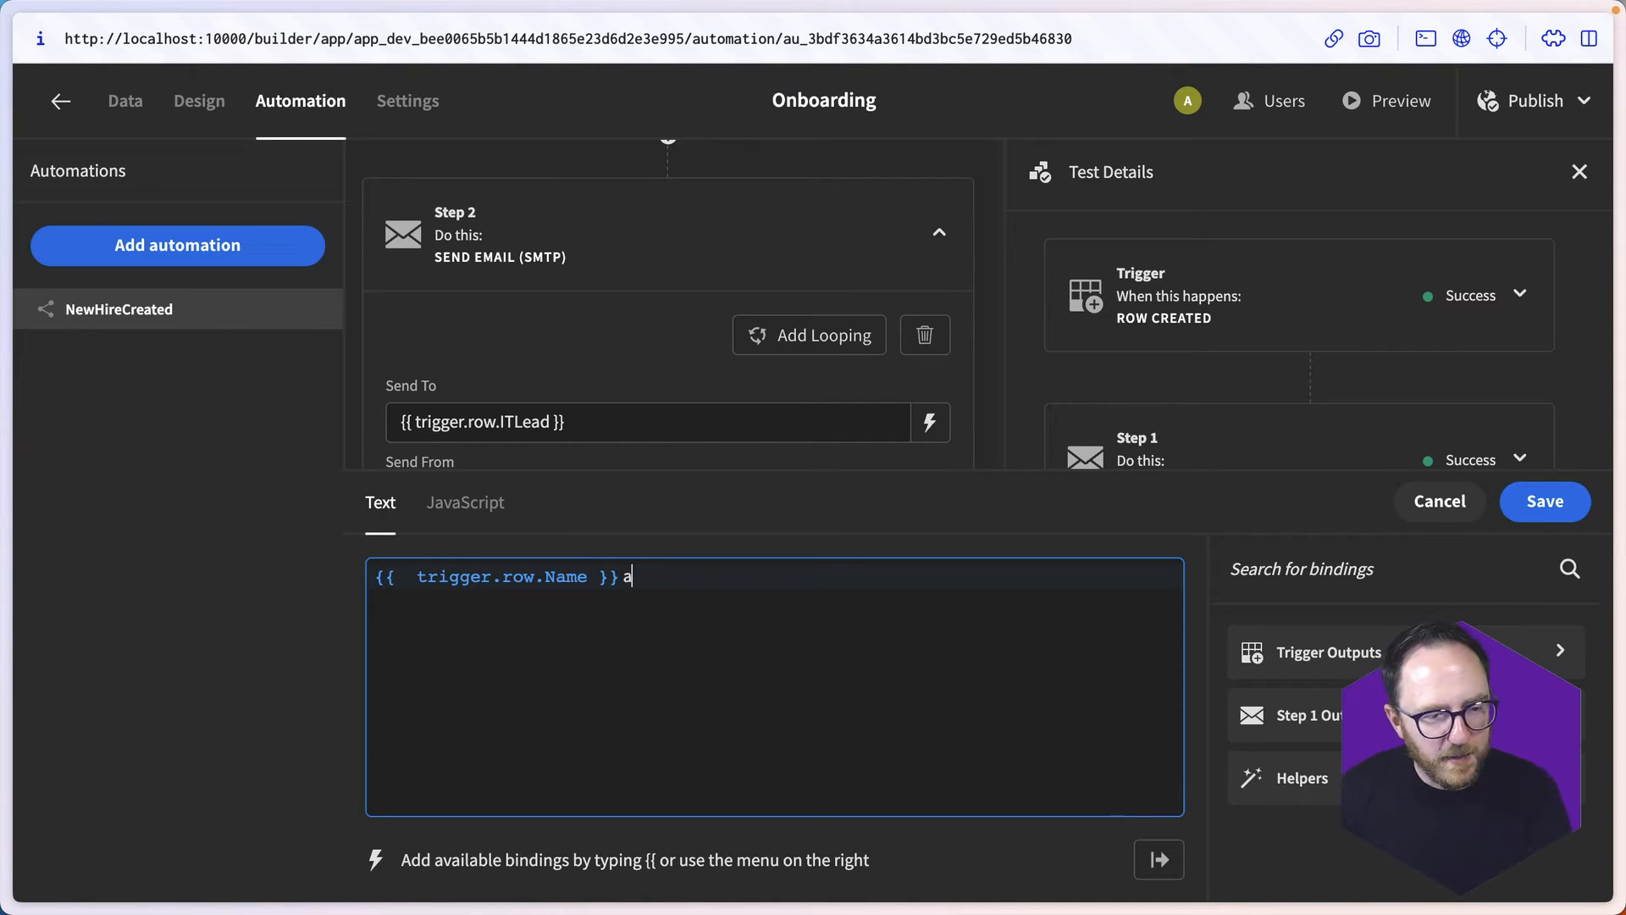
text(ccount set)
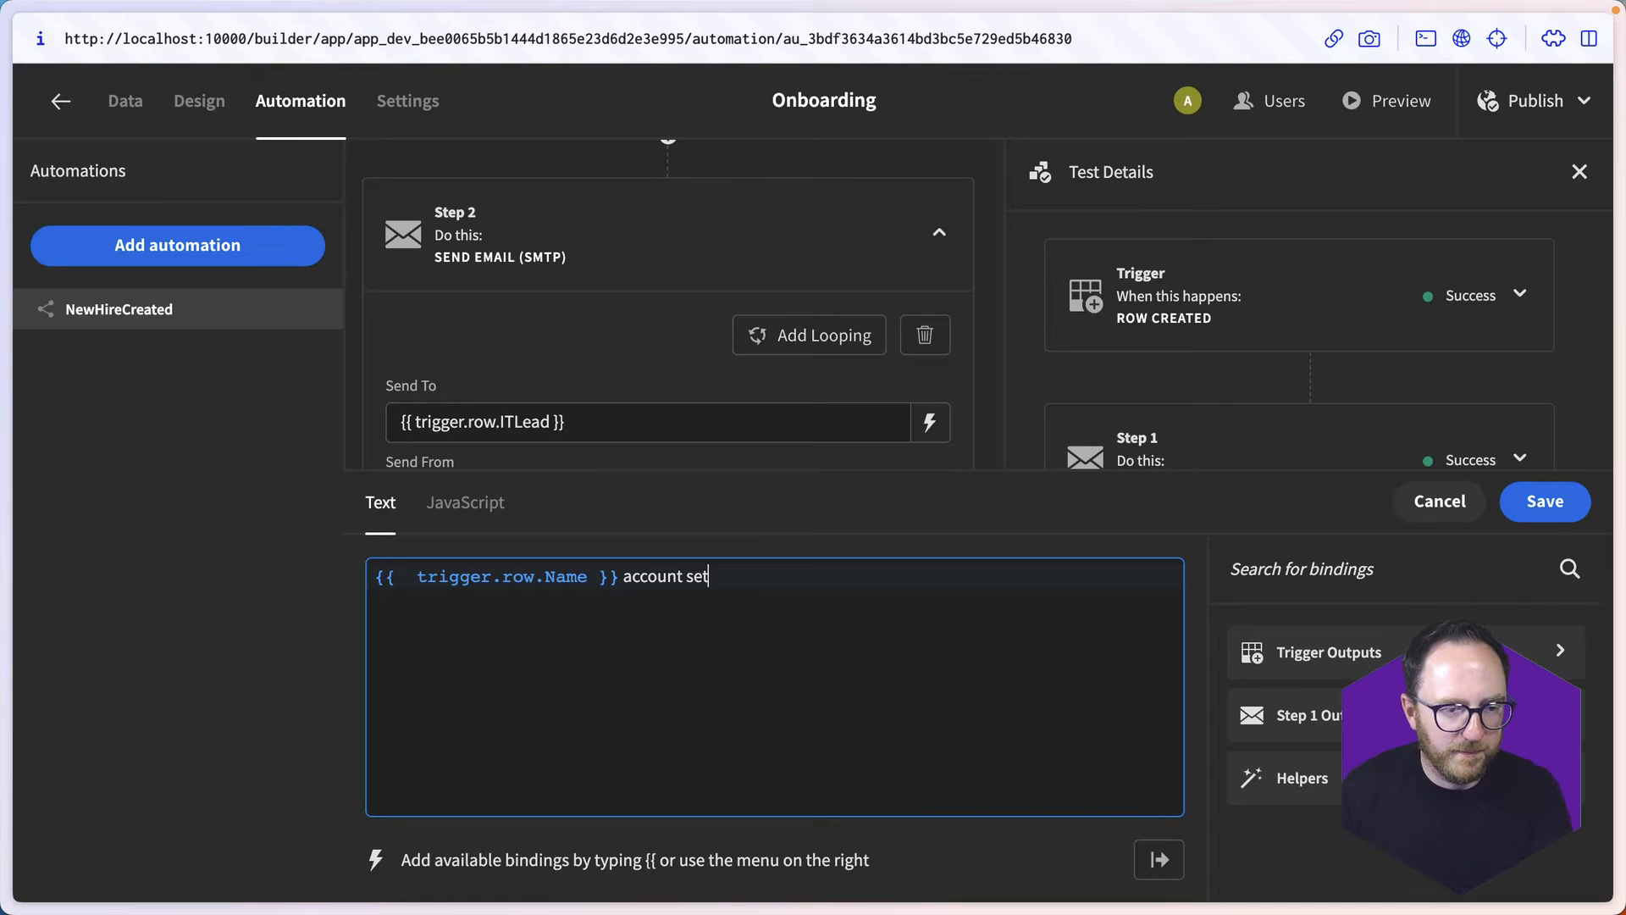
- Save the second email's subject ending in "account setup" and start its HTML contents with "<p>Hi,</p>"
key(ctrl+a)
key(BackSpace)
text(<)
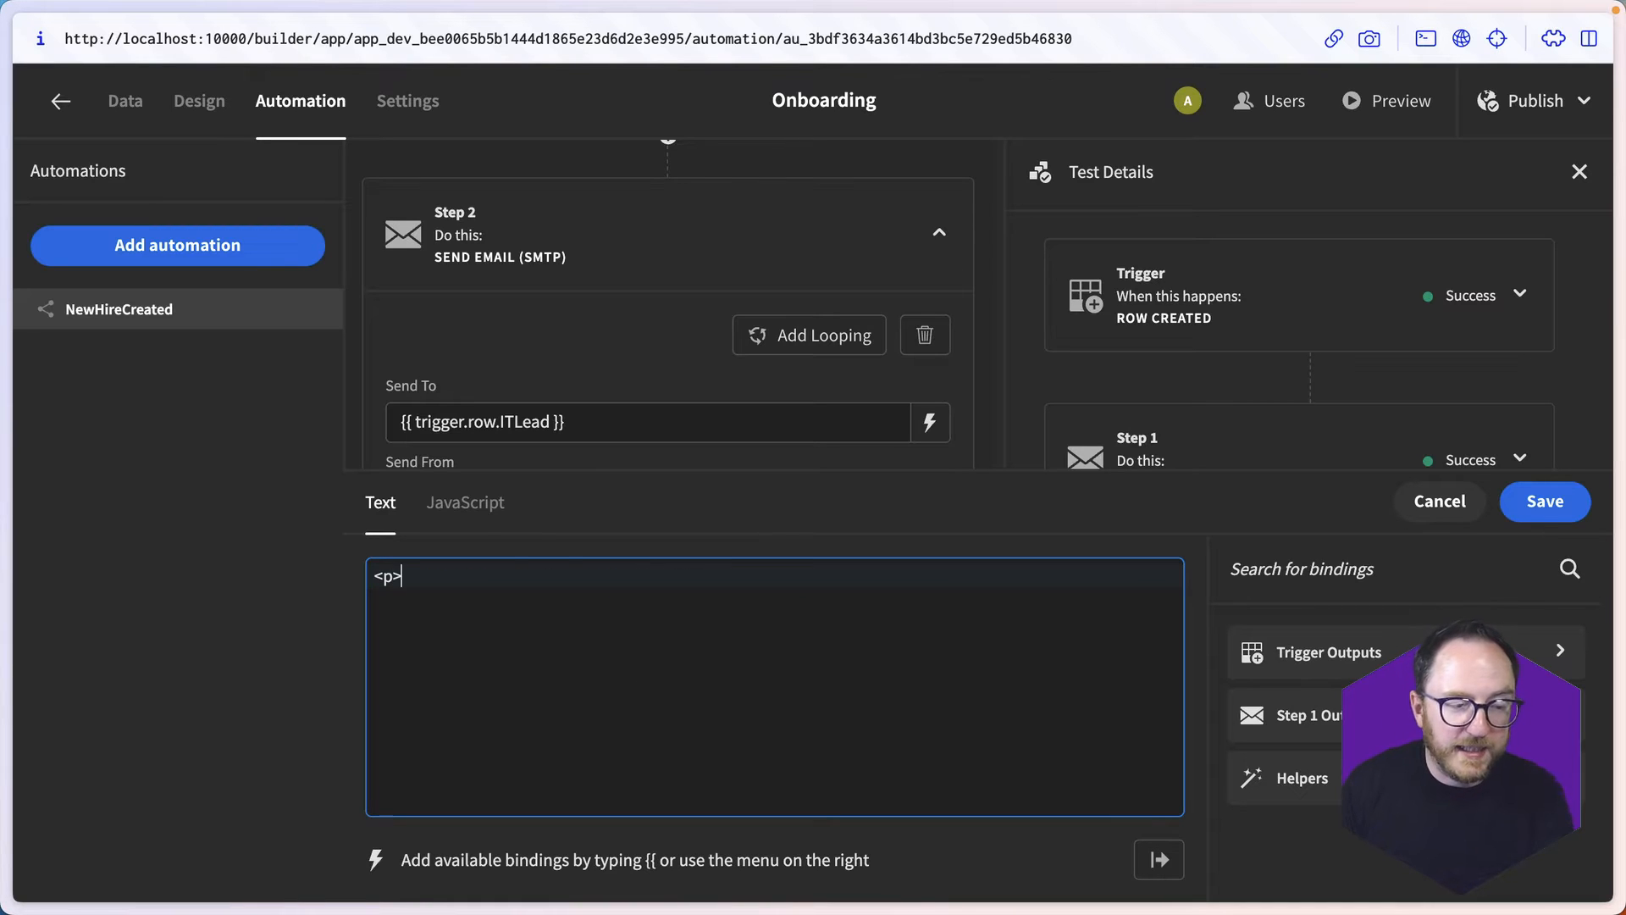
text(p>Hi,</p>)
key(Return)
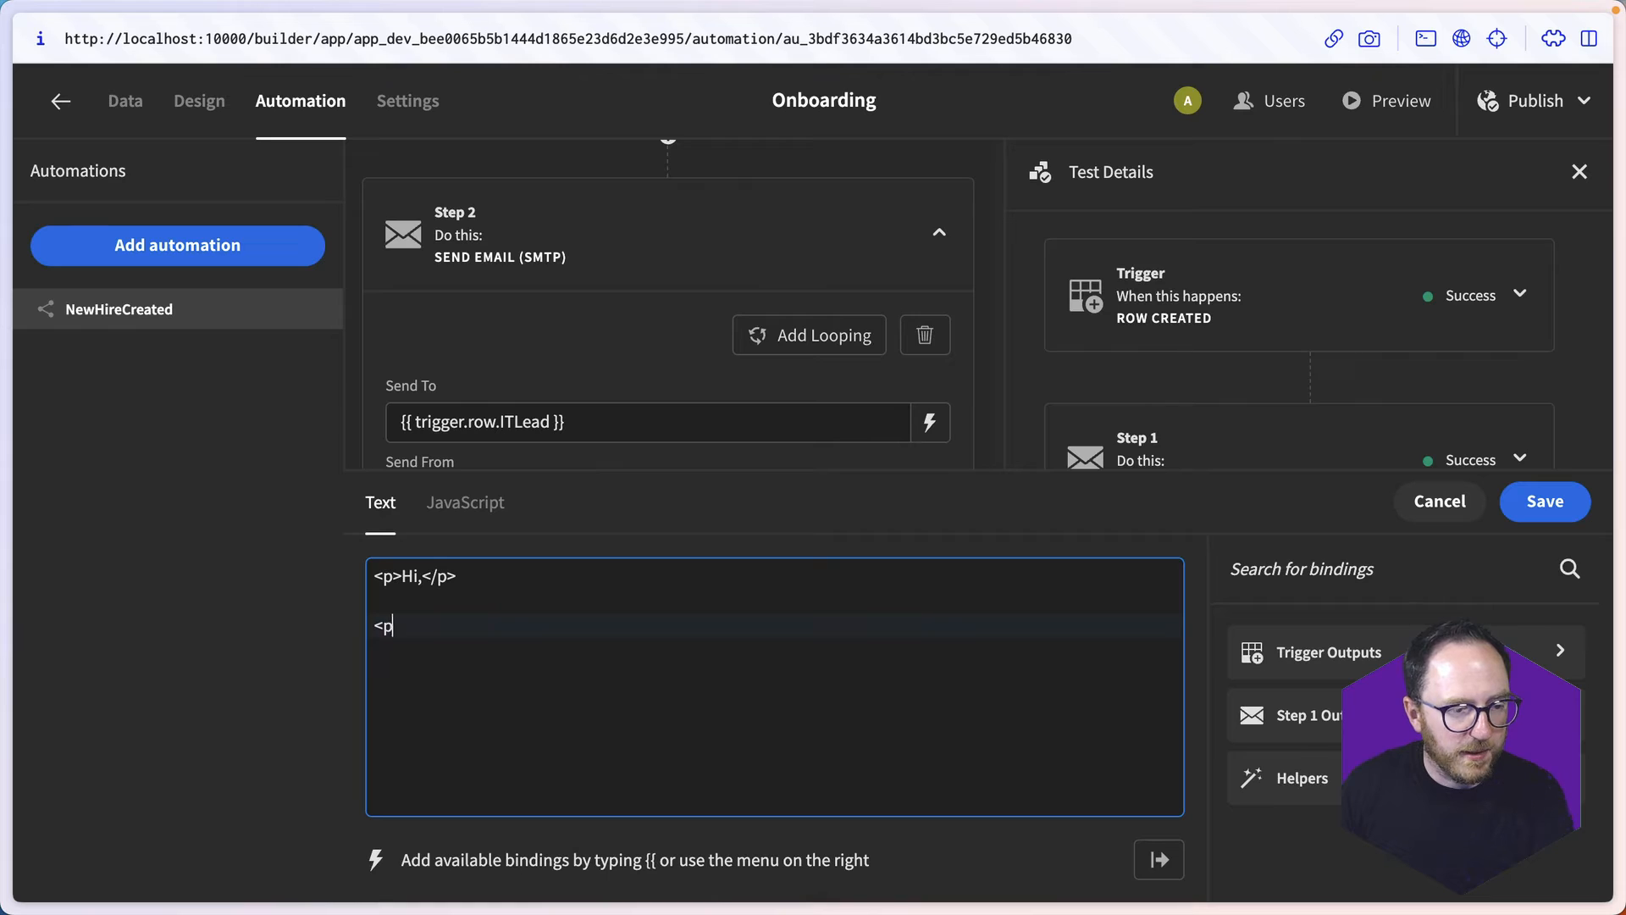
- Add the text "<p>{{ trigger.row.Name }} has just been appointed and will need to be setup on all of our systems." below the greeting
text({{row)
key(Return)
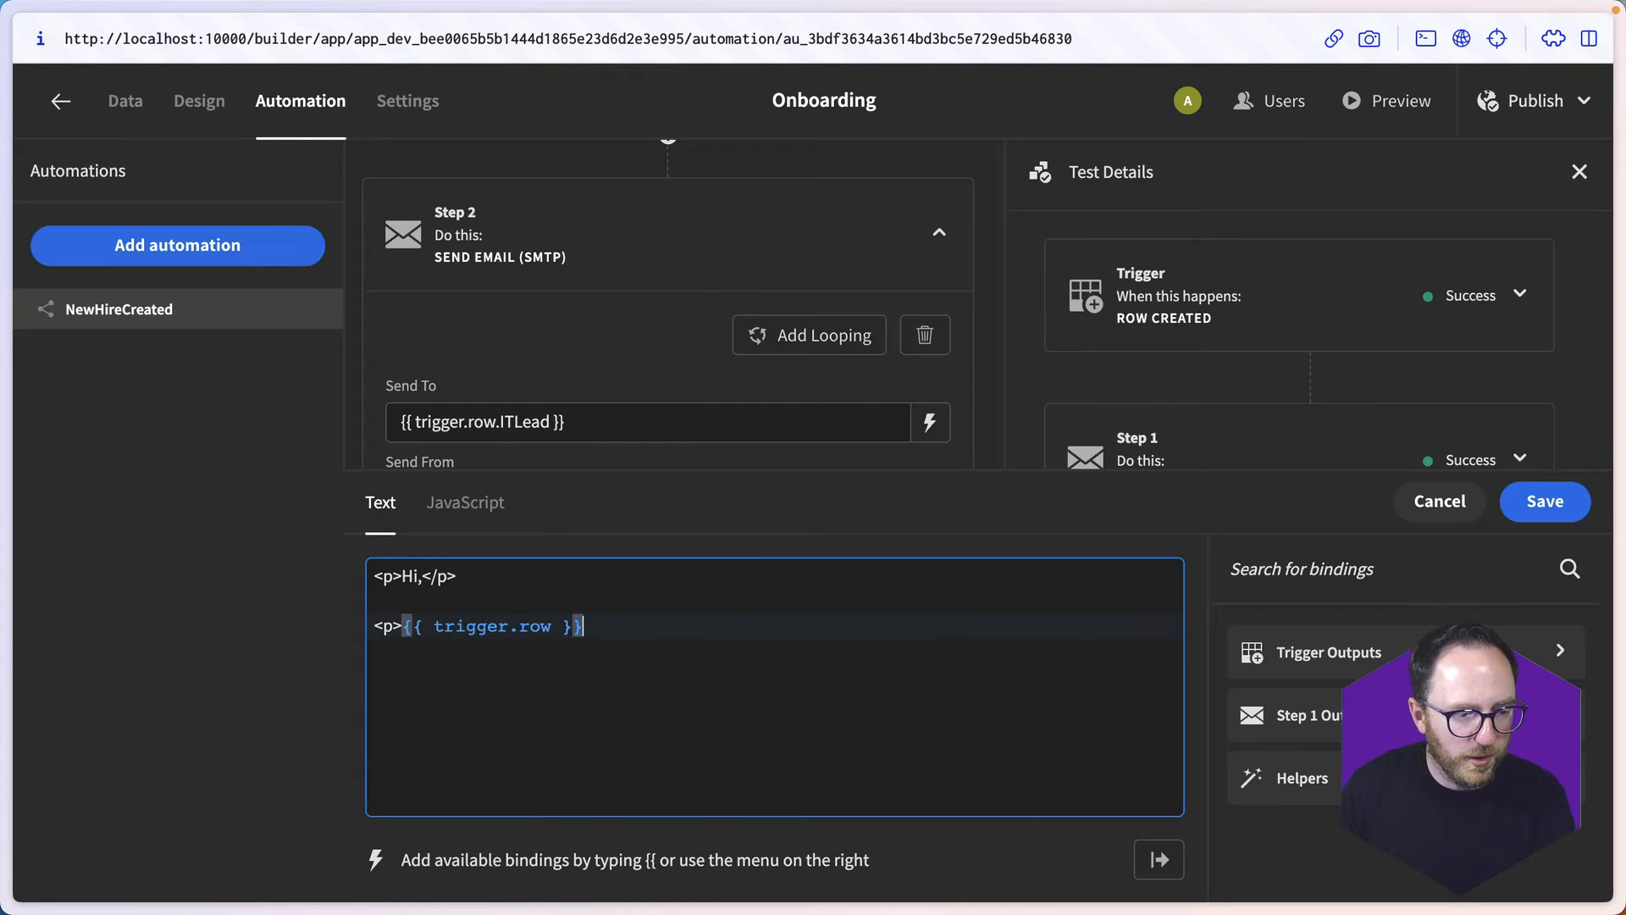
text(.Name)
key(End)
text(has)
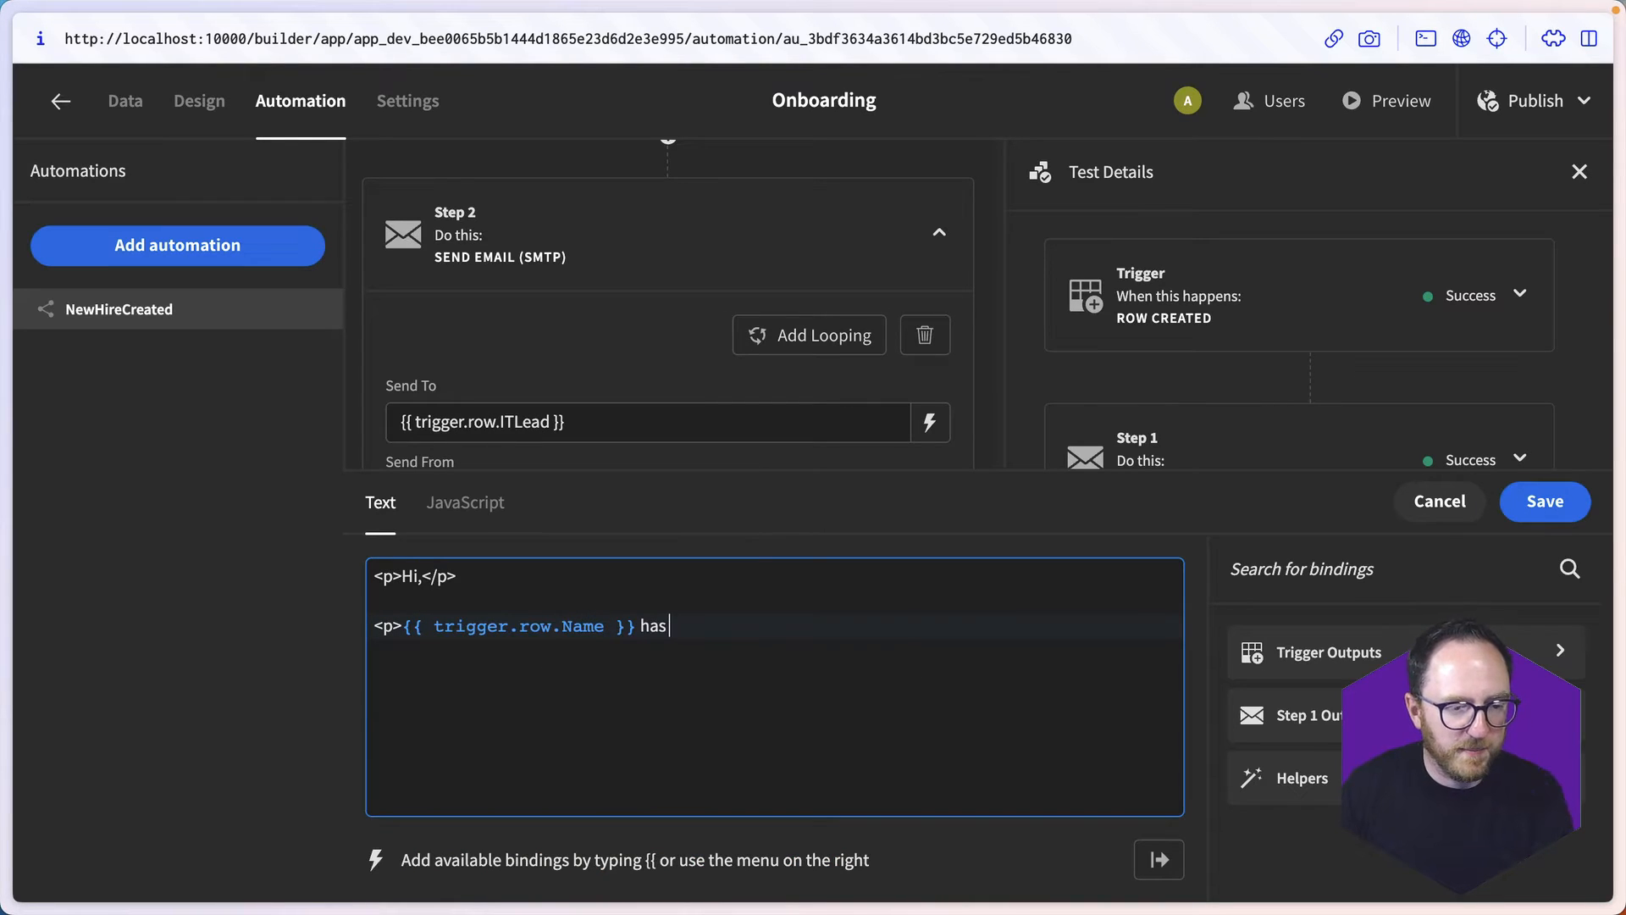
text( just been app)
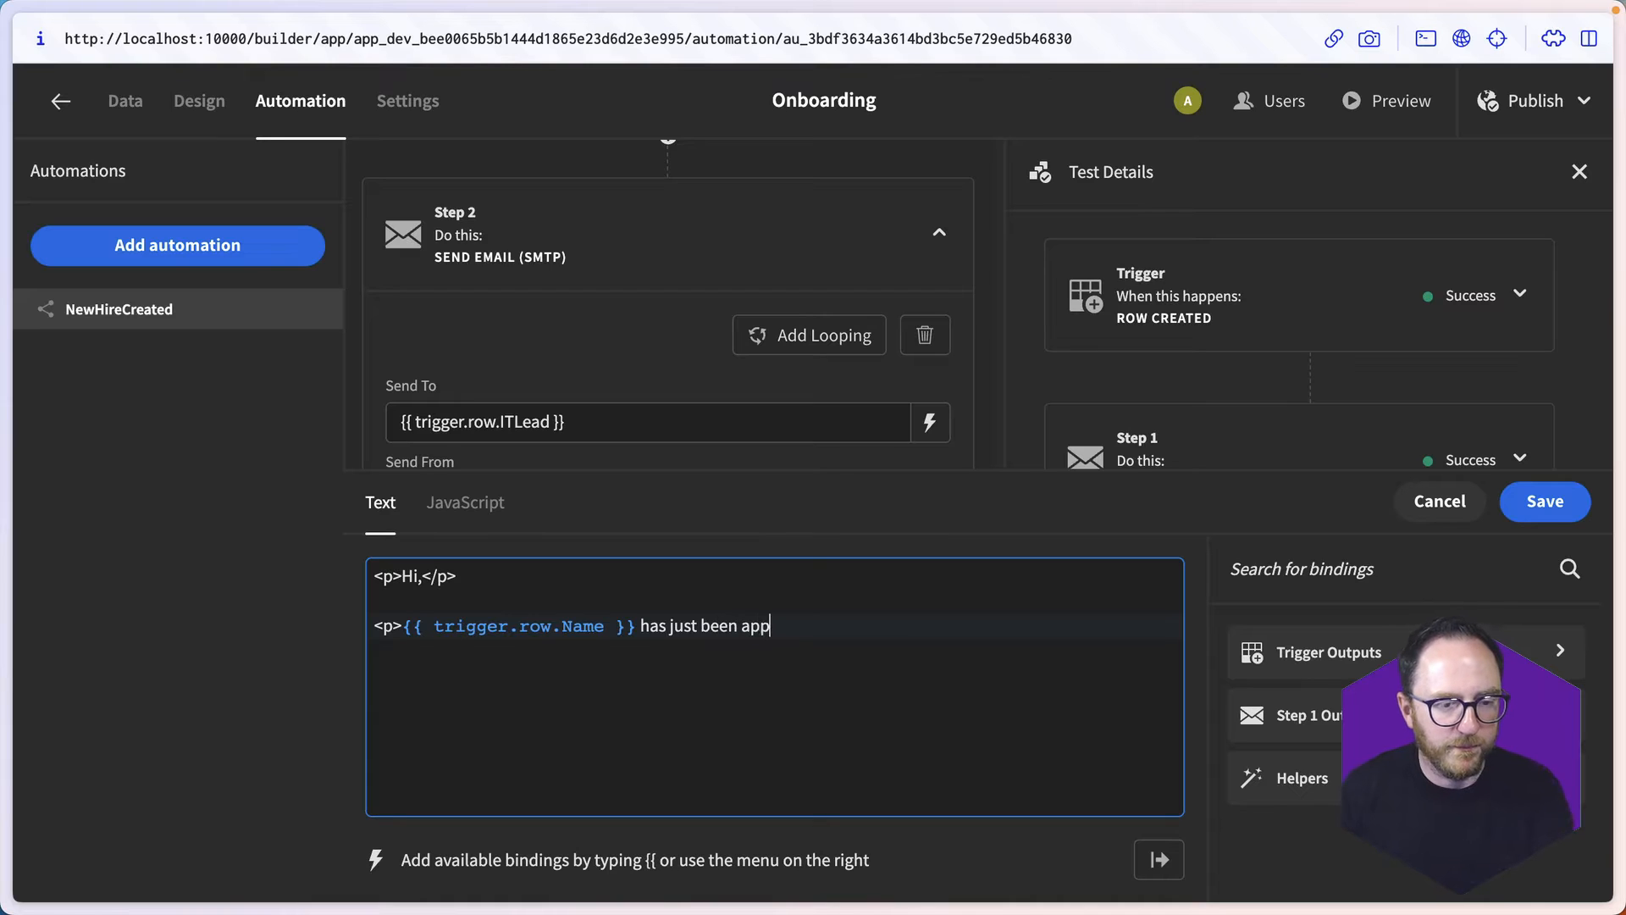
text(ointed and will need to be )
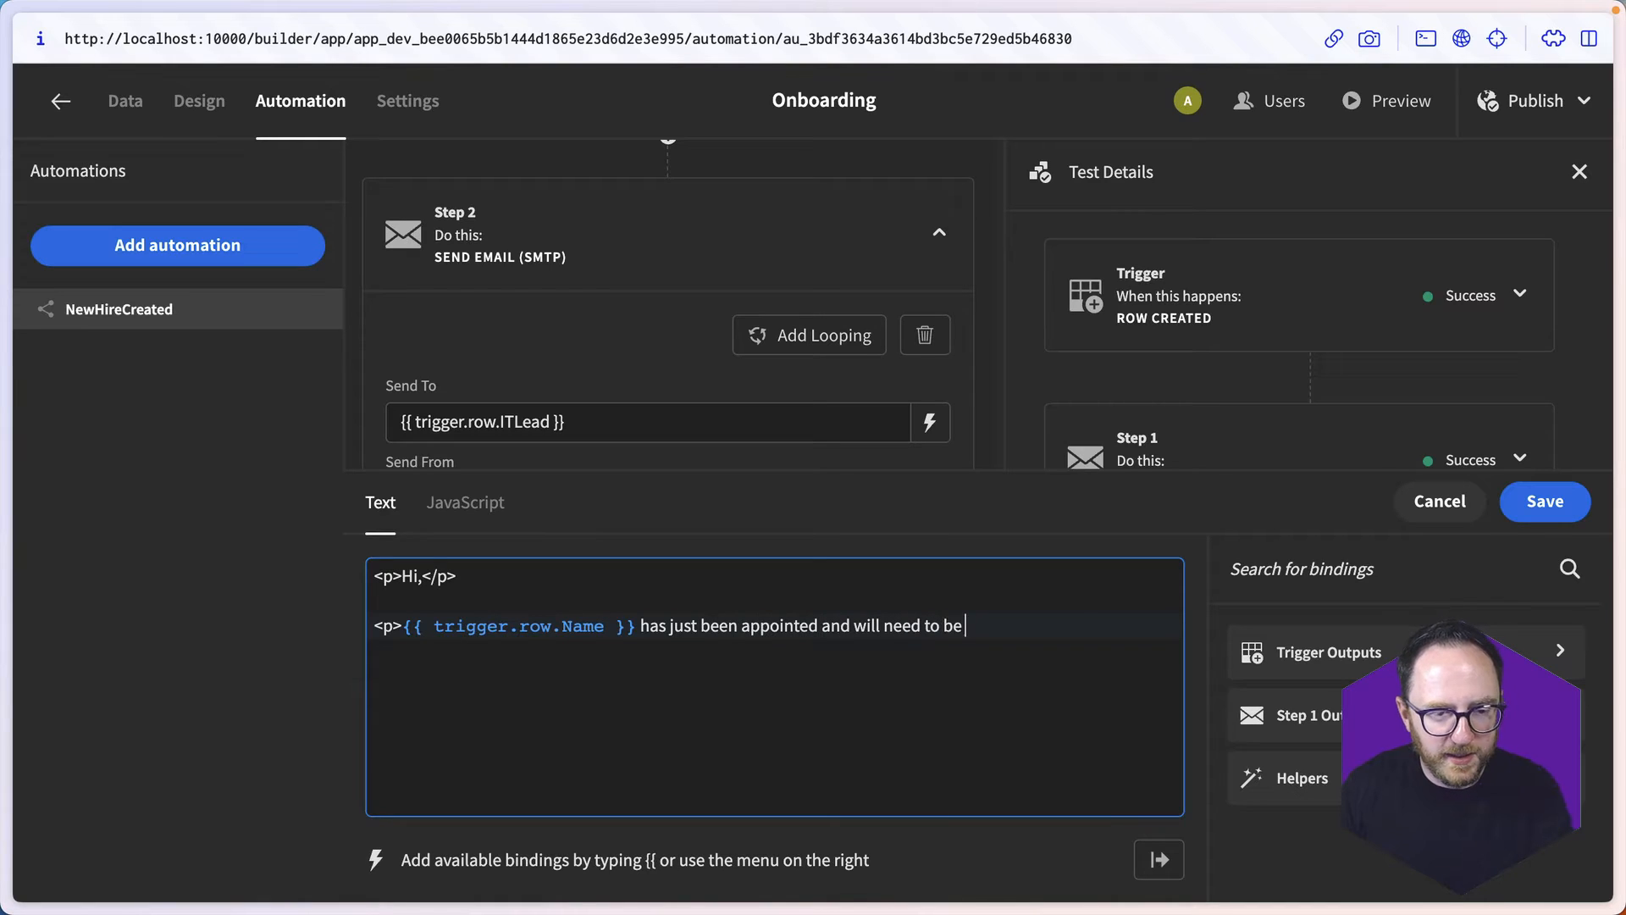
text(setup on all)
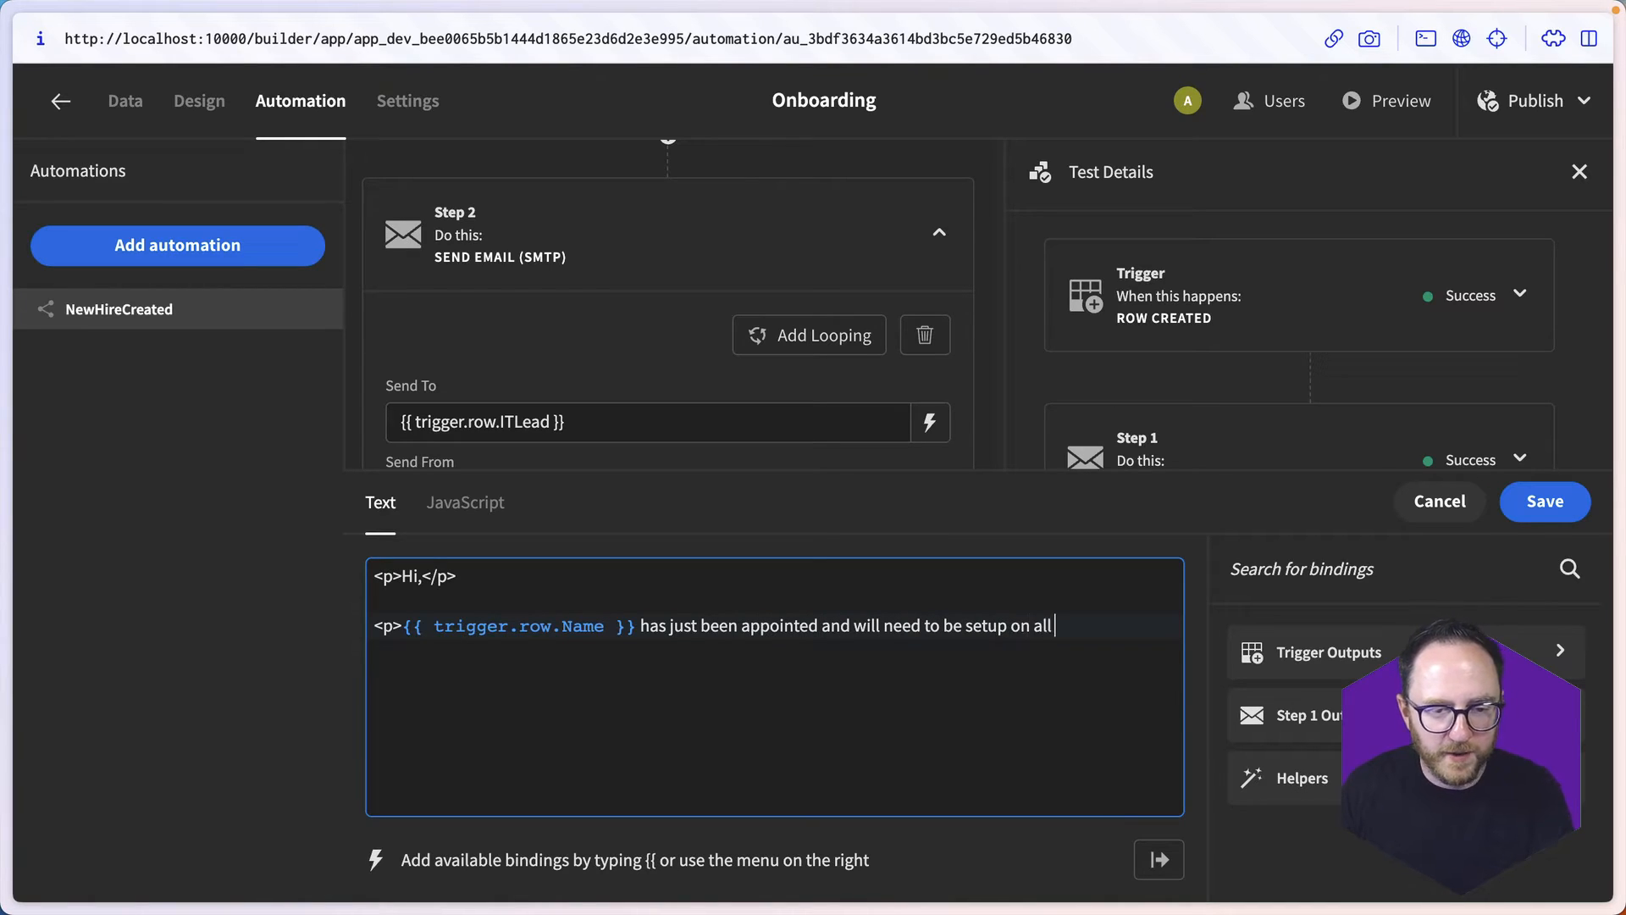
text( of our systems. Could)
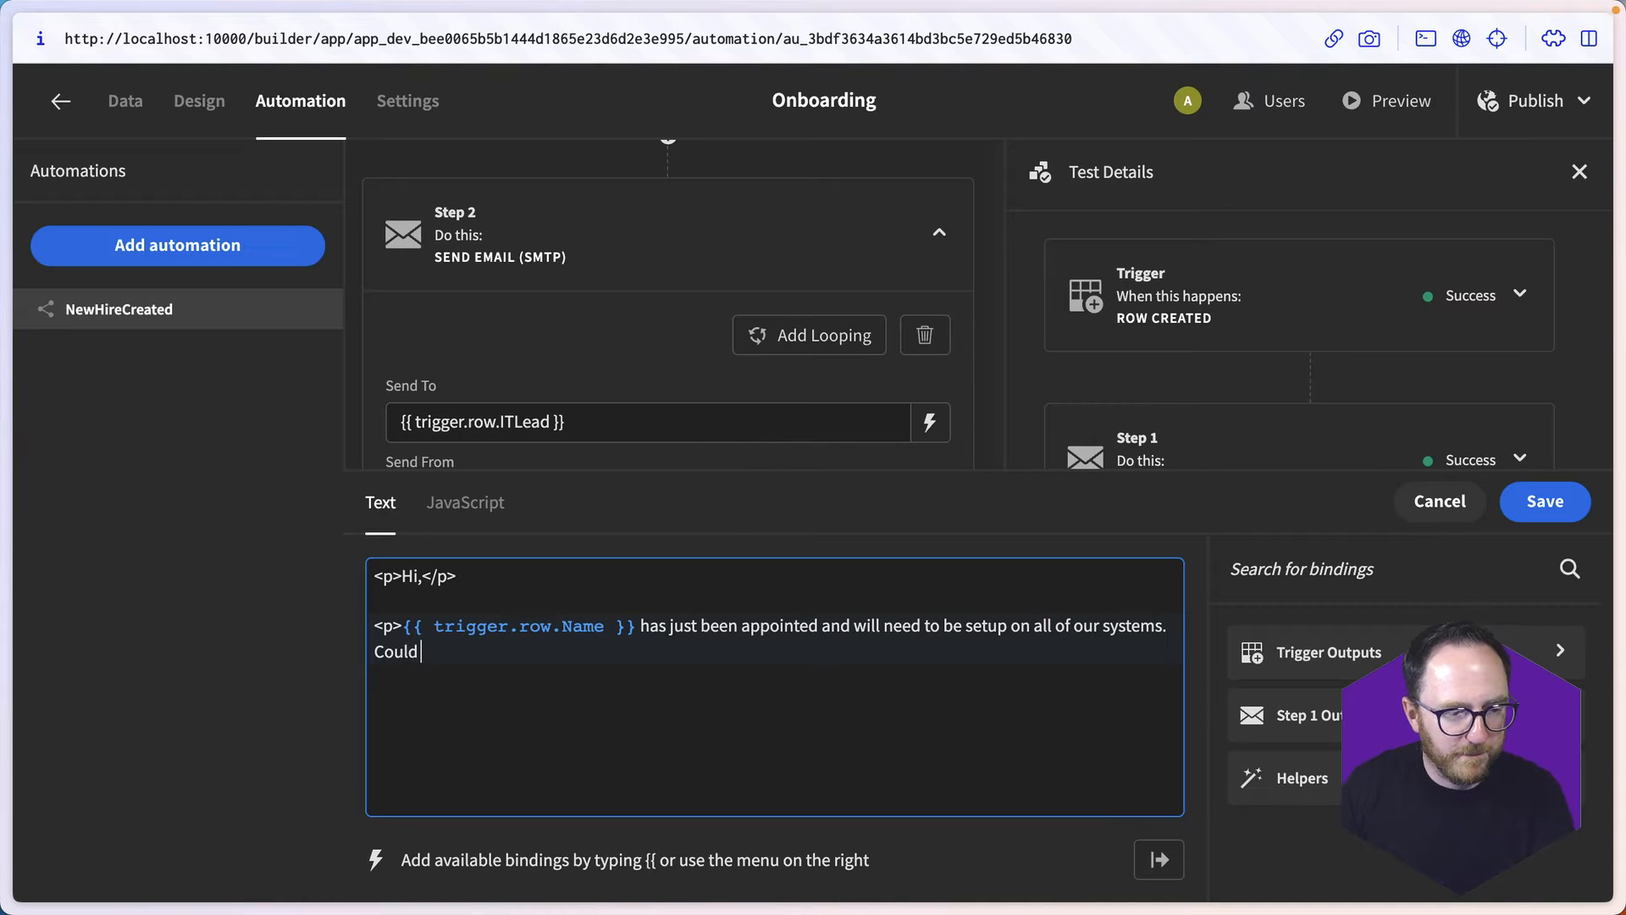
text( you m)
- Continue the paragraph with "Could you make a start on that? If you need any specific guidance," and begin a row binding after it
key(BackSpace)
text(you make a start on that? If you )
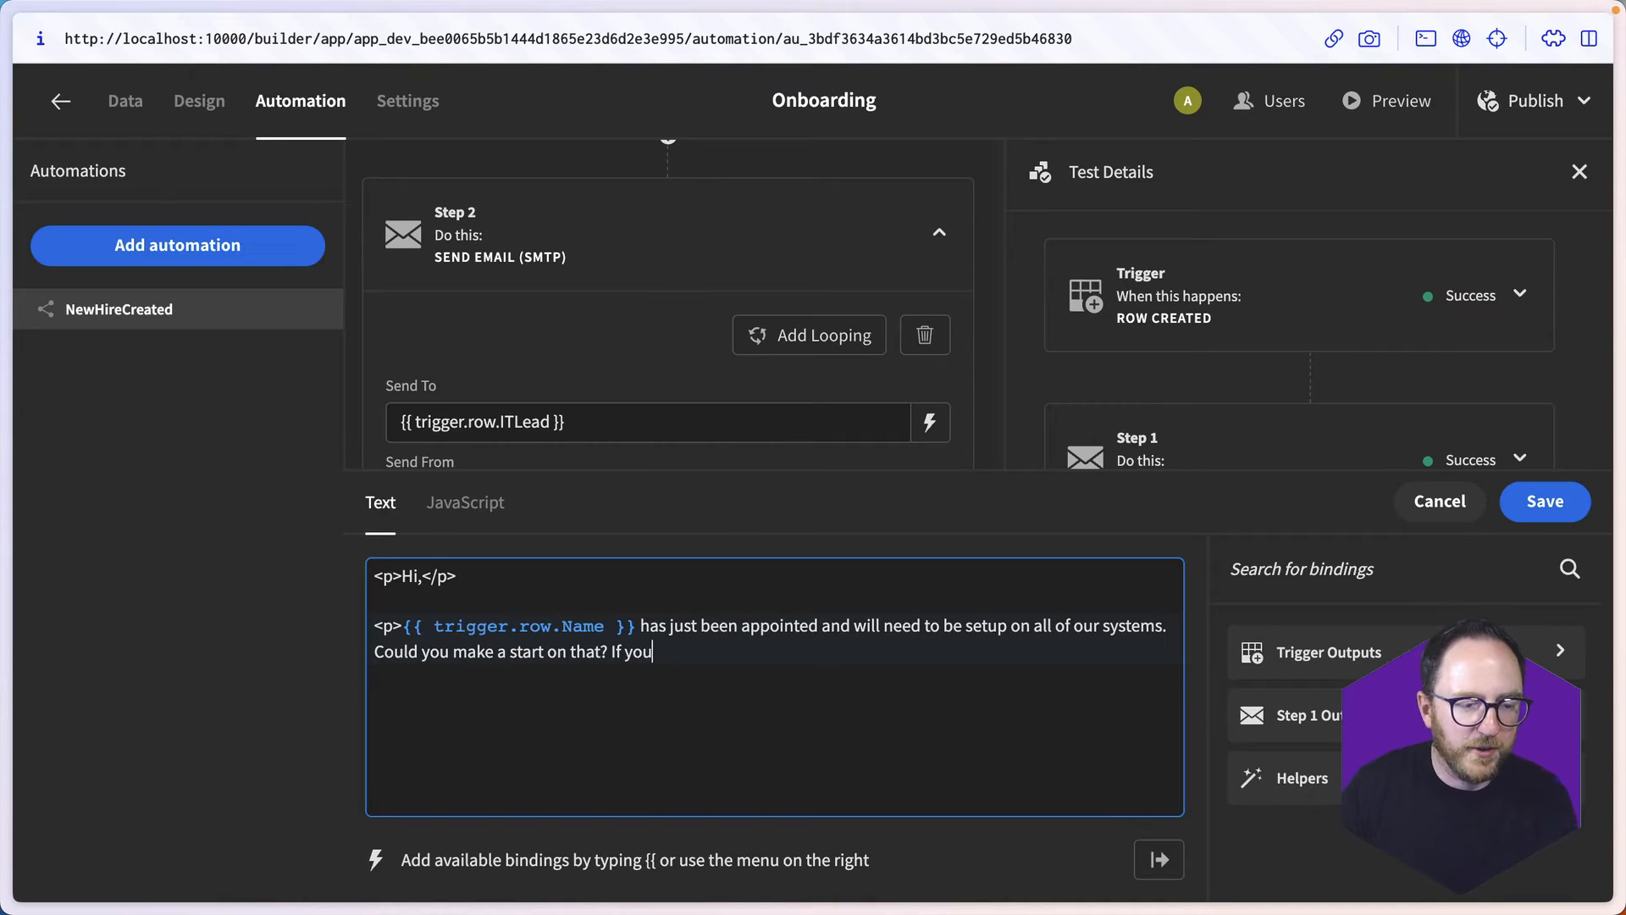
text(need an)
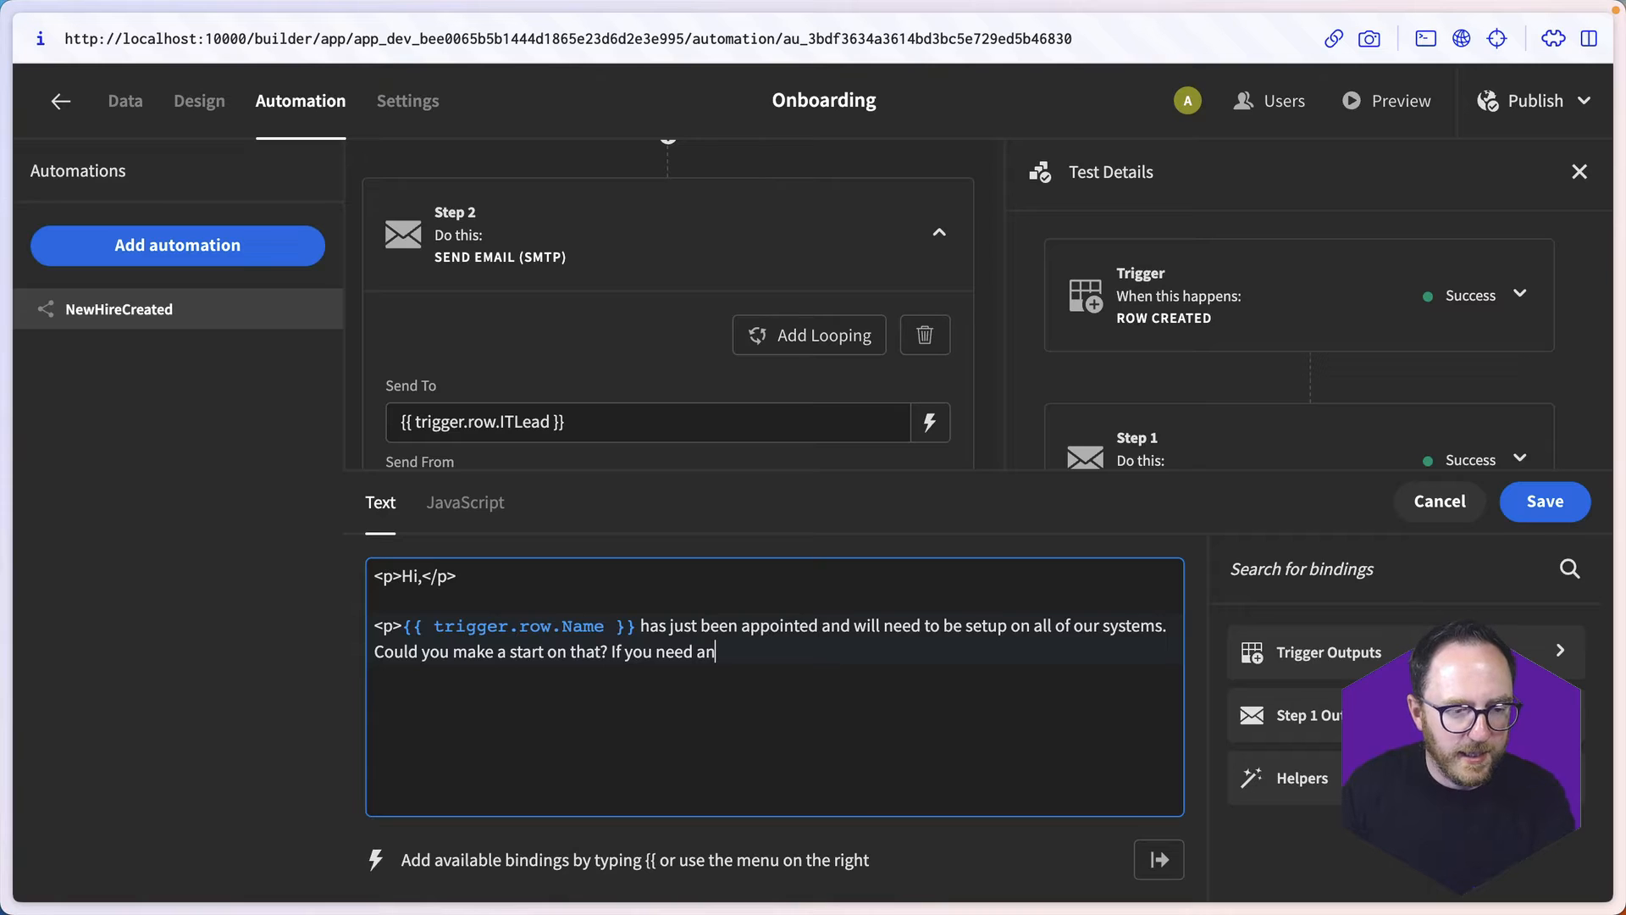
text(y specif)
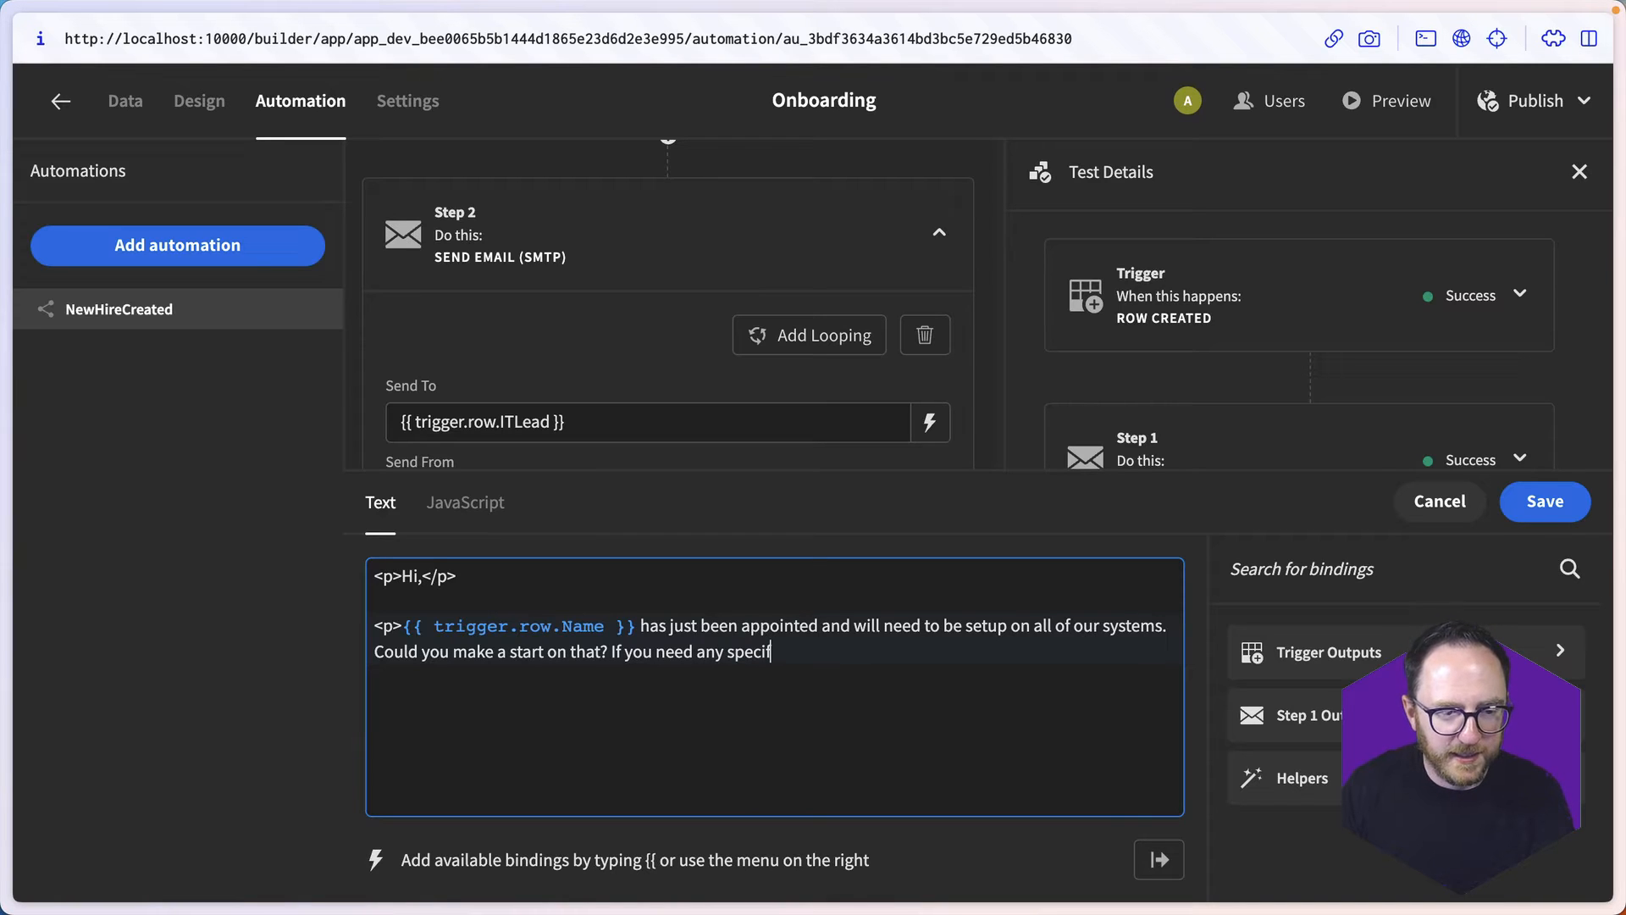
text(ic guidance, {{ row)
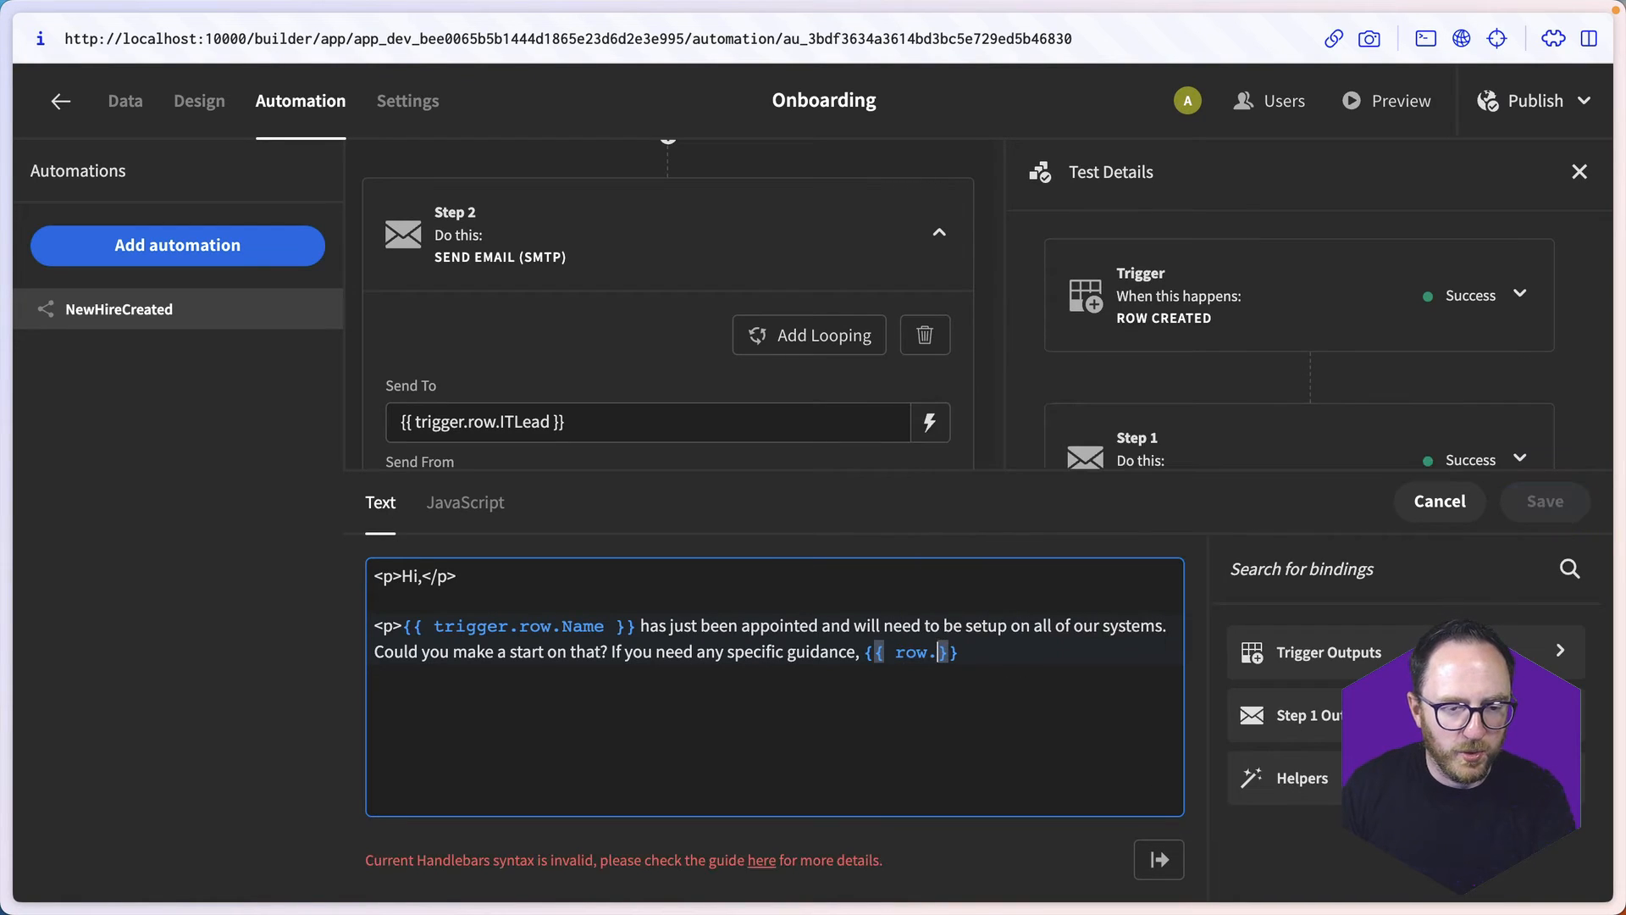
- Complete the binding as {{ trigger.row.Manager }} and end the paragraph with "is their manager and would be happy to answer any questions.</p>"
key(Return)
text(Manager)
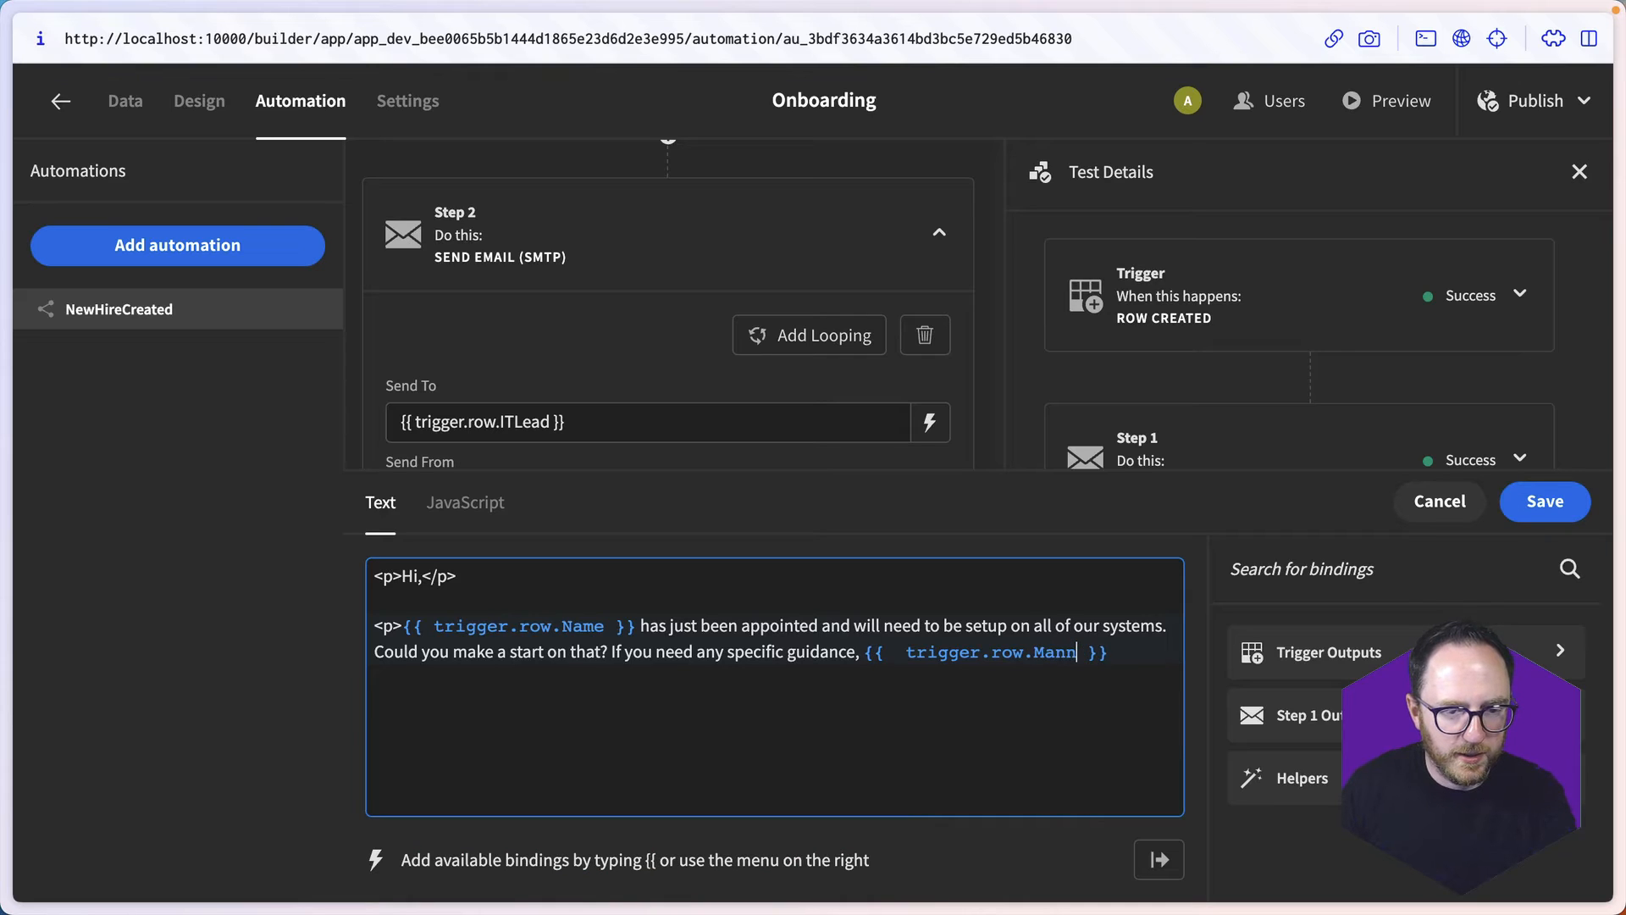
key(End)
text(is their manager)
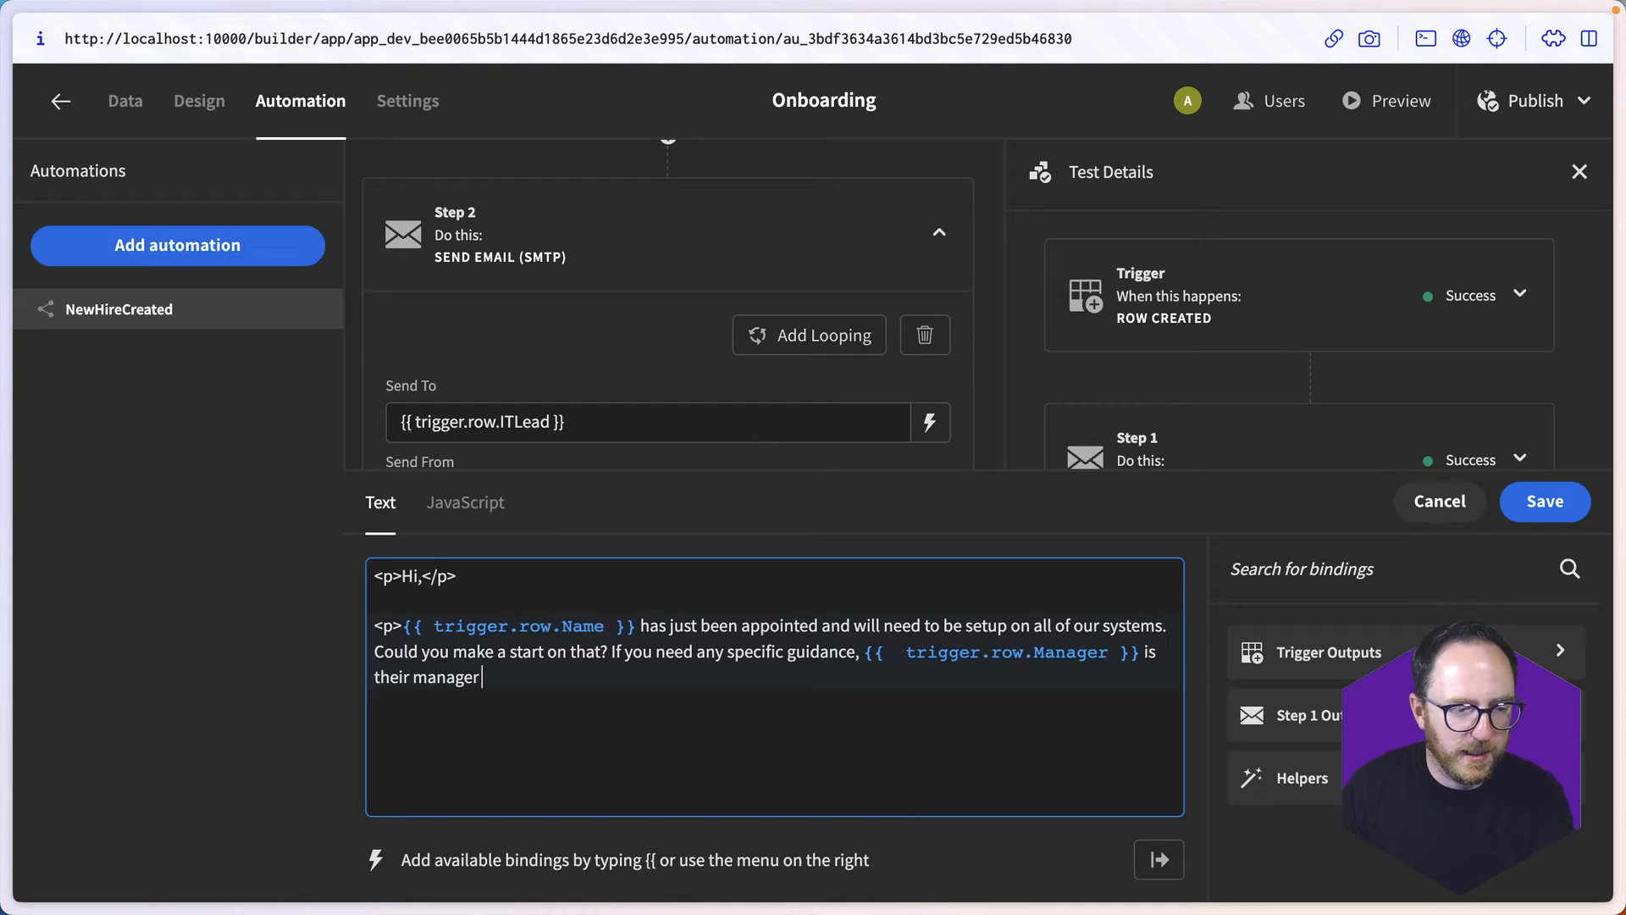
text( and would be happy t)
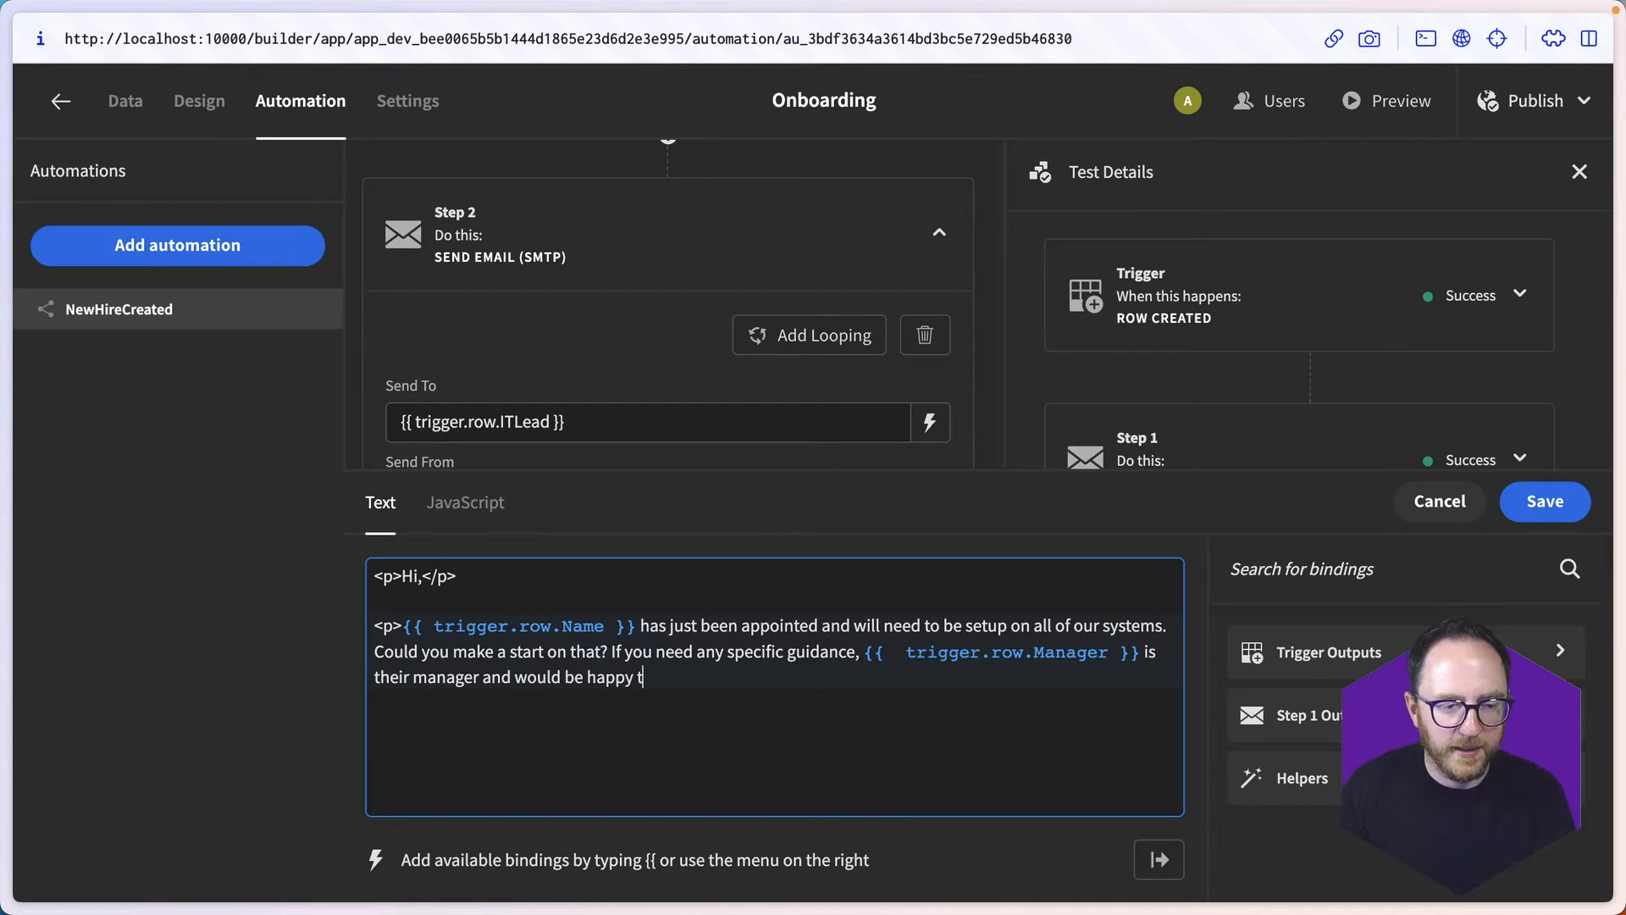
text(o answer any questions.)
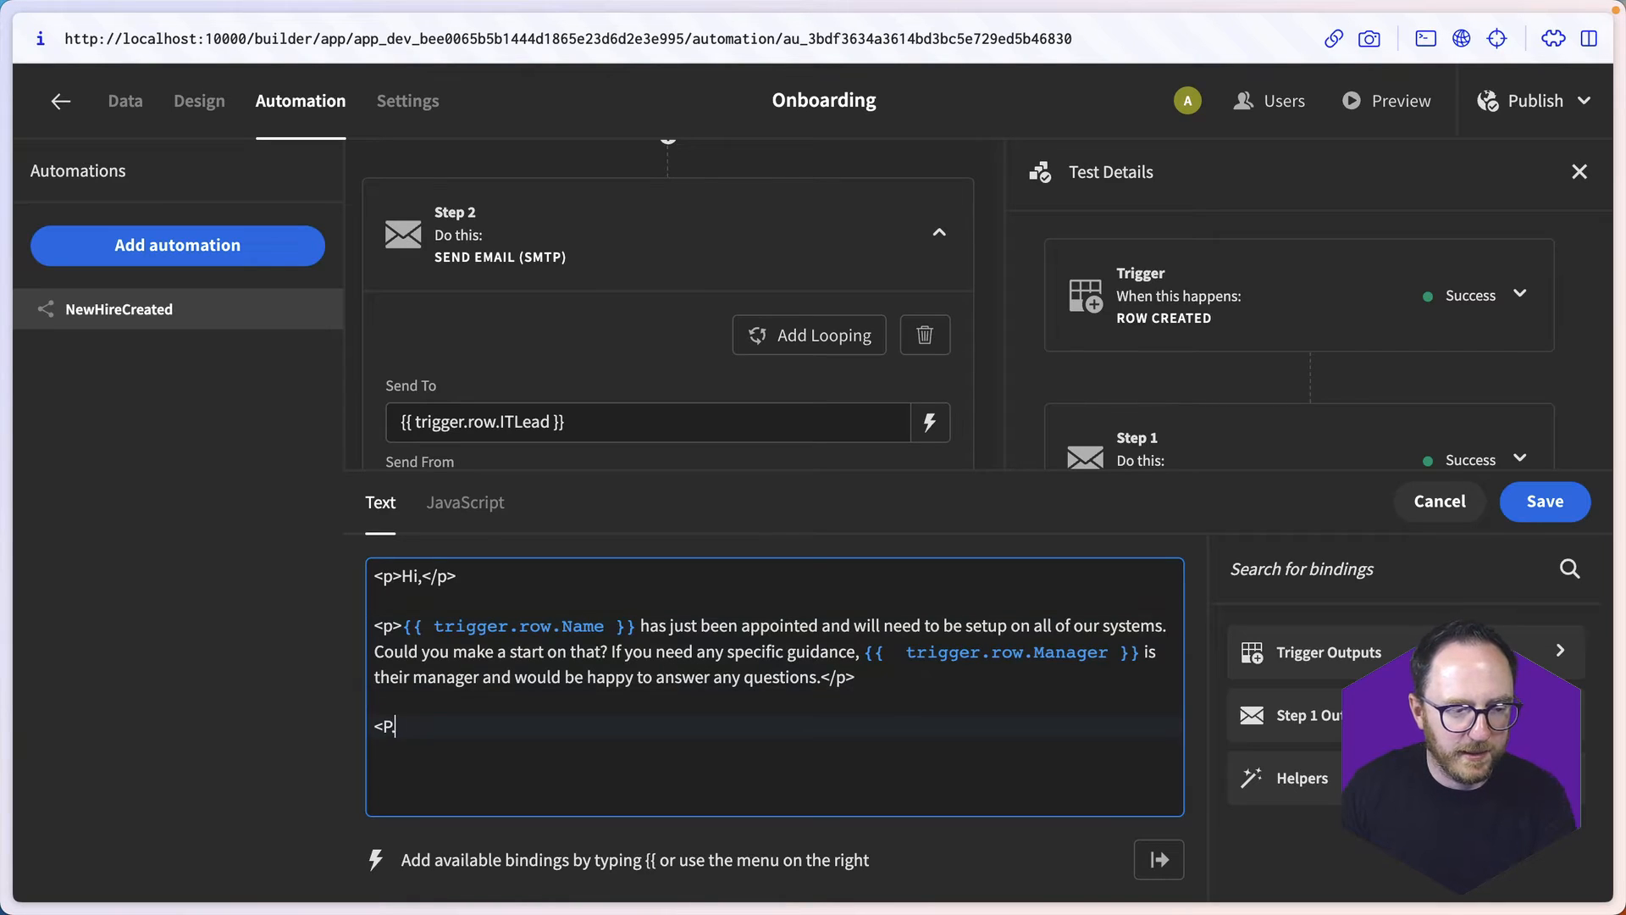
text(Thgam)
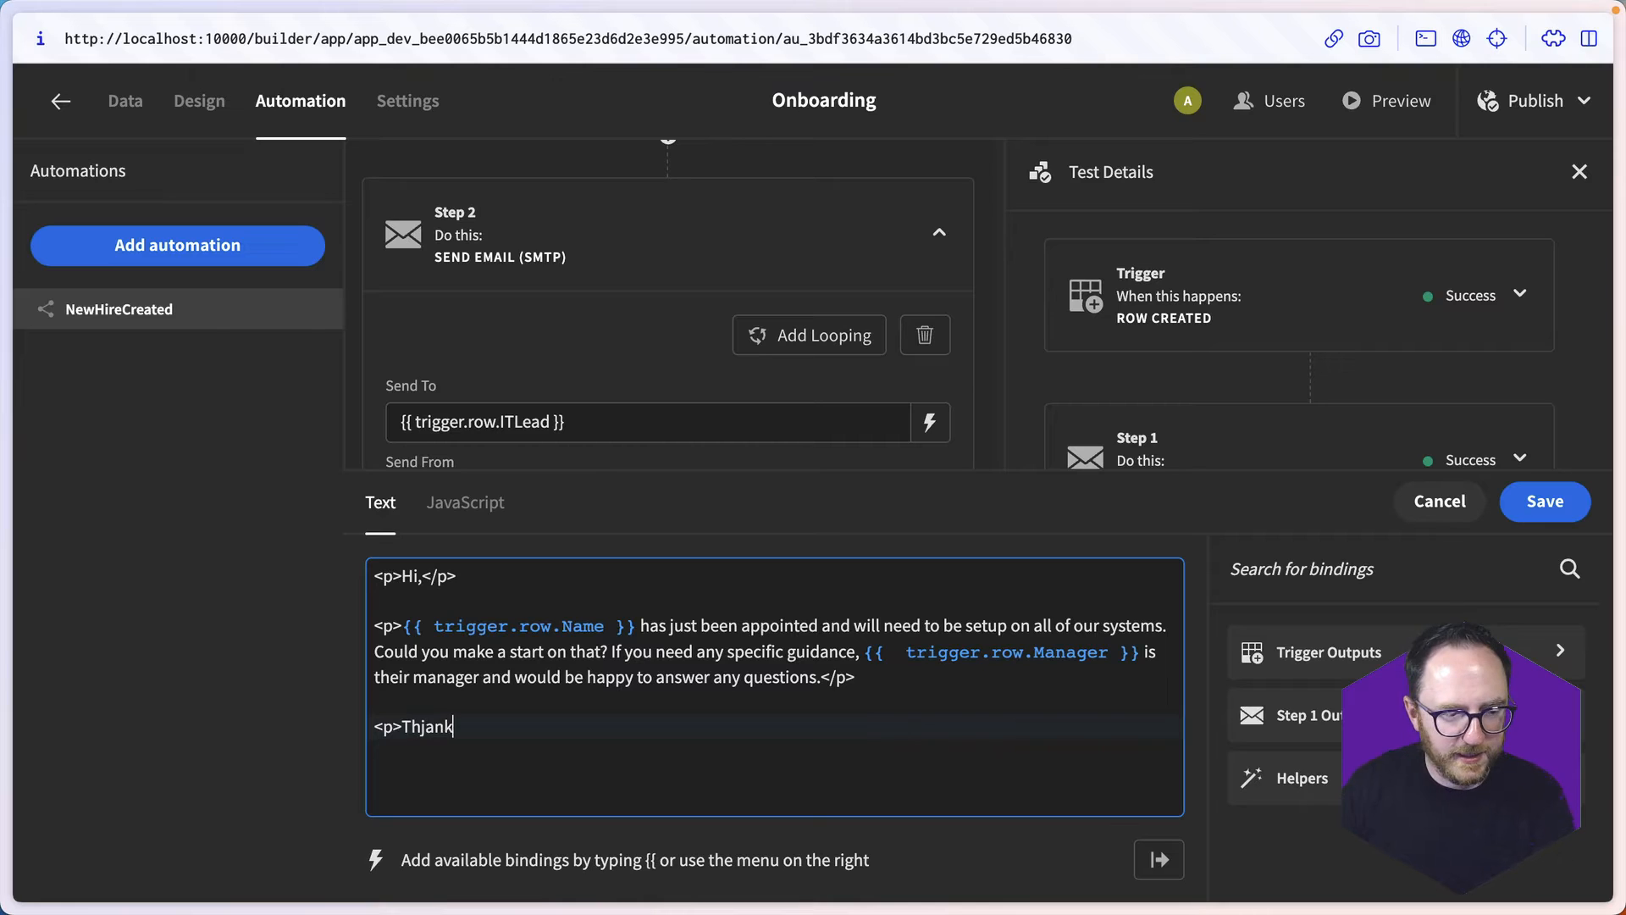
- Close the email's HTML contents with the paragraph "<p>Thanks!</p>" and save them
key(BackSpace)
key(BackSpace)
key(BackSpace)
text(anks!</p>)
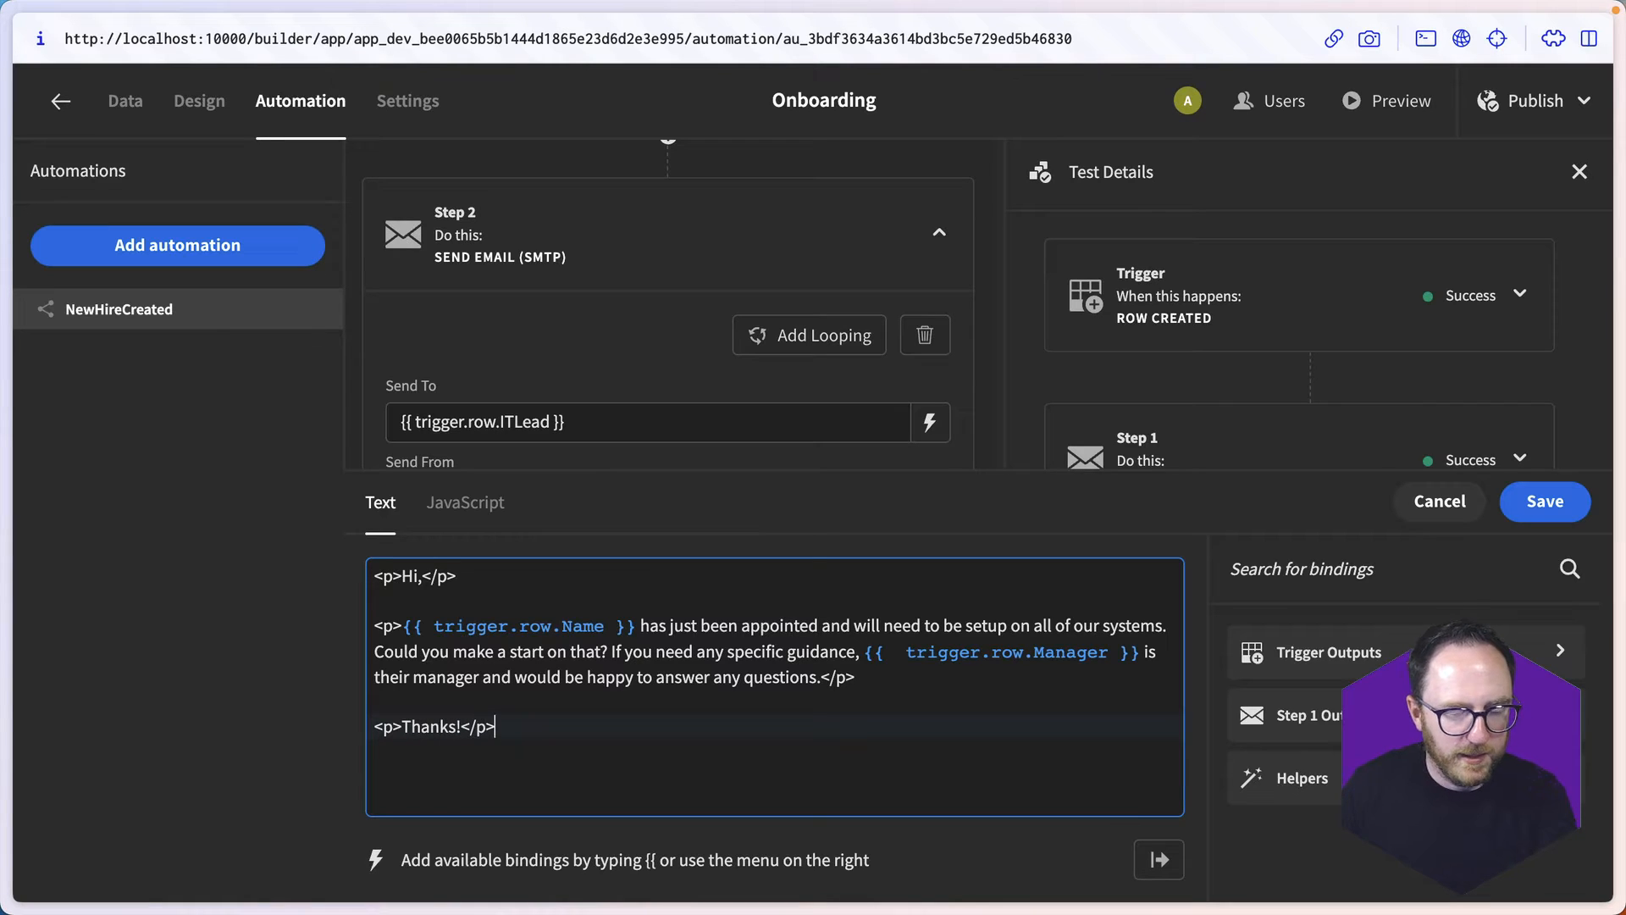
click(1543, 500)
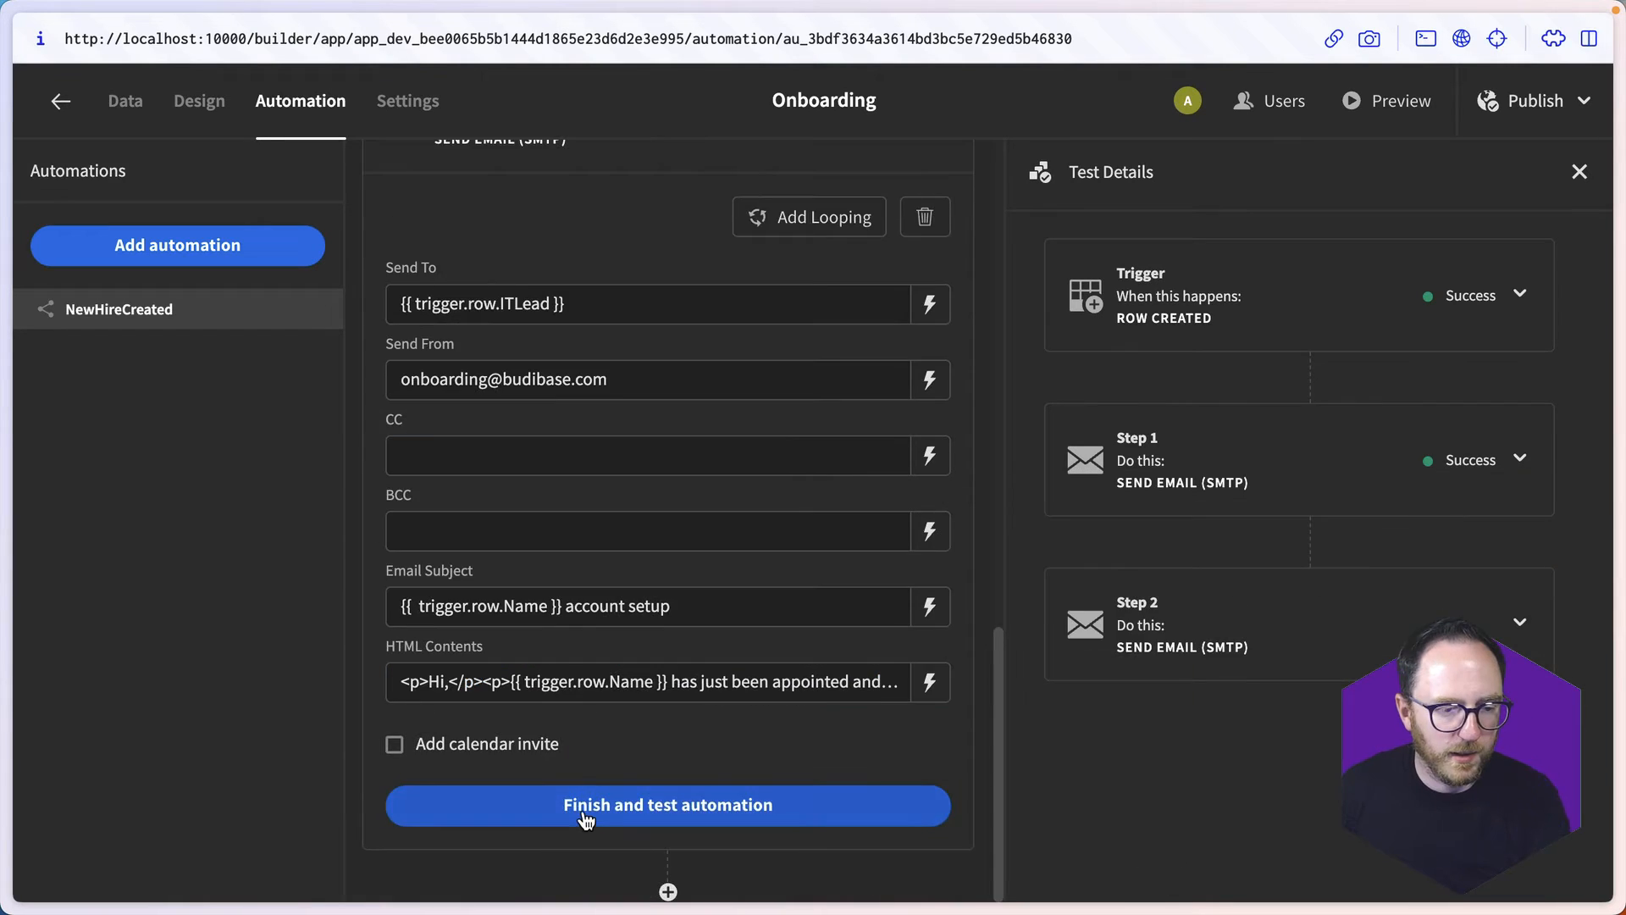
- Test the automation with the ITLead field filled in with the IT lead's e-mail address, and review and close both received emails
click(583, 809)
scroll(794, 530, down, 3)
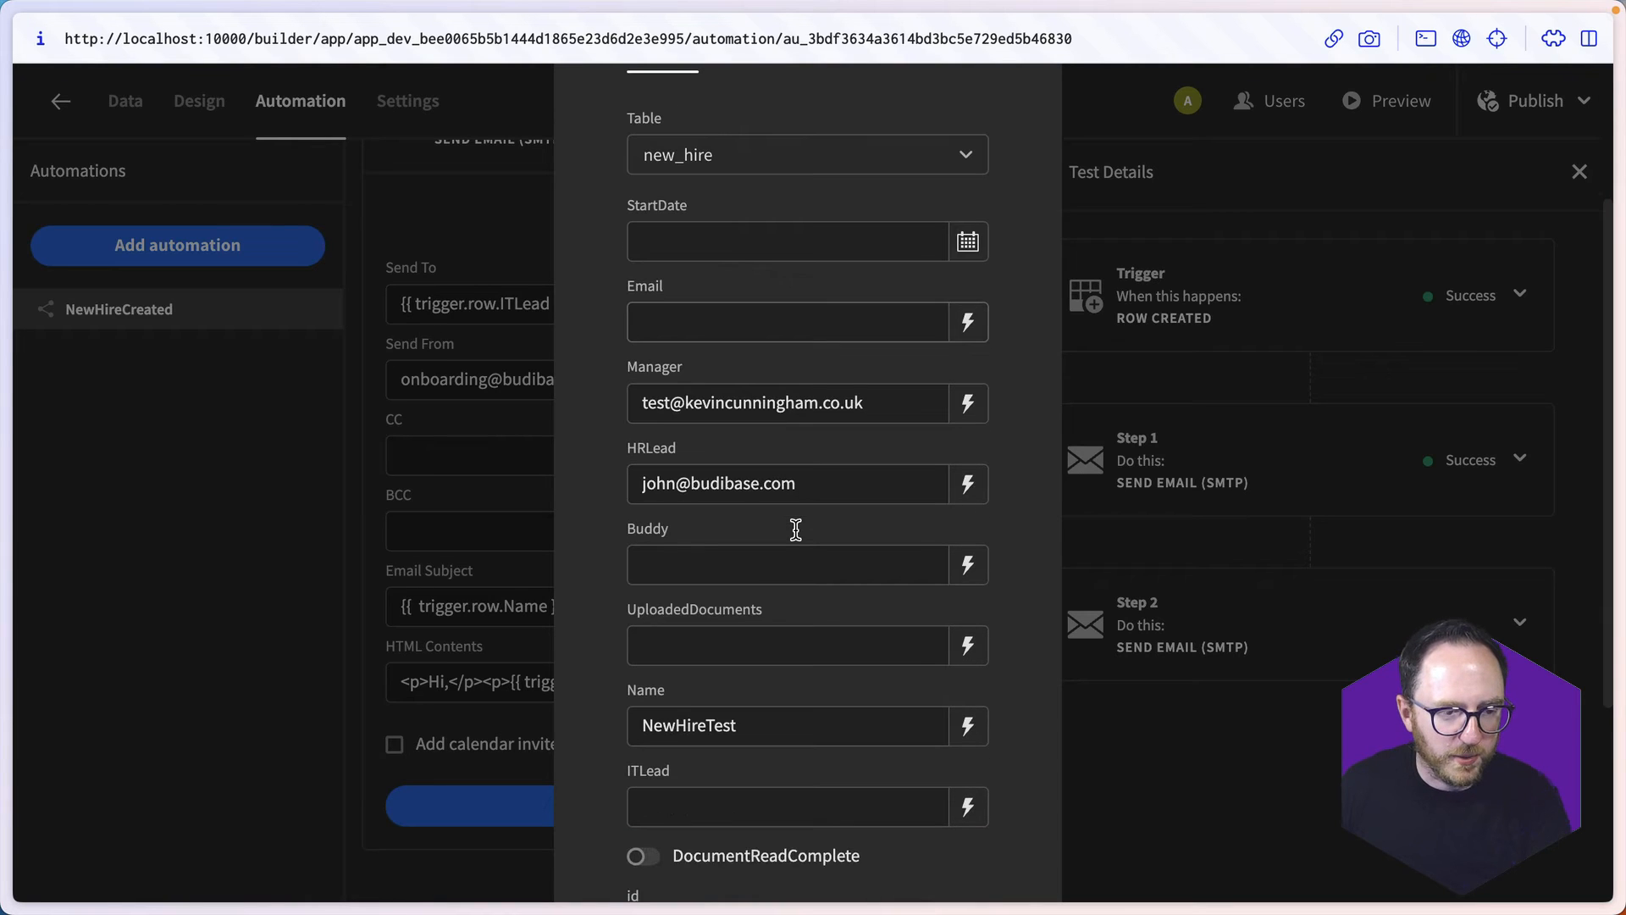
click(749, 814)
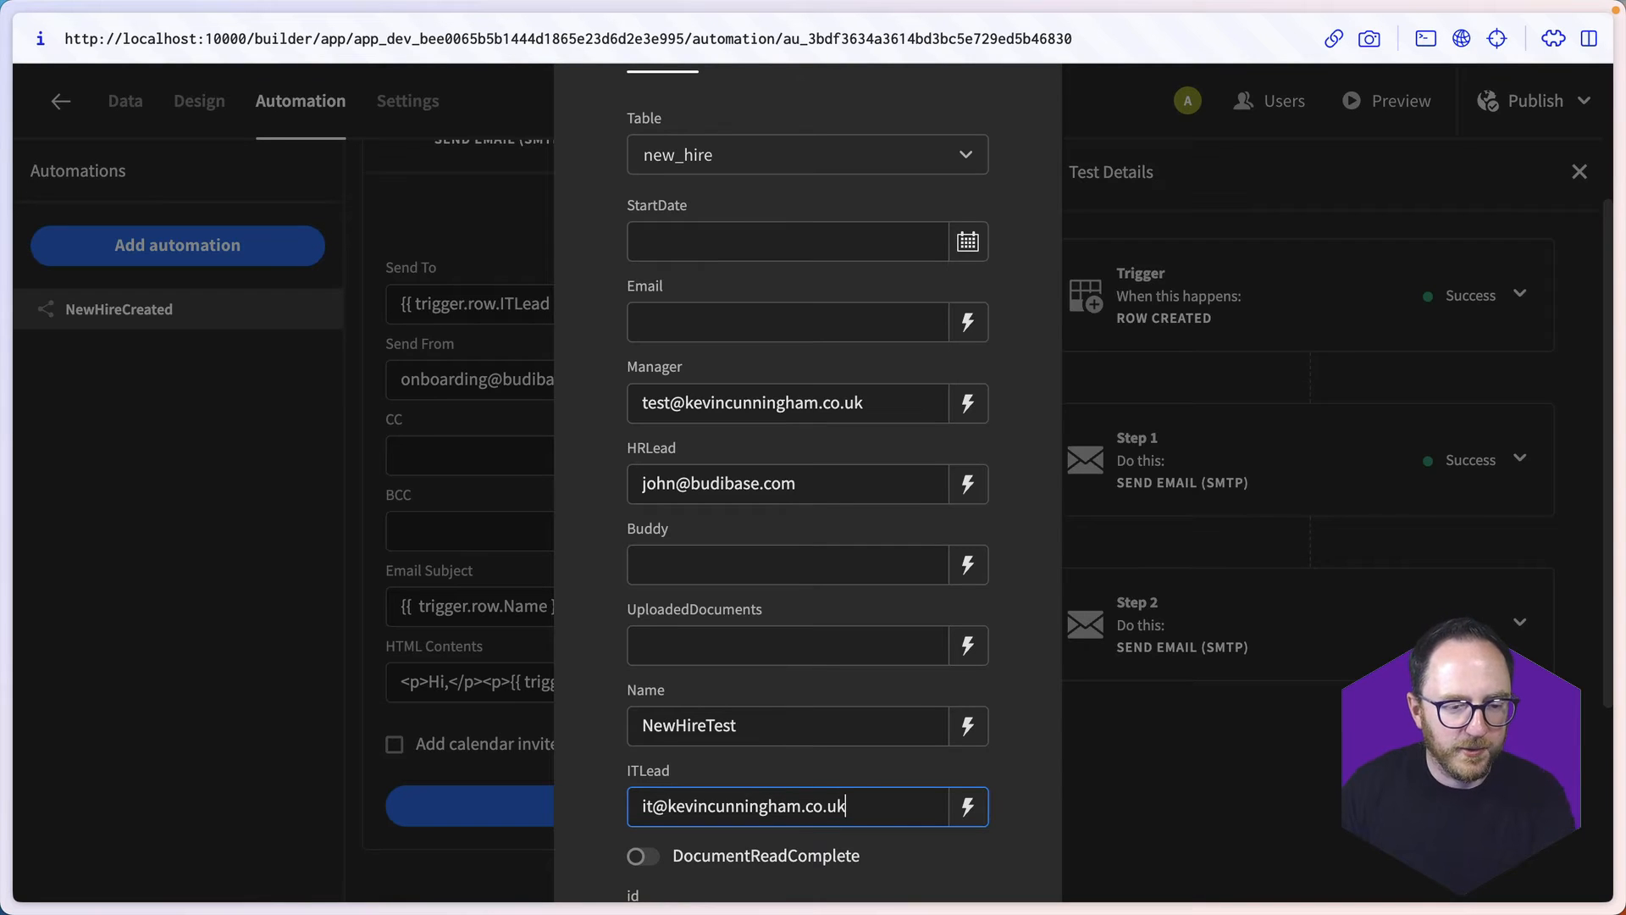
scroll(631, 750, down, 4)
click(967, 774)
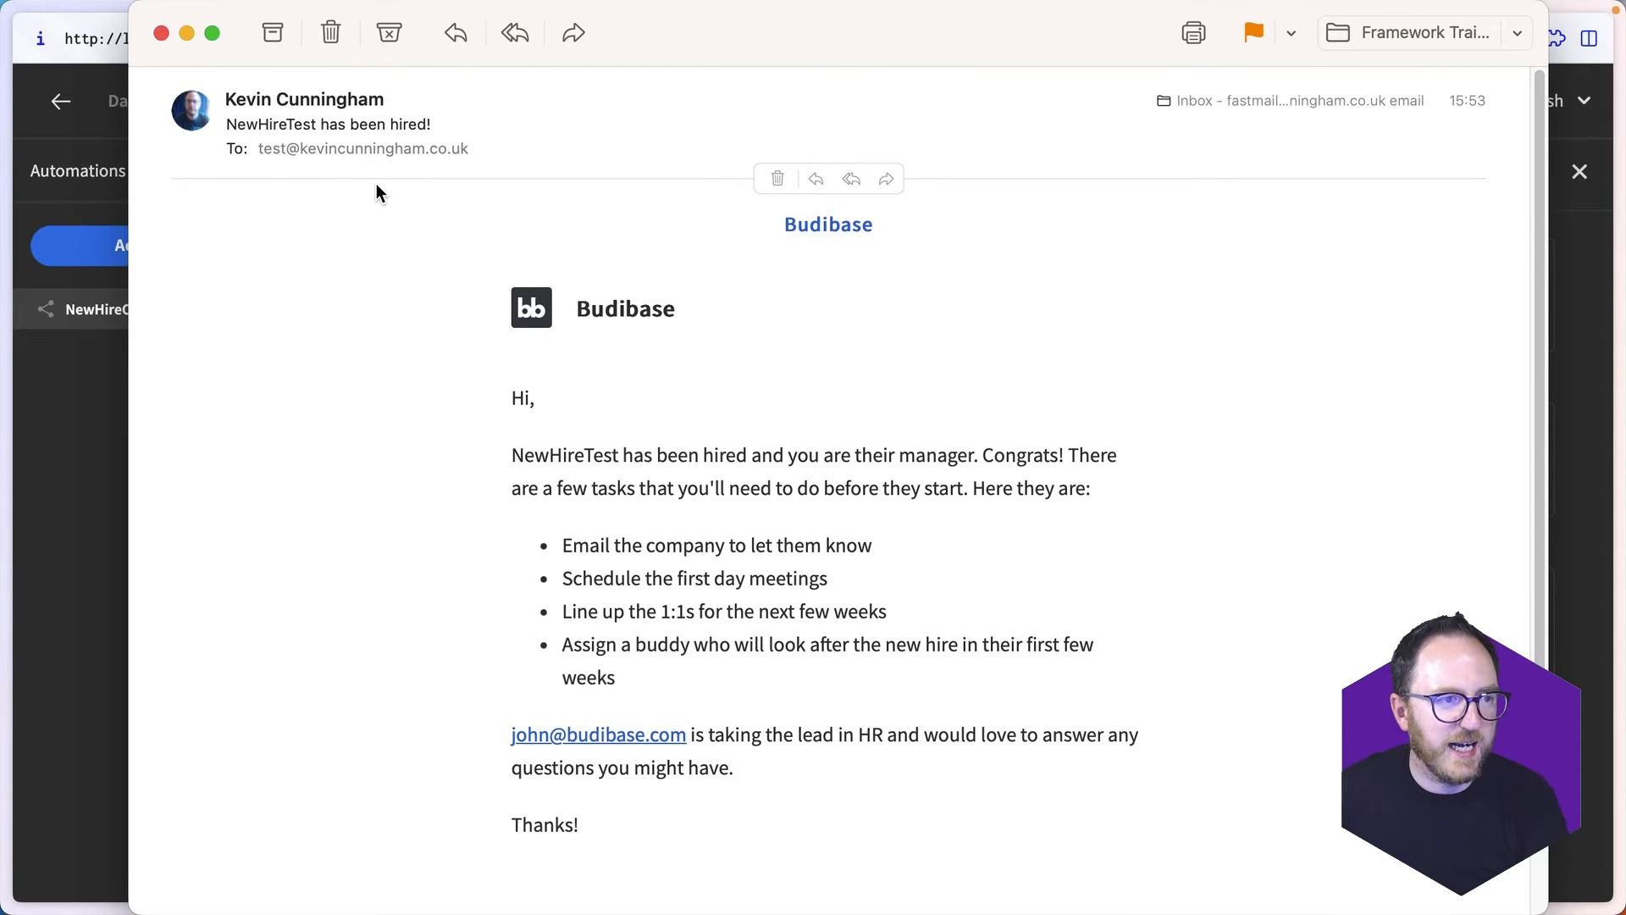
click(161, 34)
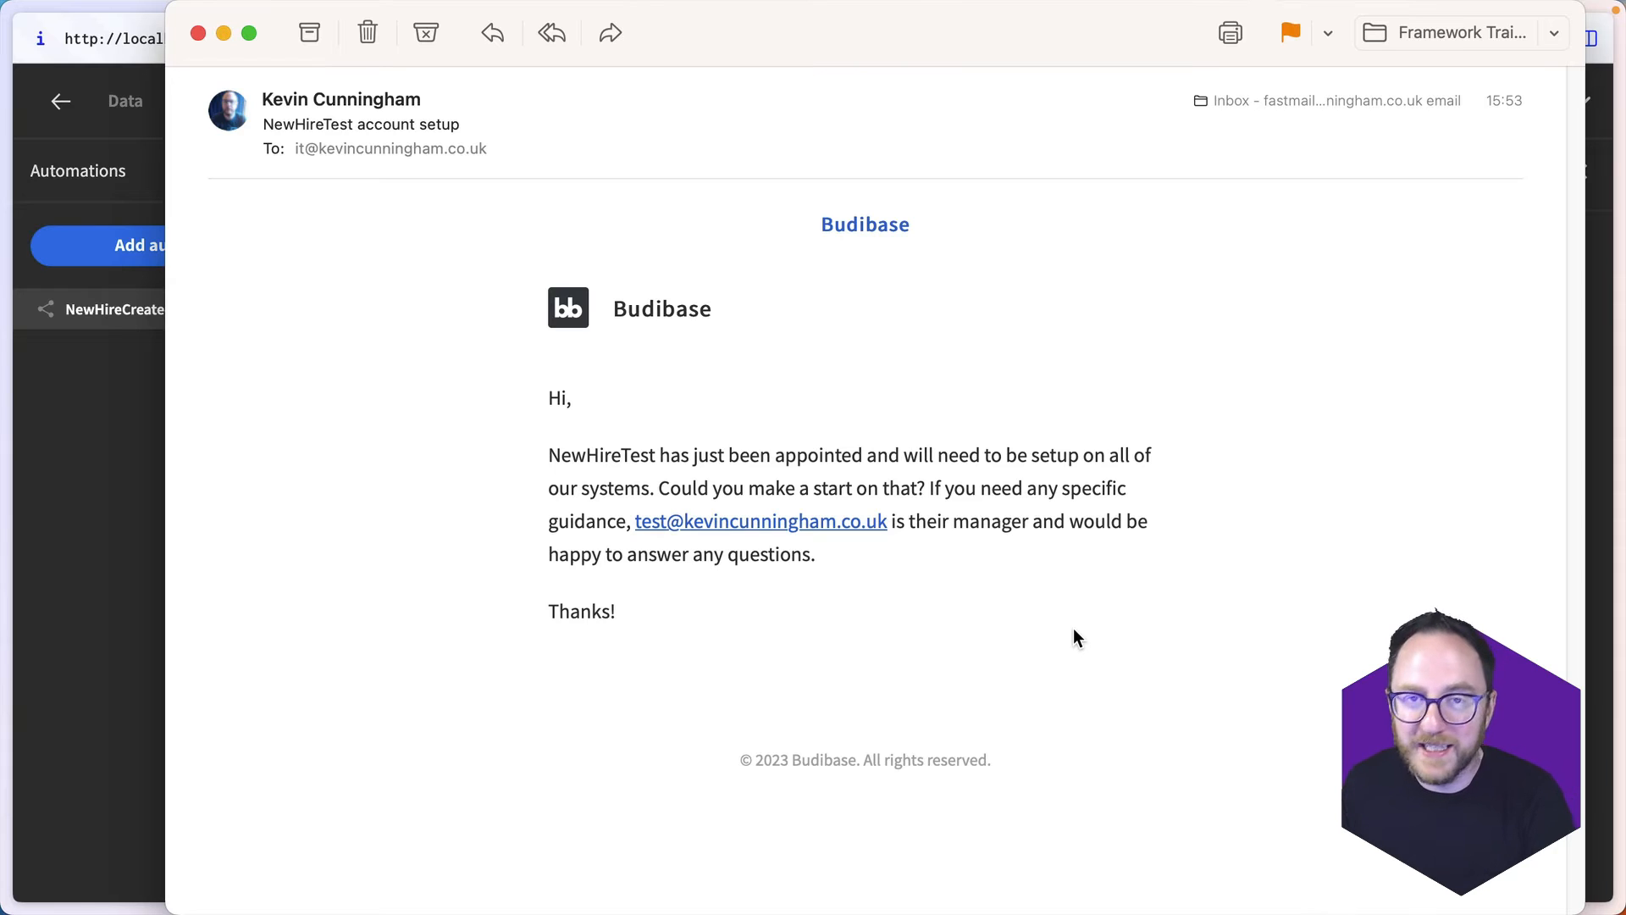
click(195, 34)
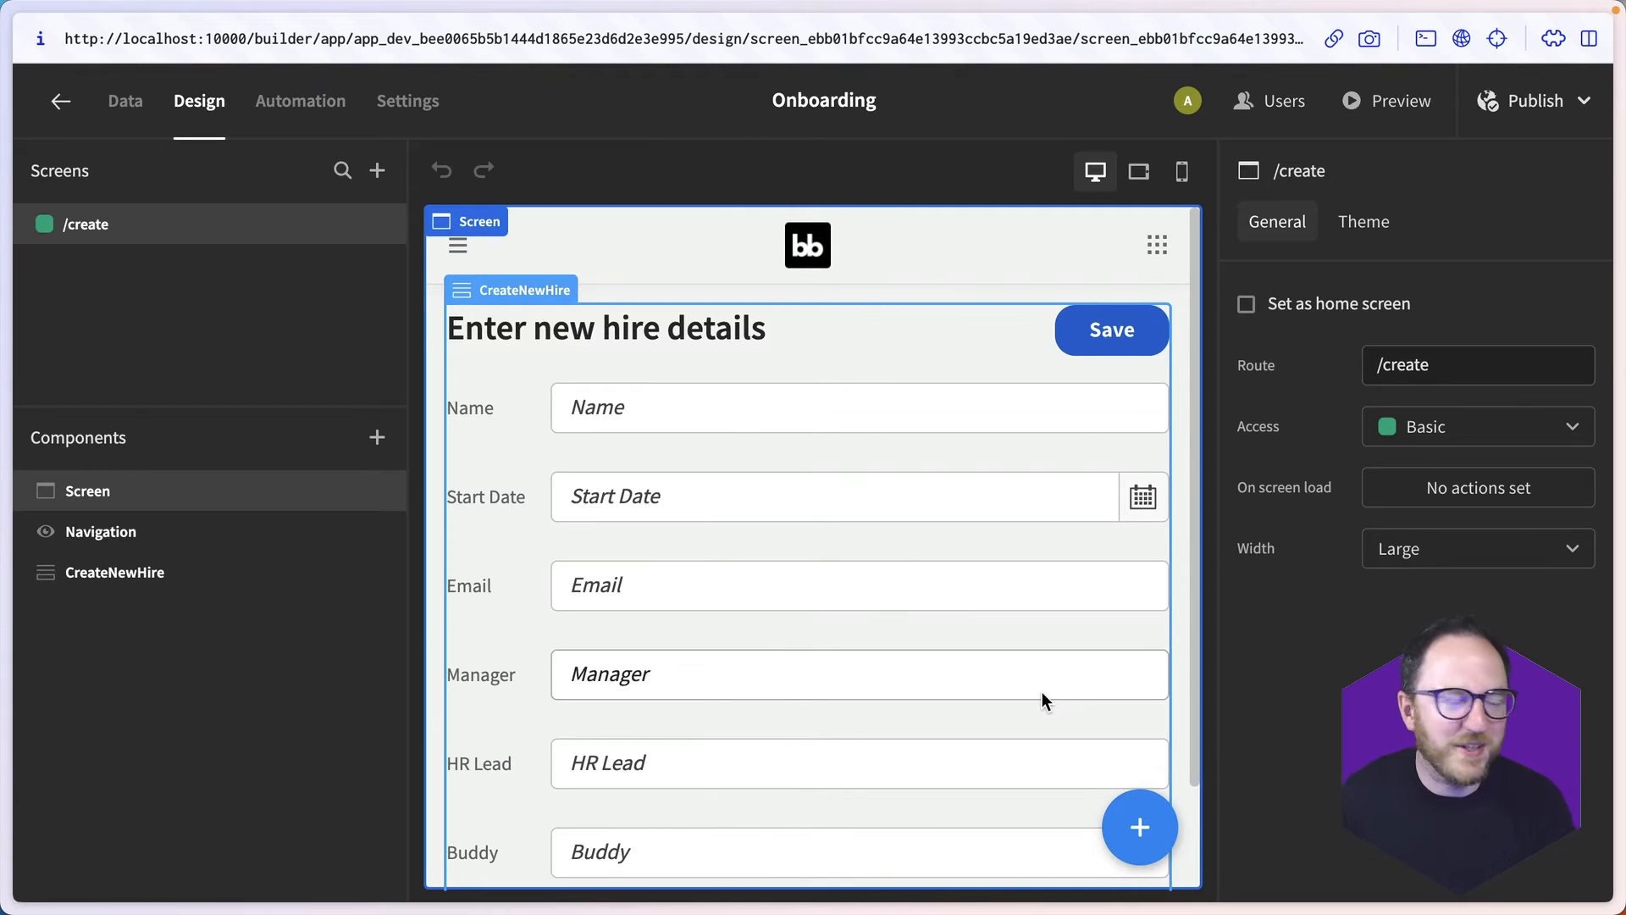
- Create a new automation named NewStartNextWeek with a Cron Trigger
click(331, 102)
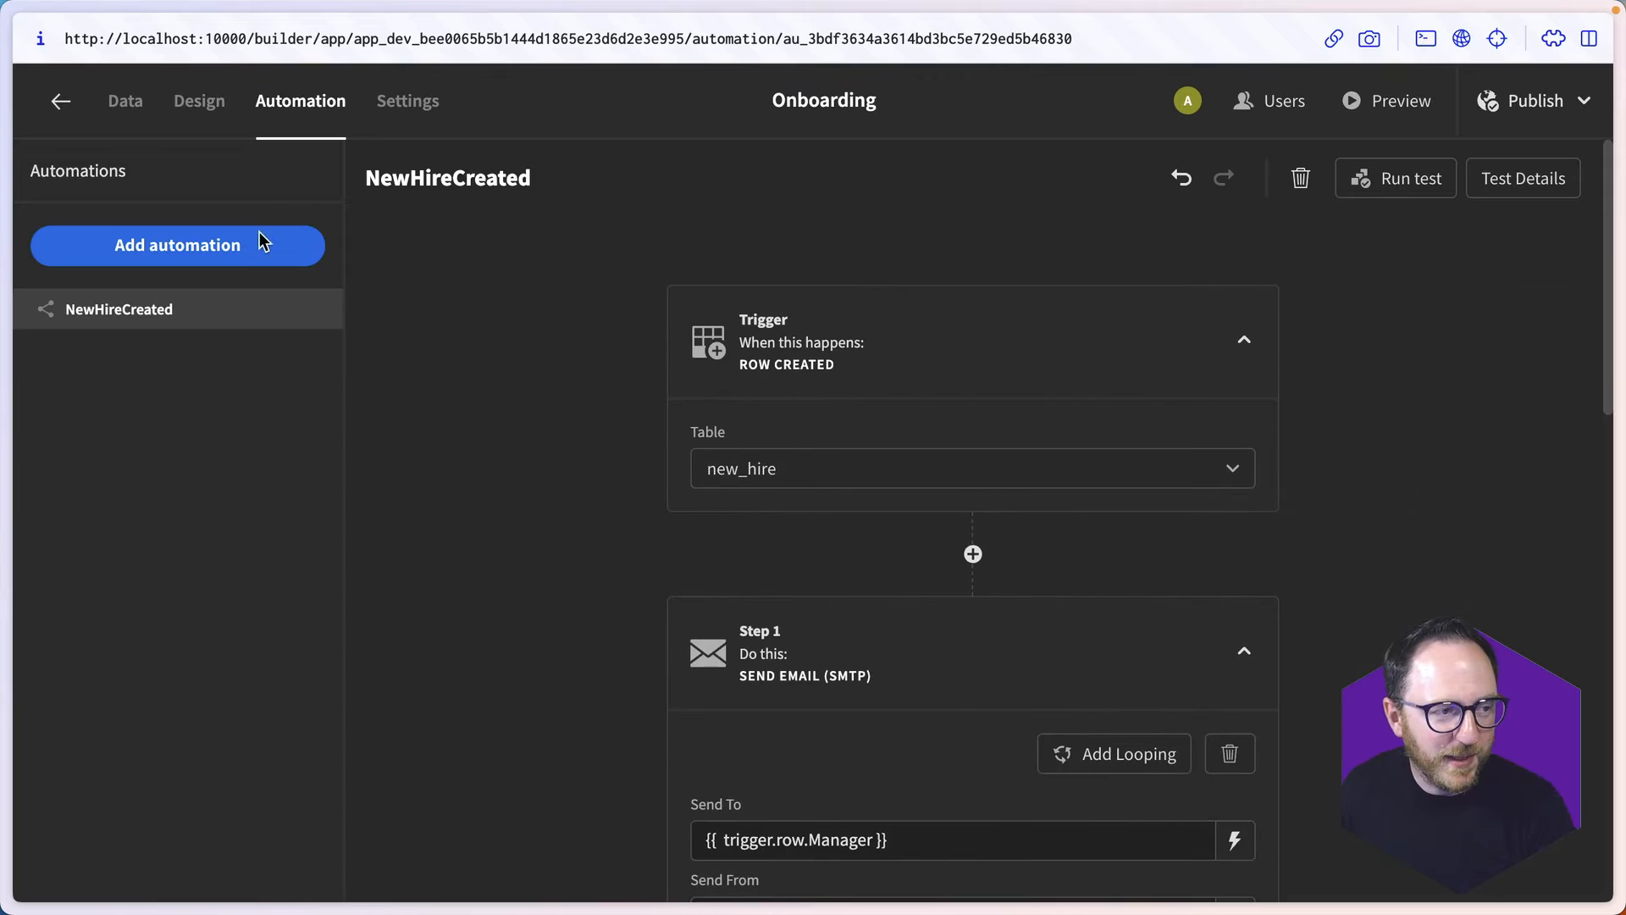
click(233, 253)
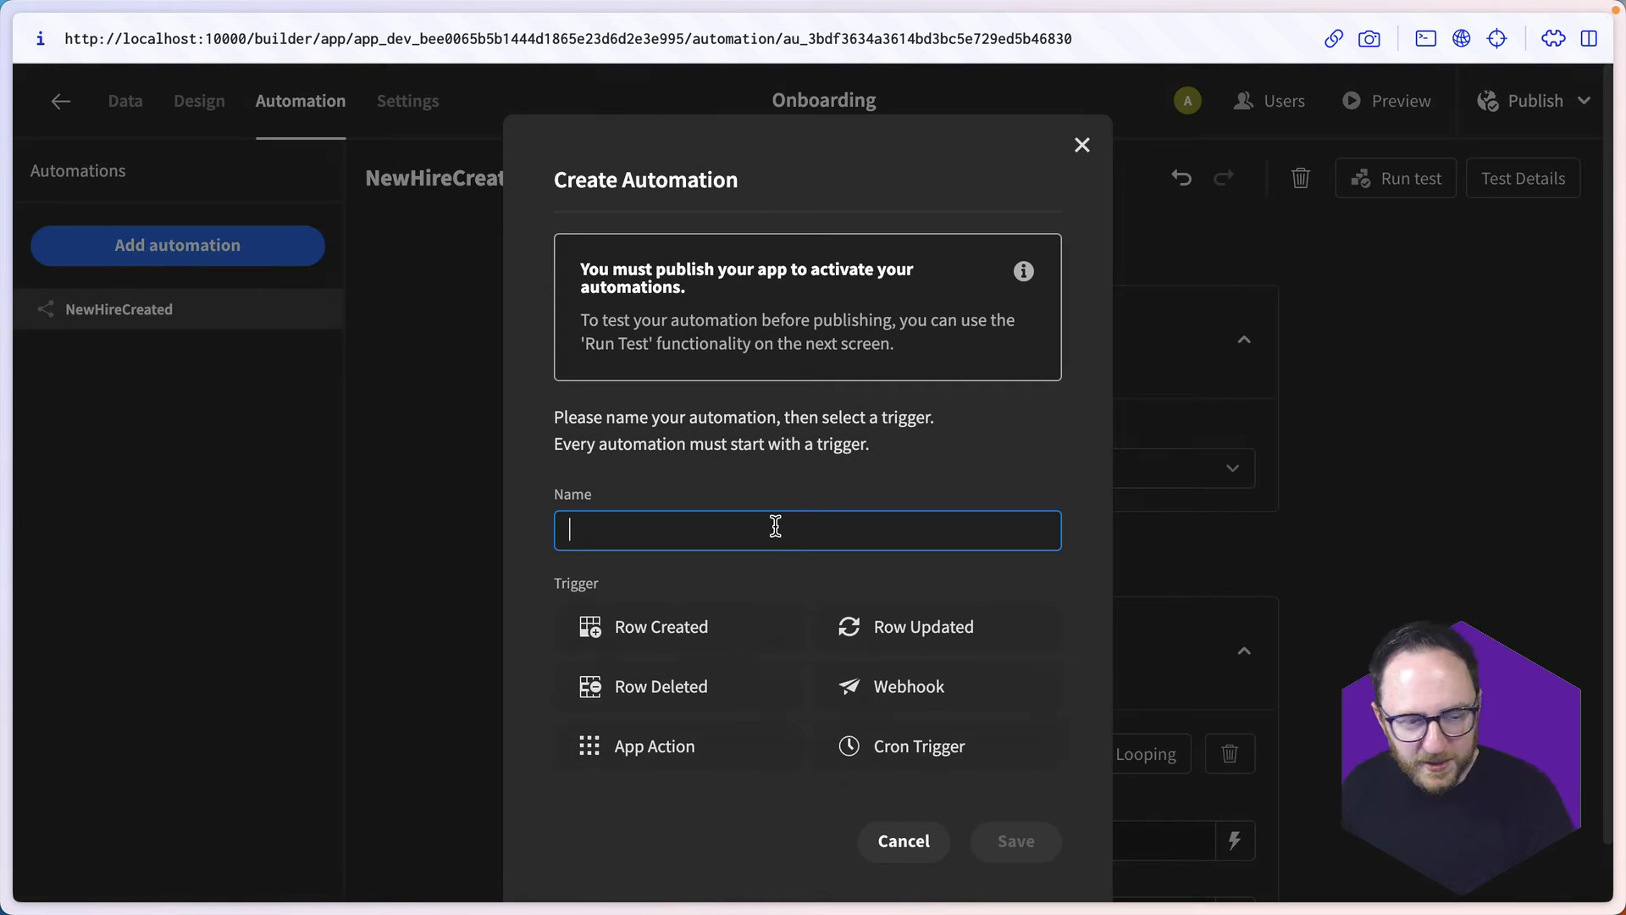
text(NewSta)
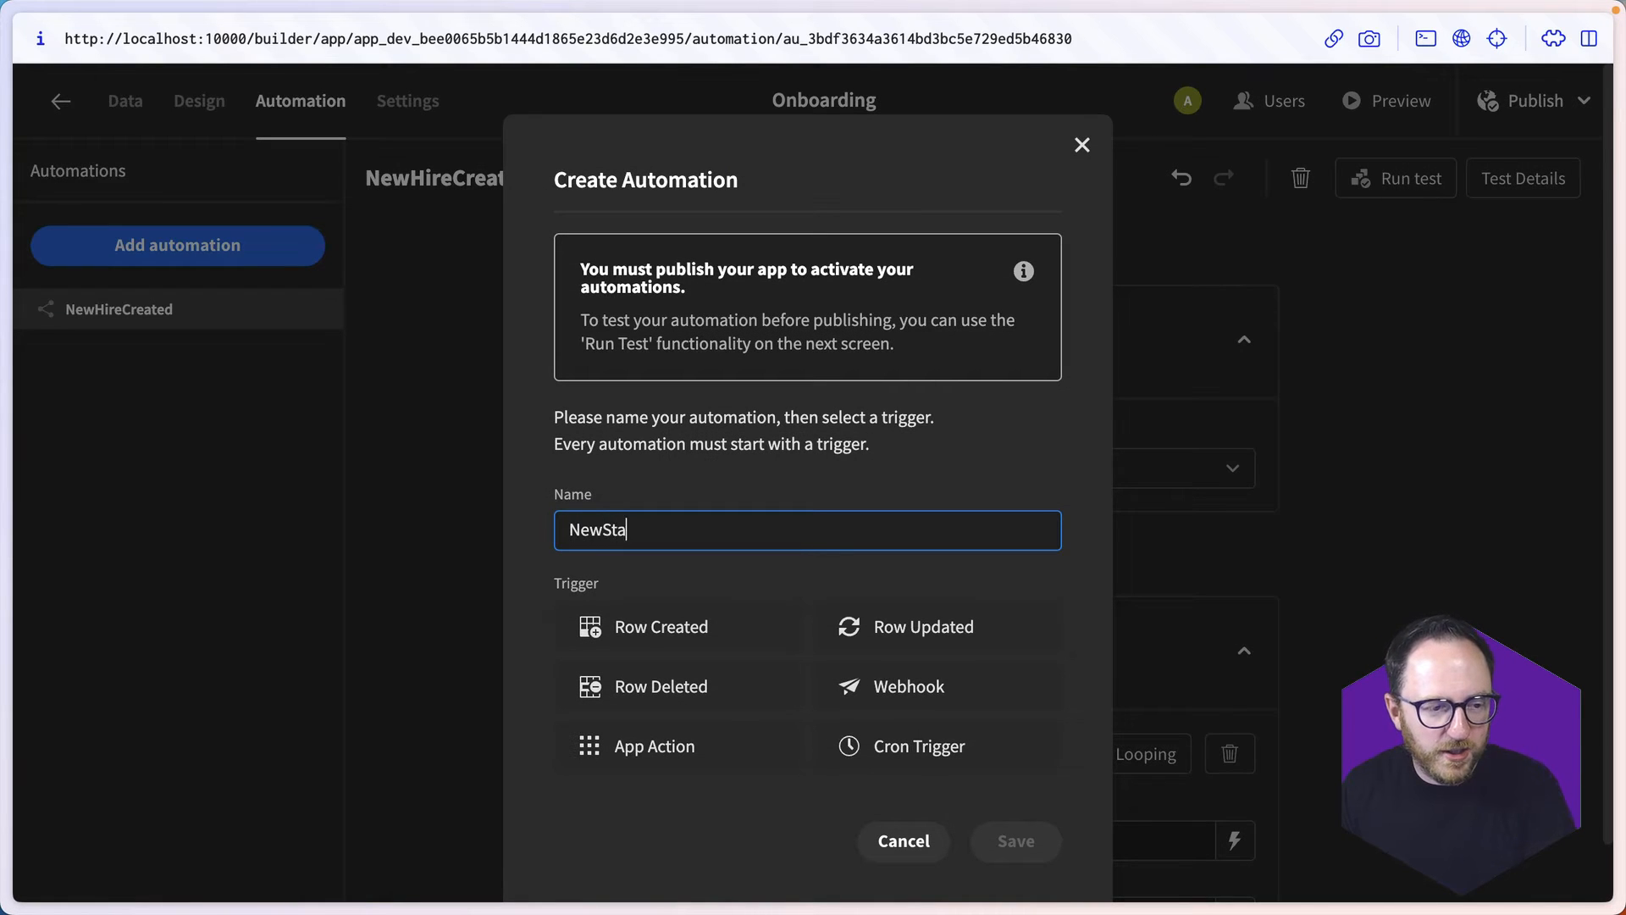
text(rtNextWeek)
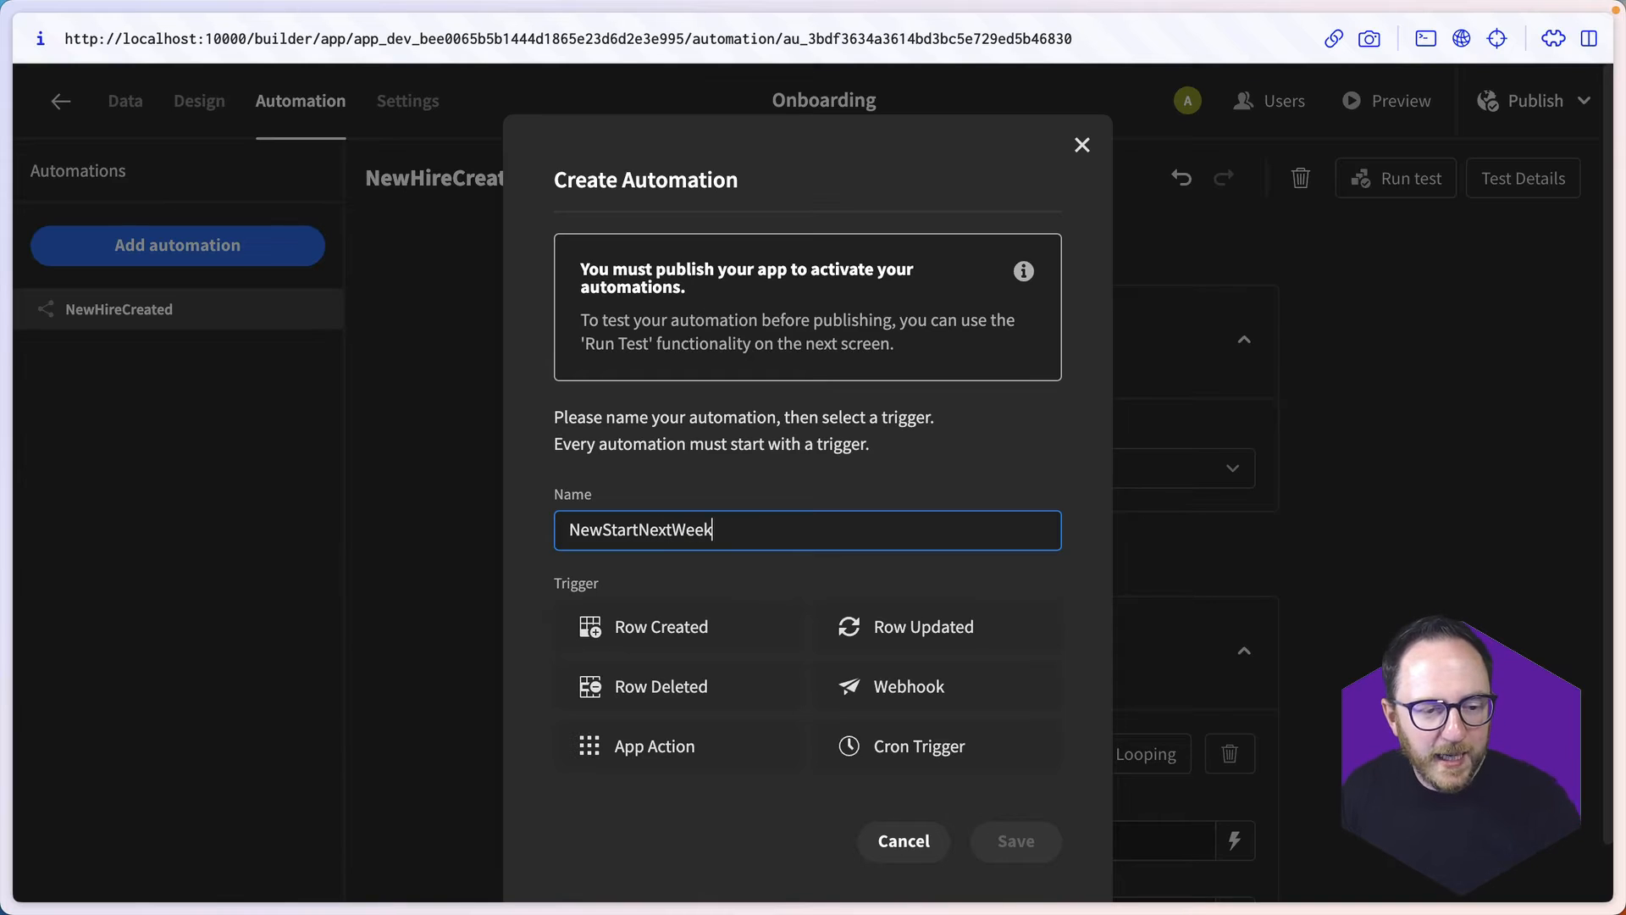
click(963, 751)
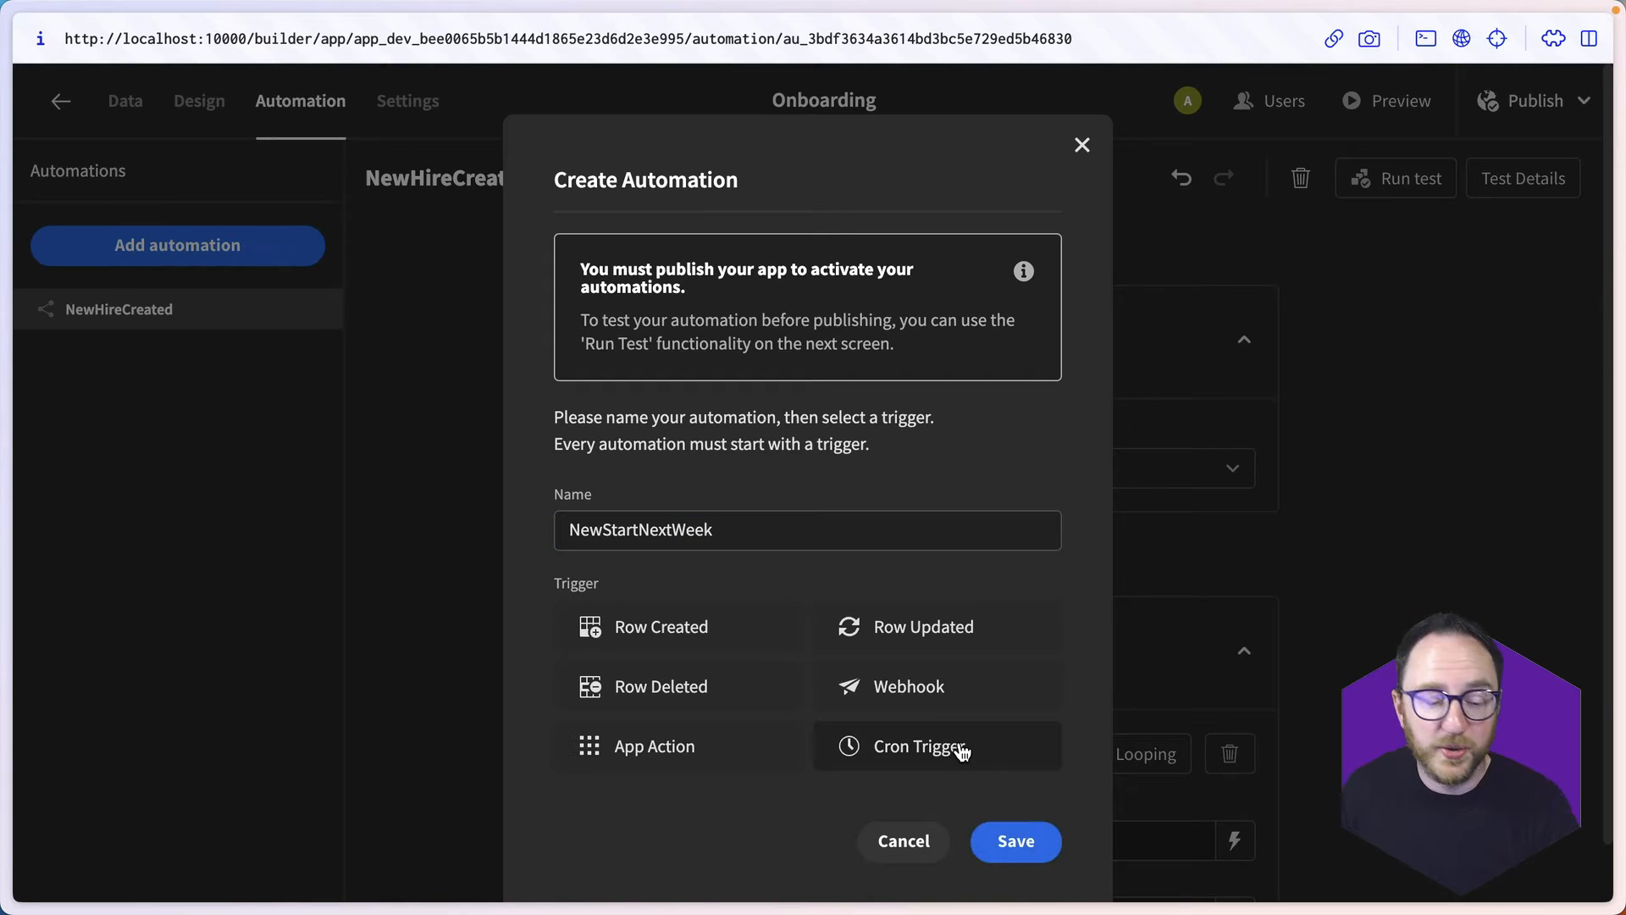
click(1017, 842)
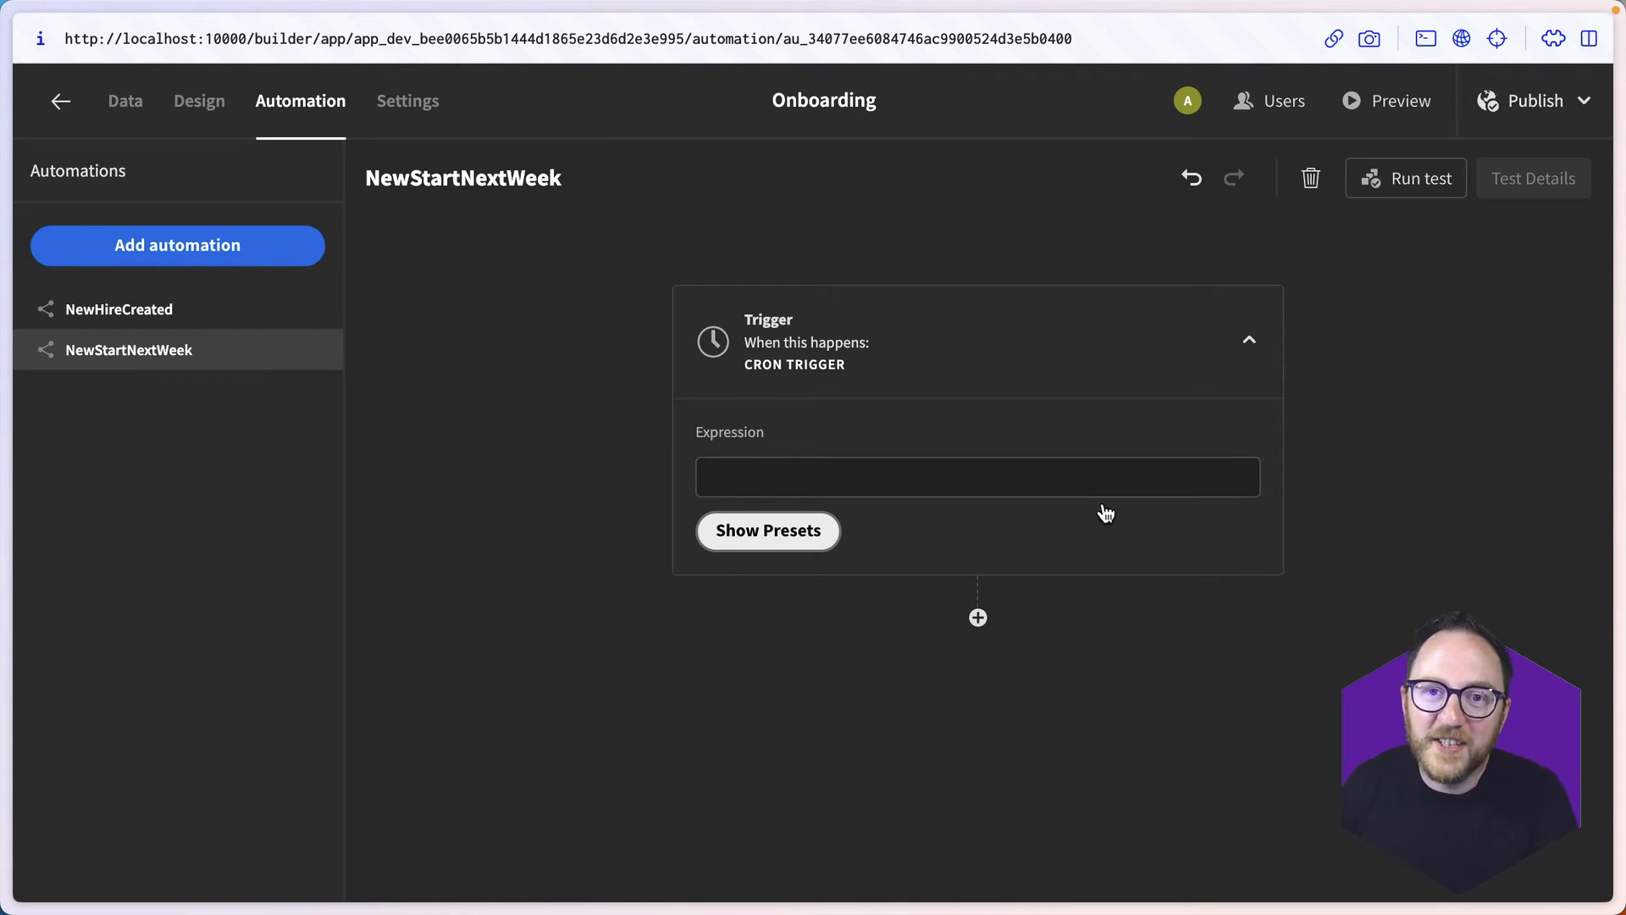
- Select the cron trigger's expression field and switch to the crontab.guru schedule expression editor
click(1104, 477)
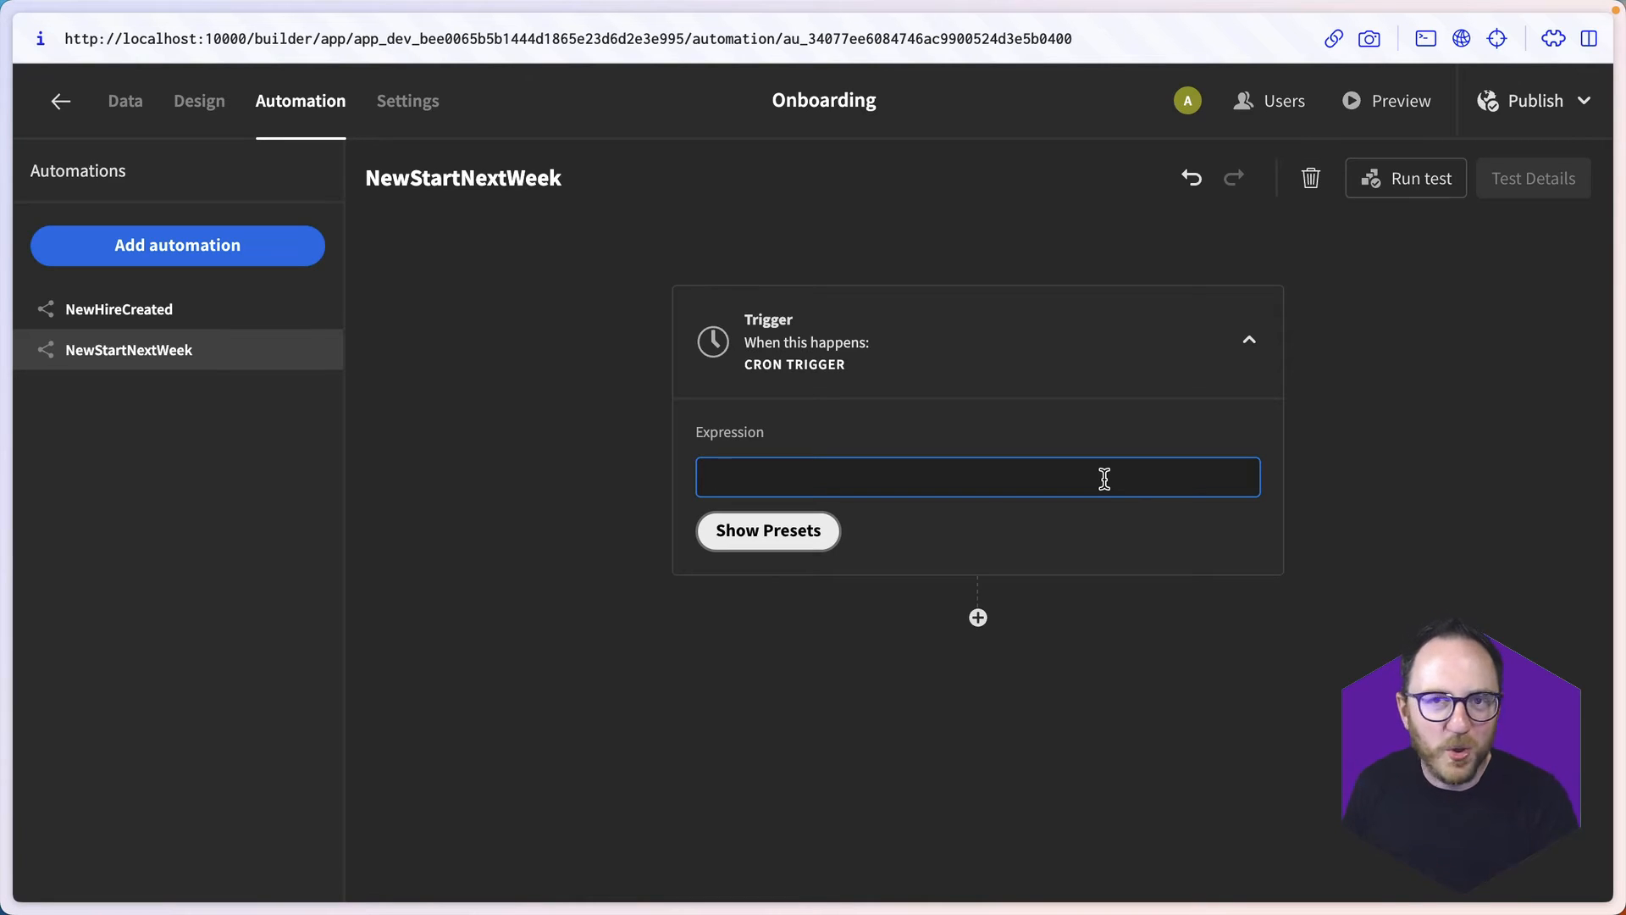
key(super+t)
text(crontab.guru/#0_9_*_*_5)
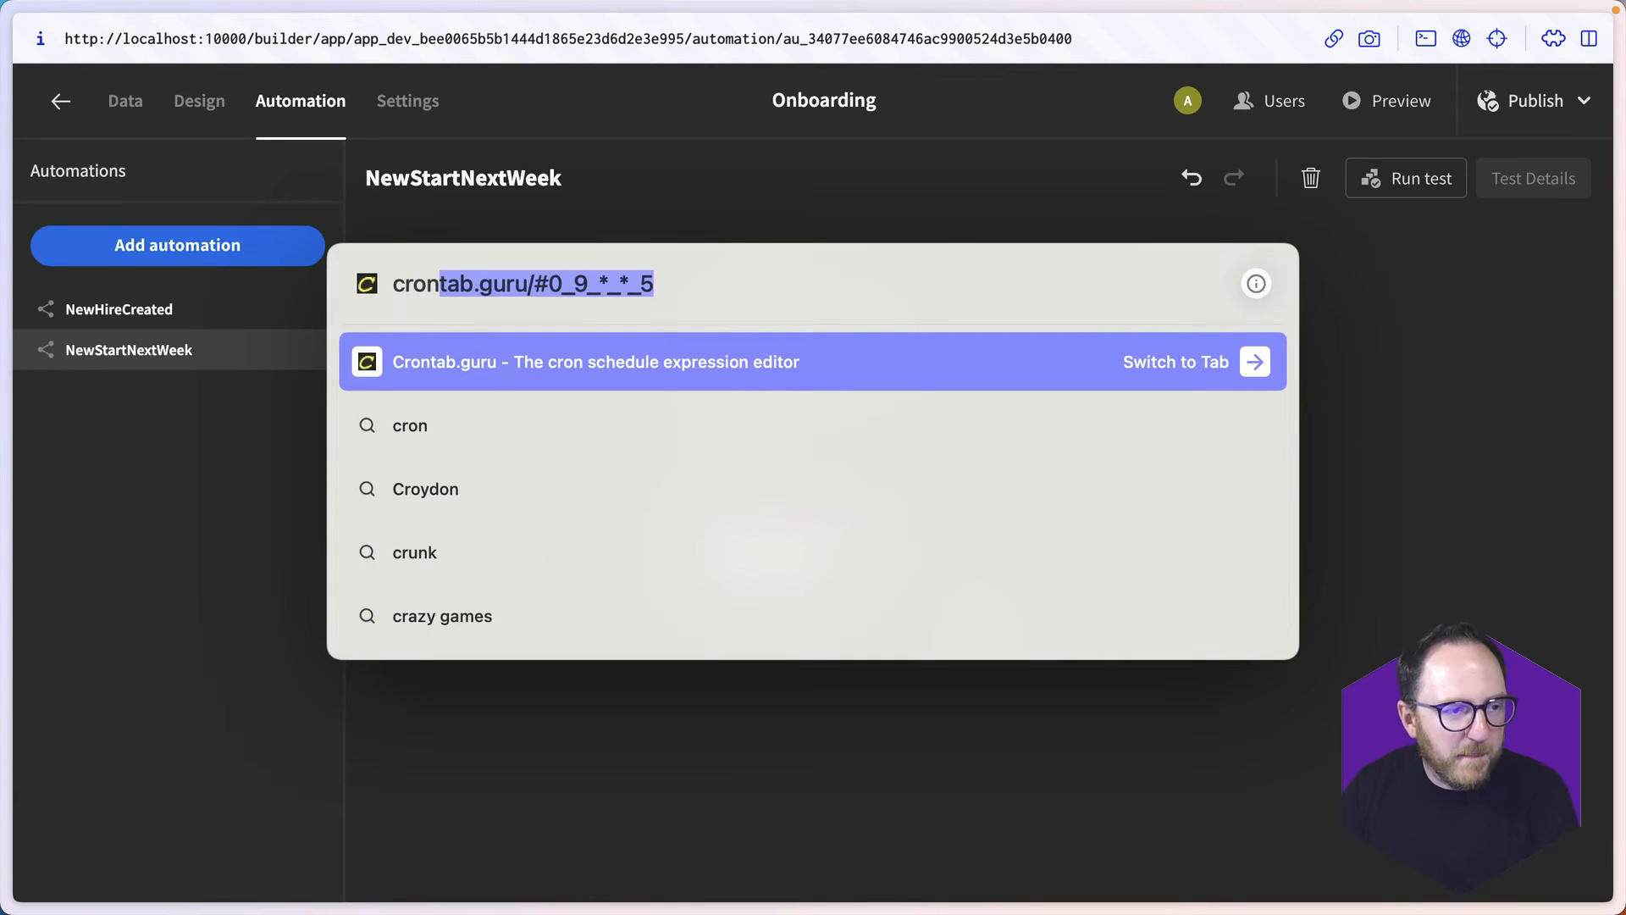
key(Return)
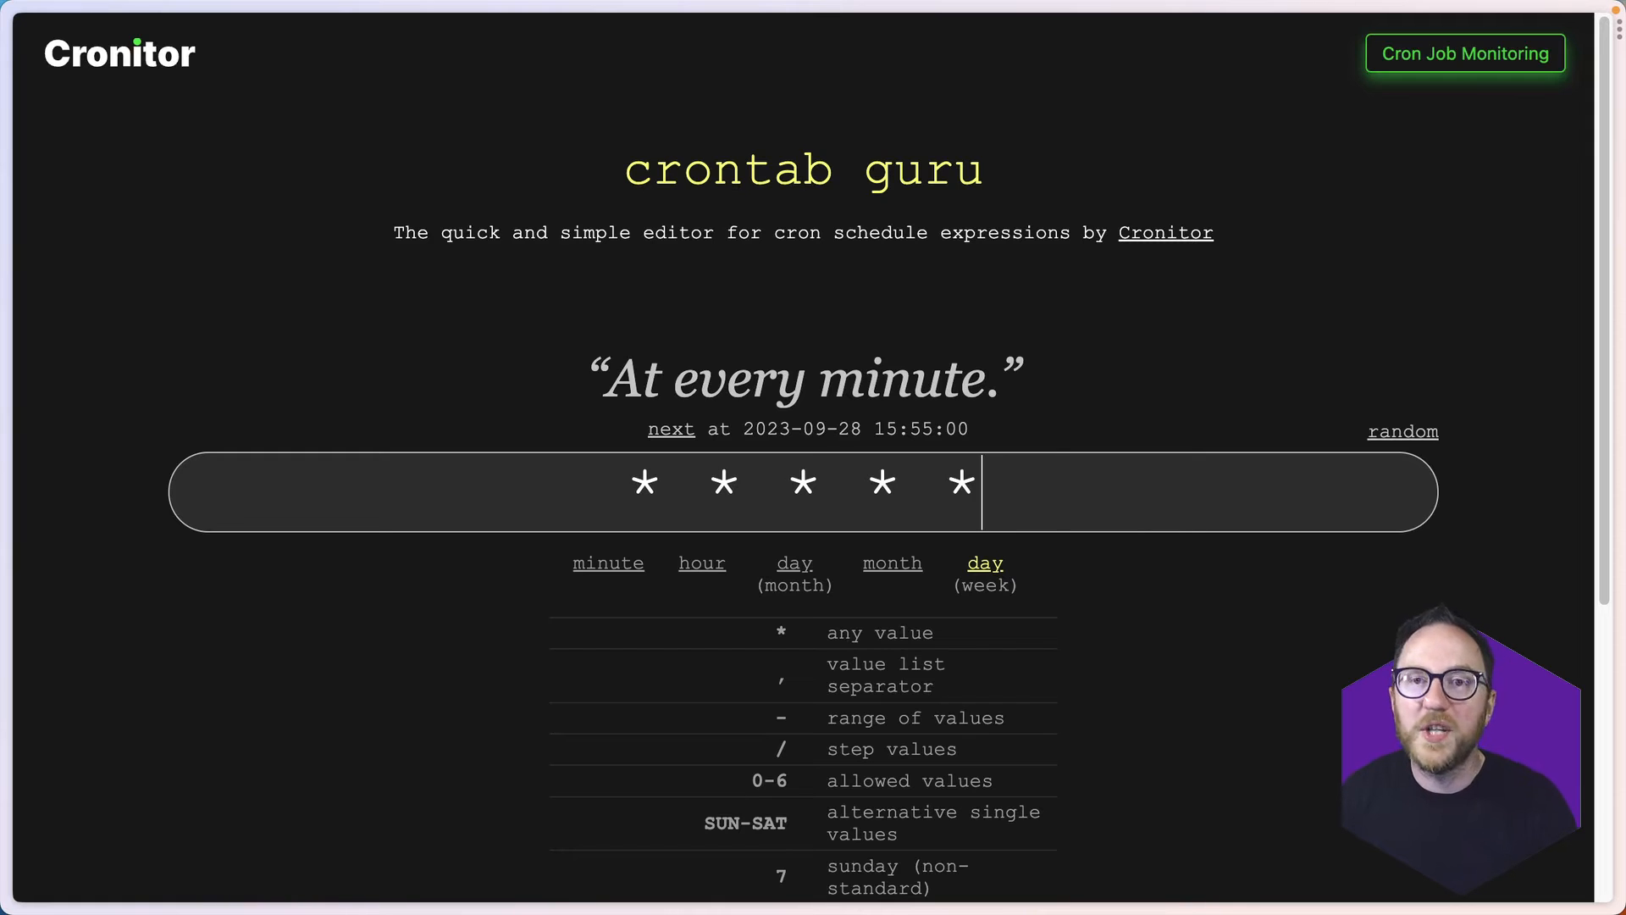
- Set the cron expression's minute to 0 and its hour to 9
drag(695, 512, 1078, 526)
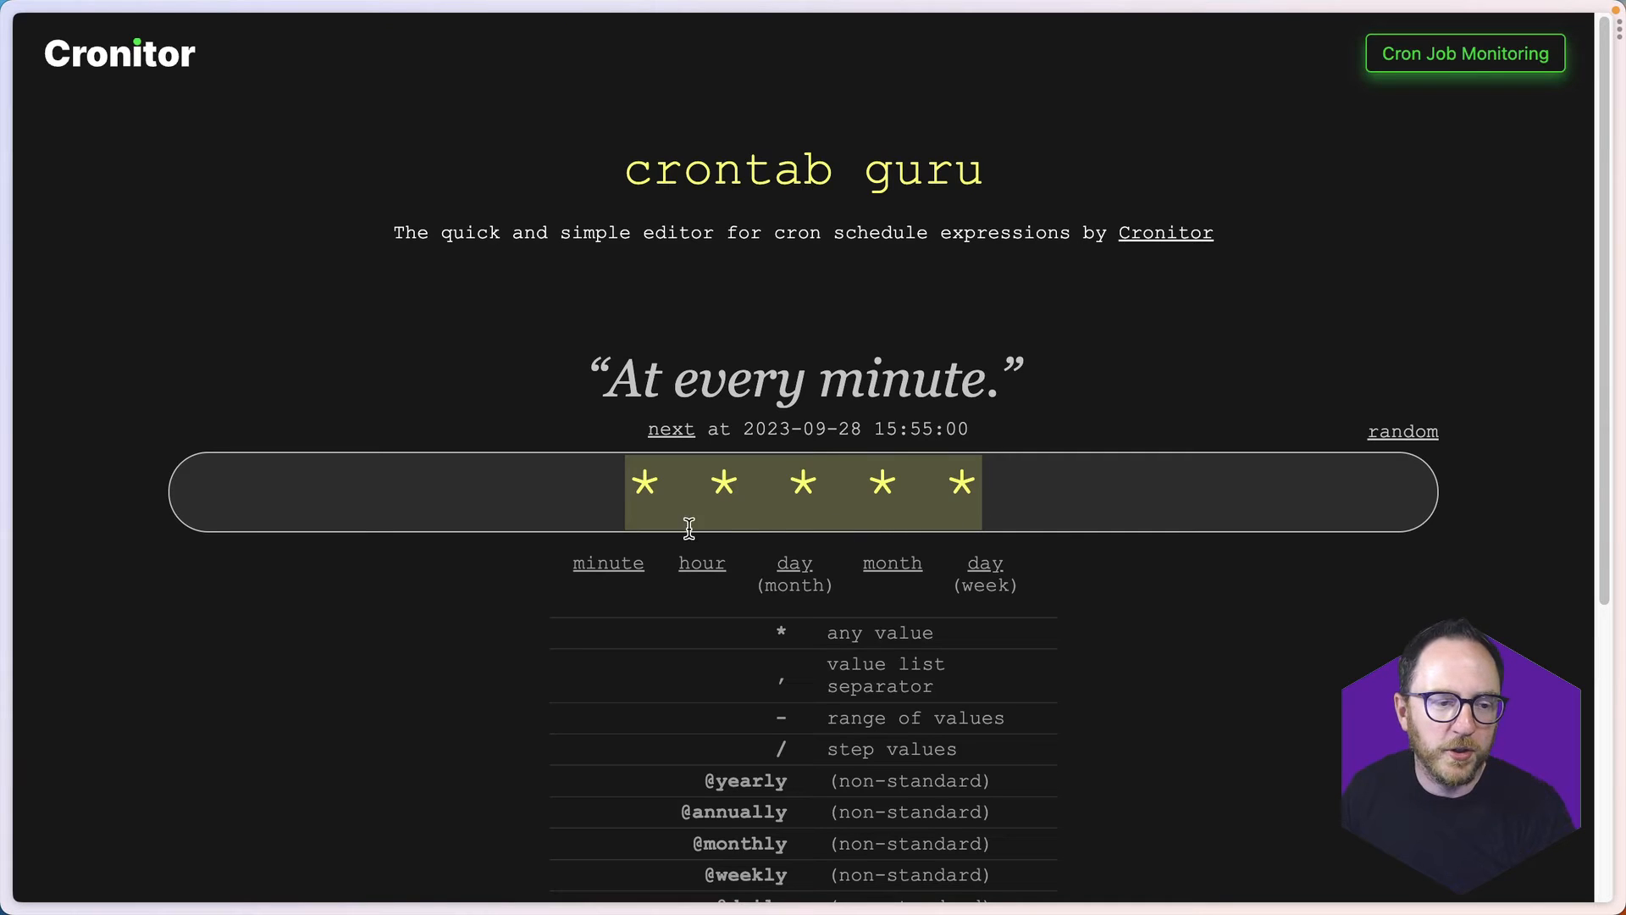
click(640, 502)
key(BackSpace)
text(0)
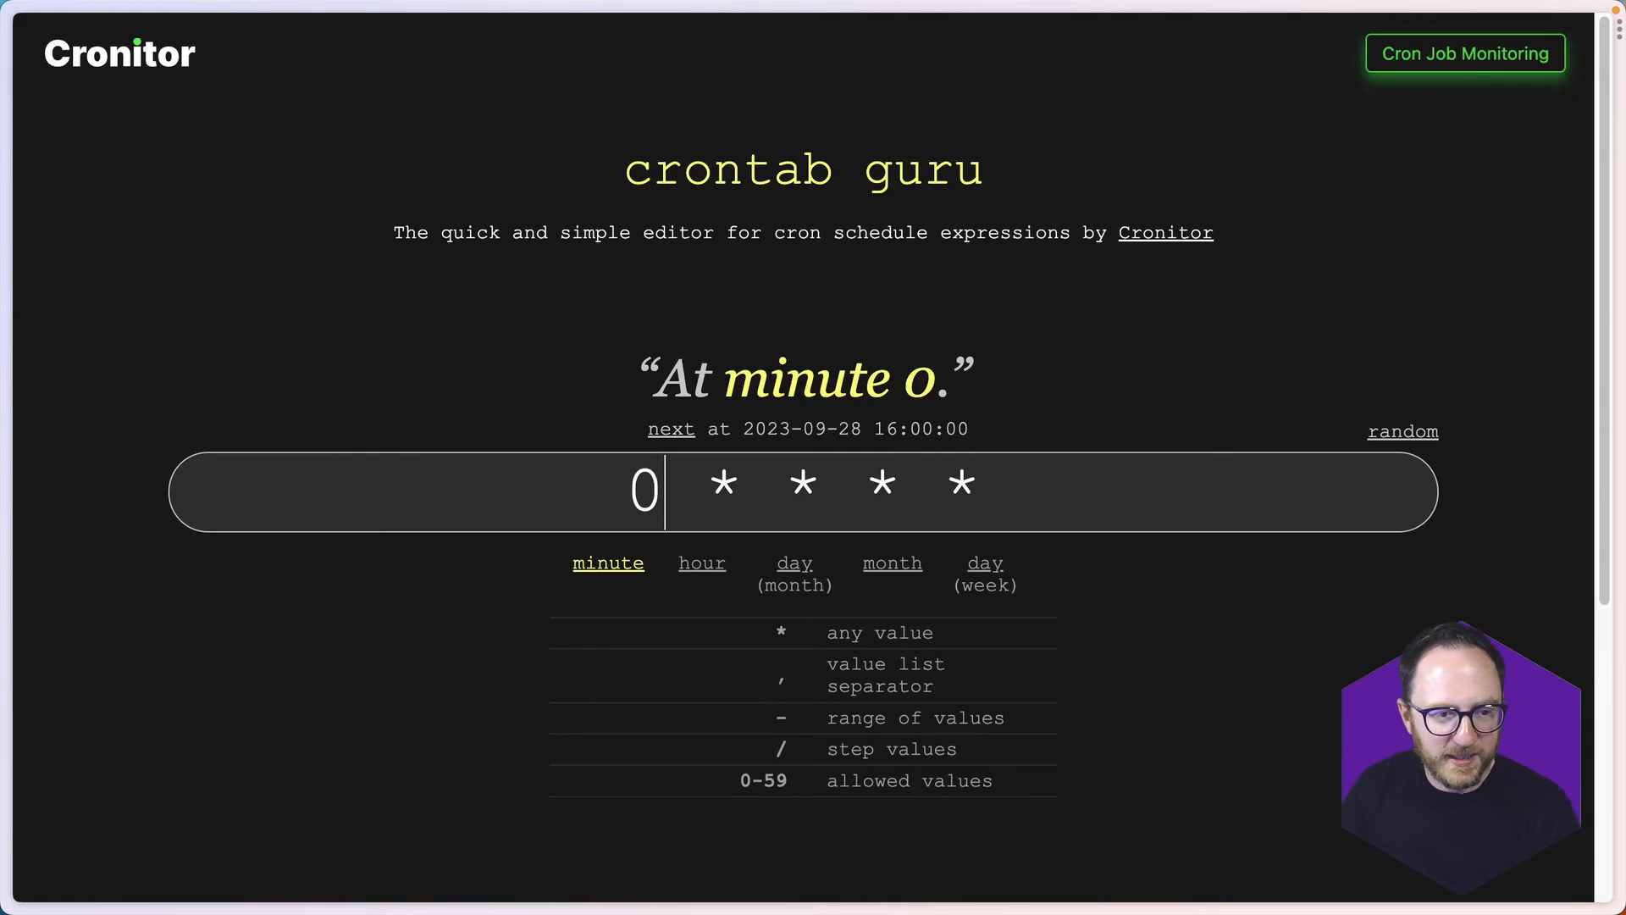
click(724, 490)
key(BackSpace)
text(9)
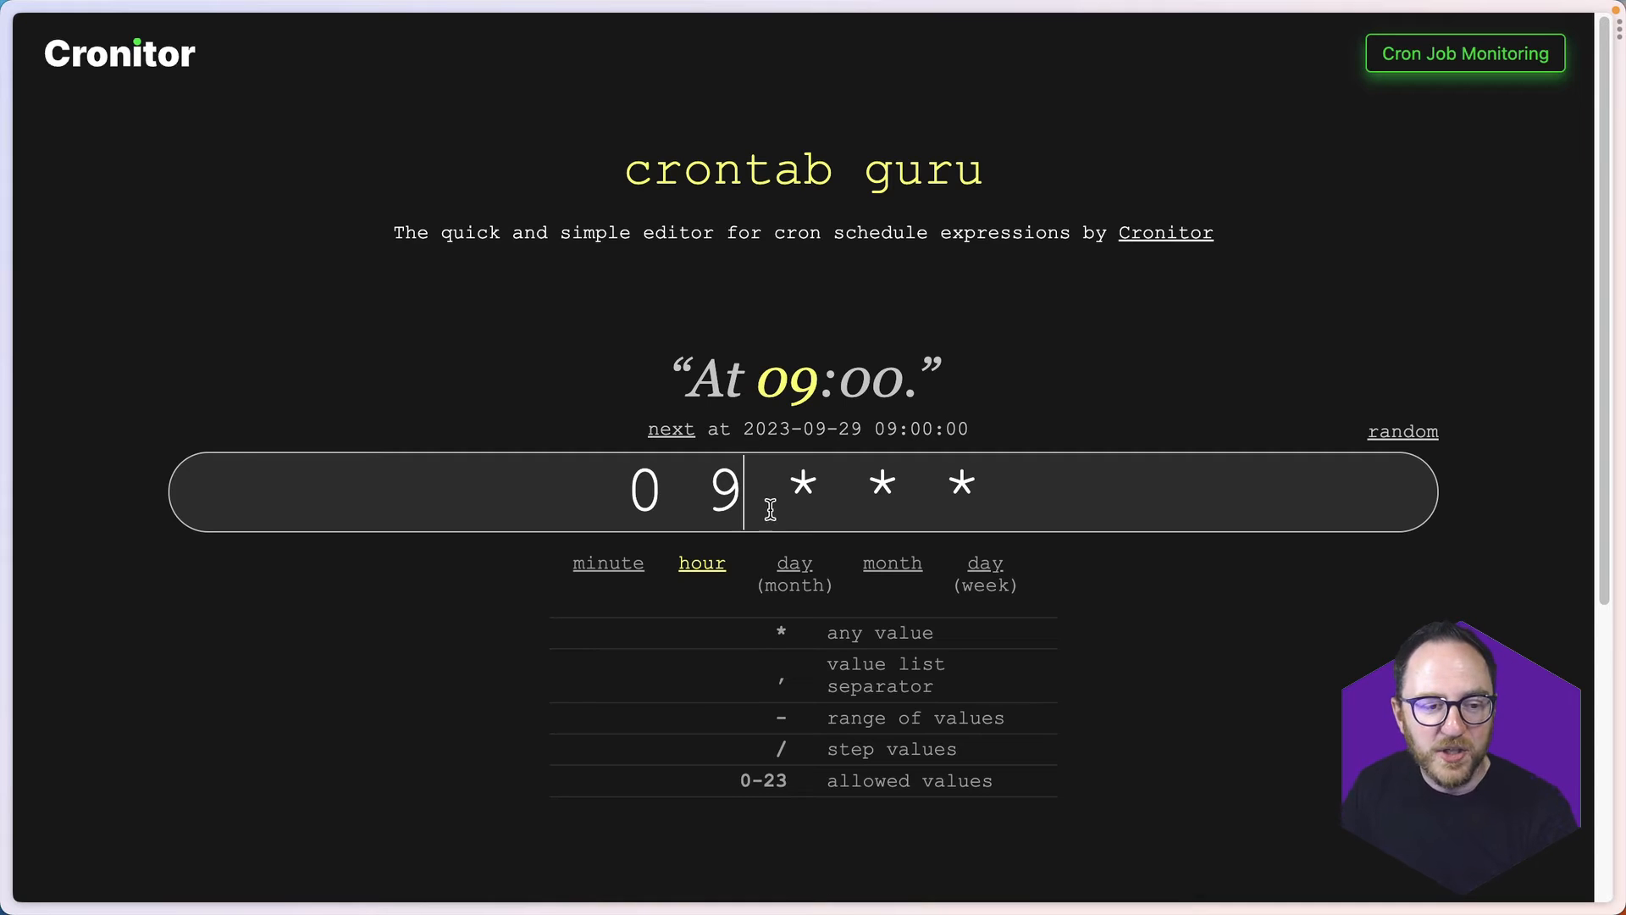
- Keep day of month and month as any value and set the day of week to 5 in the cron expression
double_click(811, 499)
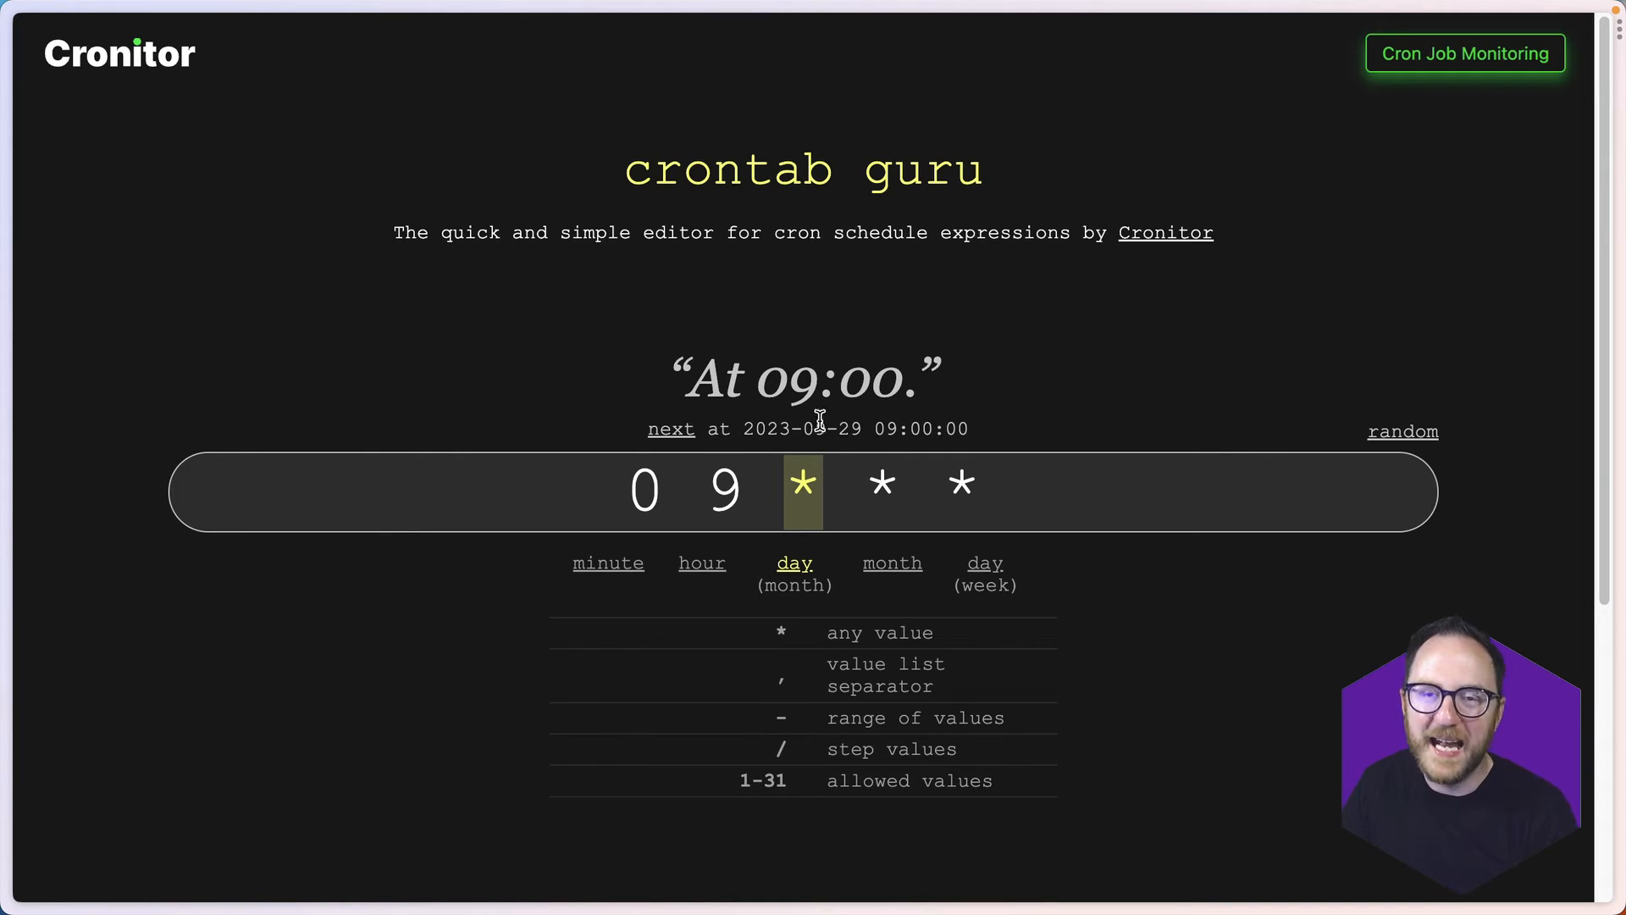
click(837, 475)
double_click(896, 478)
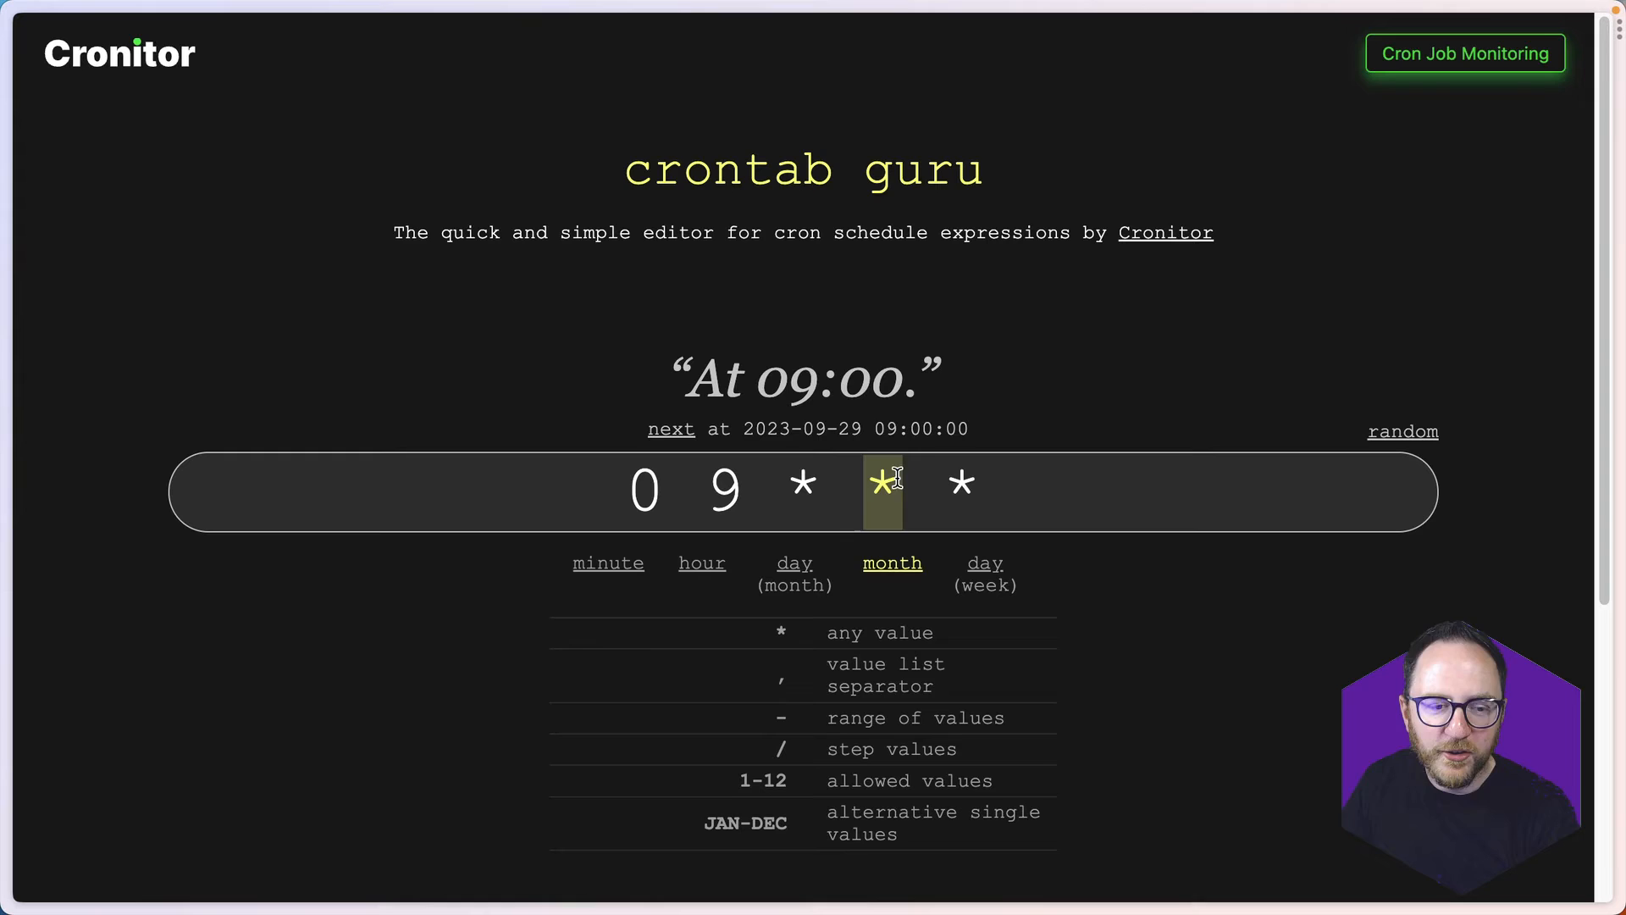
click(943, 477)
double_click(960, 479)
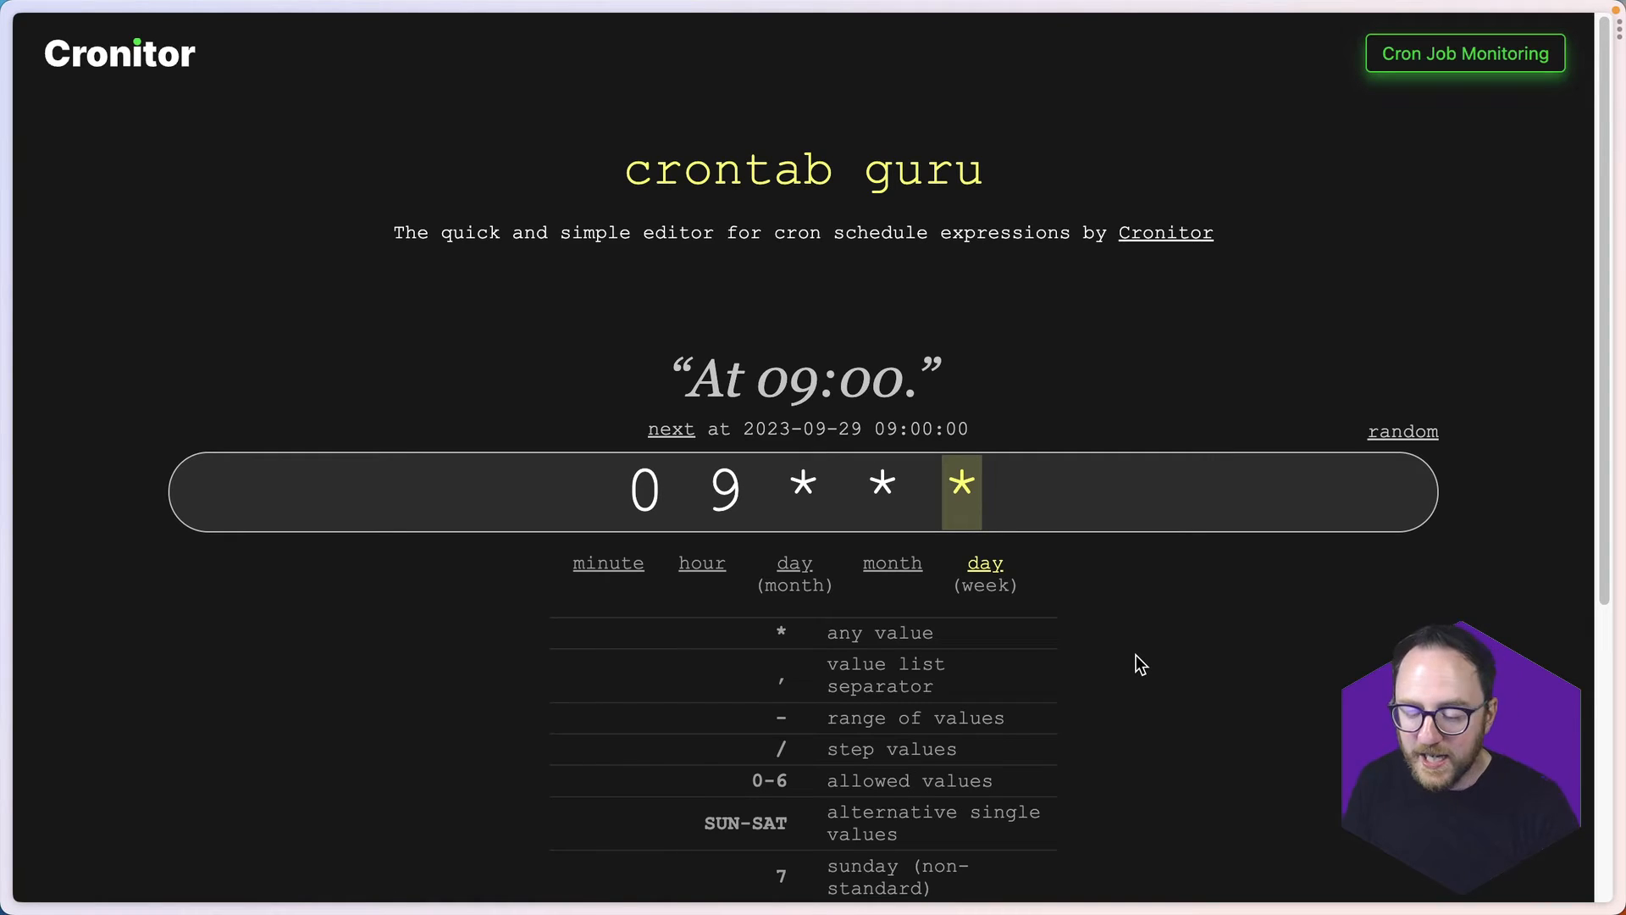
text(5)
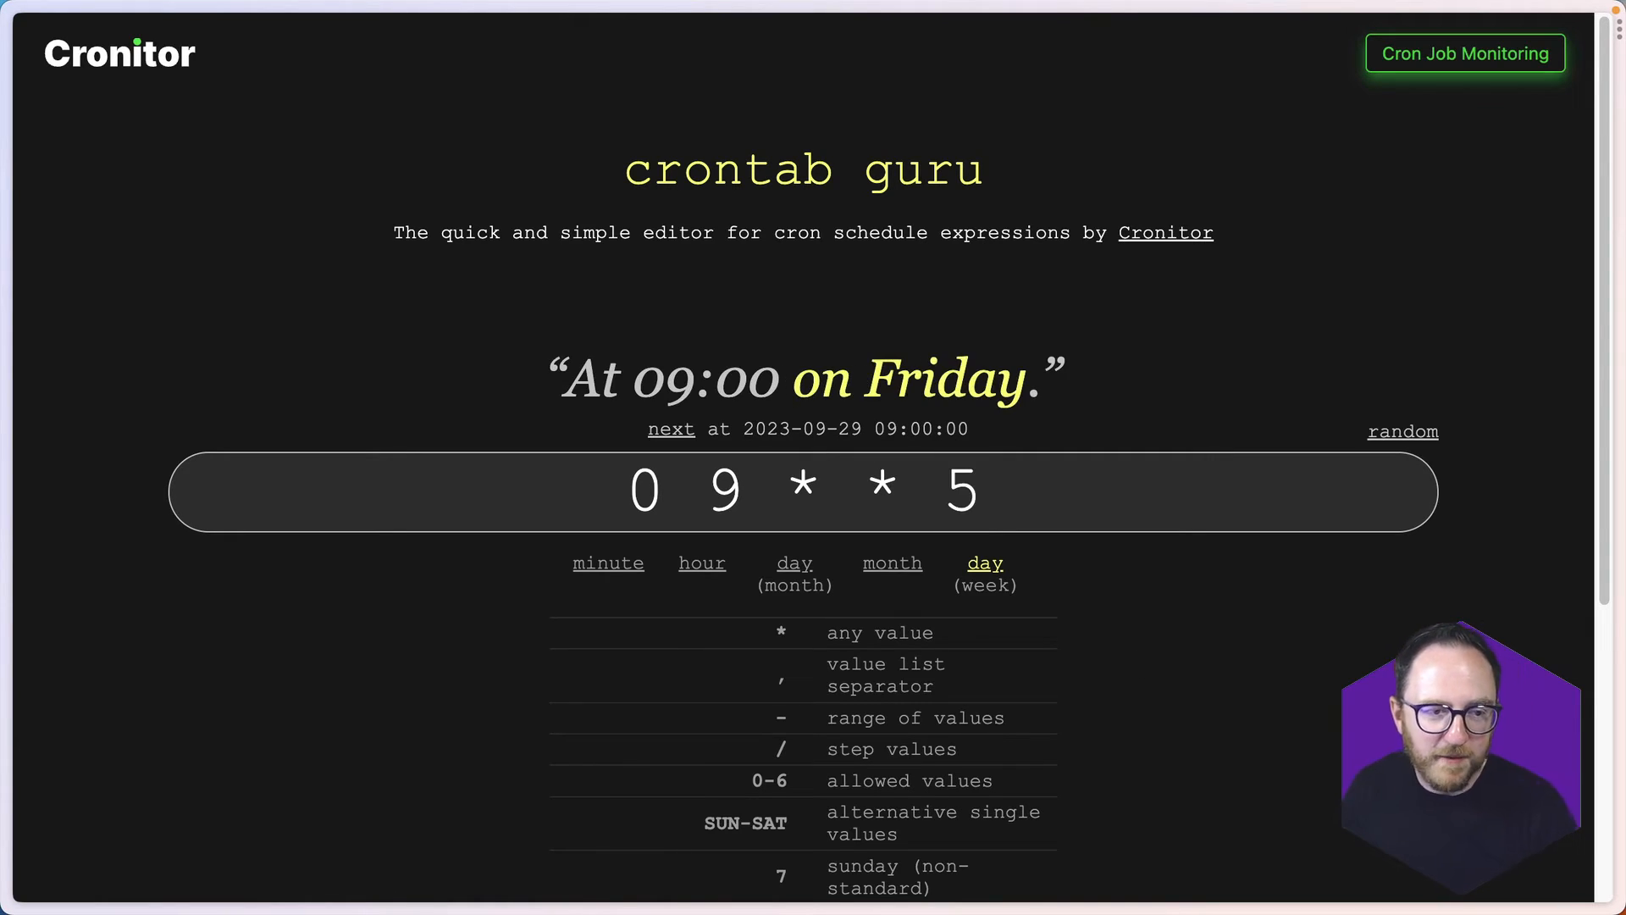
- Copy the expression "0 9 * * 5", switch to Budibase, and paste it as the cron trigger's expression
drag(1038, 508, 581, 486)
key(super+c)
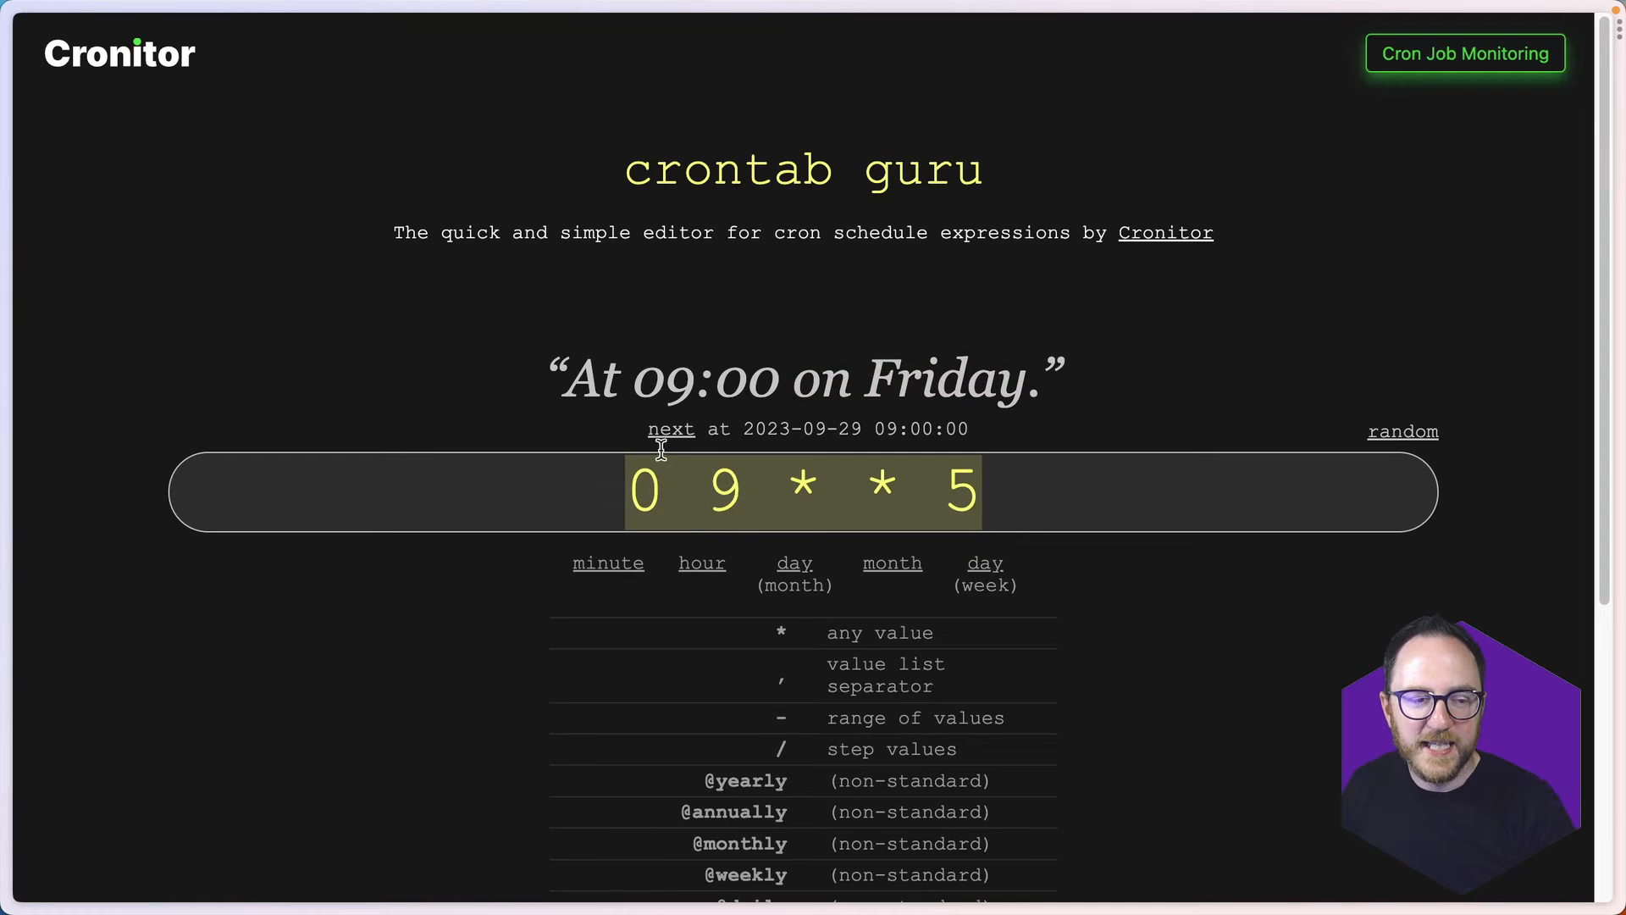
key(super+t)
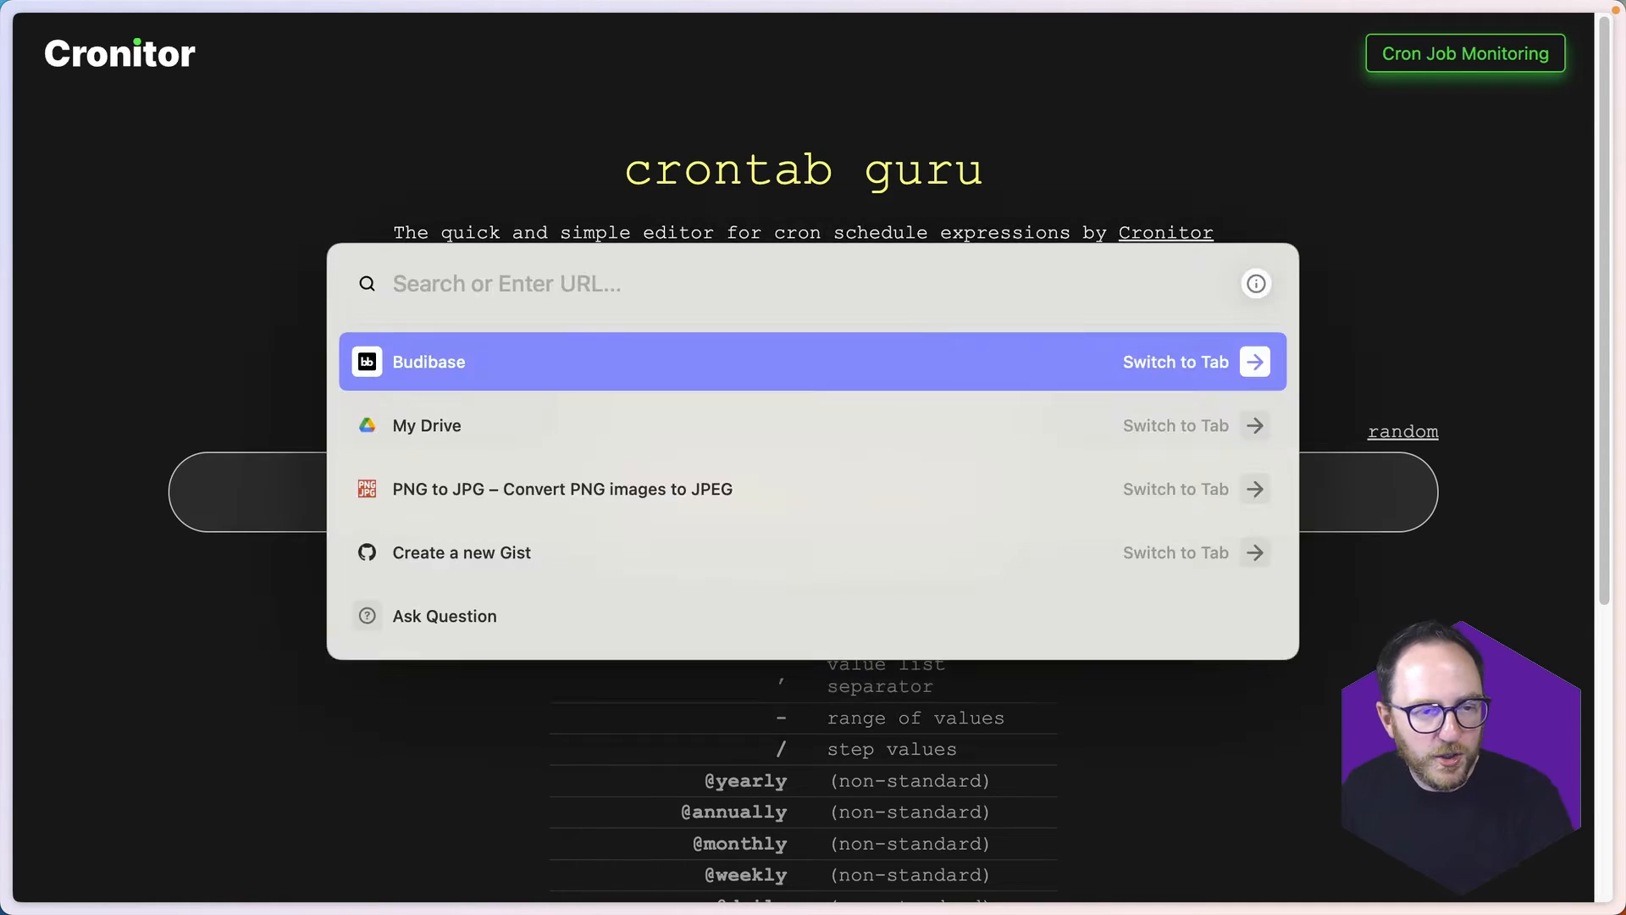
key(Return)
key(super+v)
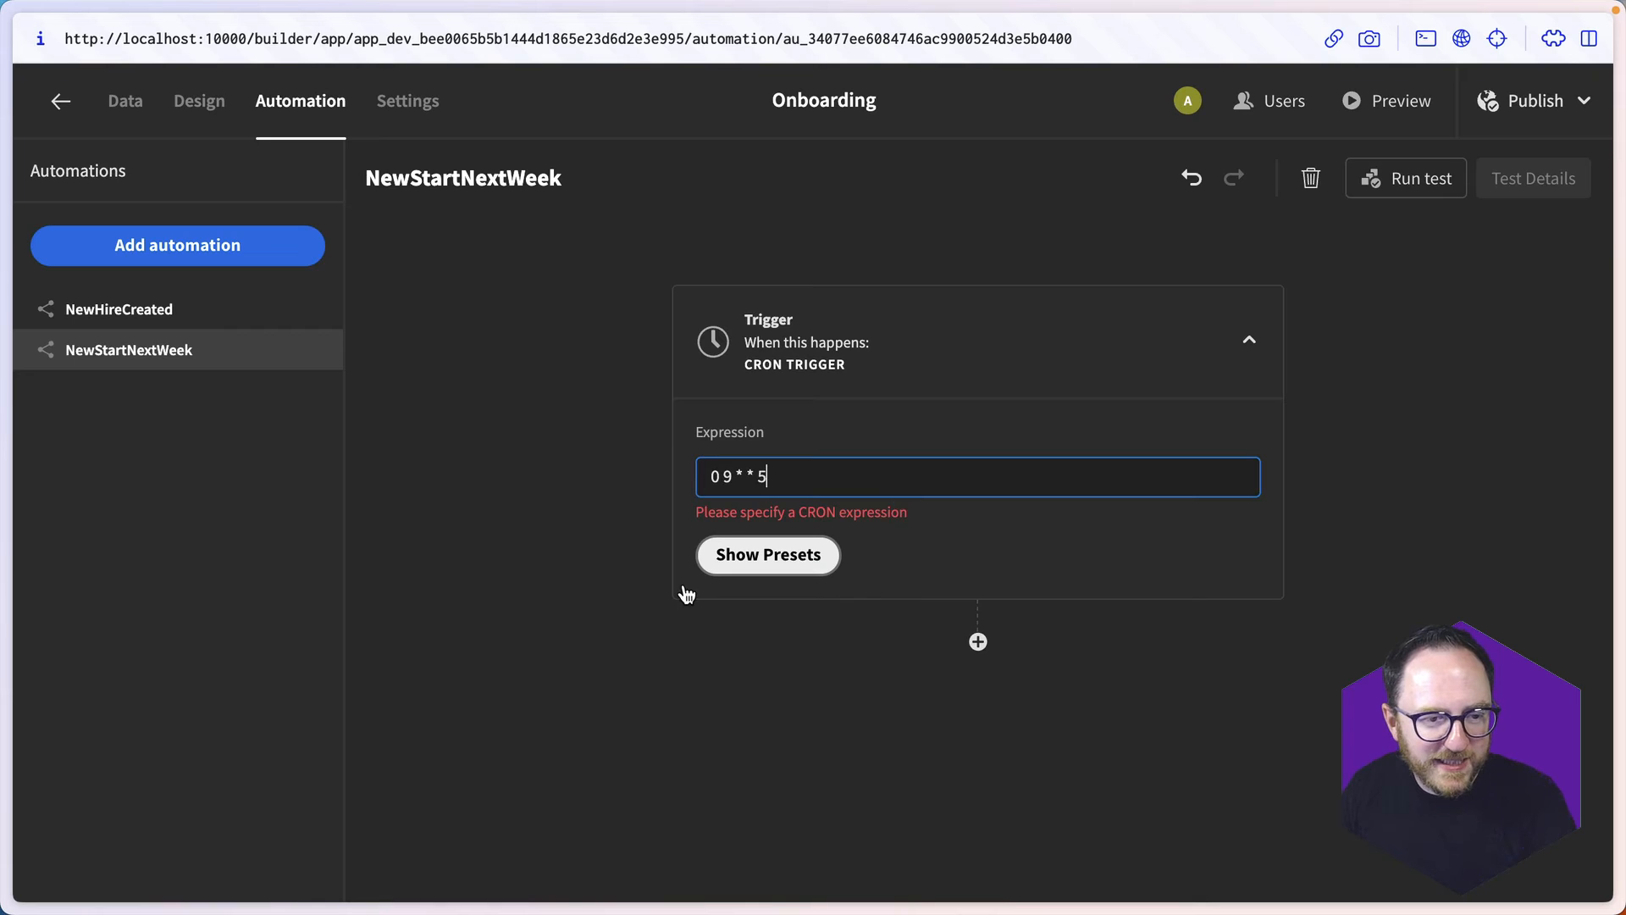
click(682, 588)
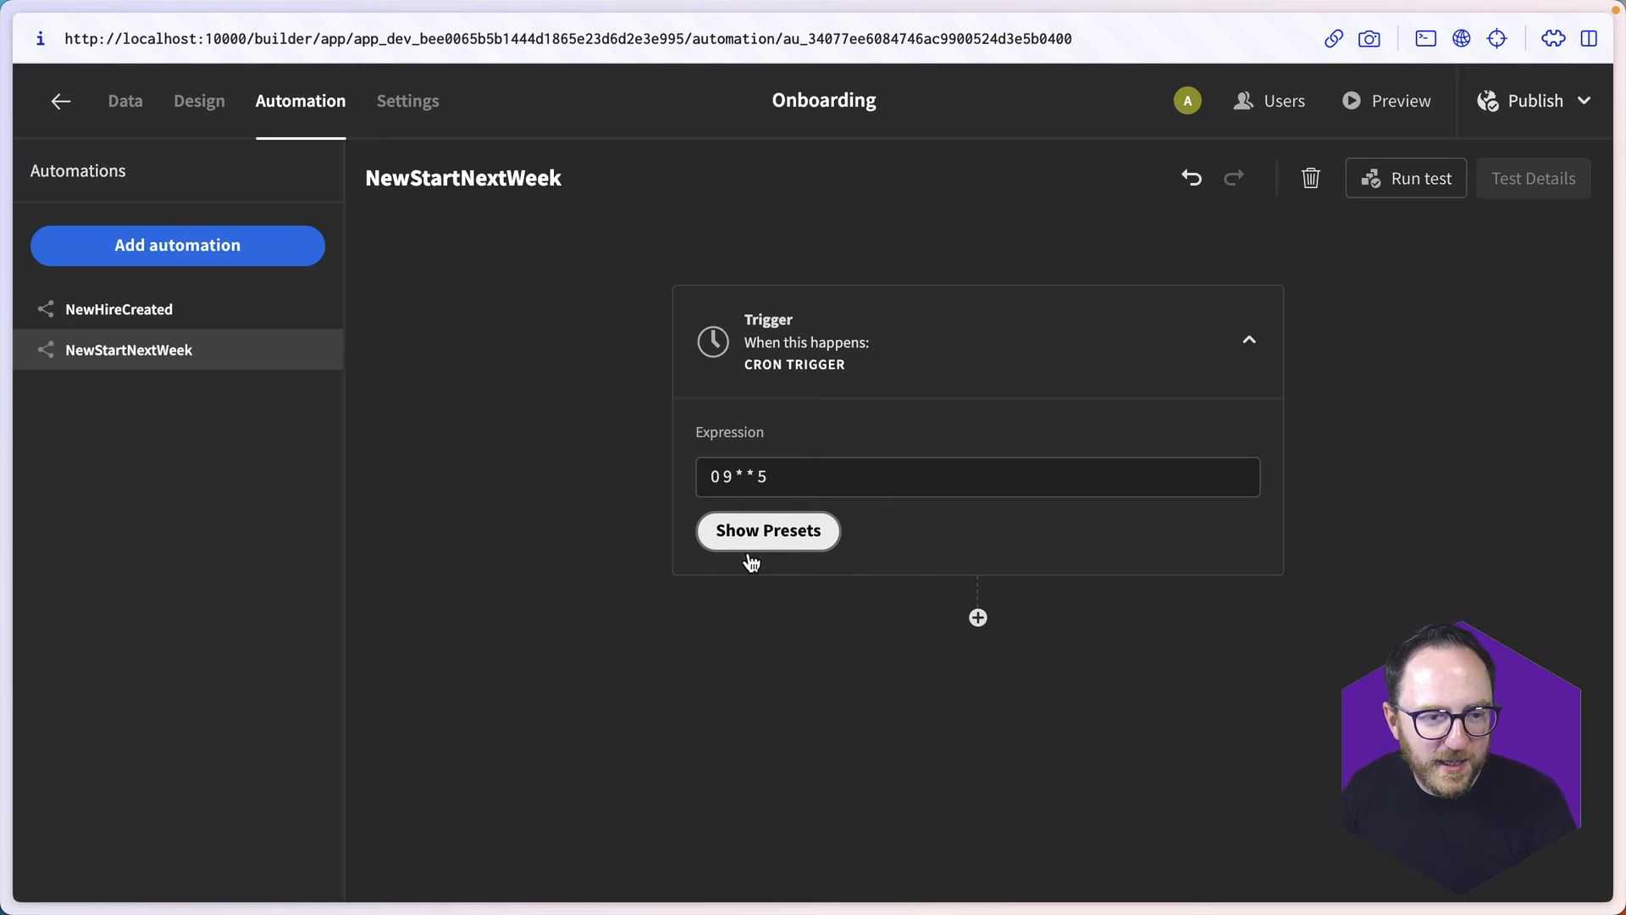
- Add a Query rows step after the cron trigger and set its table to new_hire
click(978, 618)
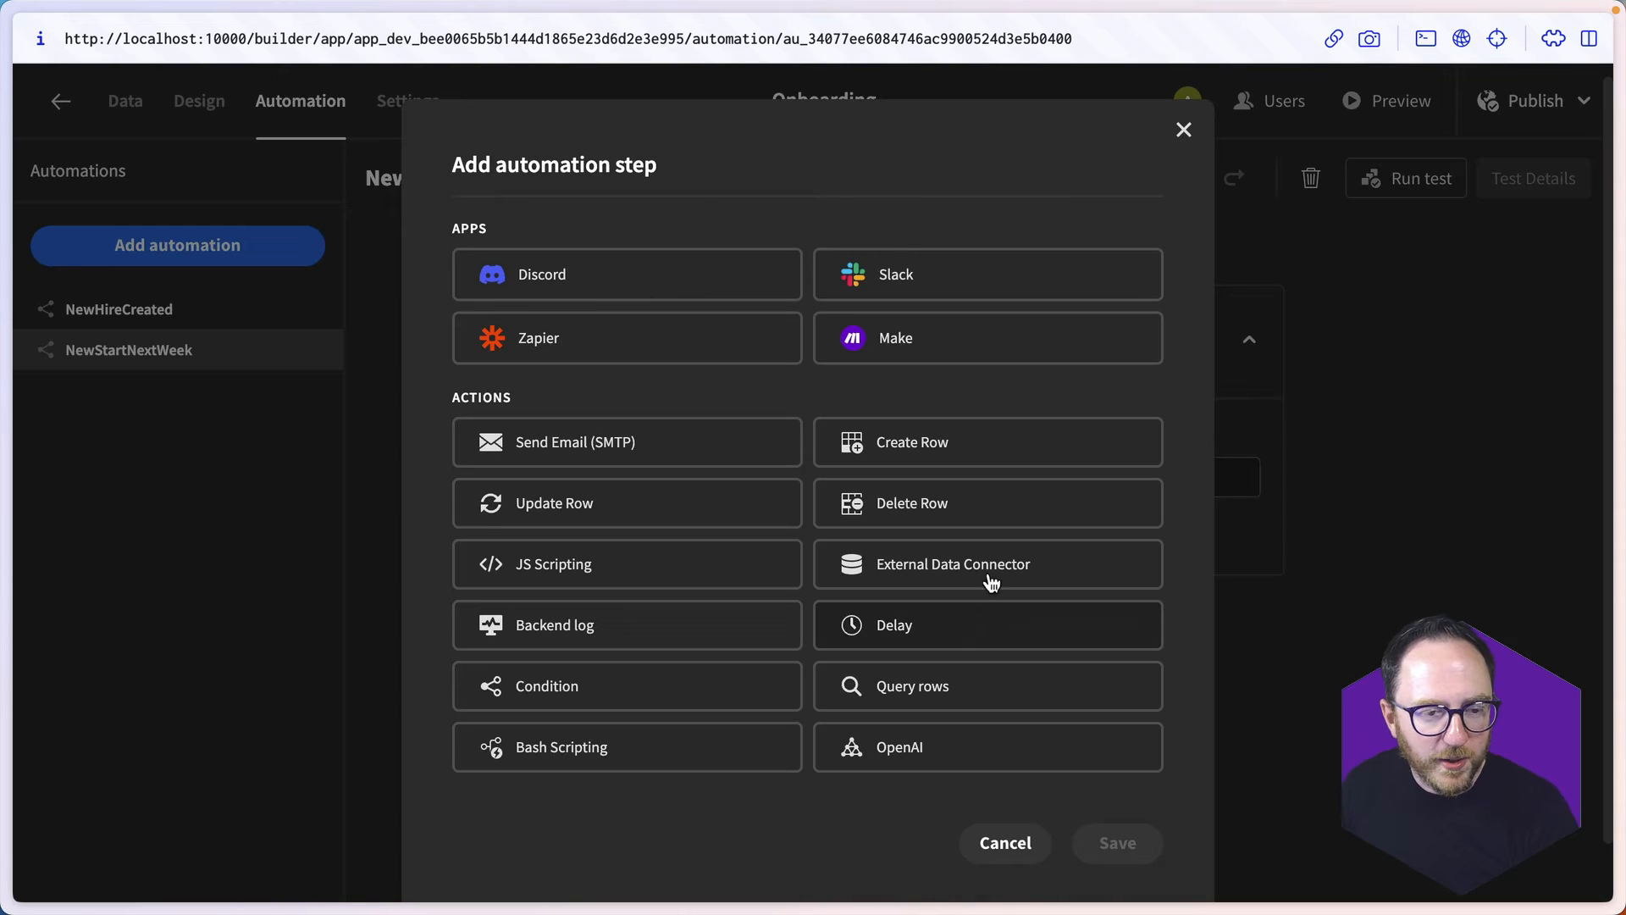
click(980, 694)
click(1103, 841)
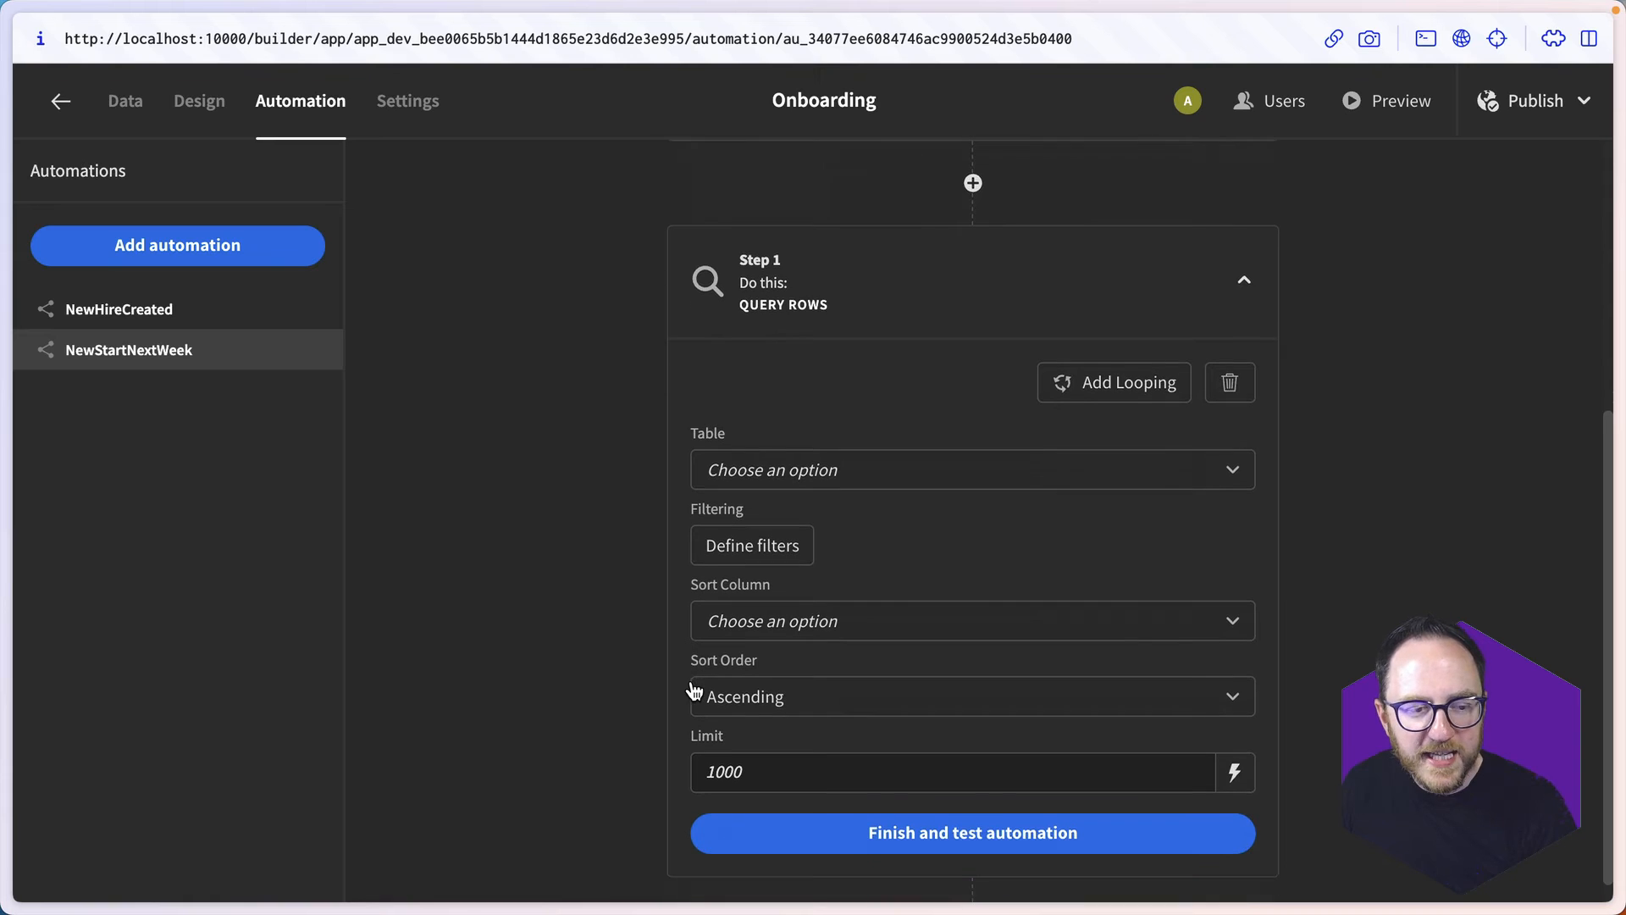
click(729, 465)
click(798, 603)
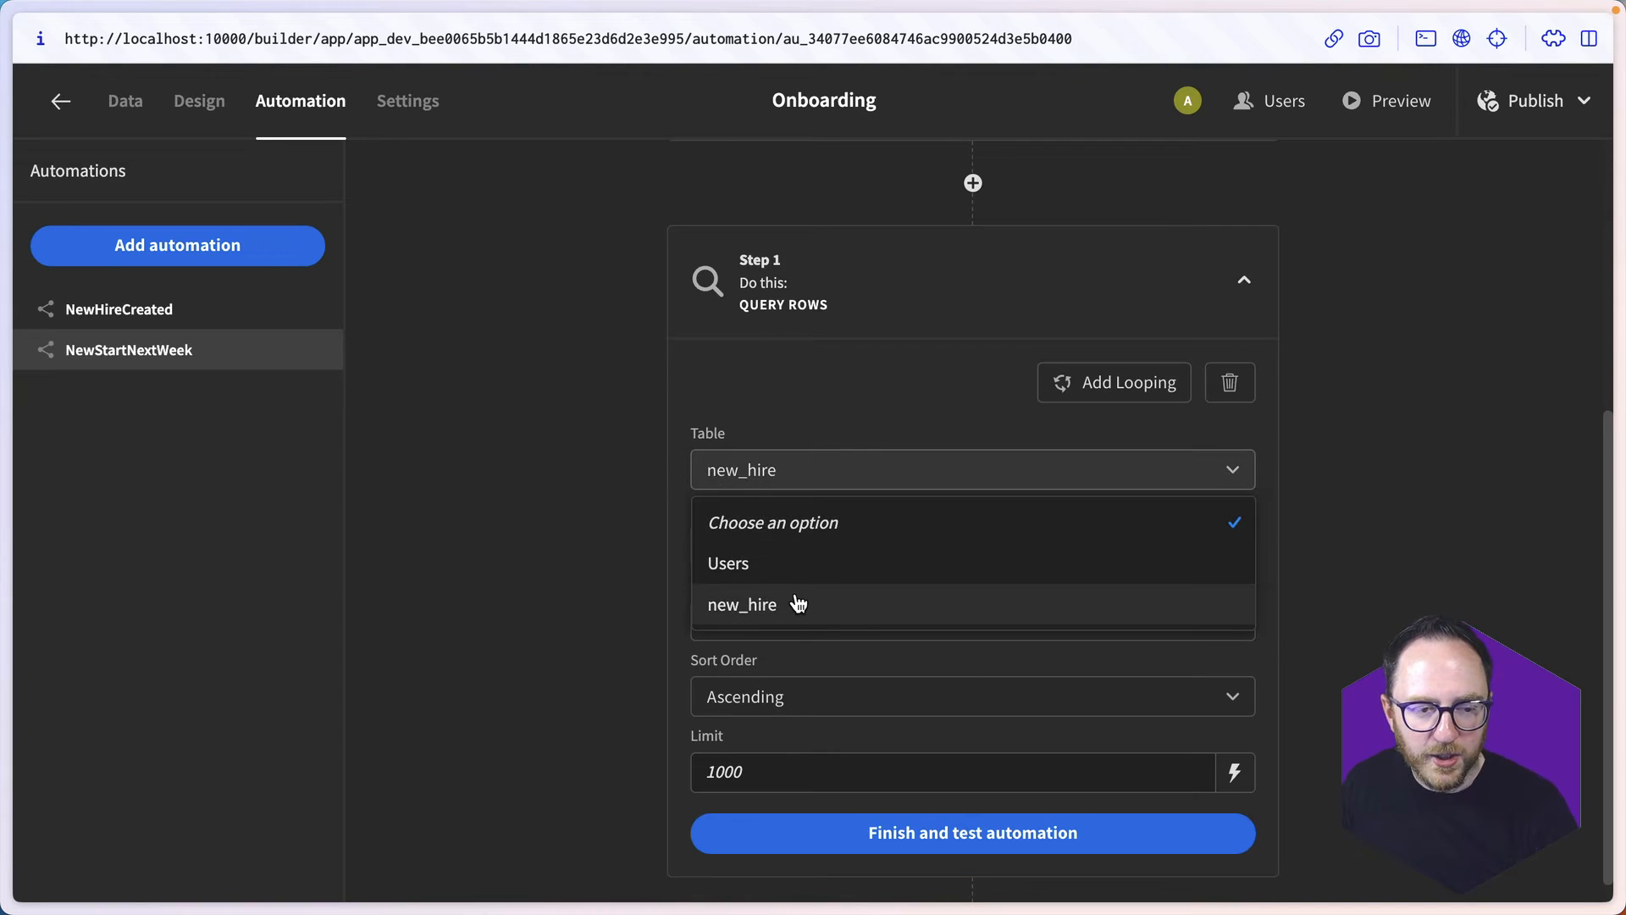
- Add a filter to the query on StartDate with the More than or equal to operator and a Binding value type
click(751, 542)
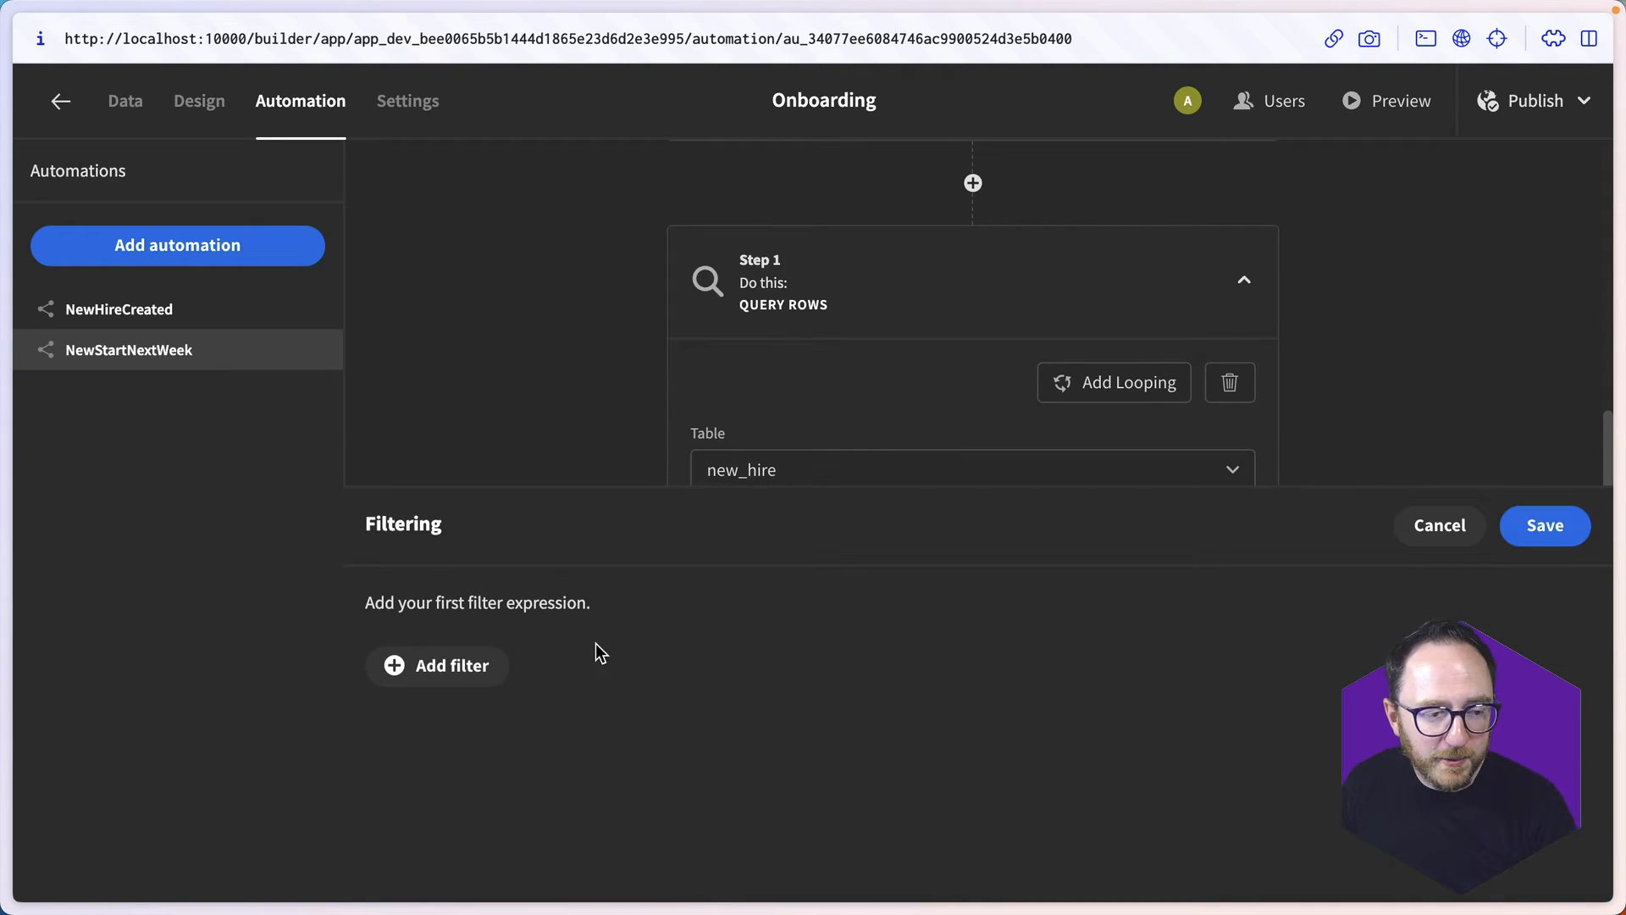
click(449, 665)
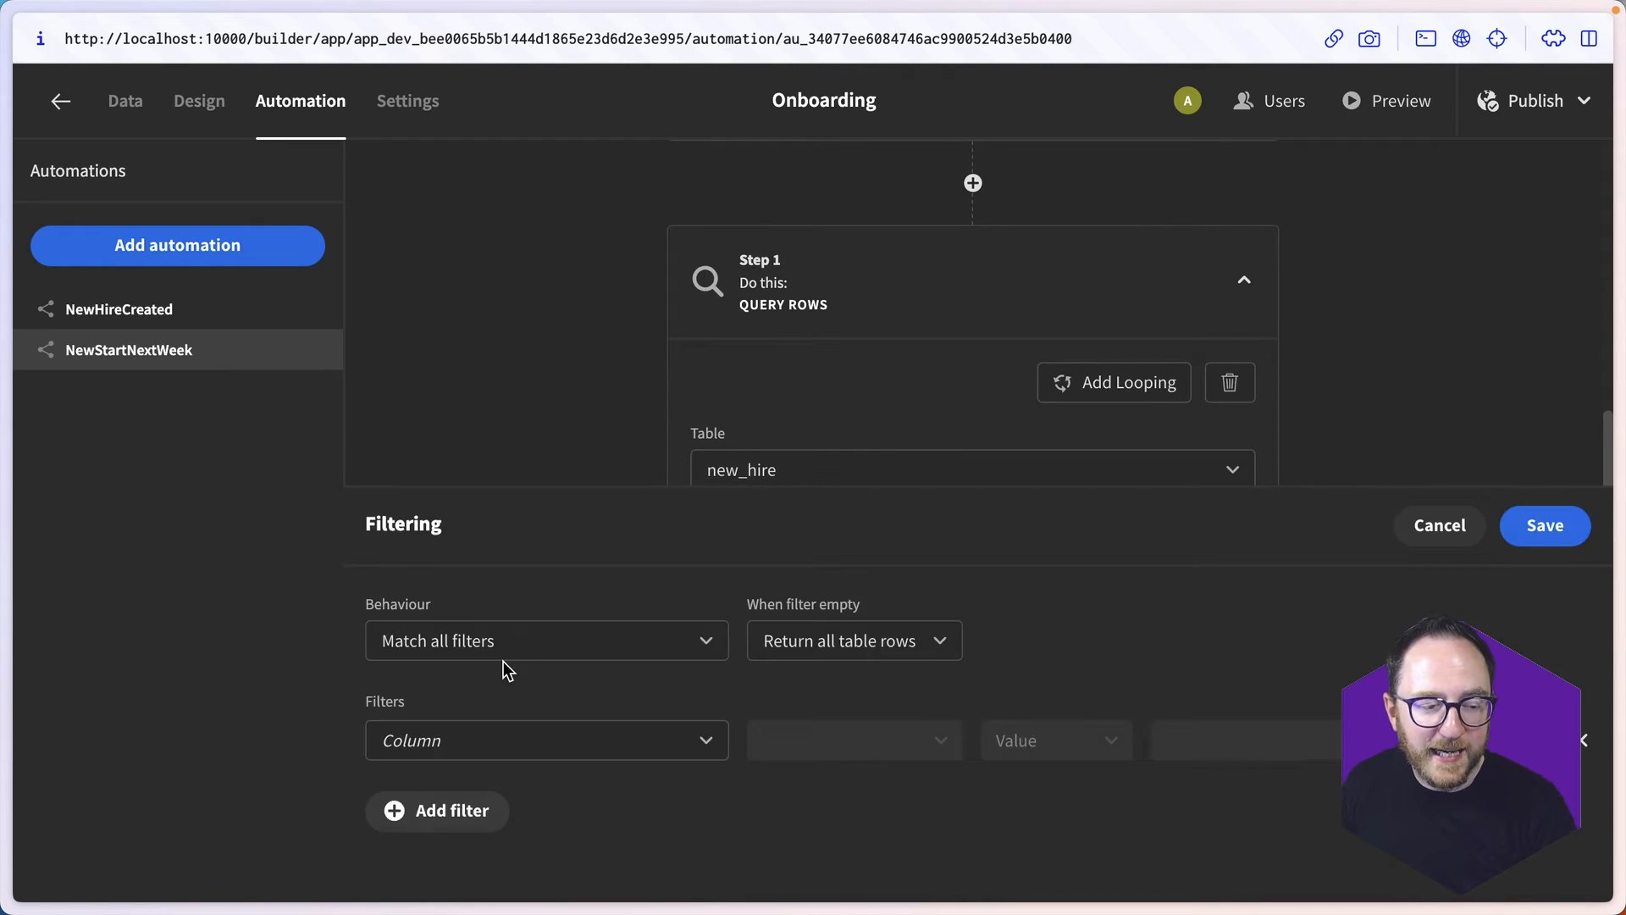
click(561, 755)
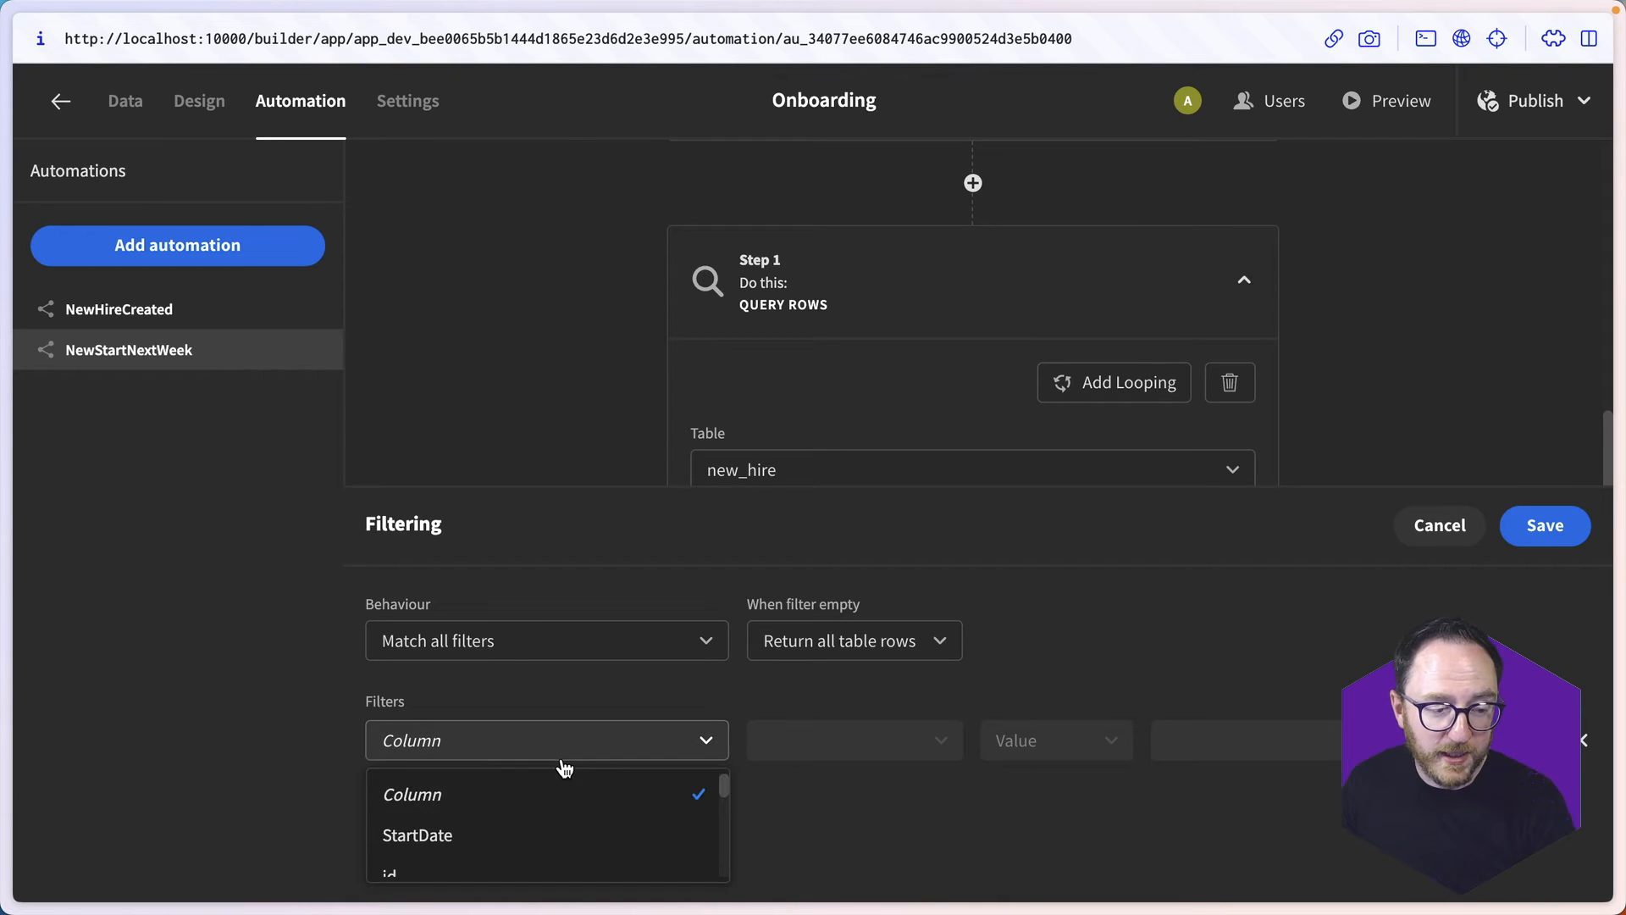
click(509, 836)
click(864, 745)
scroll(851, 827, down, 2)
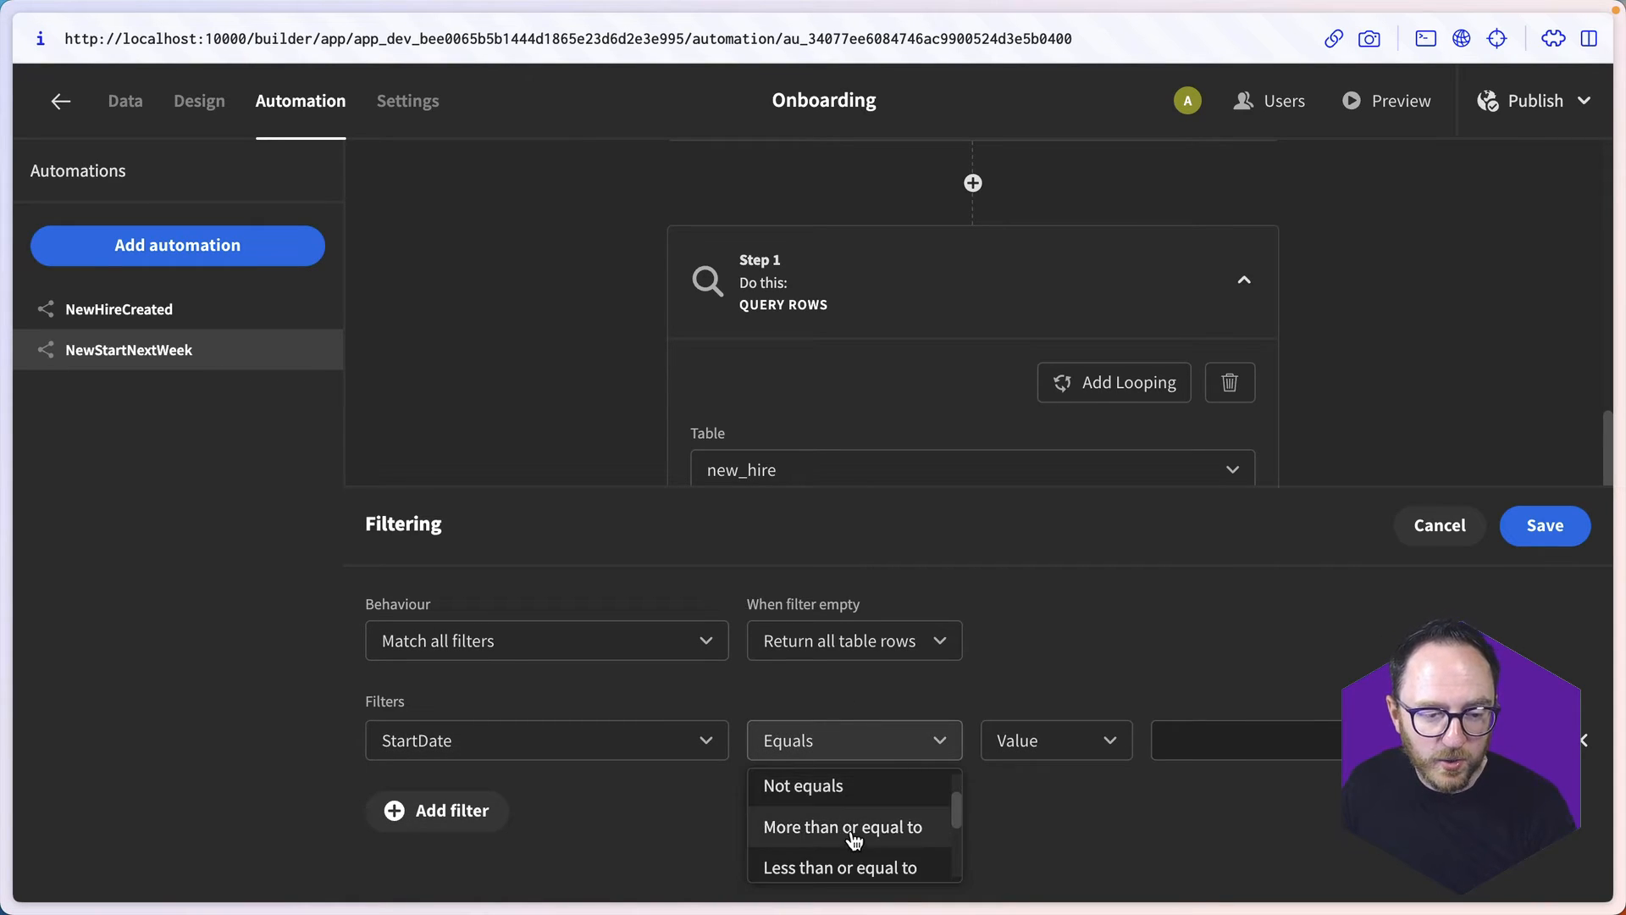
click(869, 828)
click(1100, 764)
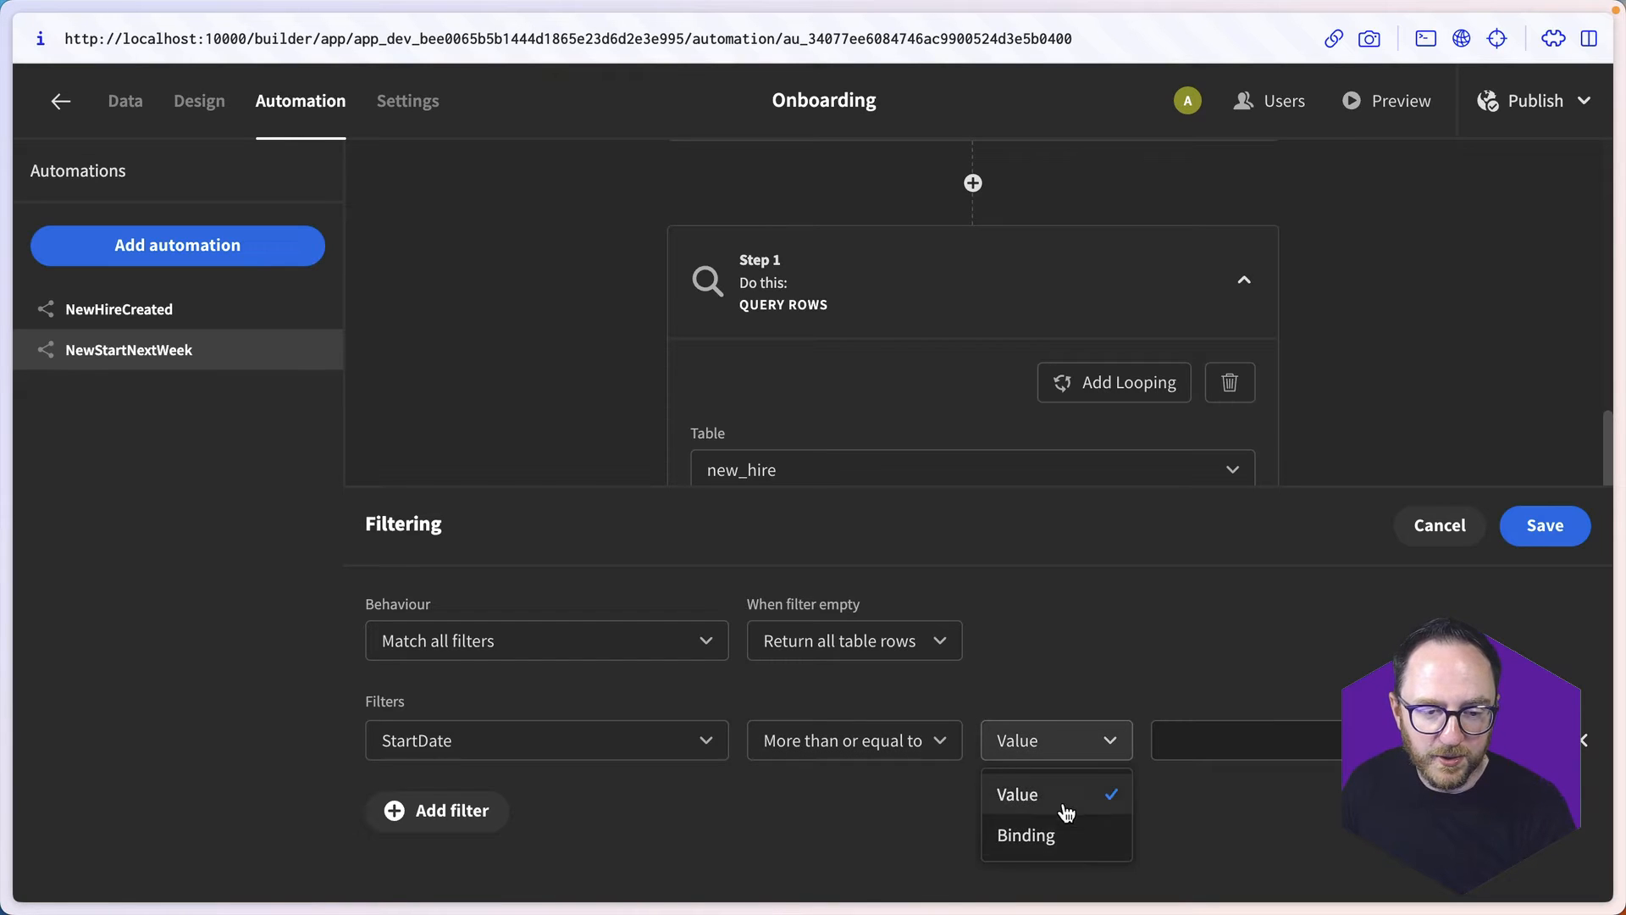
click(1037, 834)
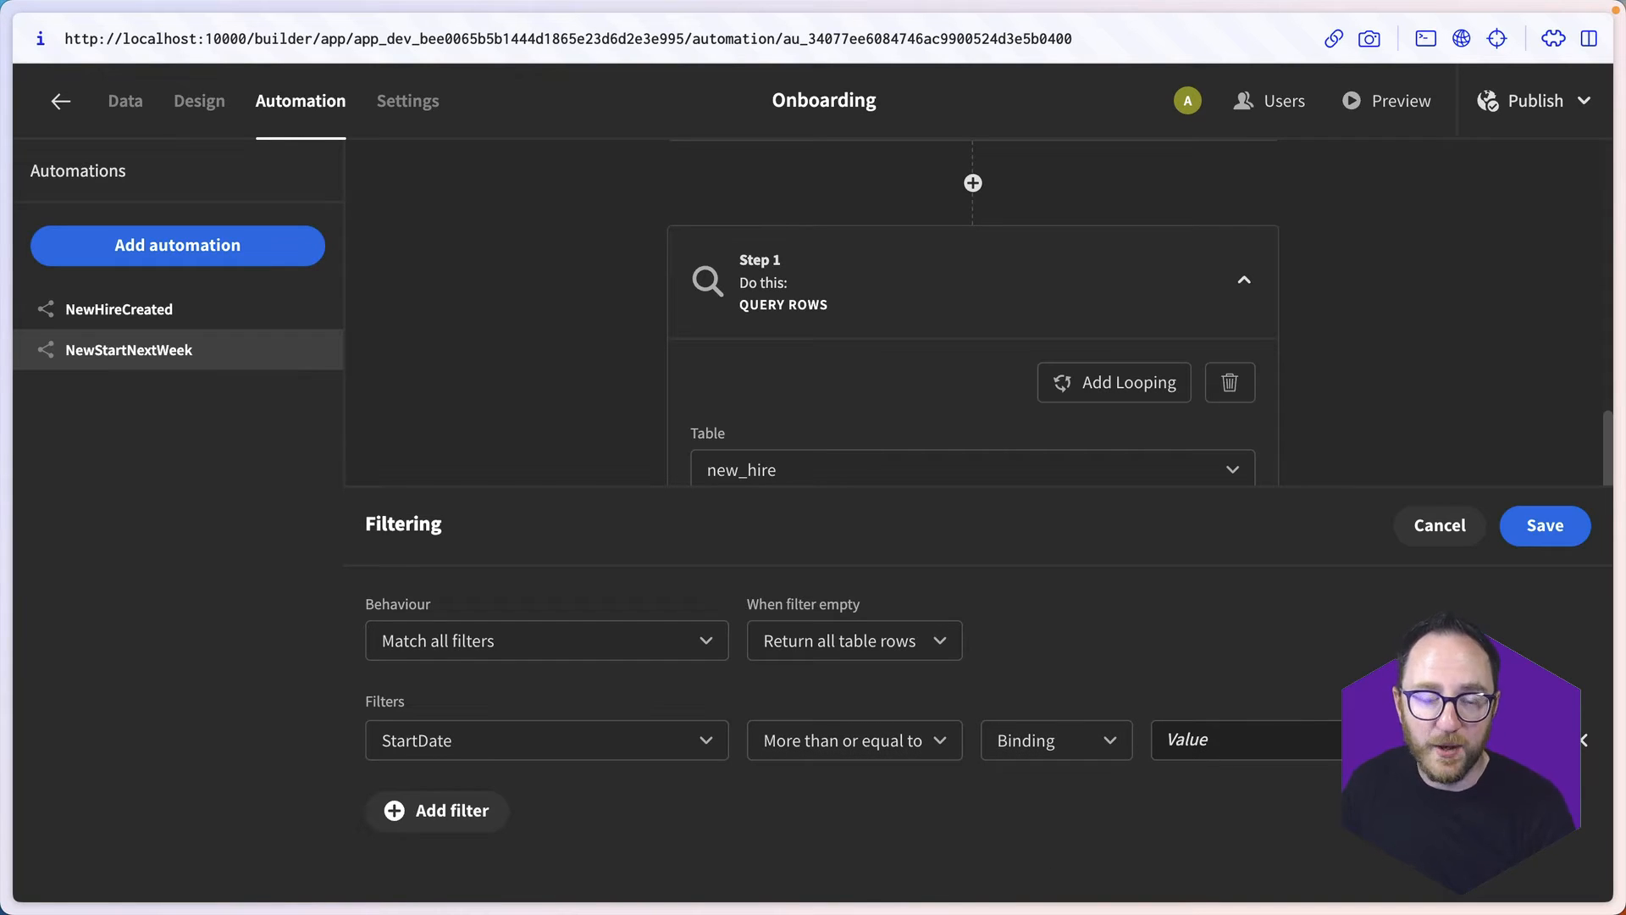
- Set the StartDate filter's bound value to "{{ date }}" and save the binding
click(1493, 740)
click(576, 674)
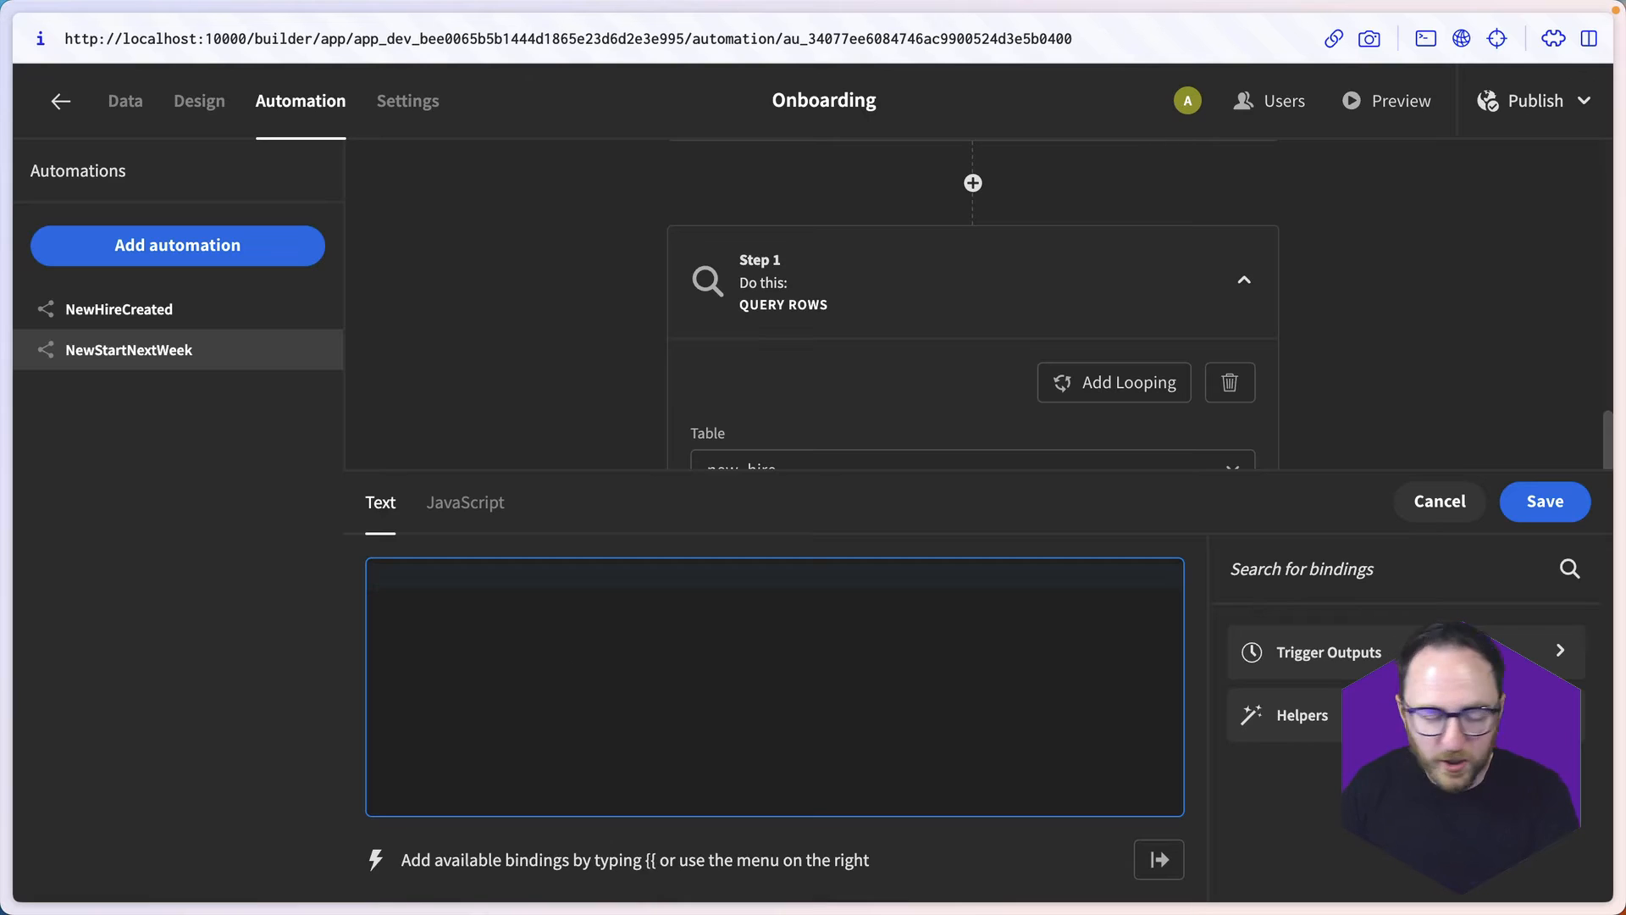
text({{ date)
key(Escape)
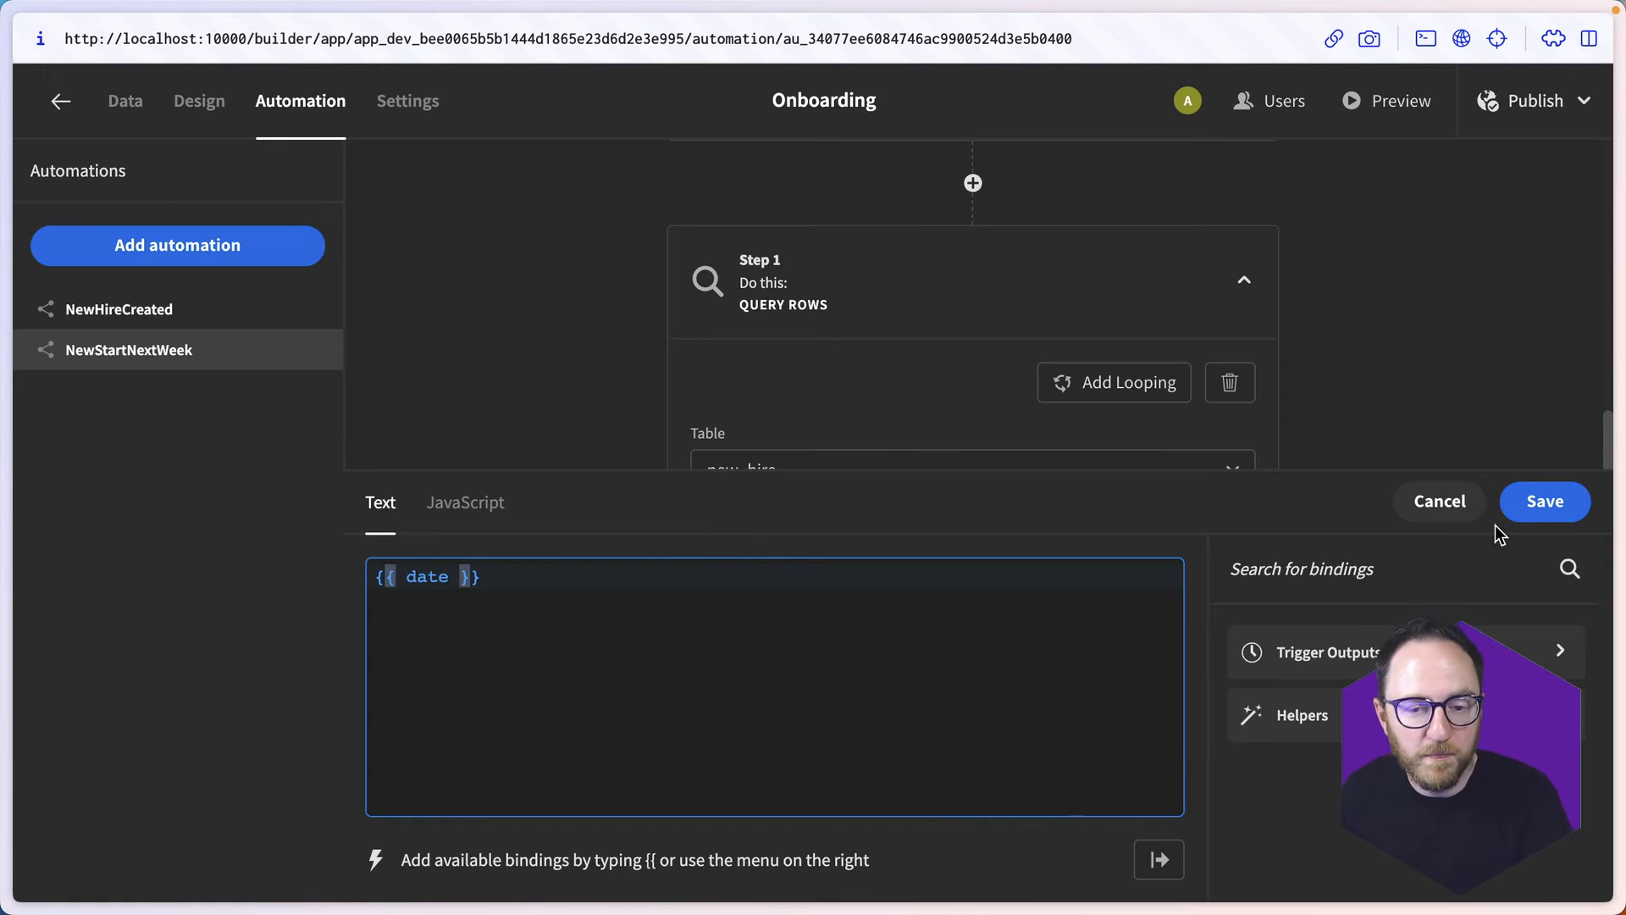
click(1578, 519)
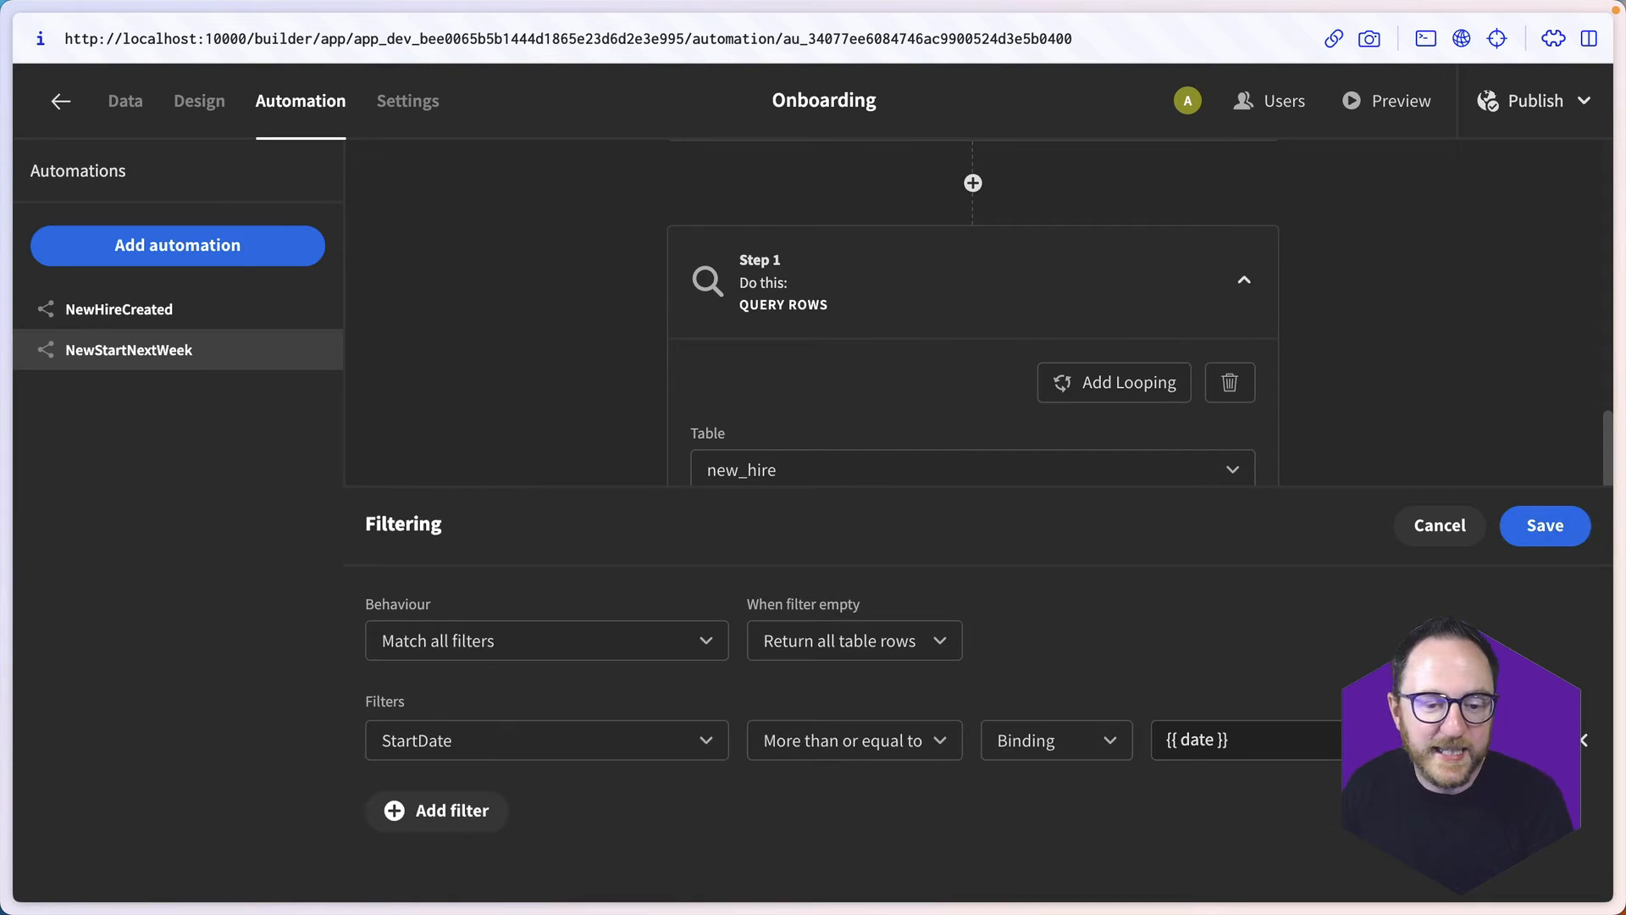
- Add a second filter row below the StartDate filter
click(438, 812)
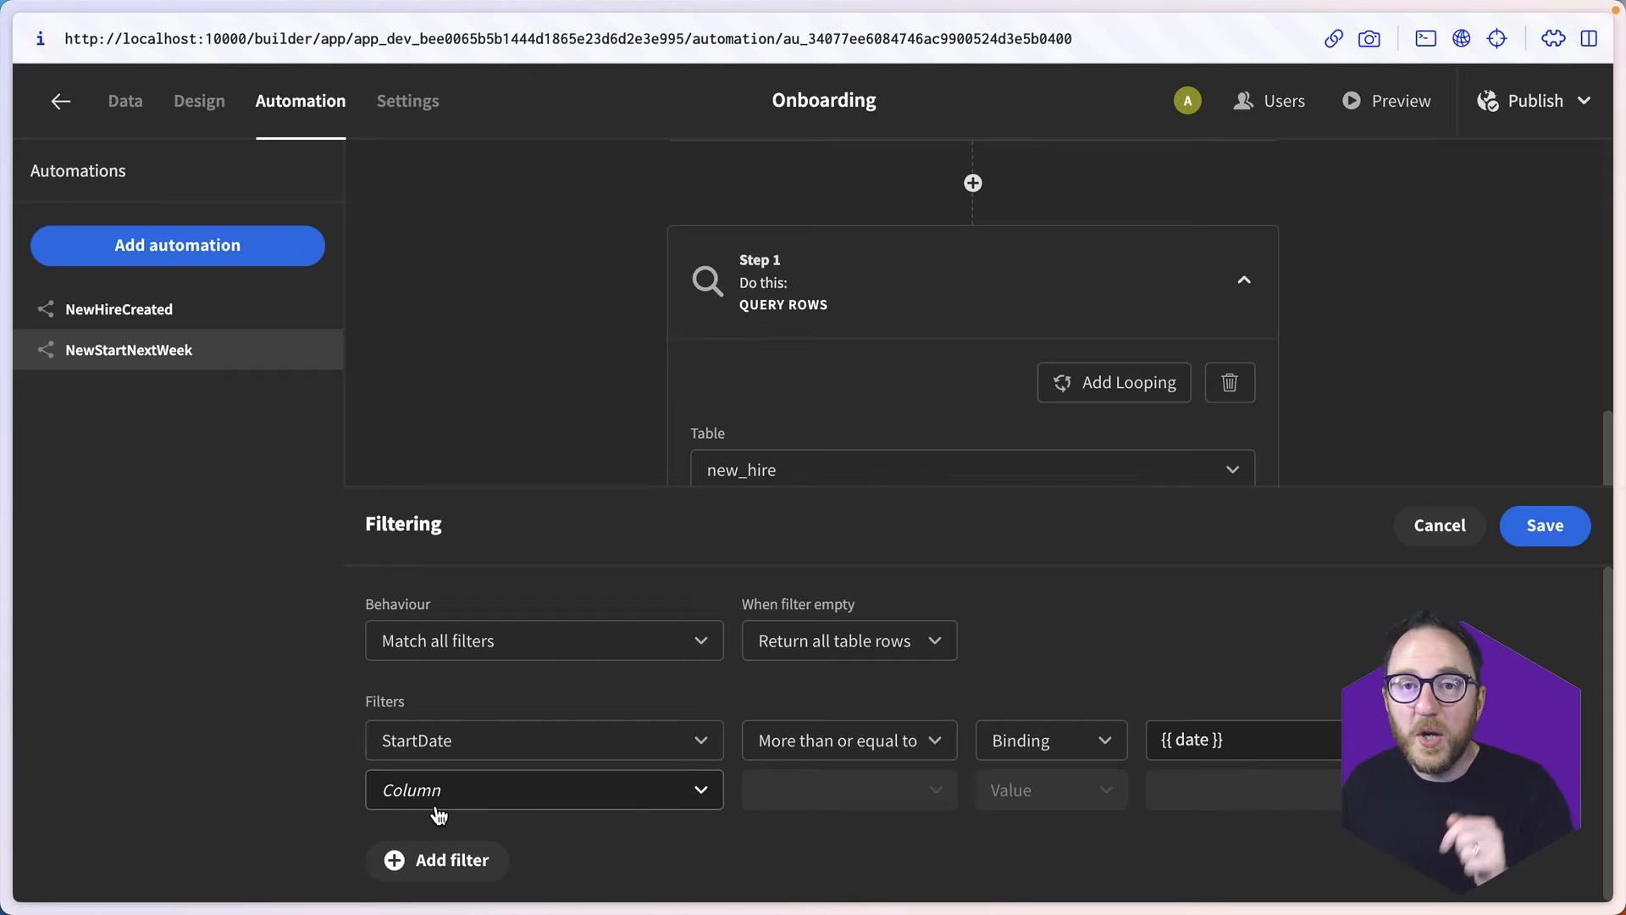
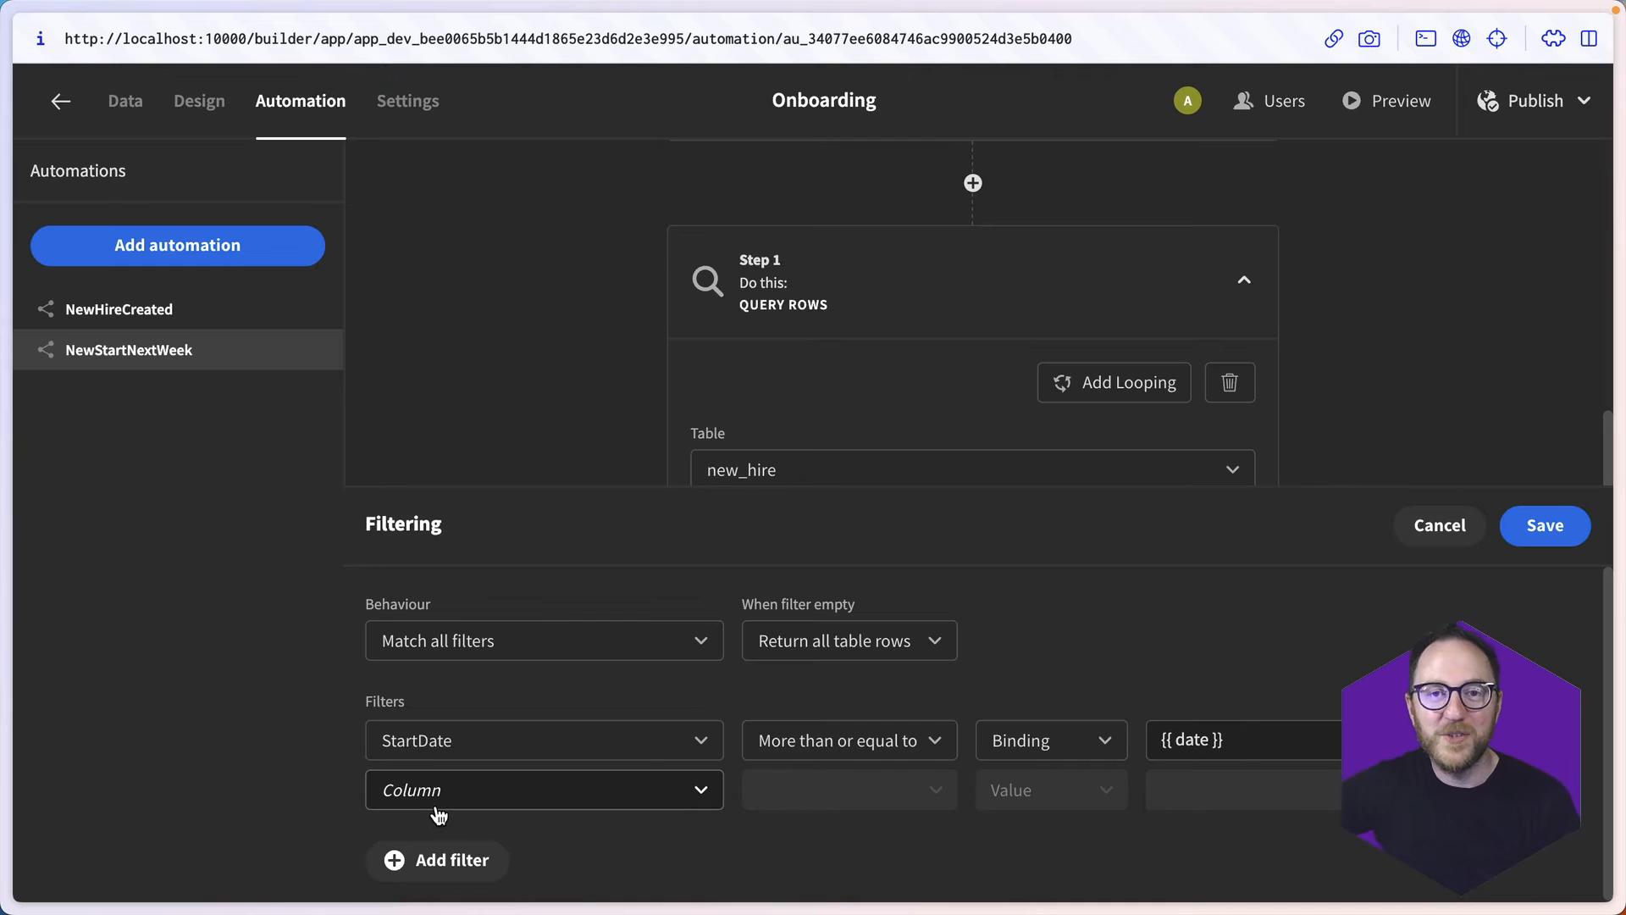
- Configure the second filter row as StartDate, Less than or equal to, with a Binding value type
click(437, 809)
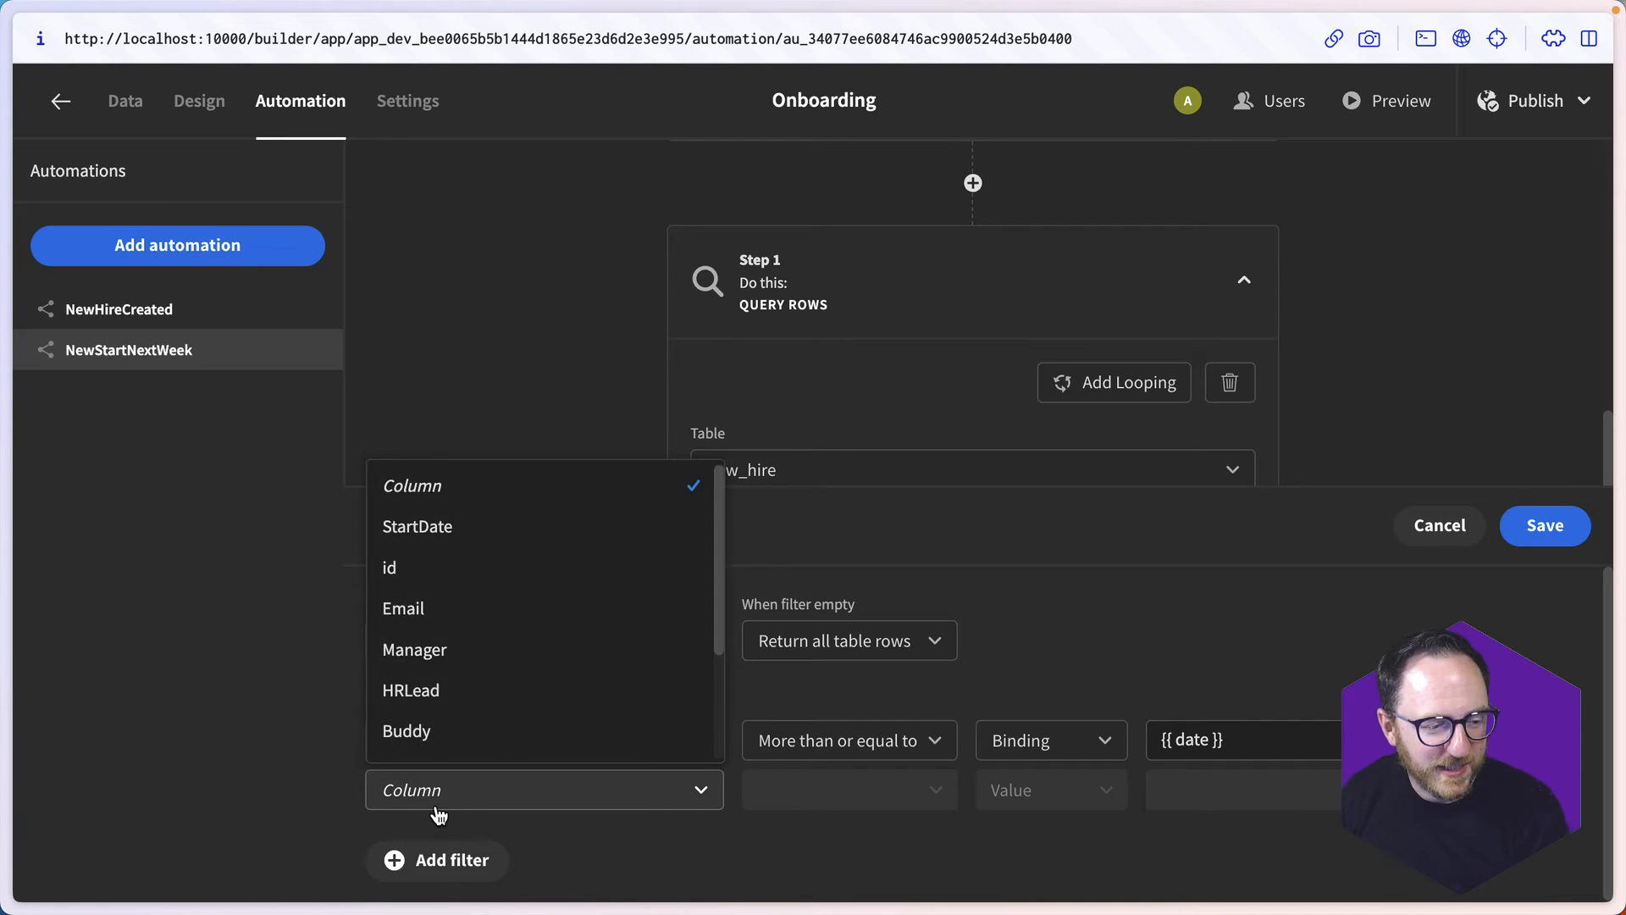
click(470, 530)
click(827, 792)
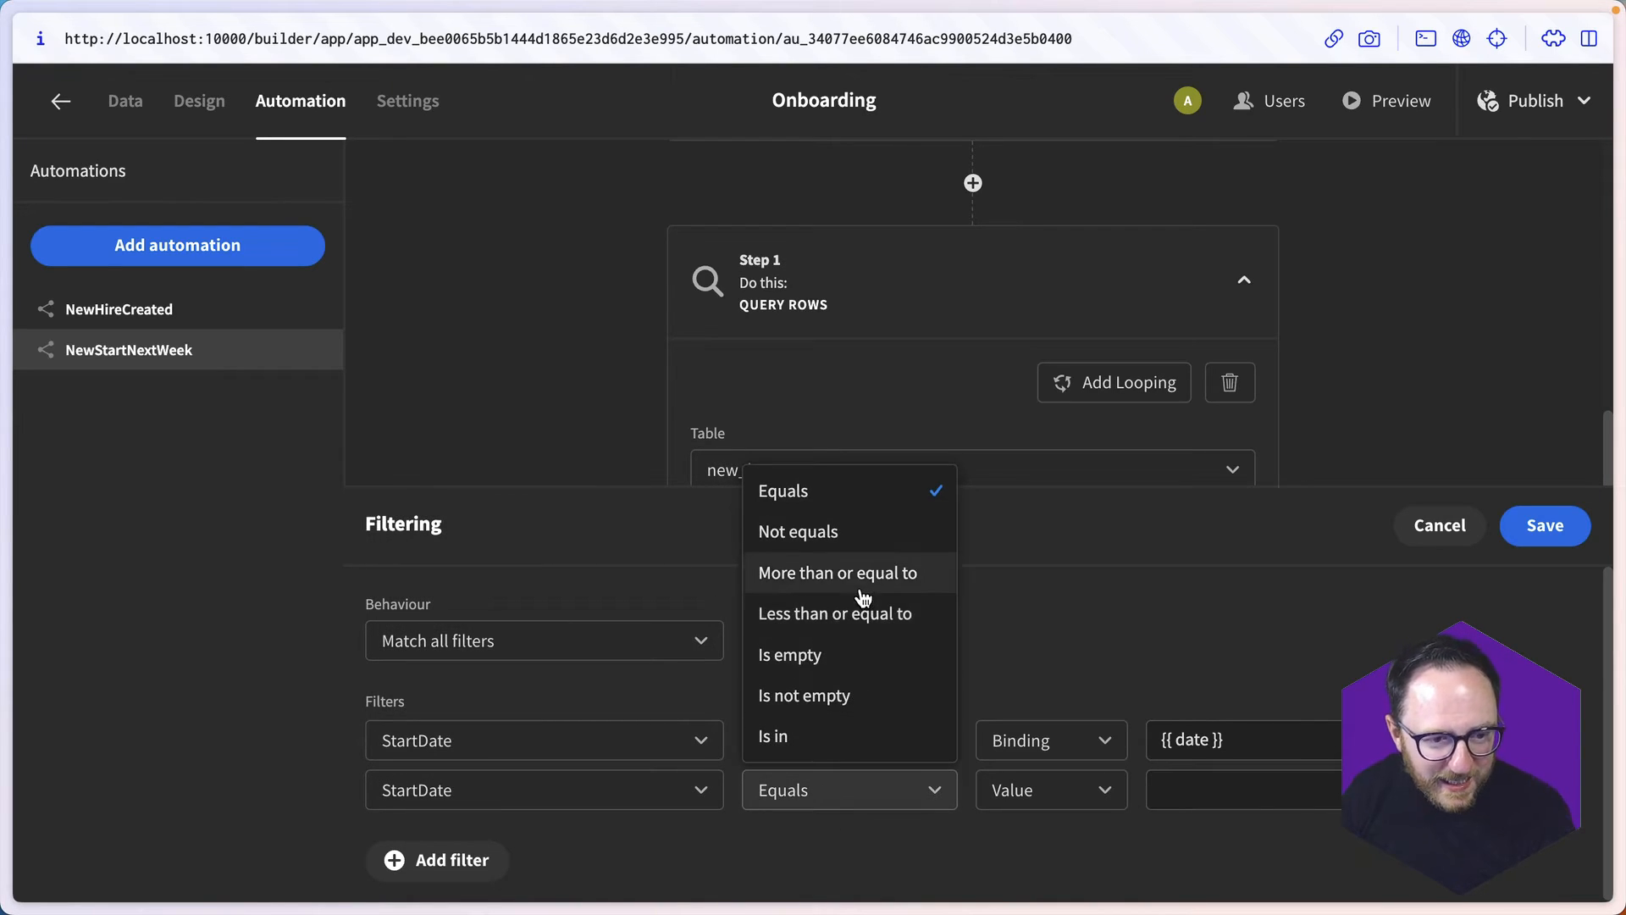
click(861, 614)
click(1074, 806)
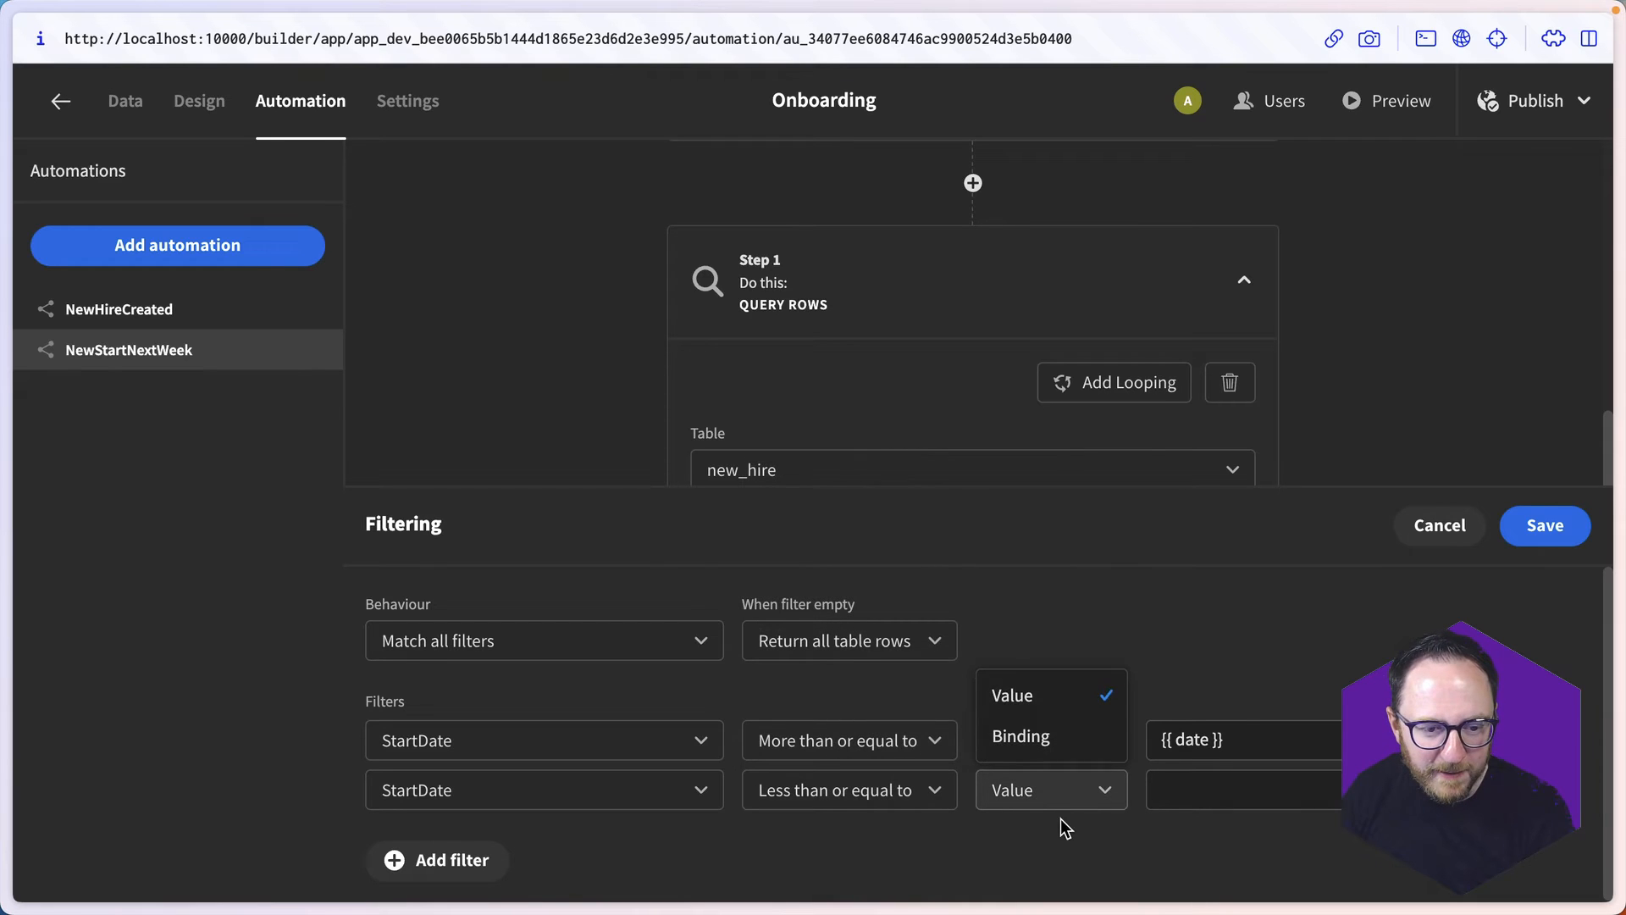
click(1035, 733)
- Start a JavaScript binding for the second StartDate filter with the line "const nextWeek = new Date()"
click(1203, 789)
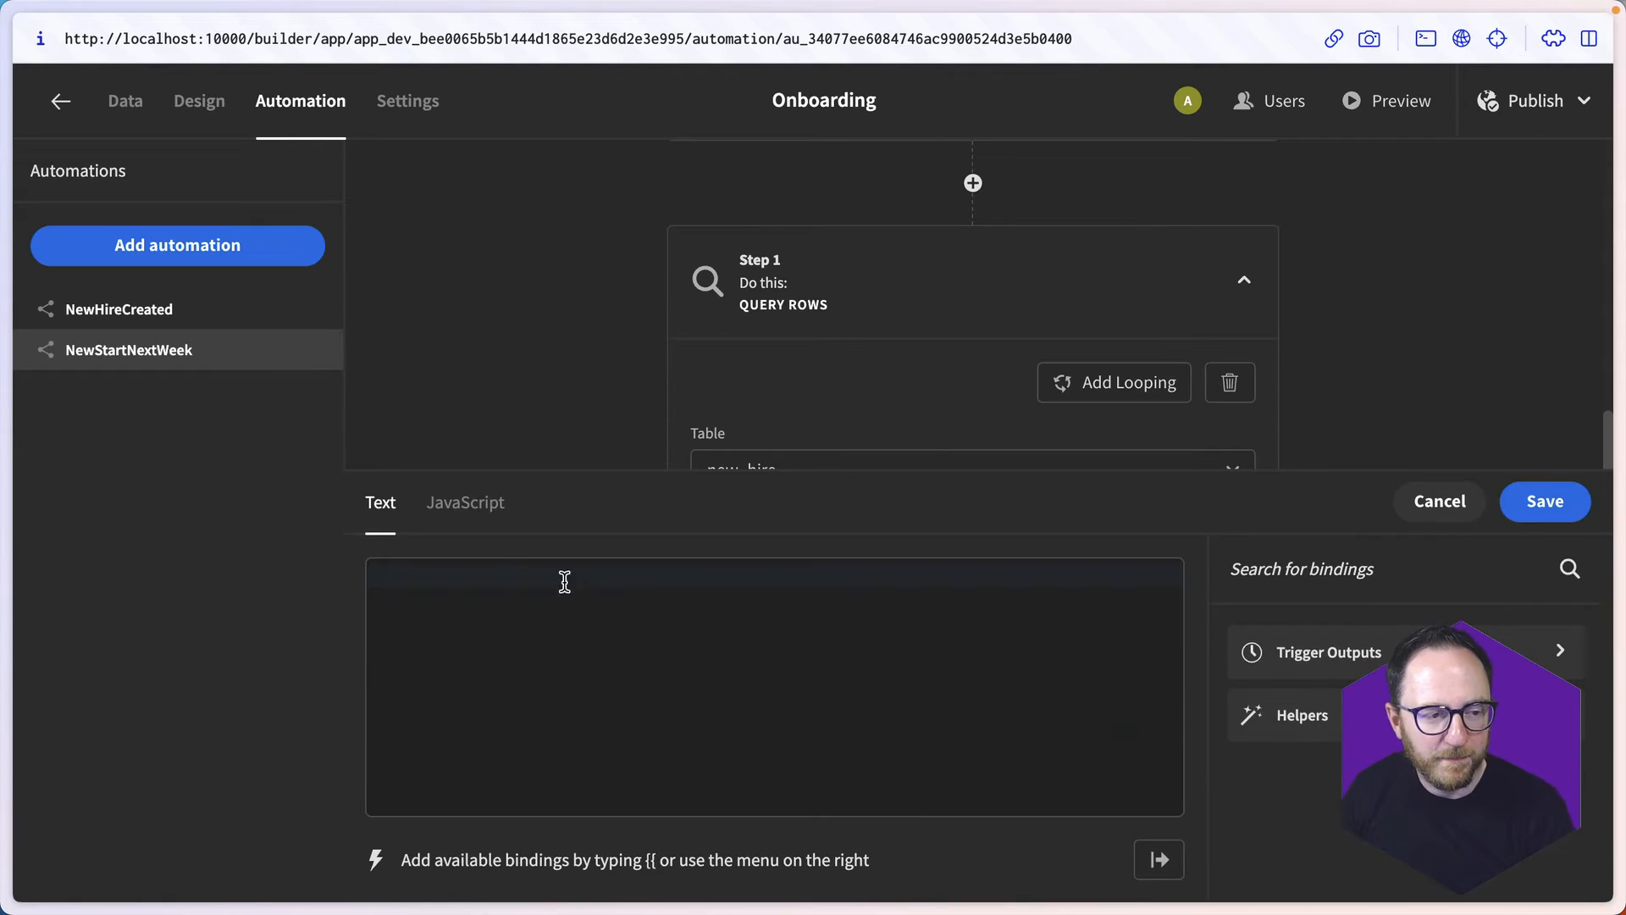
click(470, 508)
text(const nextWeek)
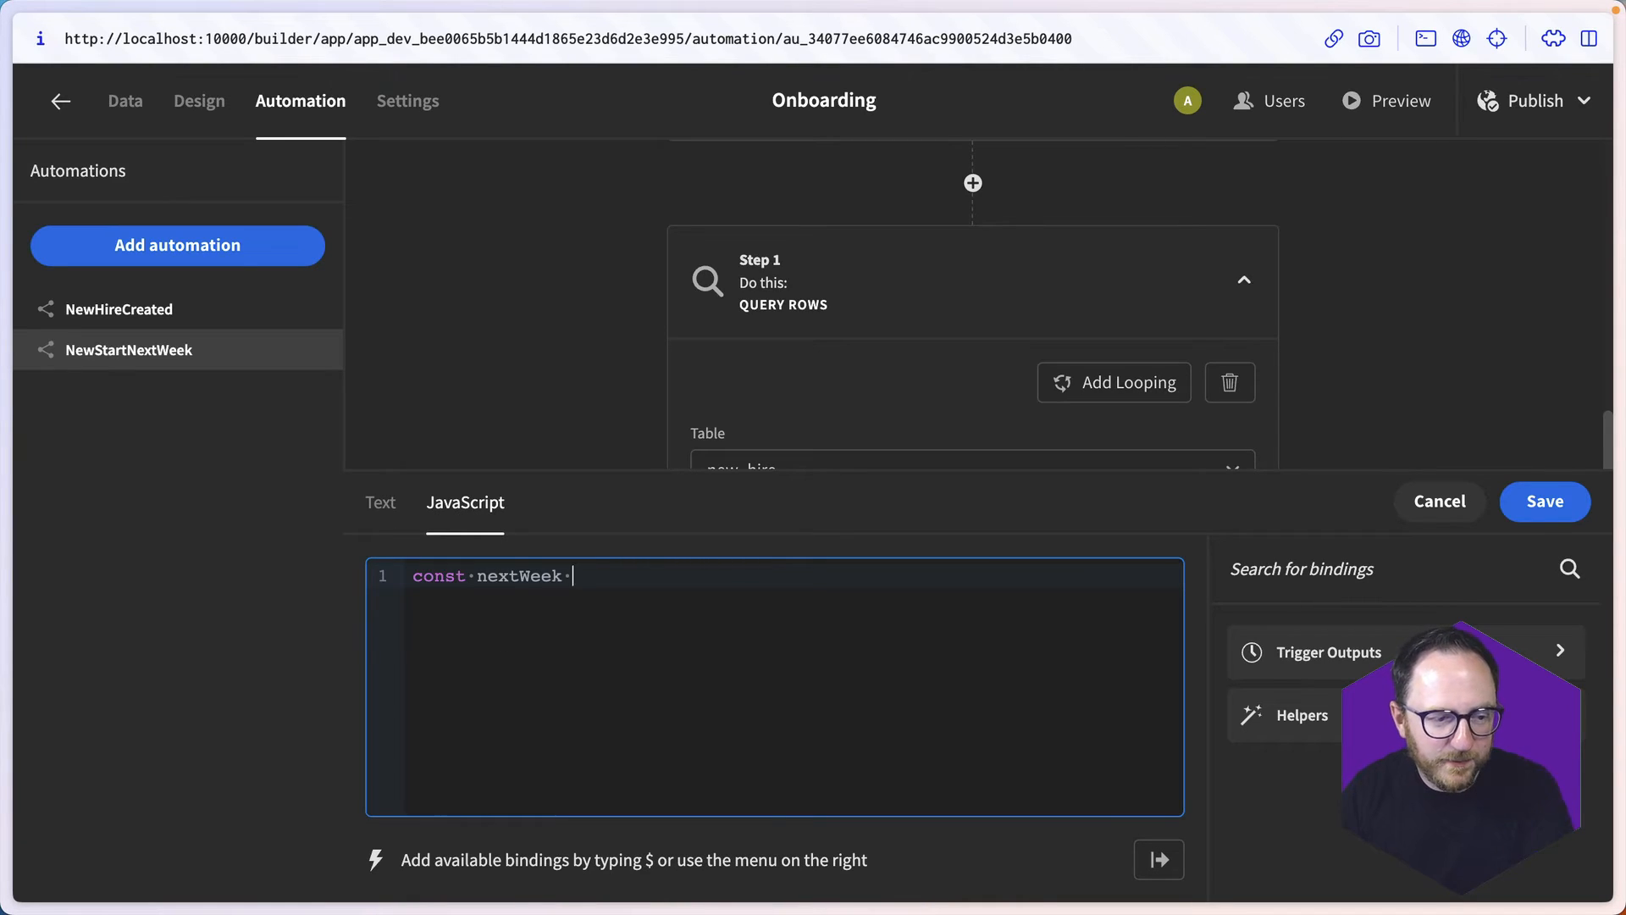
text( = new Date())
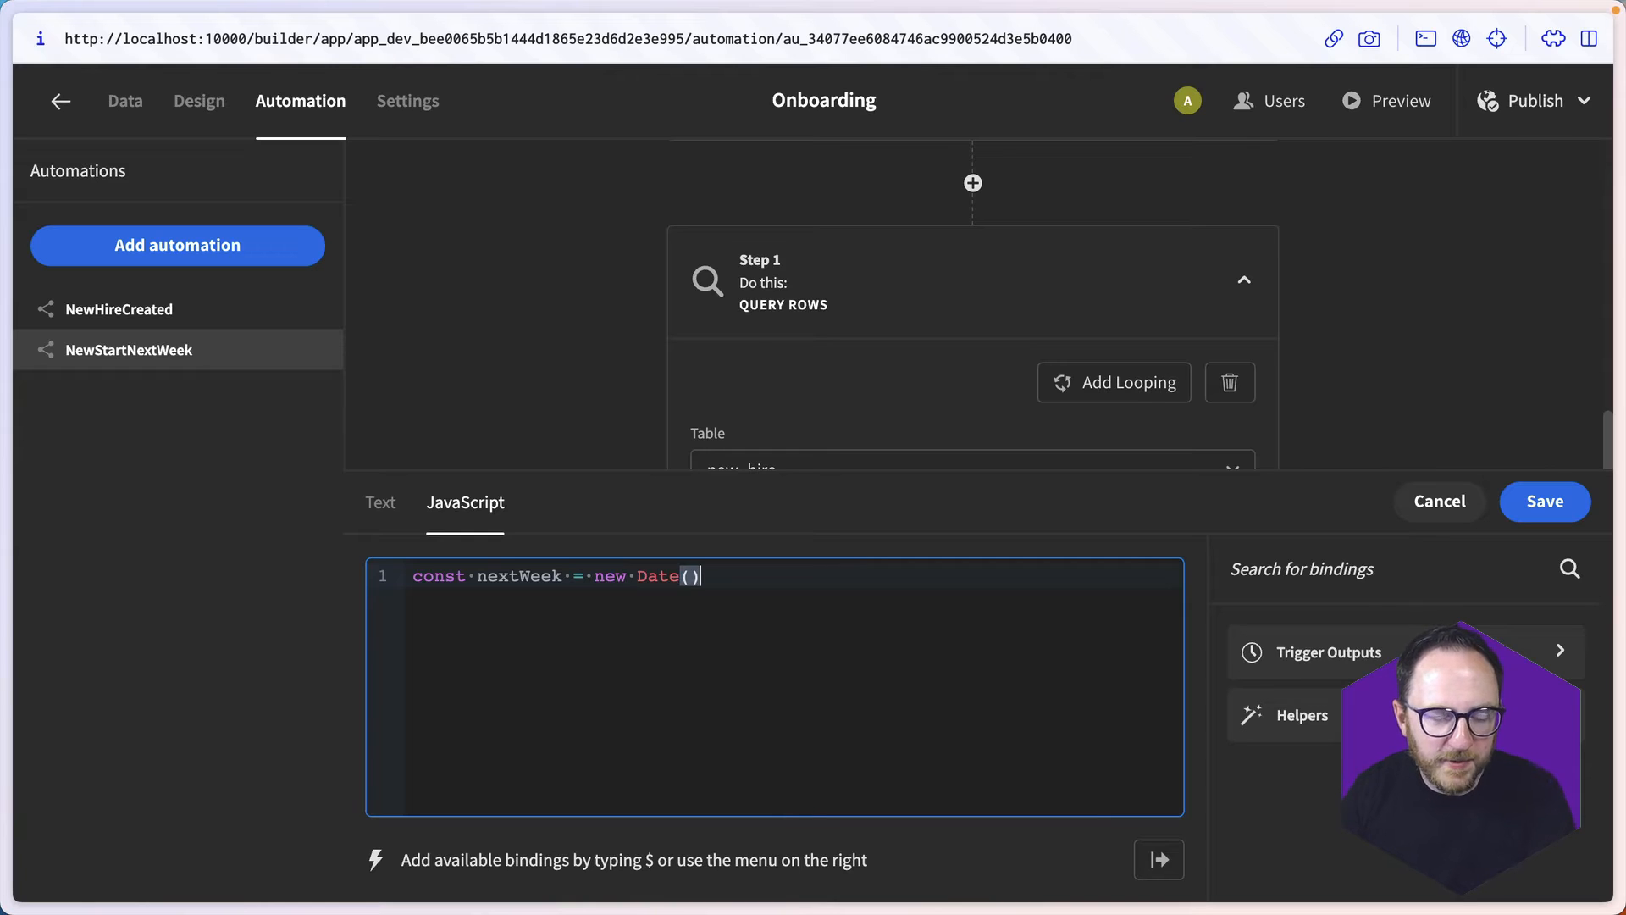
key(Return)
- Add the code line "nextWeek.setDate(nextWeek.getDate() + 8)" to push the date eight days ahead
text(nextWe)
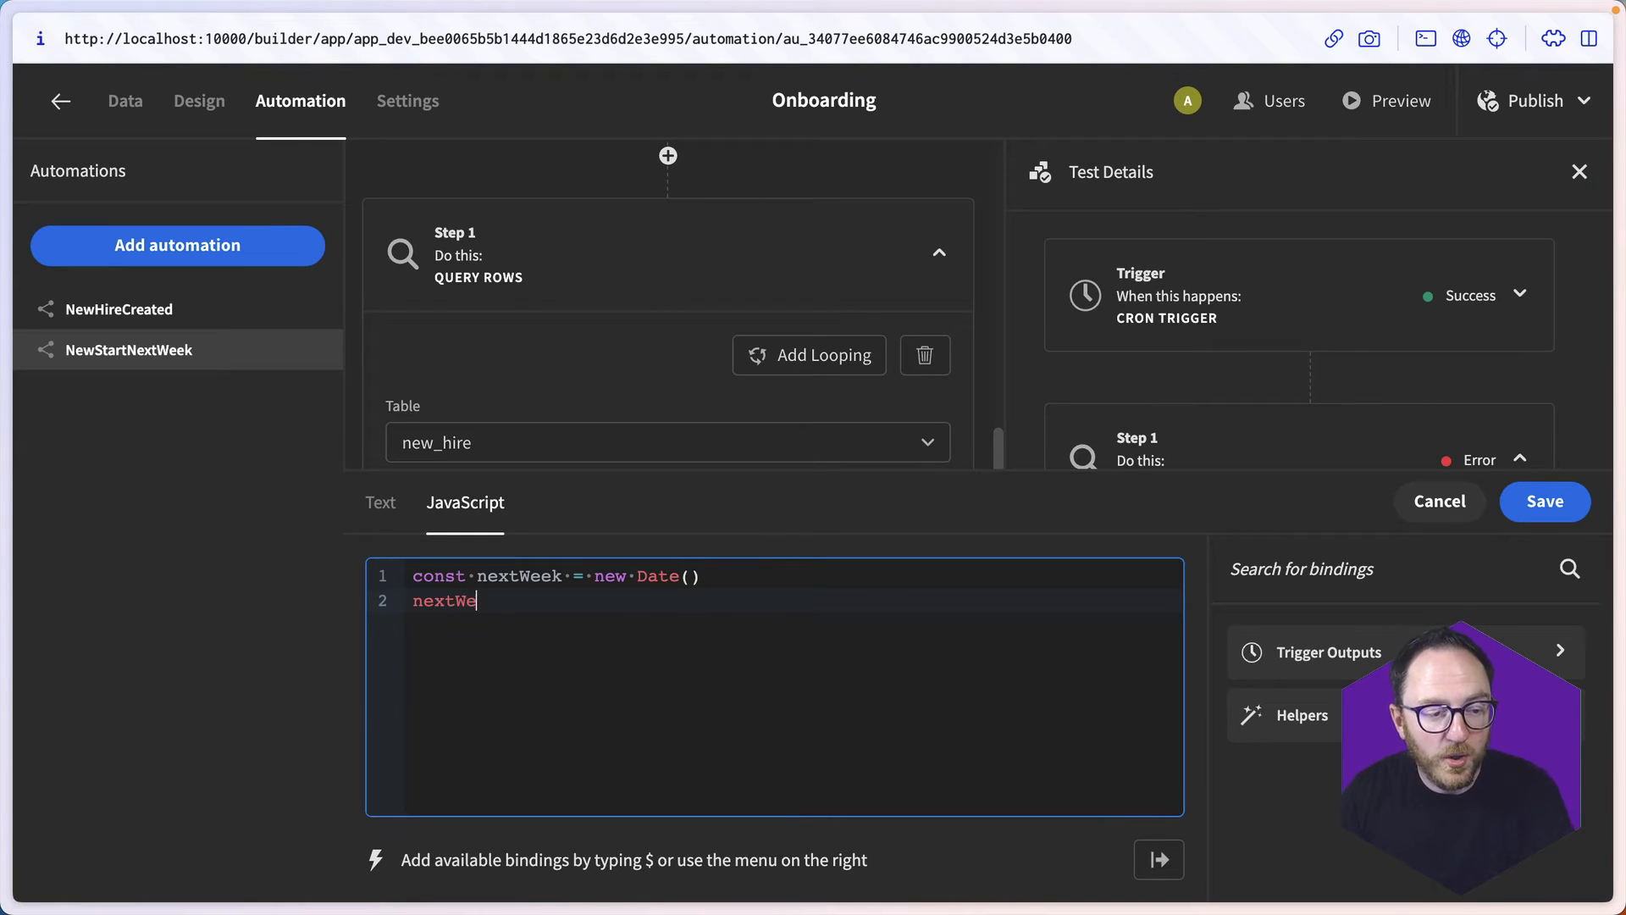
text(ek.setDate()
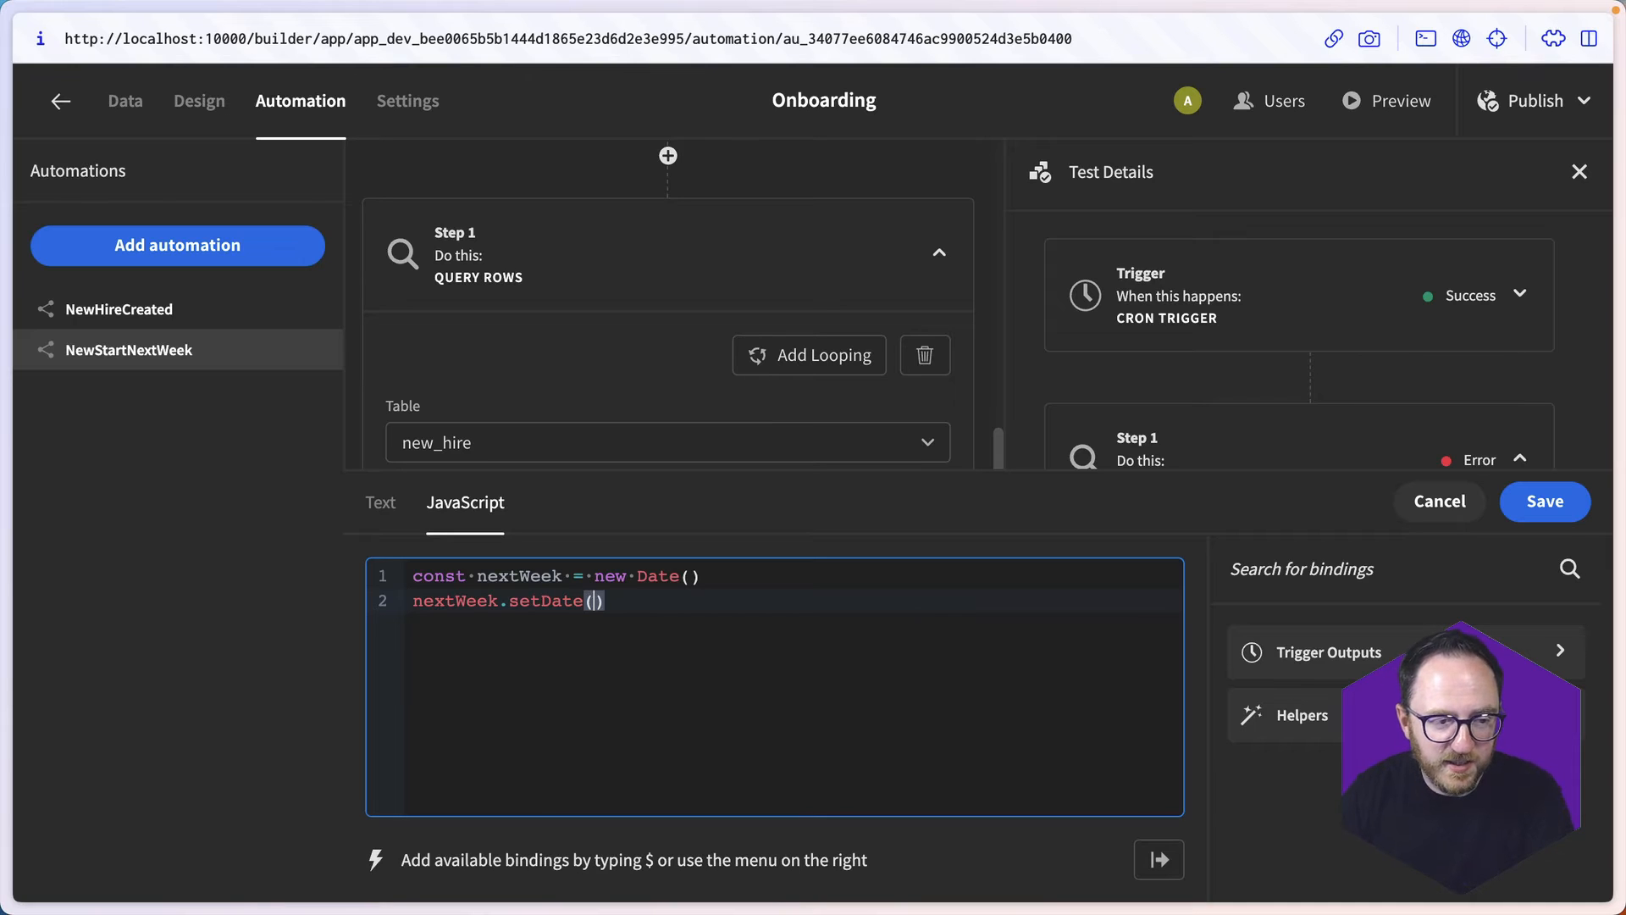
text(nextWeek.g)
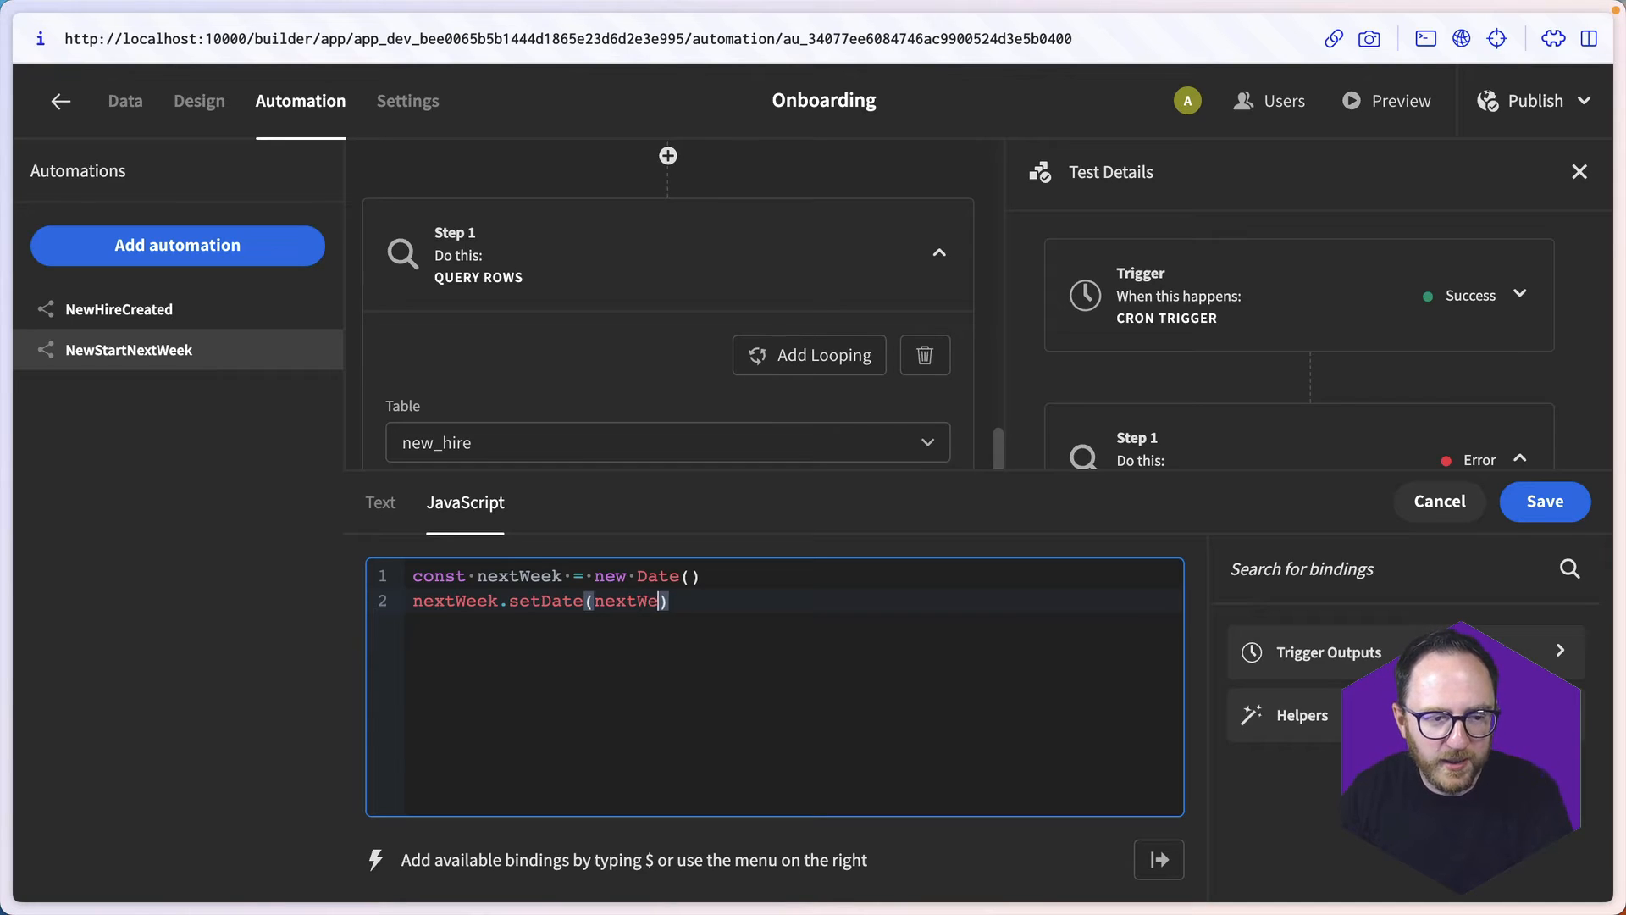
text(etDate() +)
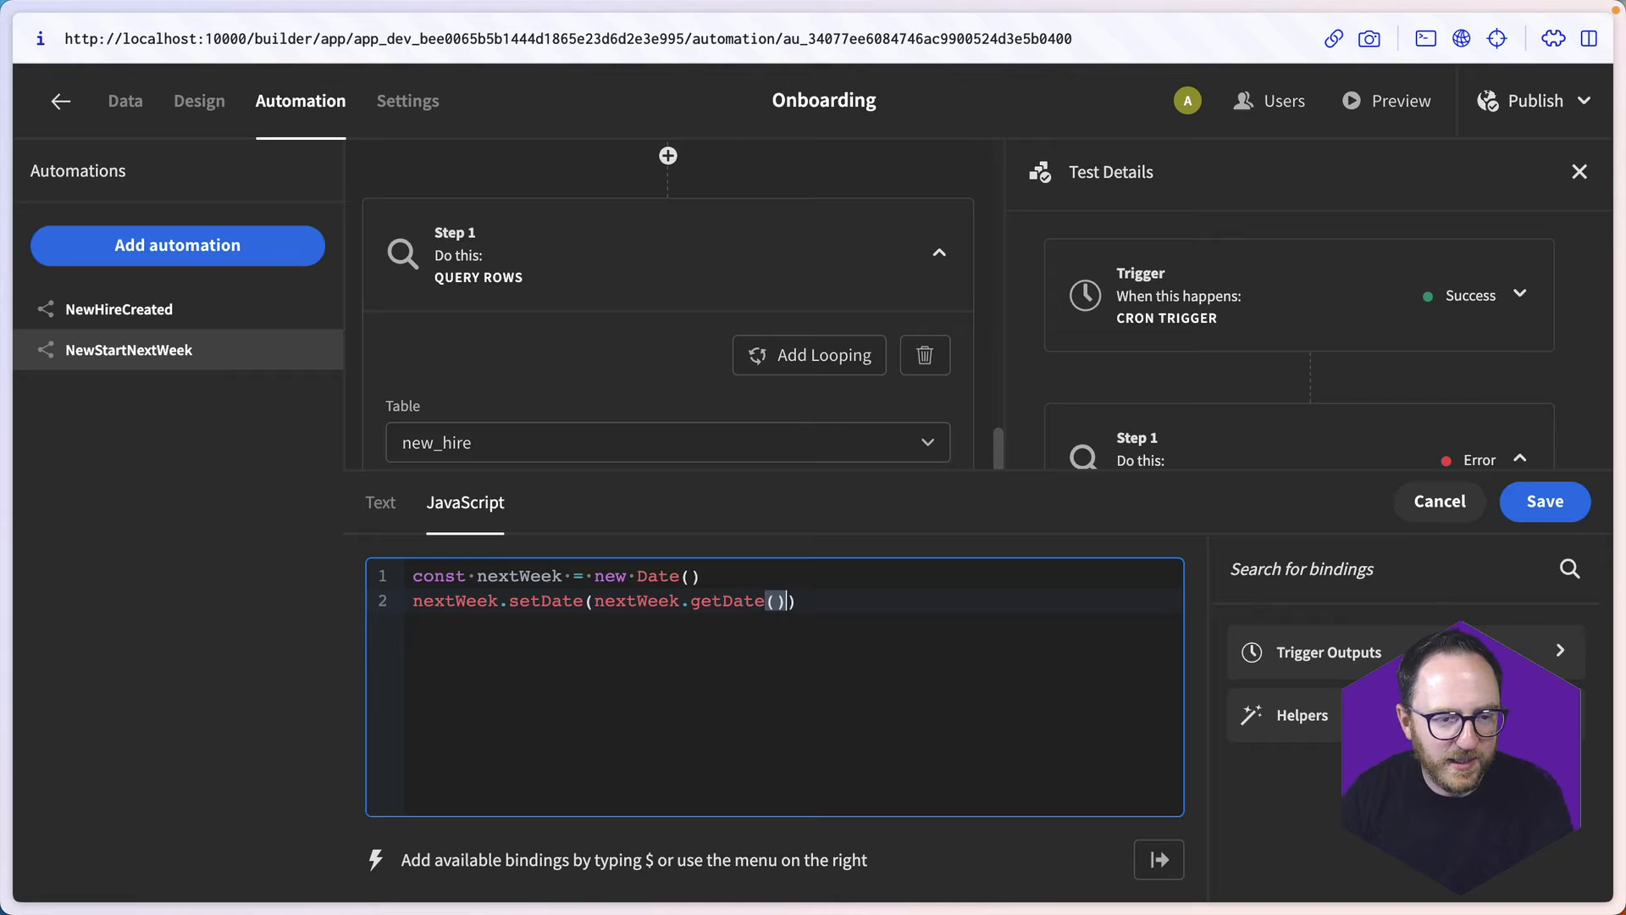
text( 8)
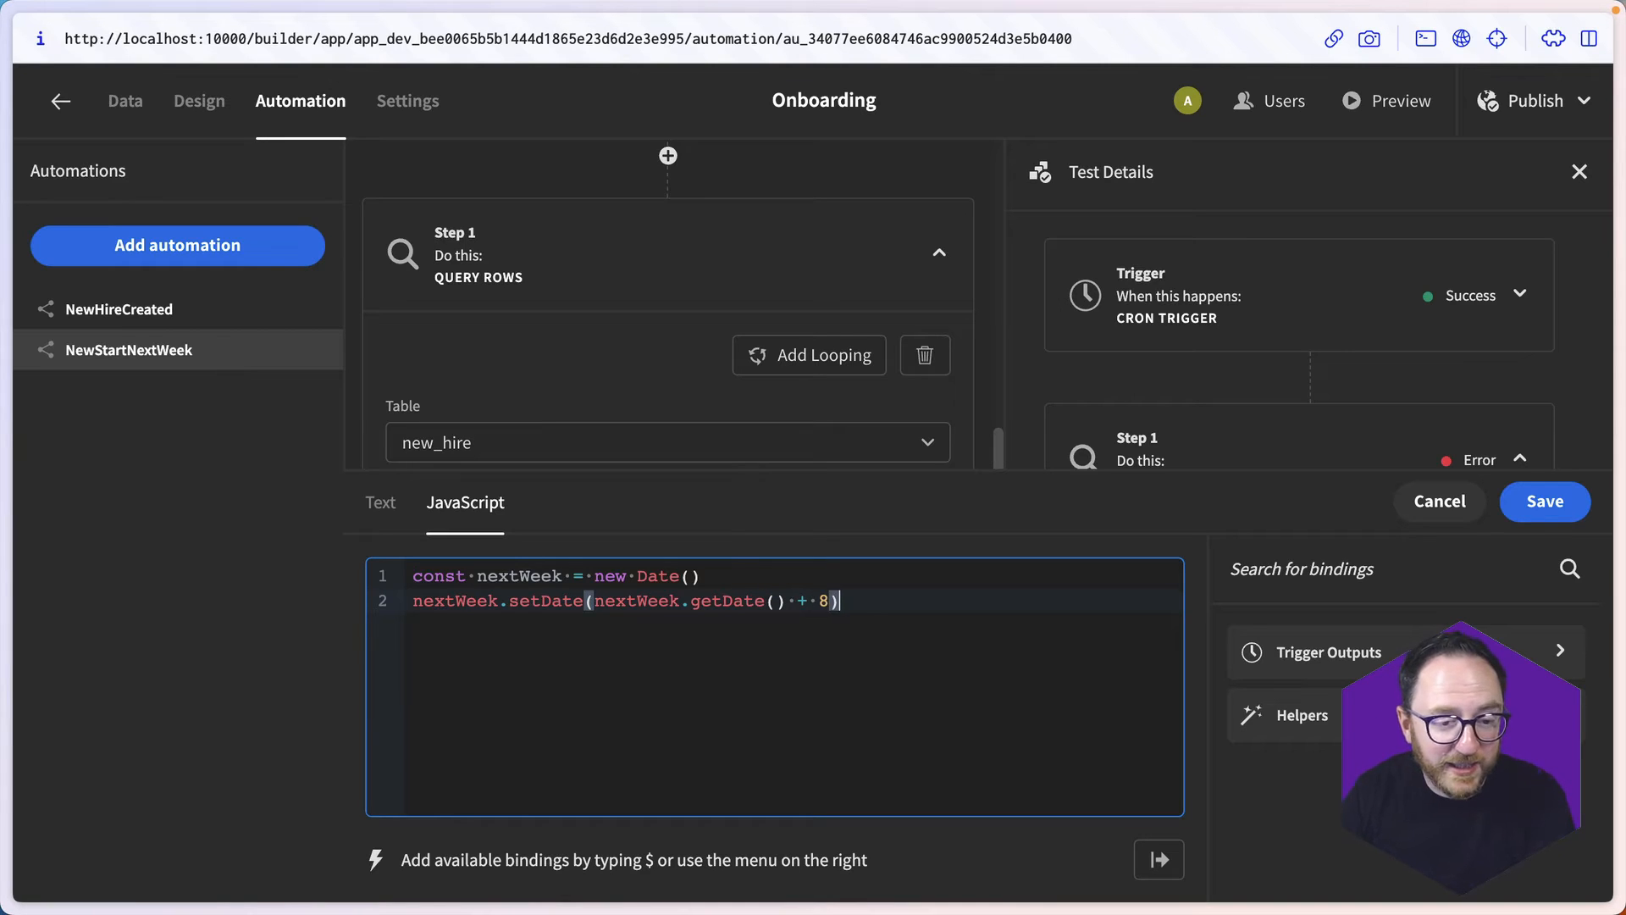
key(End)
- Finish the script by returning nextWeek after a blank line, and save both the binding and the query filters
key(Return)
key(Return)
text(r)
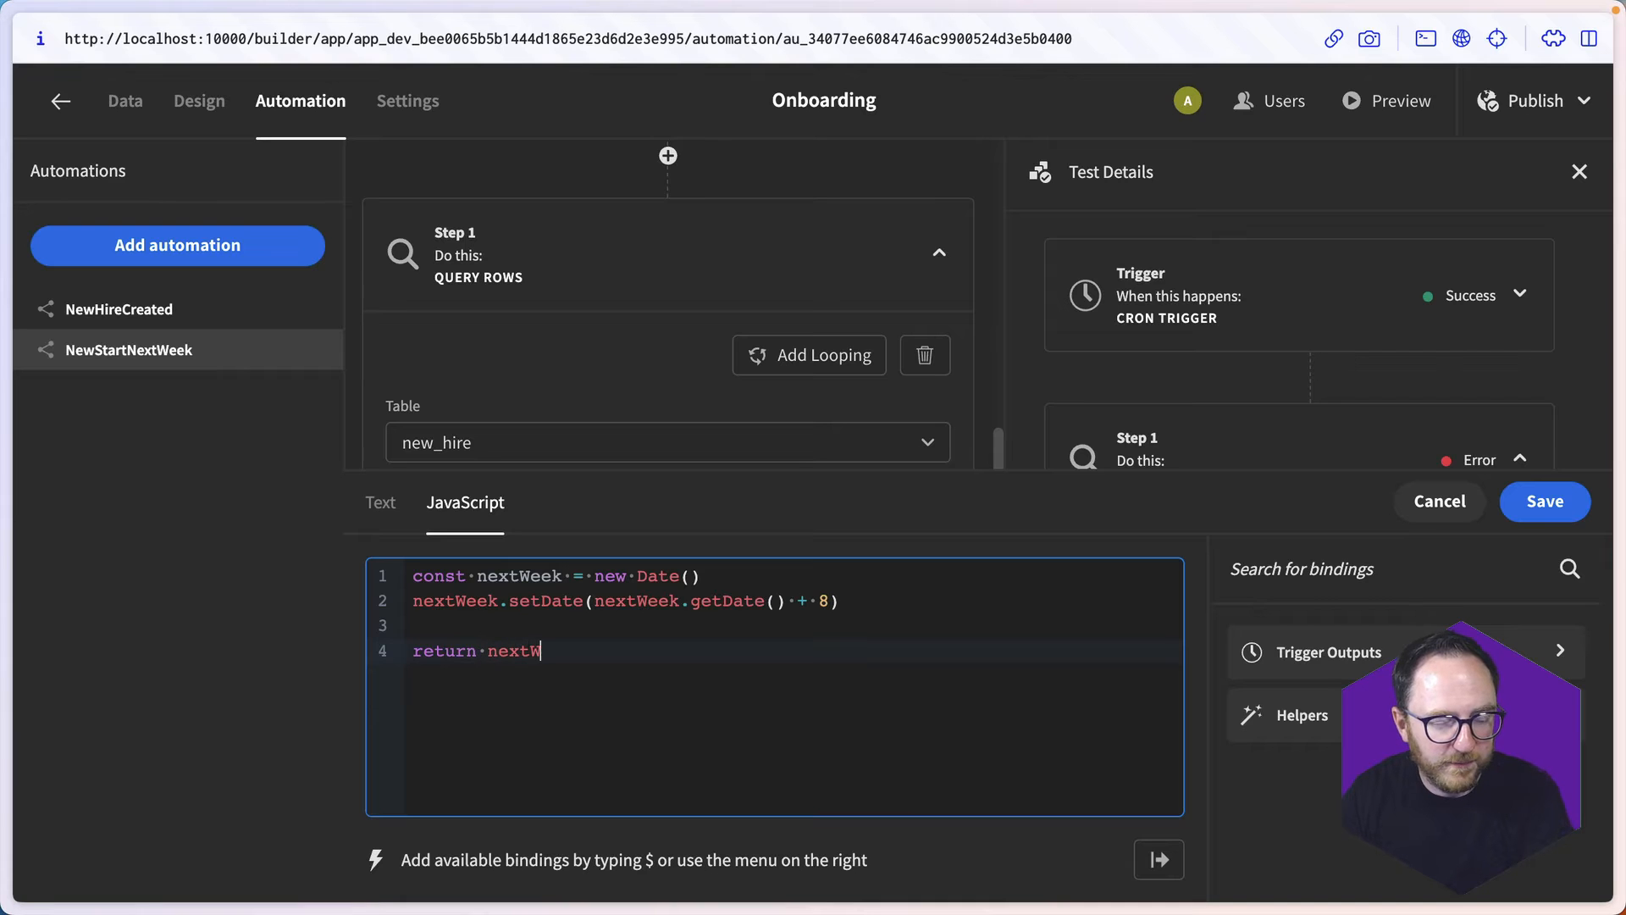
click(1544, 501)
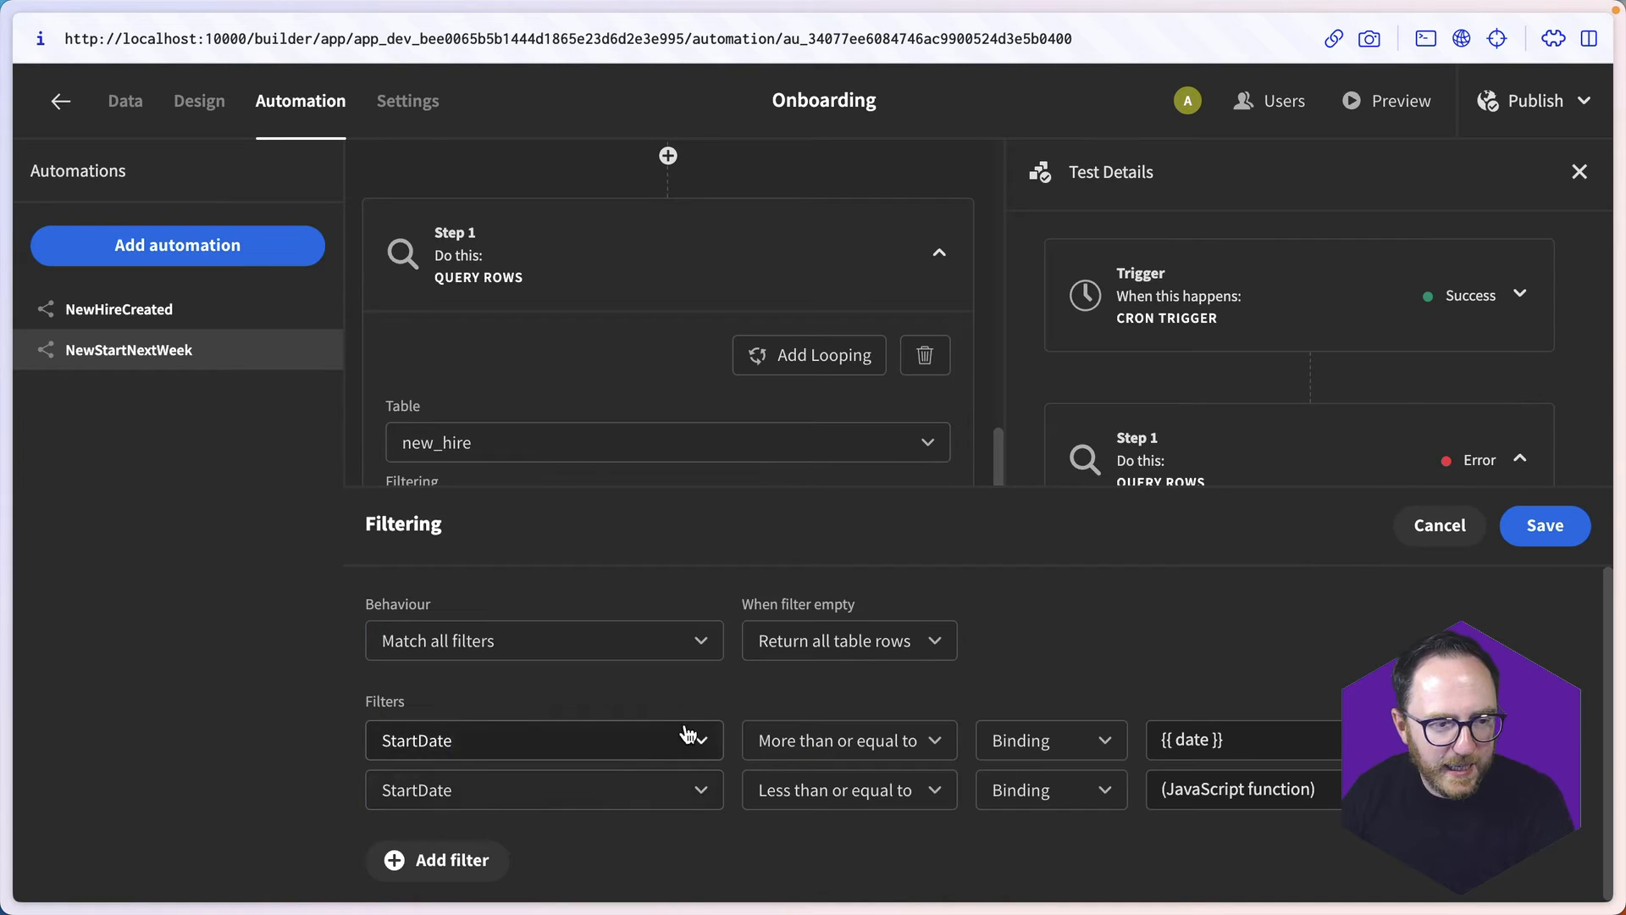
click(1542, 522)
- Test the automation without a timestamp and review the rows in the Query Rows output
click(730, 809)
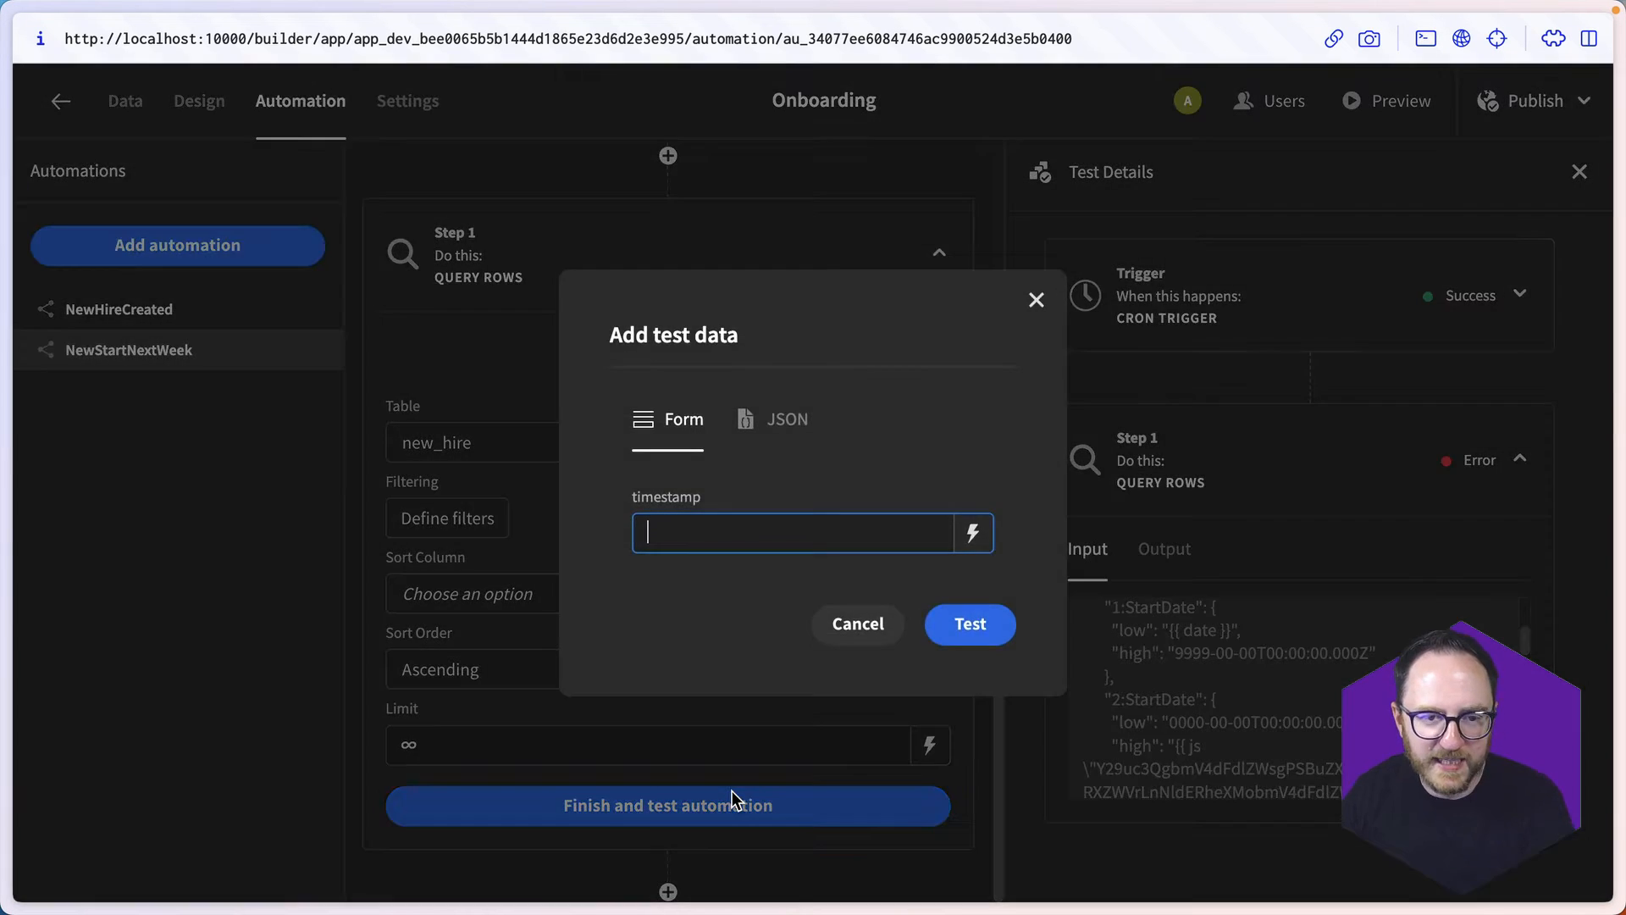
click(972, 621)
click(1176, 550)
scroll(1267, 758, down, 10)
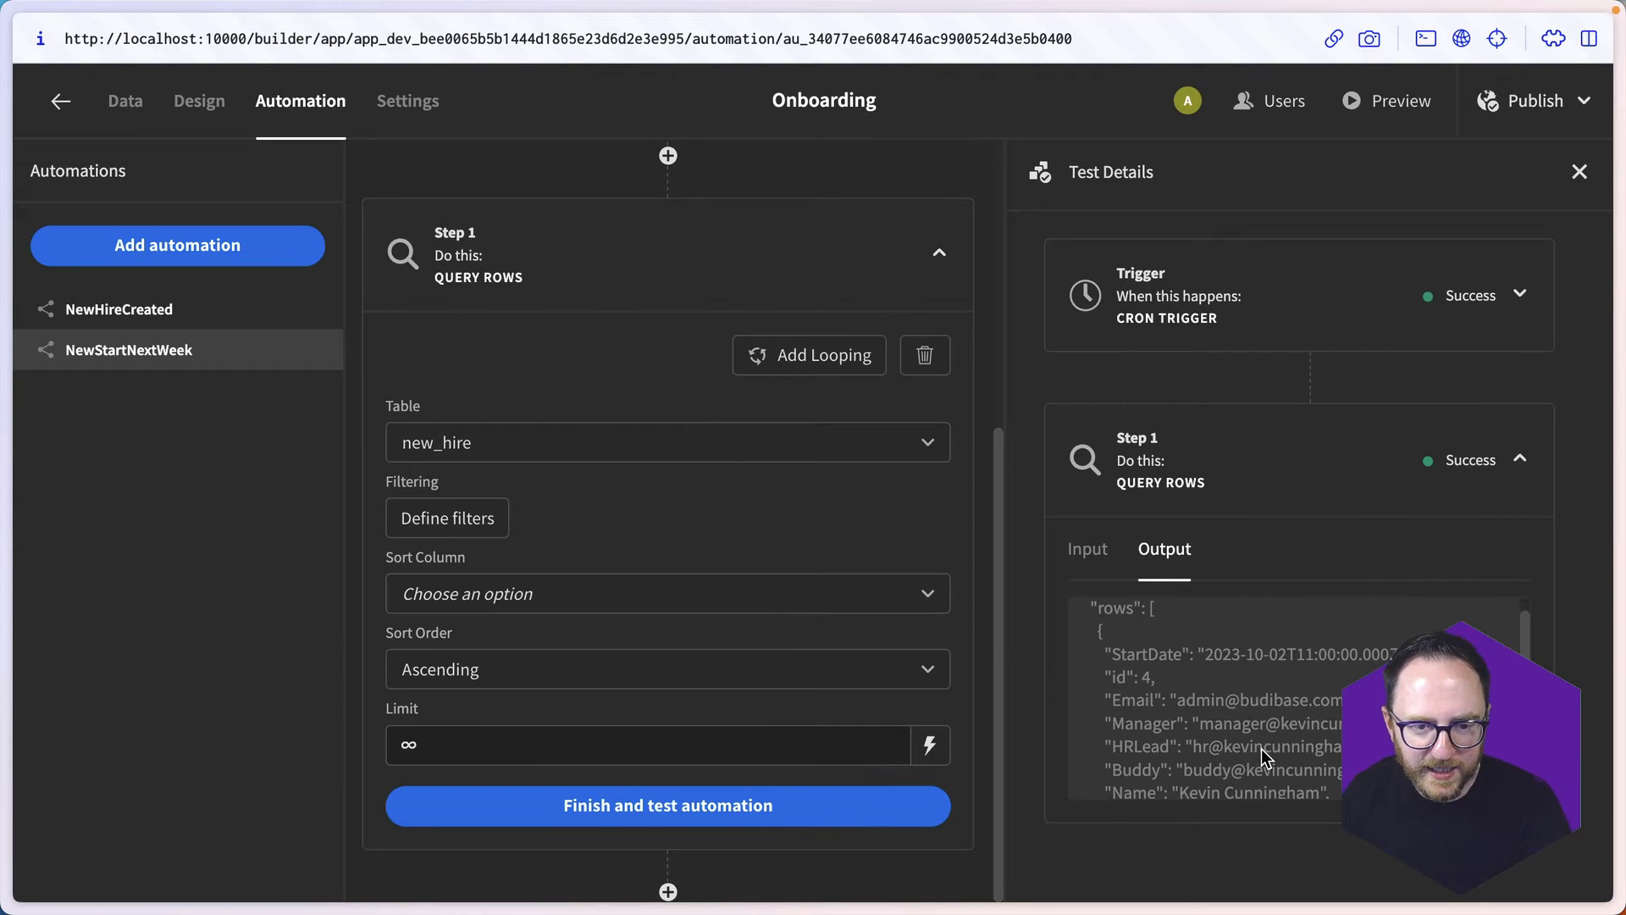
scroll(1267, 758, up, 10)
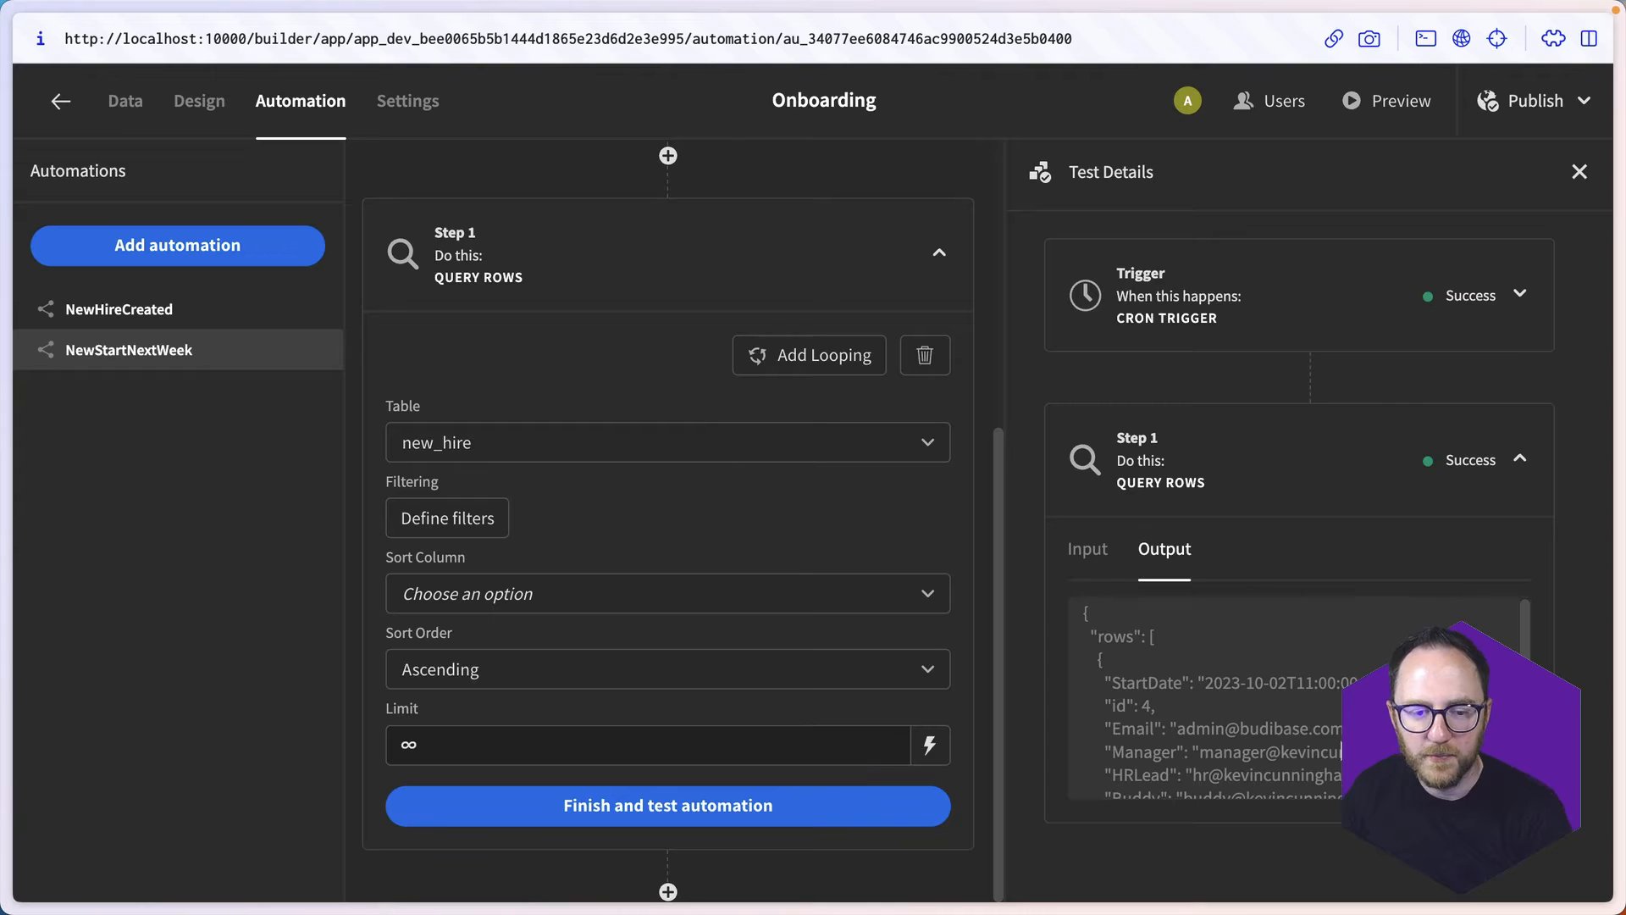
scroll(1126, 745, down, 2)
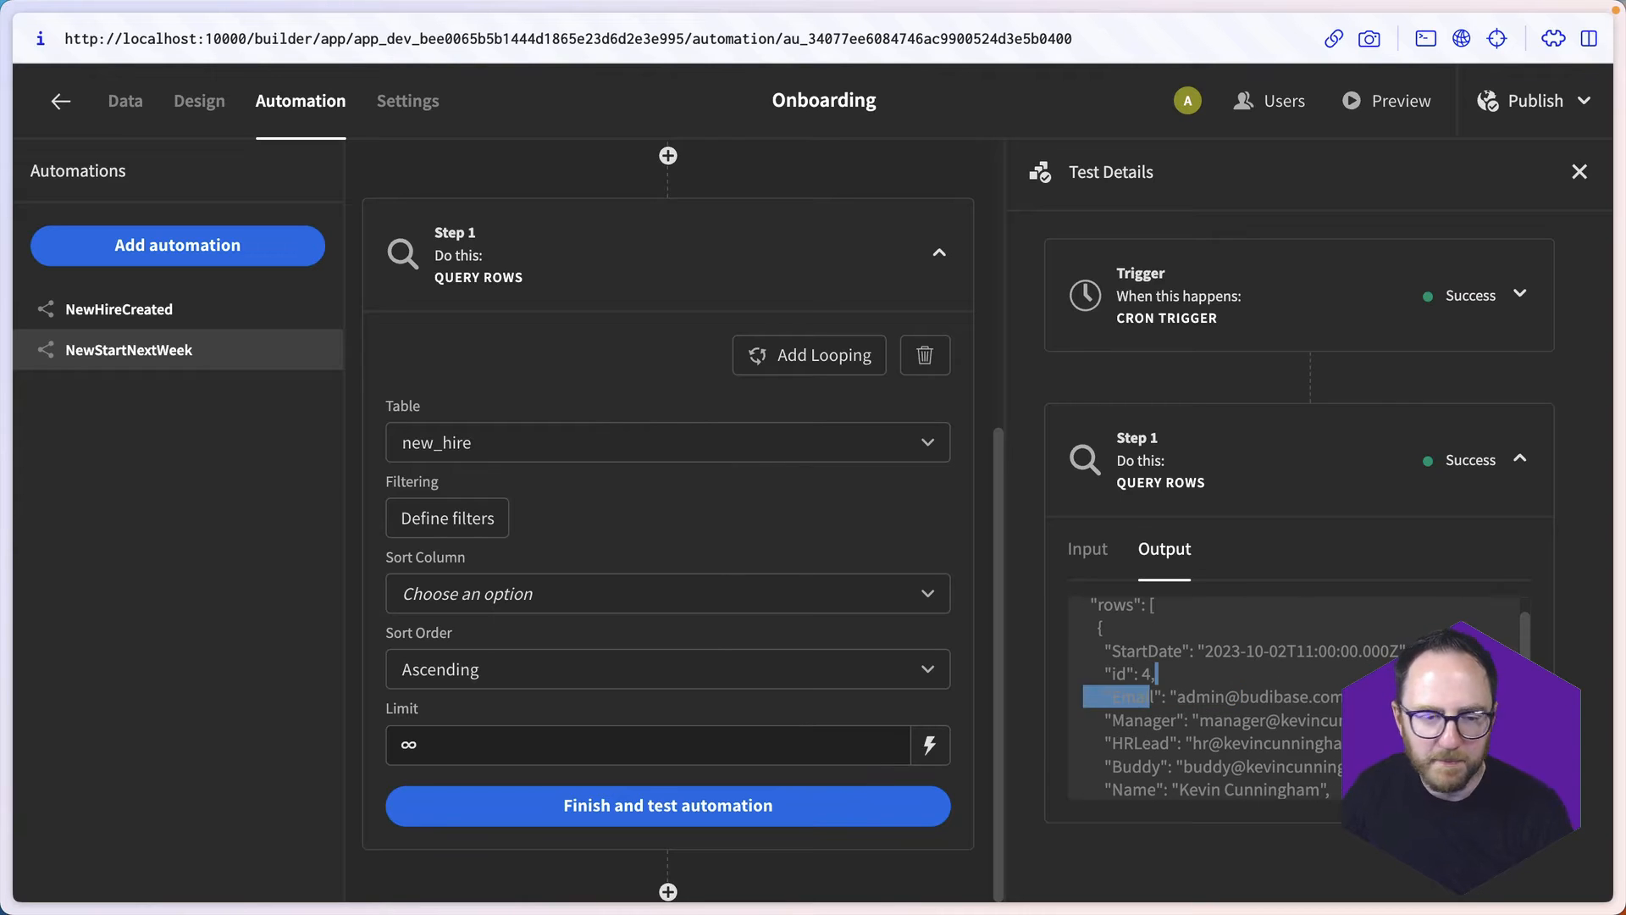
- In the new_hire table data, set the third row's StartDate to Oct 9 2023
click(127, 103)
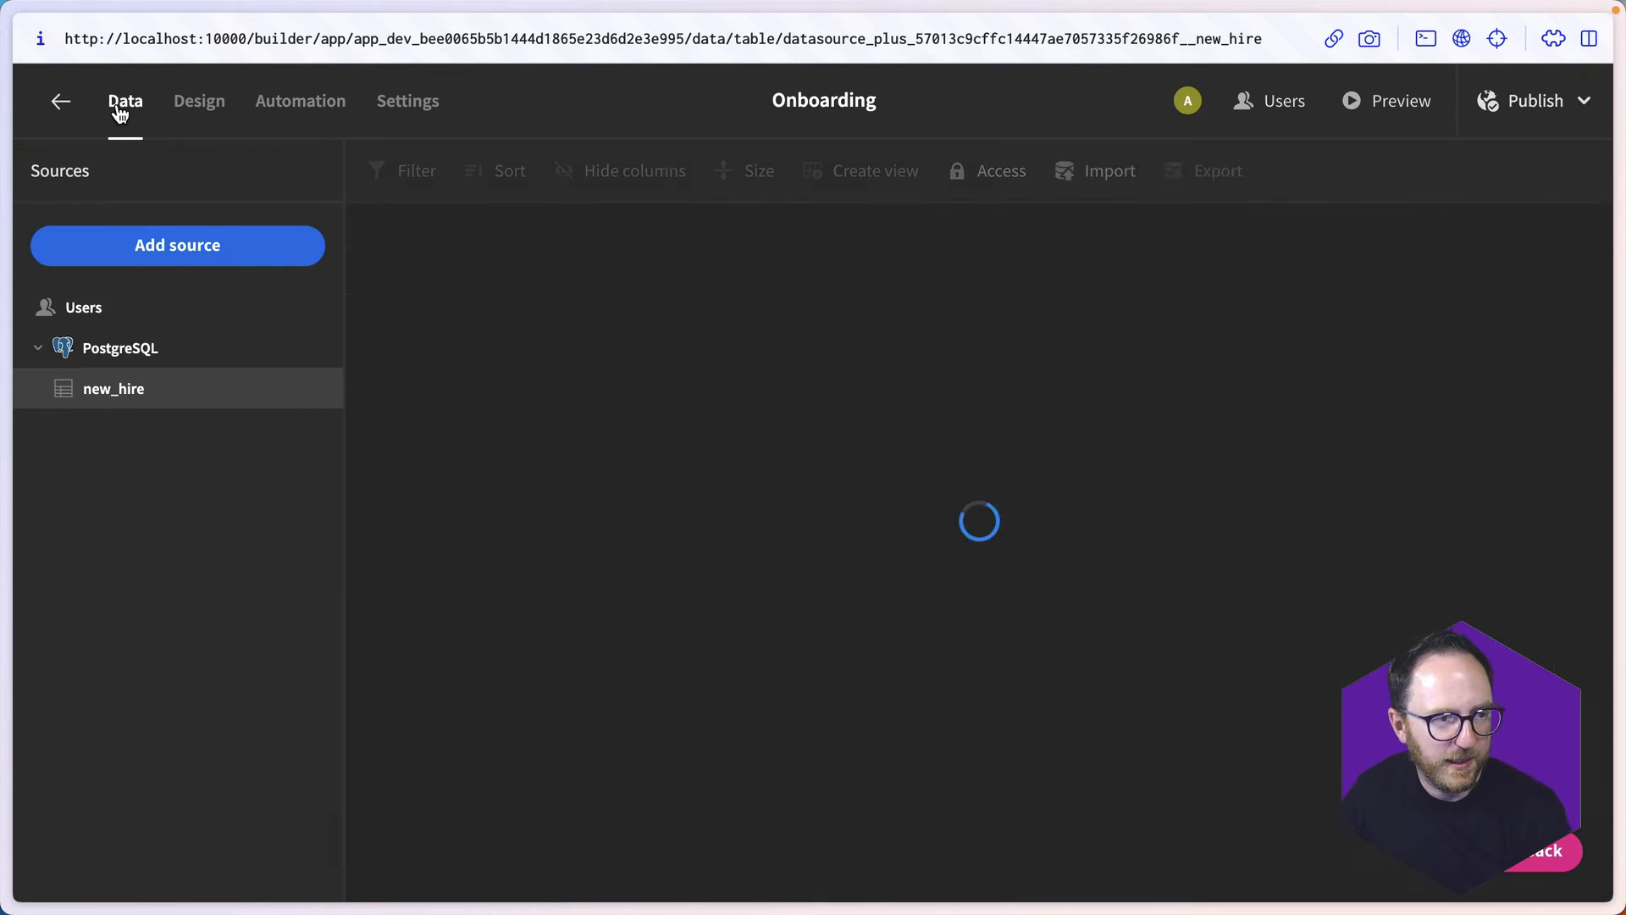
scroll(1075, 337, right, 10)
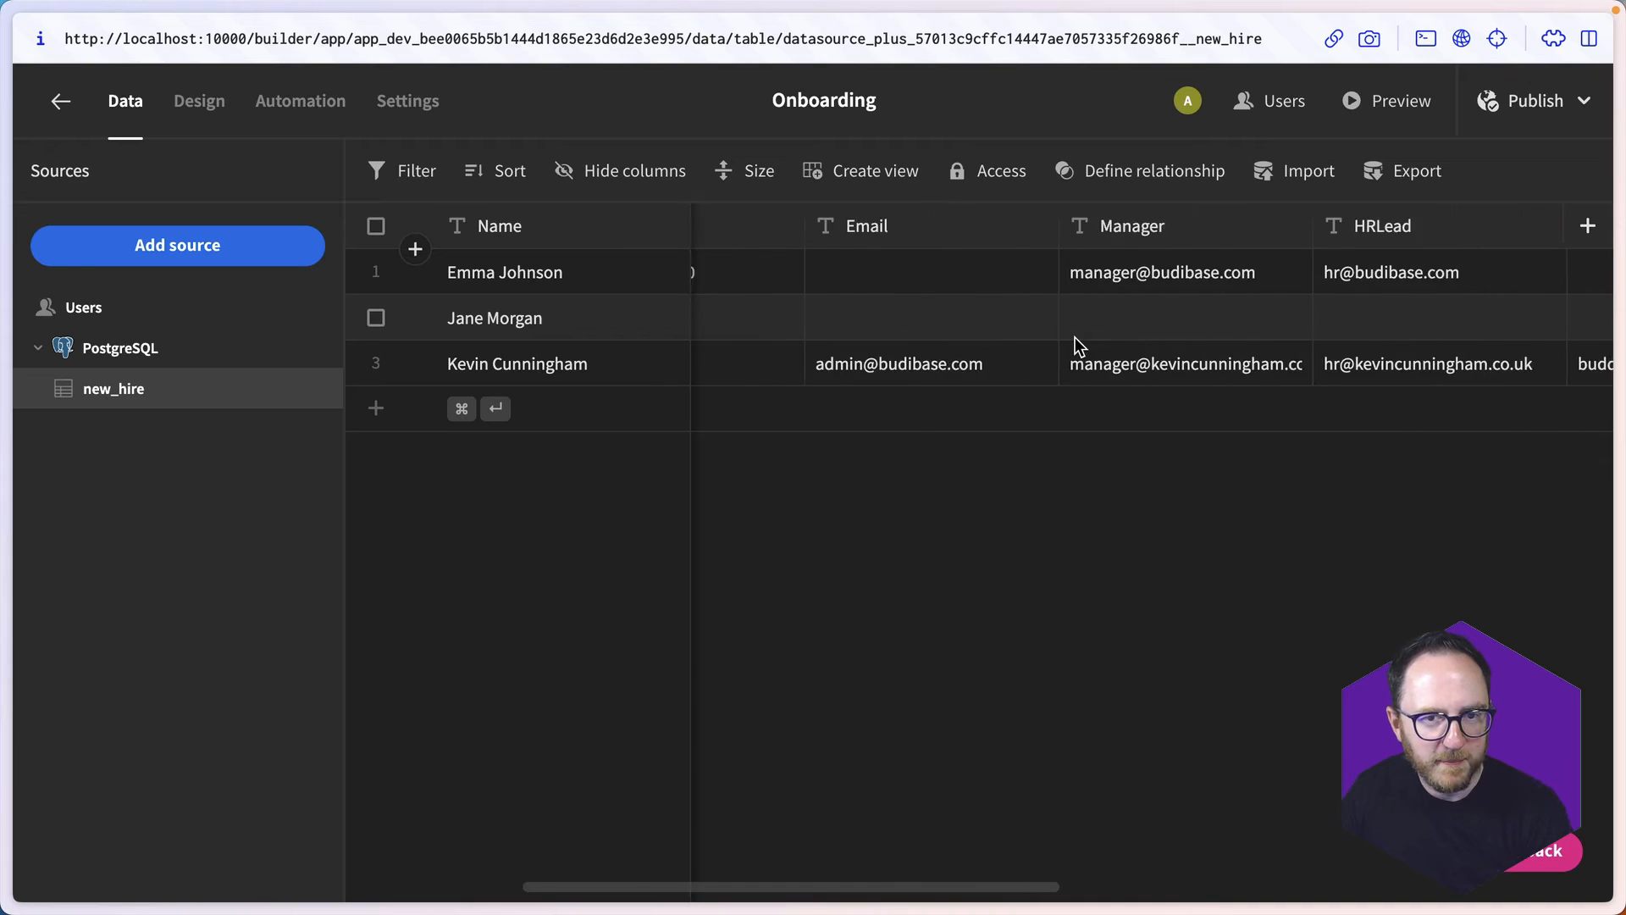
scroll(1076, 337, left, 10)
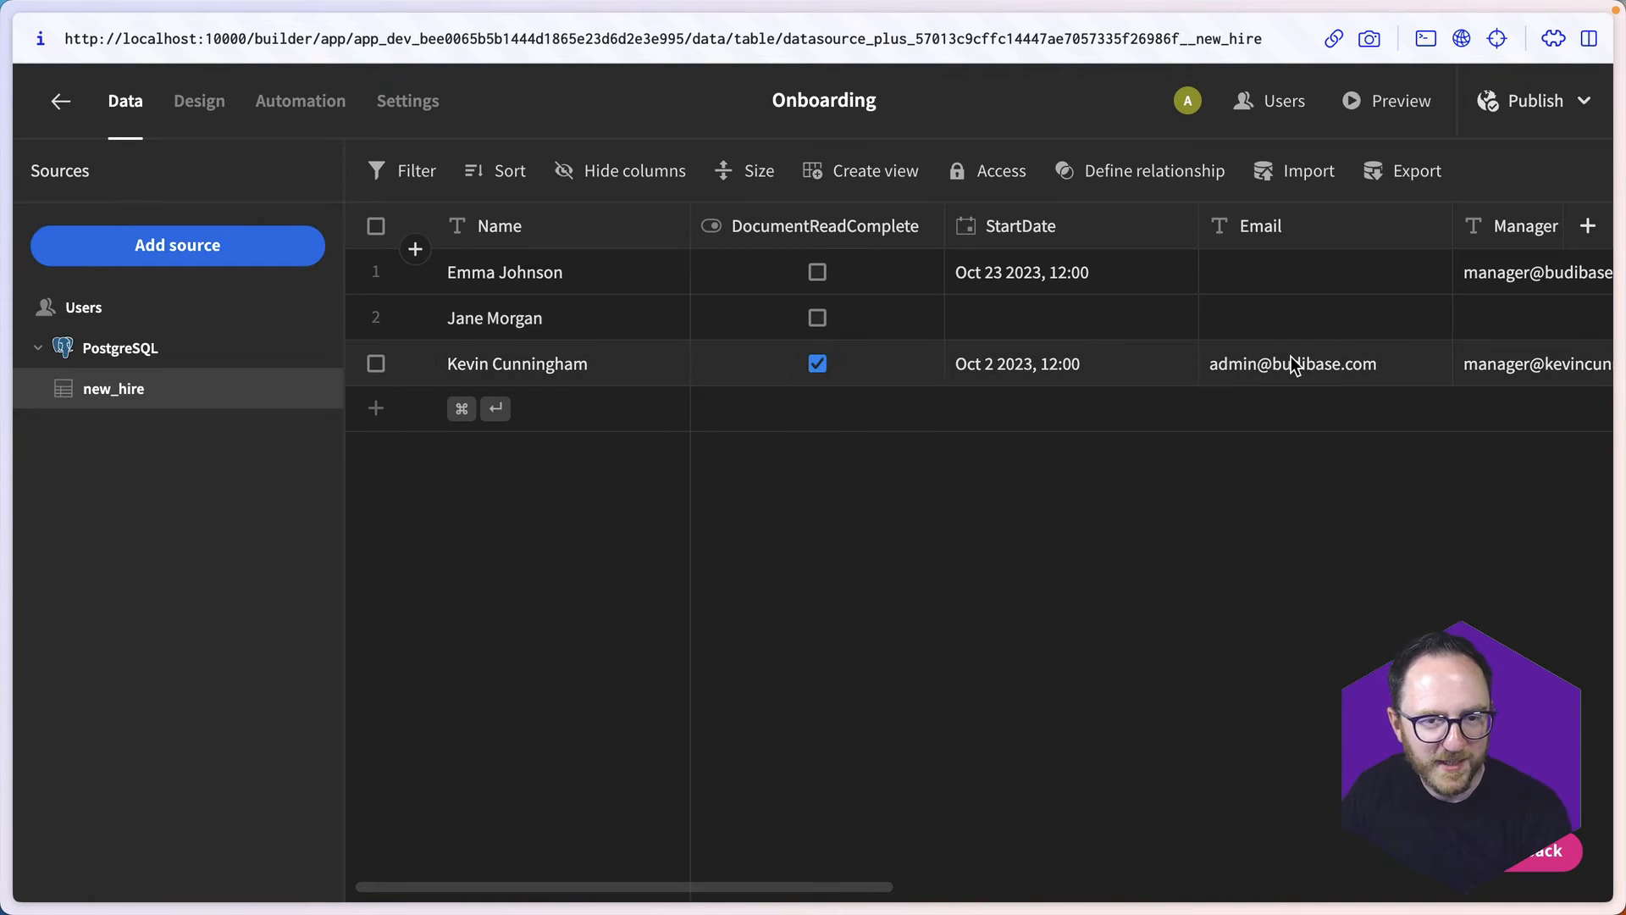
click(1123, 368)
click(1175, 365)
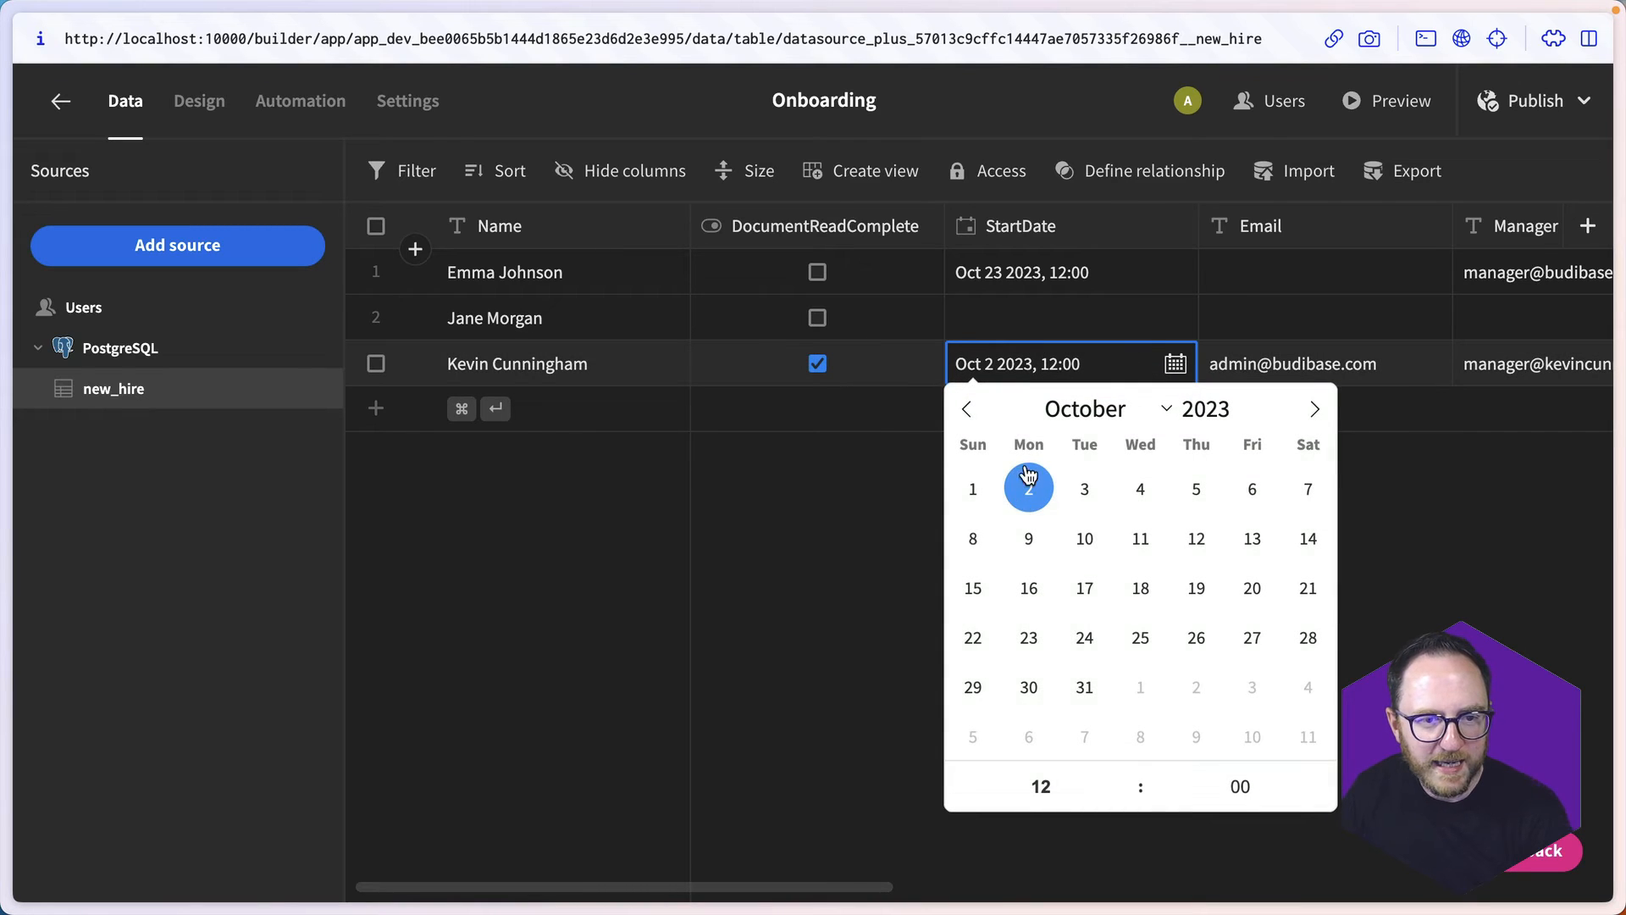
click(966, 409)
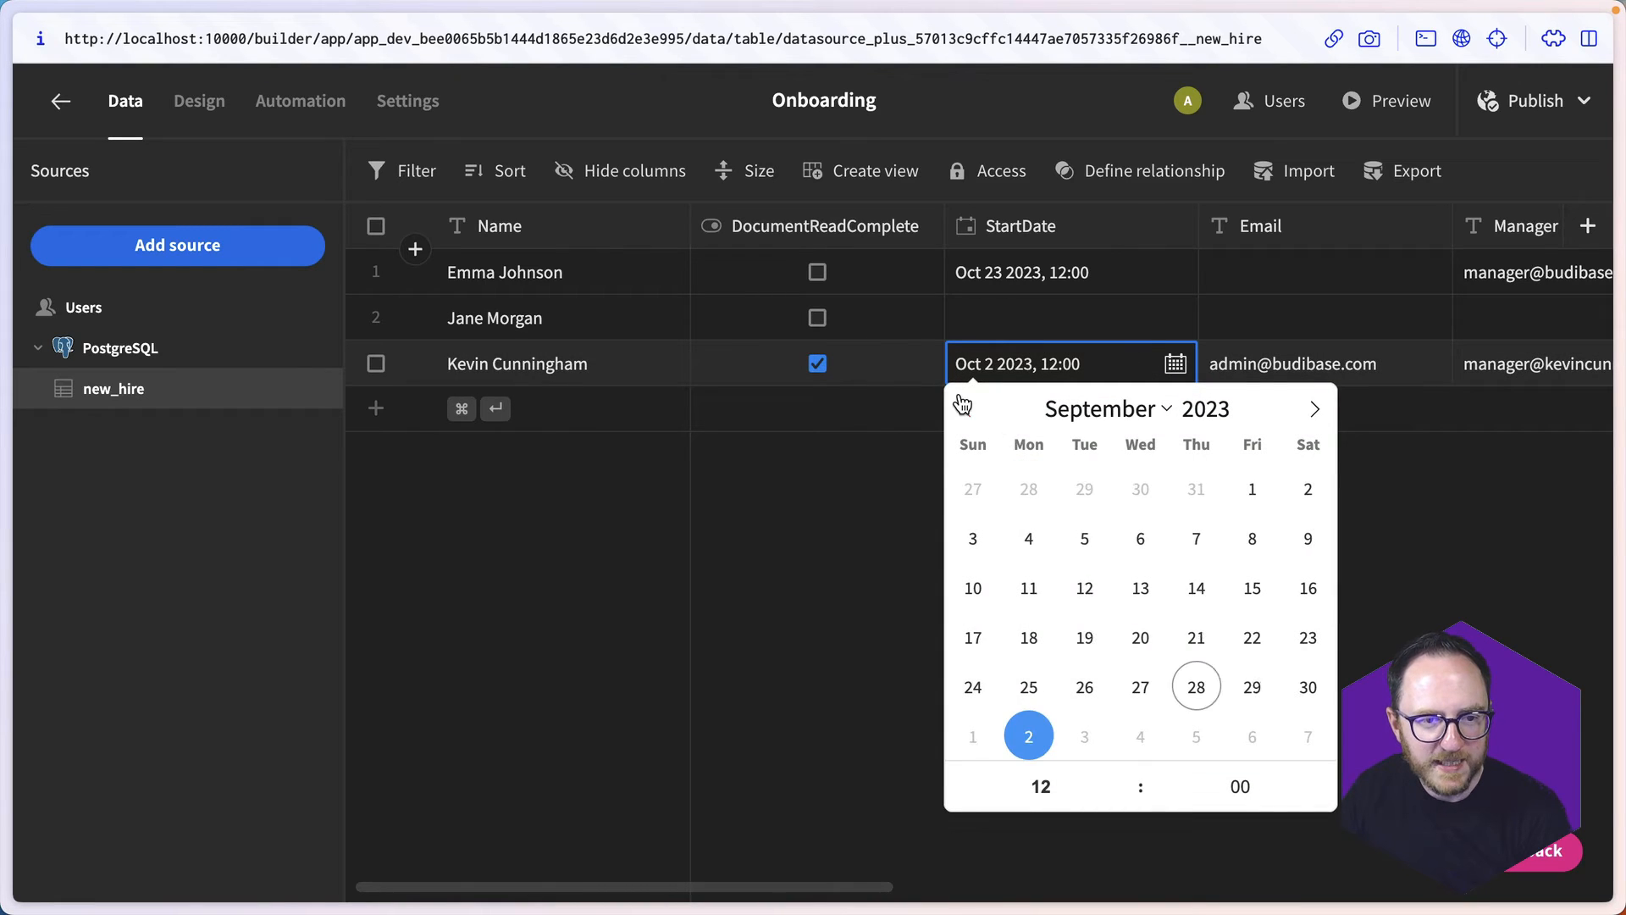
click(1314, 409)
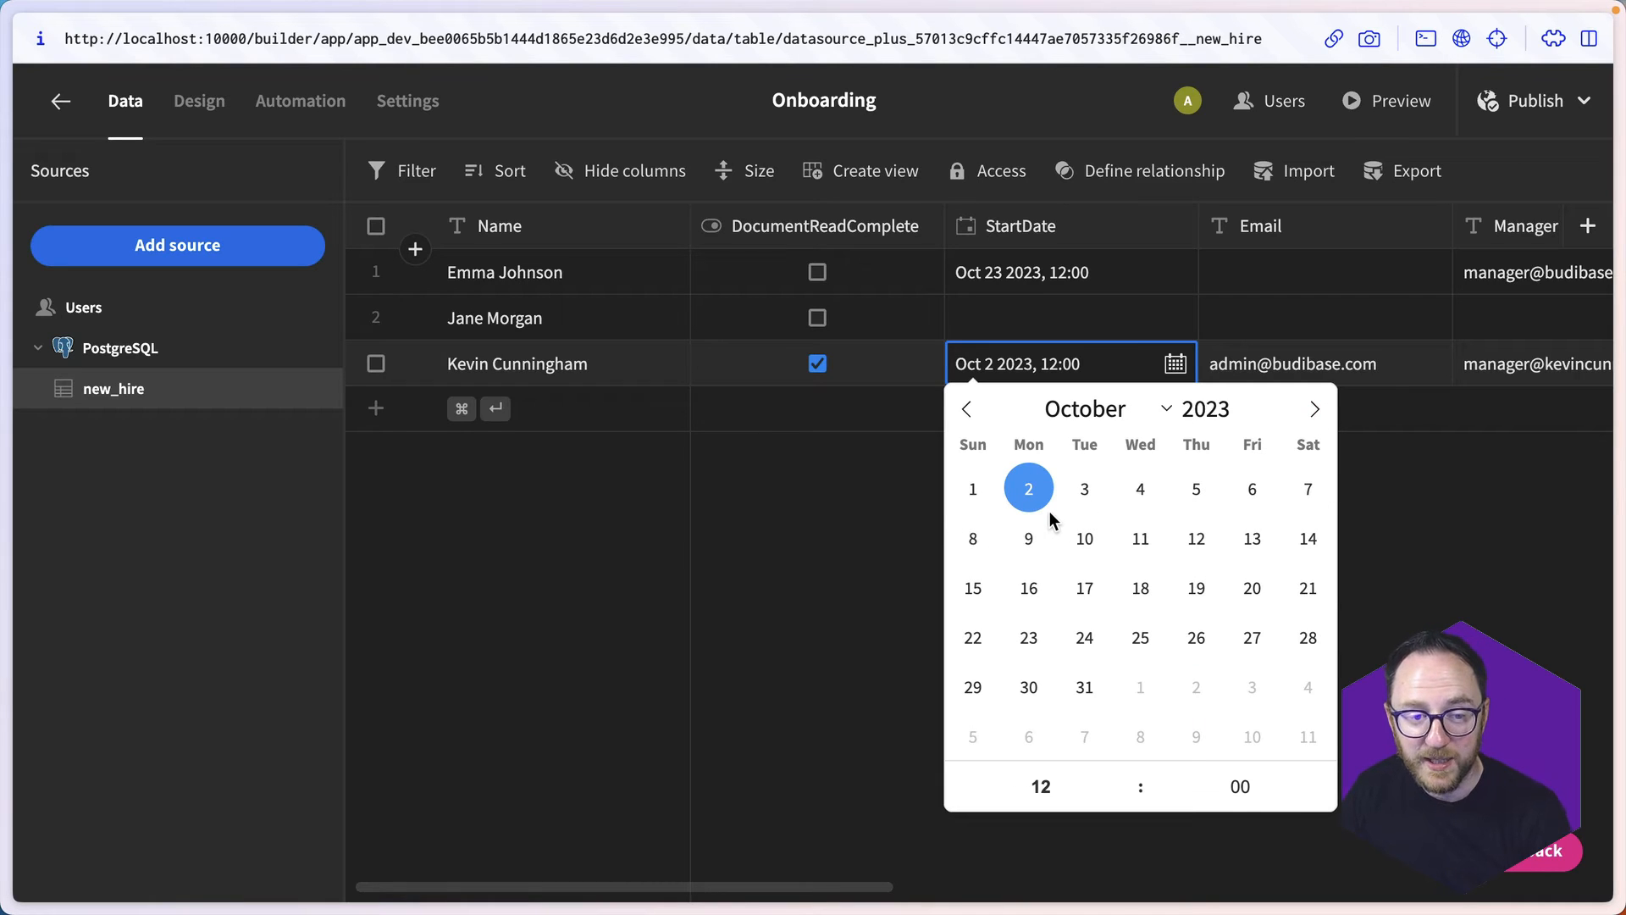
click(1029, 539)
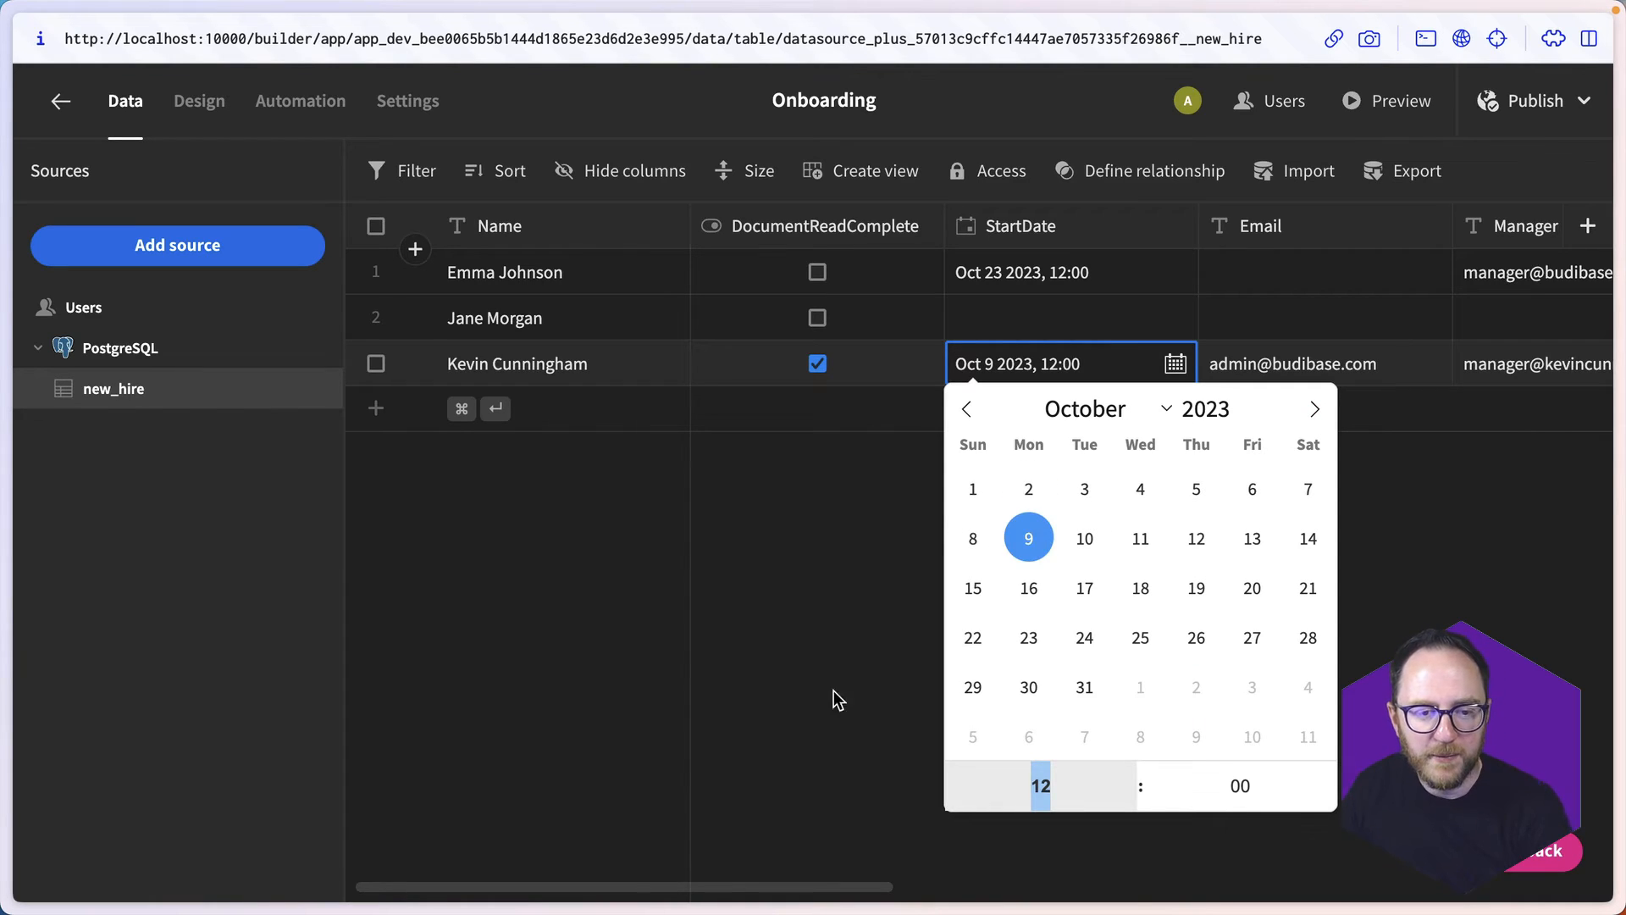
click(792, 711)
- Return to the NewStartNextWeek automation and retest it against the changed start date
click(301, 101)
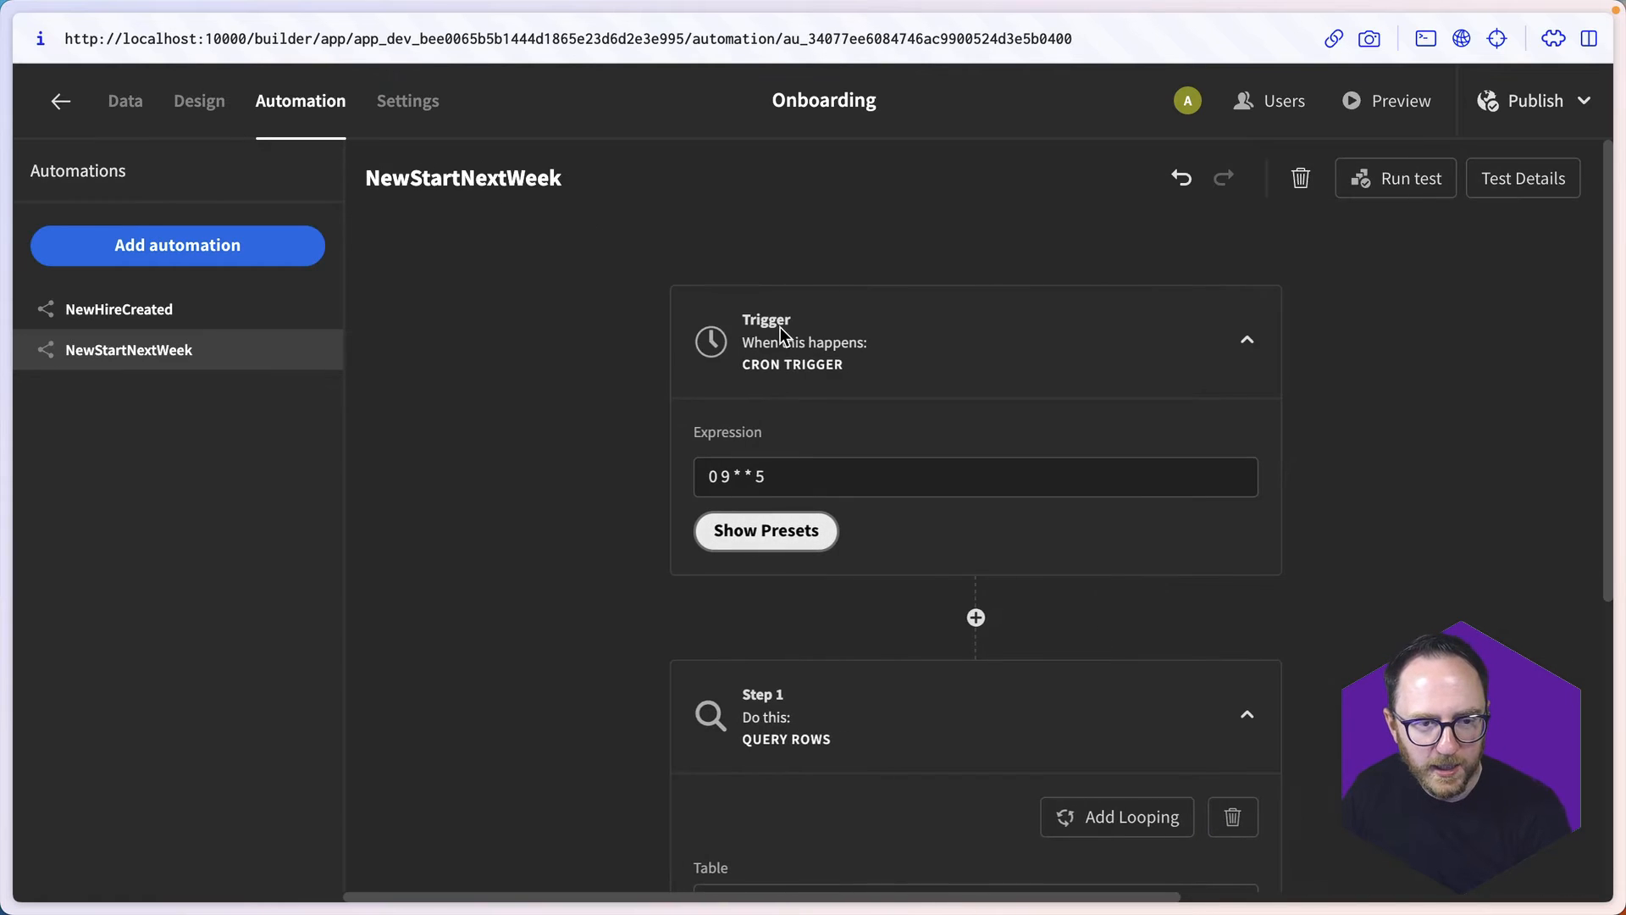
scroll(787, 508, down, 5)
click(900, 800)
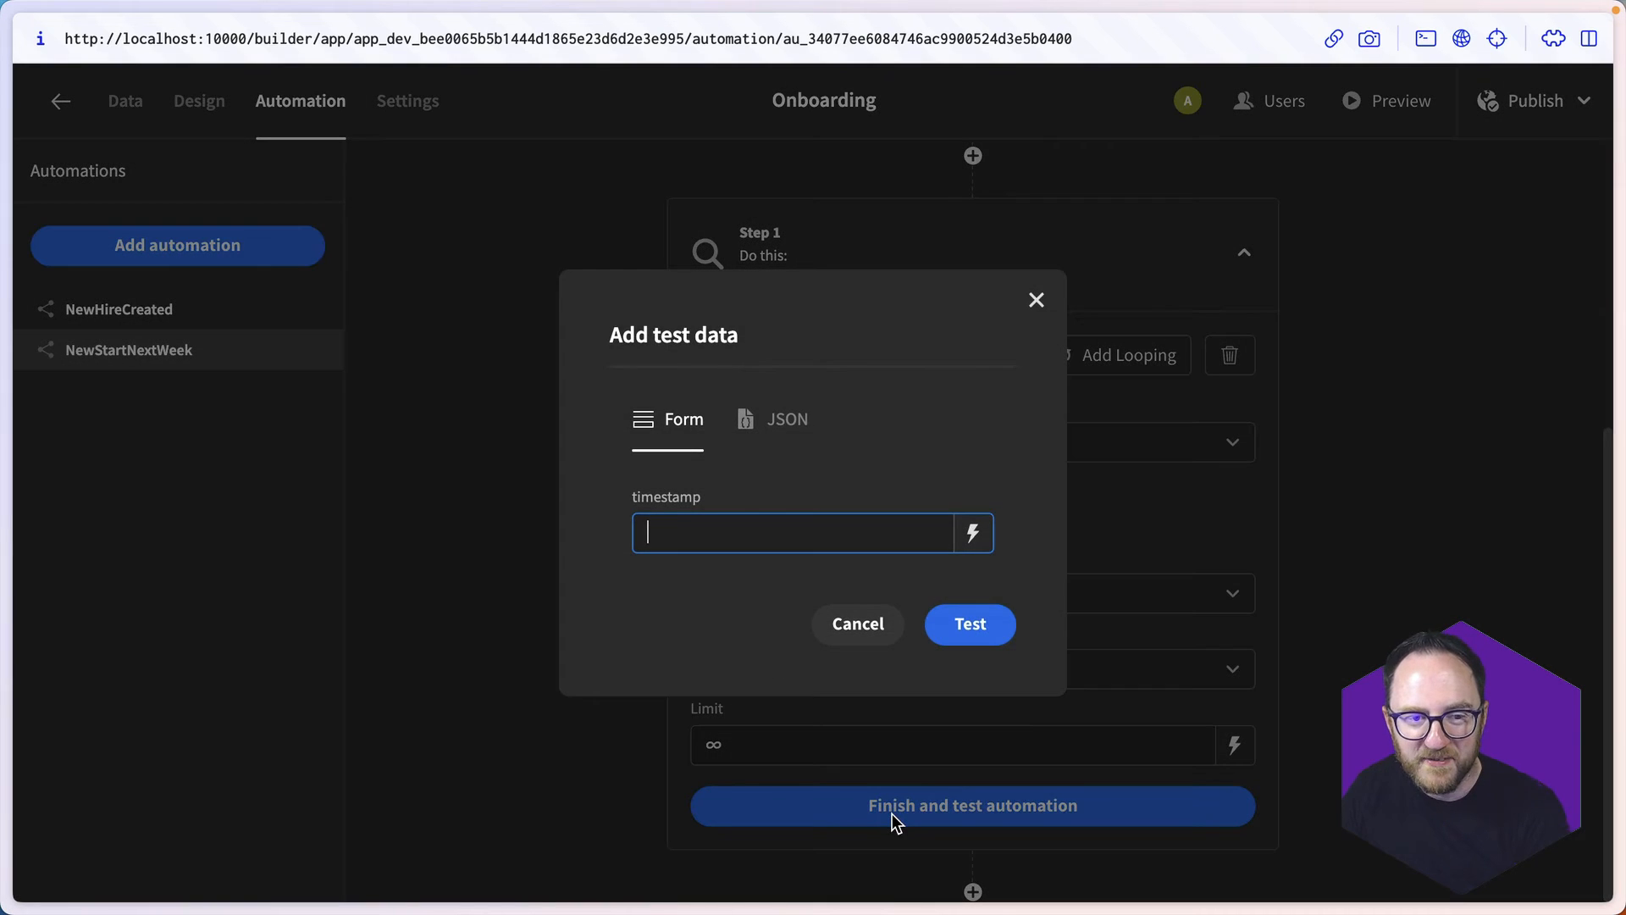
click(953, 631)
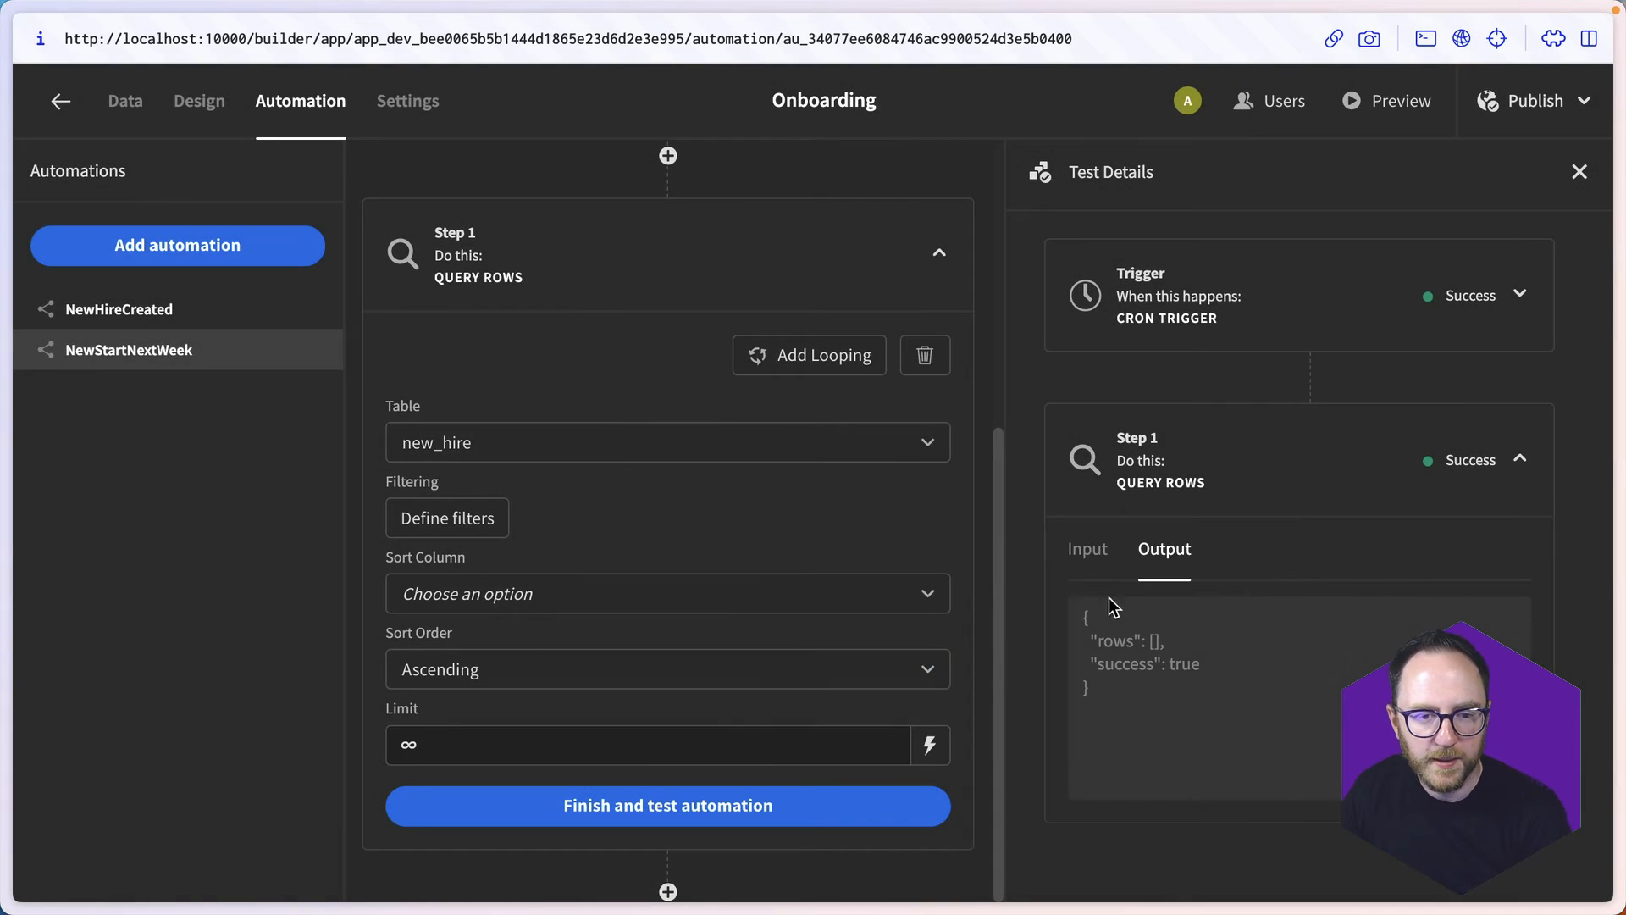
- In the new_hire table, set the StartDate of both the third and first rows to Oct 2 2023
click(126, 101)
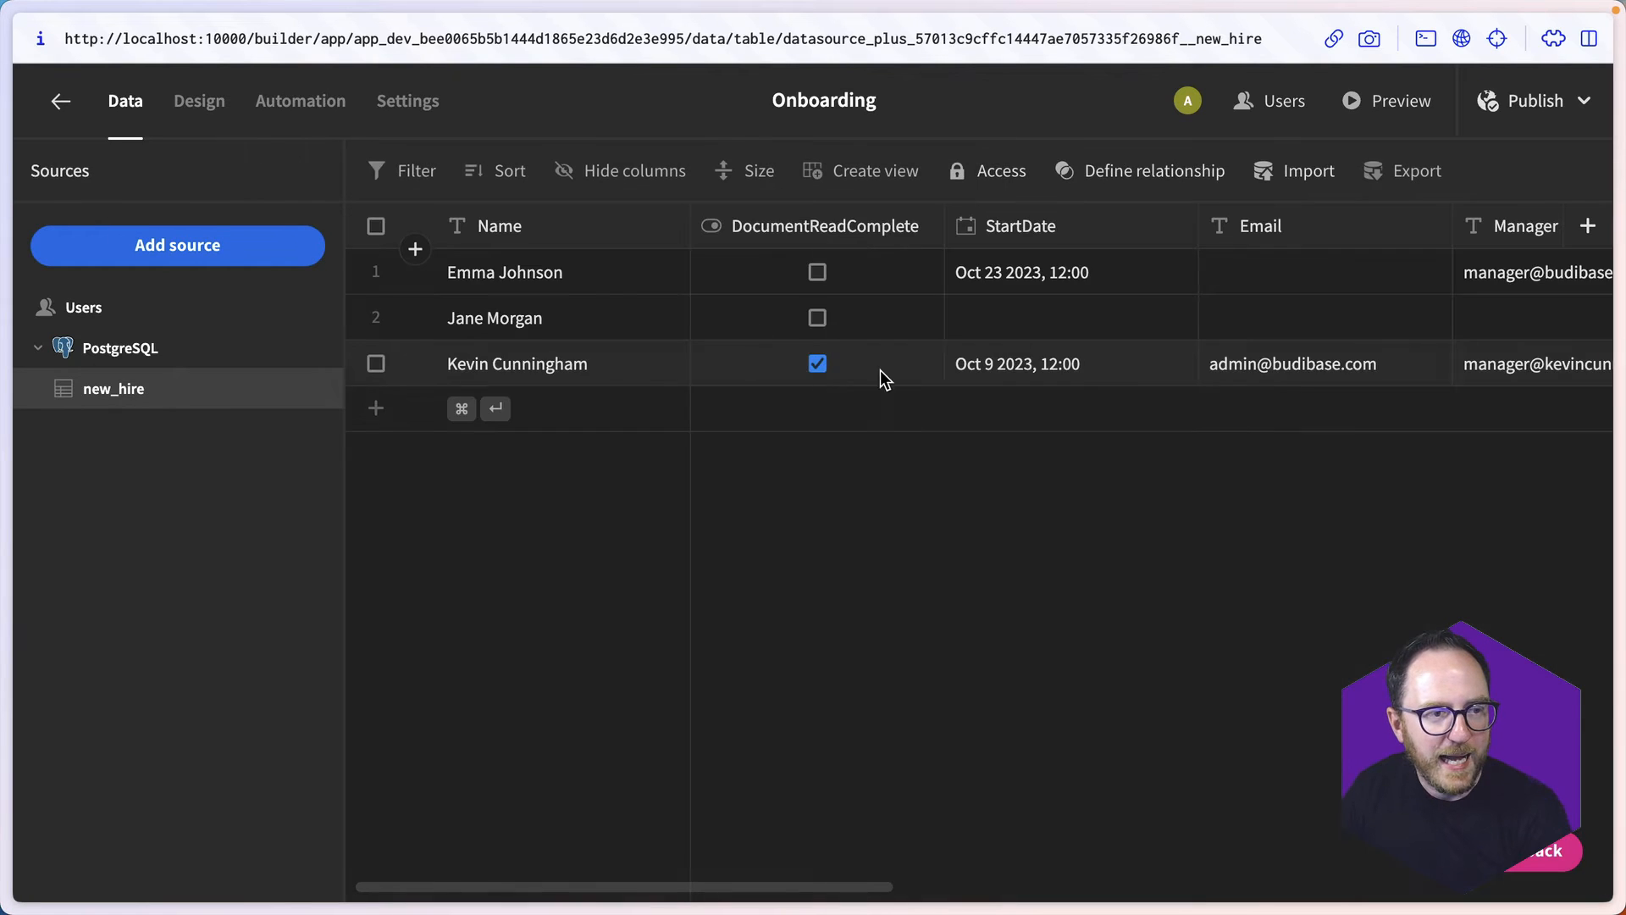
click(1100, 361)
click(1174, 364)
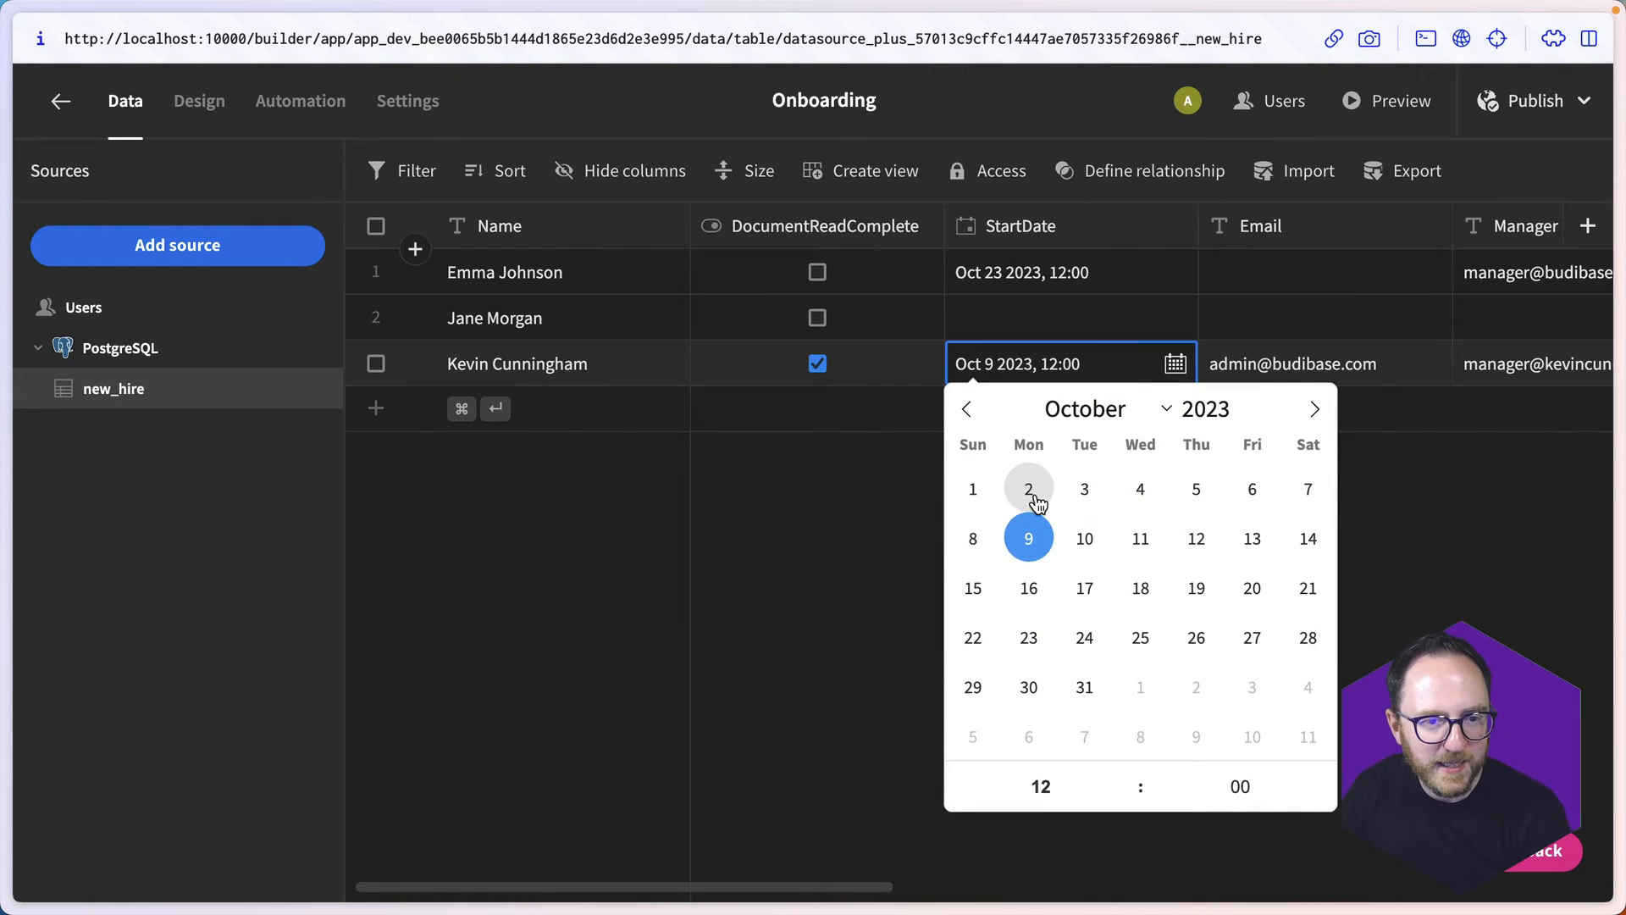
click(1028, 488)
click(1089, 275)
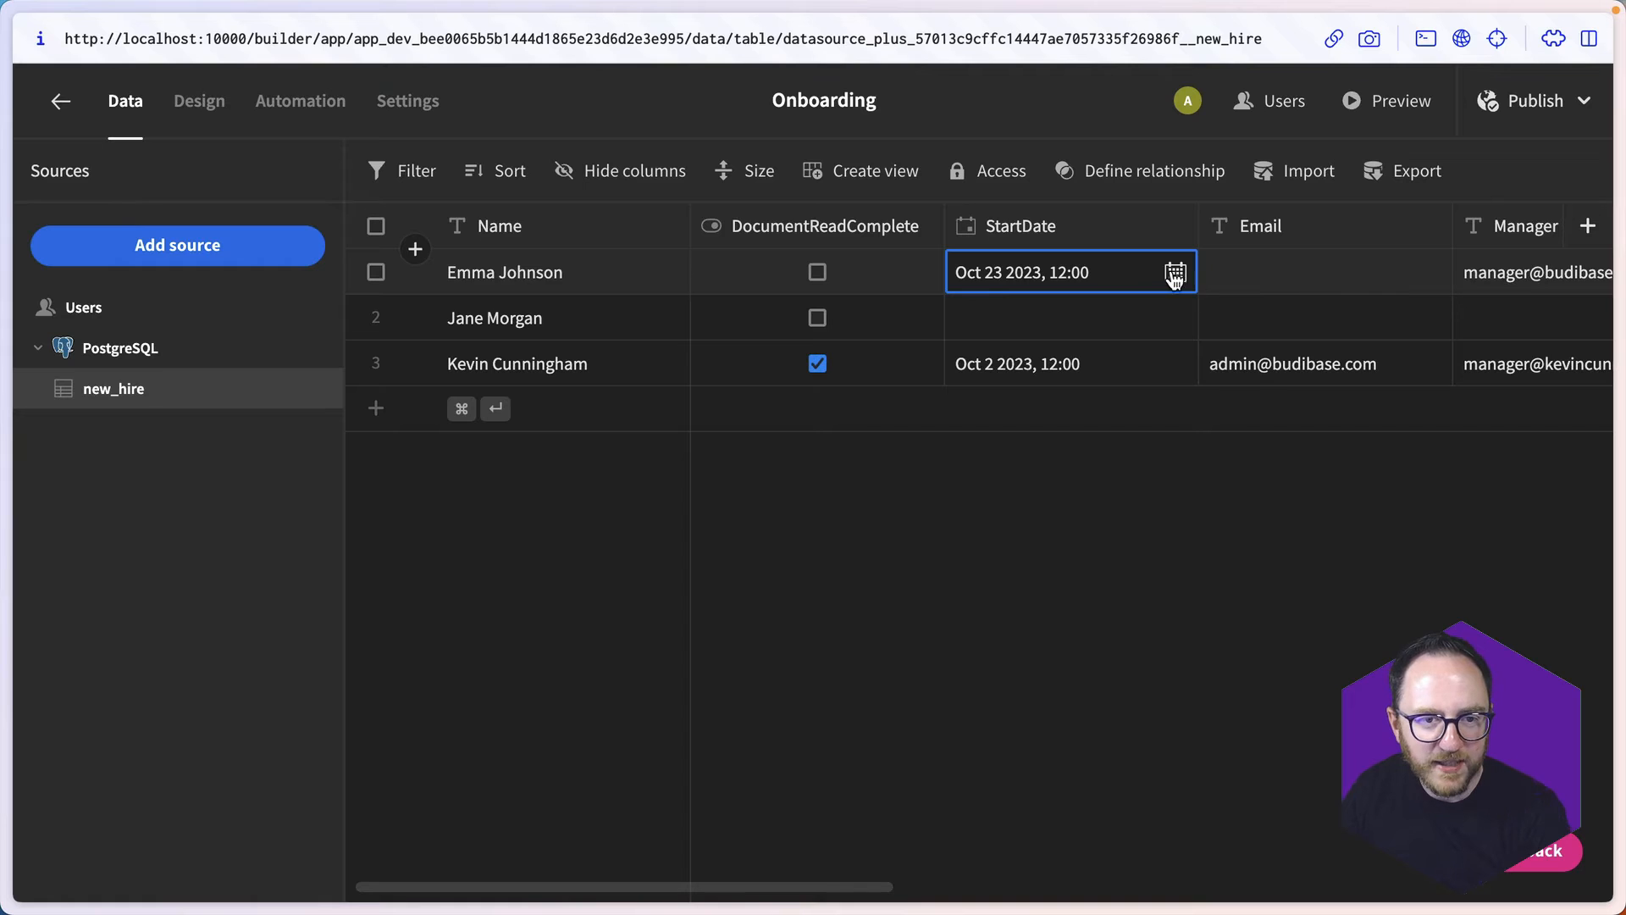
click(1175, 272)
click(1028, 398)
key(Escape)
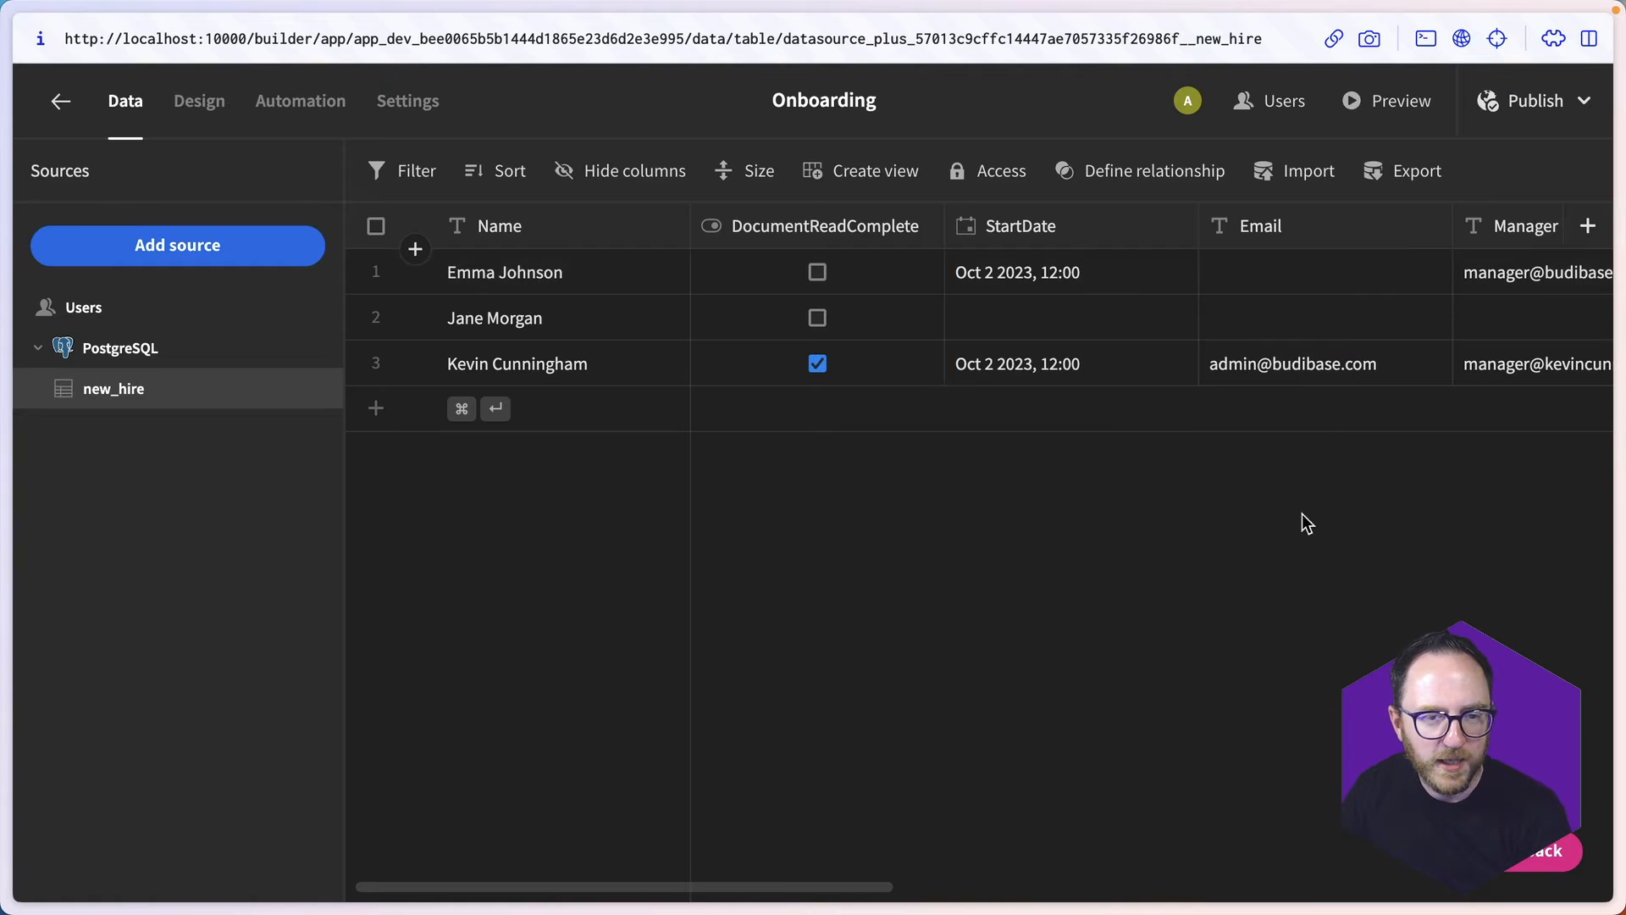
- Rerun the NewStartNextWeek test and examine the Query Rows output for the hires sharing the same start date
click(299, 129)
scroll(1006, 775, down, 5)
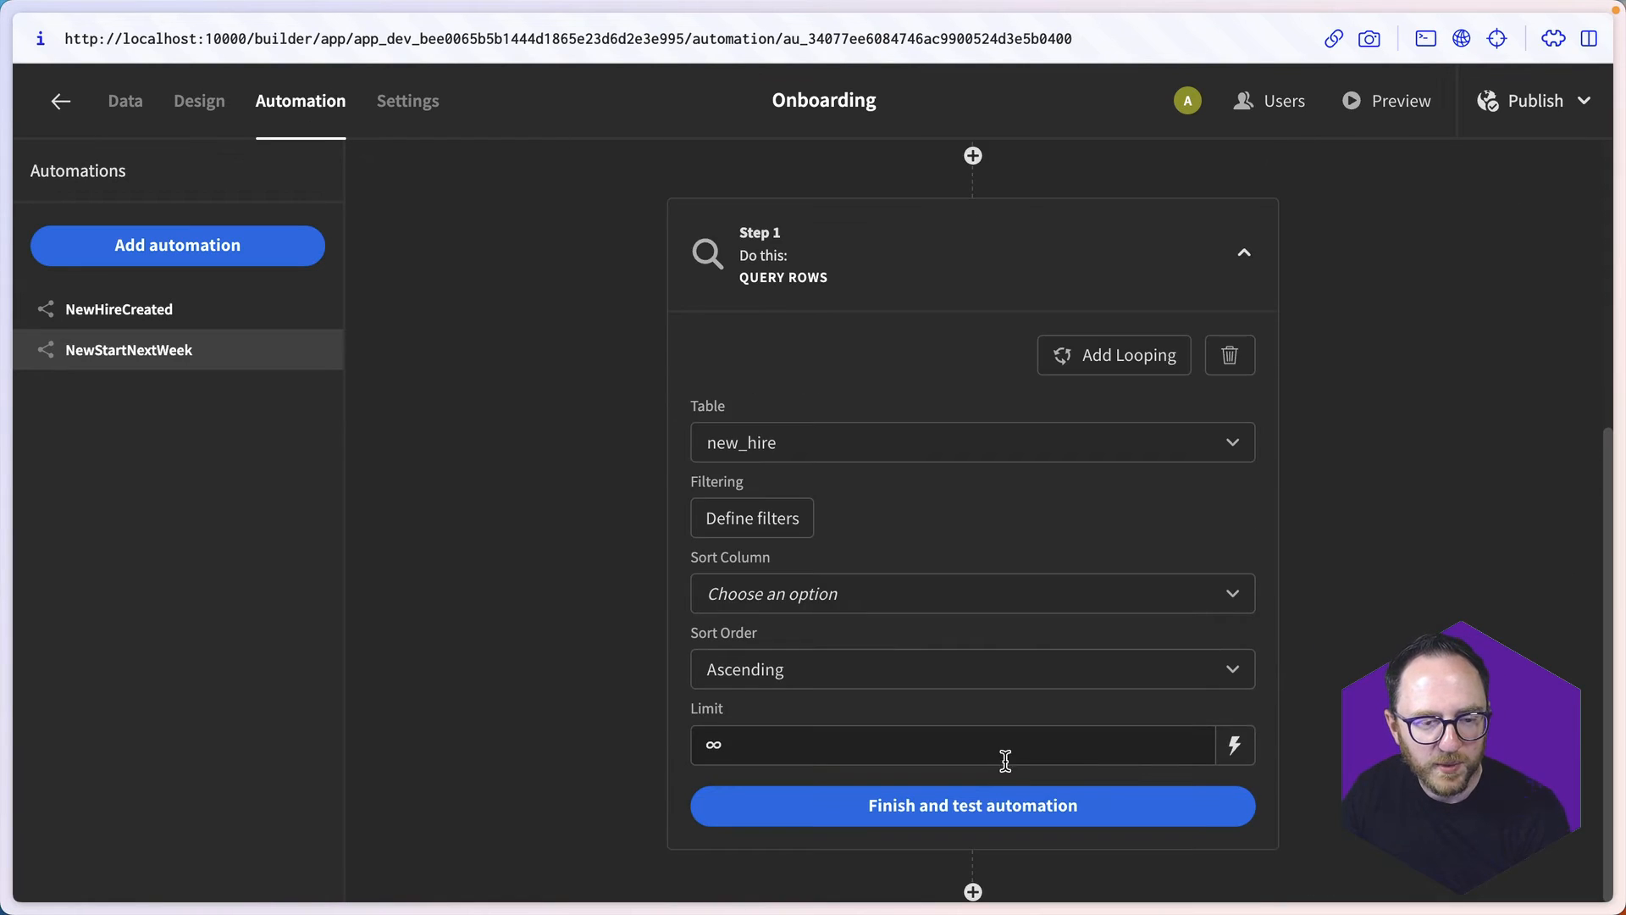
click(1018, 805)
click(973, 641)
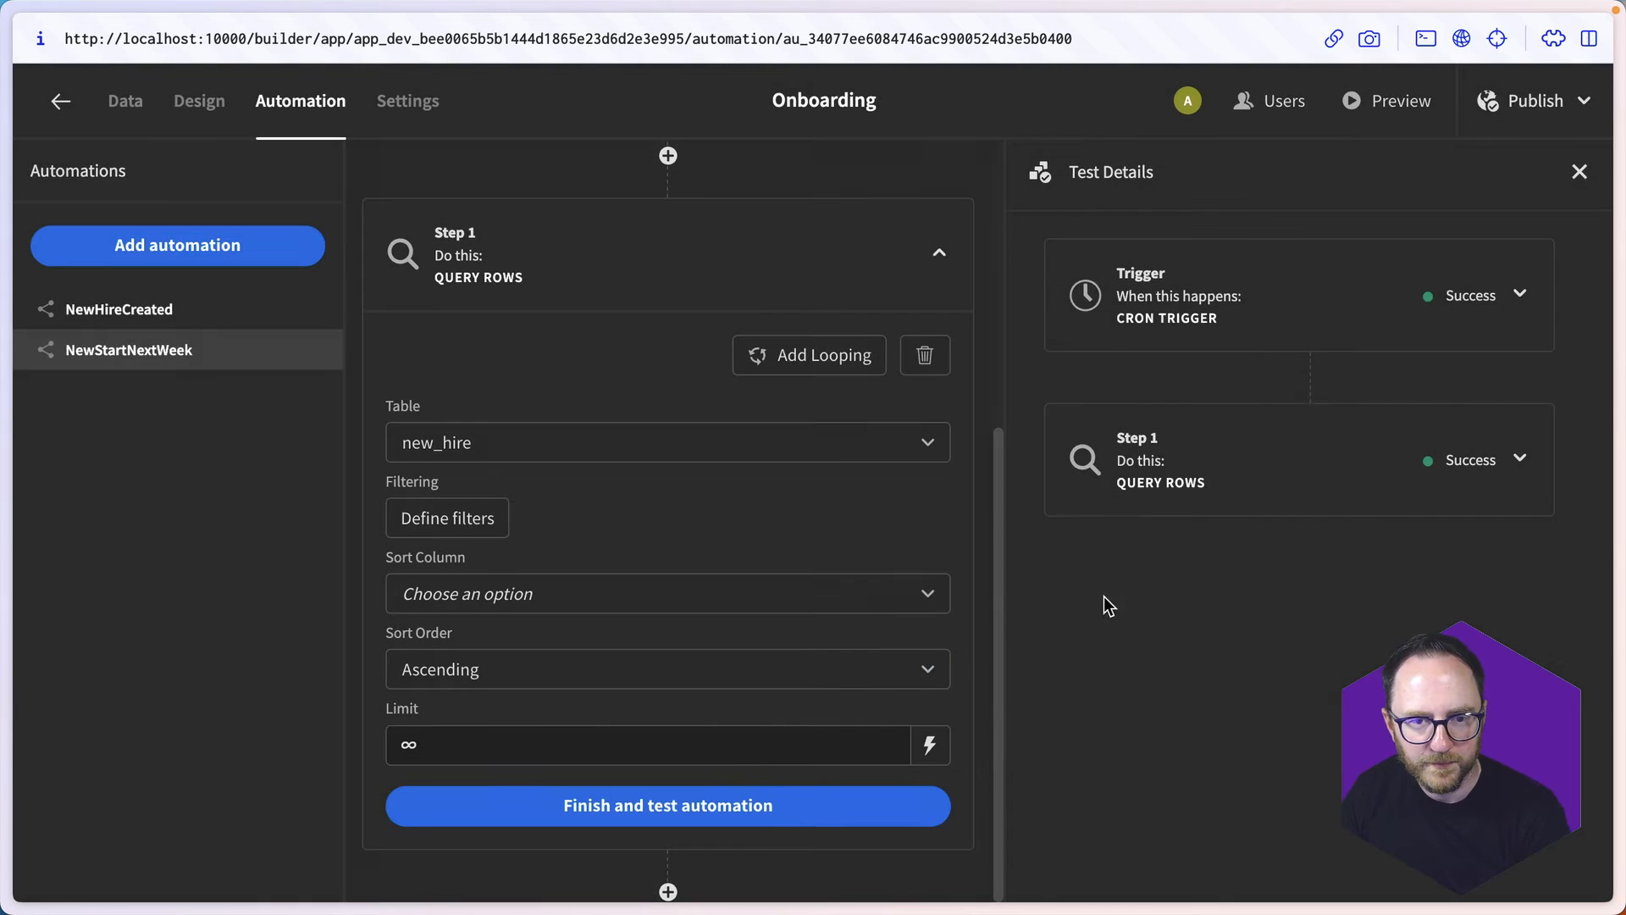
click(1519, 458)
click(1138, 550)
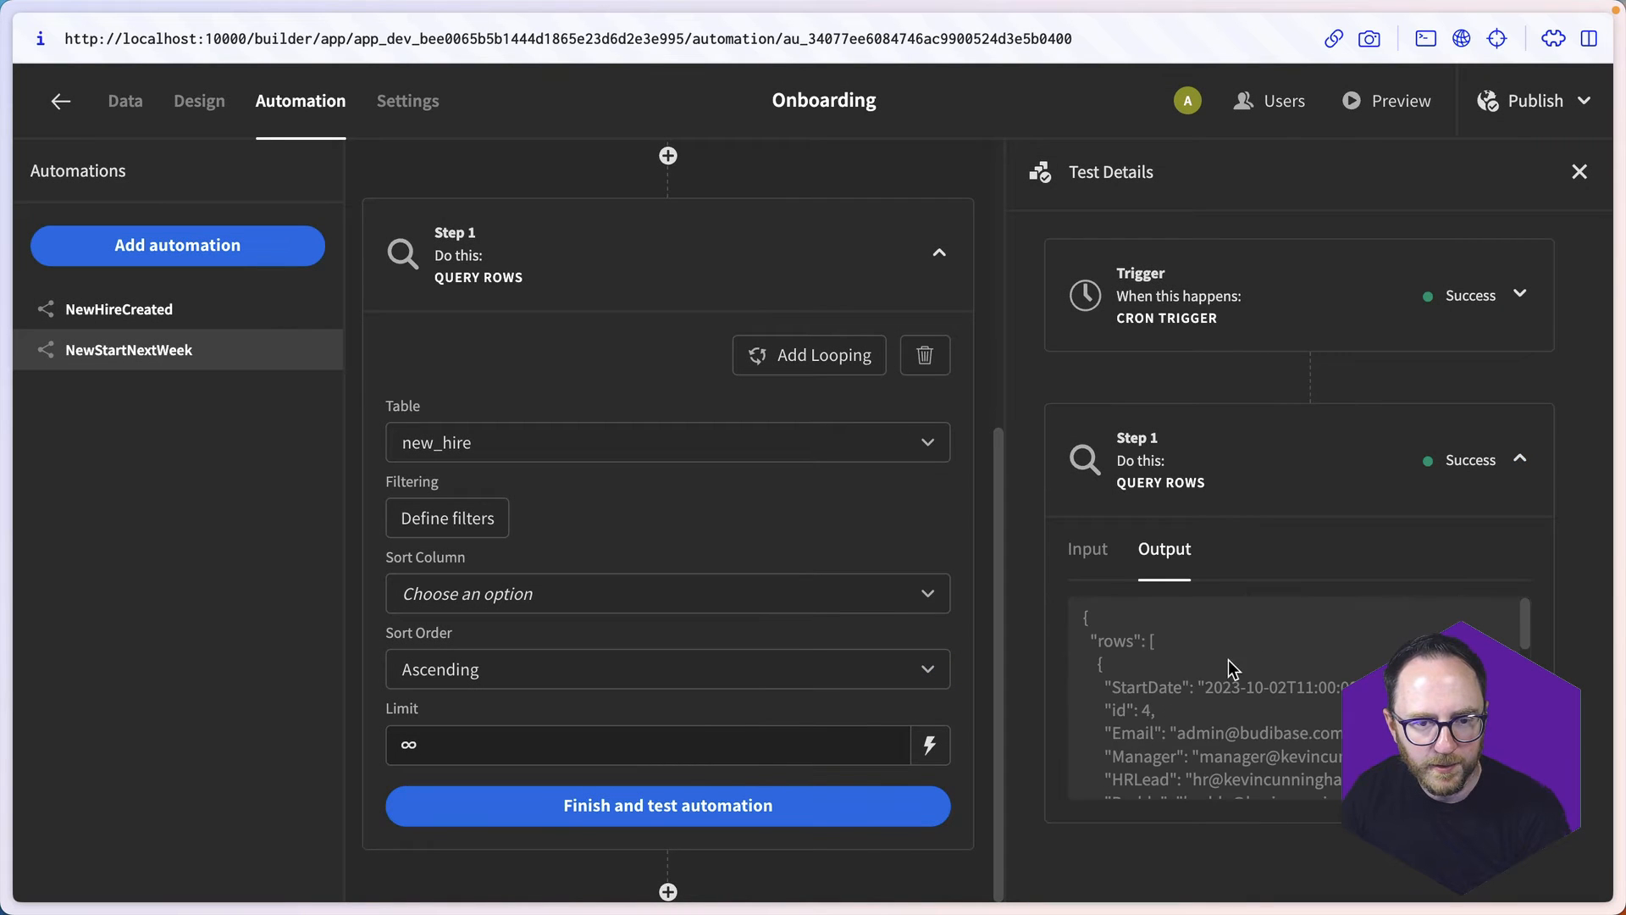
scroll(1219, 694, down, 5)
scroll(1208, 730, down, 5)
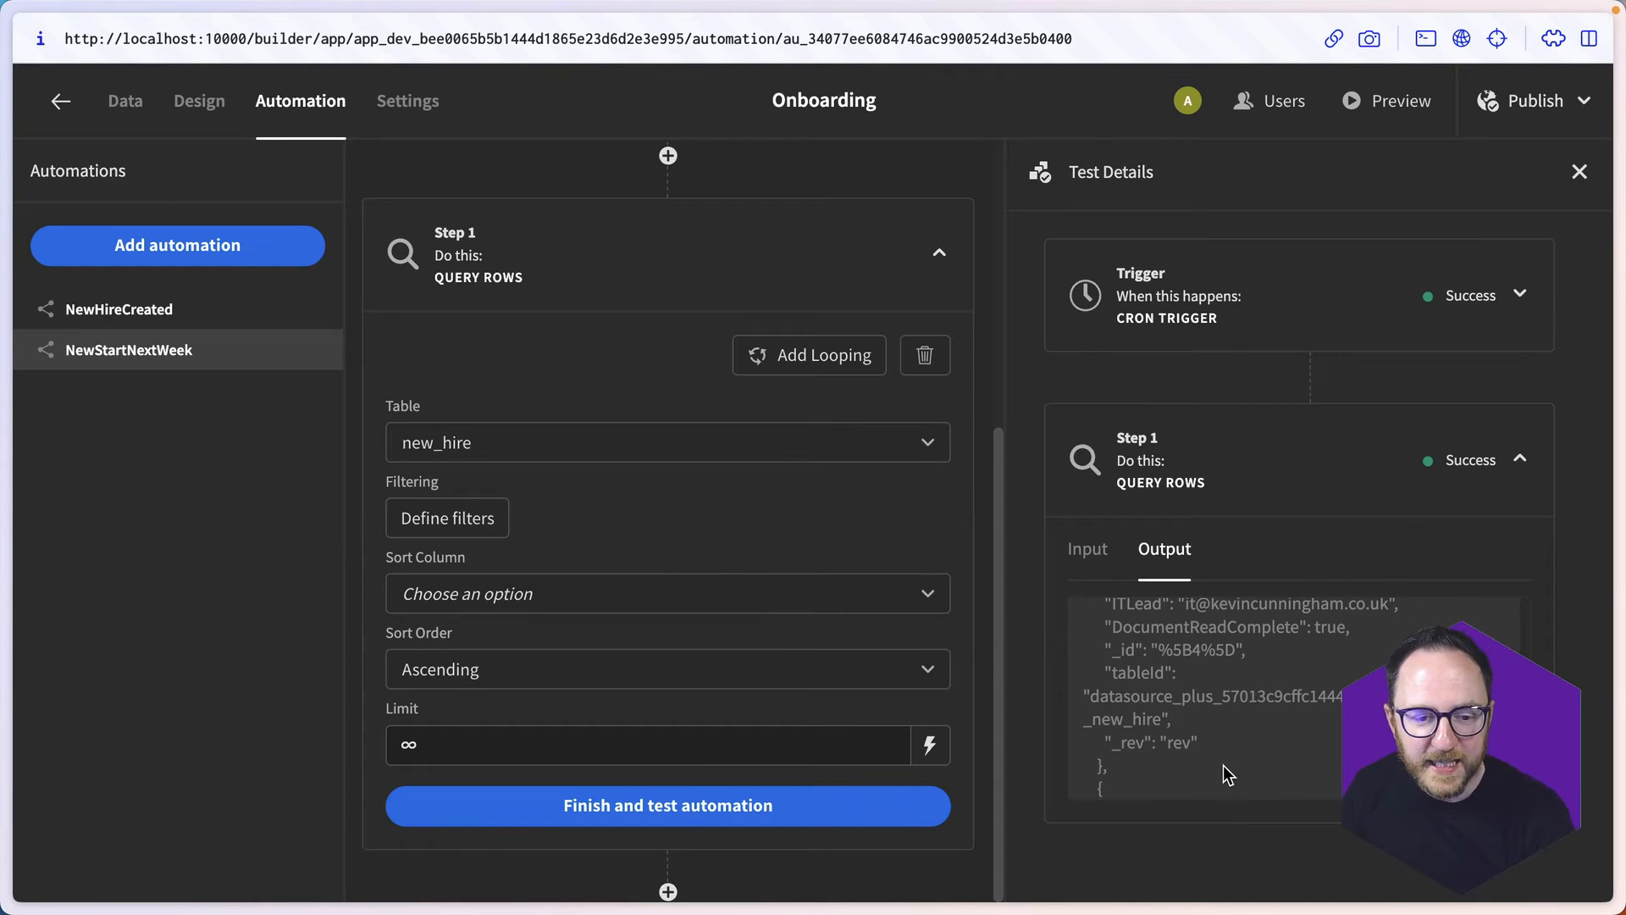
- Add a Send Email (SMTP) step after the Query Rows step in NewStartNextWeek
scroll(1223, 765, up, 10)
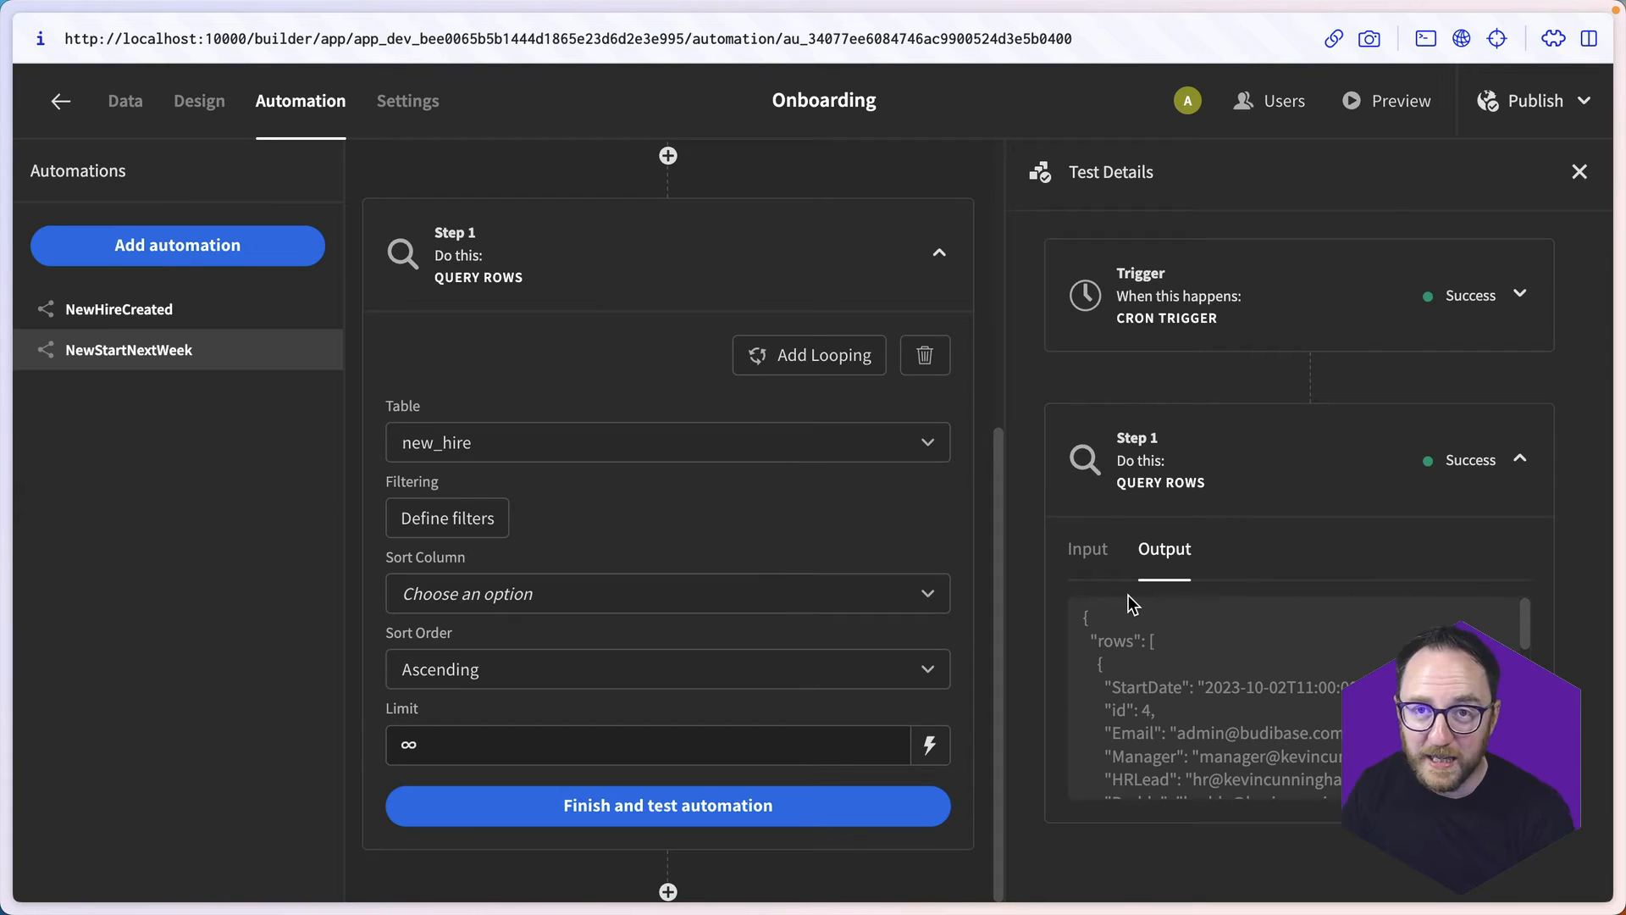
click(668, 892)
click(729, 633)
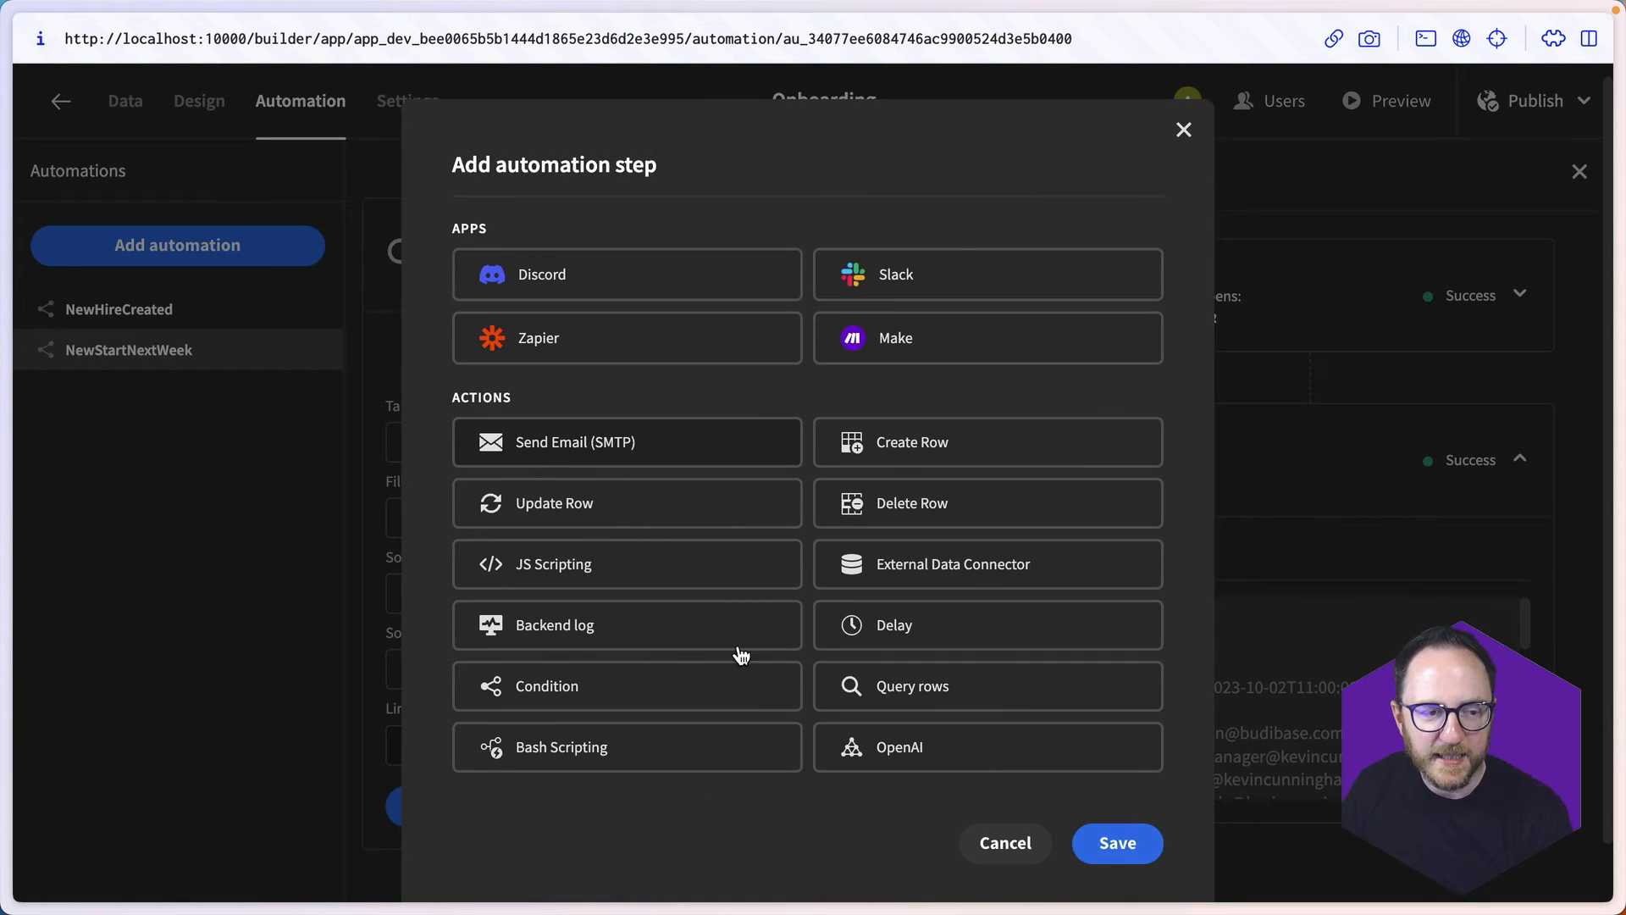
click(1116, 843)
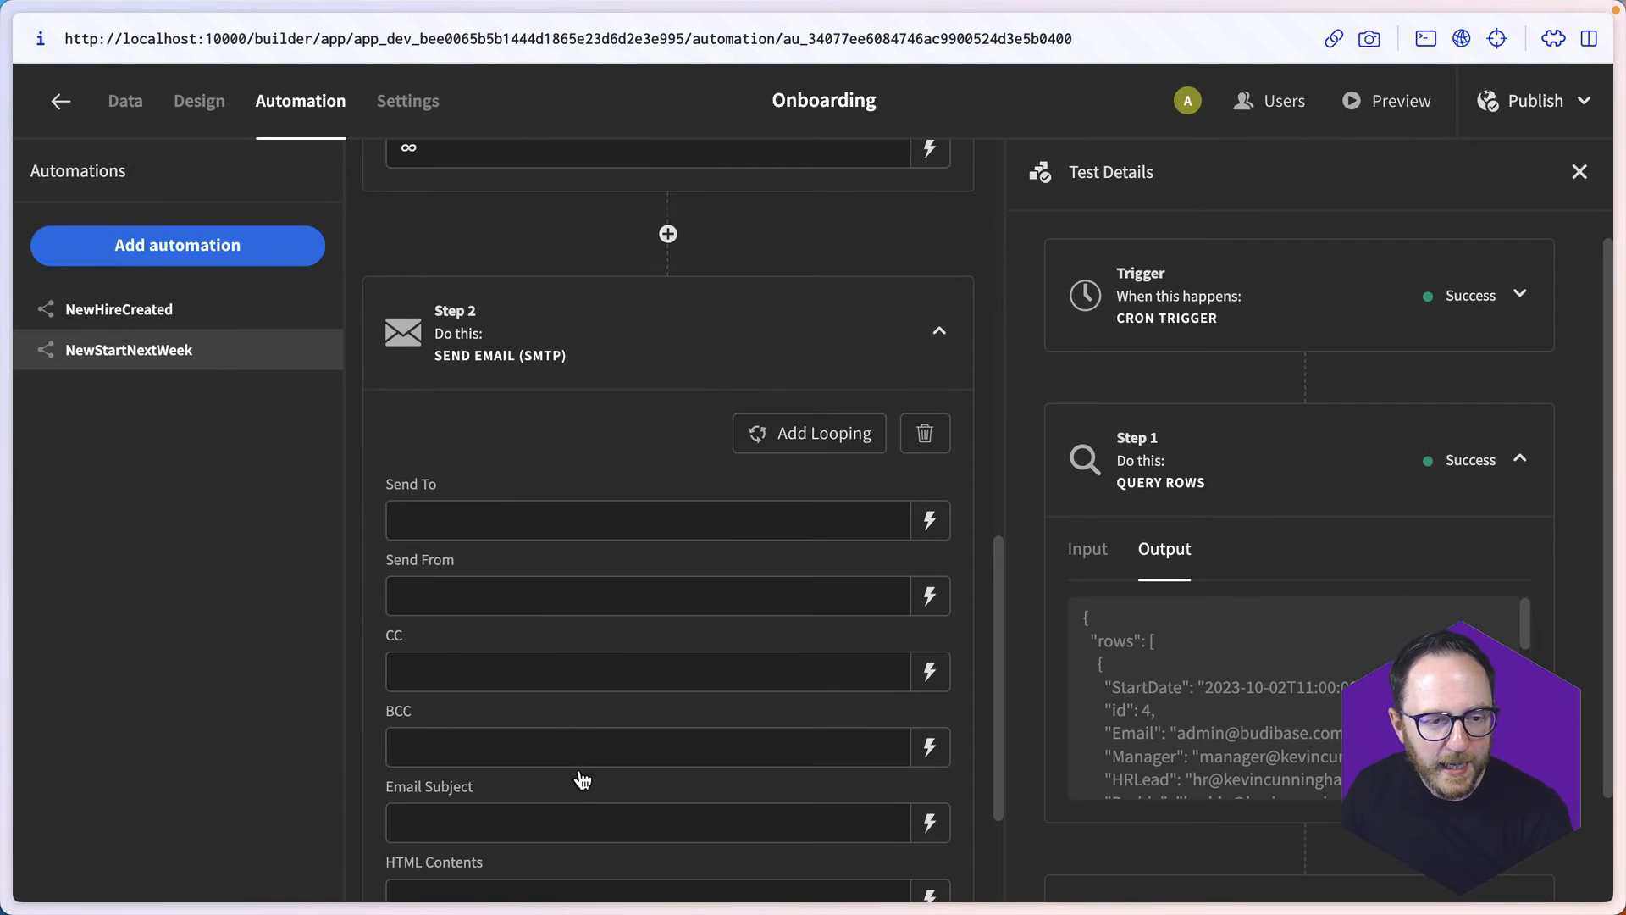
- Add looping to the Send Email step with input type Array, bound to the Step 1 rows output {{ steps.1.rows }}
click(769, 444)
click(599, 472)
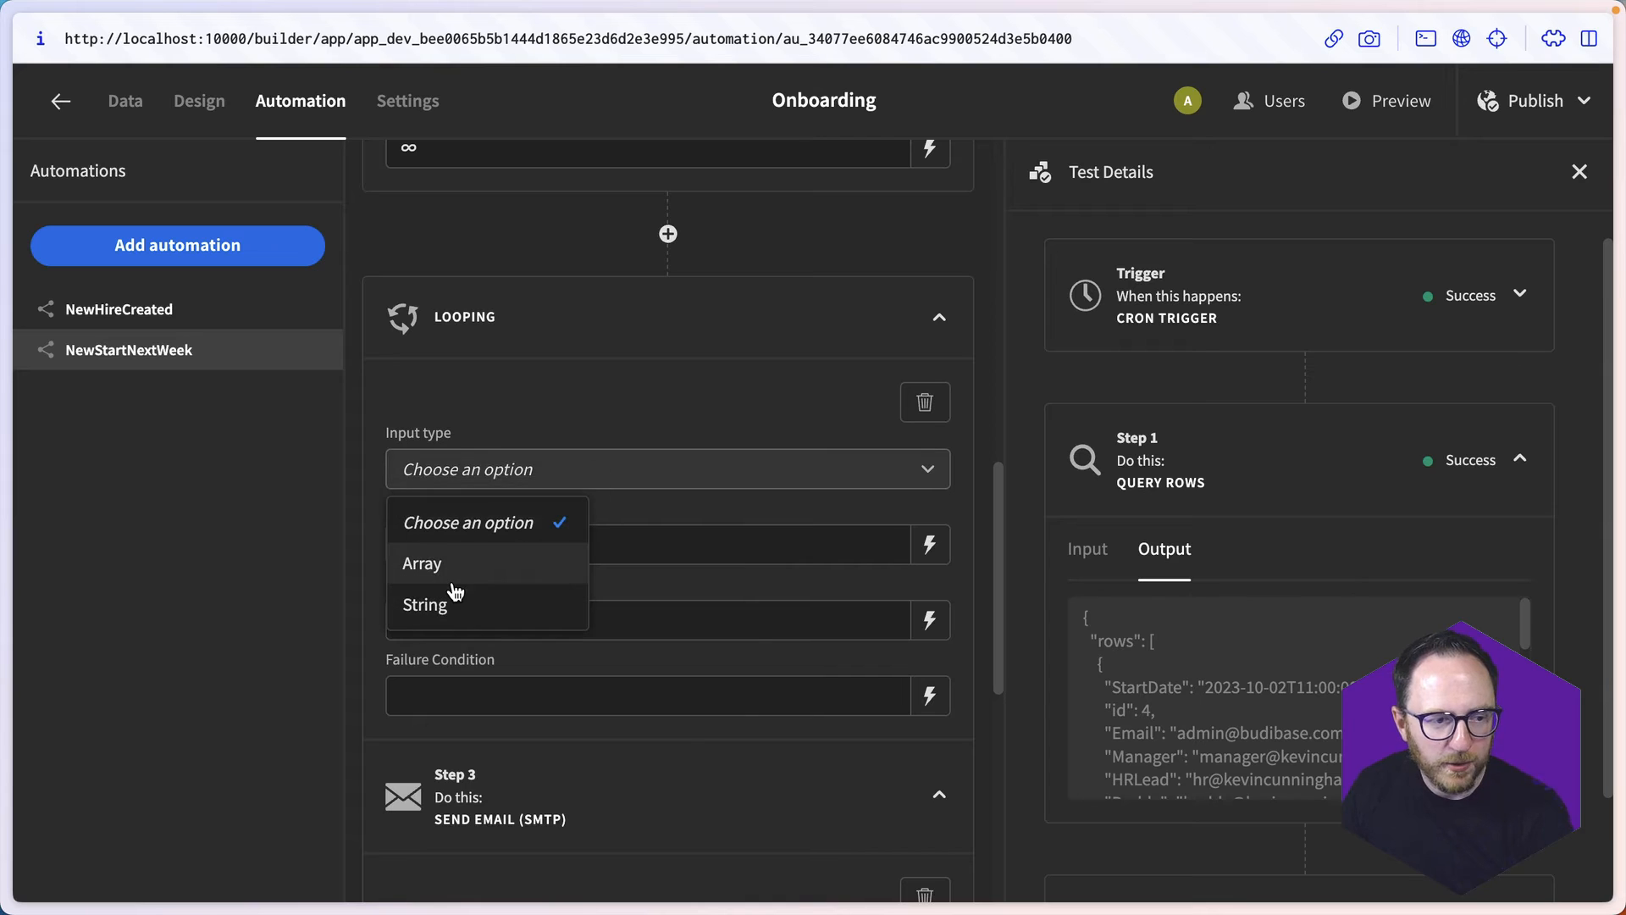
click(453, 578)
click(929, 545)
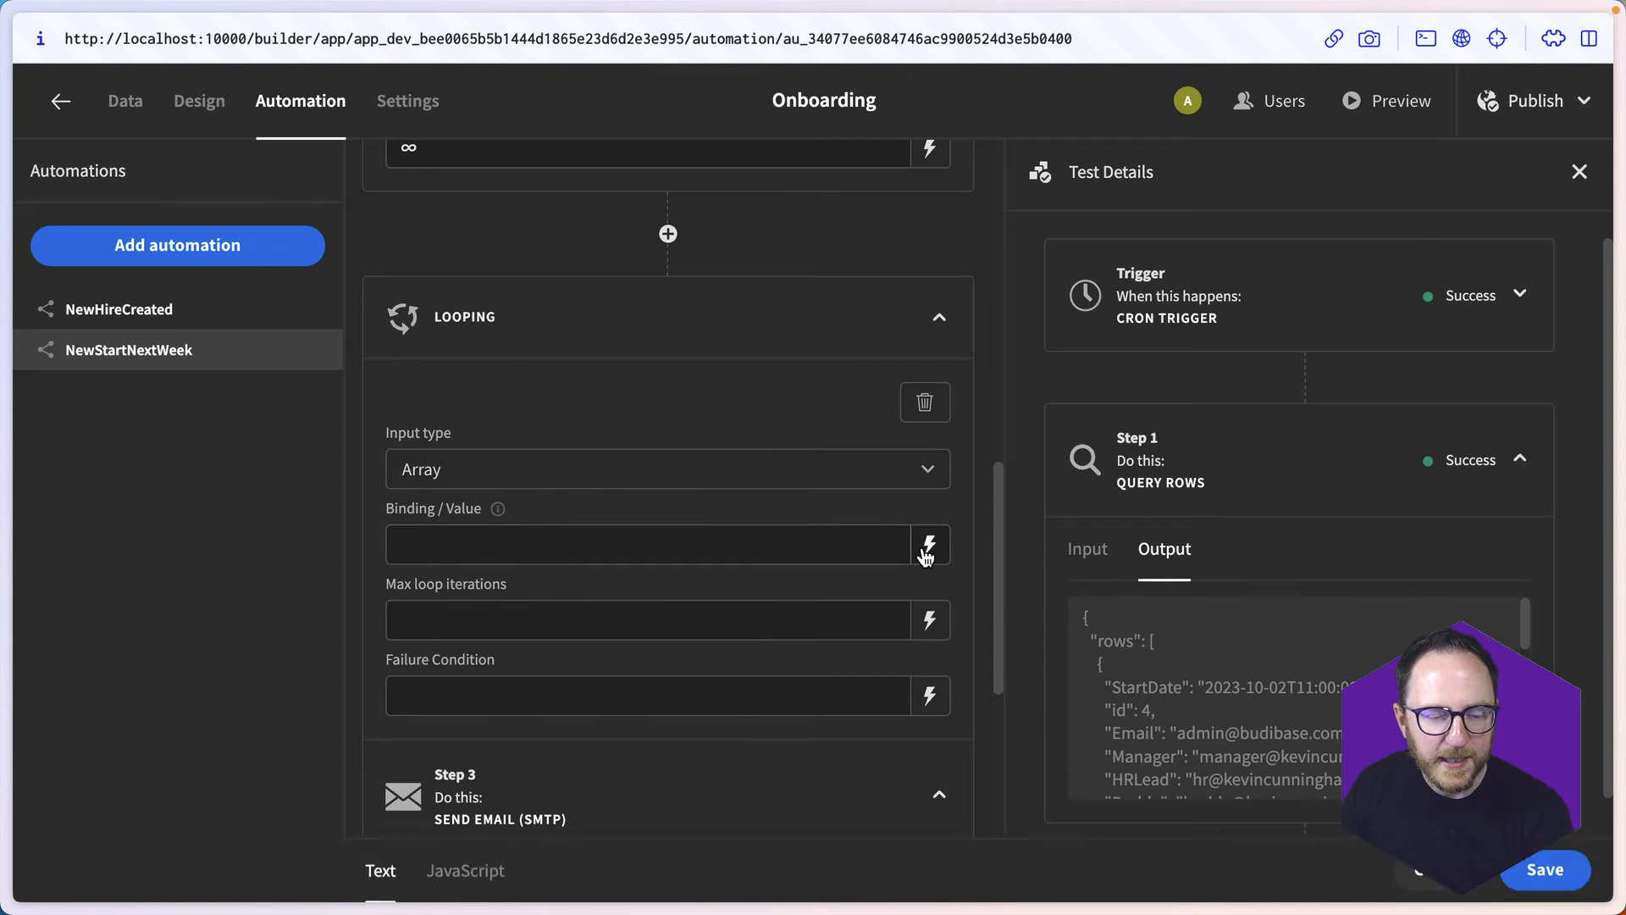
click(1309, 716)
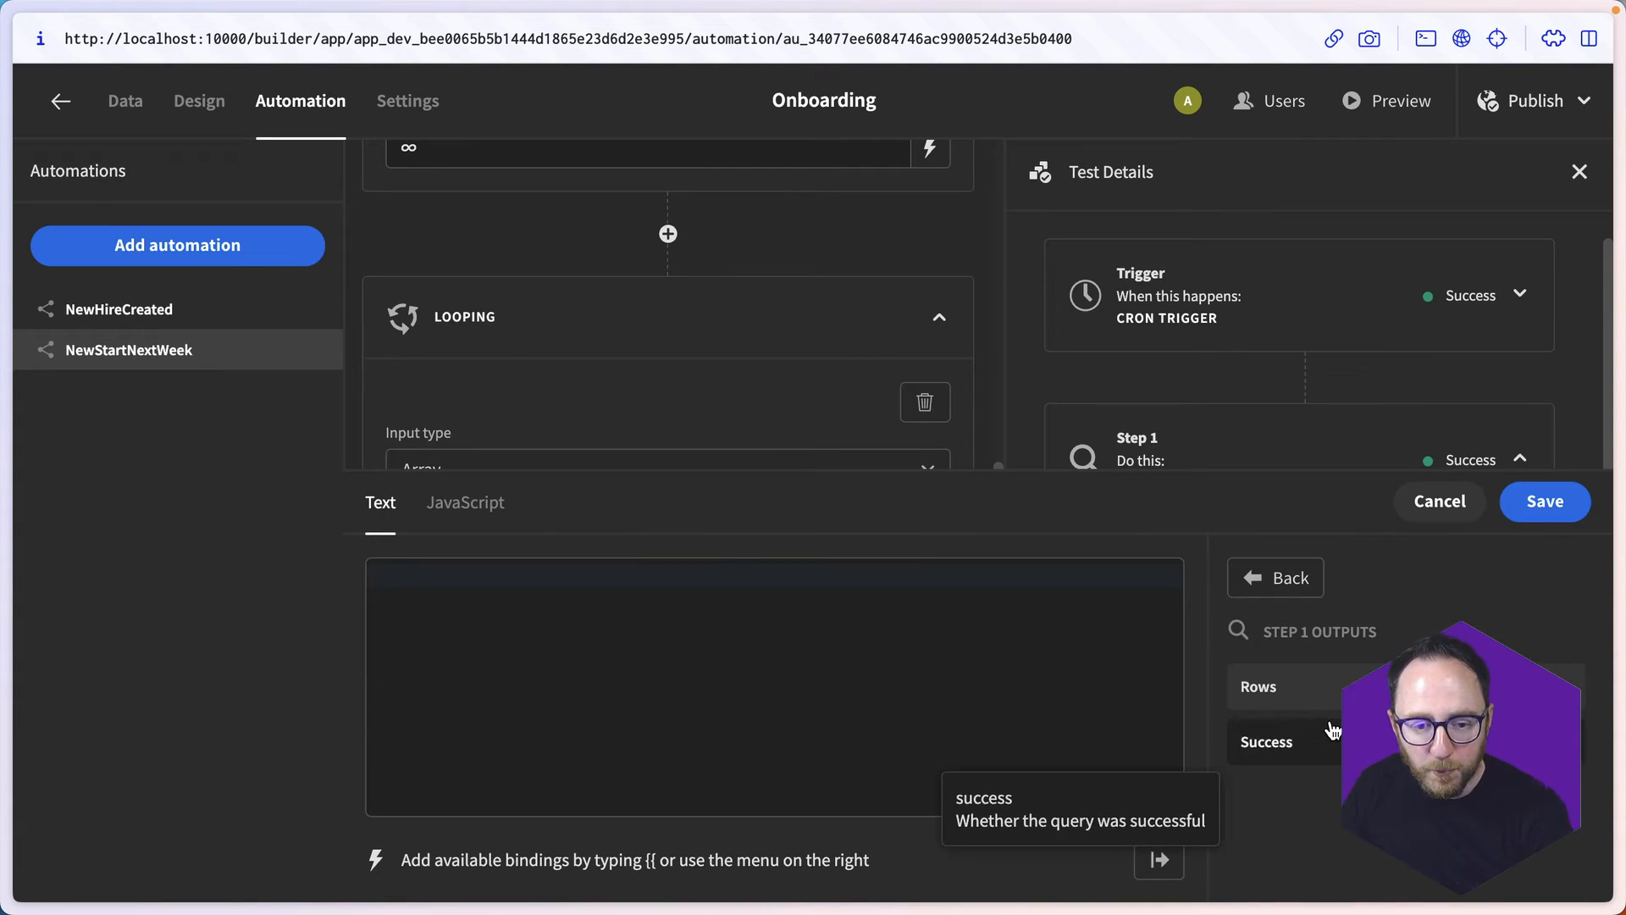
click(1304, 686)
click(1545, 500)
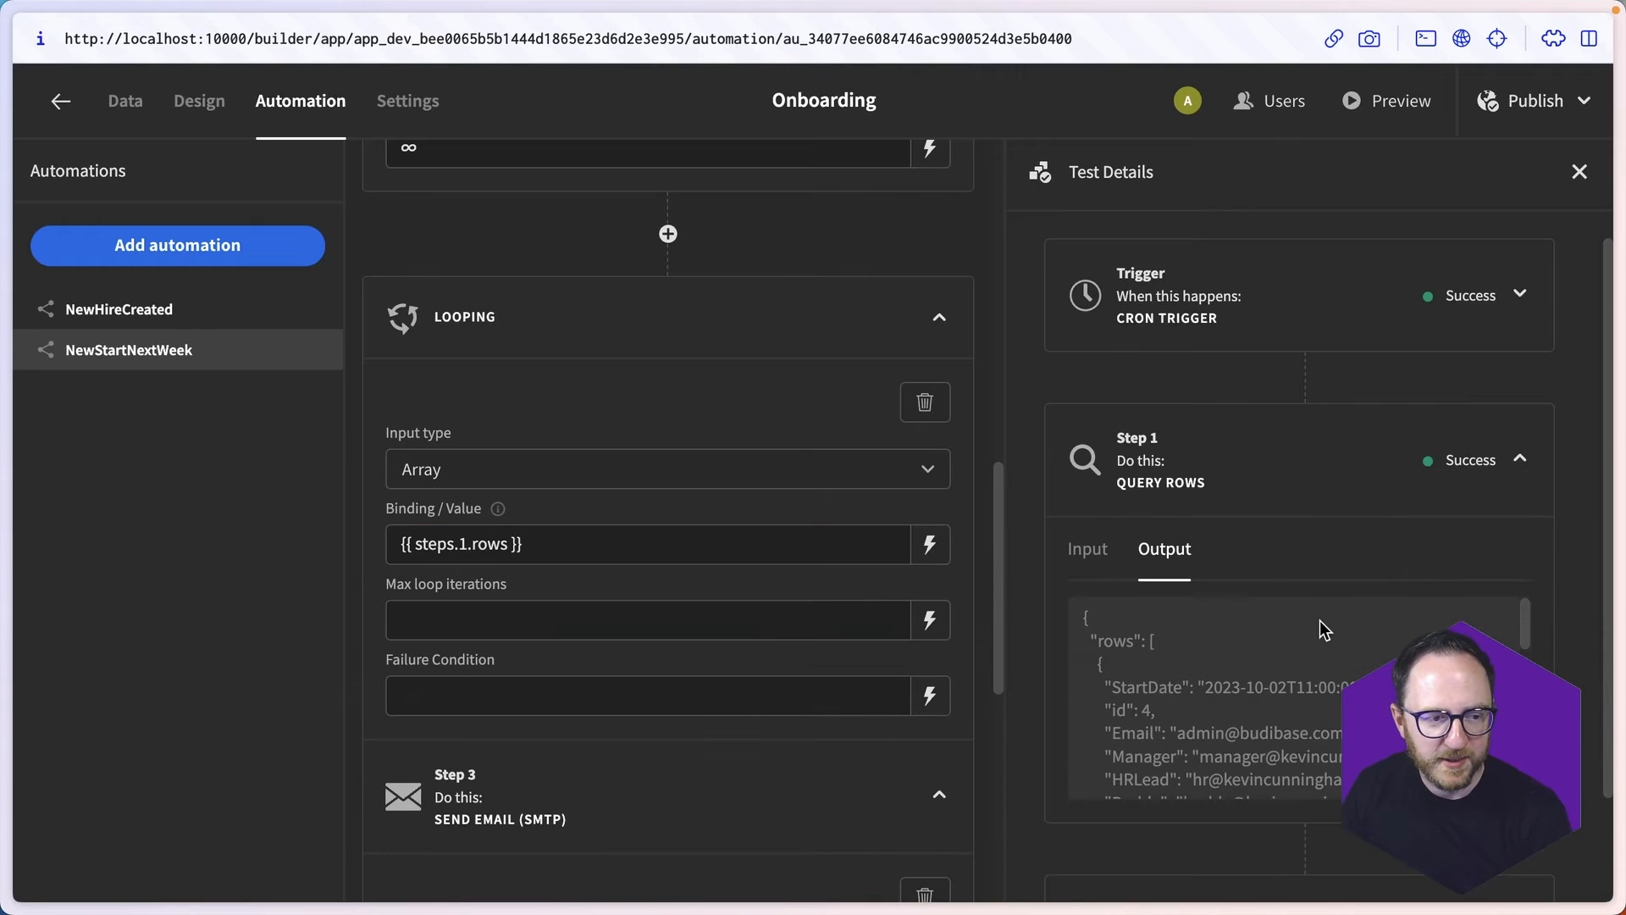
- Start the email's Send To binding with {{ loop.currentItem.Manager }}, followed by a comma
scroll(660, 780, down, 5)
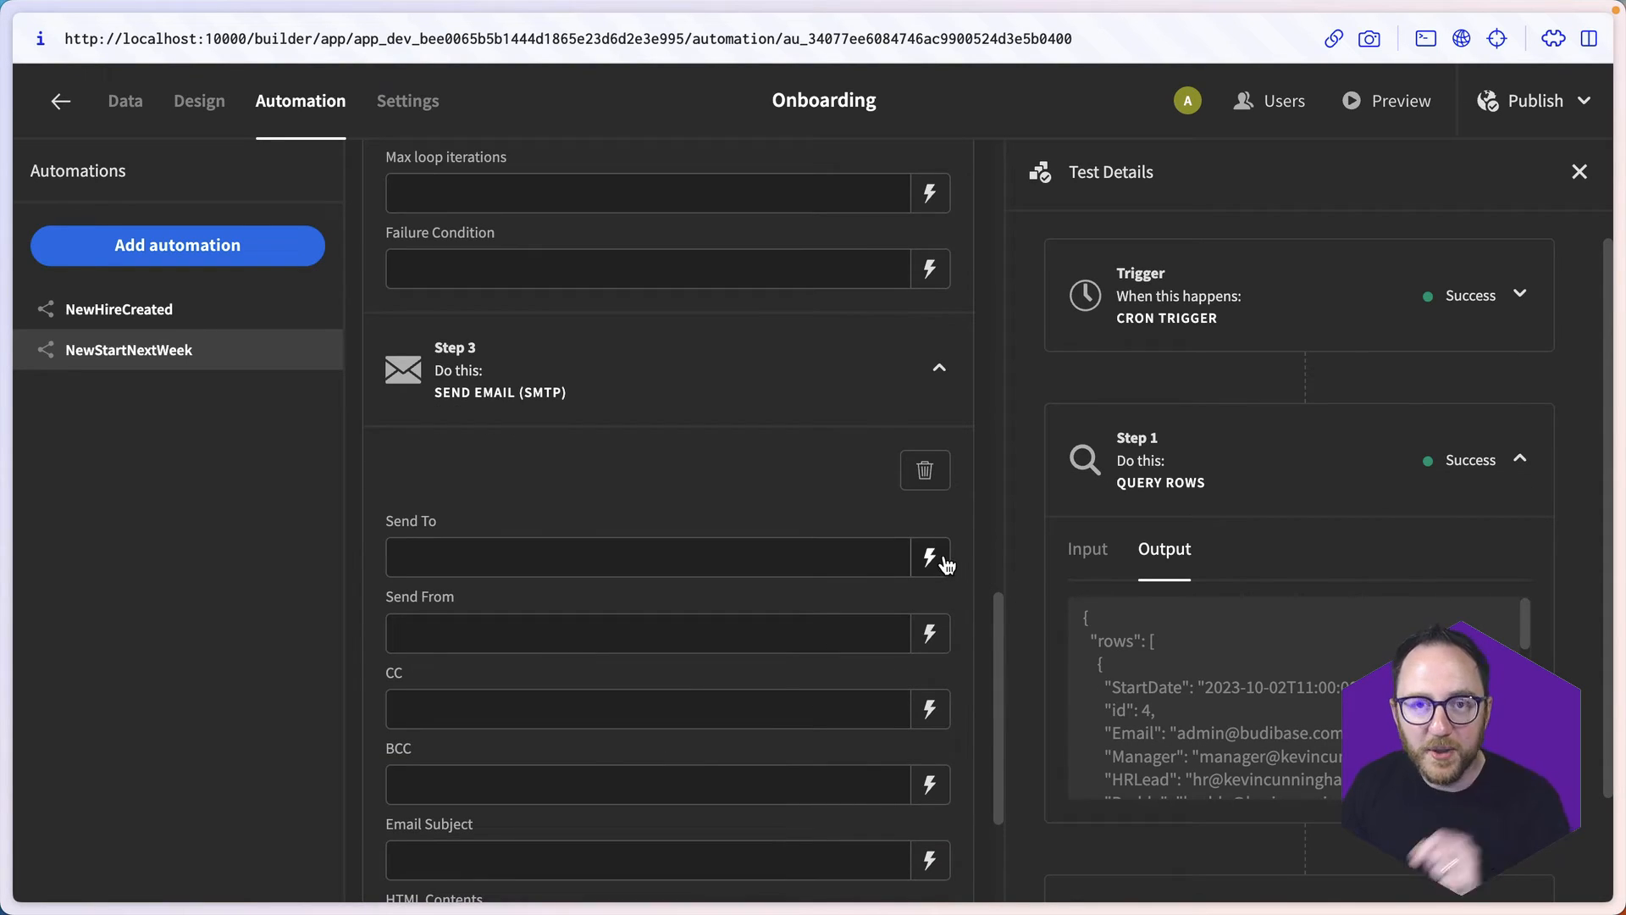
click(929, 557)
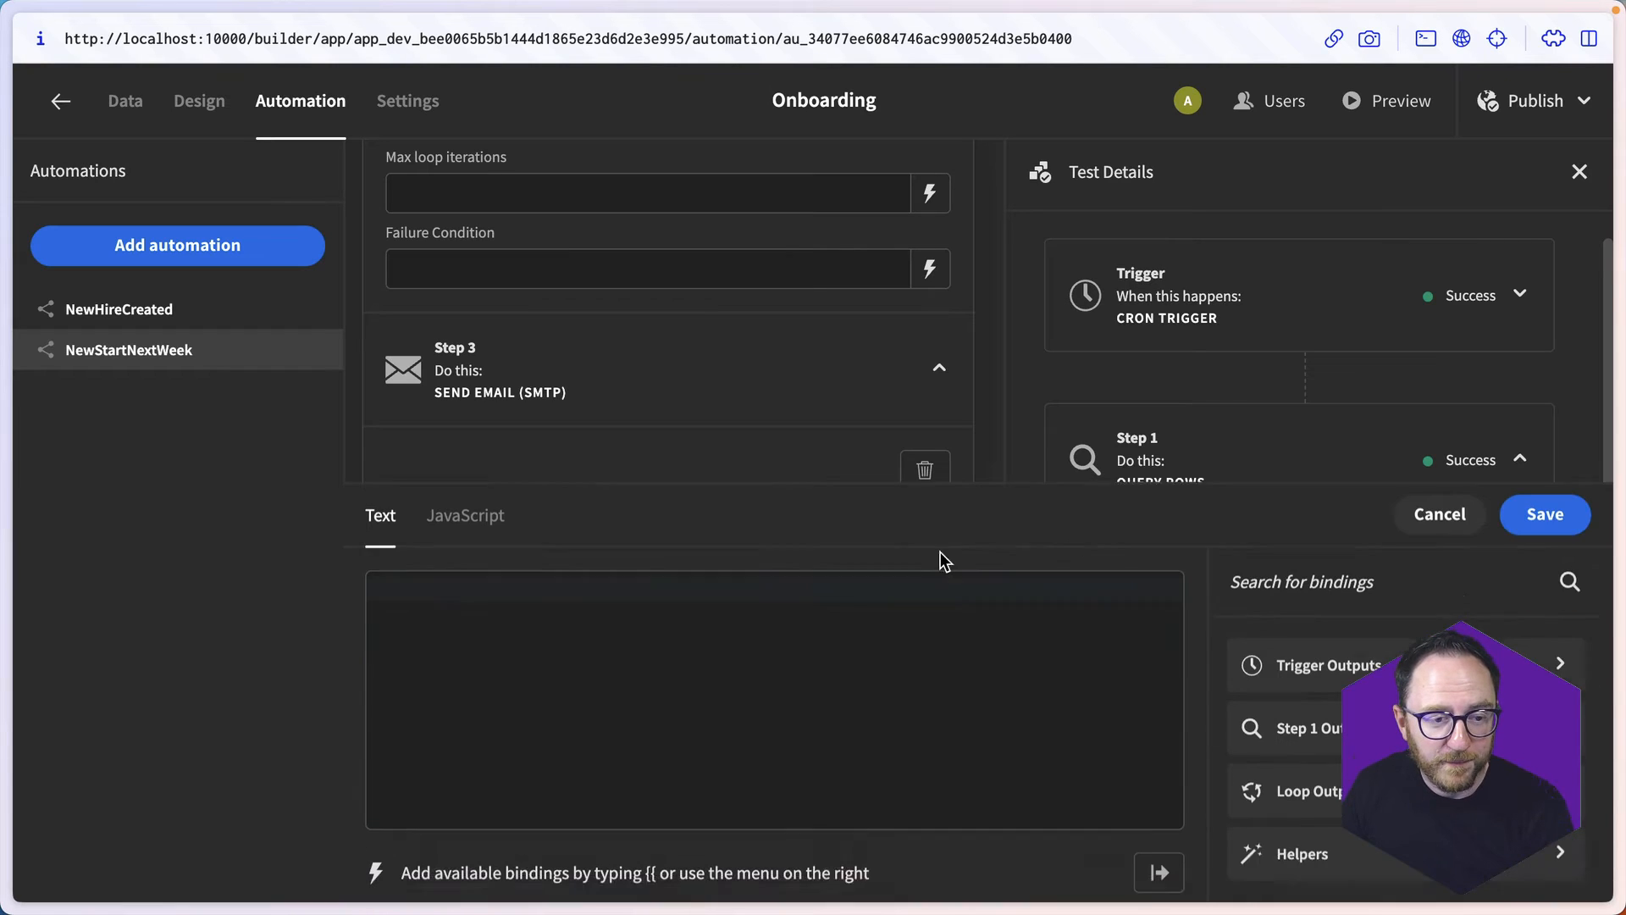
click(790, 592)
text({{cu)
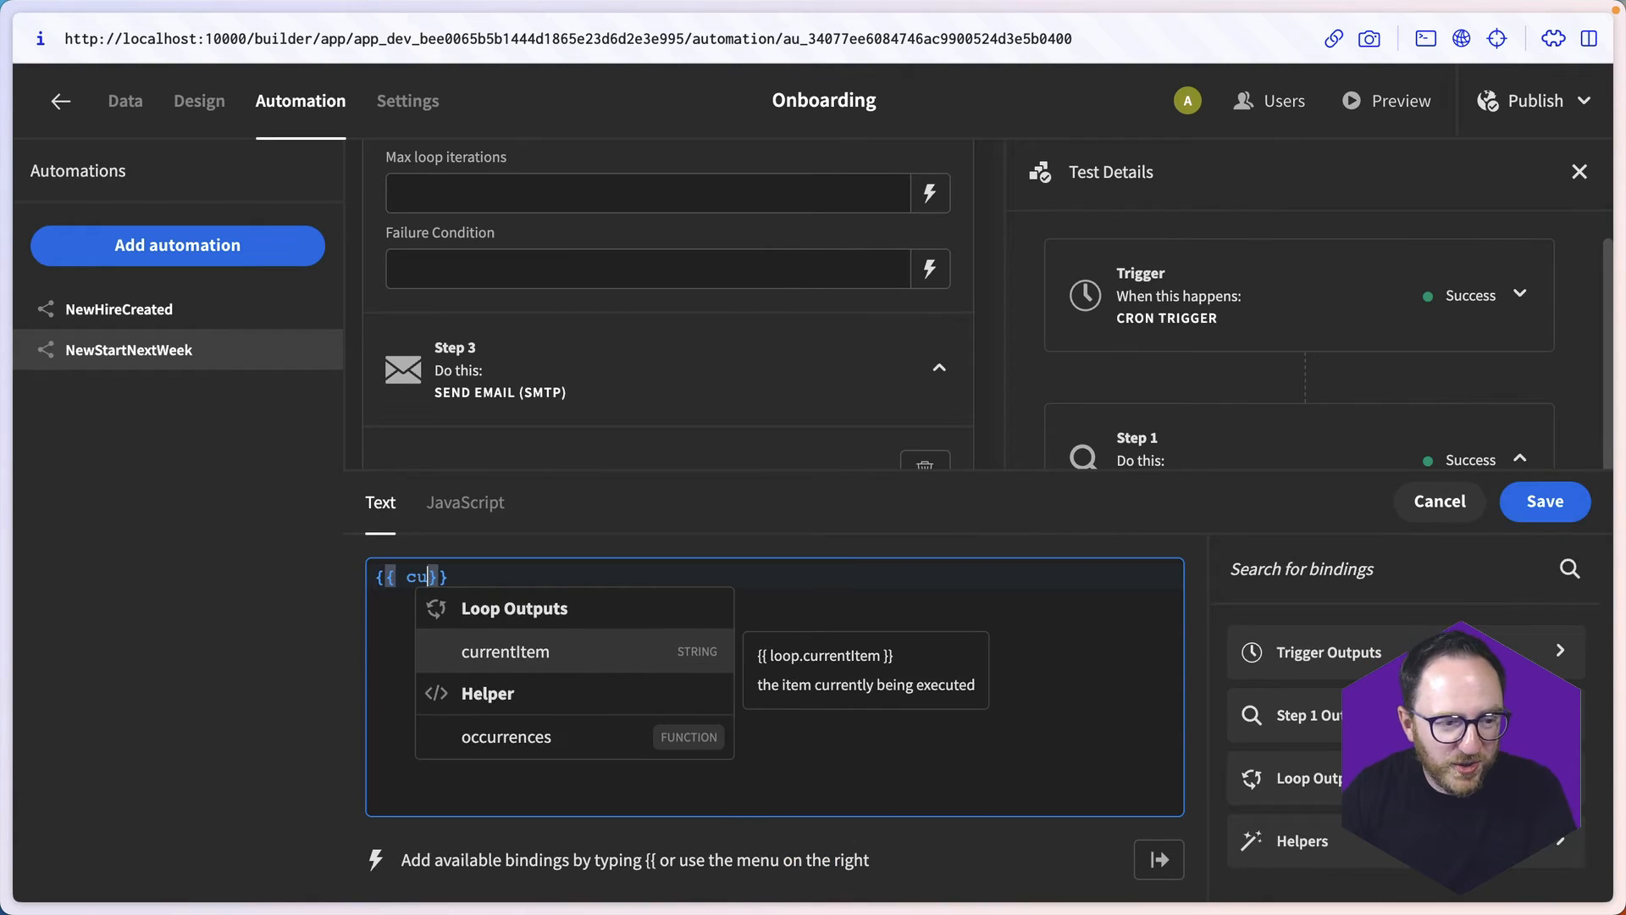
key(Return)
key(Left)
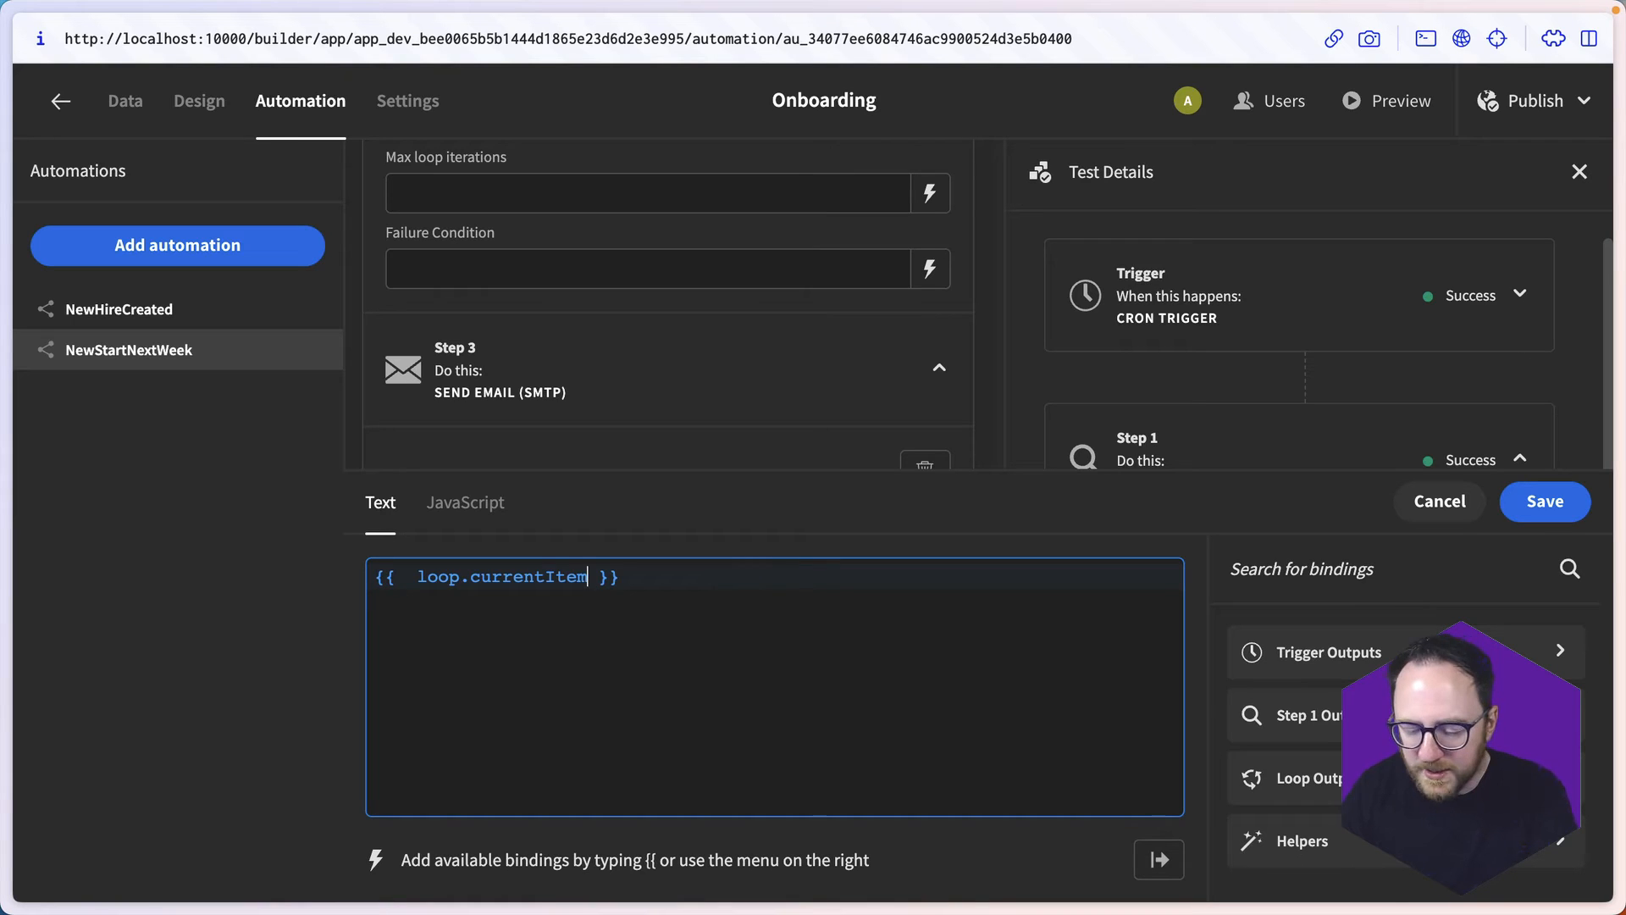
text(.Manager)
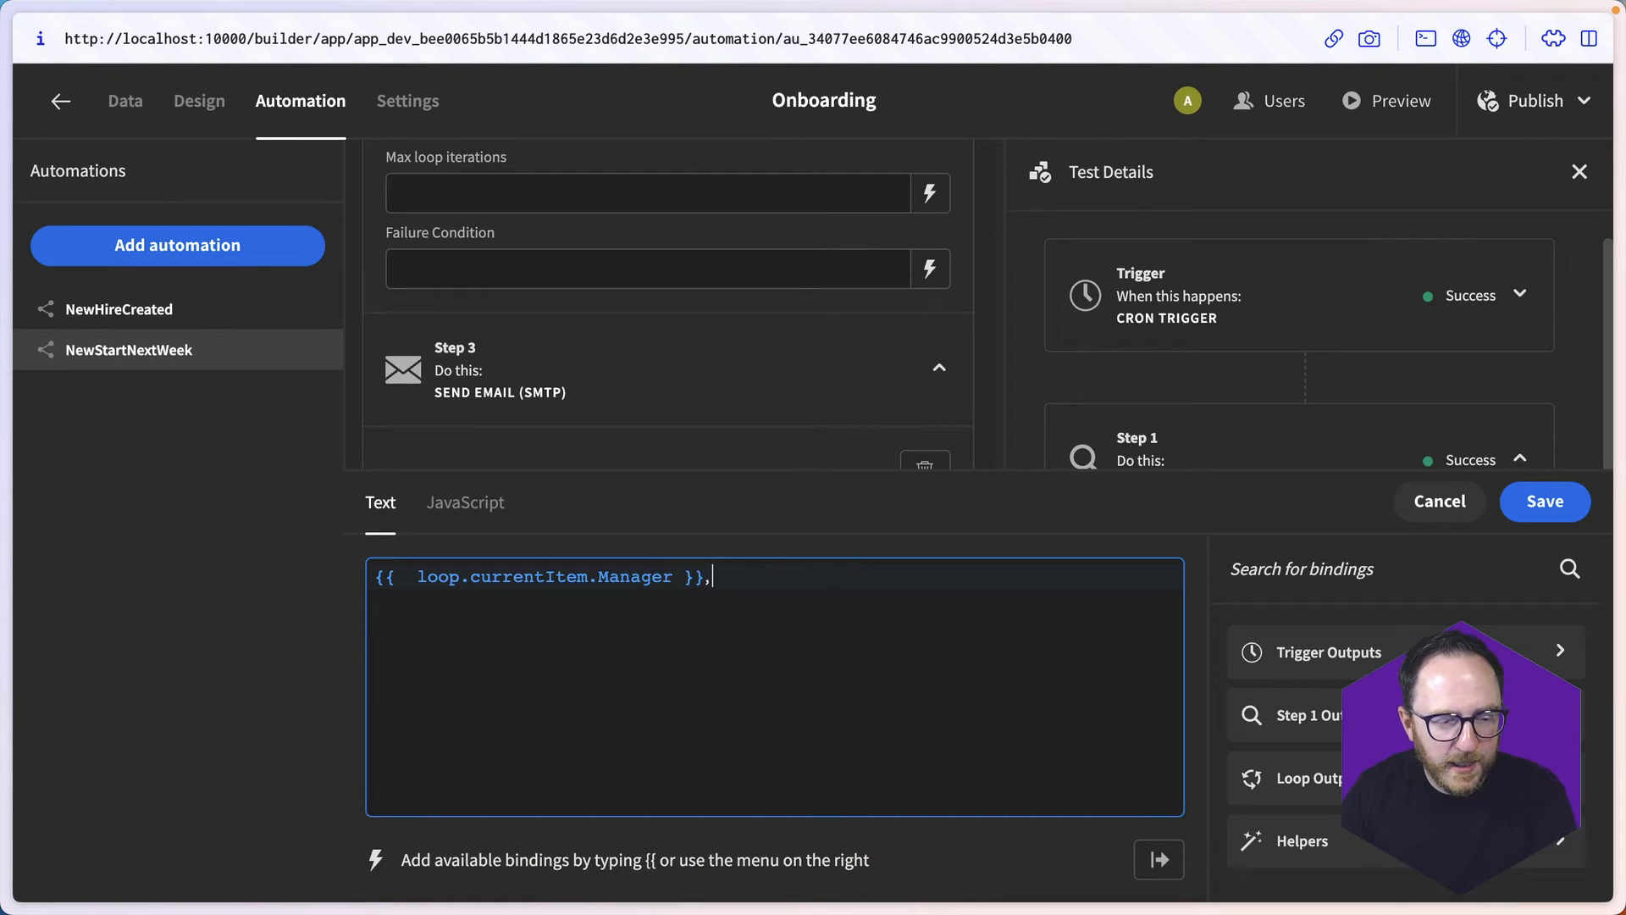
- Duplicate the Manager binding in Send To and change the copy to {{ loop.currentItem.ITLead }}
drag(711, 576, 380, 582)
key(ctrl+c)
click(871, 608)
key(ctrl+v)
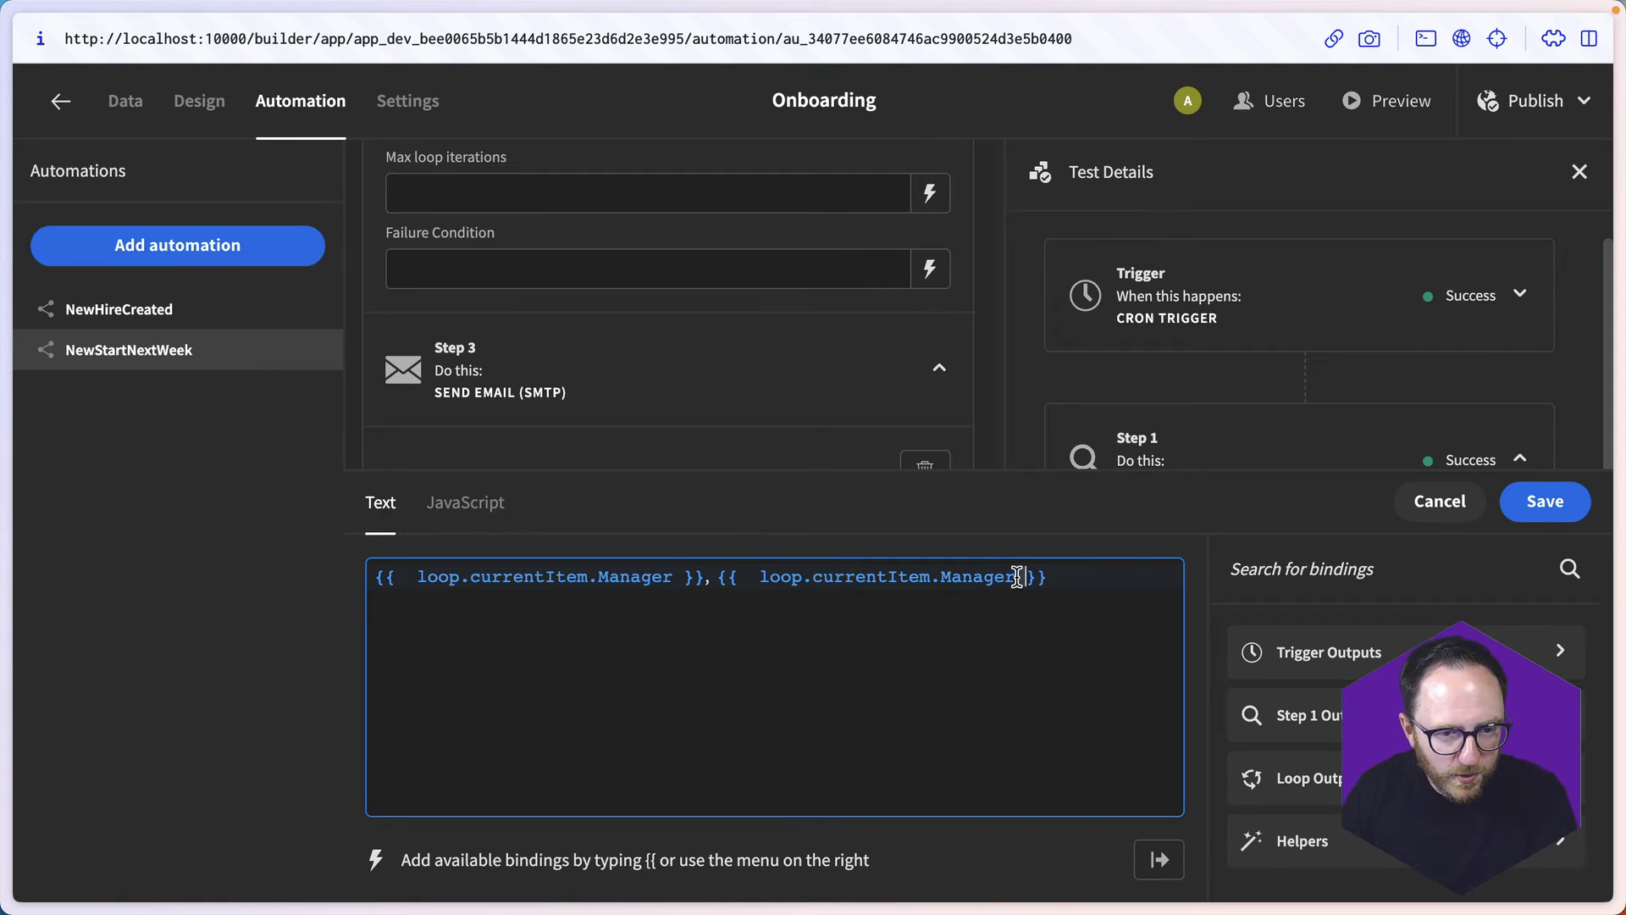
double_click(1000, 573)
text(ITLead)
key(End)
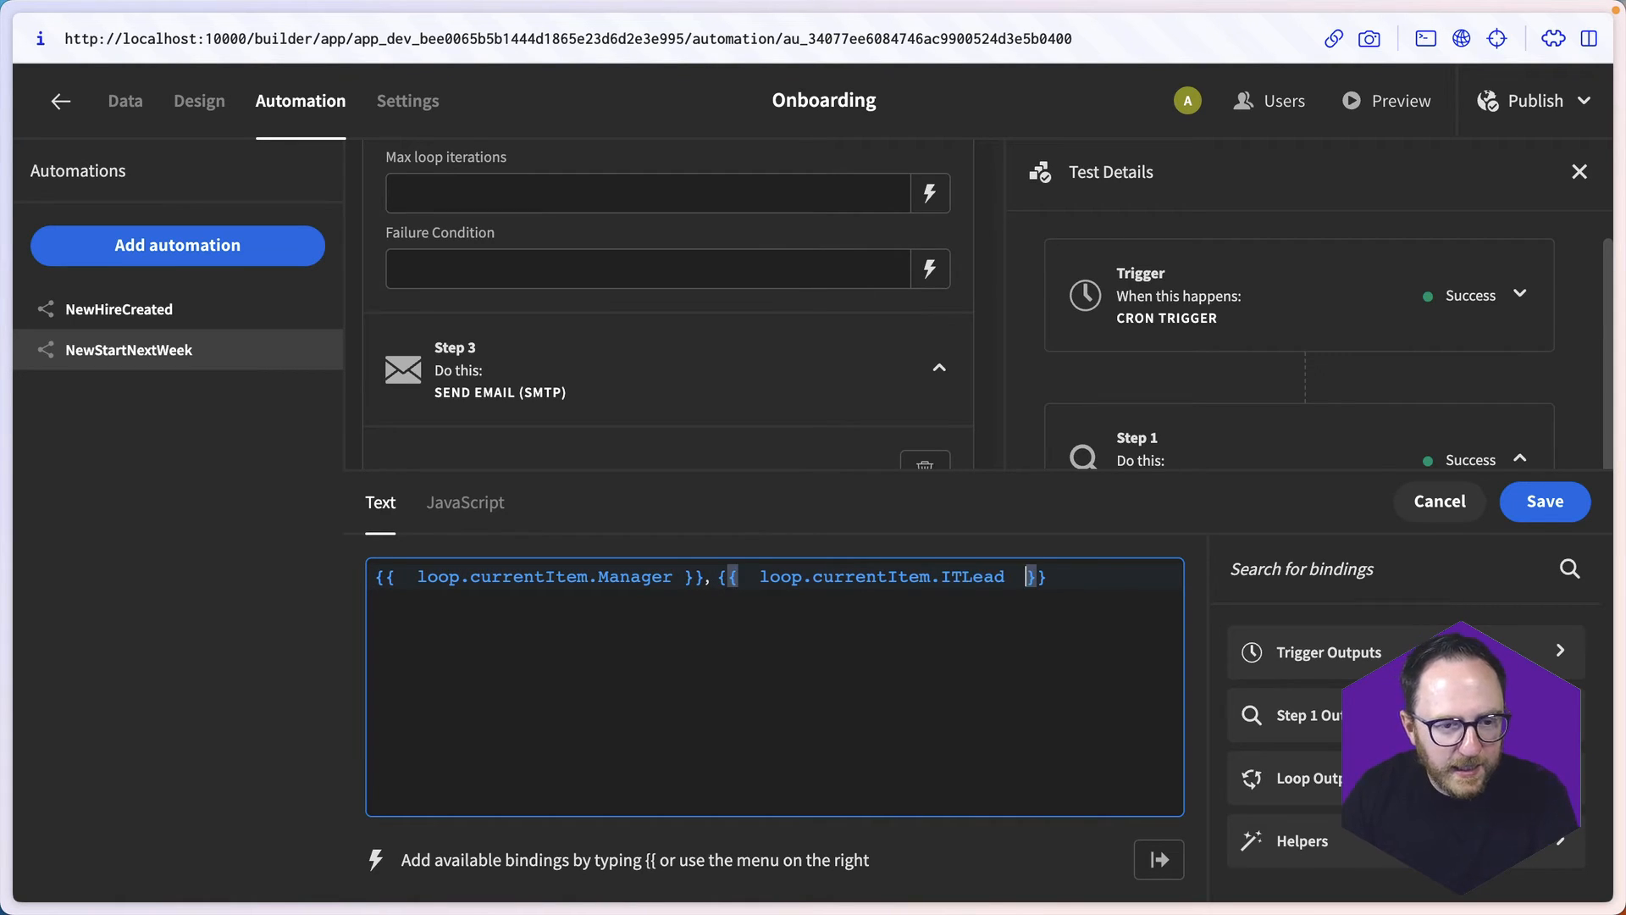
- Append a comma-separated {{ loop.currentItem.HRLead }} binding to the Send To recipients
text(,)
key(ctrl+v)
key(Left)
key(Left)
key(alt+shift+Left)
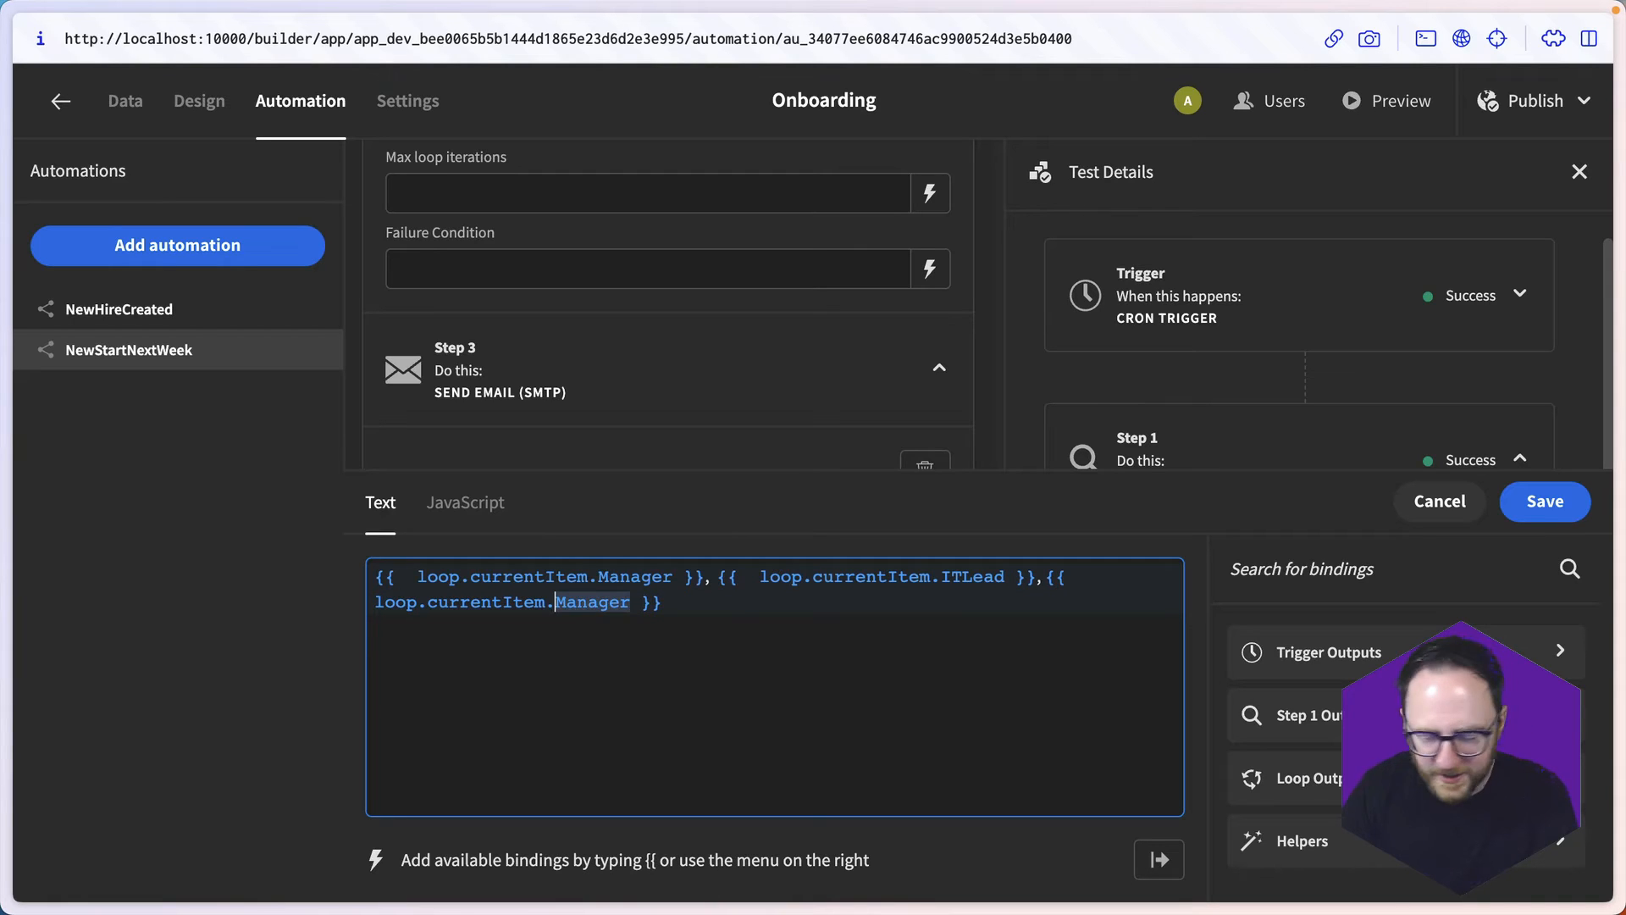
text(HRLead)
- Append a comma-separated {{ loop.currentItem.Buddy }} binding to the recipients and save the Send To value
key(End)
text(,)
key(ctrl+v)
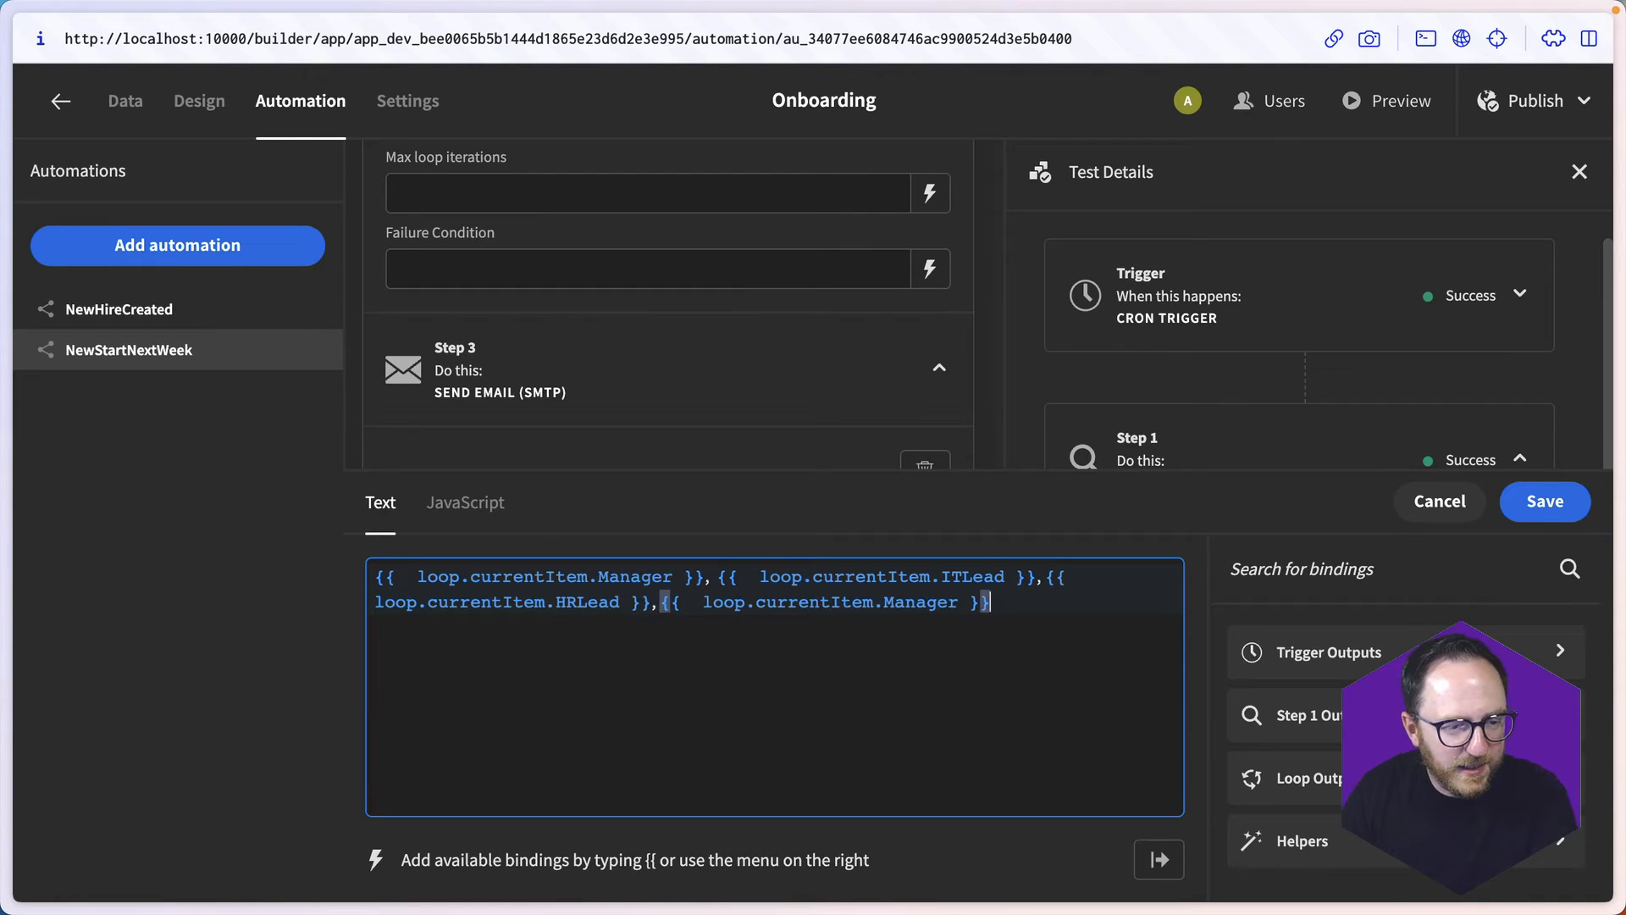
key(Left)
key(Left)
key(alt+shift+Left)
text(Buddy)
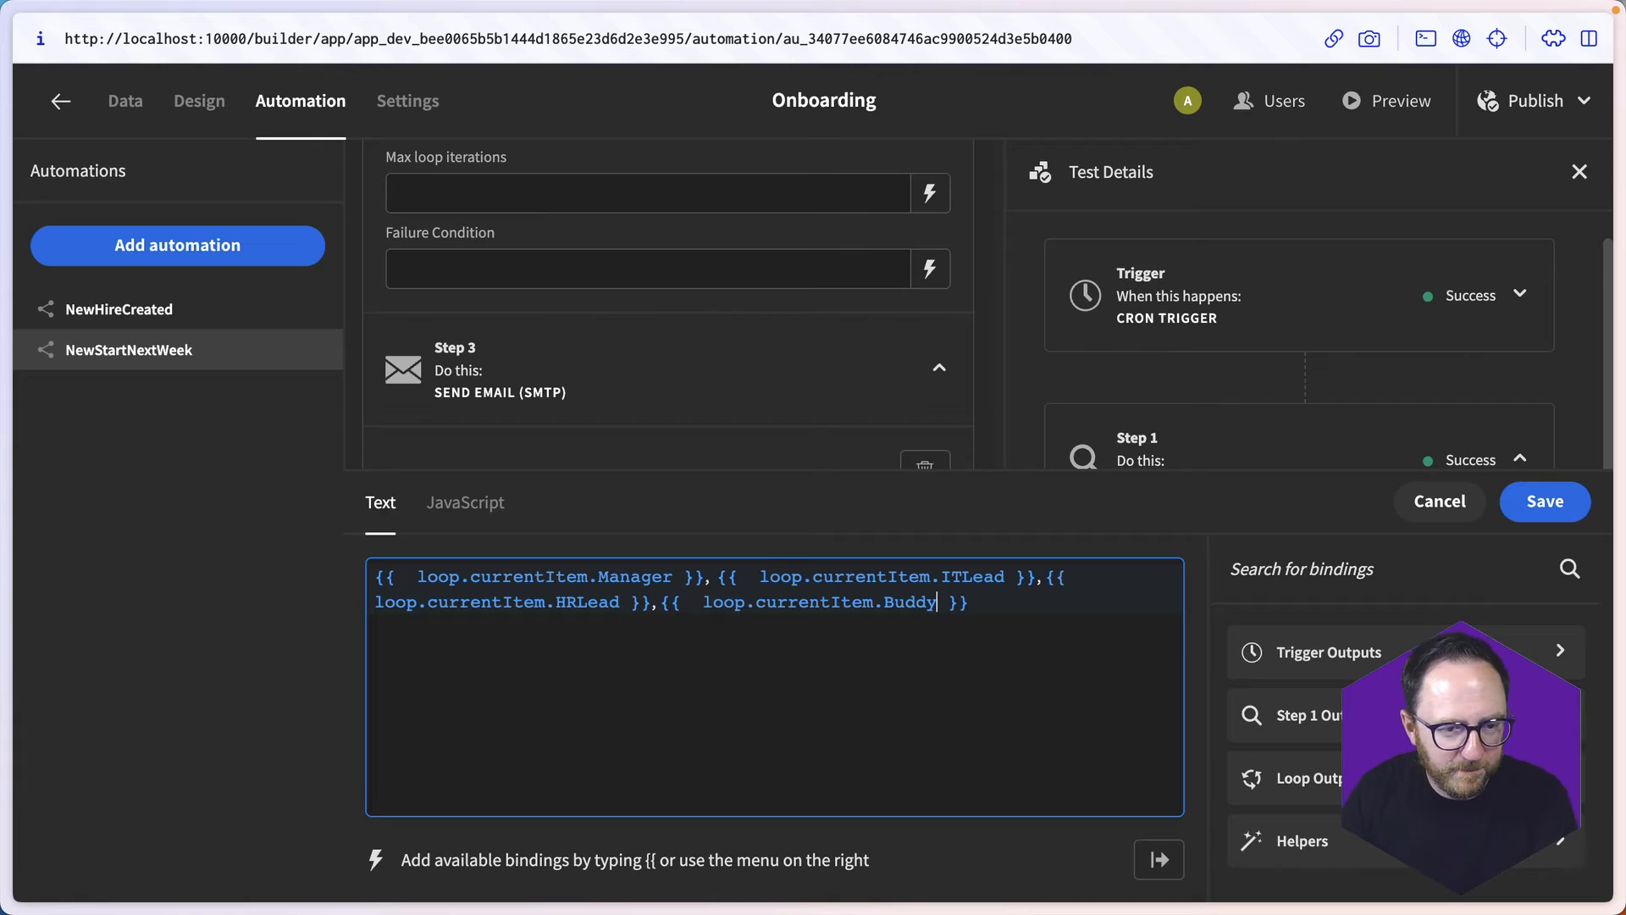
click(1545, 500)
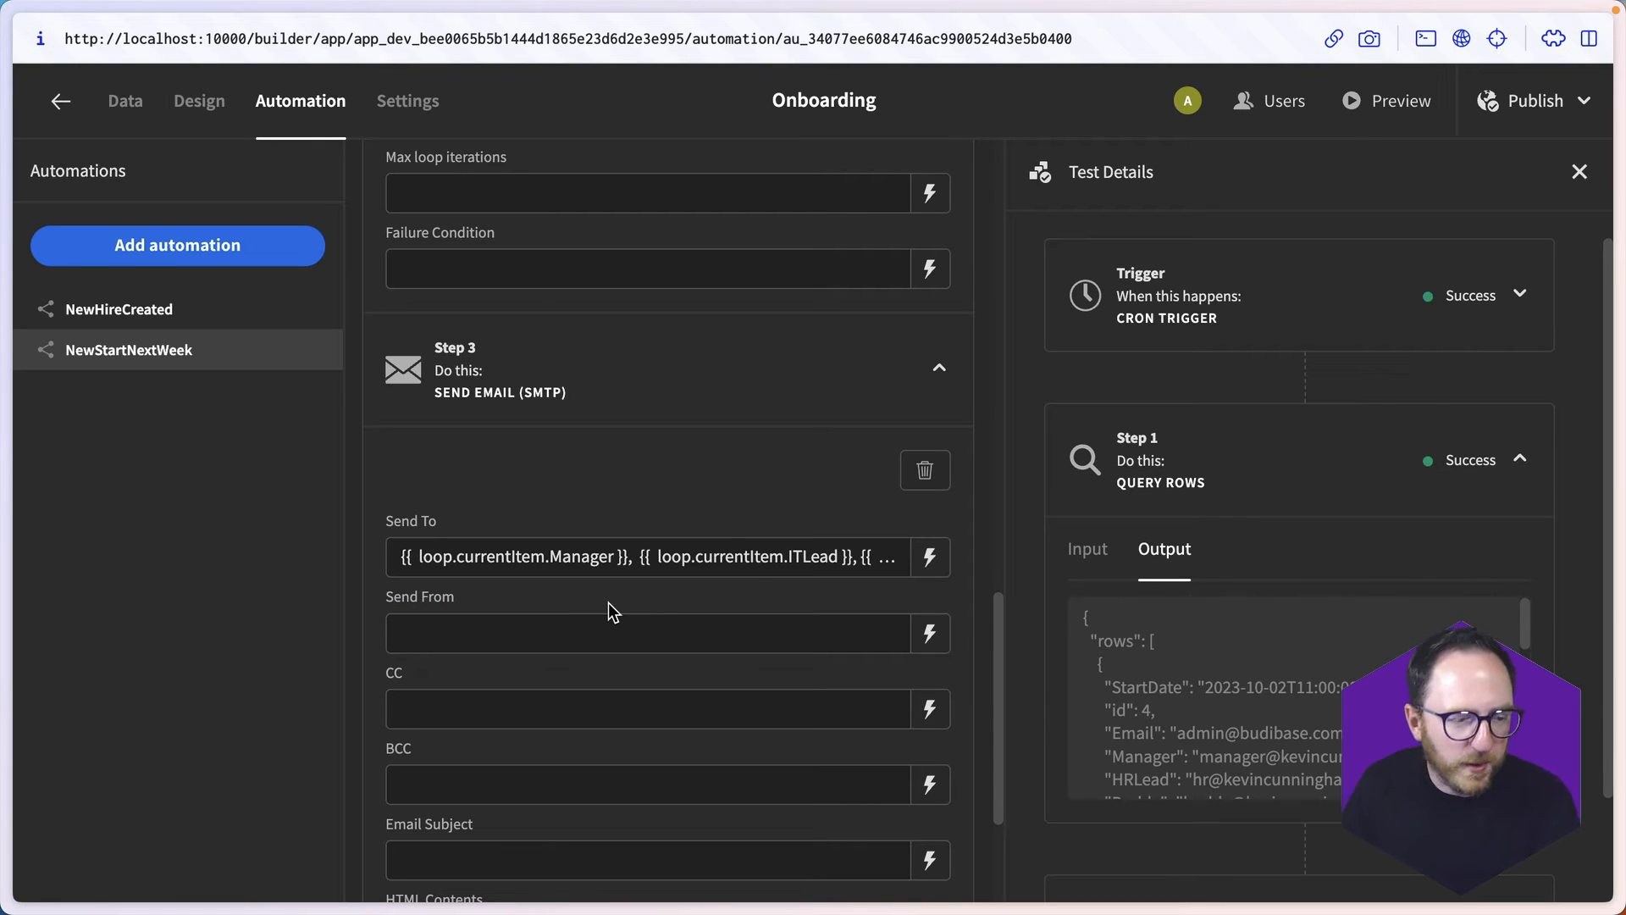
- Fill in the email step's Send From with the onboarding sender's e-mail address
scroll(608, 597, down, 1)
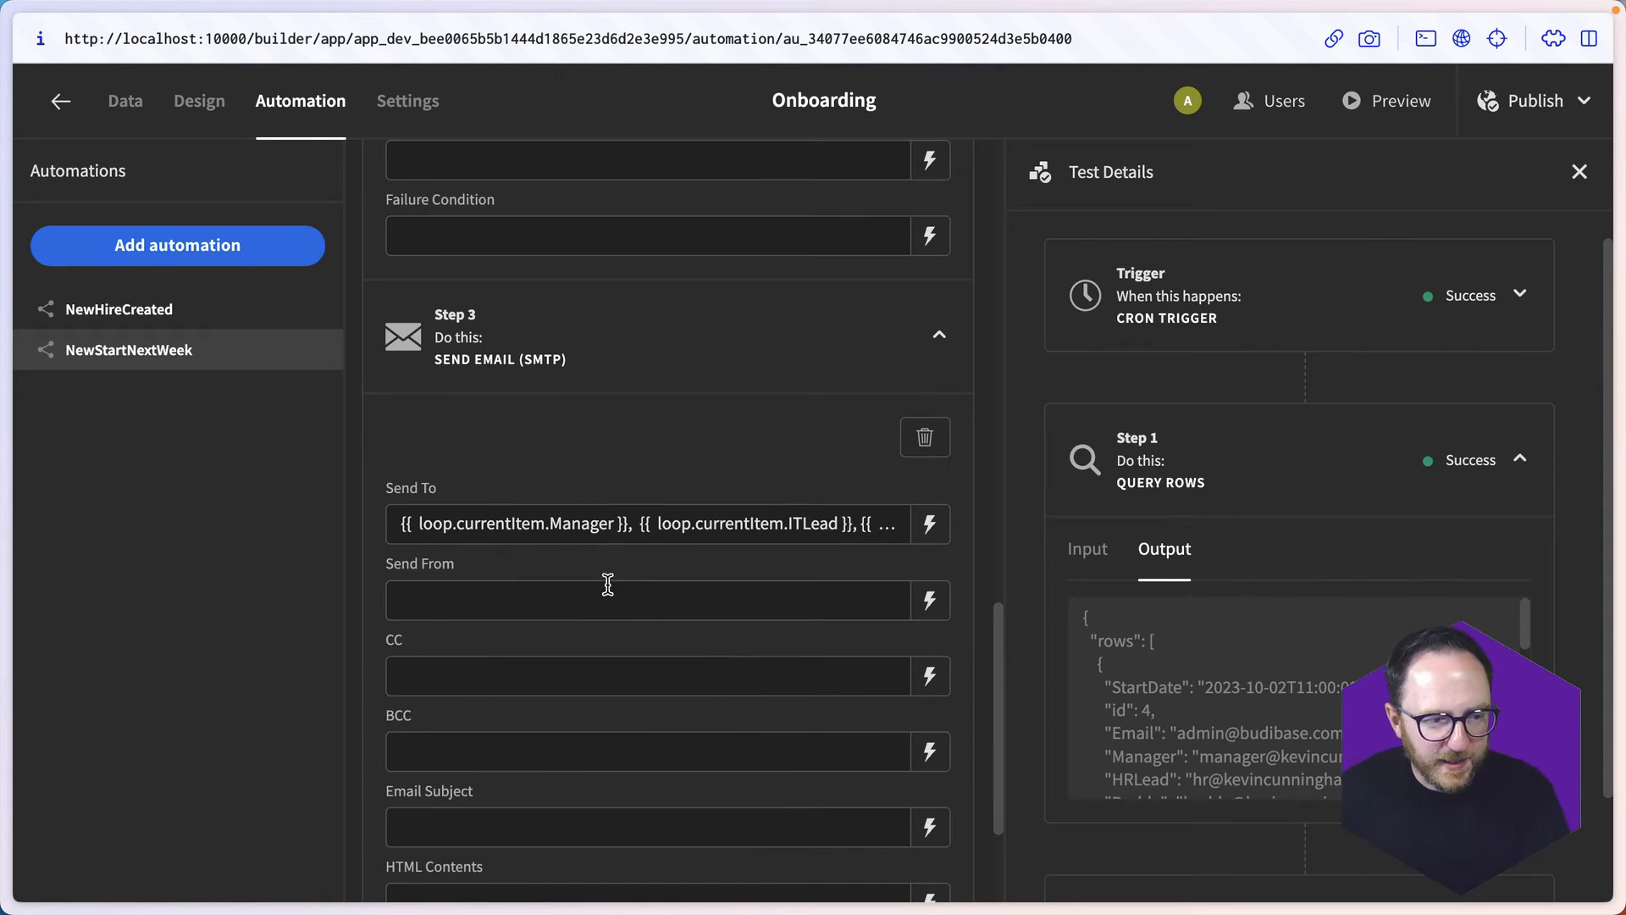
click(606, 588)
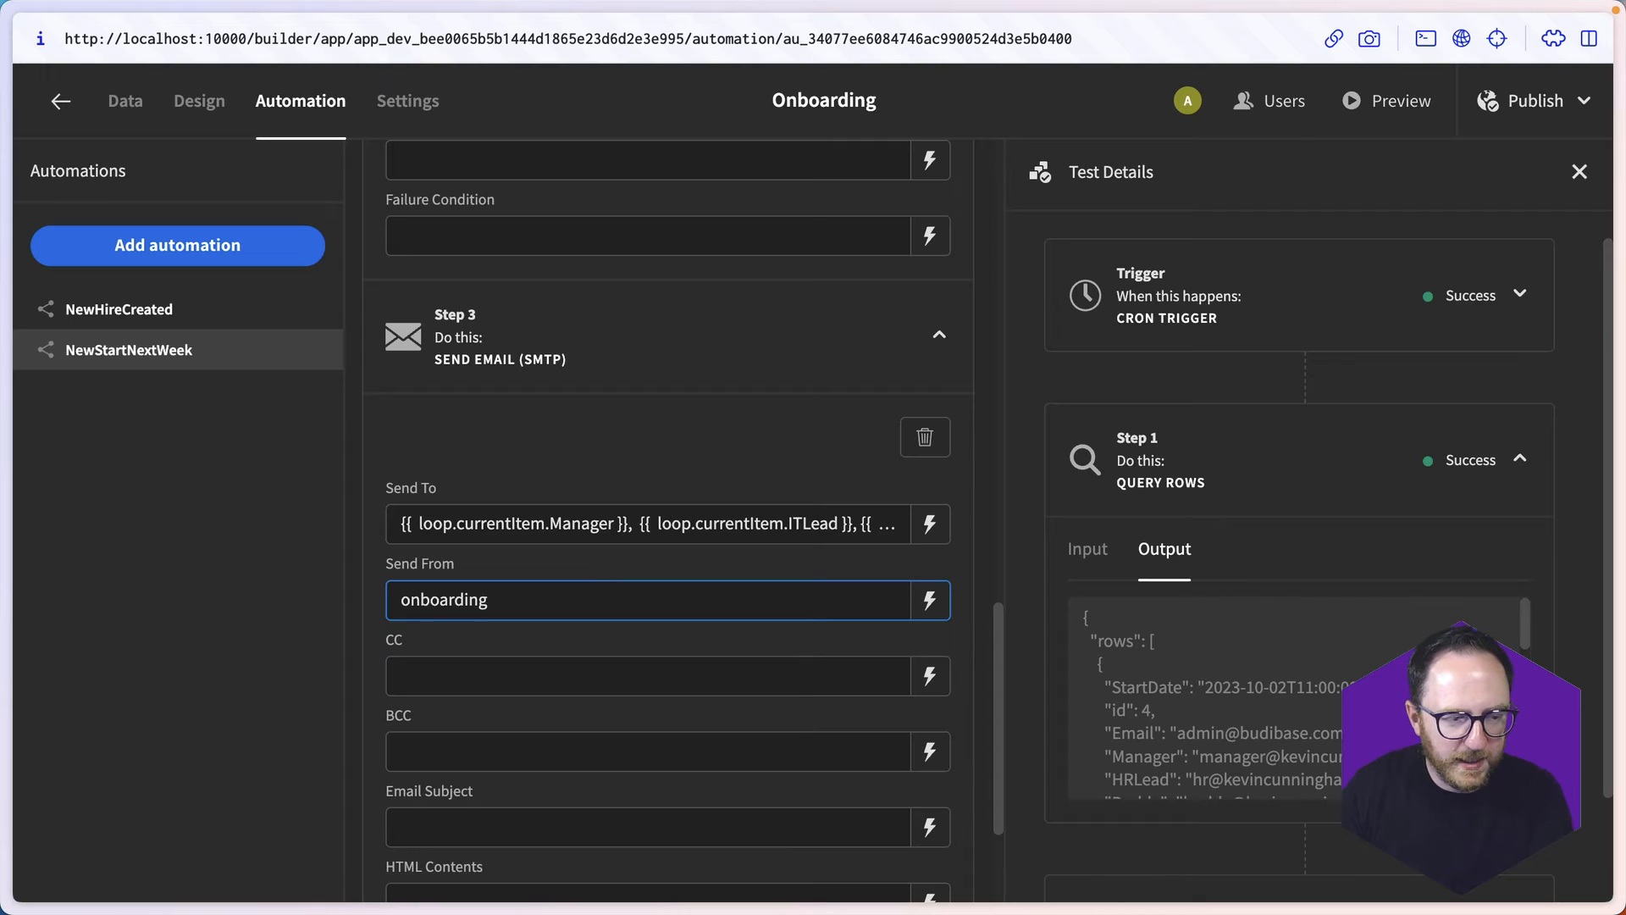
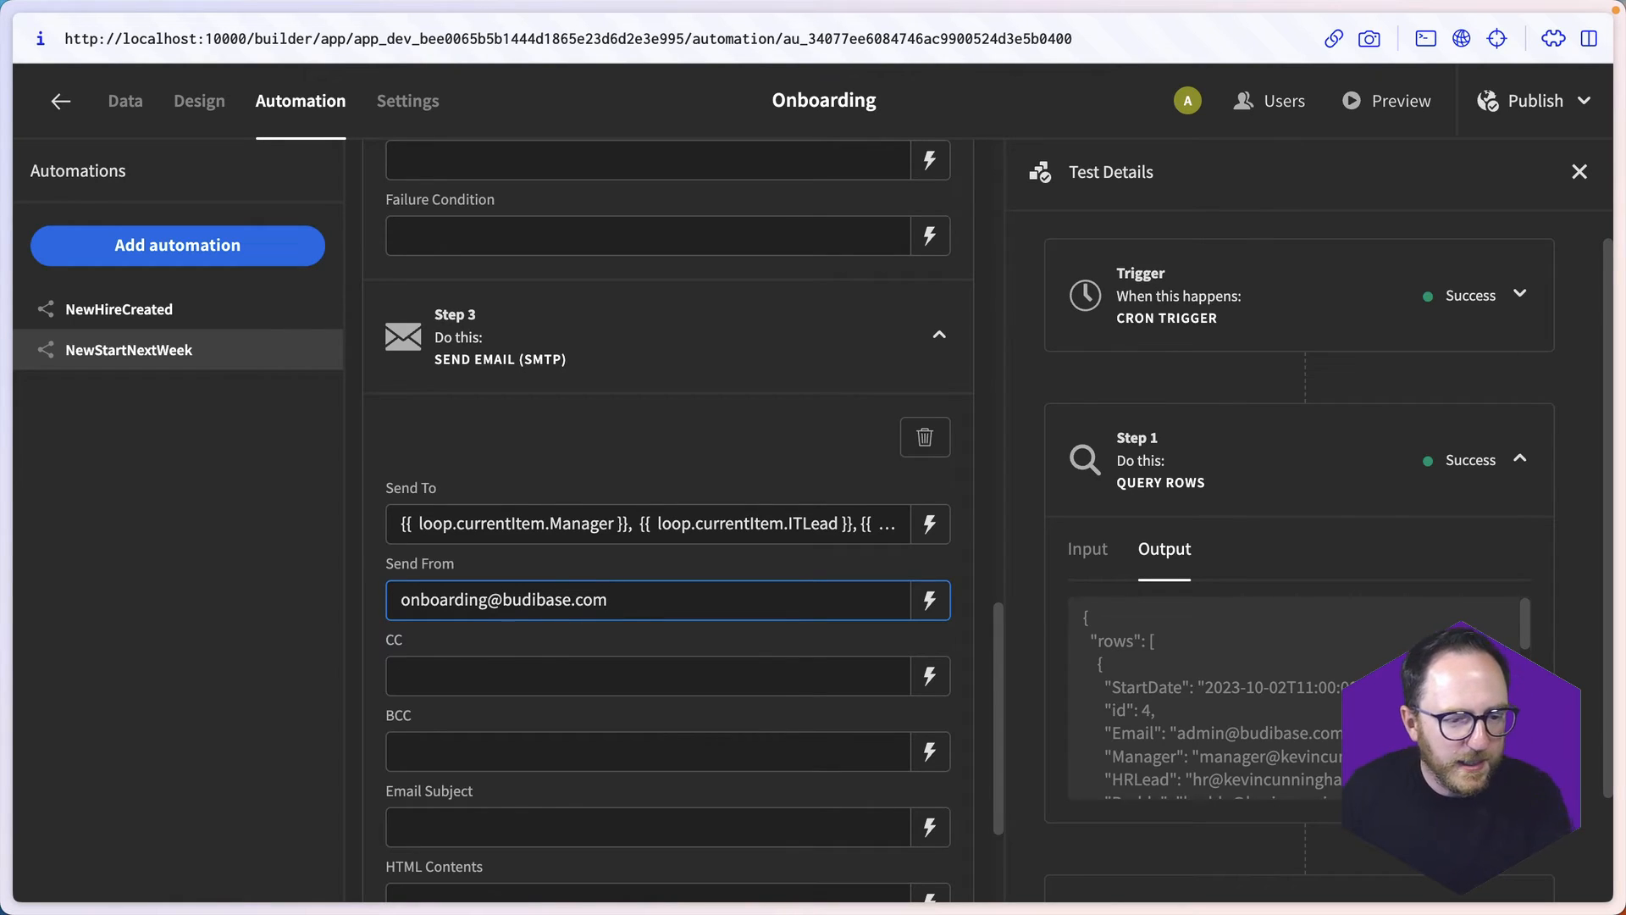
- Set the Email Subject to "{{ loop.currentItem.Name }} starts next week!!!" and save it
click(929, 827)
text({{ cu)
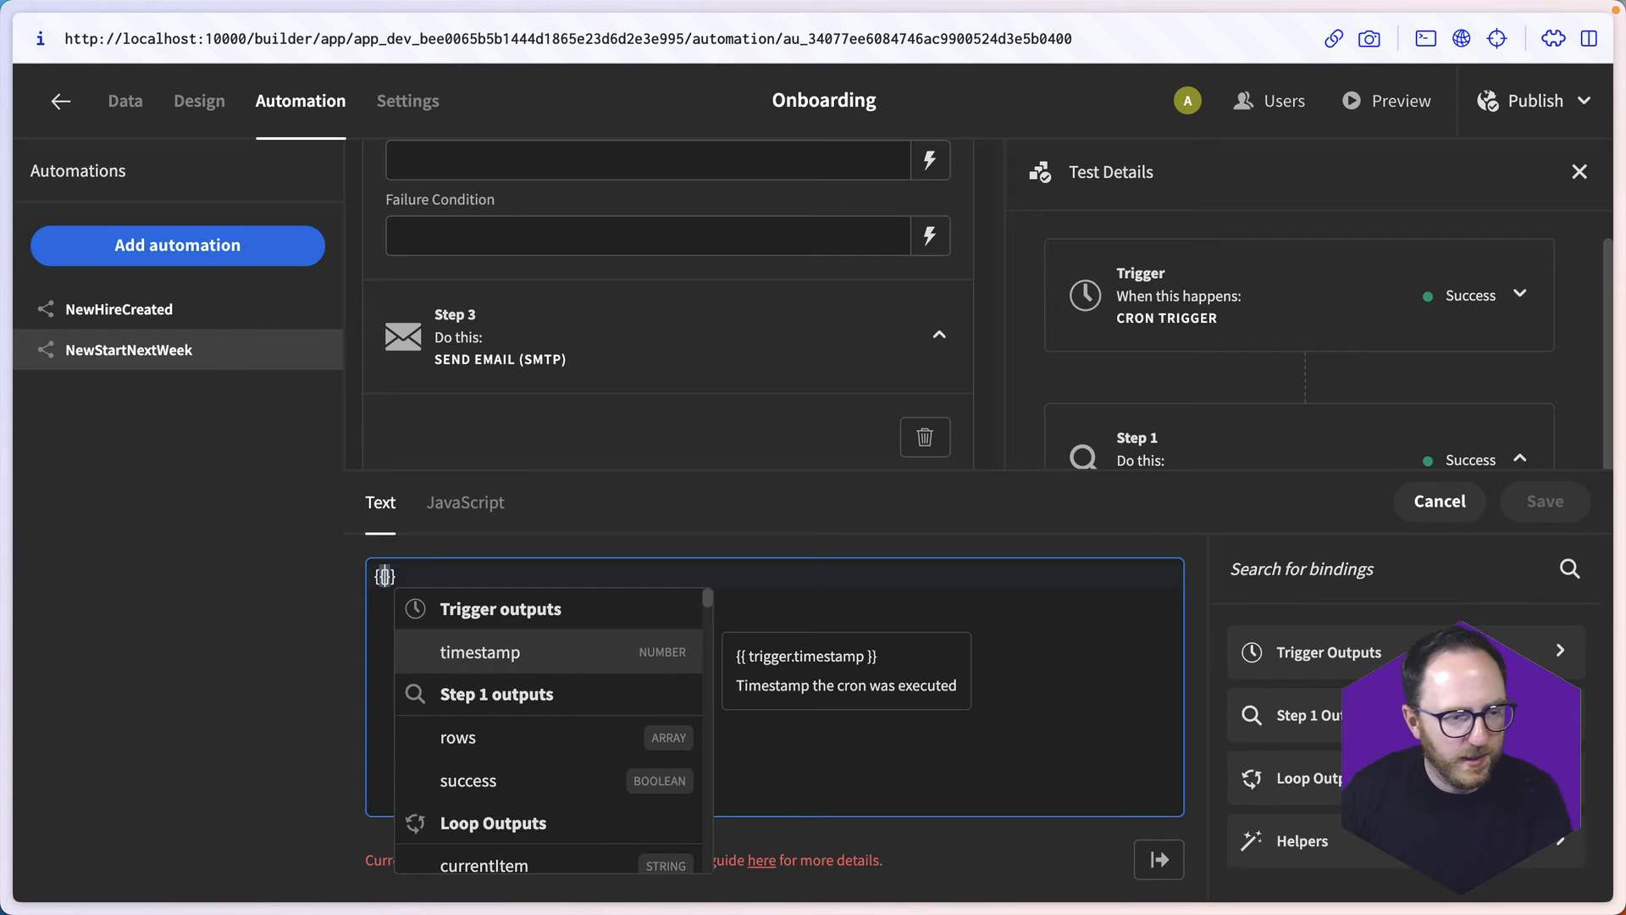
key(Return)
text(.Nam)
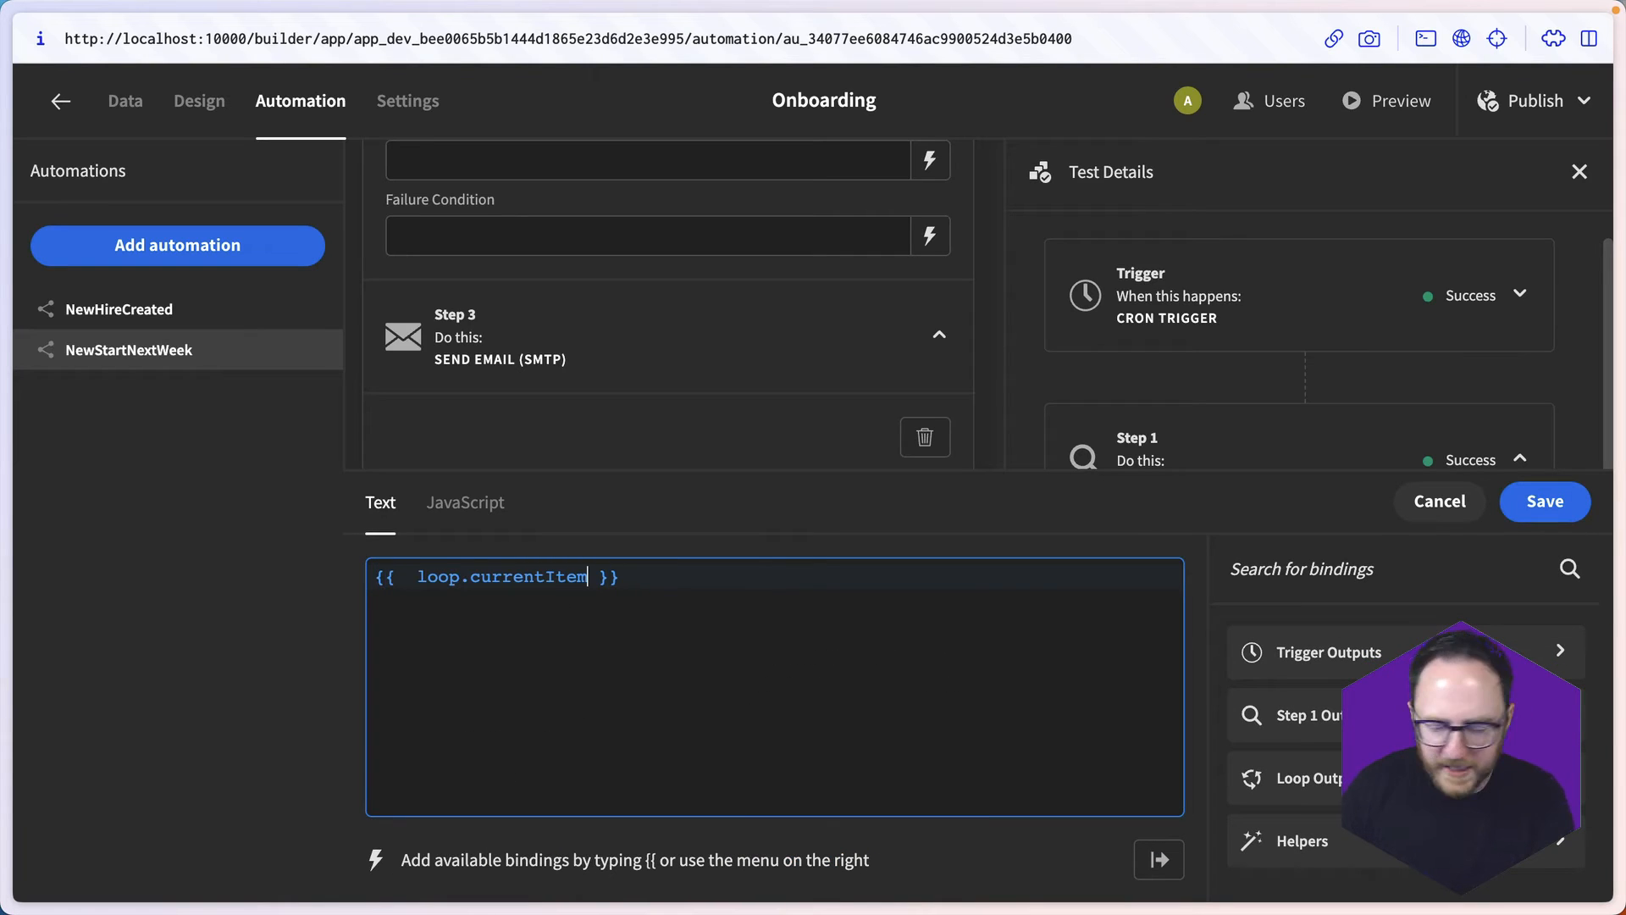
text(e)
key(End)
text(st)
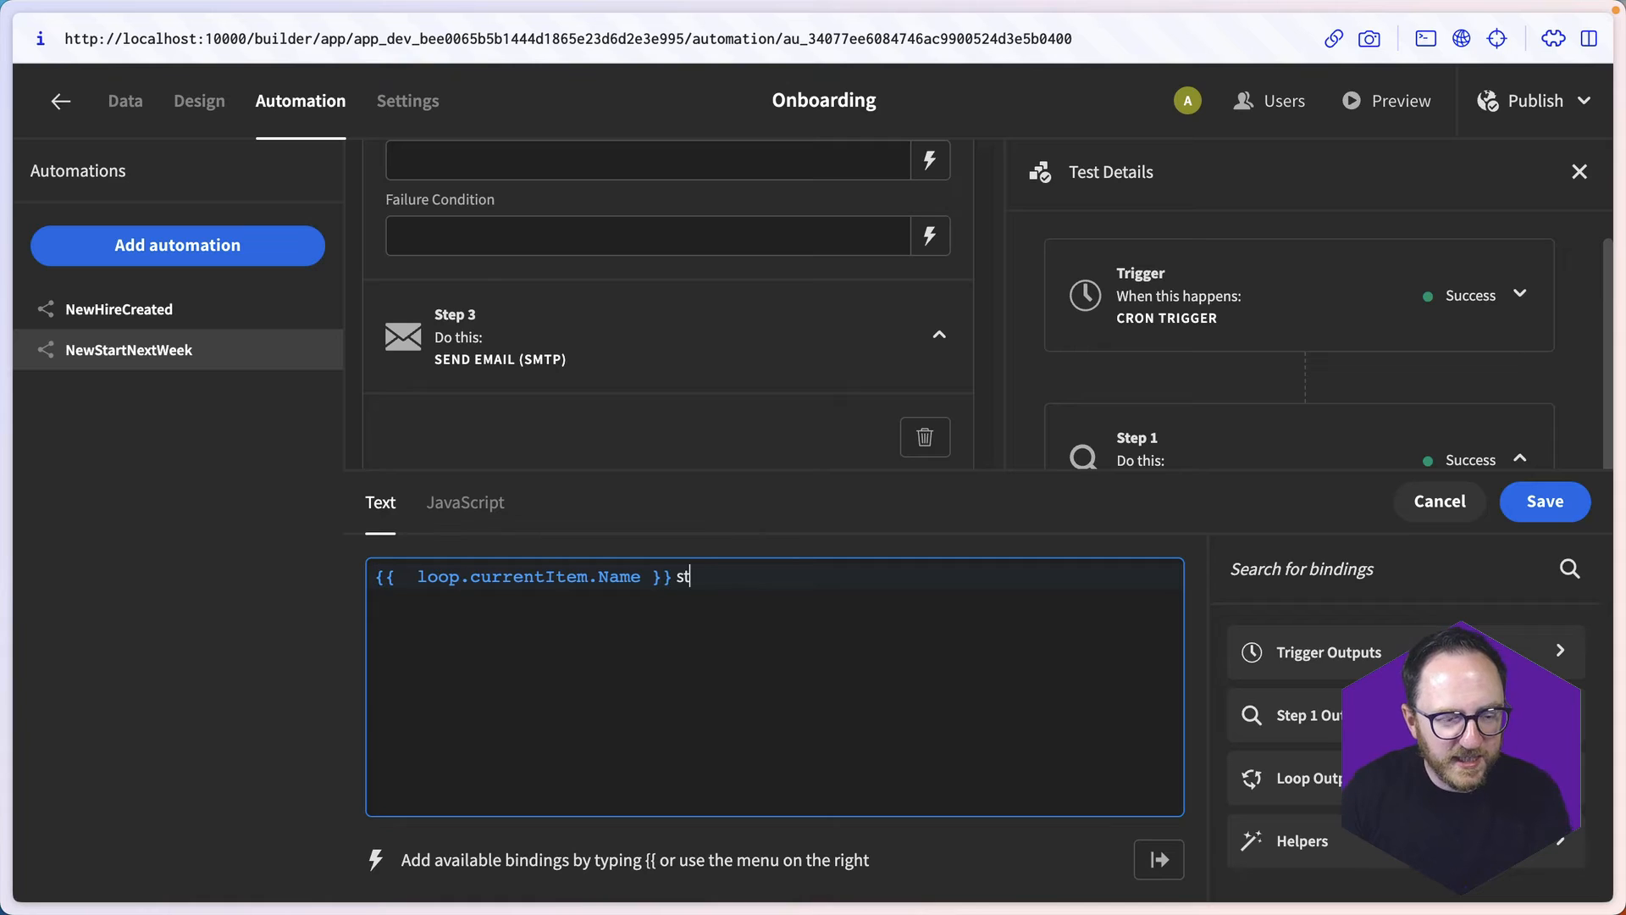
text(arts next week!!!)
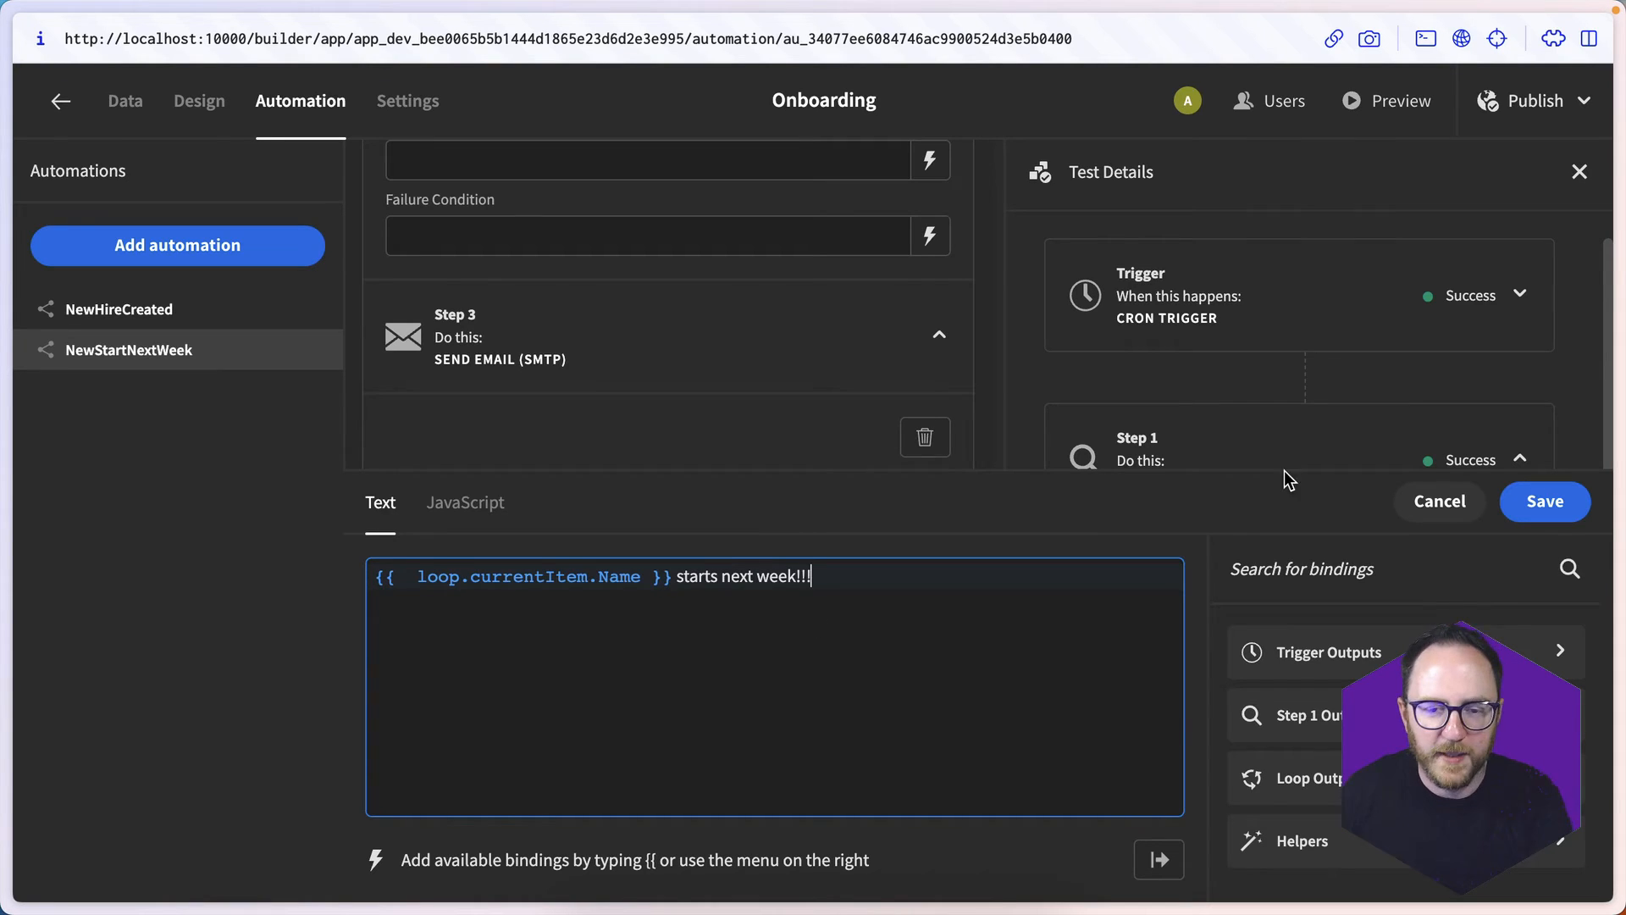
click(1544, 500)
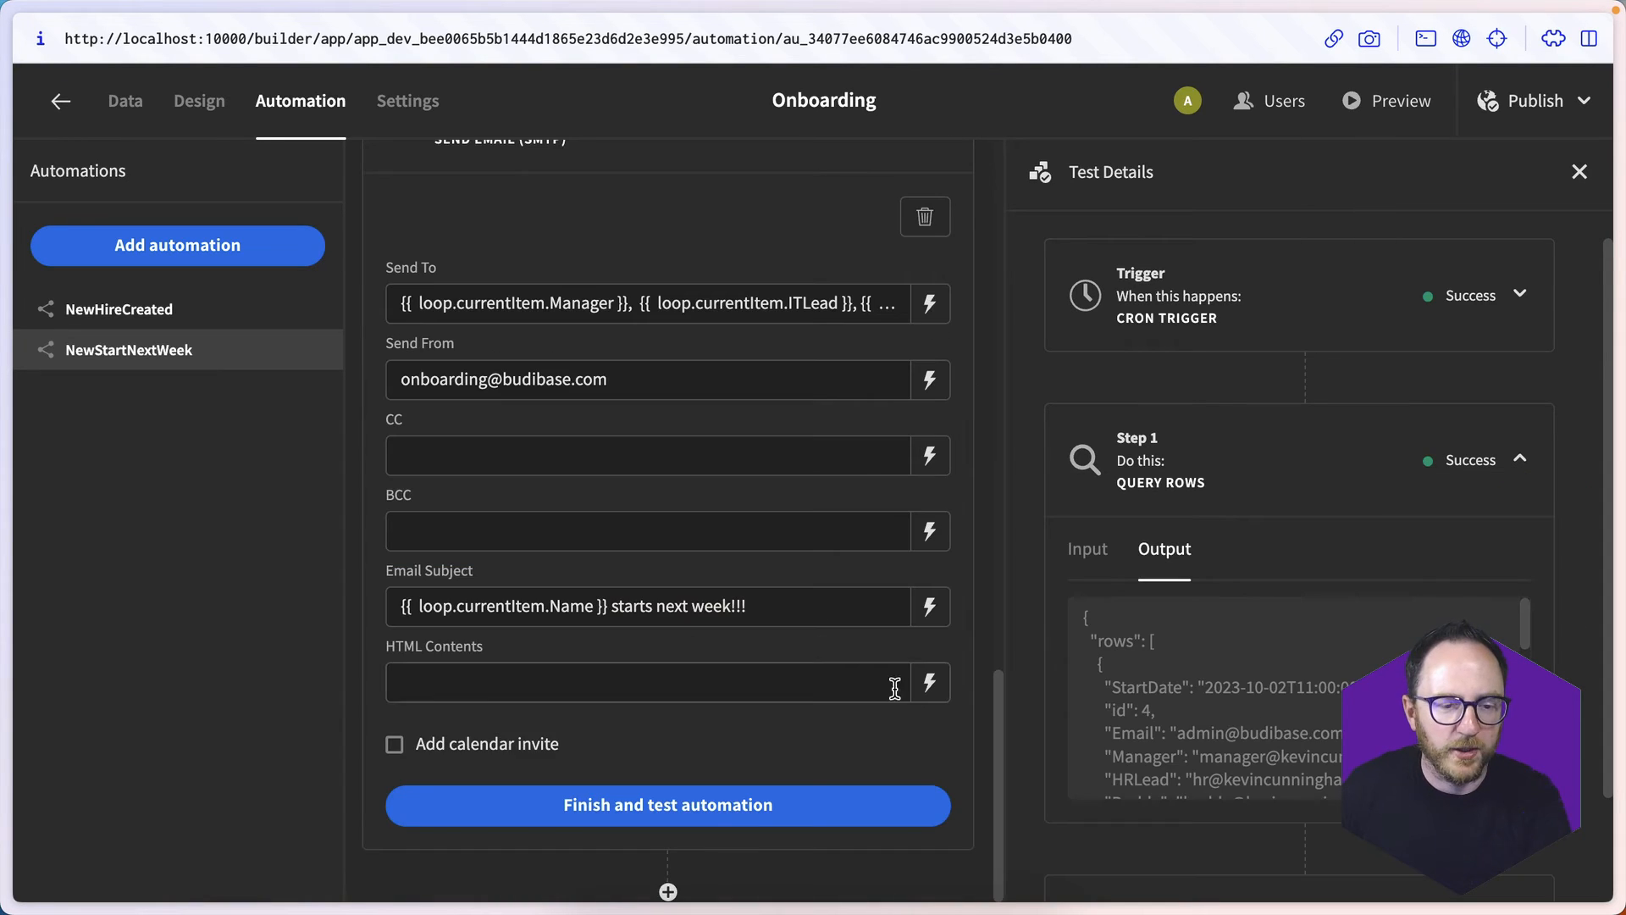
- Begin the email's HTML Contents with the greeting paragraph "<p>Hi all,</p>" followed by a blank line
click(933, 678)
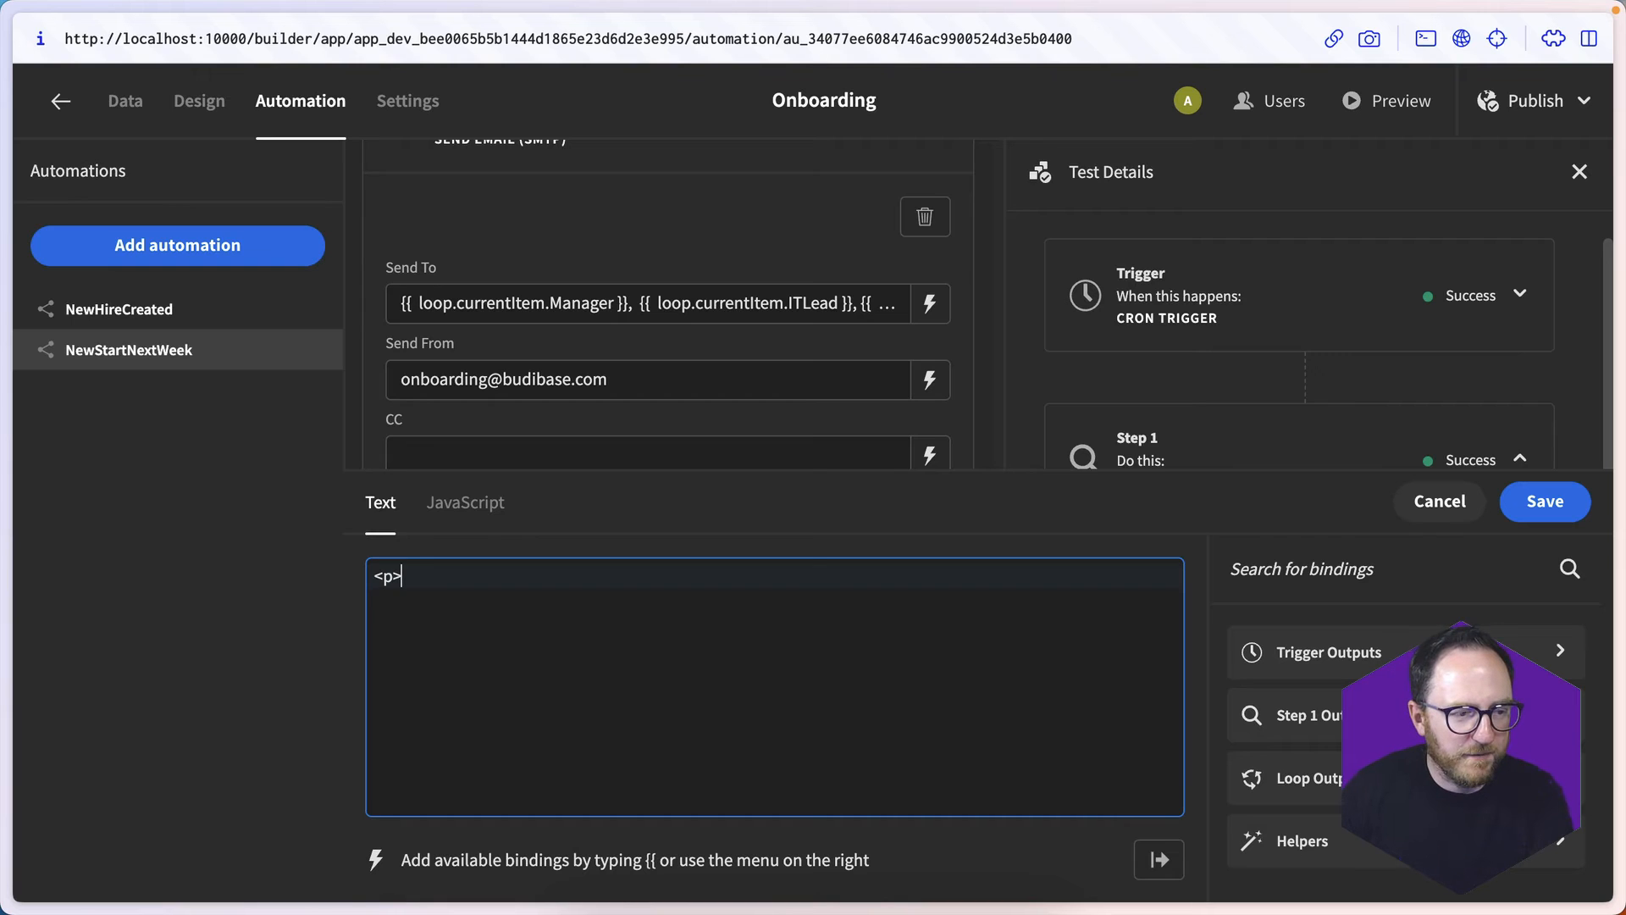
text(<p>Hi all,</p>)
key(Return)
key(Return)
- Add the paragraph "<p>You are the onboarding team for {{ loop.currentItem.Name }} and they start next week!</p>" to the HTML Contents
text(<p>You are the )
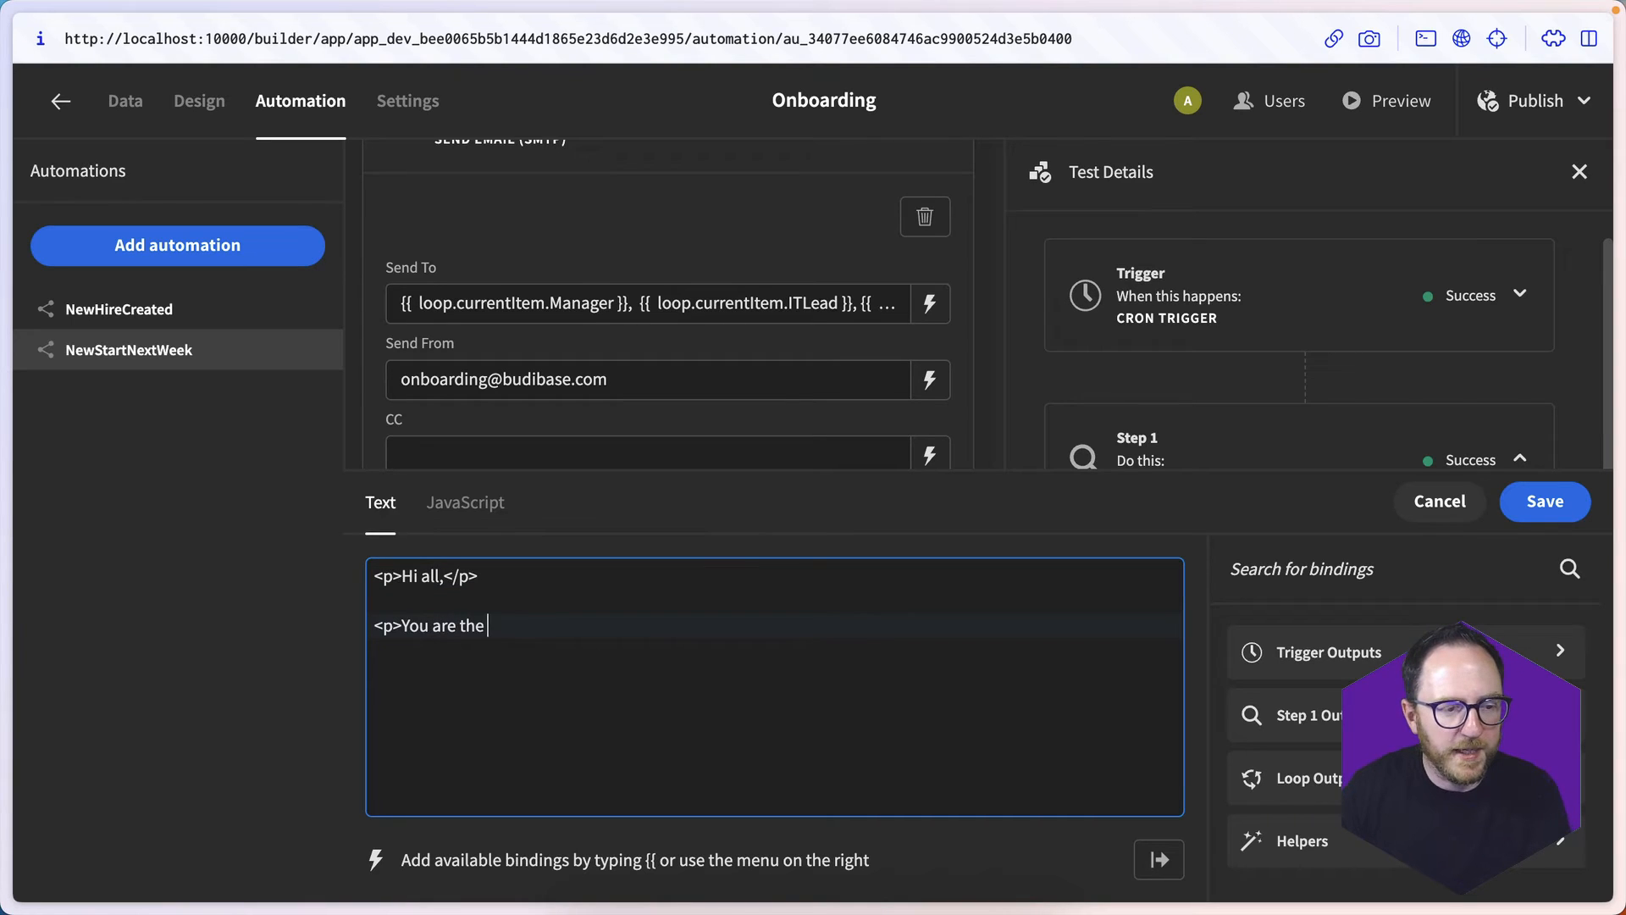
text(onboarding team for)
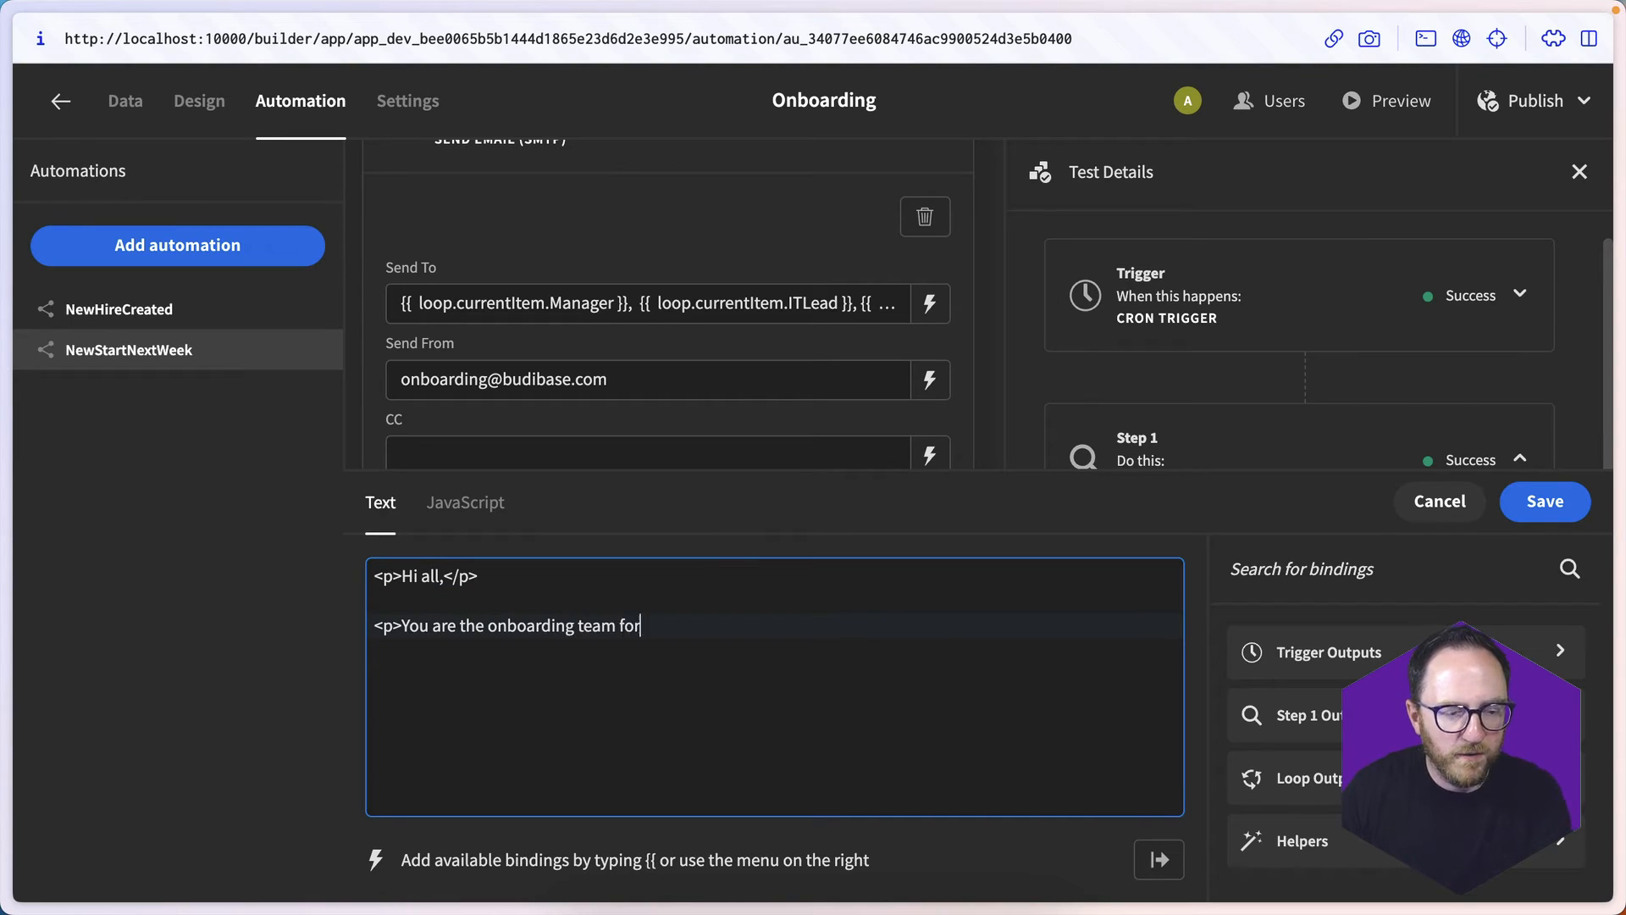
text( {{ loop.currentItem }})
key(Return)
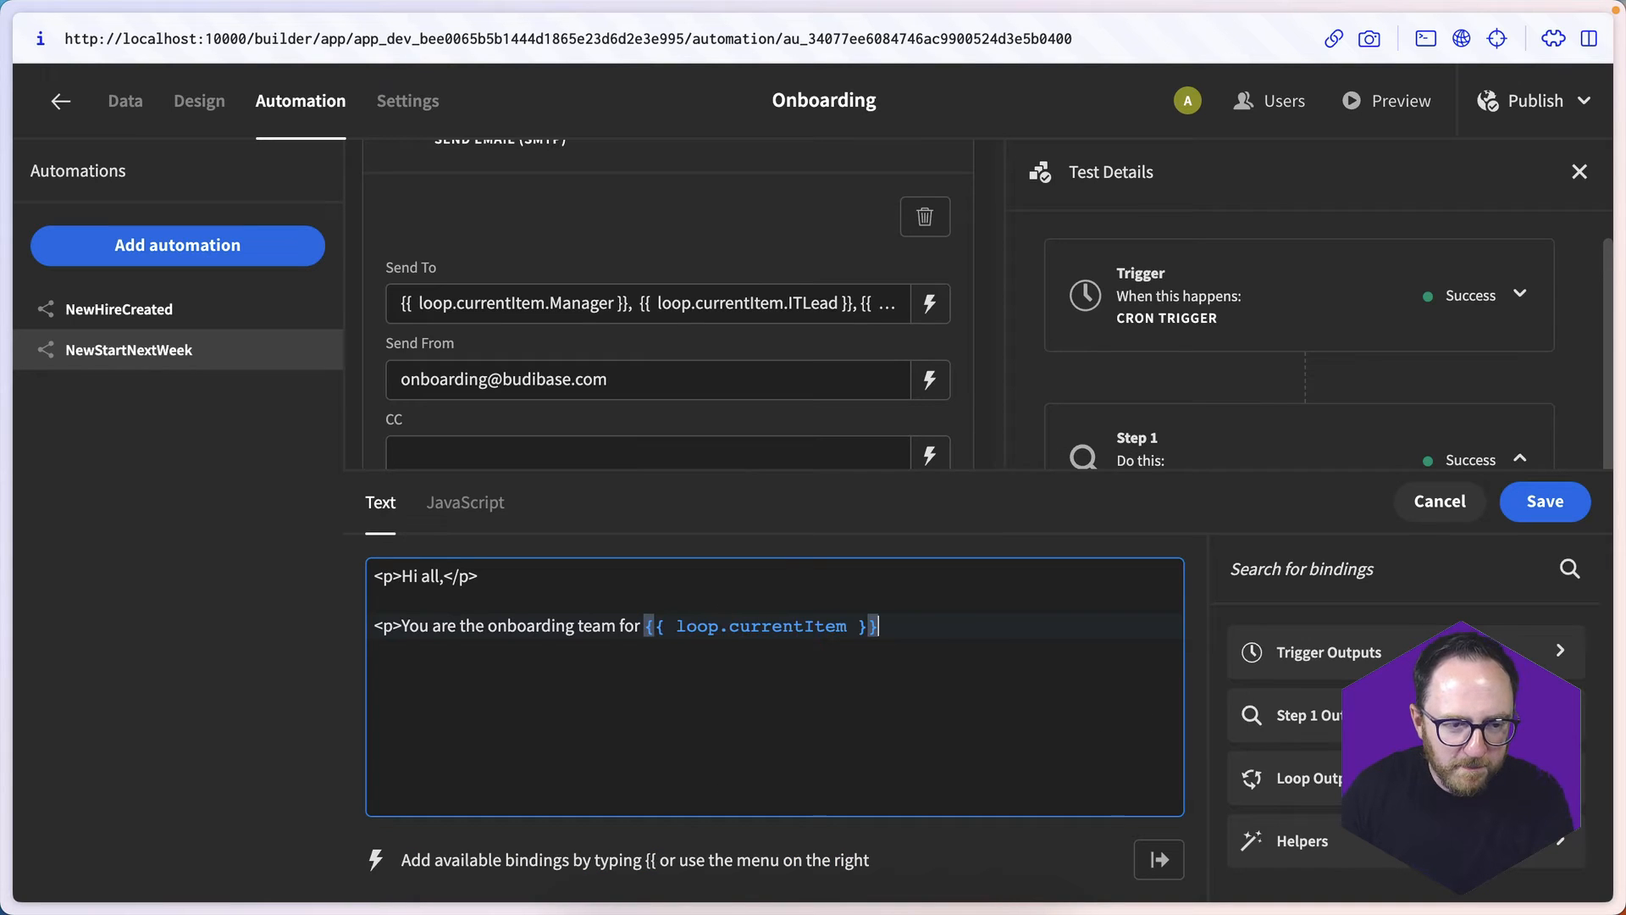
key(Left)
key(Left)
key(Left)
text(.Name)
key(End)
text(anbd they start next week!</p>)
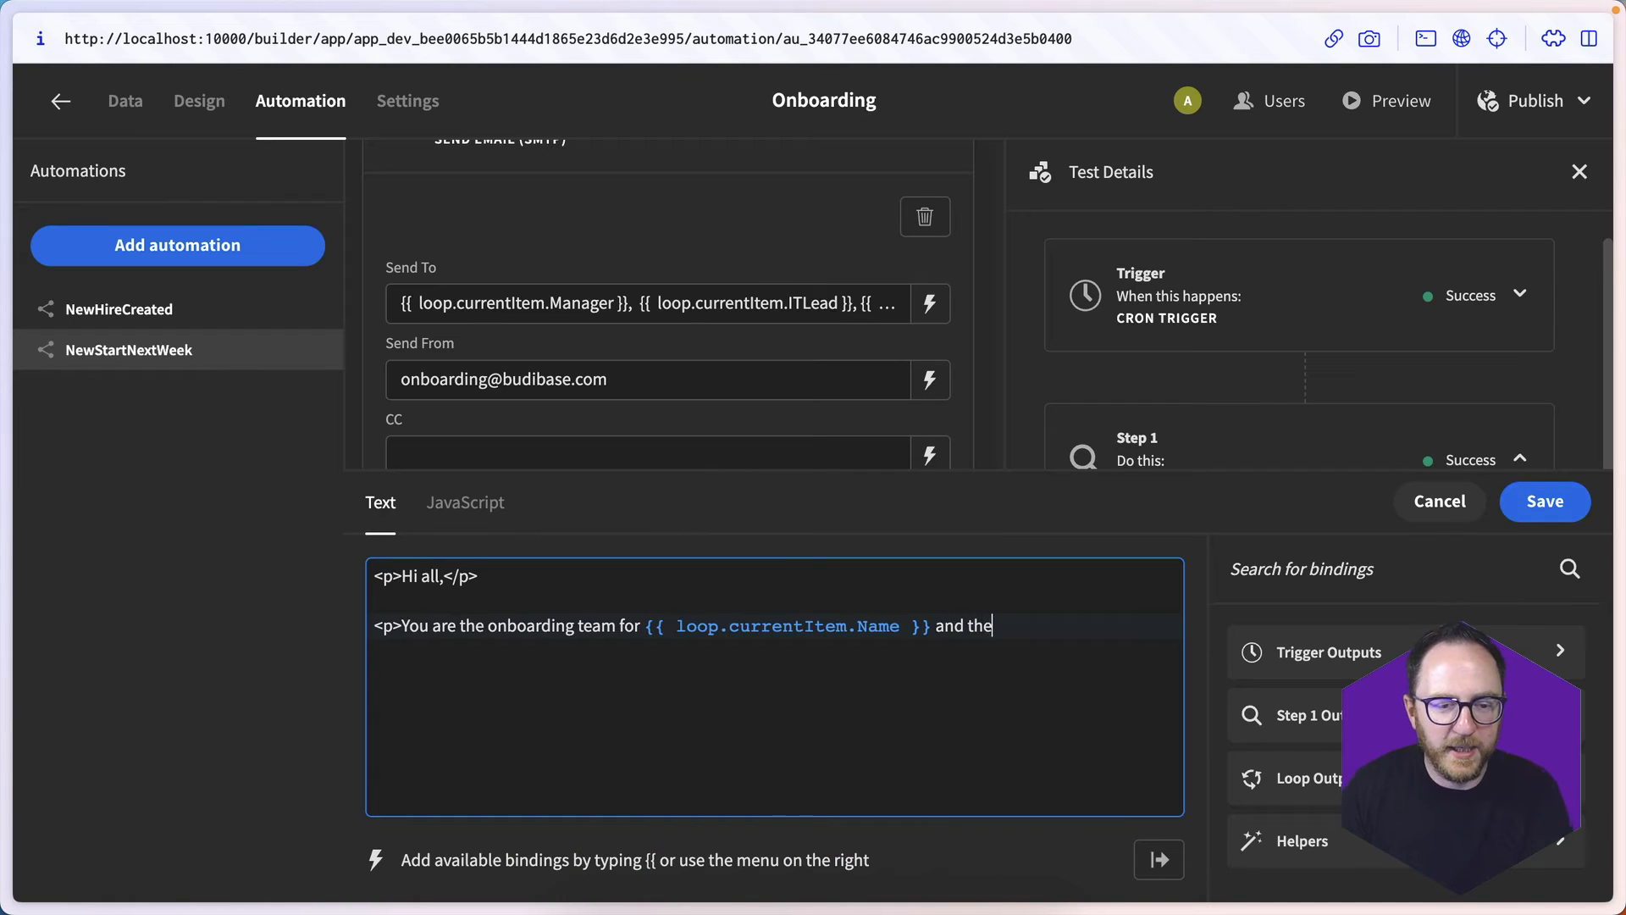
- Add the paragraph "<p>Please make sure you've got all the pre-start tasks complete and reply all to this email if there are any problems.</p>" to the email
key(Return)
key(Return)
text(<p>Please mak)
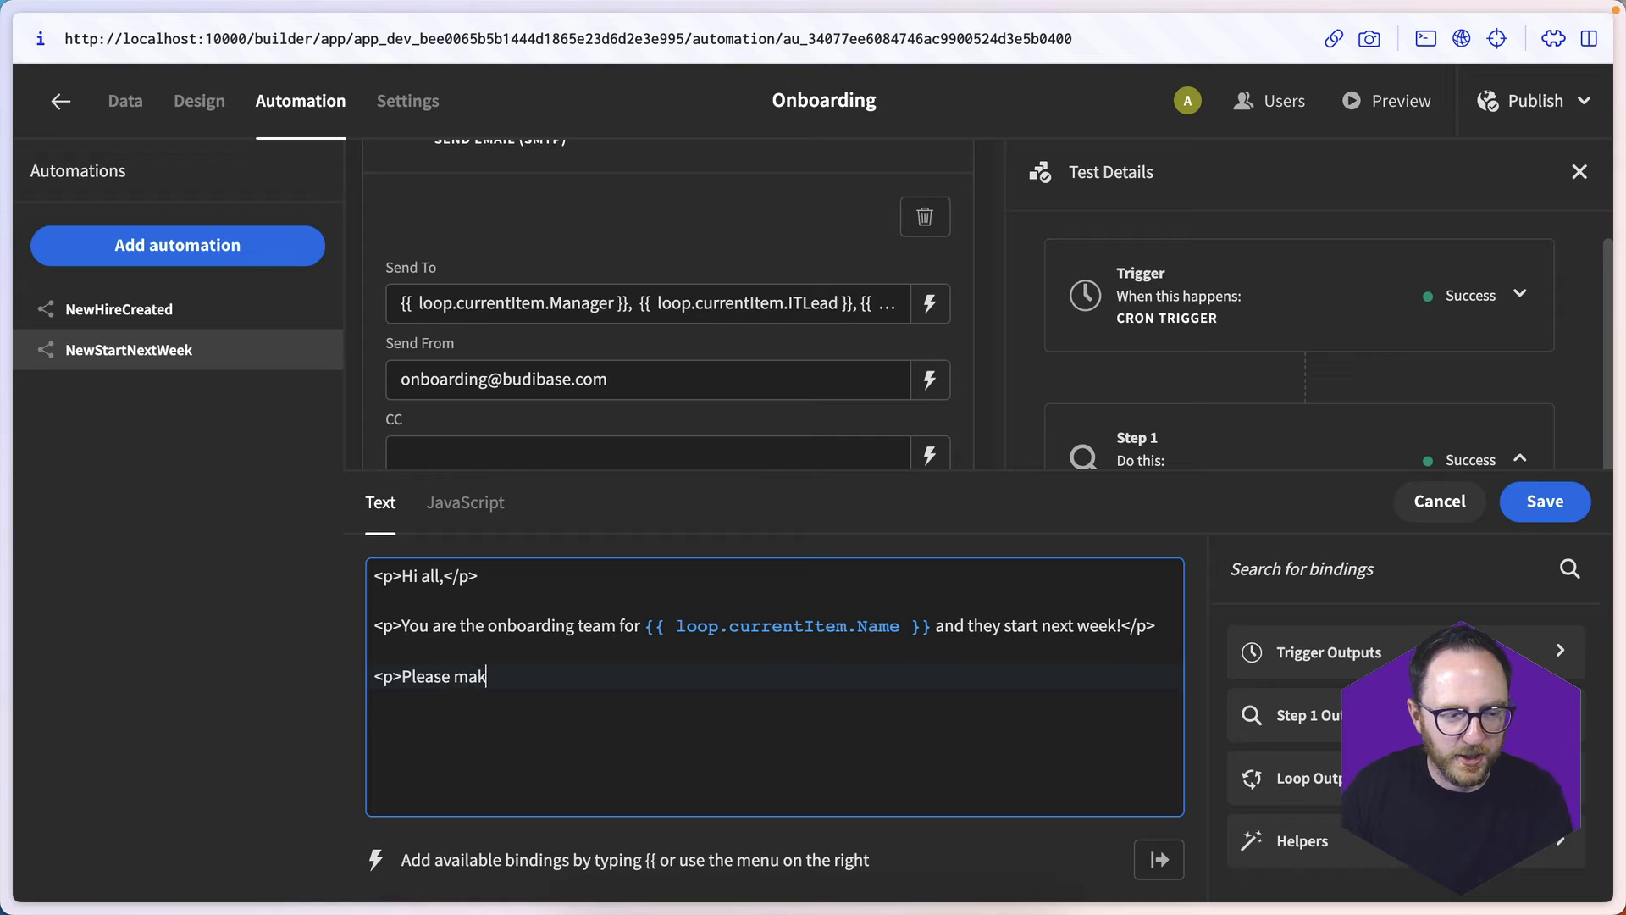
text(e sure you've got)
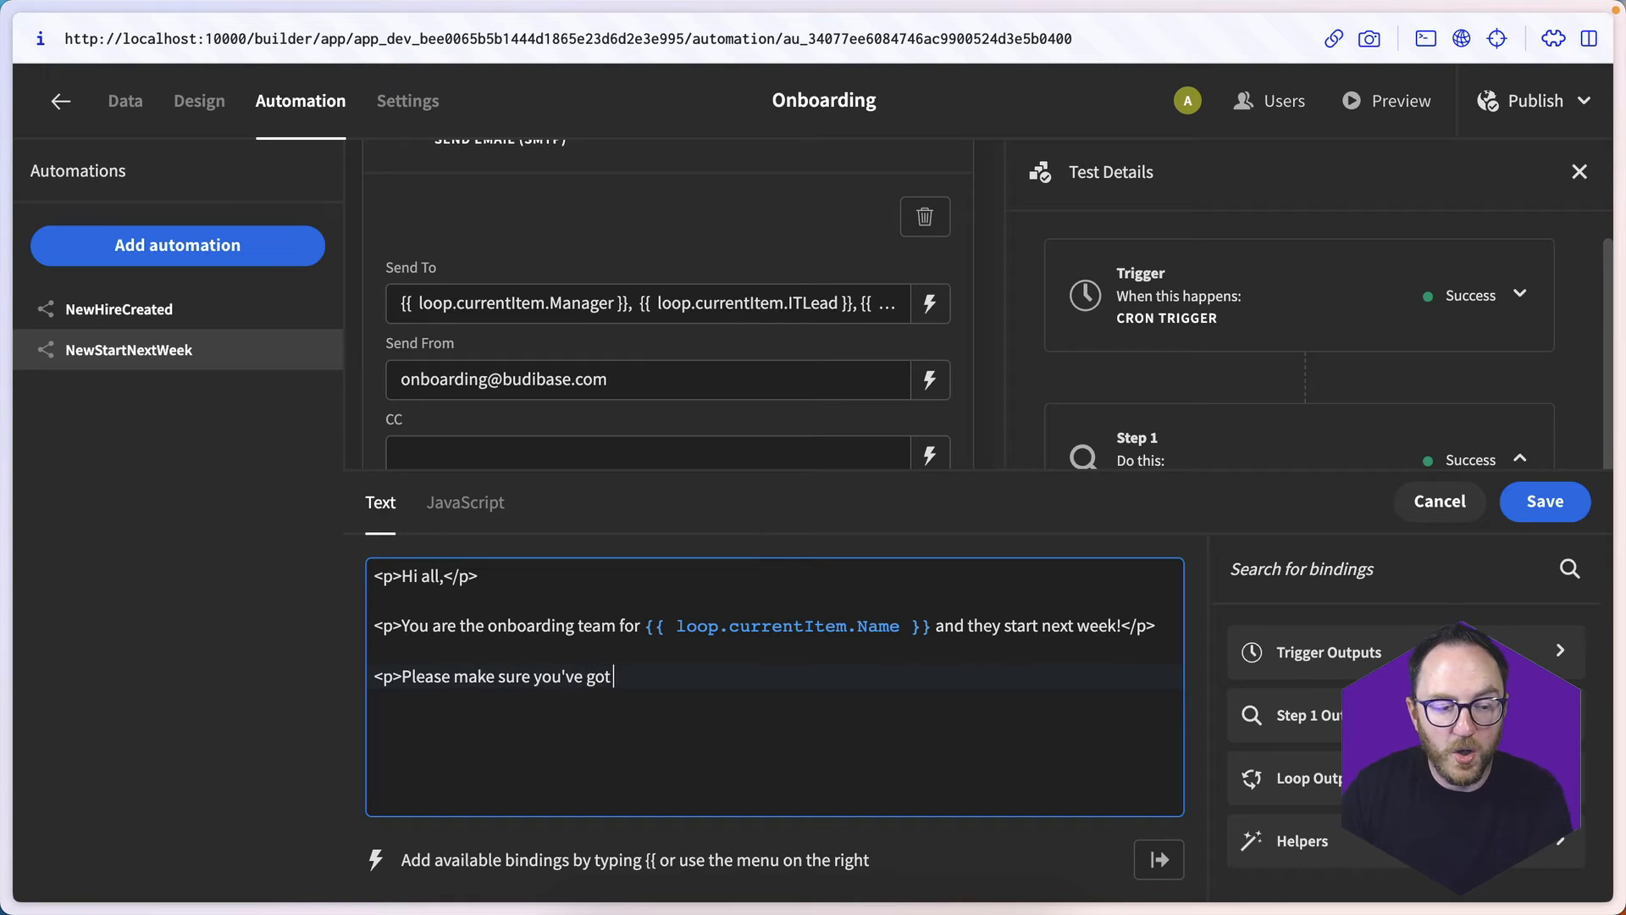
text( all the pre-start)
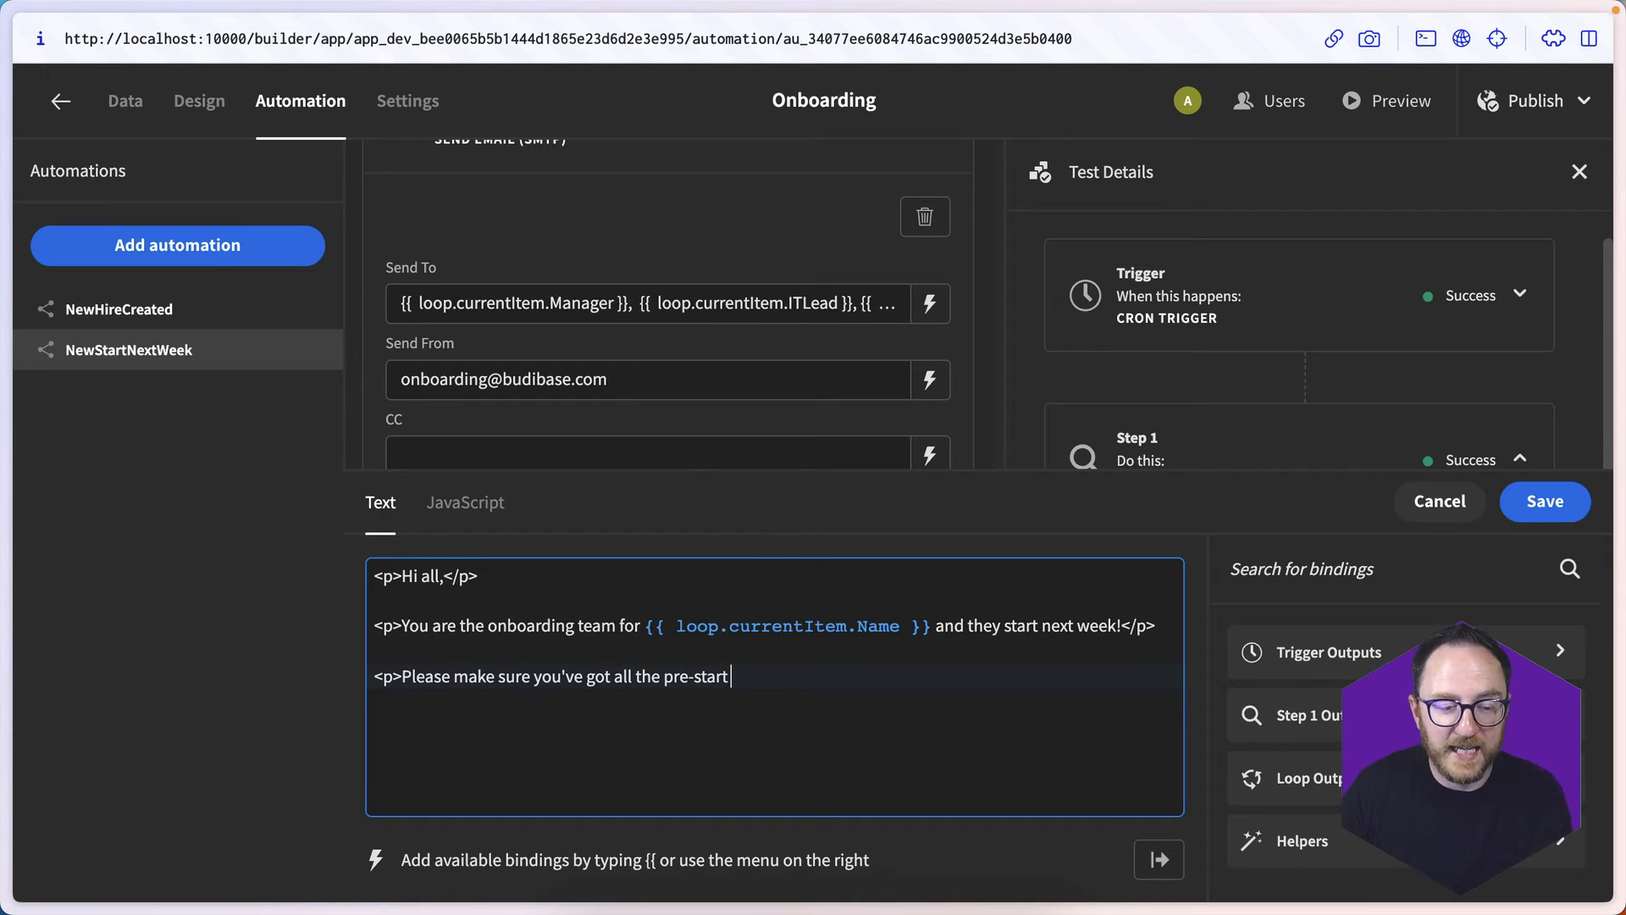
text( tasks complete and reply)
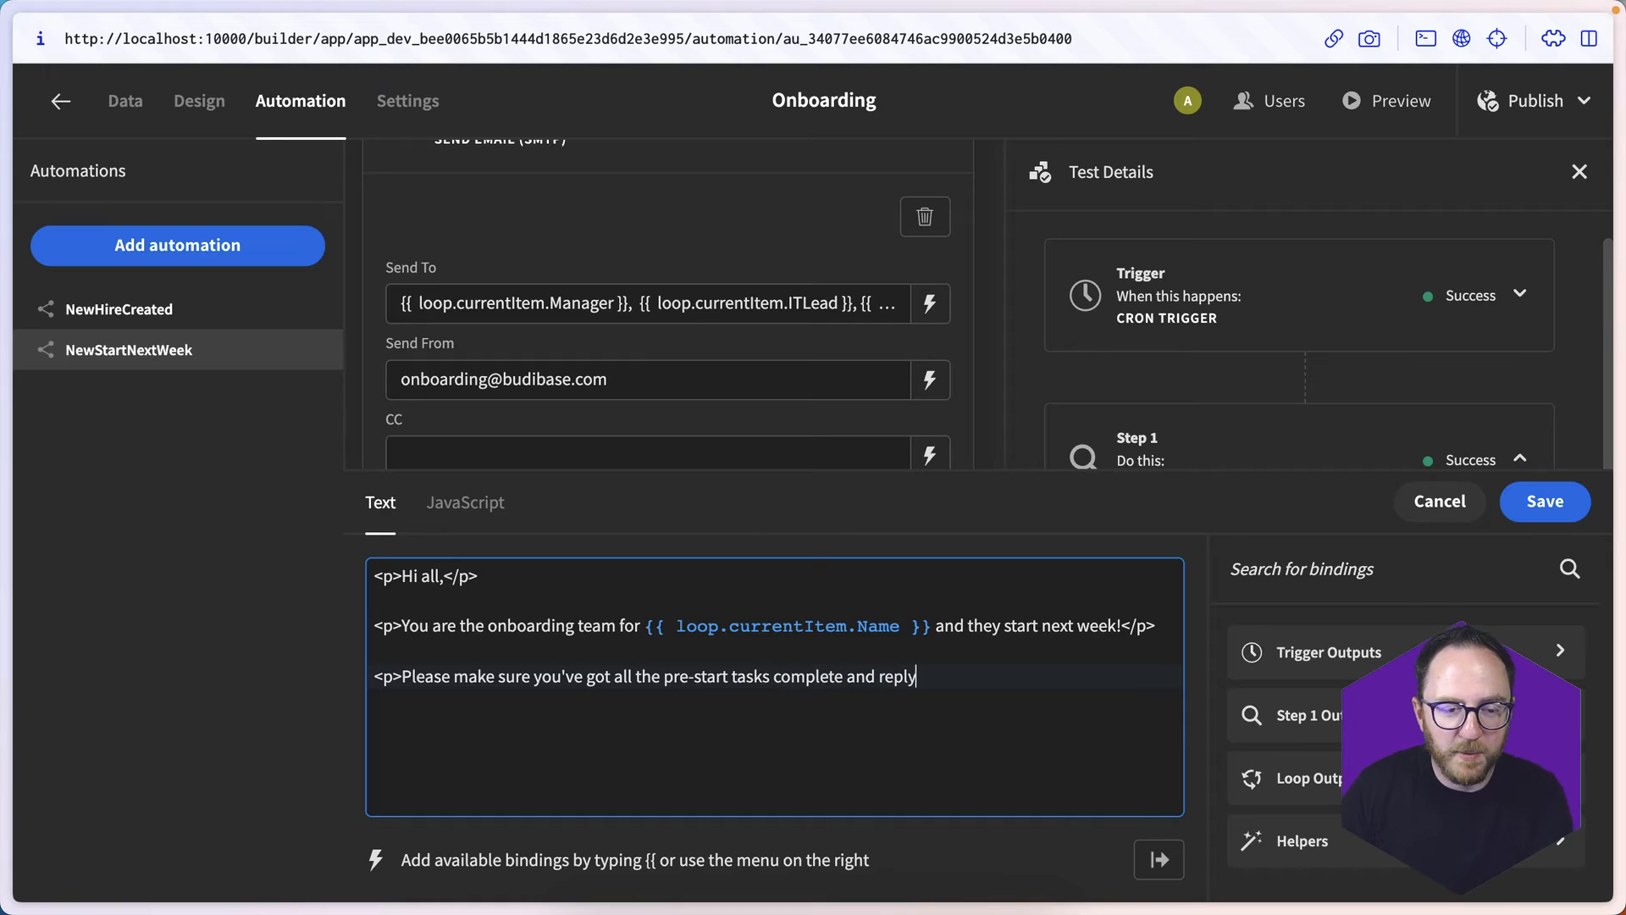
text( all to this em)
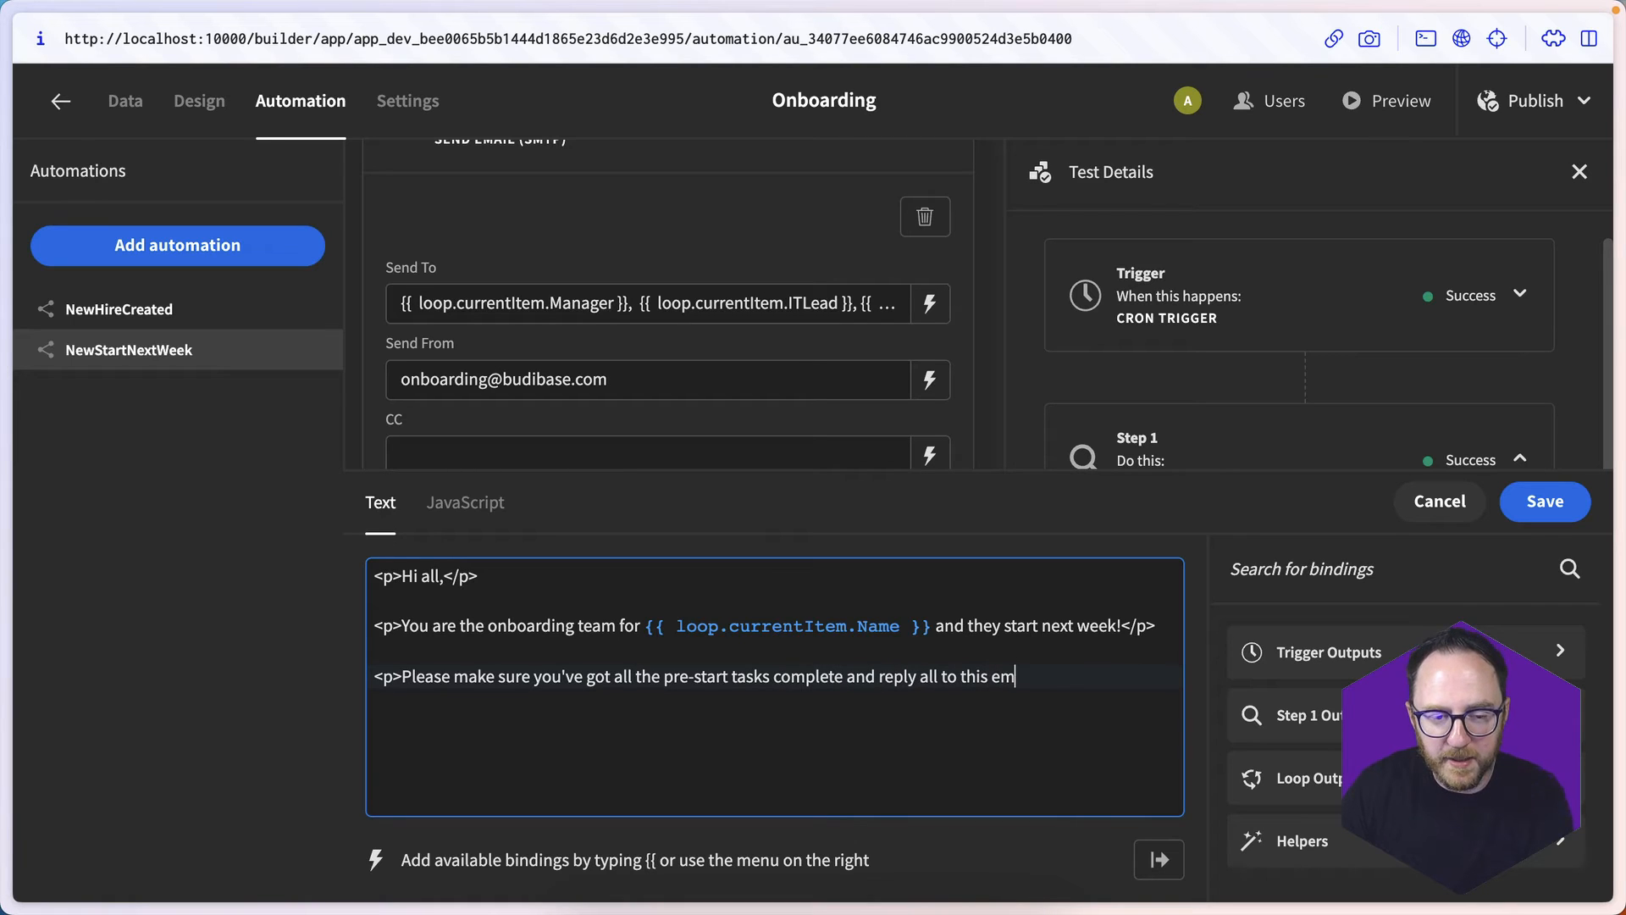
text(ail if there are a)
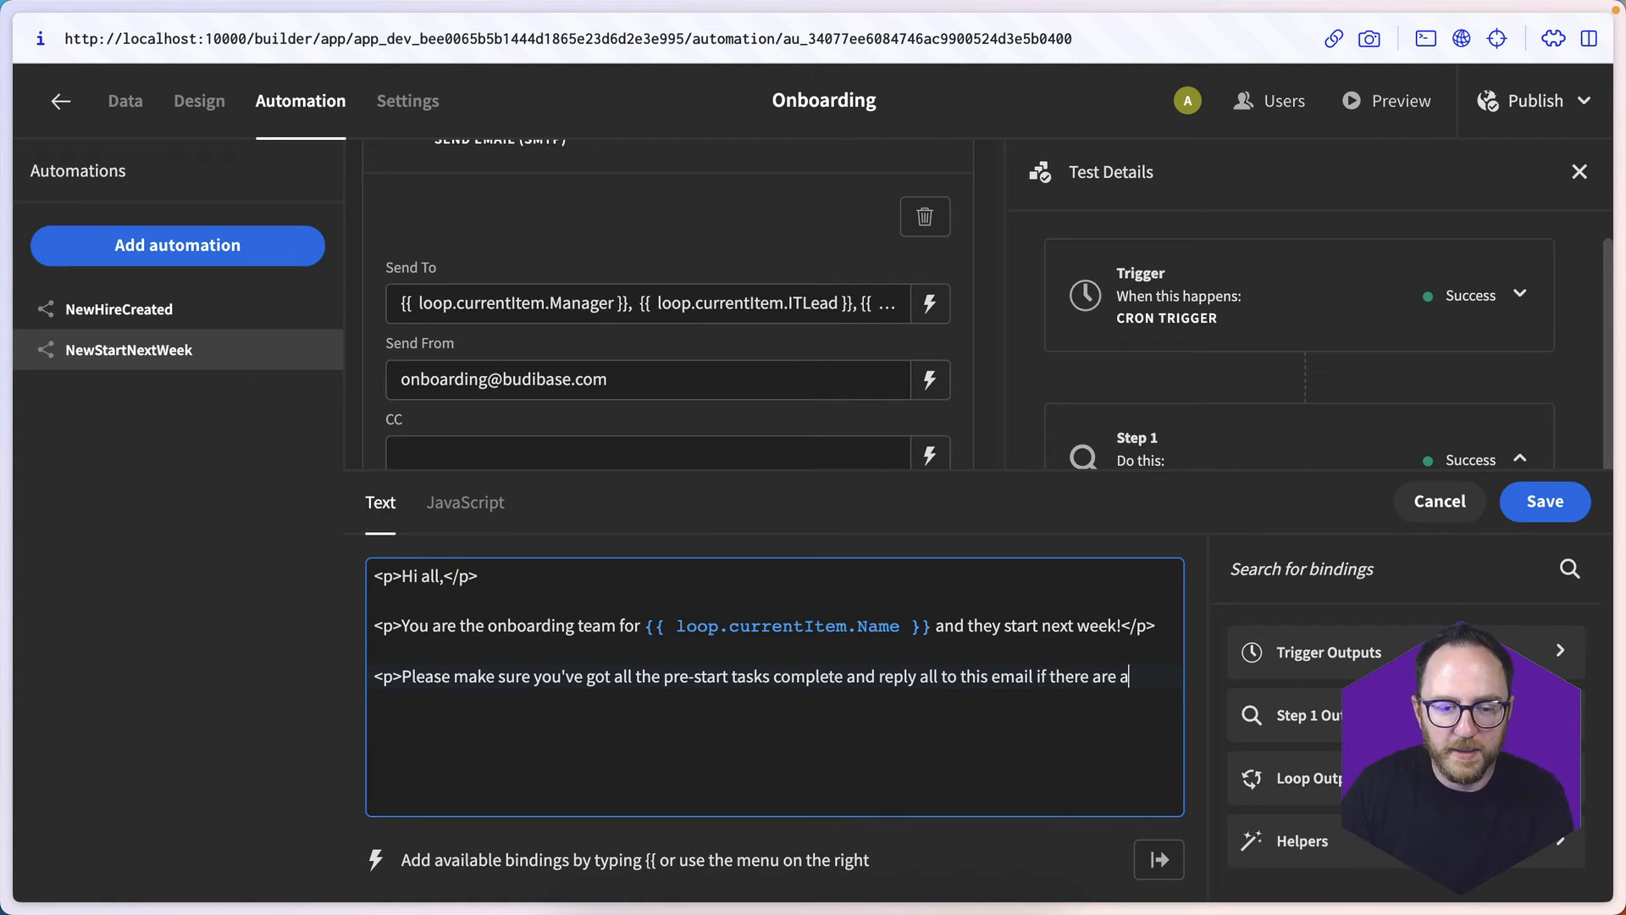
text(ny problems/)
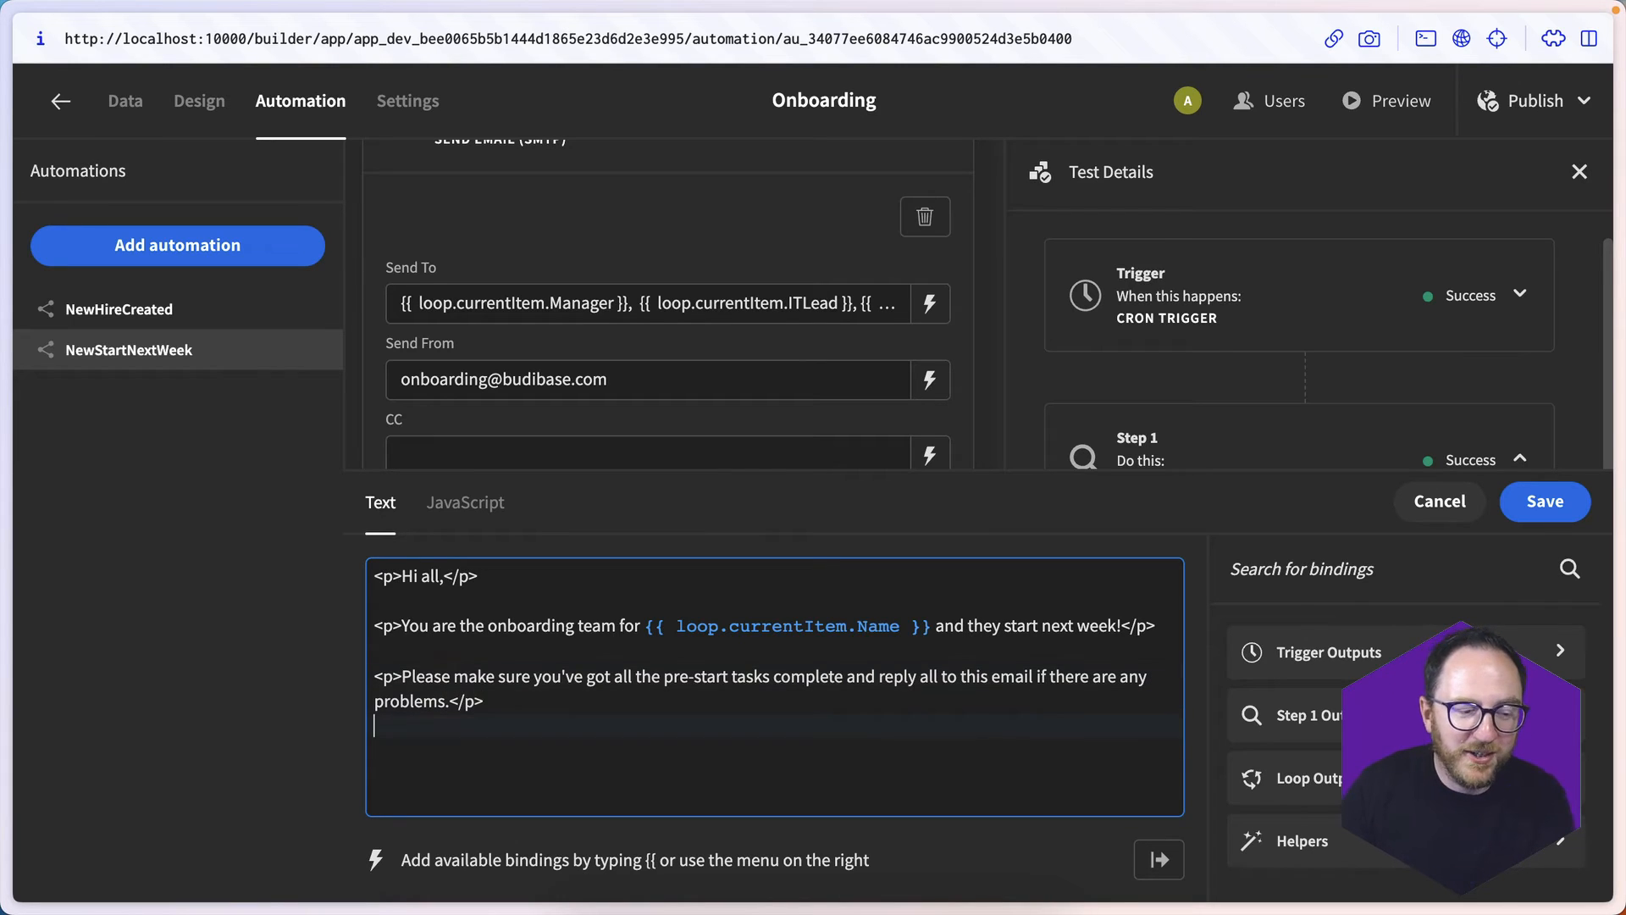
- Close the HTML Contents with the paragraph "<p>Thanks!</p>" after a blank line and save the email body
key(Return)
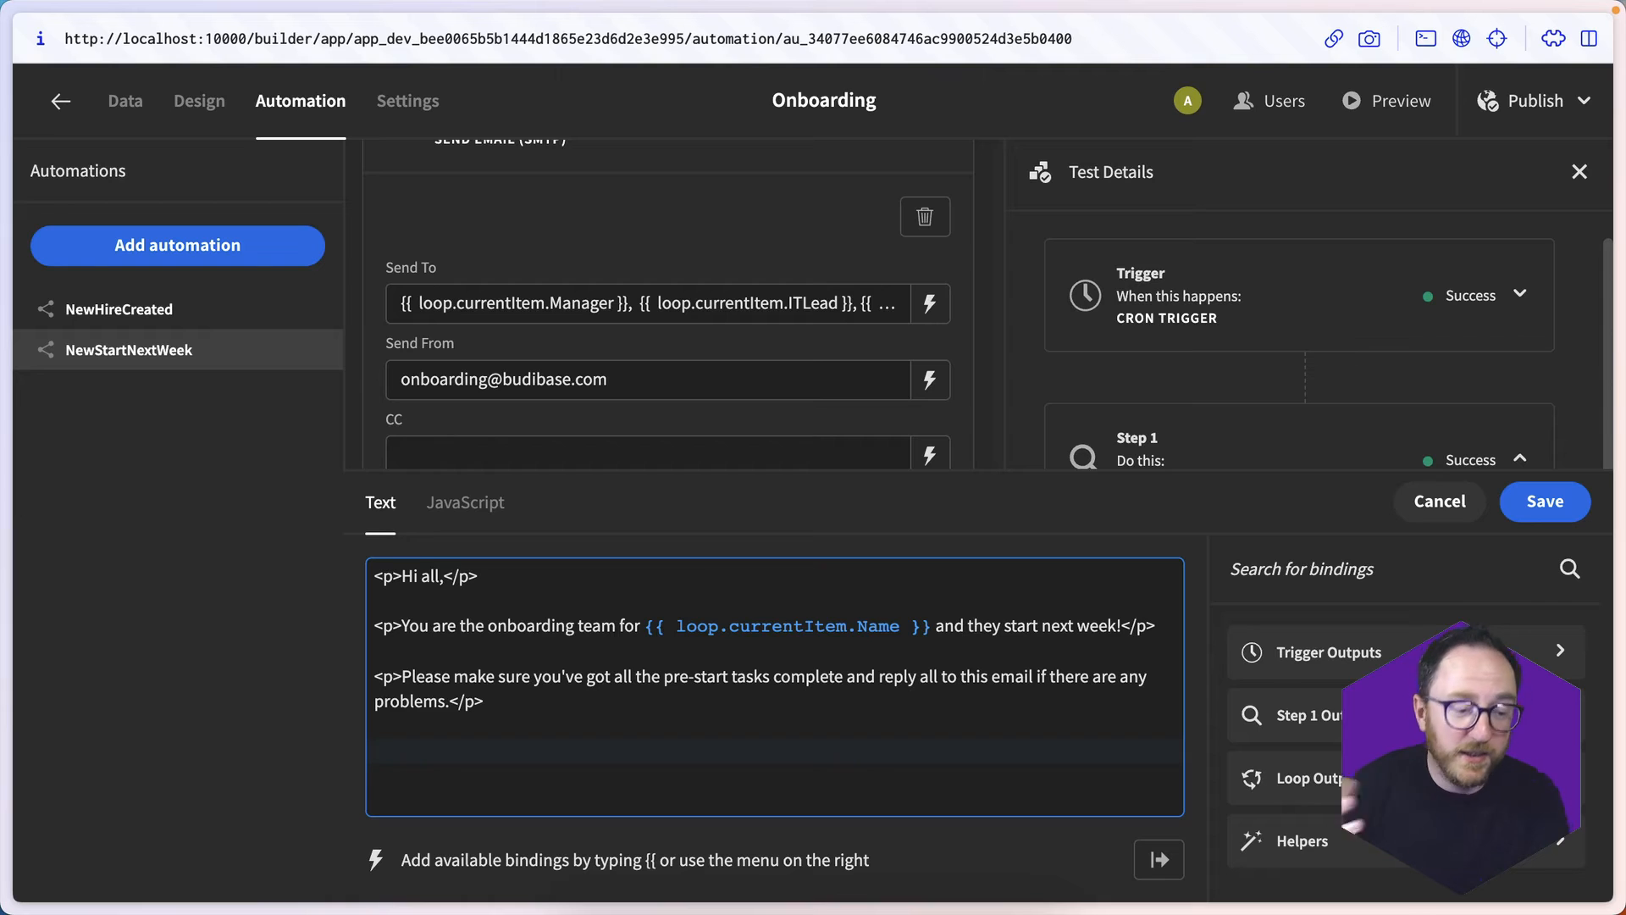
text(<)
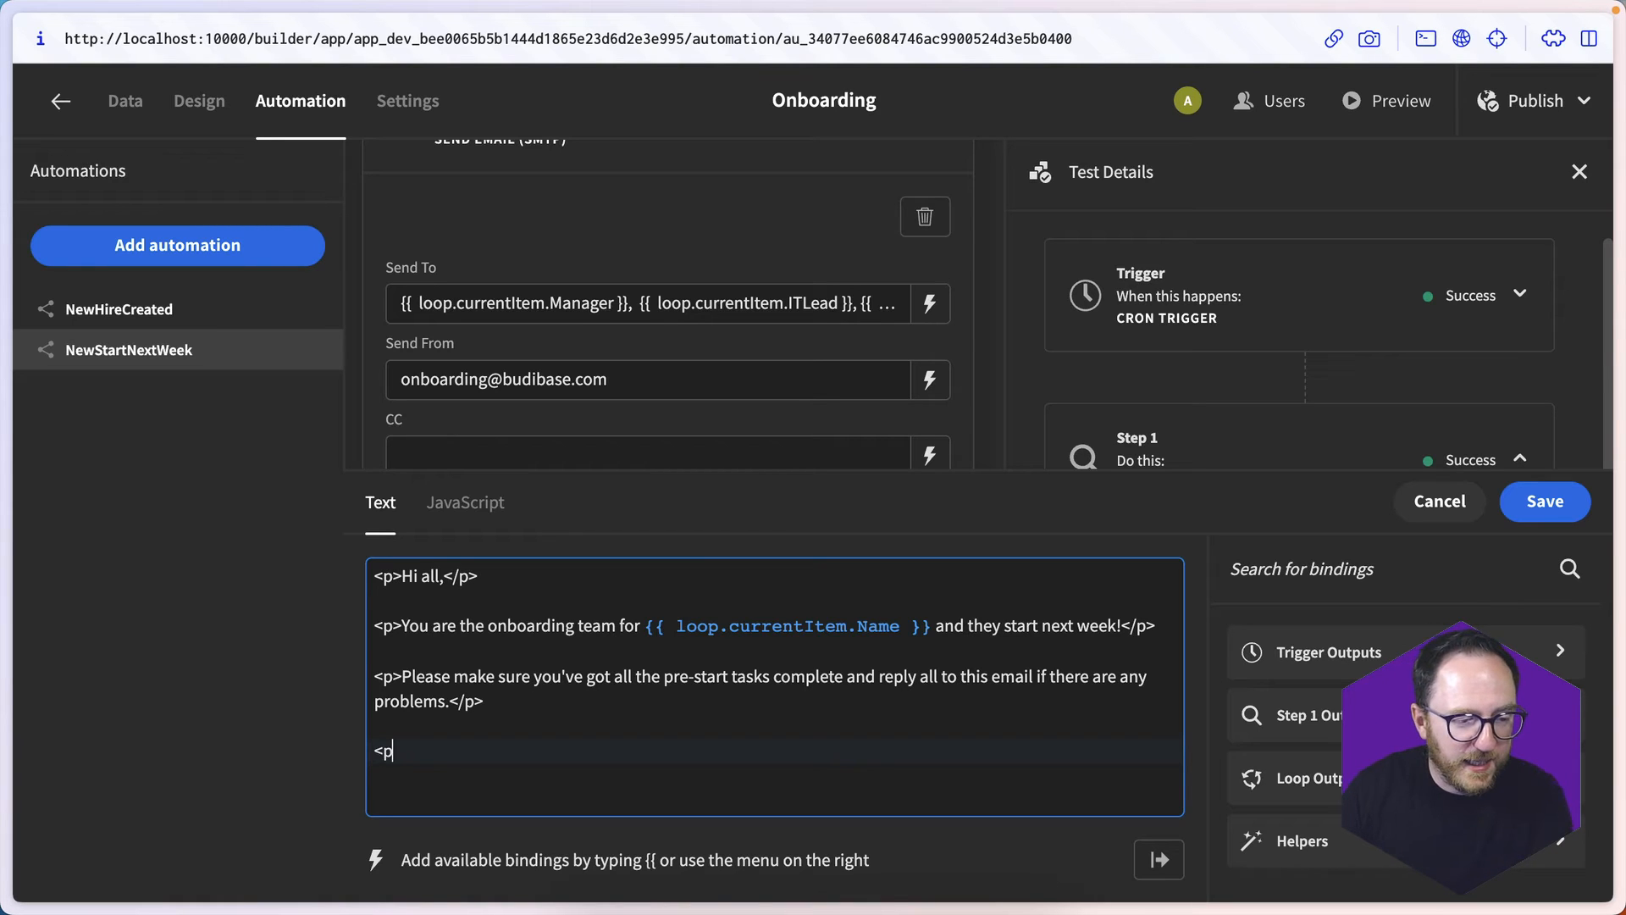
text(p>Thanks!</p>)
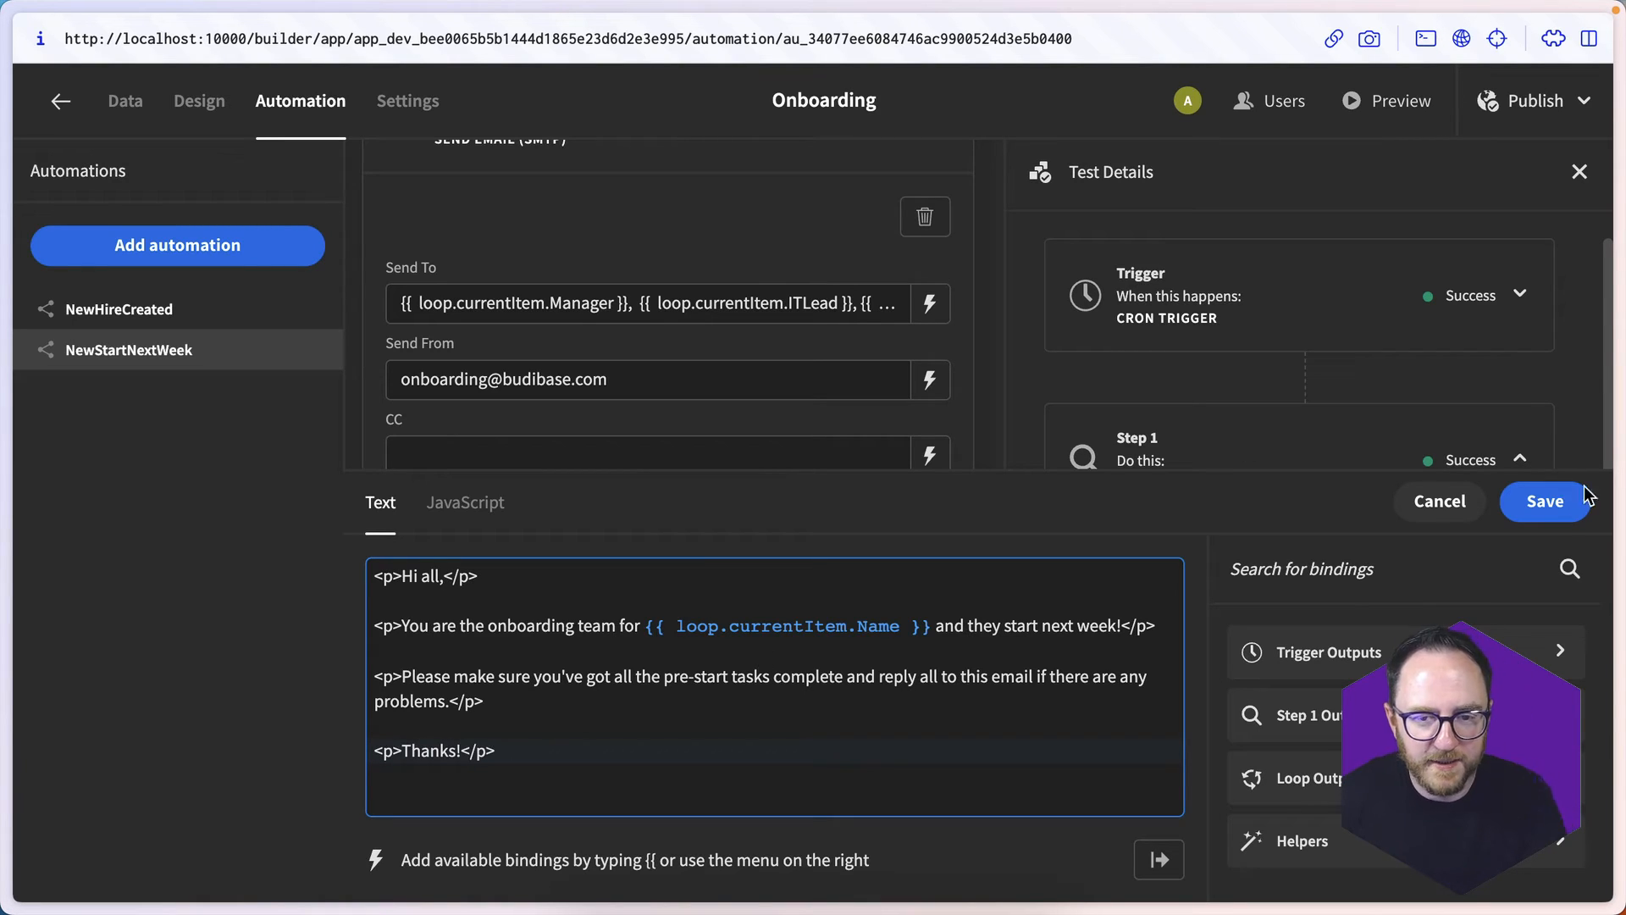
click(1545, 501)
- Test the NewStartNextWeek automation without a timestamp, and check the Send Email step's output and the delivered email
click(582, 815)
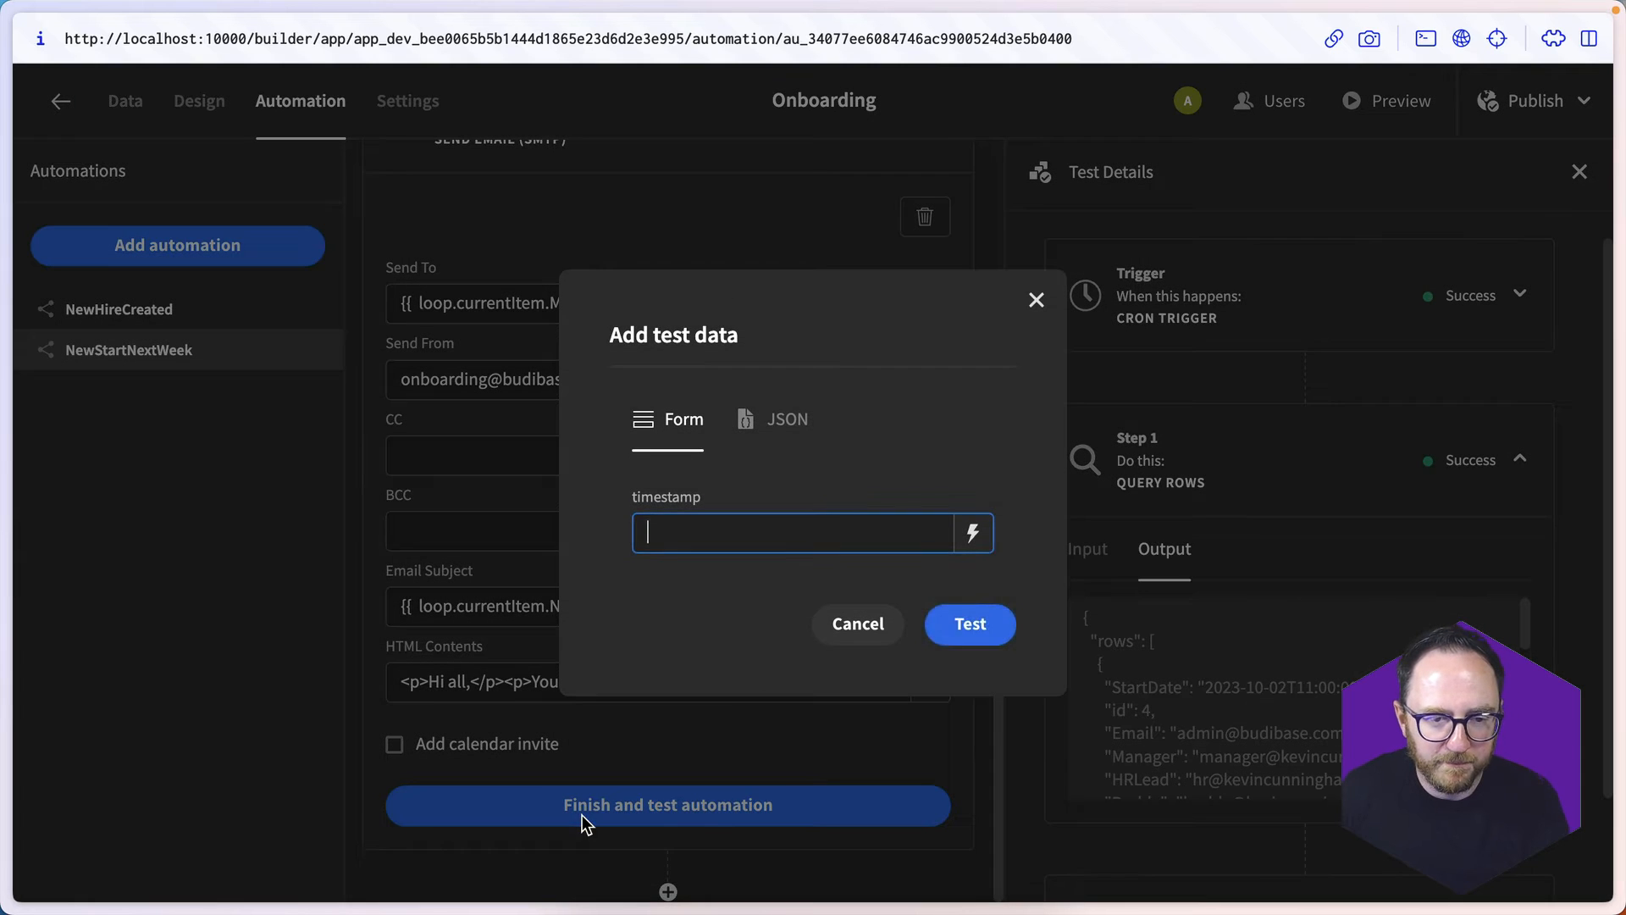
click(998, 618)
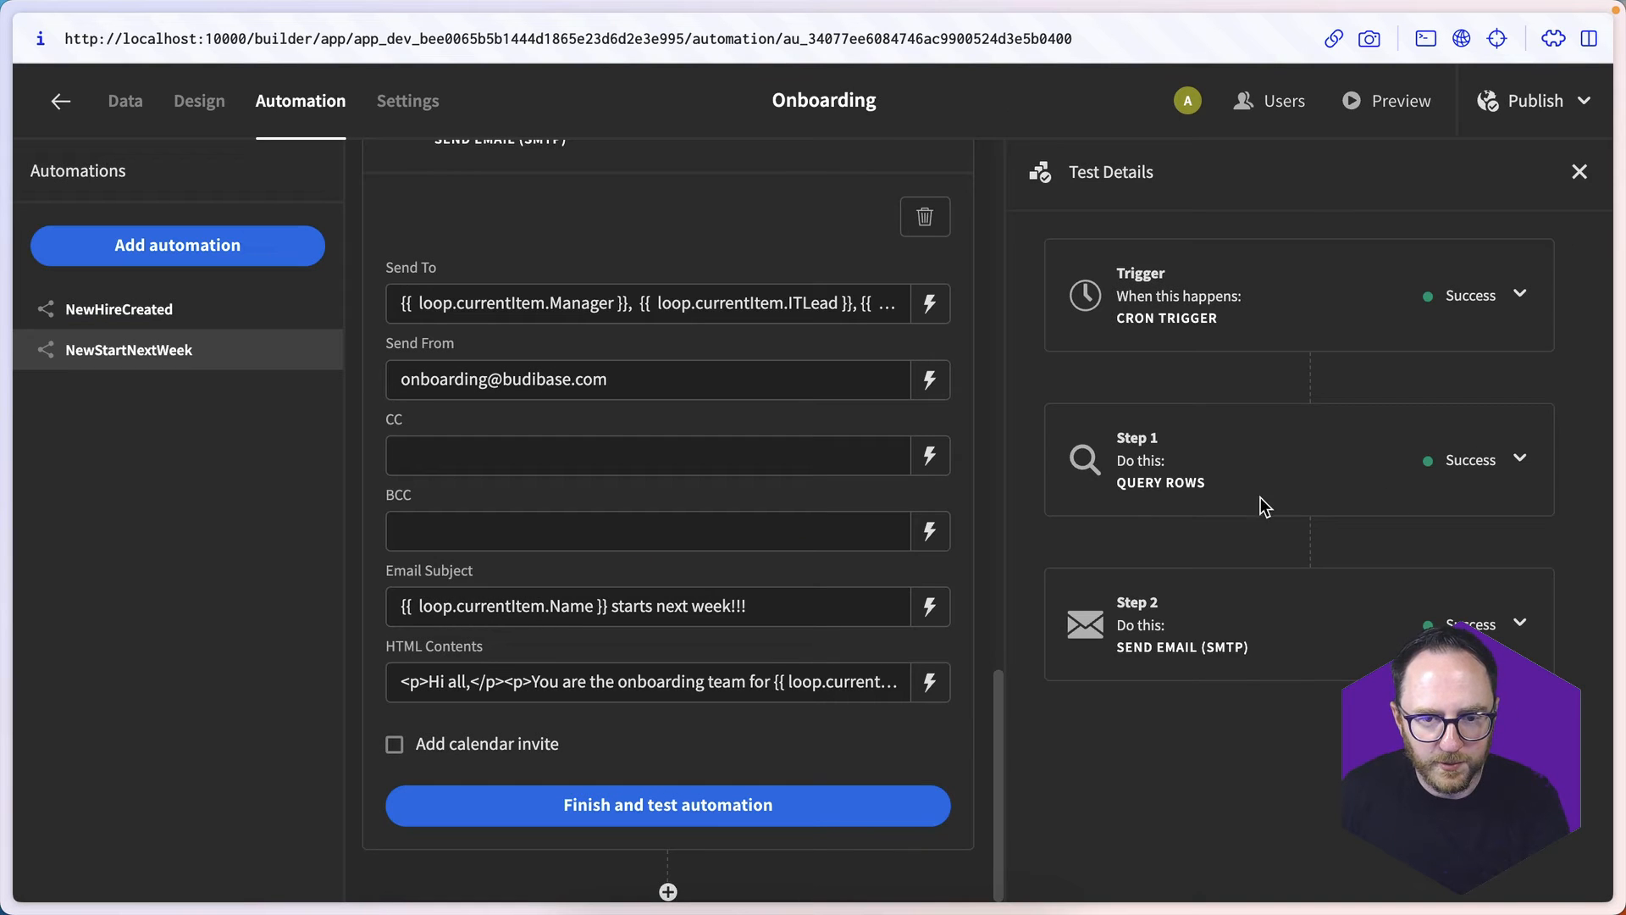
click(1227, 627)
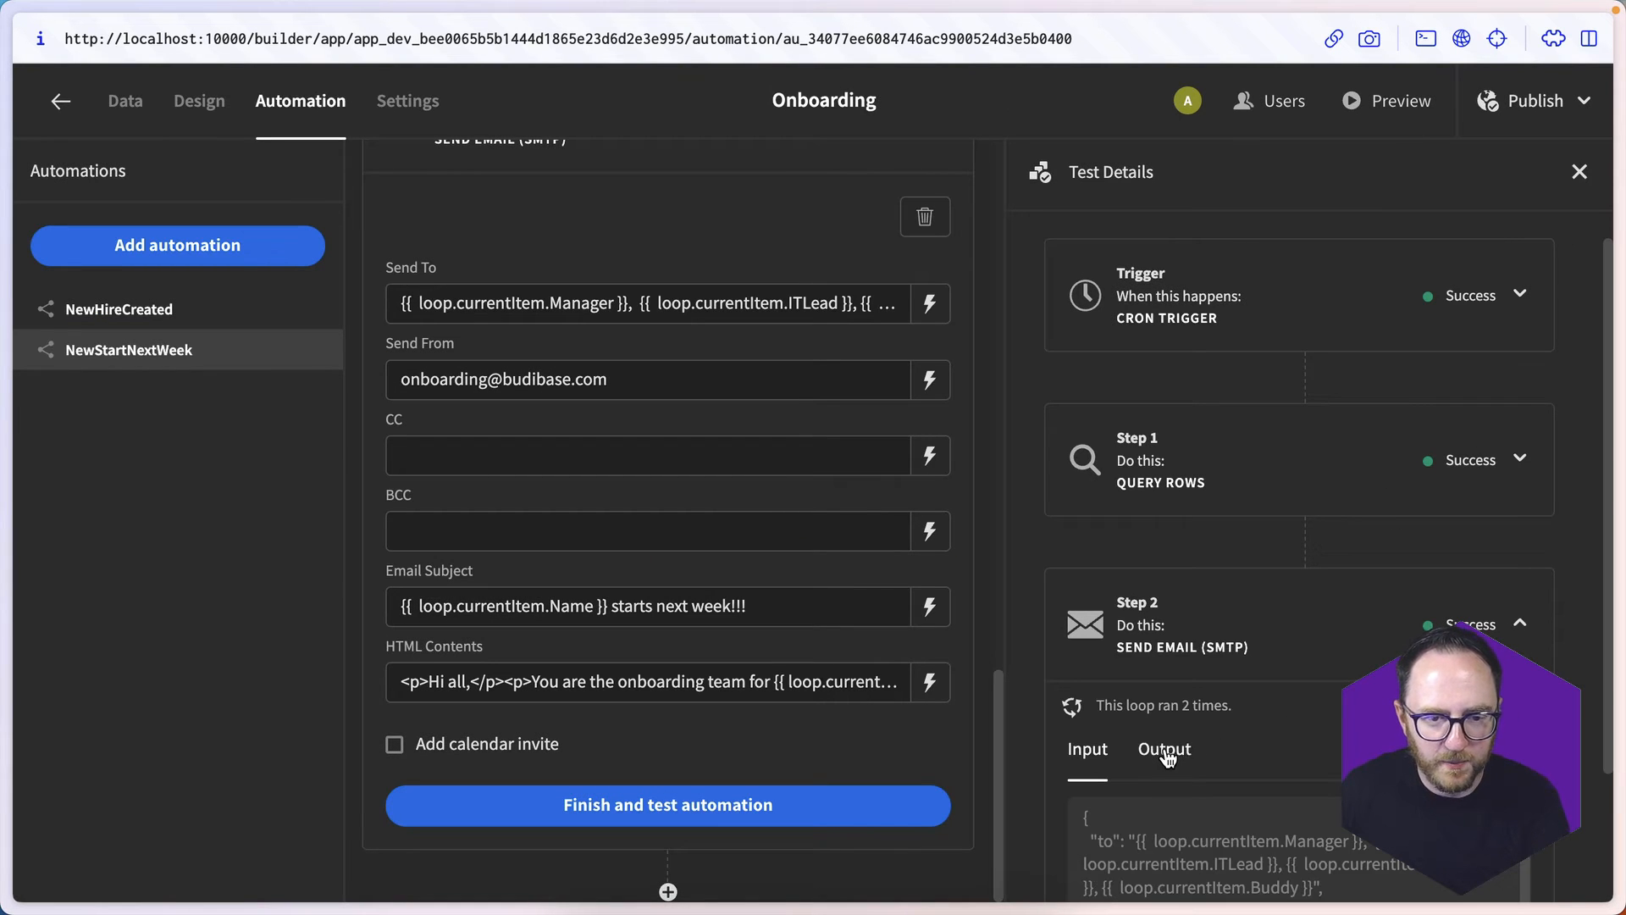
scroll(1167, 756, down, 3)
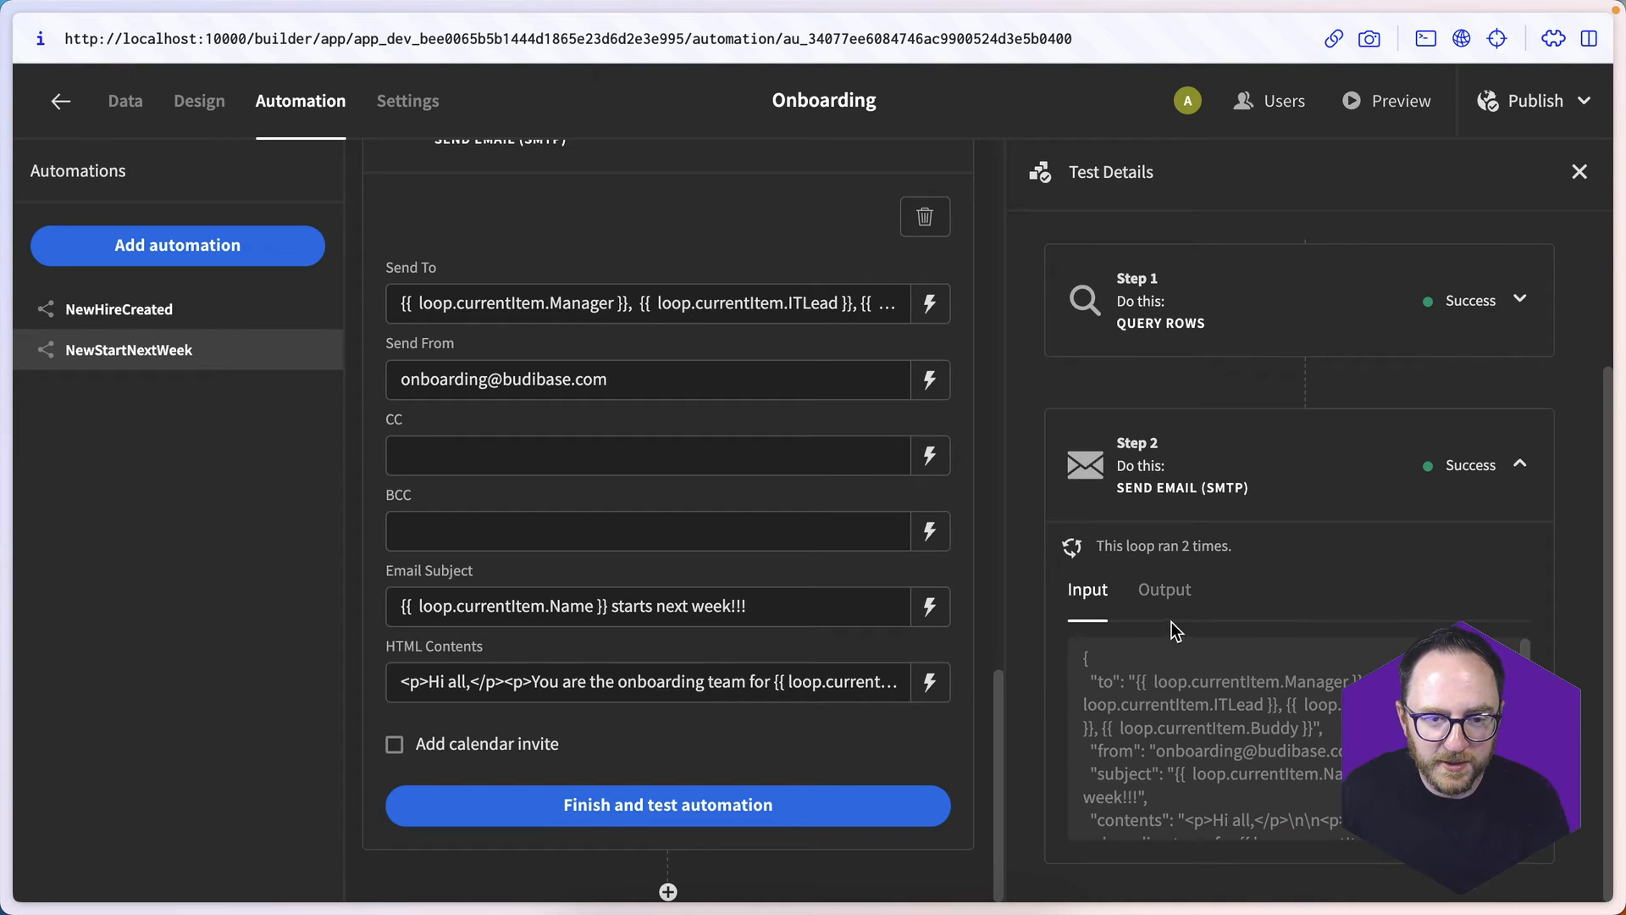
click(1170, 591)
scroll(1226, 824, down, 3)
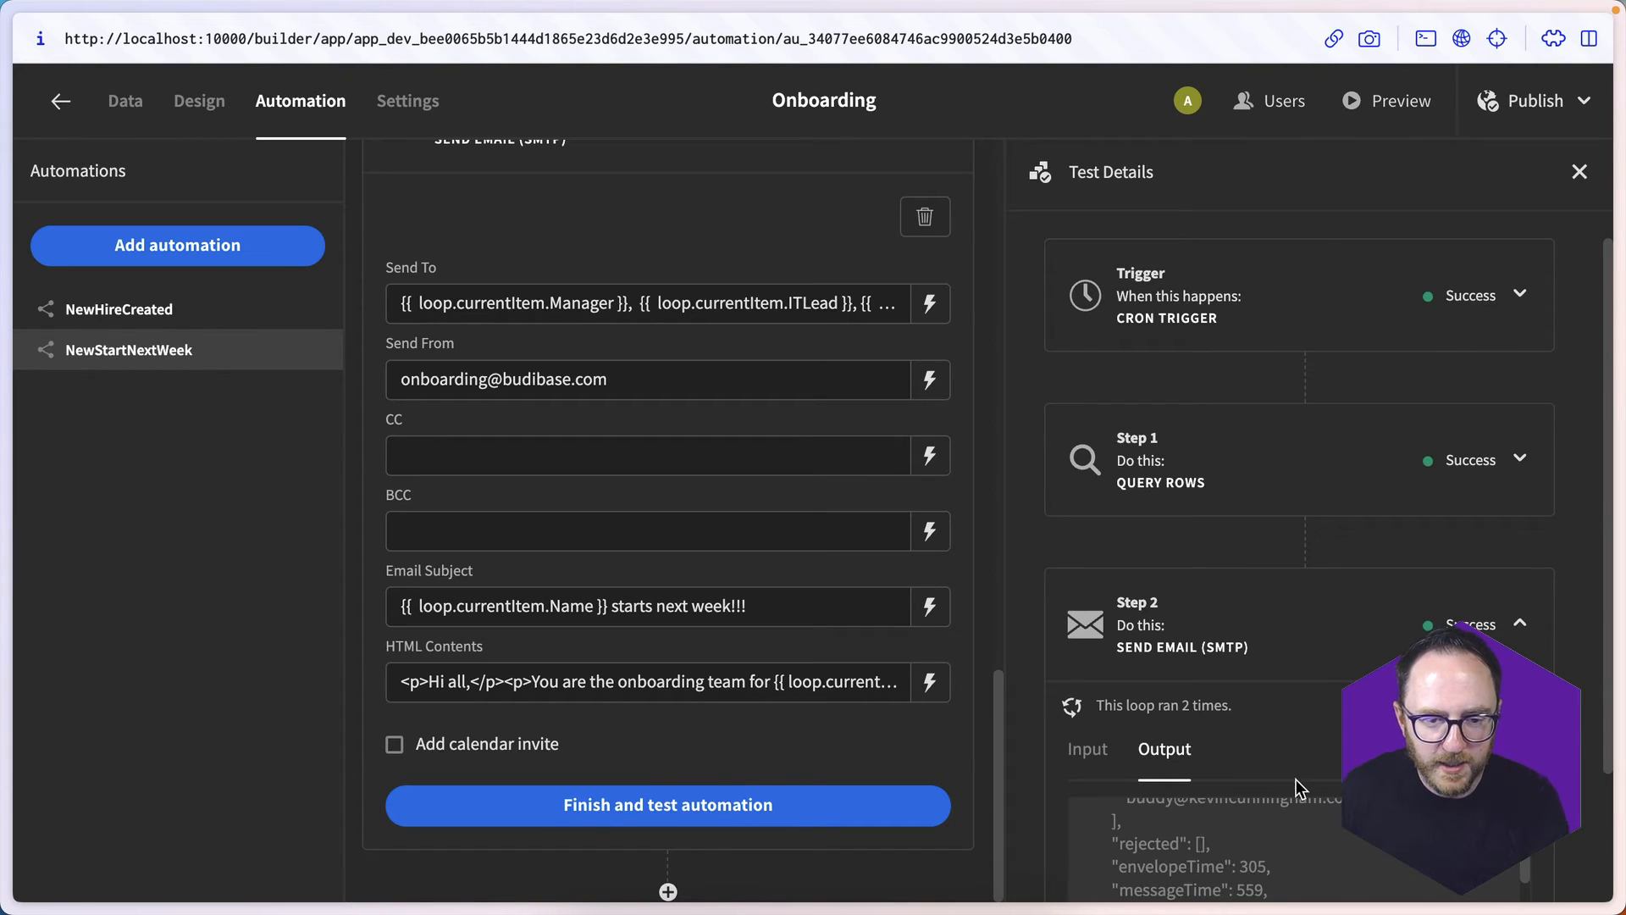
scroll(1295, 779, down, 3)
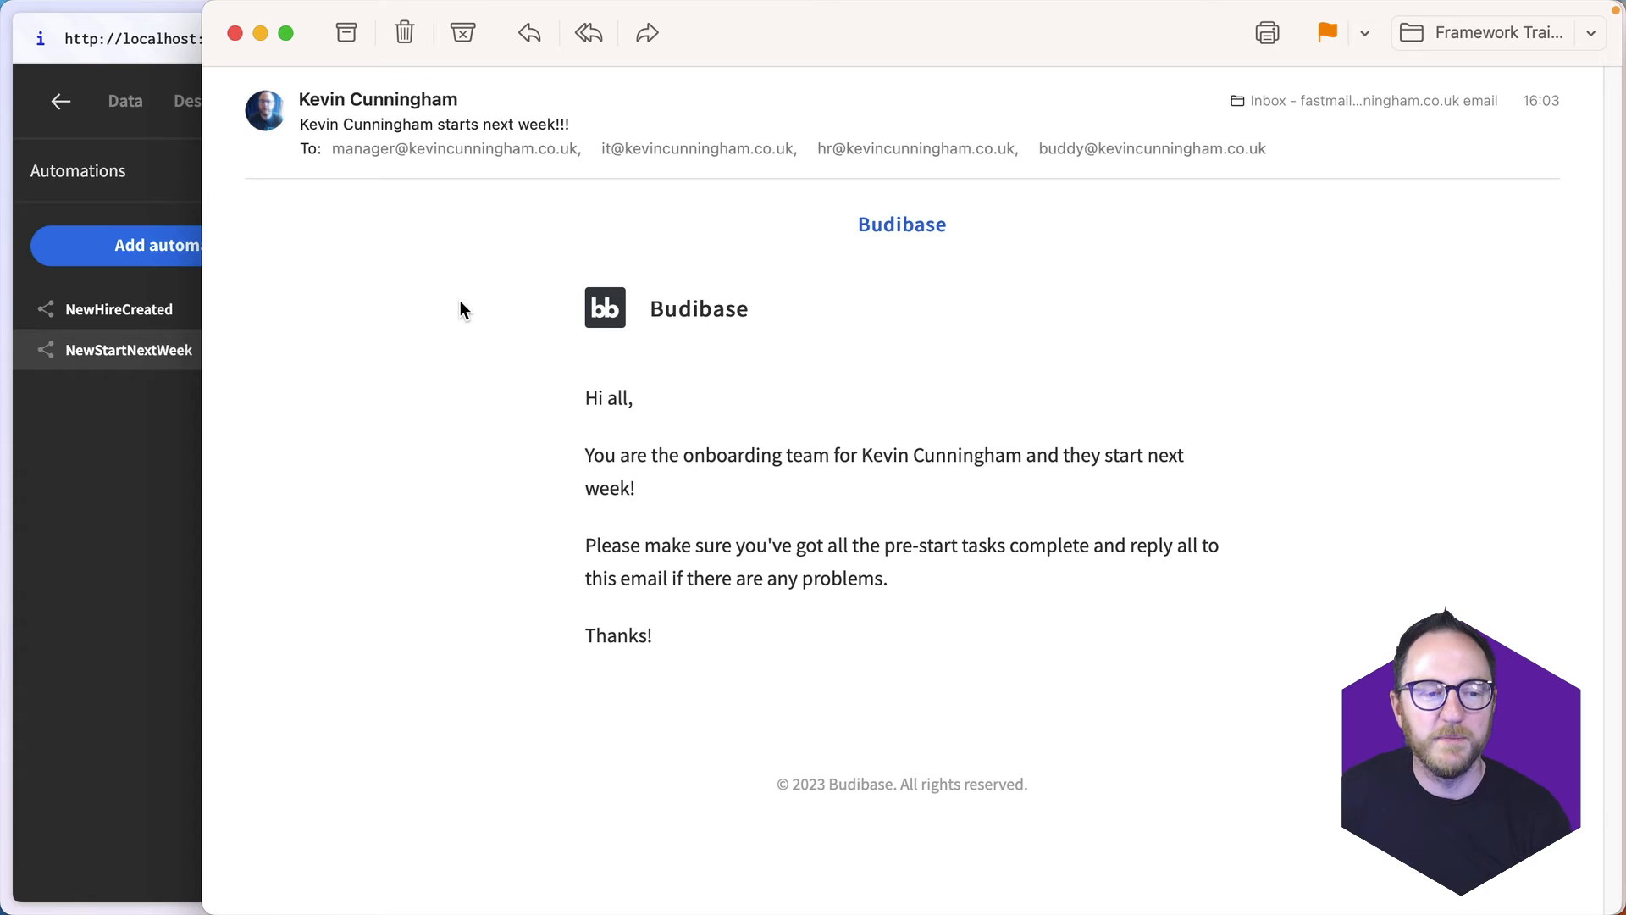
click(237, 33)
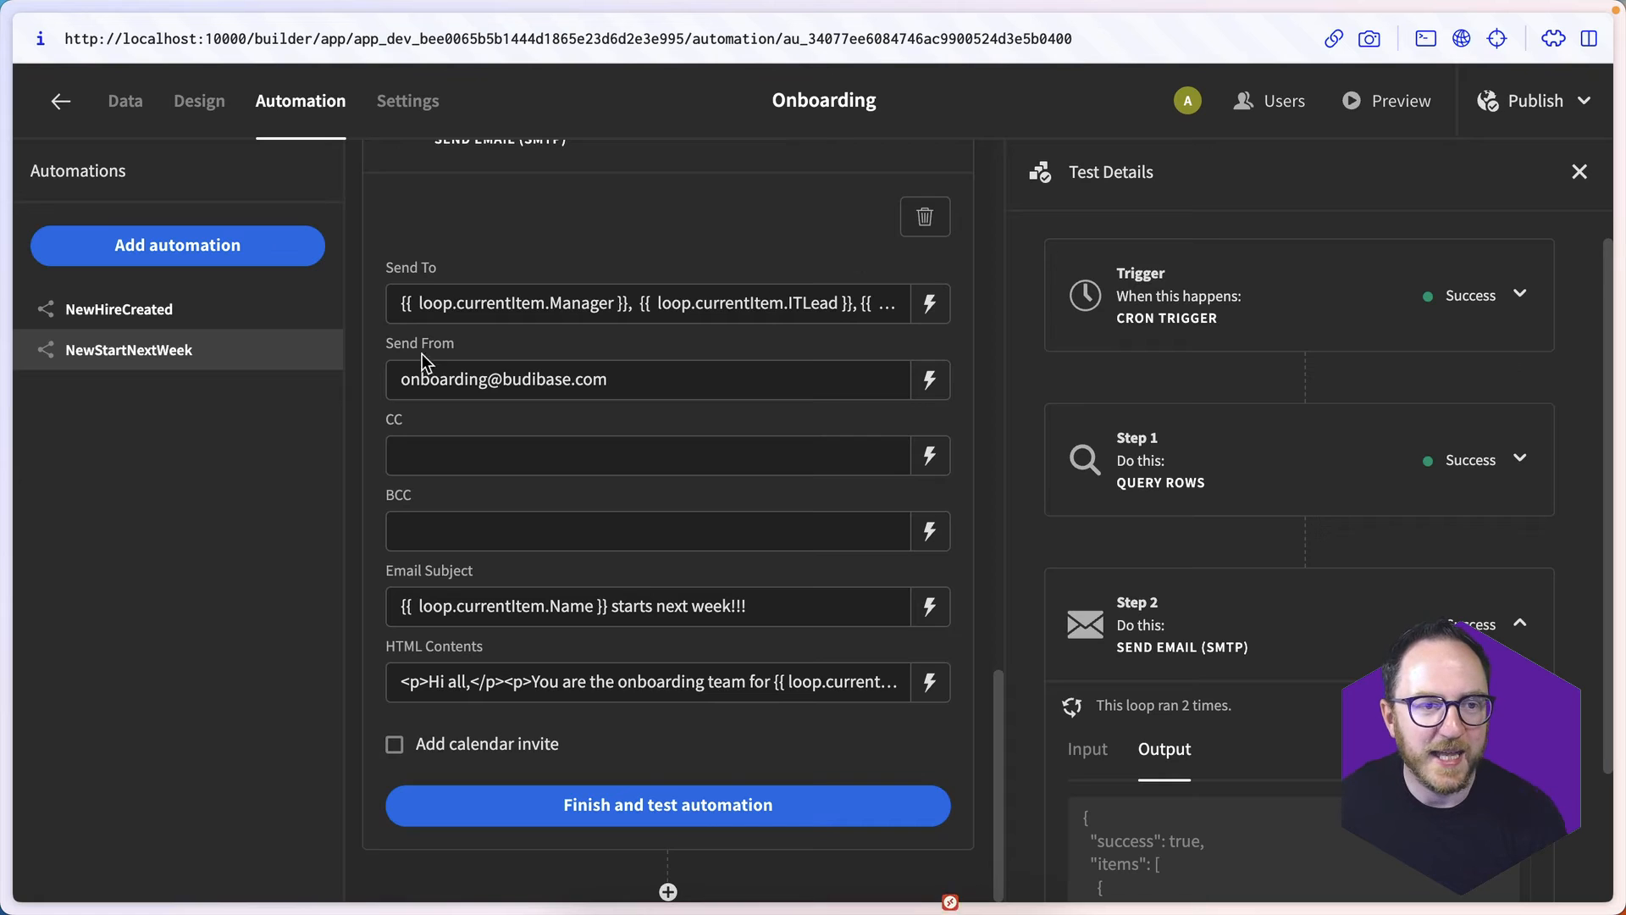
- Create an autogenerated table screen from the PostgreSQL new_hire table with Basic access
click(212, 110)
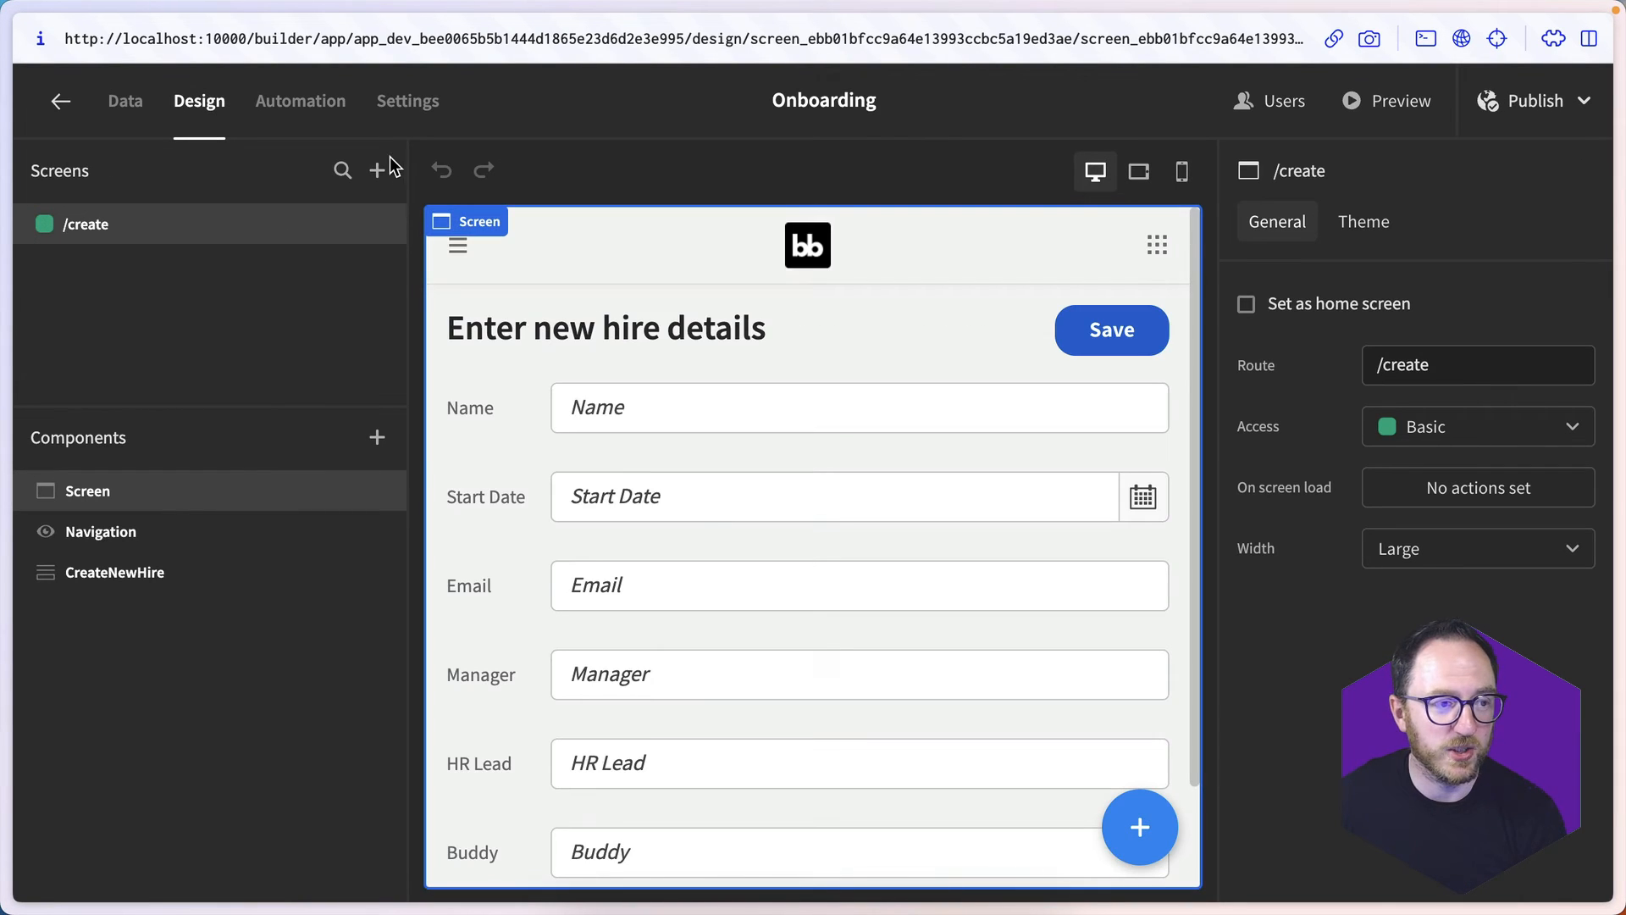
click(377, 170)
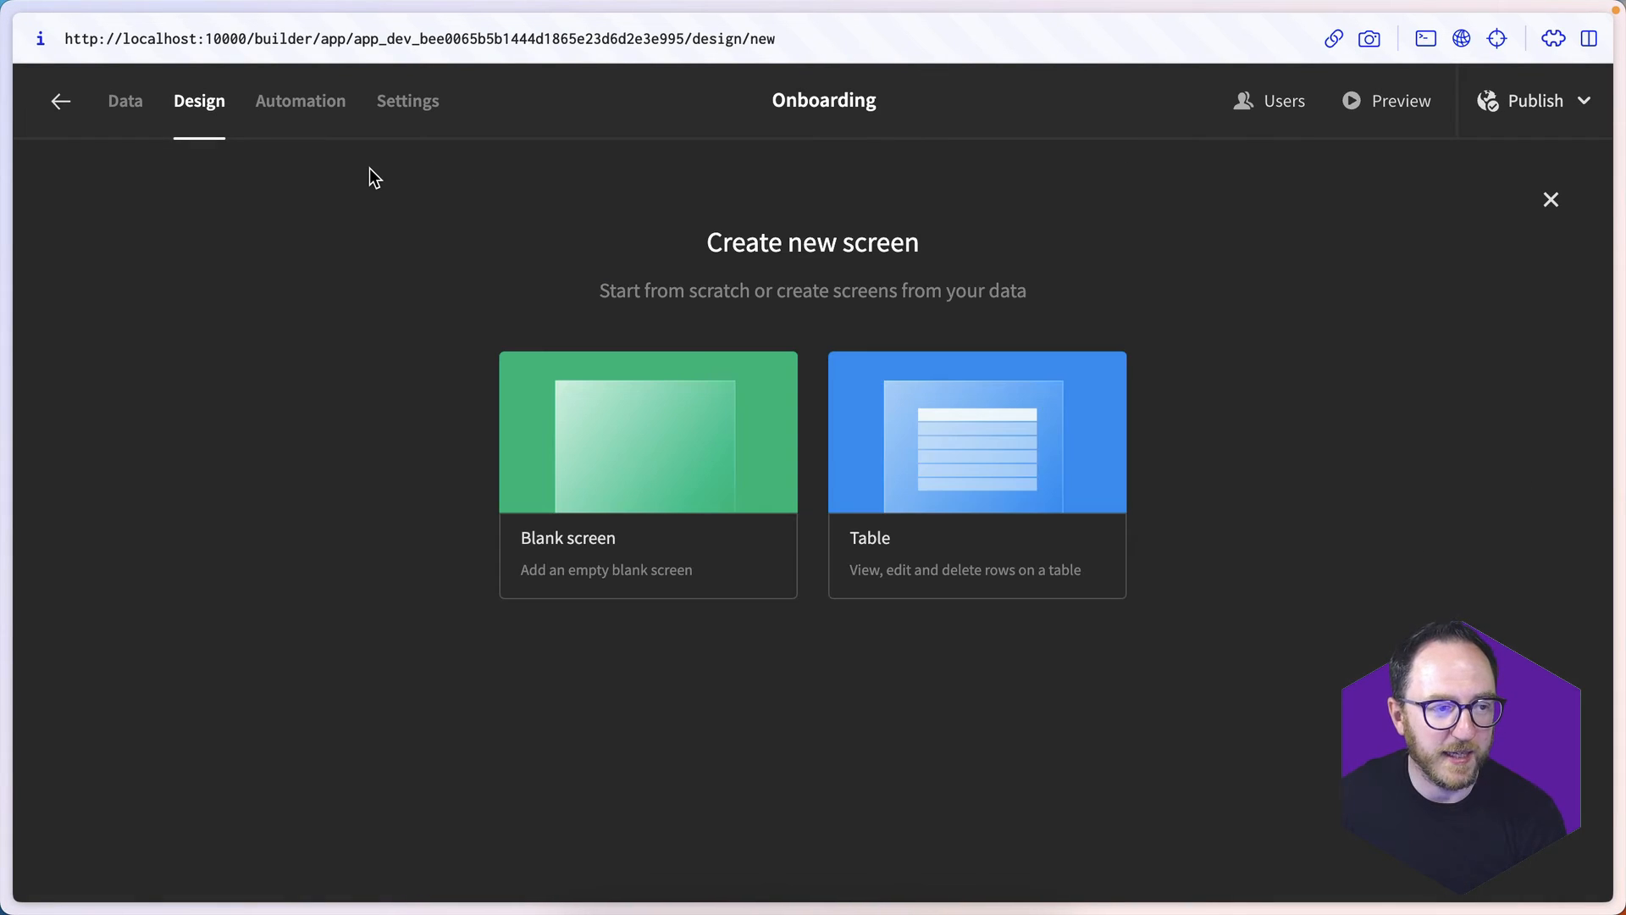
click(987, 431)
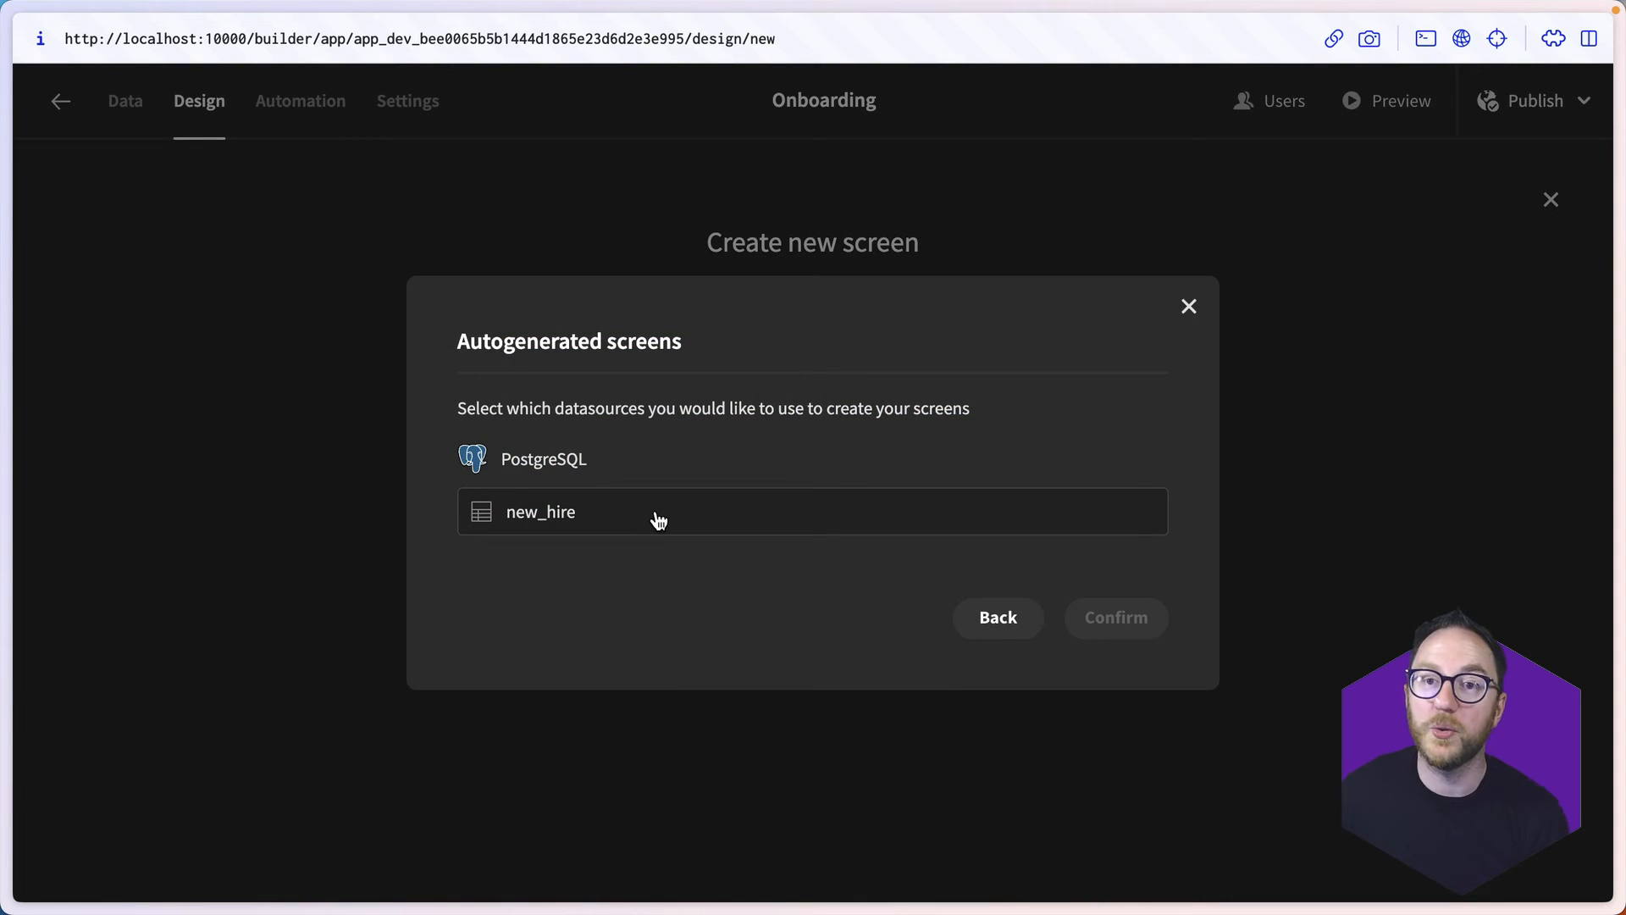
click(659, 520)
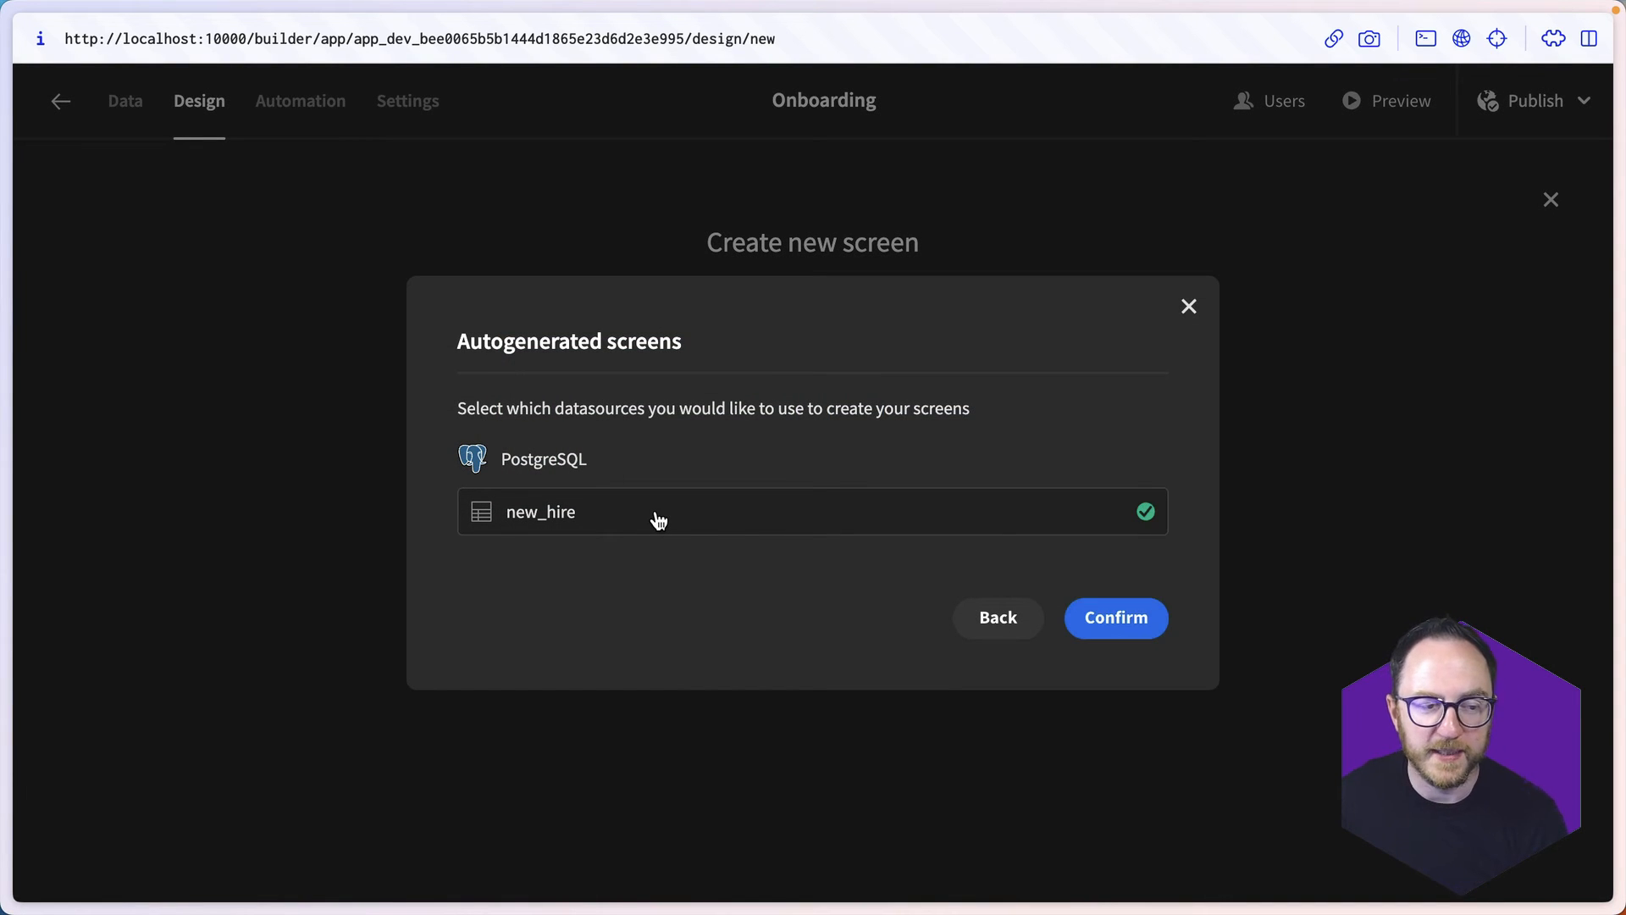
click(1077, 618)
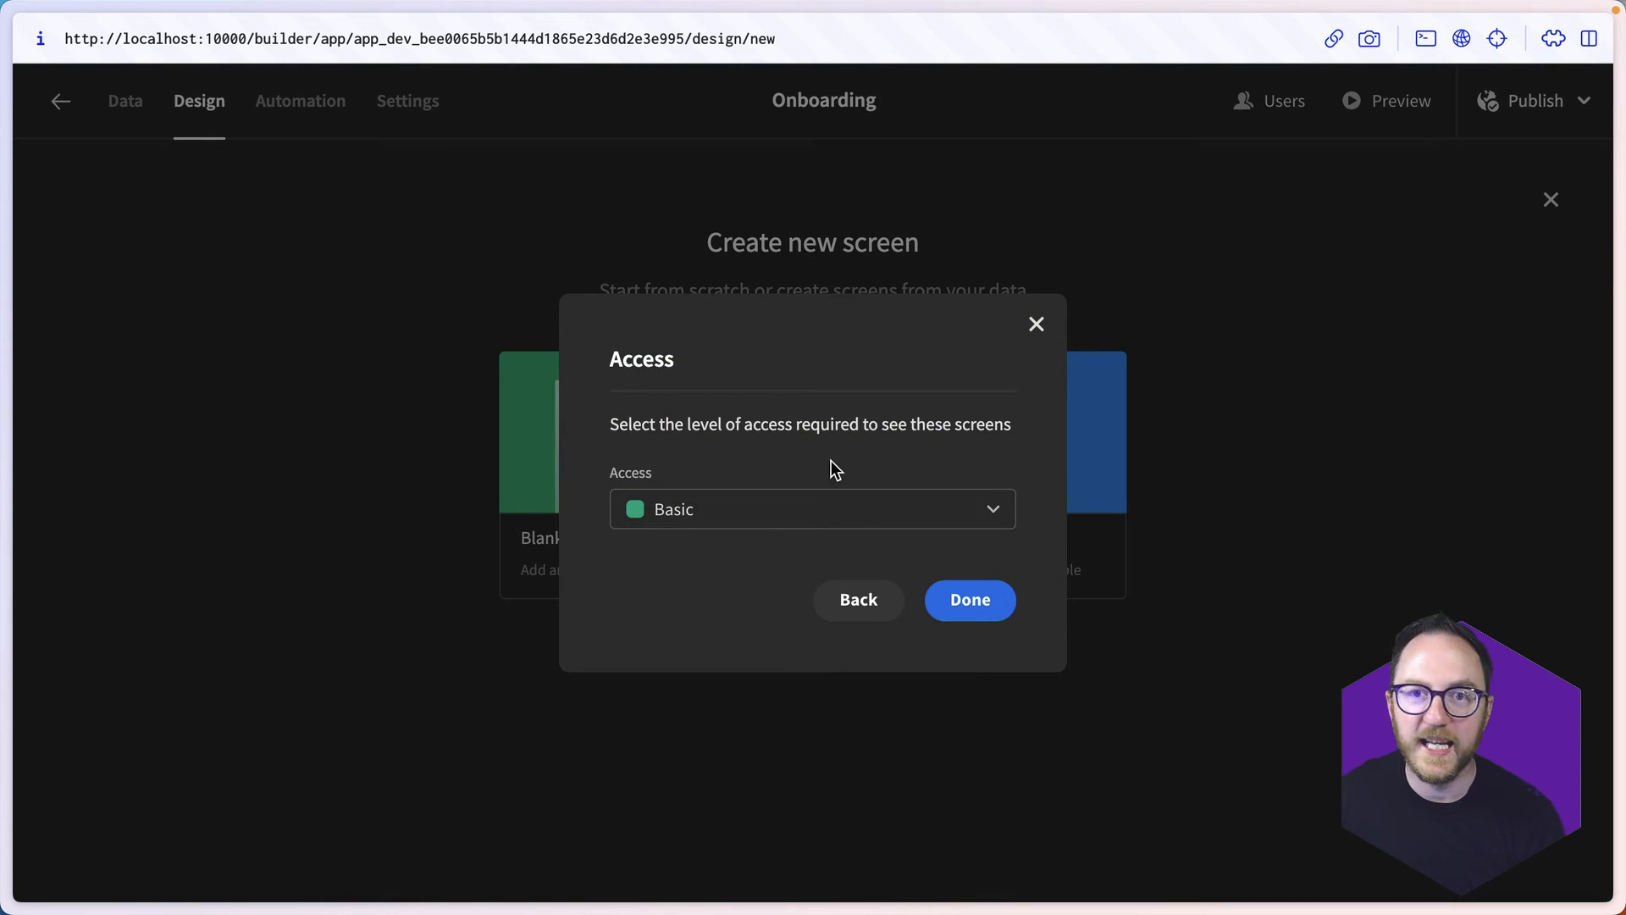
click(976, 601)
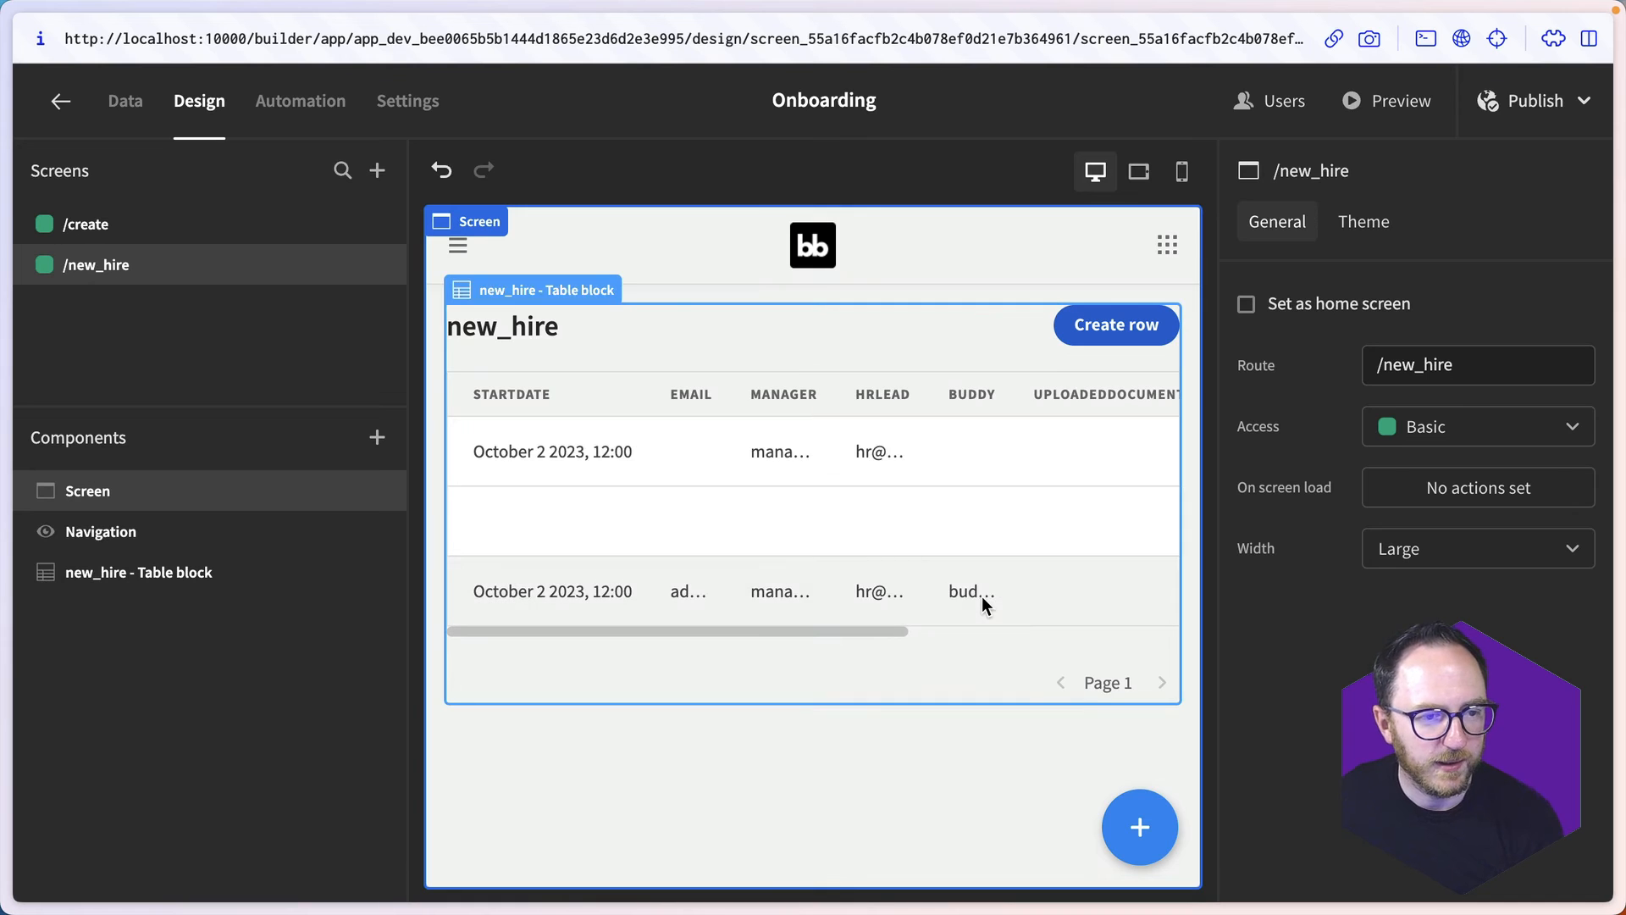
- Preview the app's new_hire screen, check the details of individual hires in the table, and close the preview
click(1376, 100)
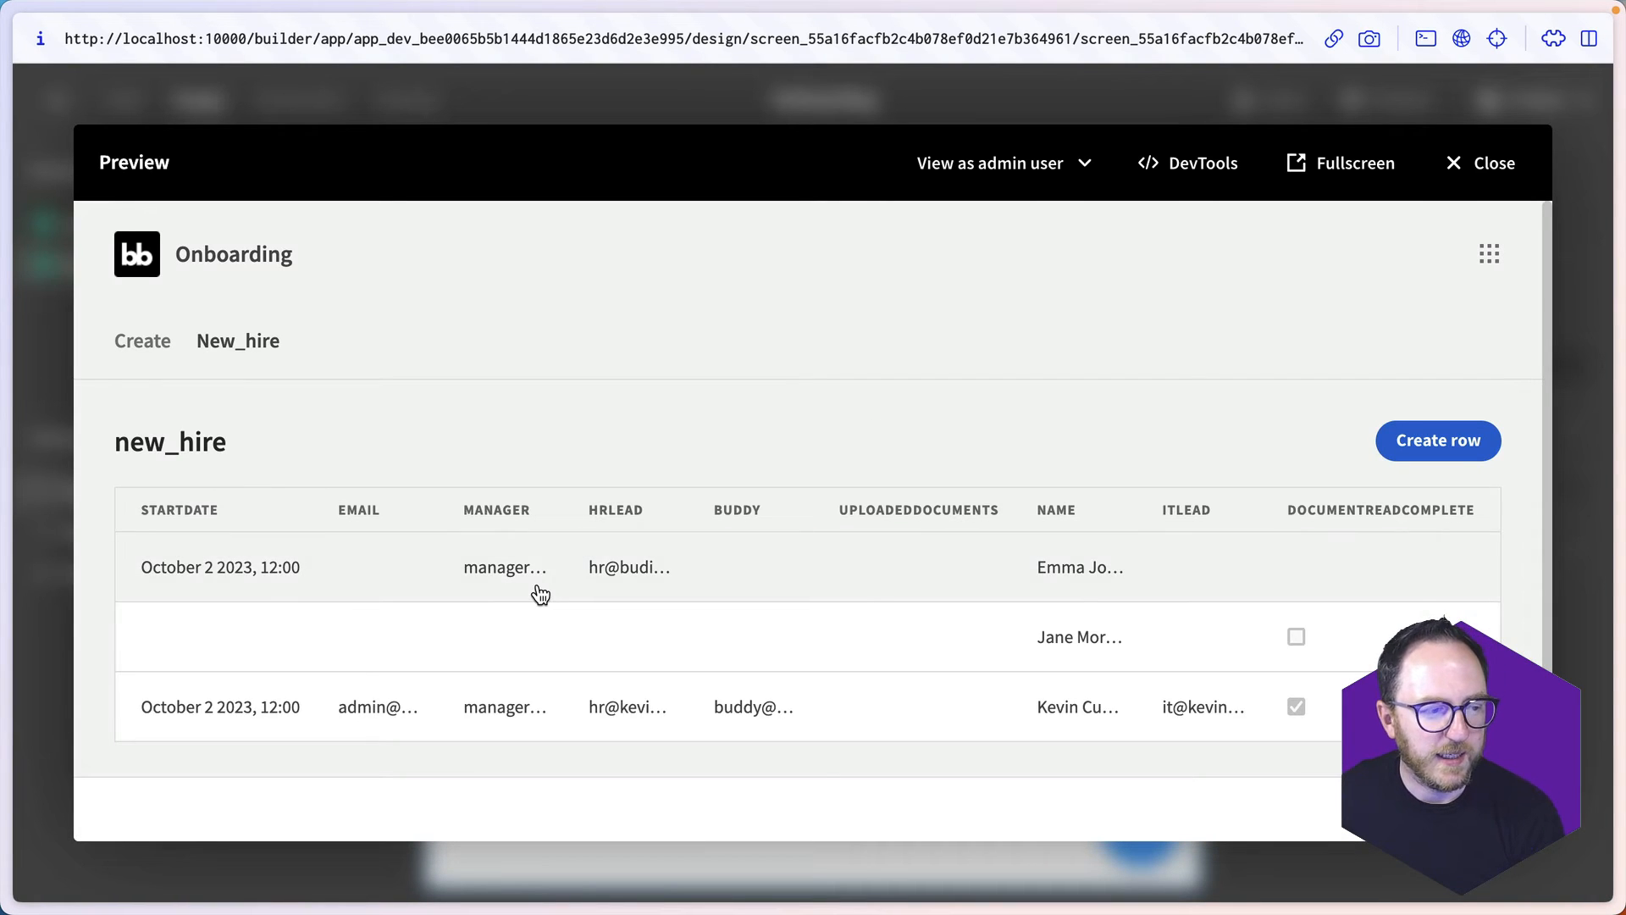
scroll(337, 603, down, 1)
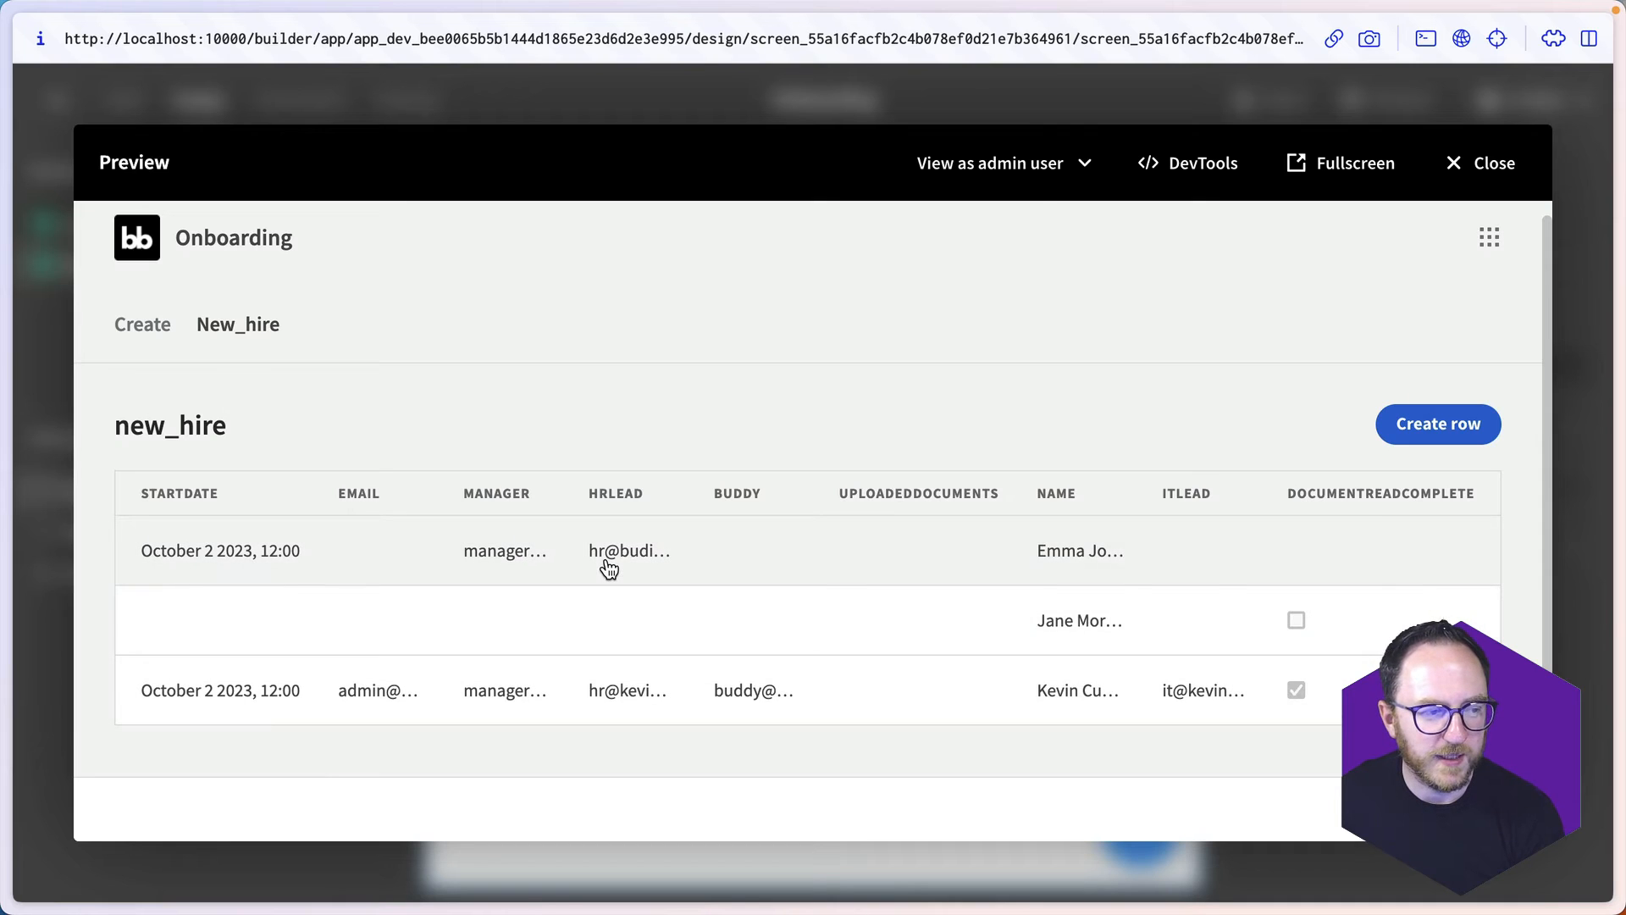
click(610, 569)
scroll(1310, 574, down, 2)
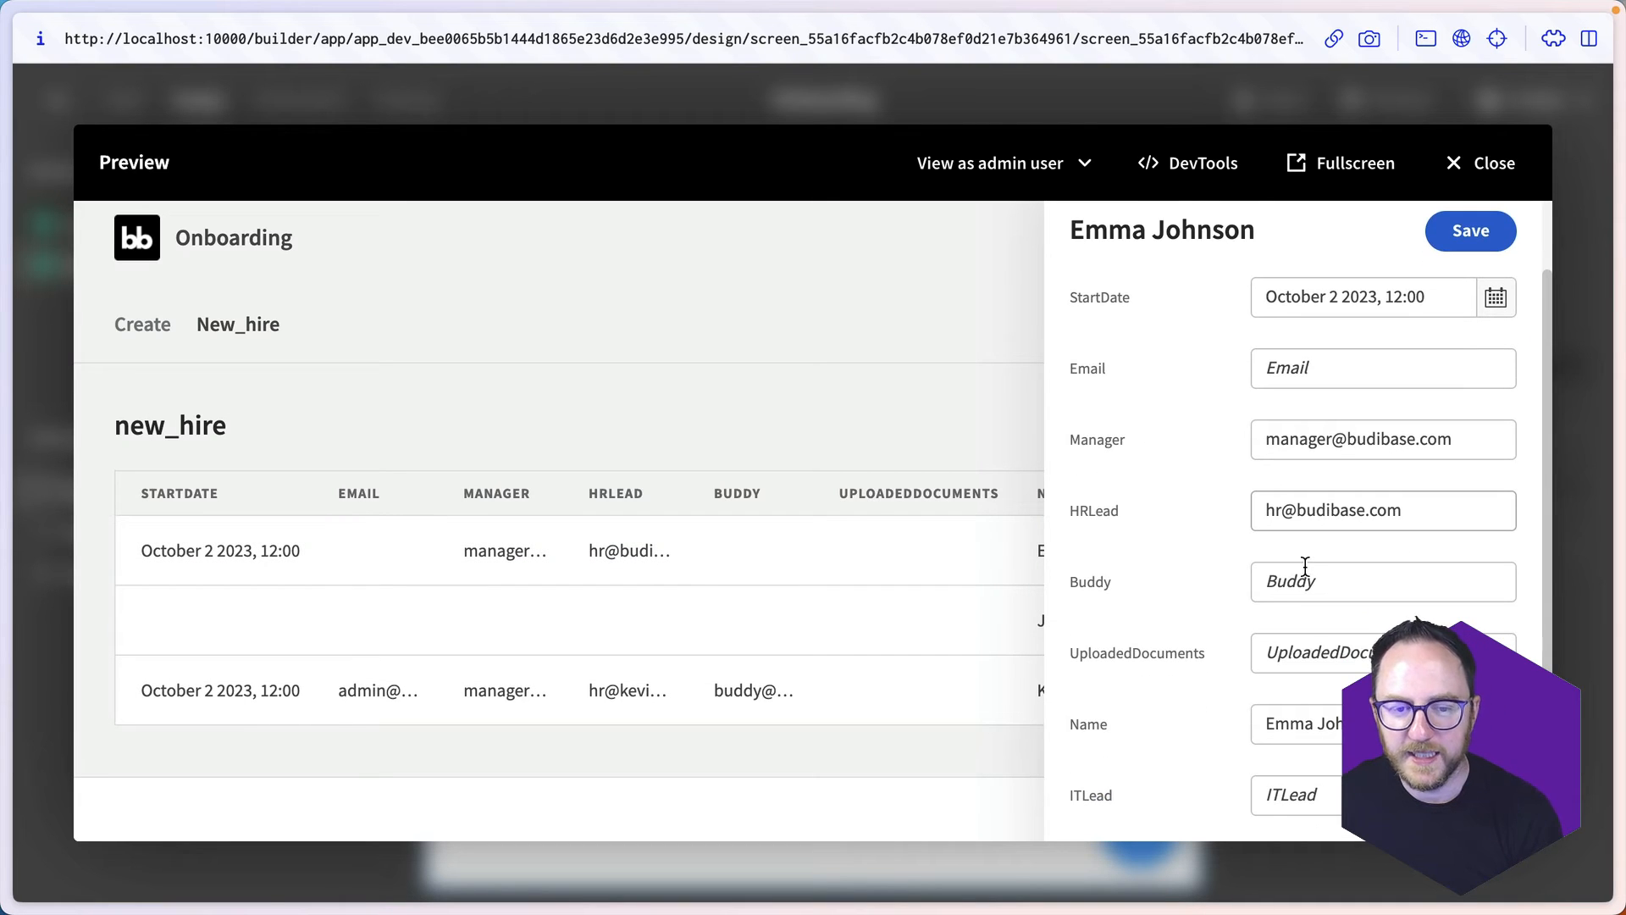
click(577, 651)
click(570, 709)
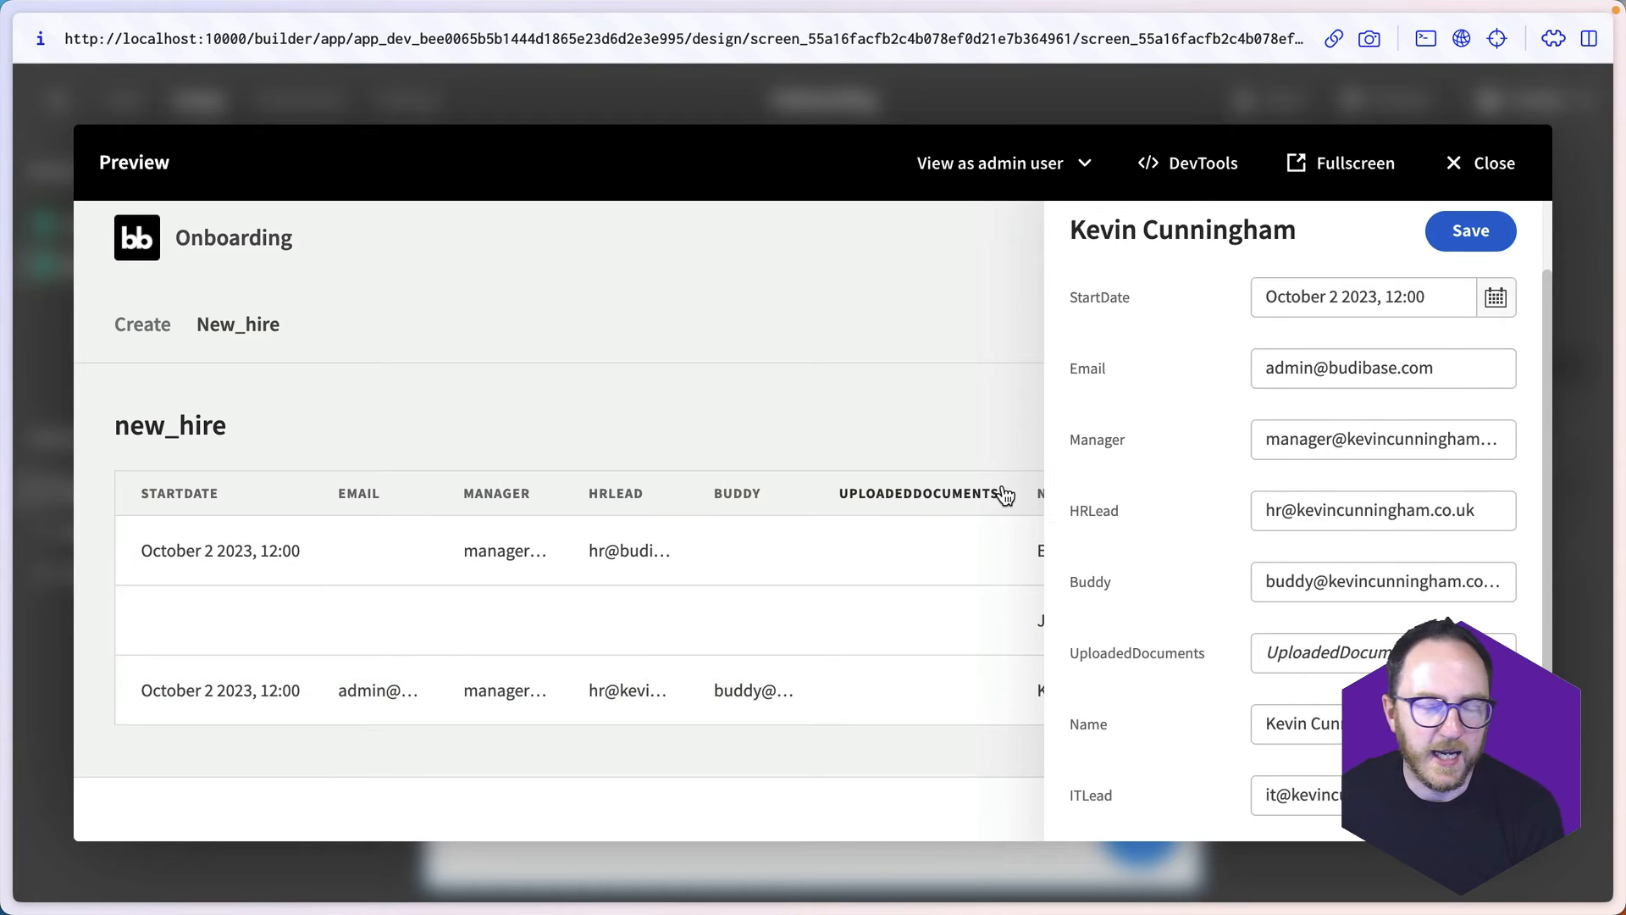
click(1482, 161)
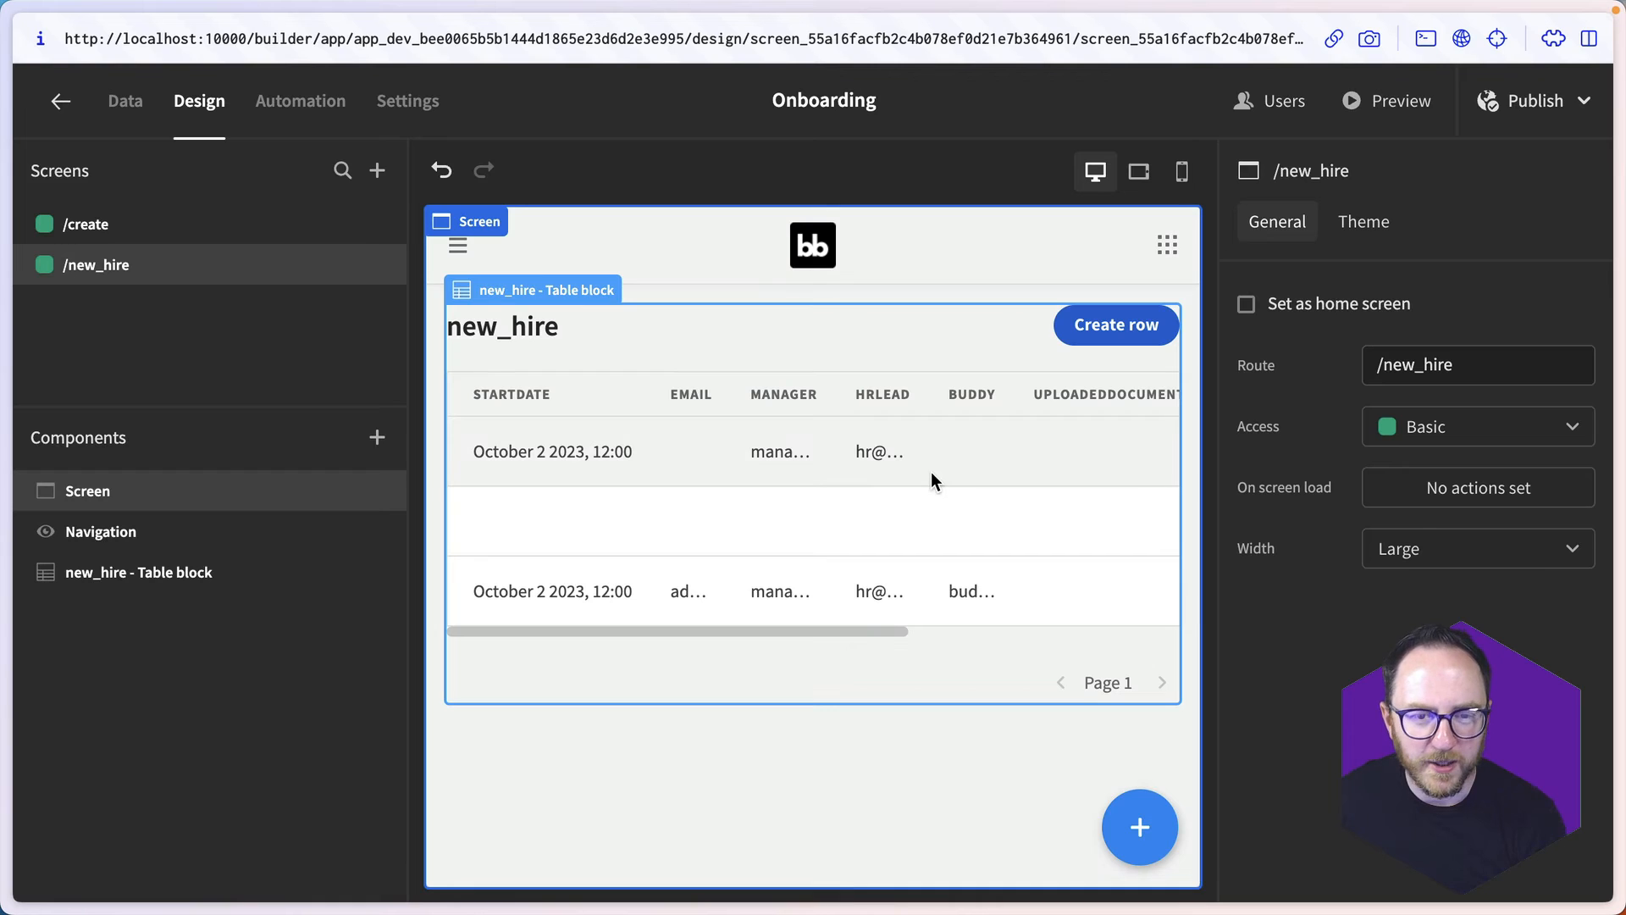
- Add all new_hire columns to the table block's manual column list
click(875, 481)
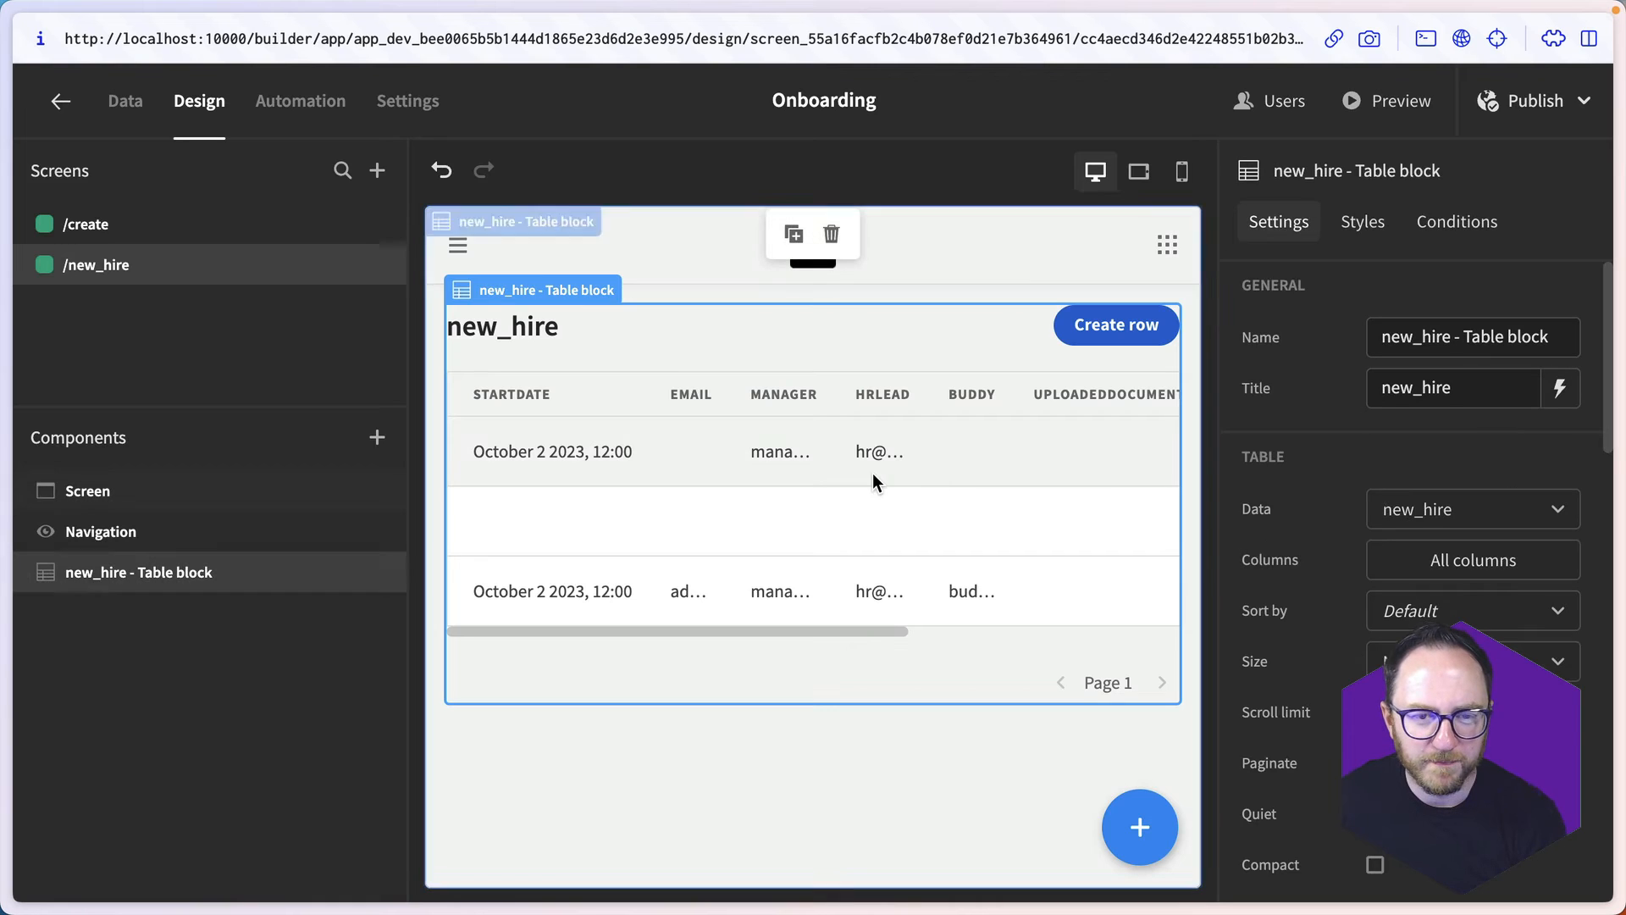
click(1403, 566)
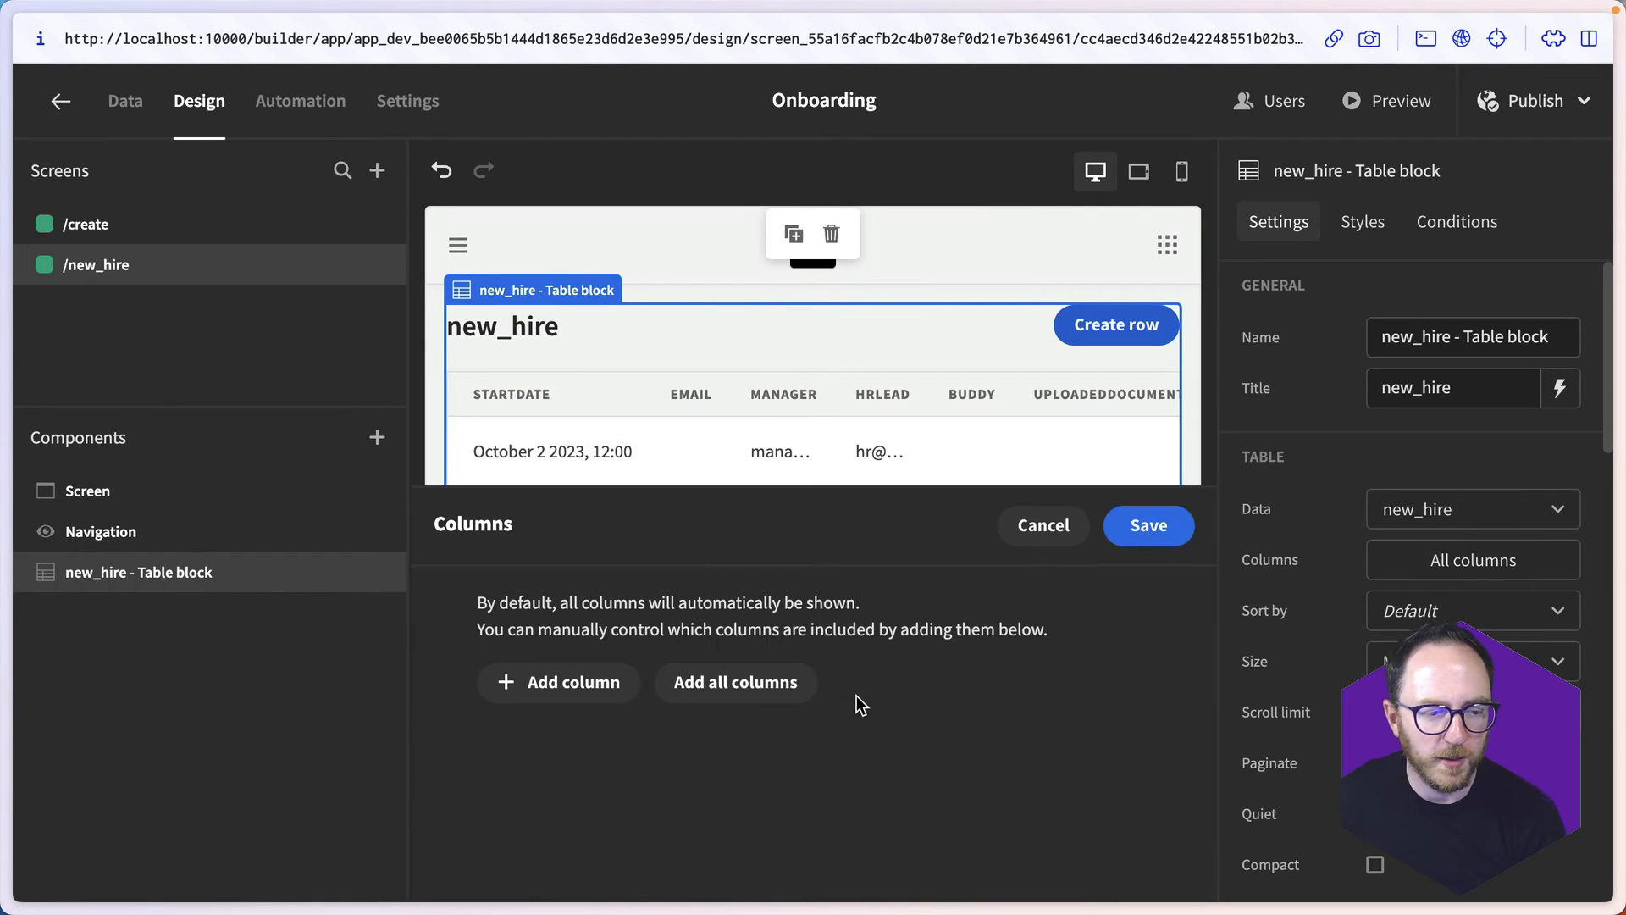
click(762, 683)
scroll(488, 830, down, 3)
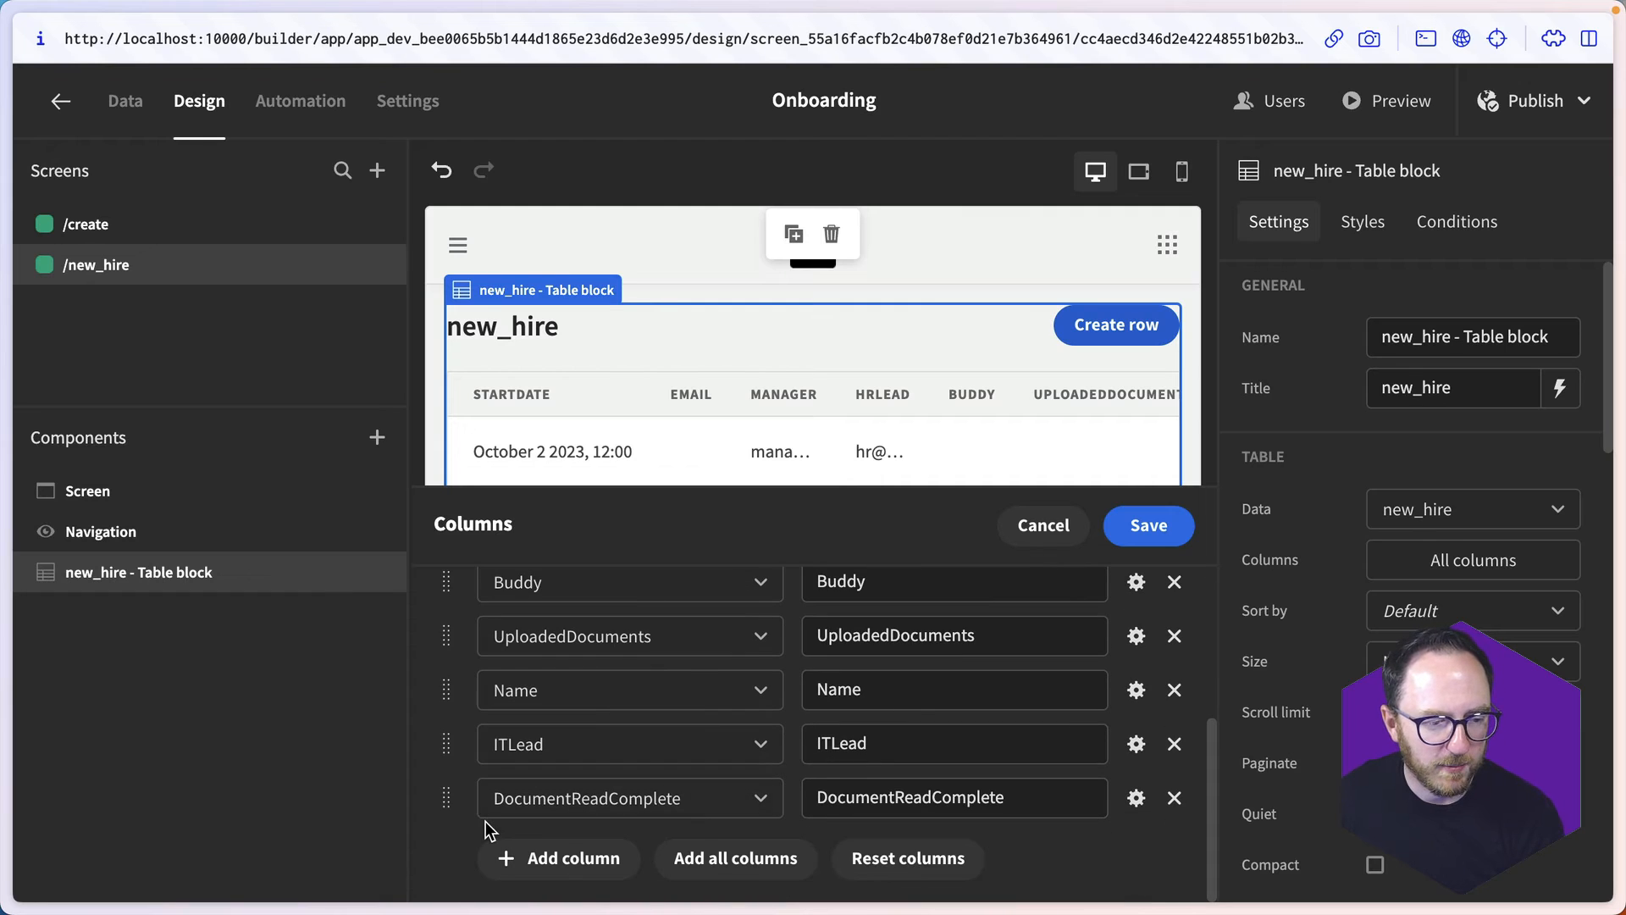
- Reorder the table block's columns so Name comes first and Manager sits directly after StartDate
drag(446, 690, 449, 559)
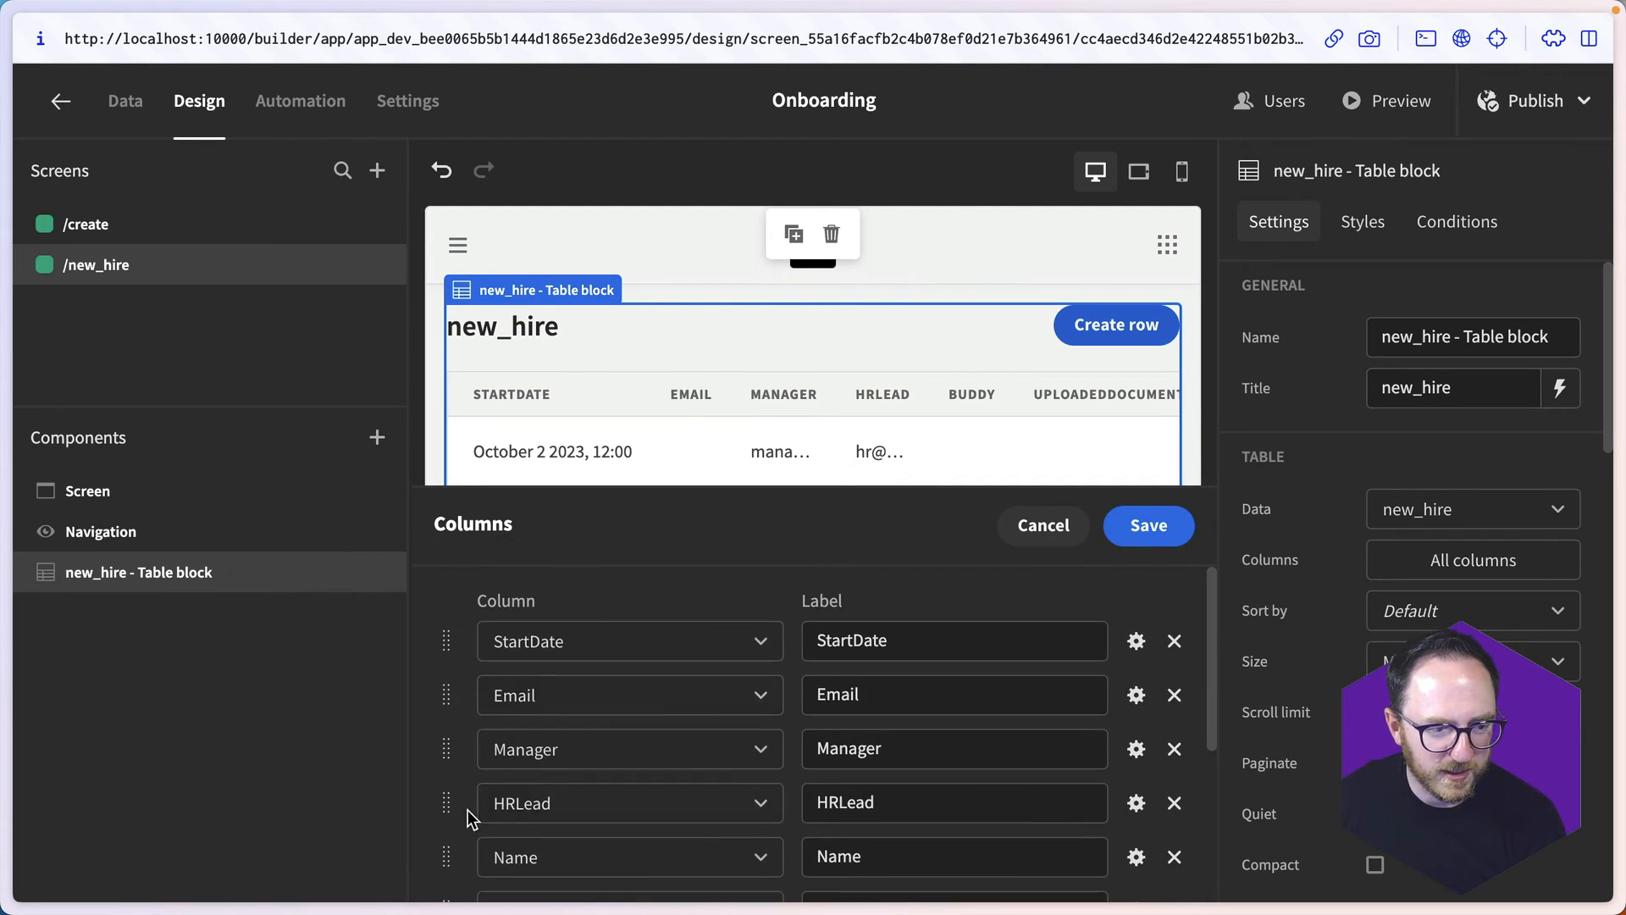
drag(445, 847, 449, 641)
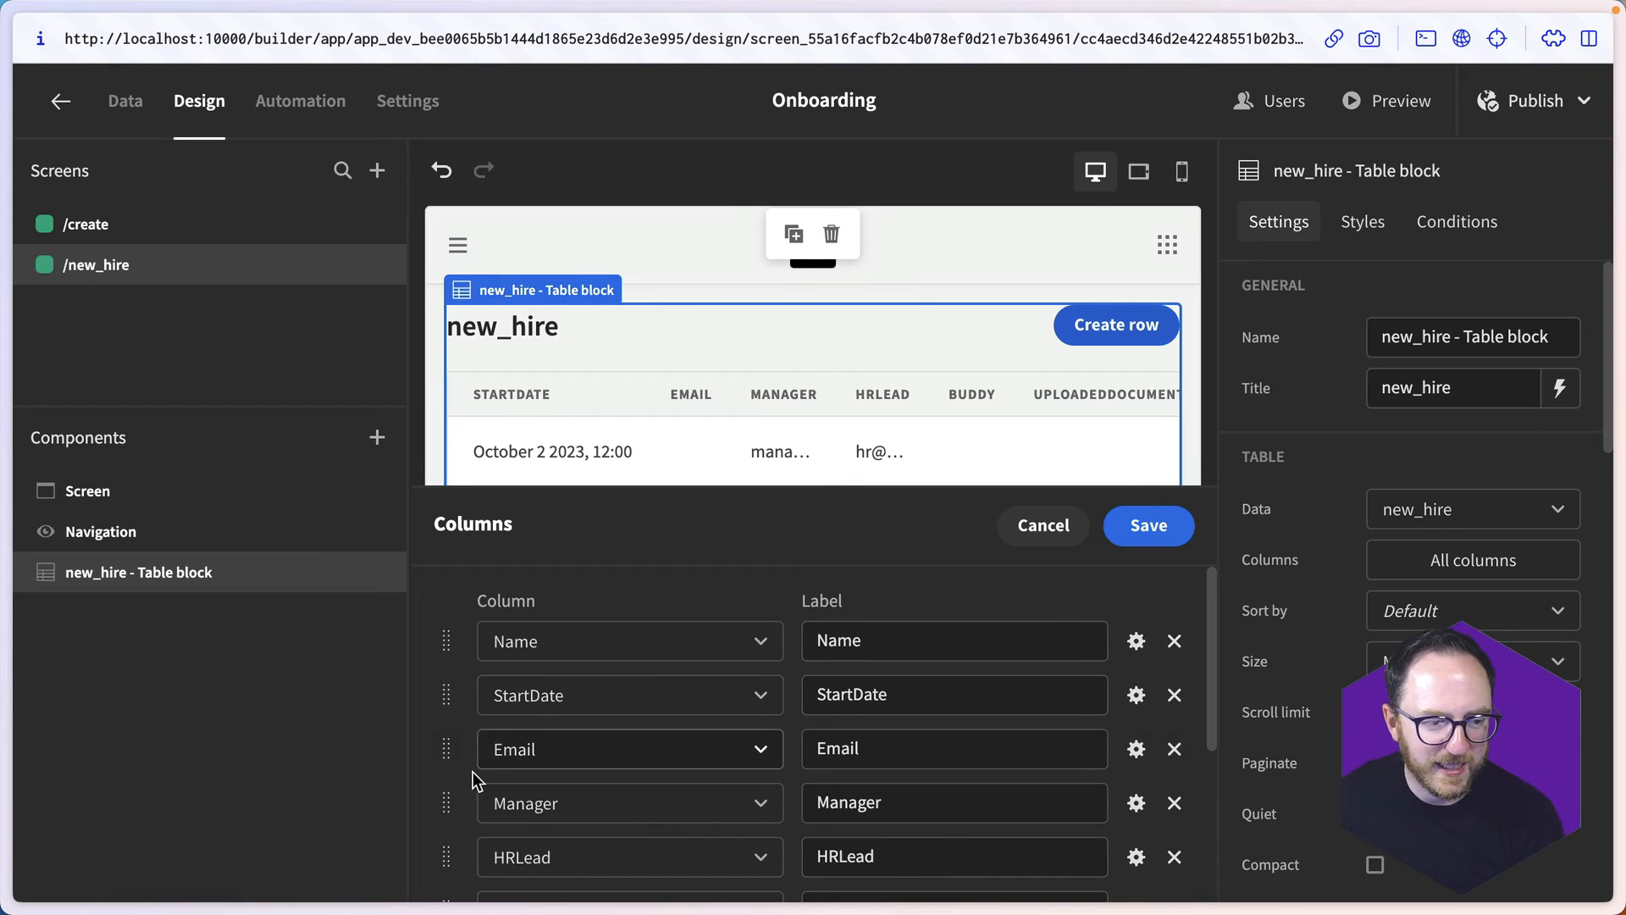
drag(451, 802, 448, 750)
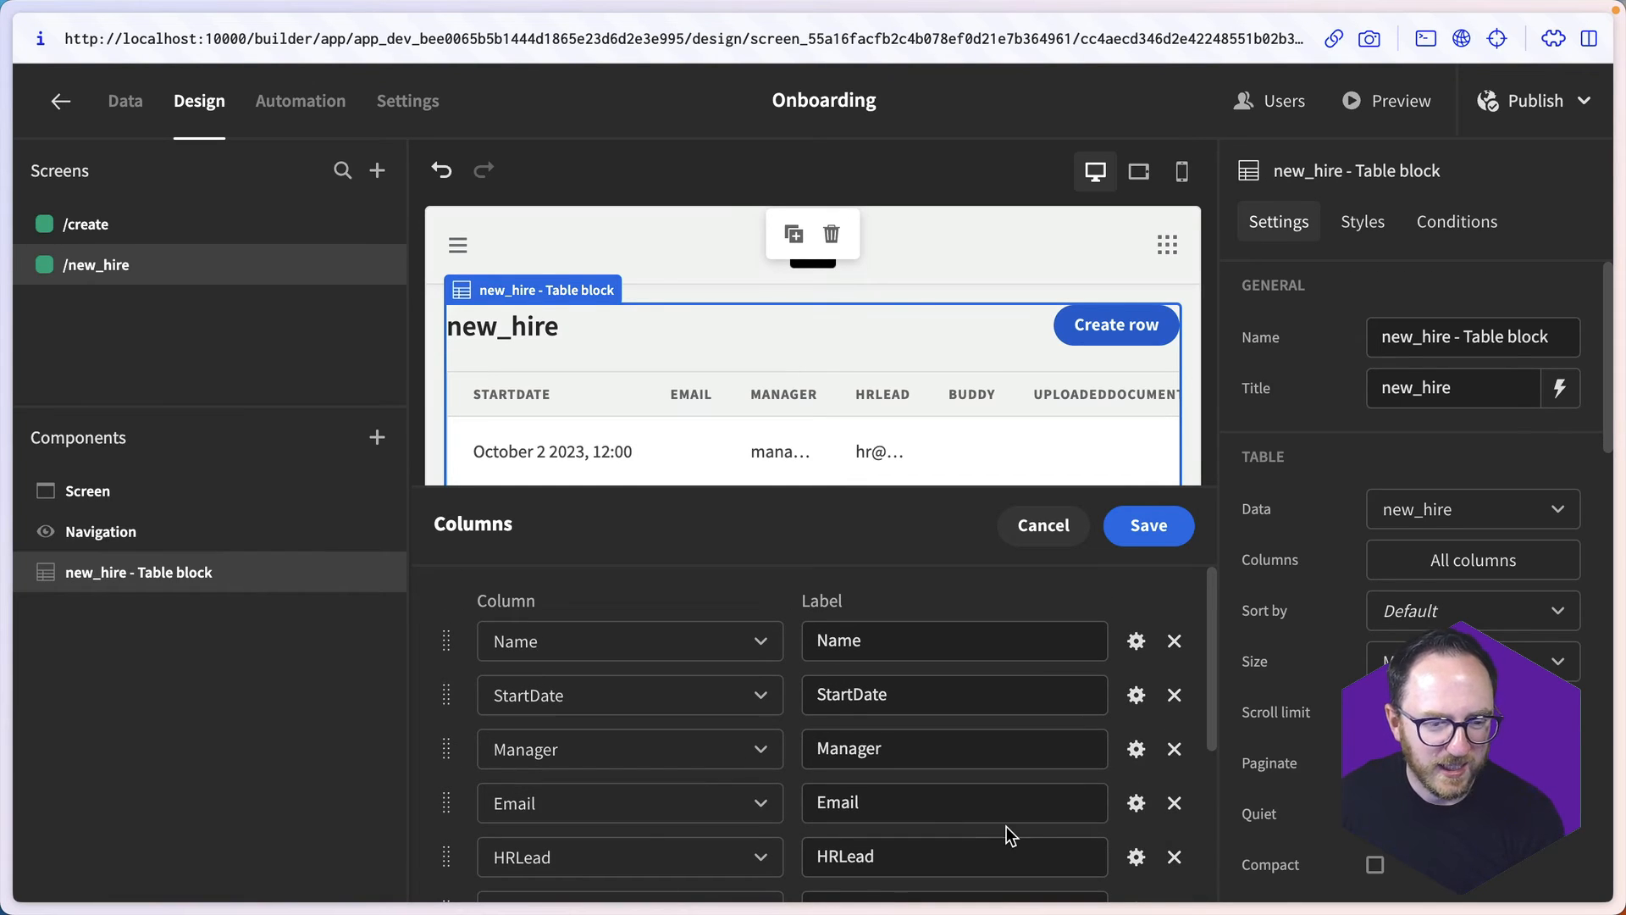
- Remove every column after Manager from the table block, keeping Name, StartDate and Manager, and save the column list
click(1174, 805)
click(1174, 804)
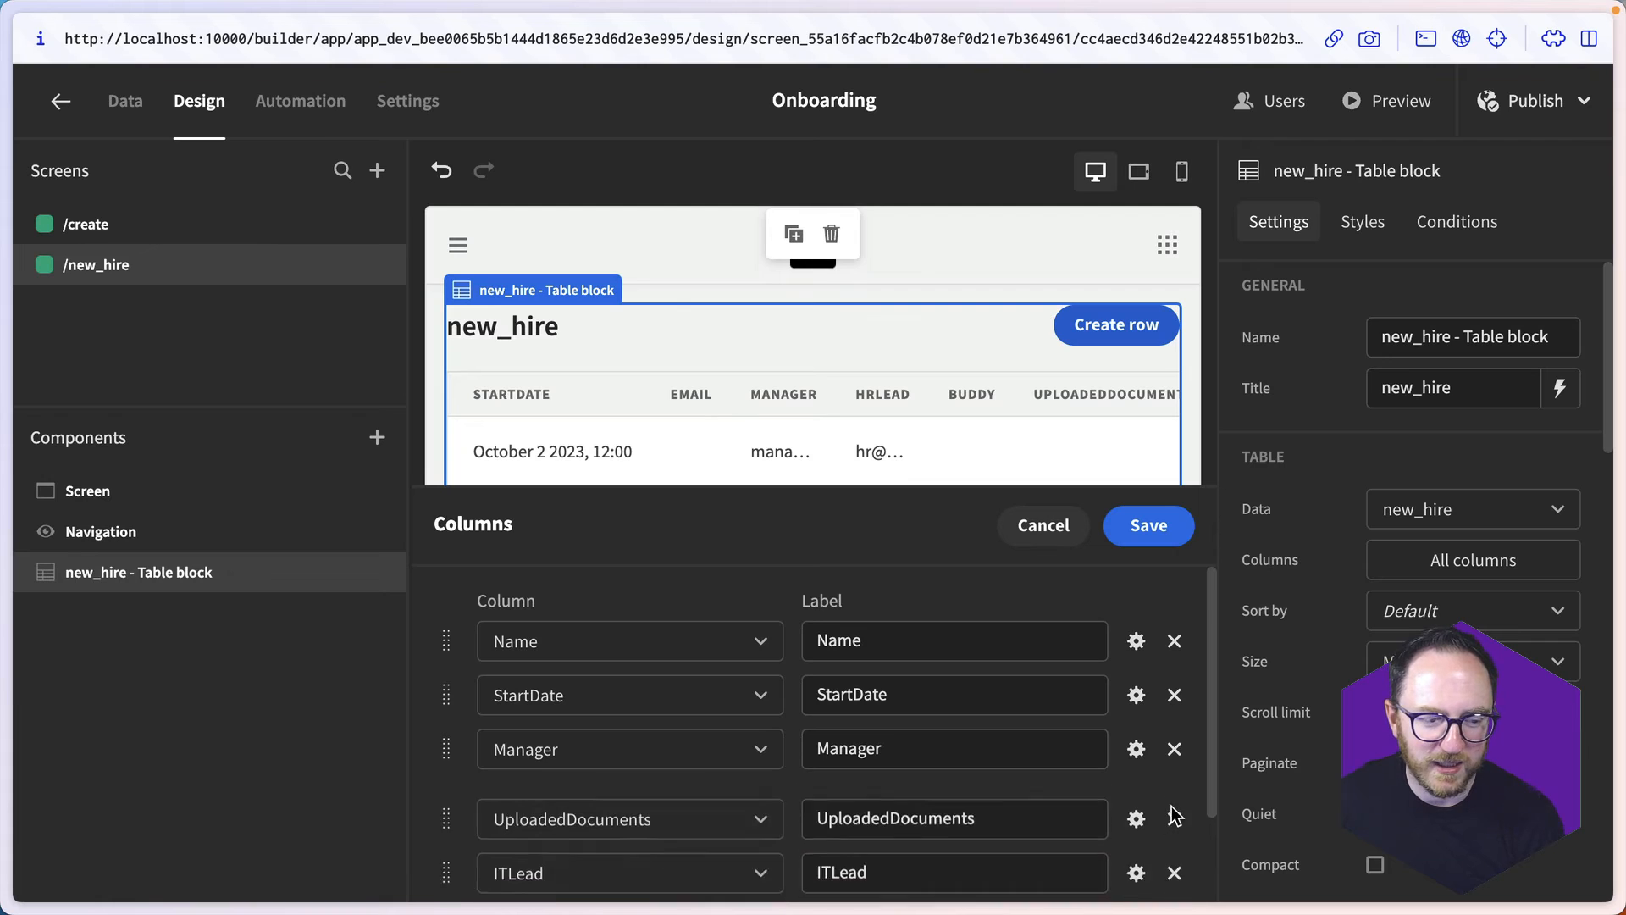
click(1174, 804)
click(1174, 804)
click(1173, 804)
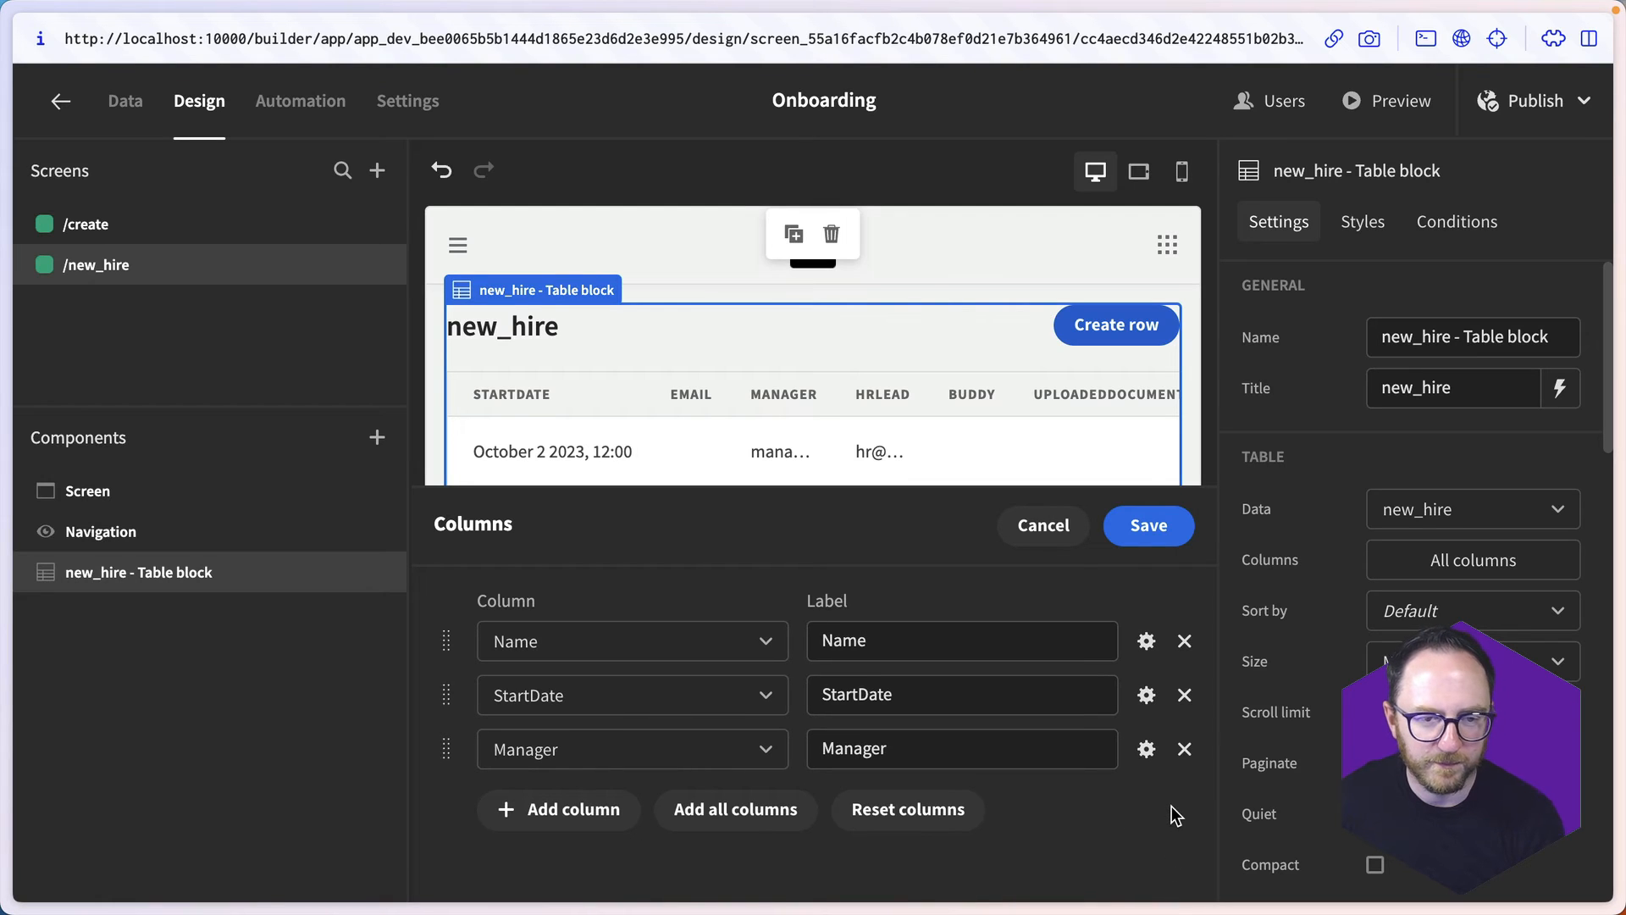
click(1139, 529)
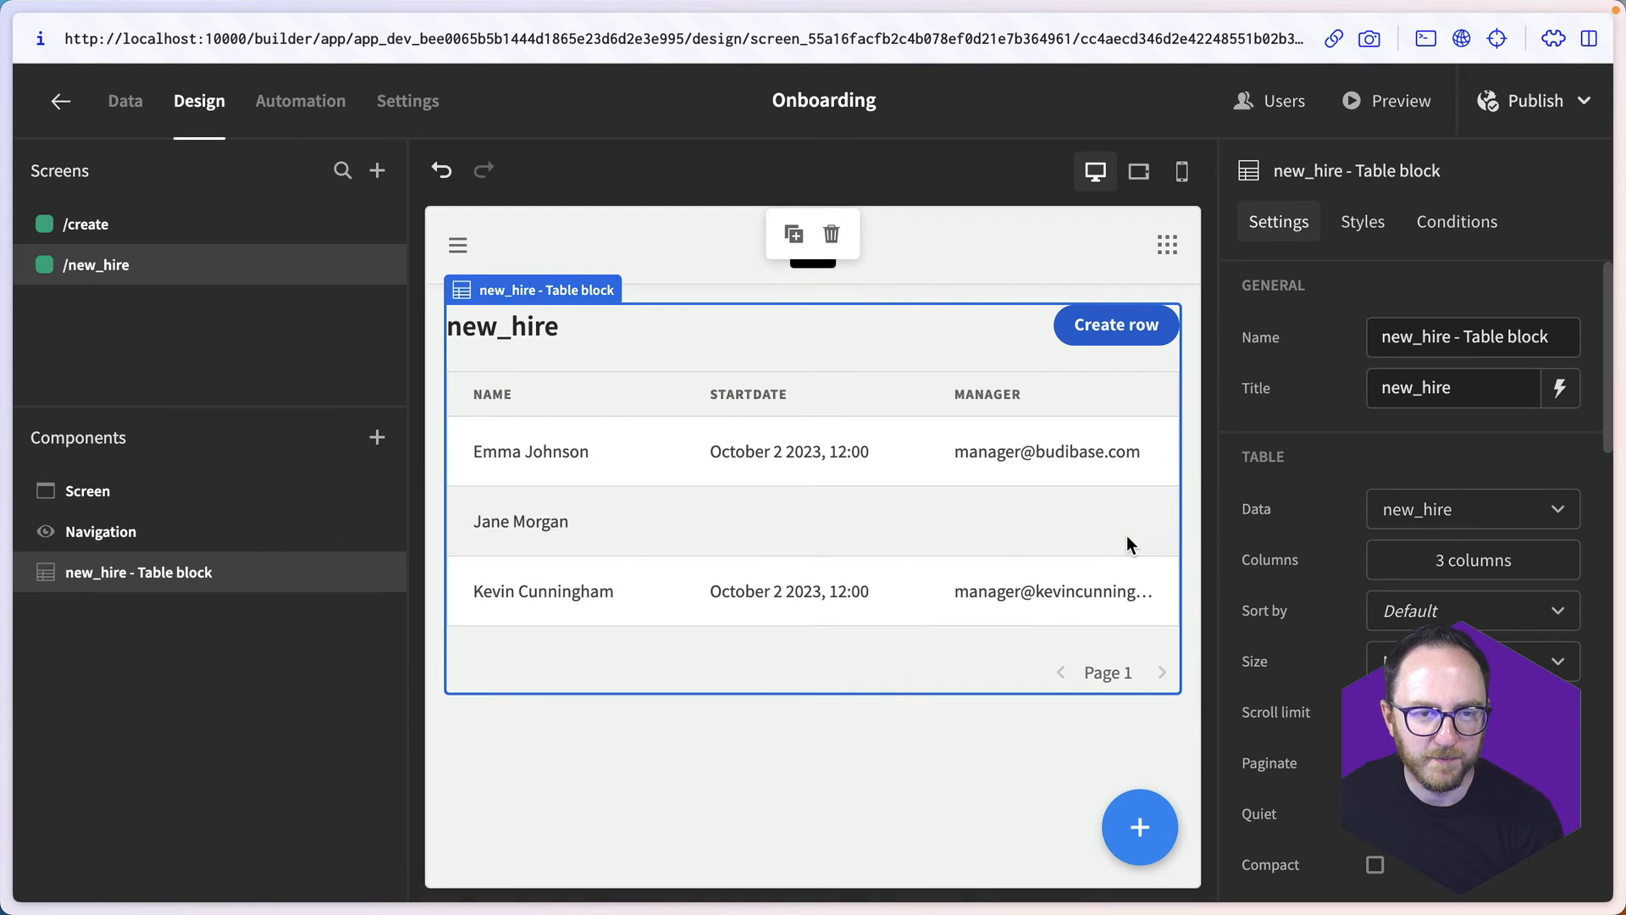
- Preview the new_hire screen, review the first hire's details in the side panel, and close the preview
click(1384, 107)
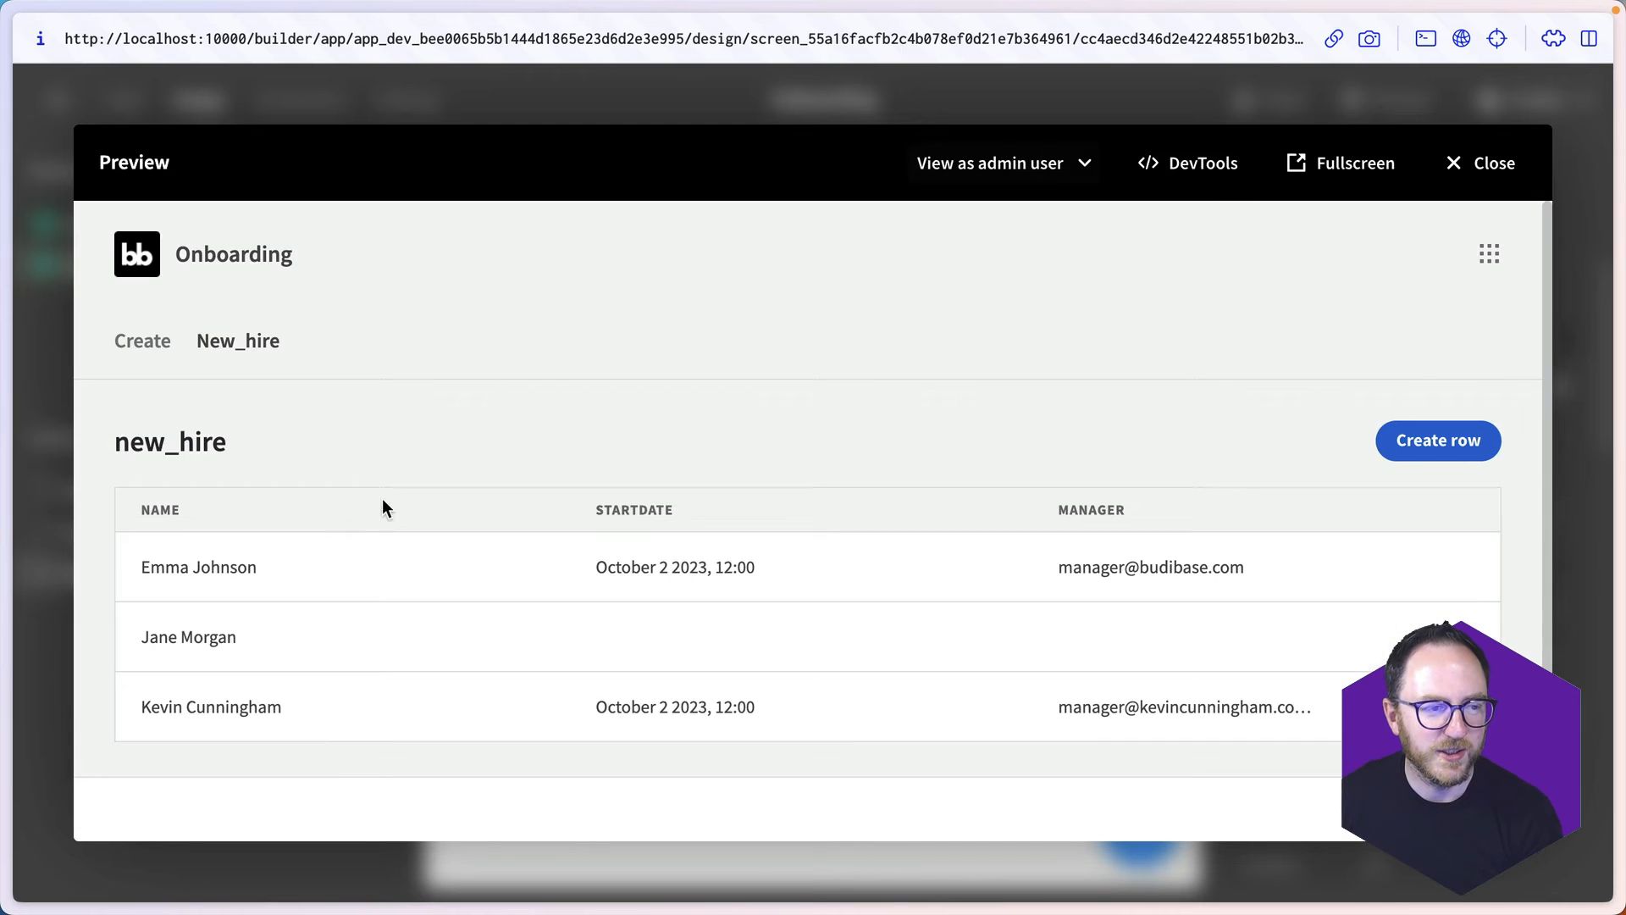
click(182, 576)
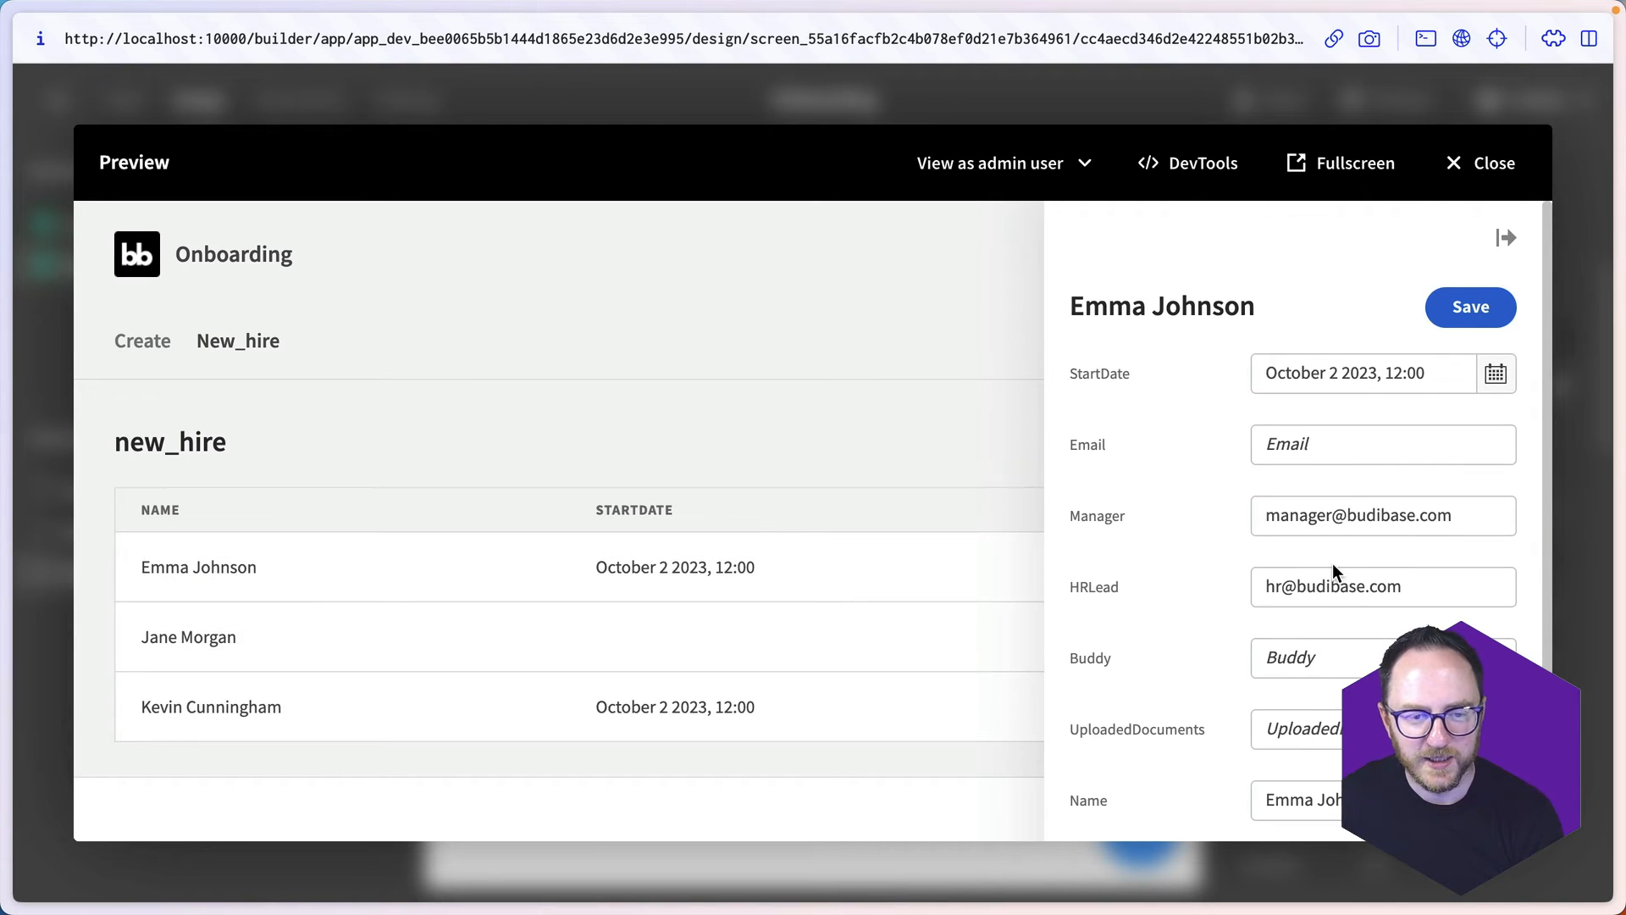
scroll(1333, 563, down, 2)
scroll(1332, 562, up, 2)
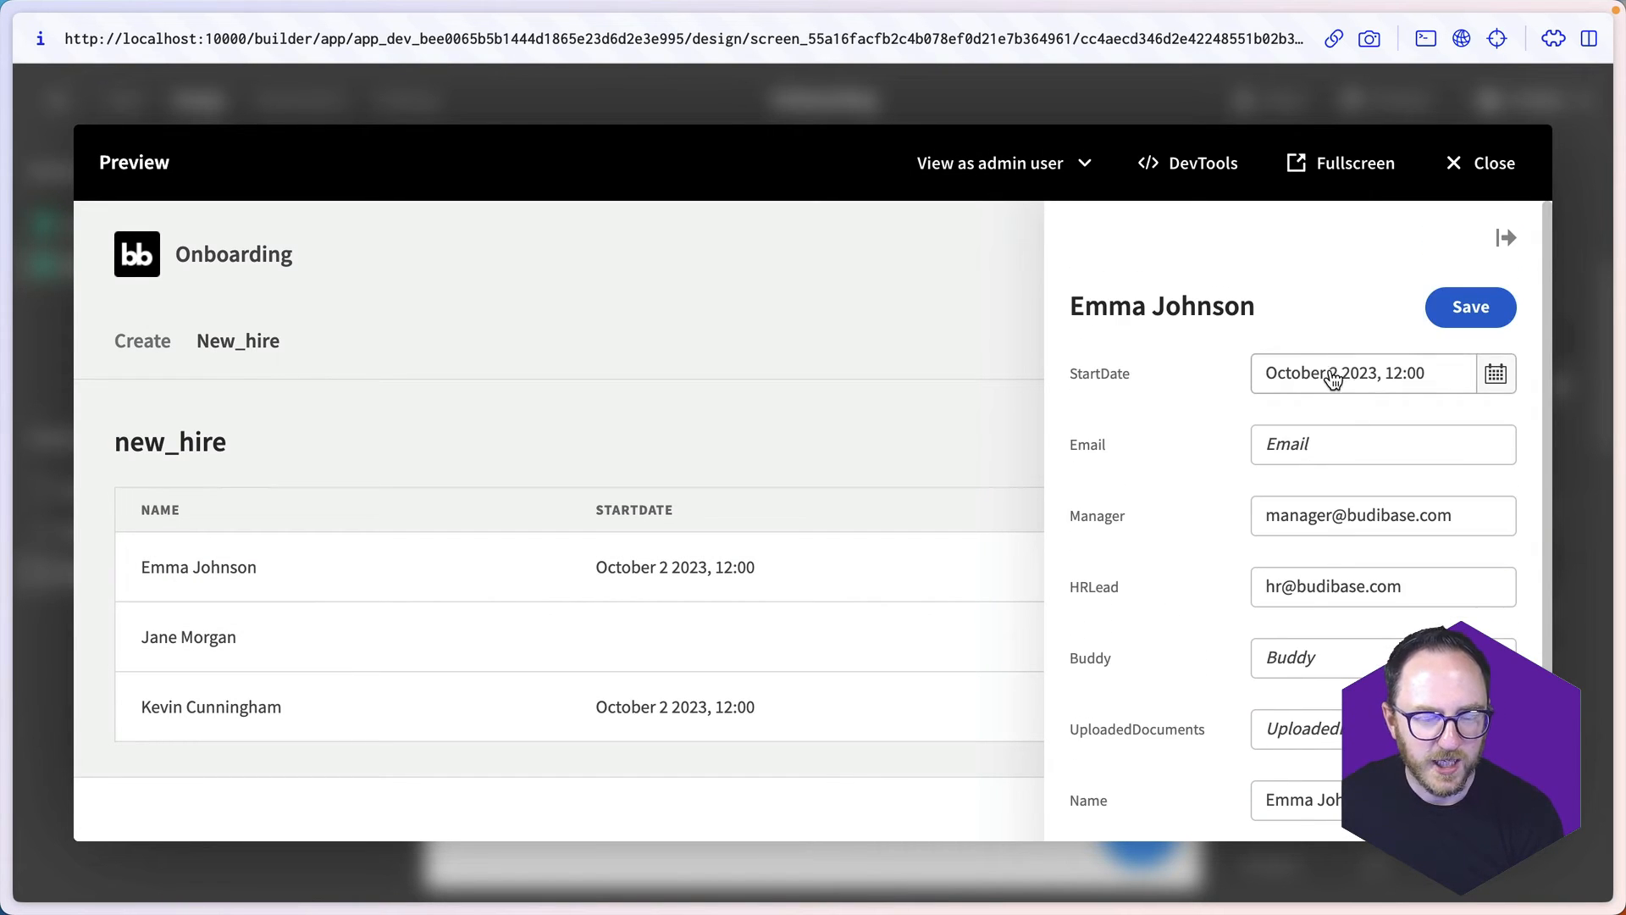
scroll(1260, 556, down, 2)
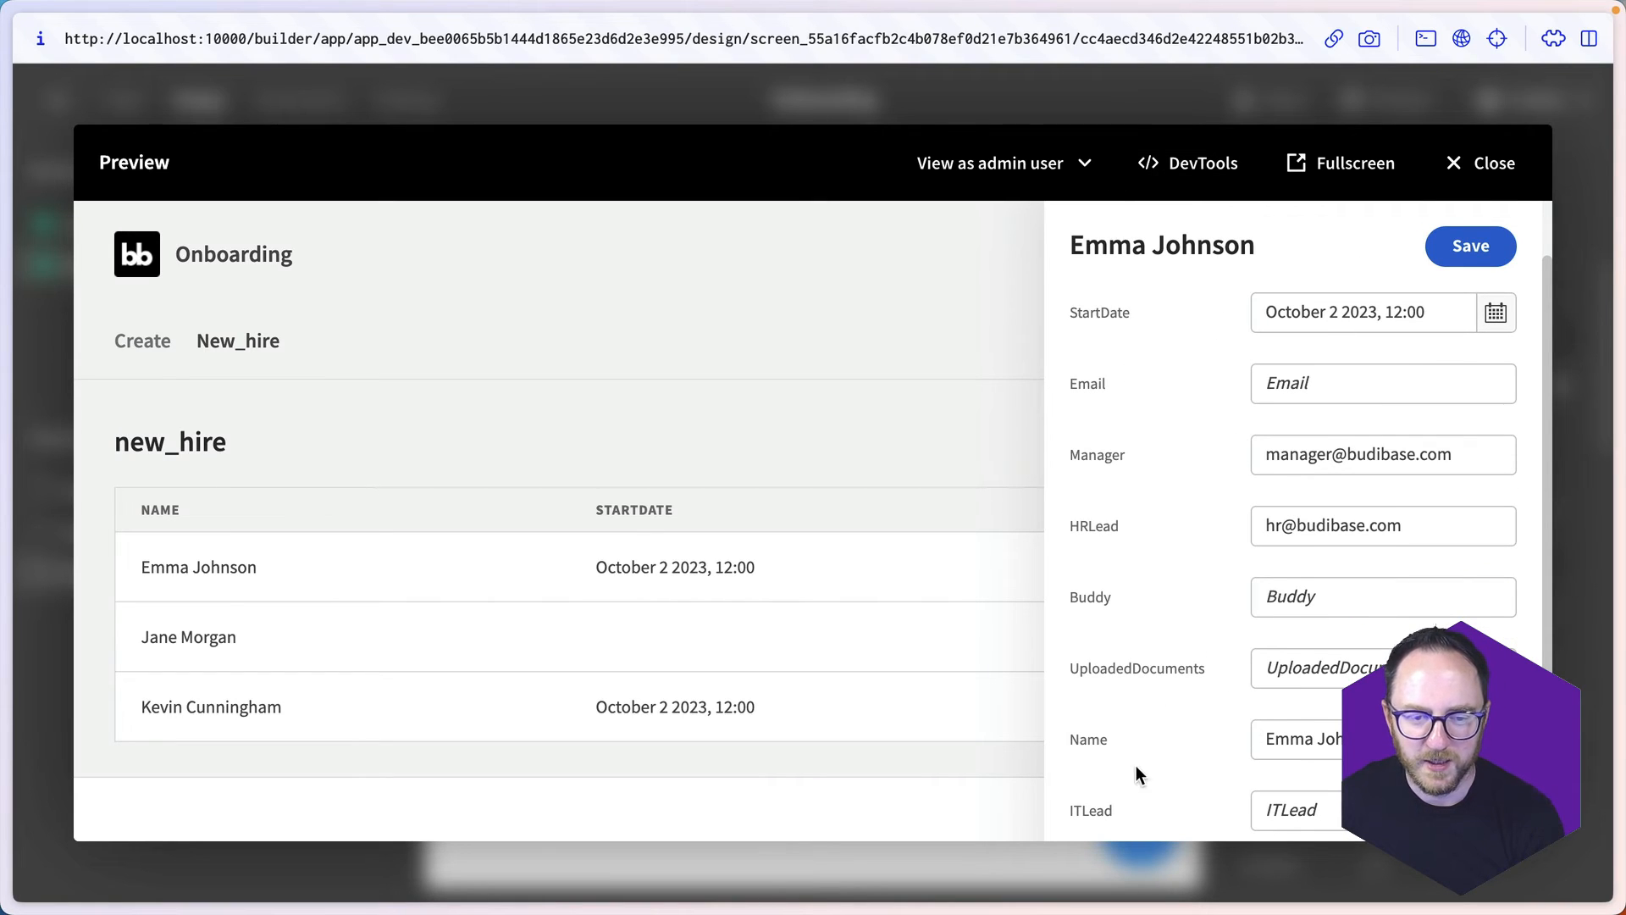
click(1458, 166)
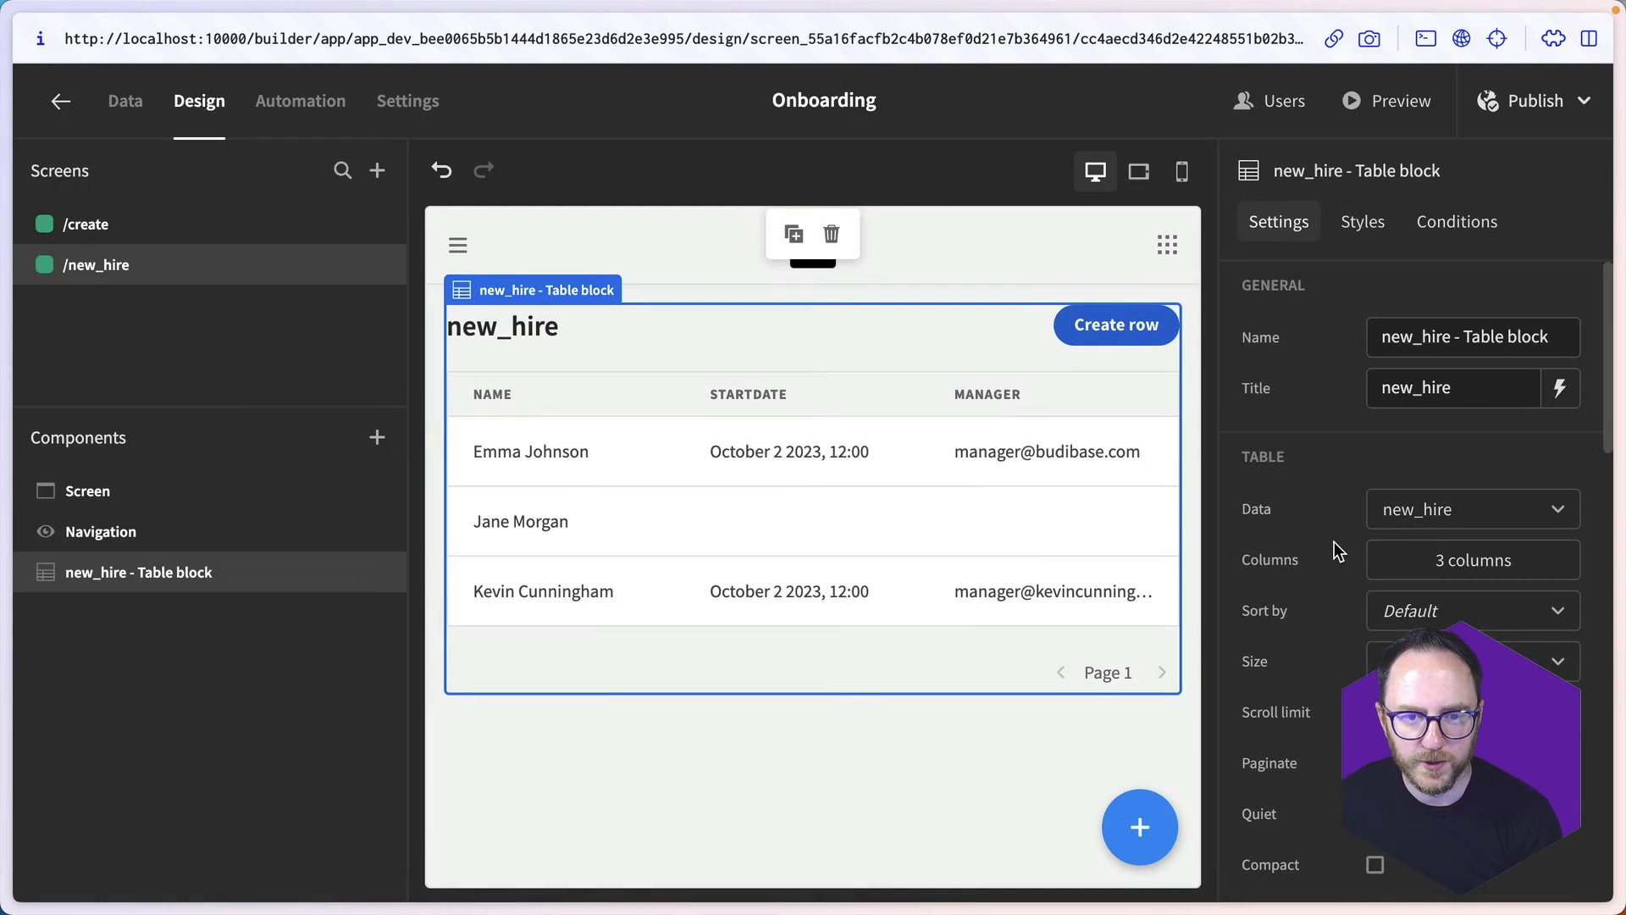
- Move a field higher in the field order of the table block's row details side panel
scroll(1333, 546, down, 10)
scroll(1334, 541, up, 3)
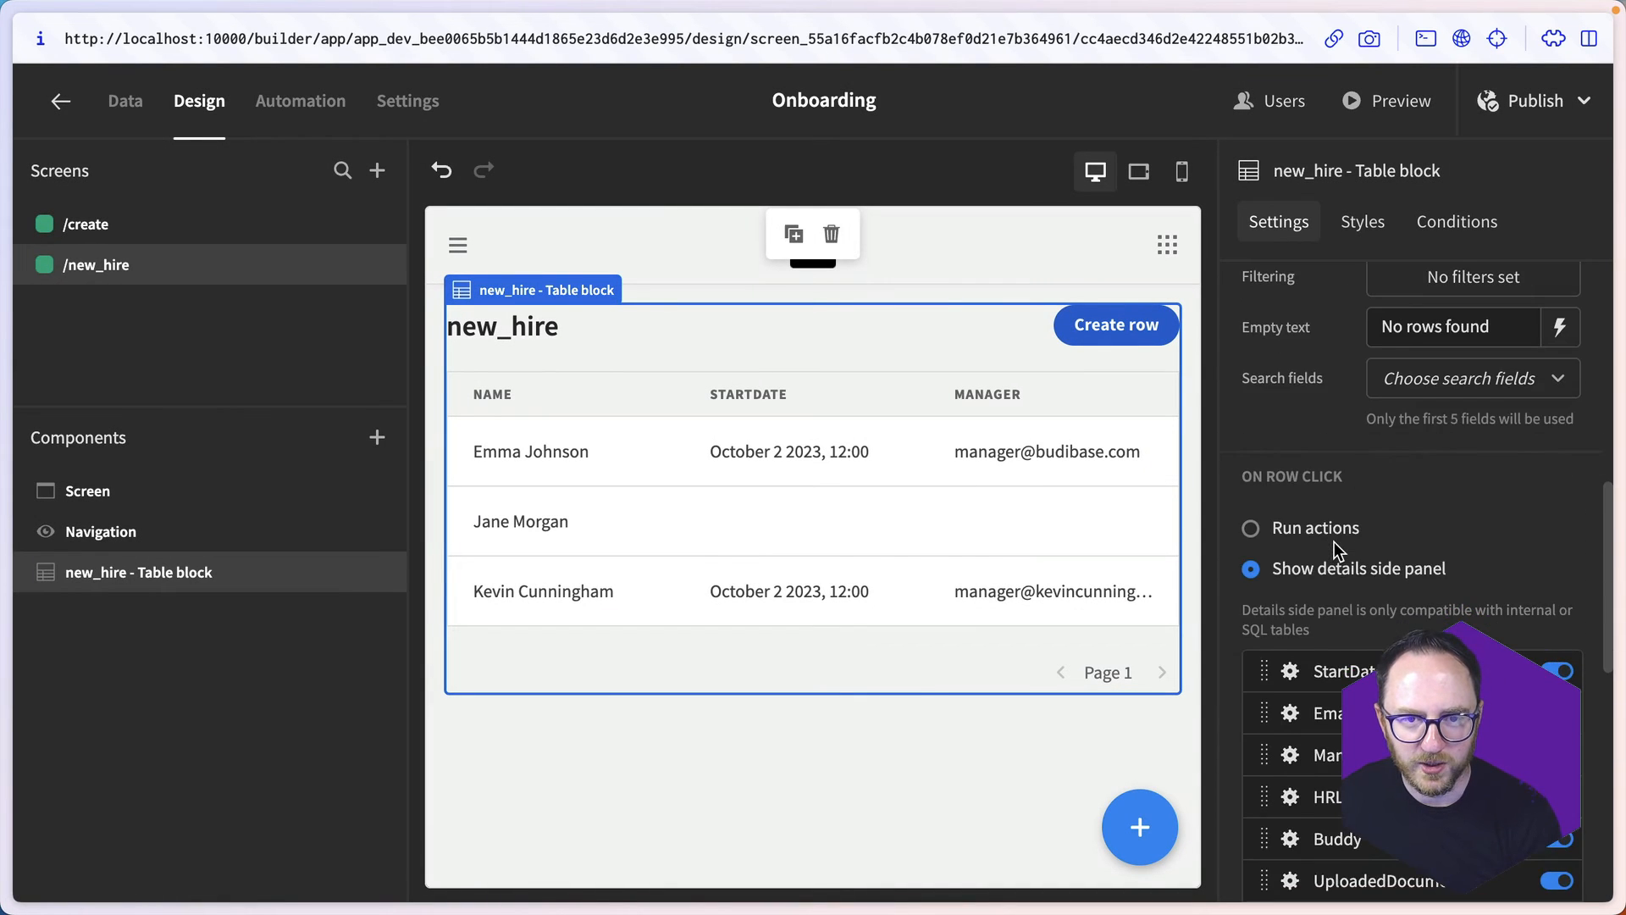
scroll(1334, 541, down, 2)
drag(1262, 721, 1262, 470)
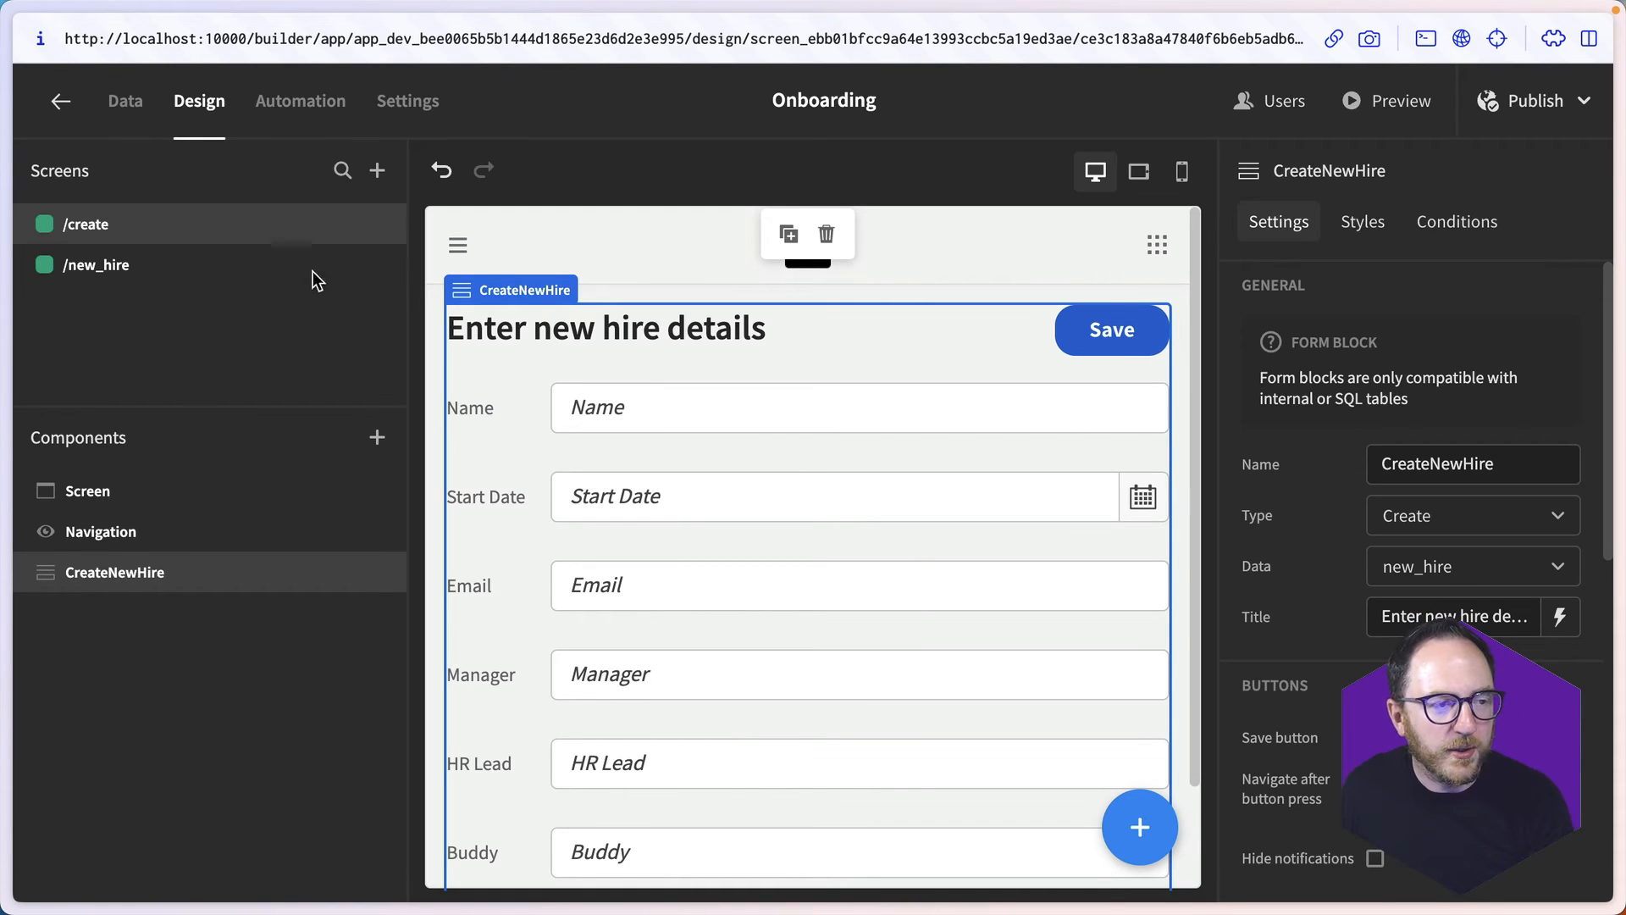
- Create a blank screen at the URL /documents with Basic access
click(377, 170)
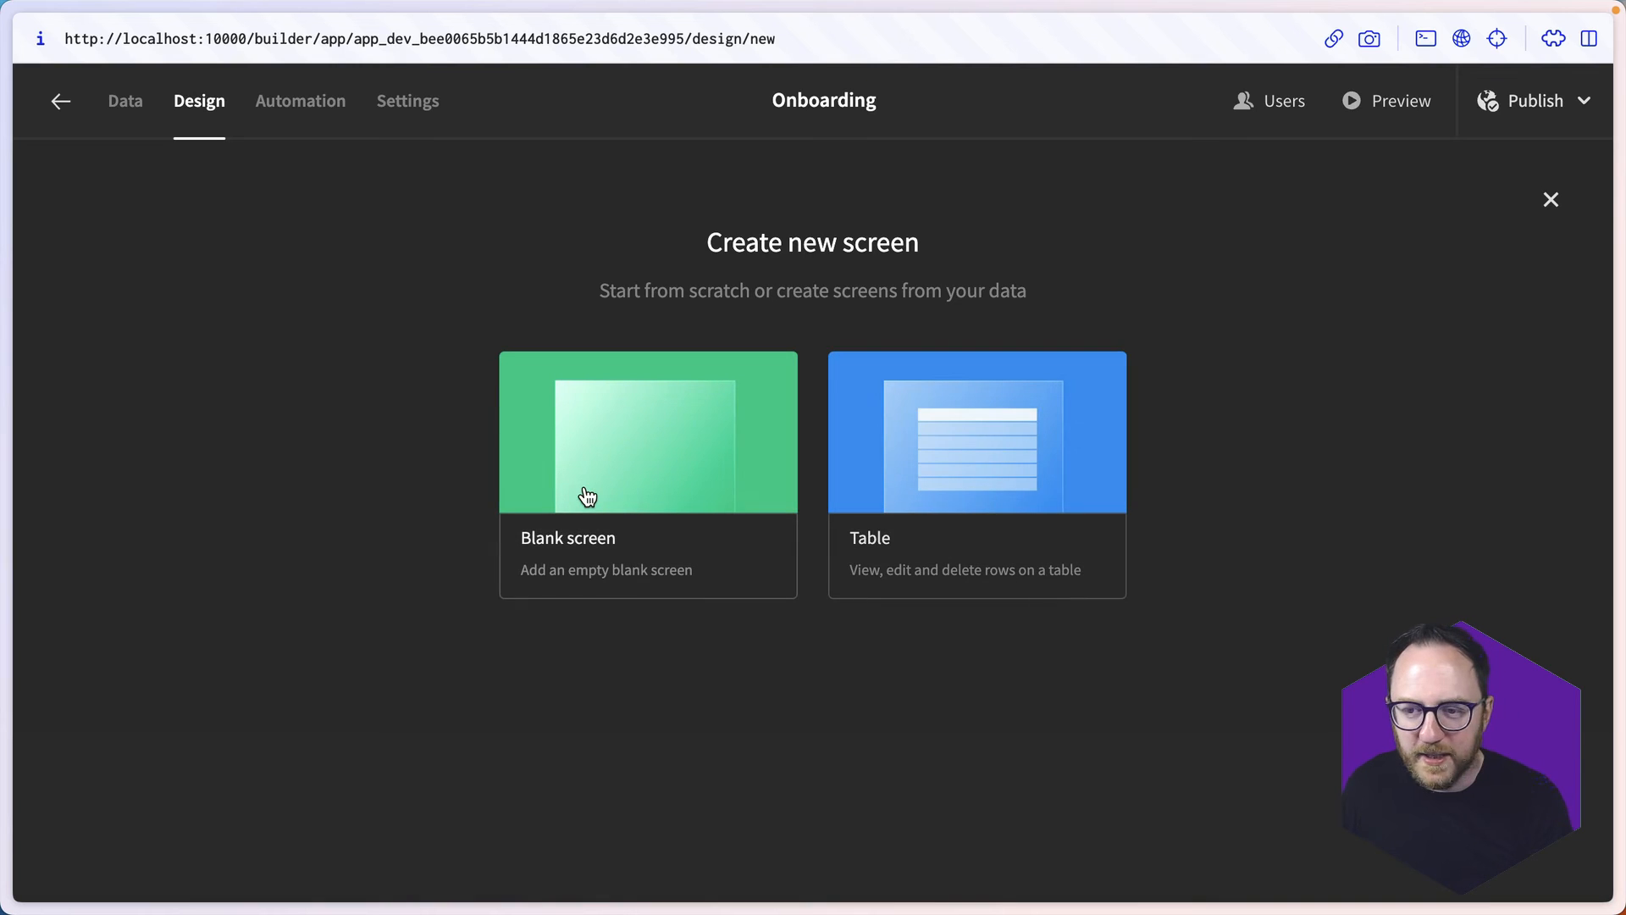
click(588, 496)
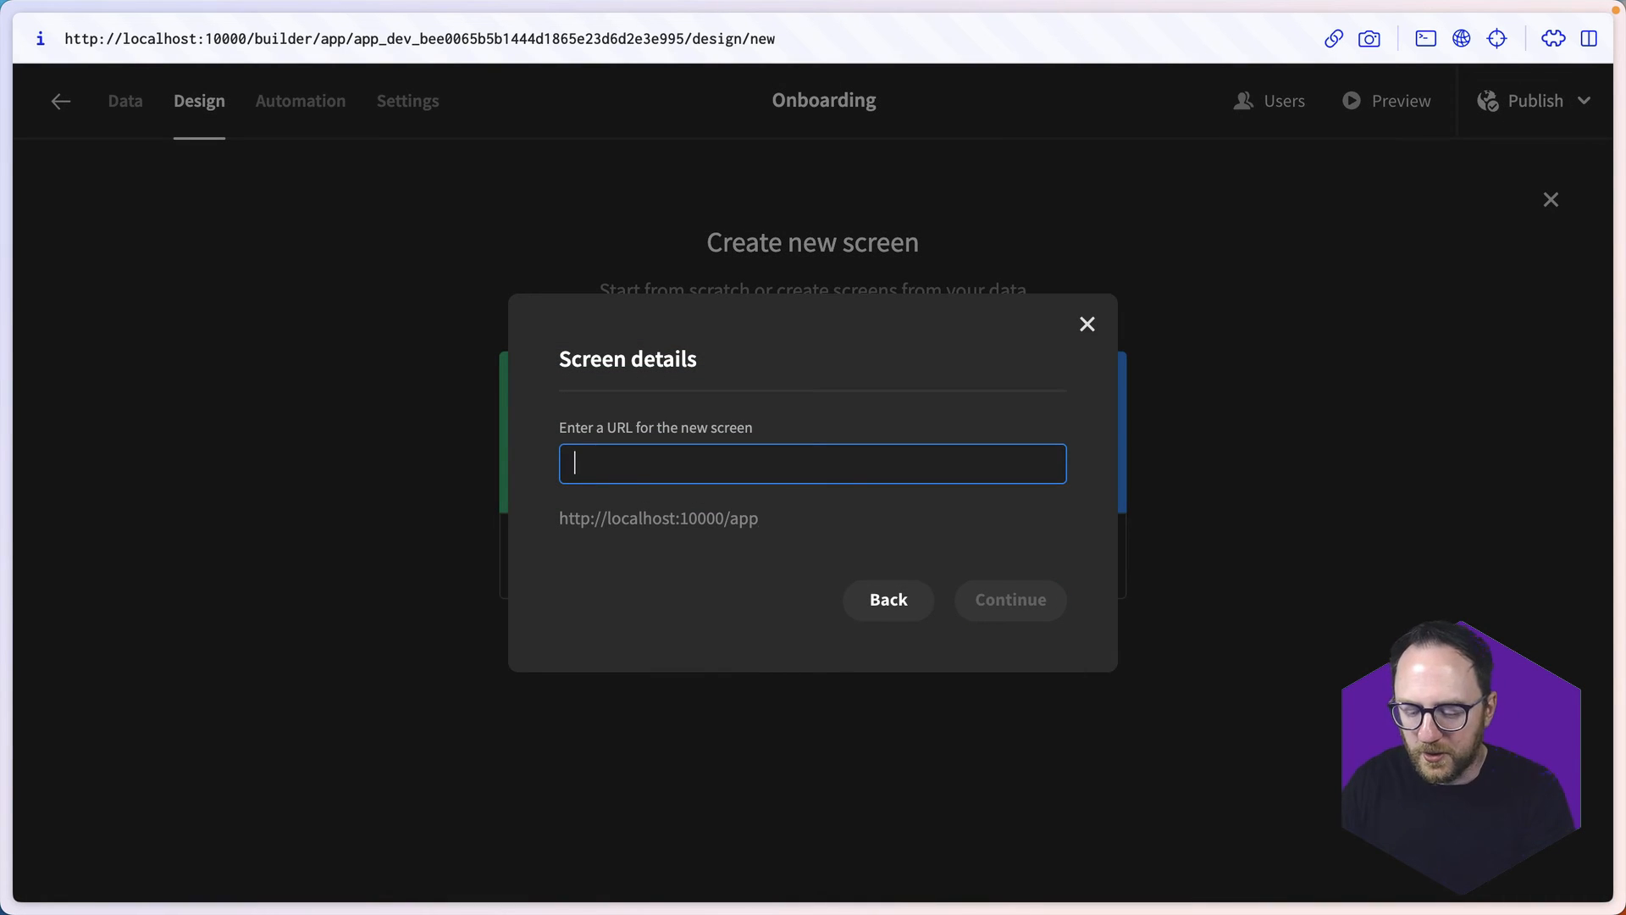
text(/documents)
click(994, 608)
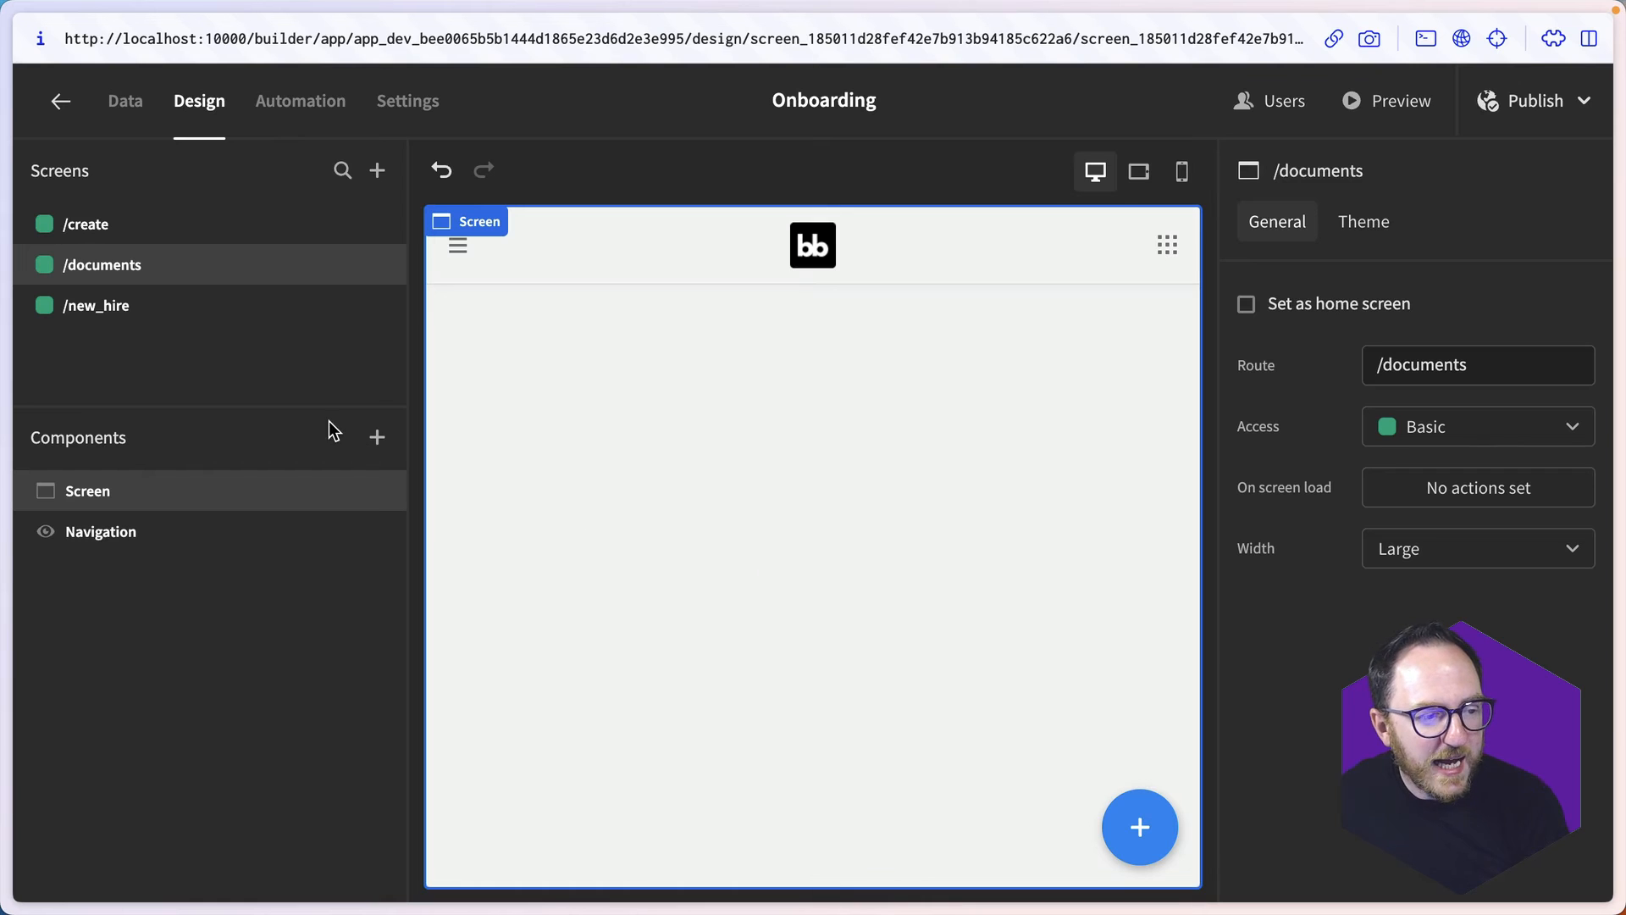
- Add a Form component to the /documents screen and name it DocumentForm
click(375, 440)
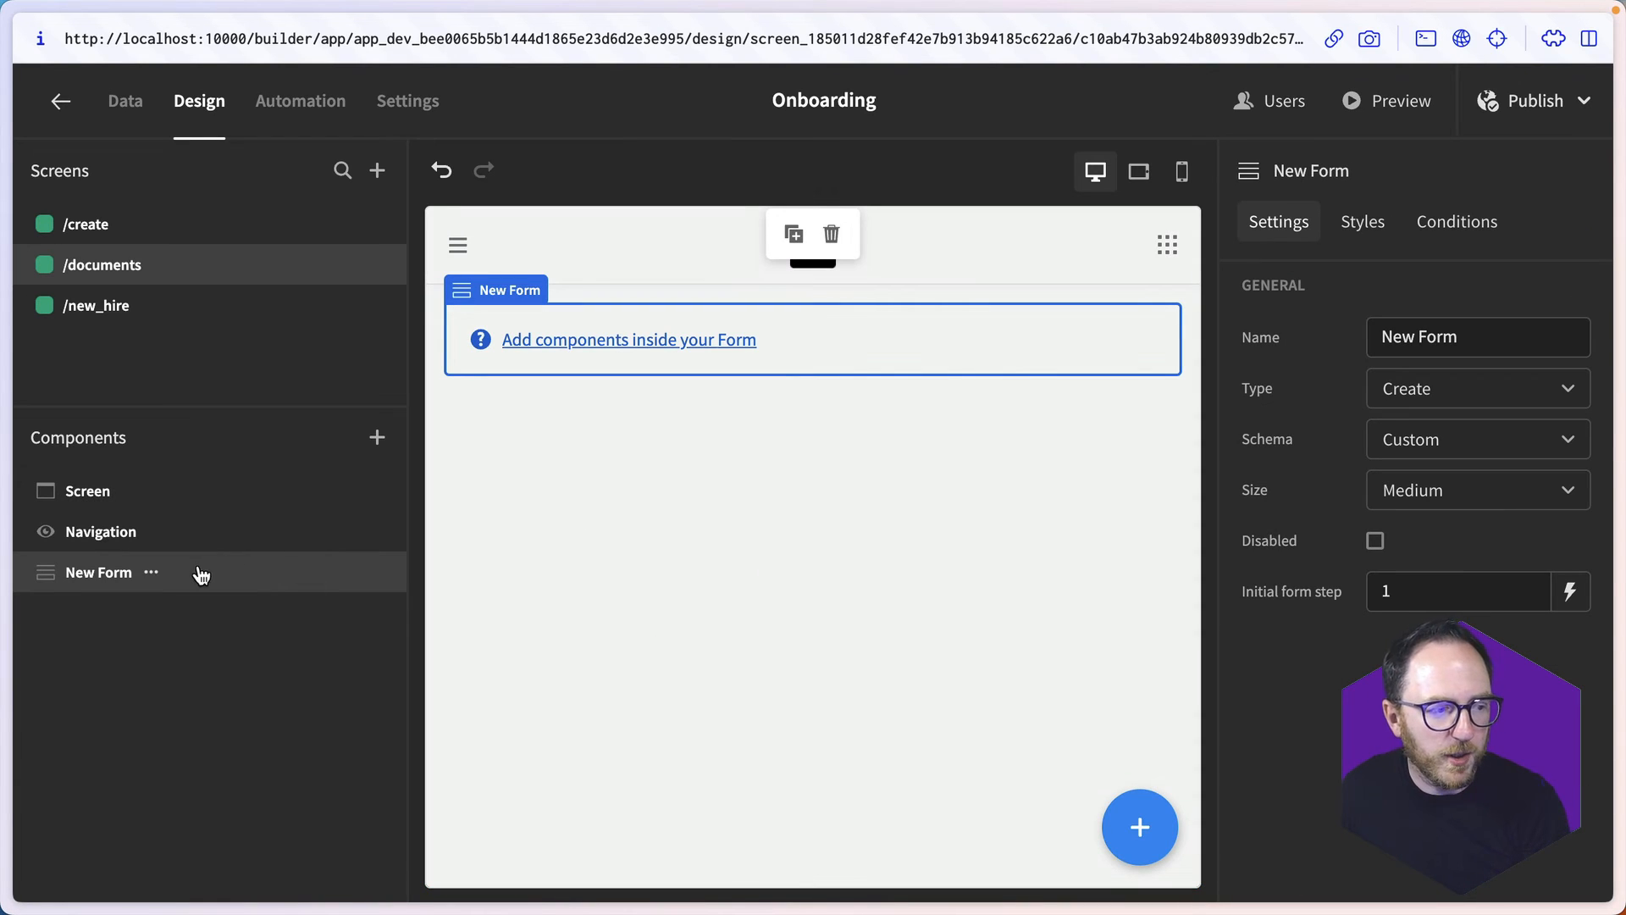
double_click(1424, 339)
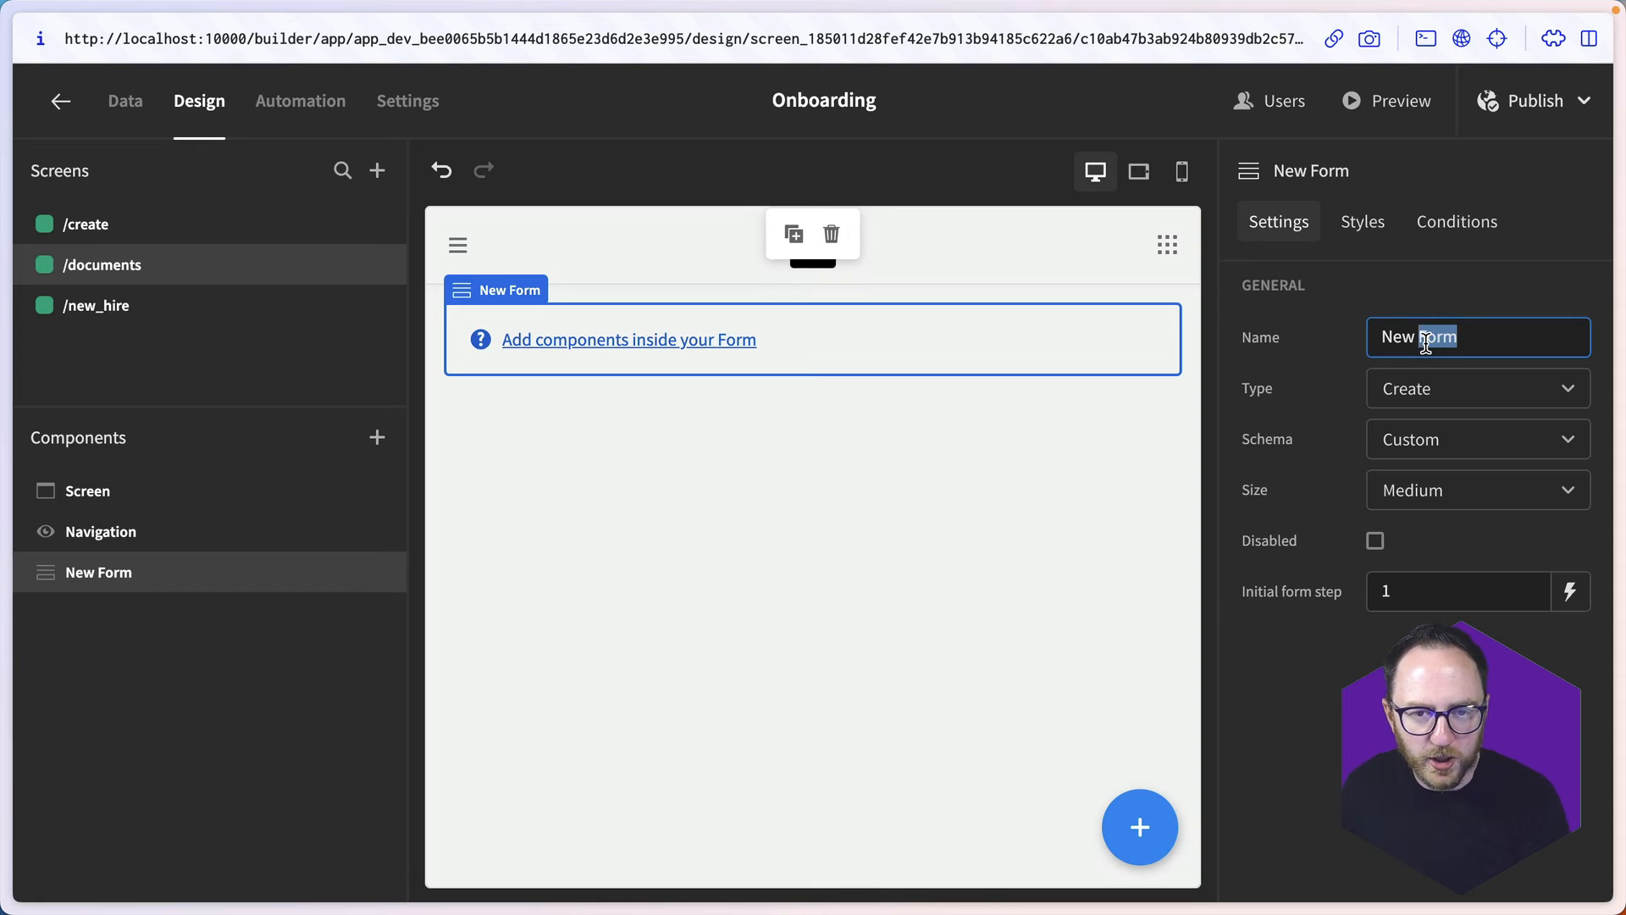
key(ctrl+a)
text(DocumentForm)
key(Return)
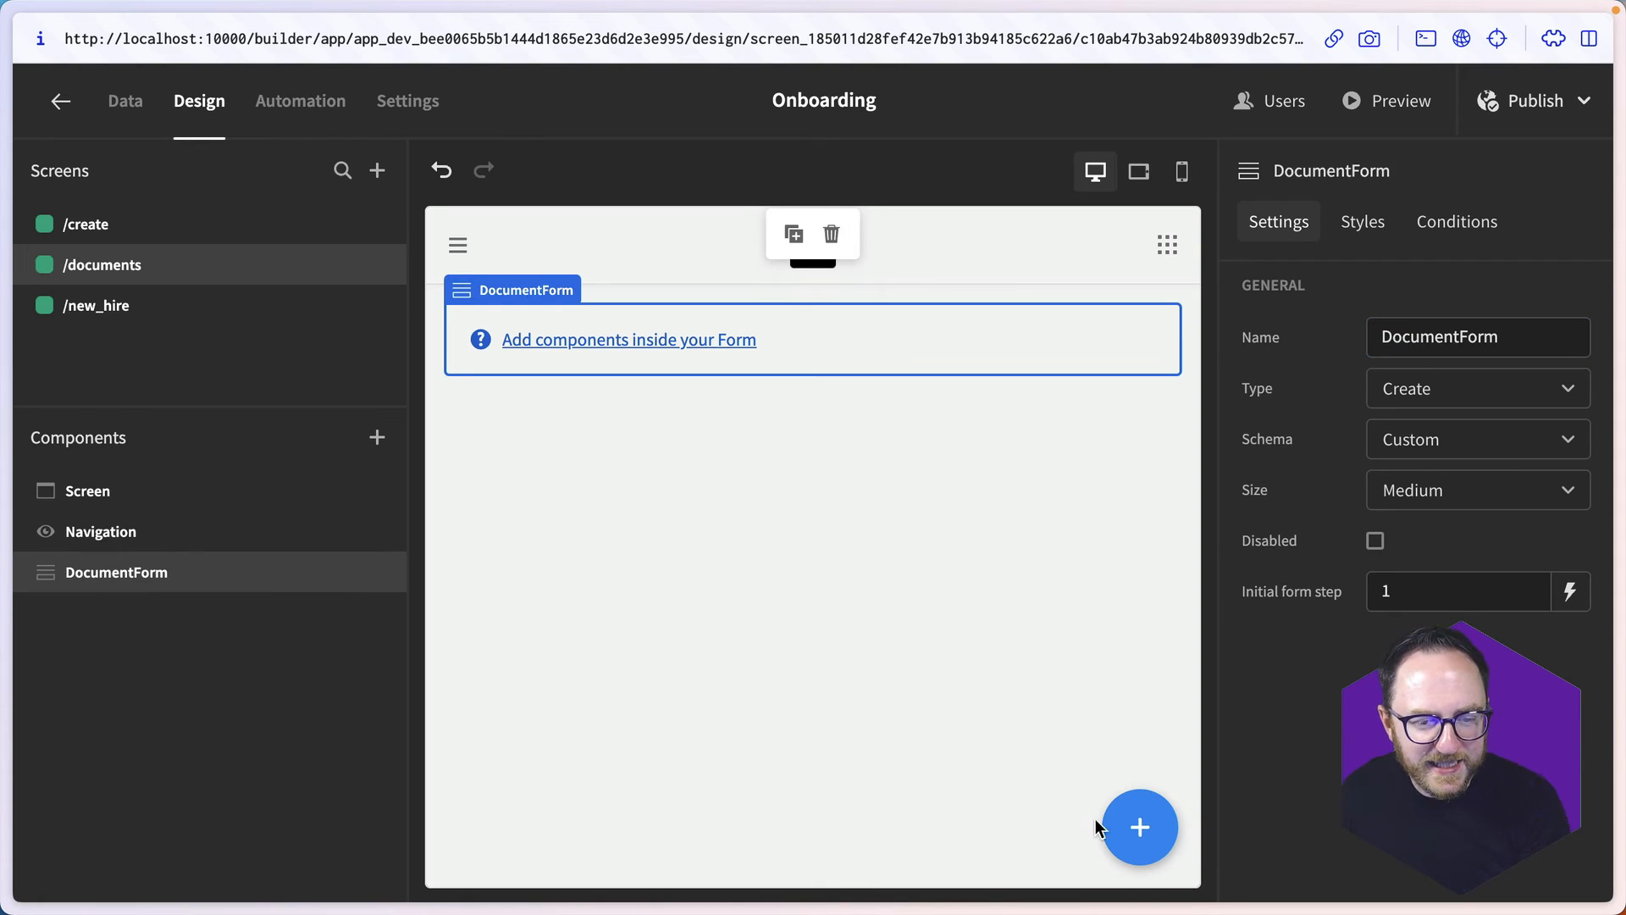
- Add a Form Step inside DocumentForm and place an Embed component within that step
click(1134, 826)
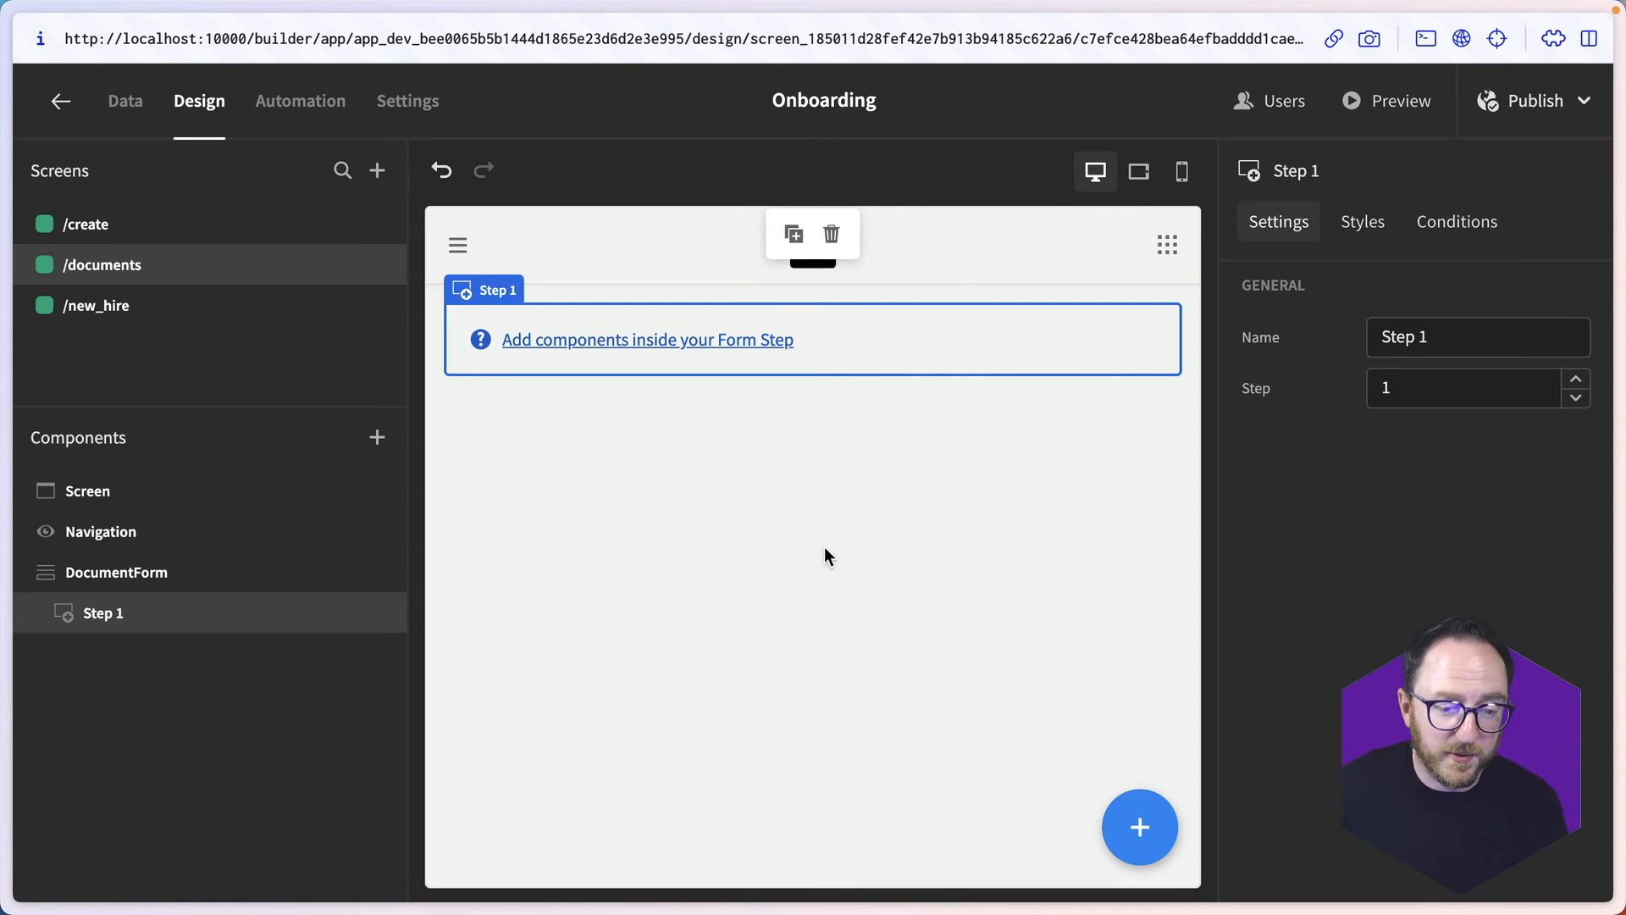
click(1139, 826)
text(em)
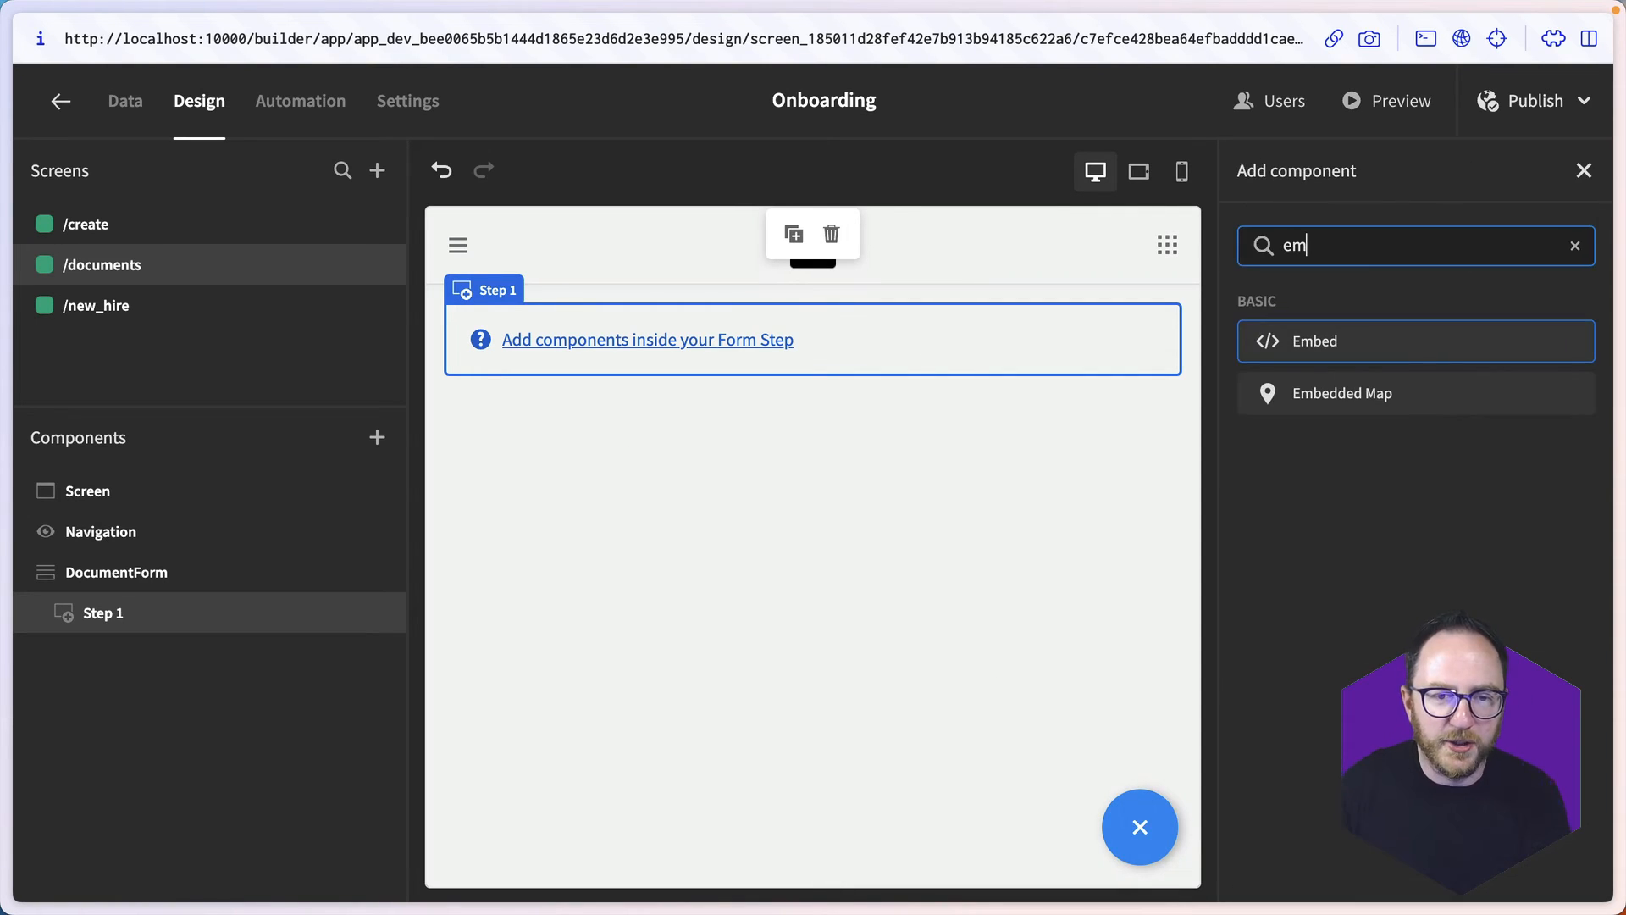
click(1406, 354)
- Start the Embed code with an object element for the skillsforcare.org.uk Standard-13.pdf URL, type application/pdf, width 100 and height 100
click(1569, 391)
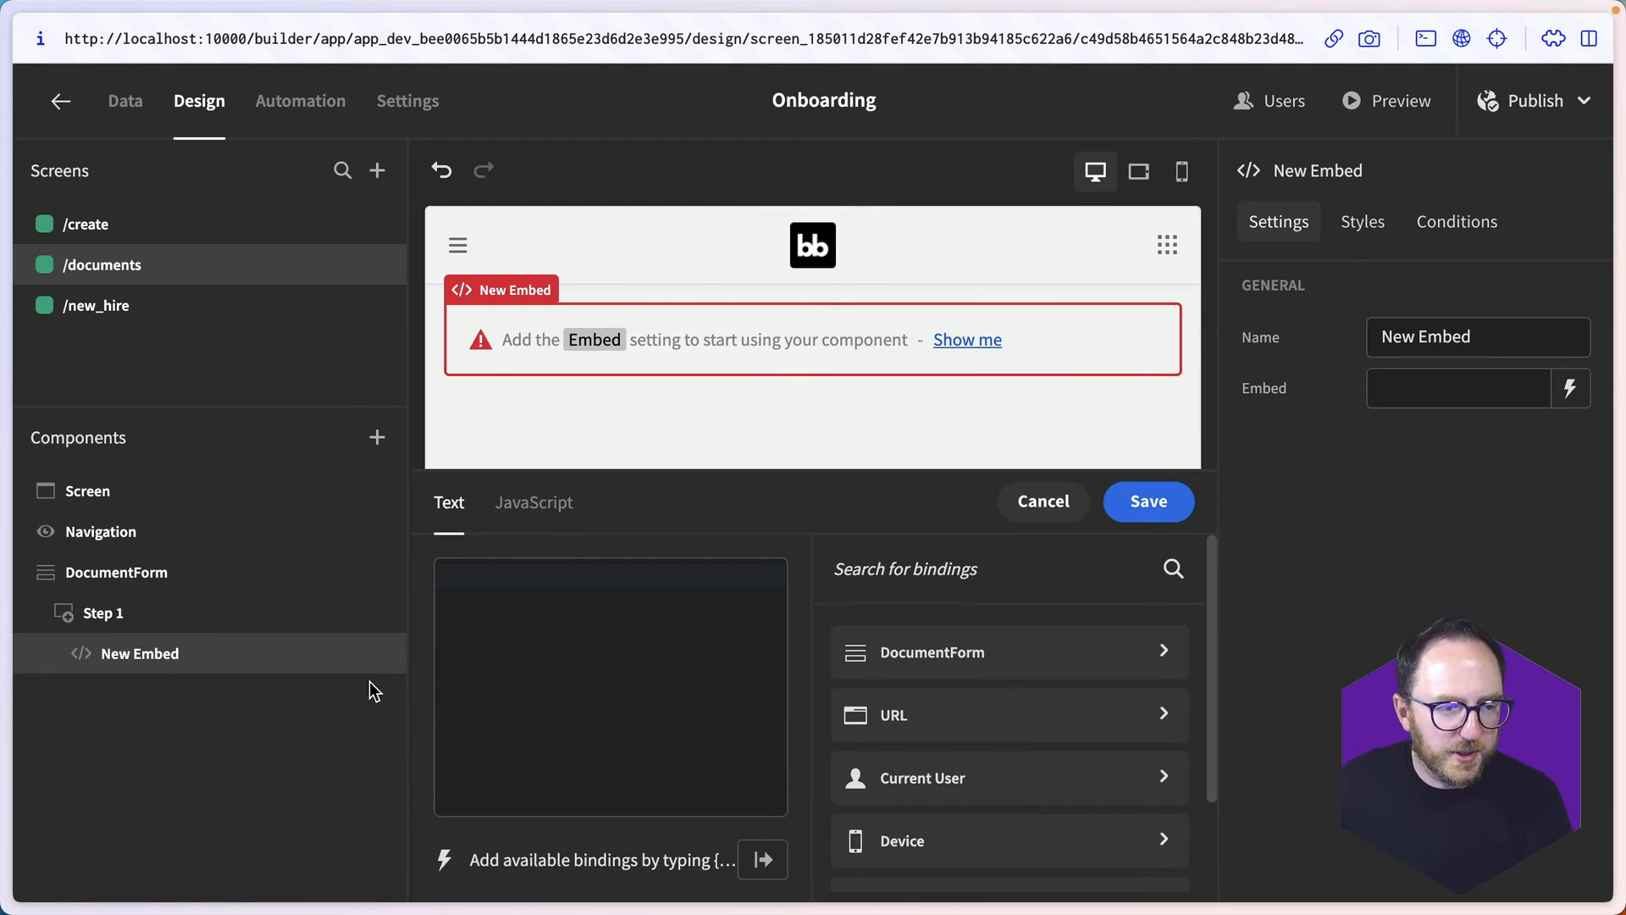
click(566, 674)
text(<object data=")
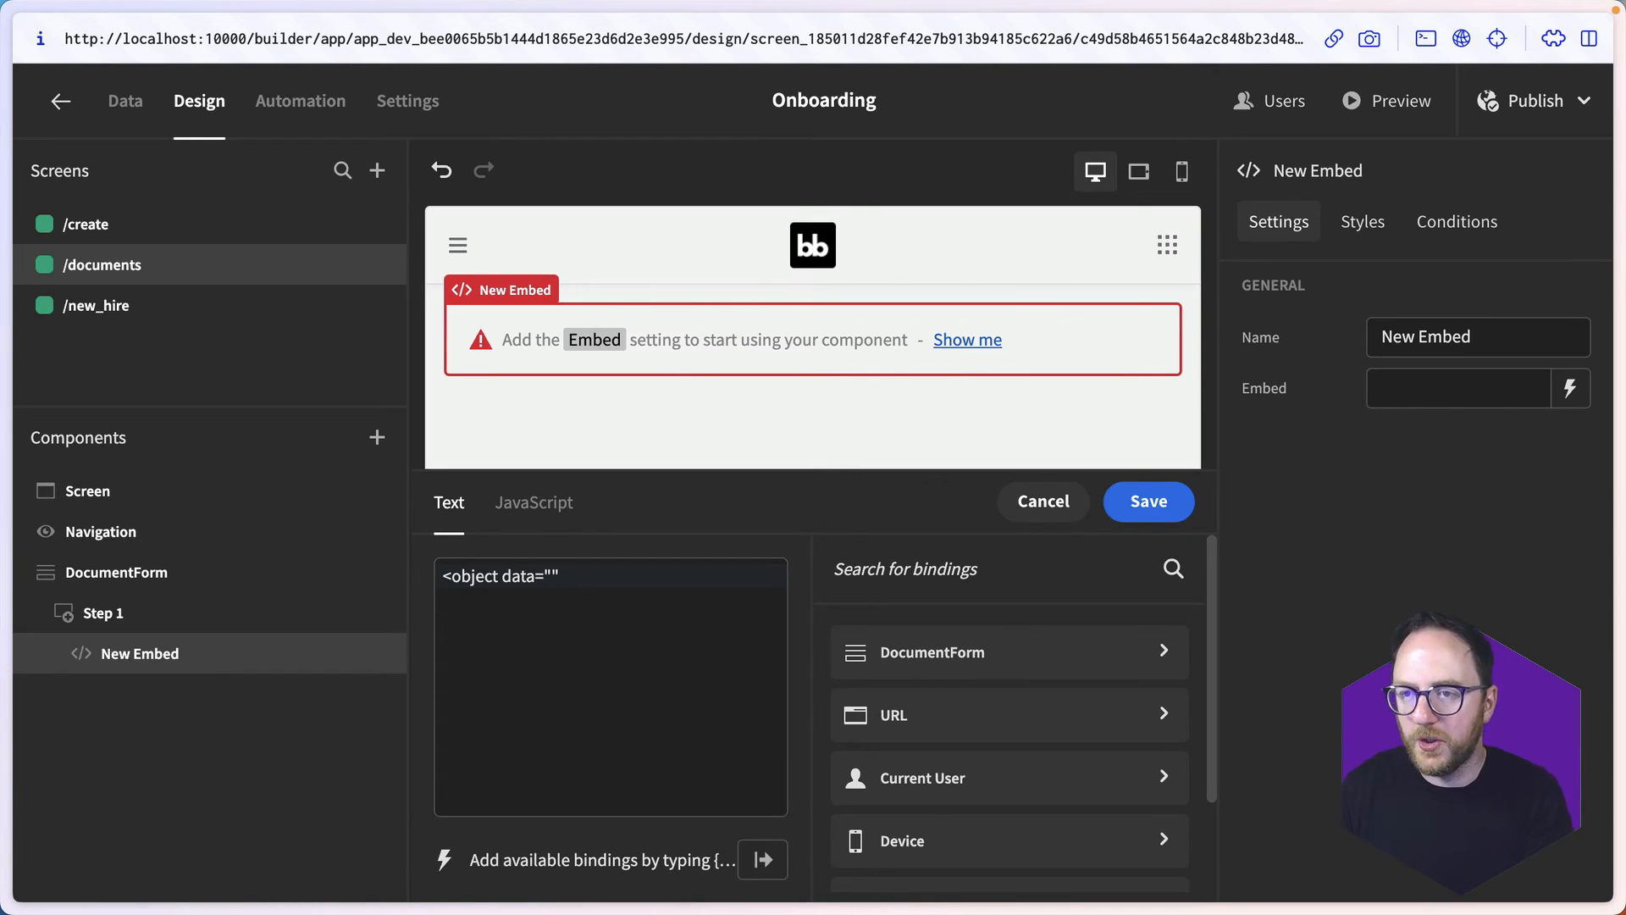
key(super+v)
text(type)
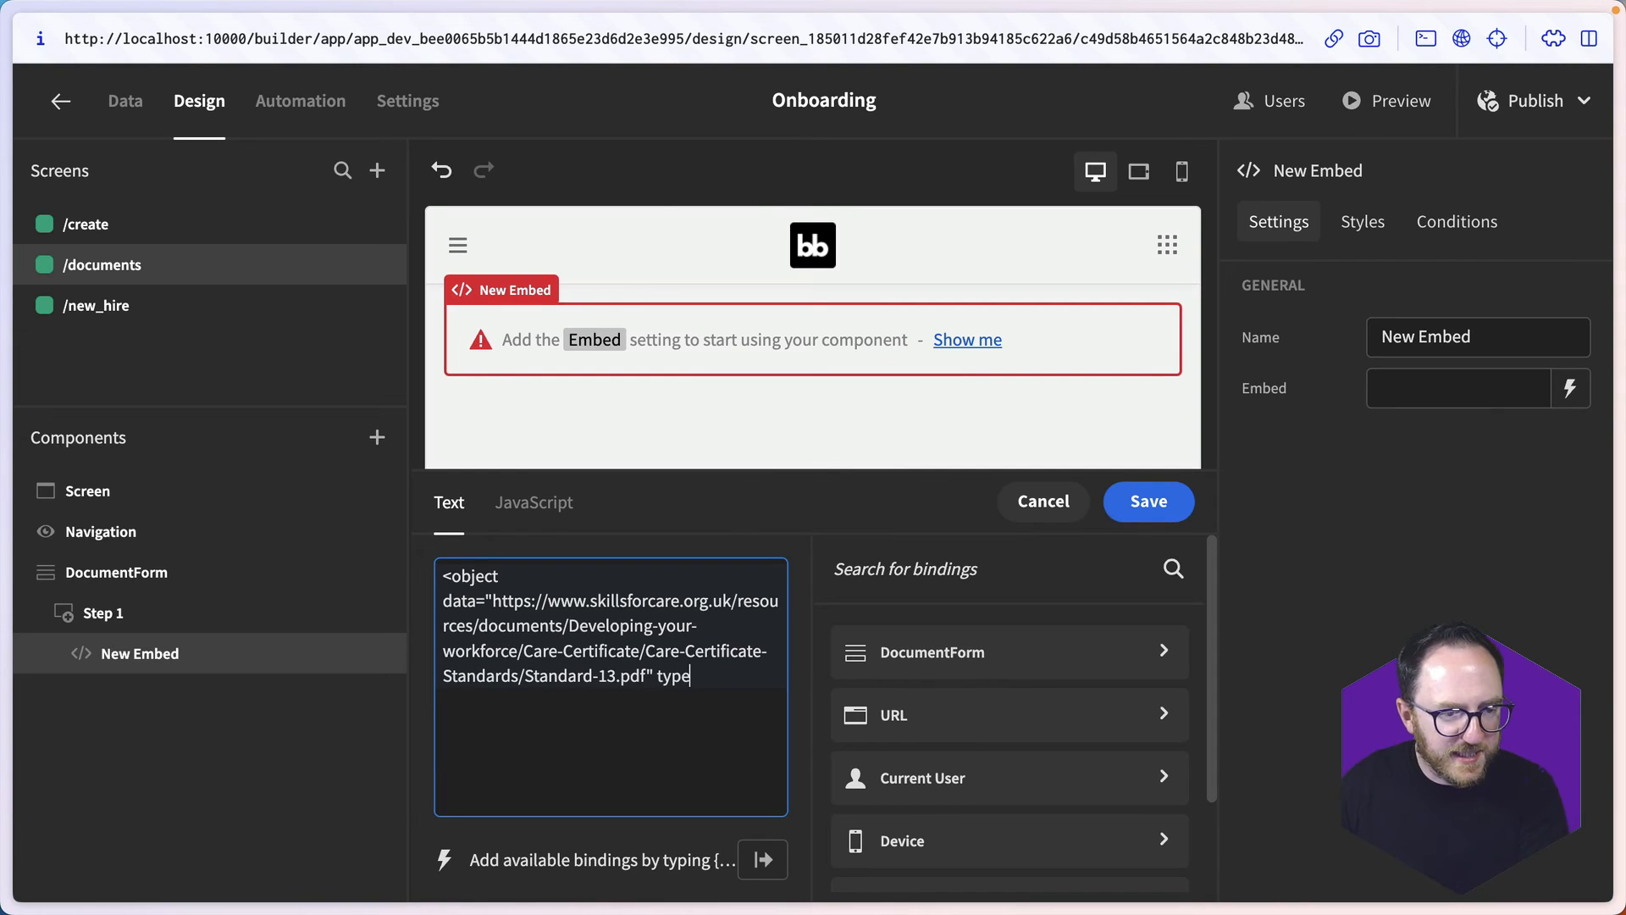
text(="applicati)
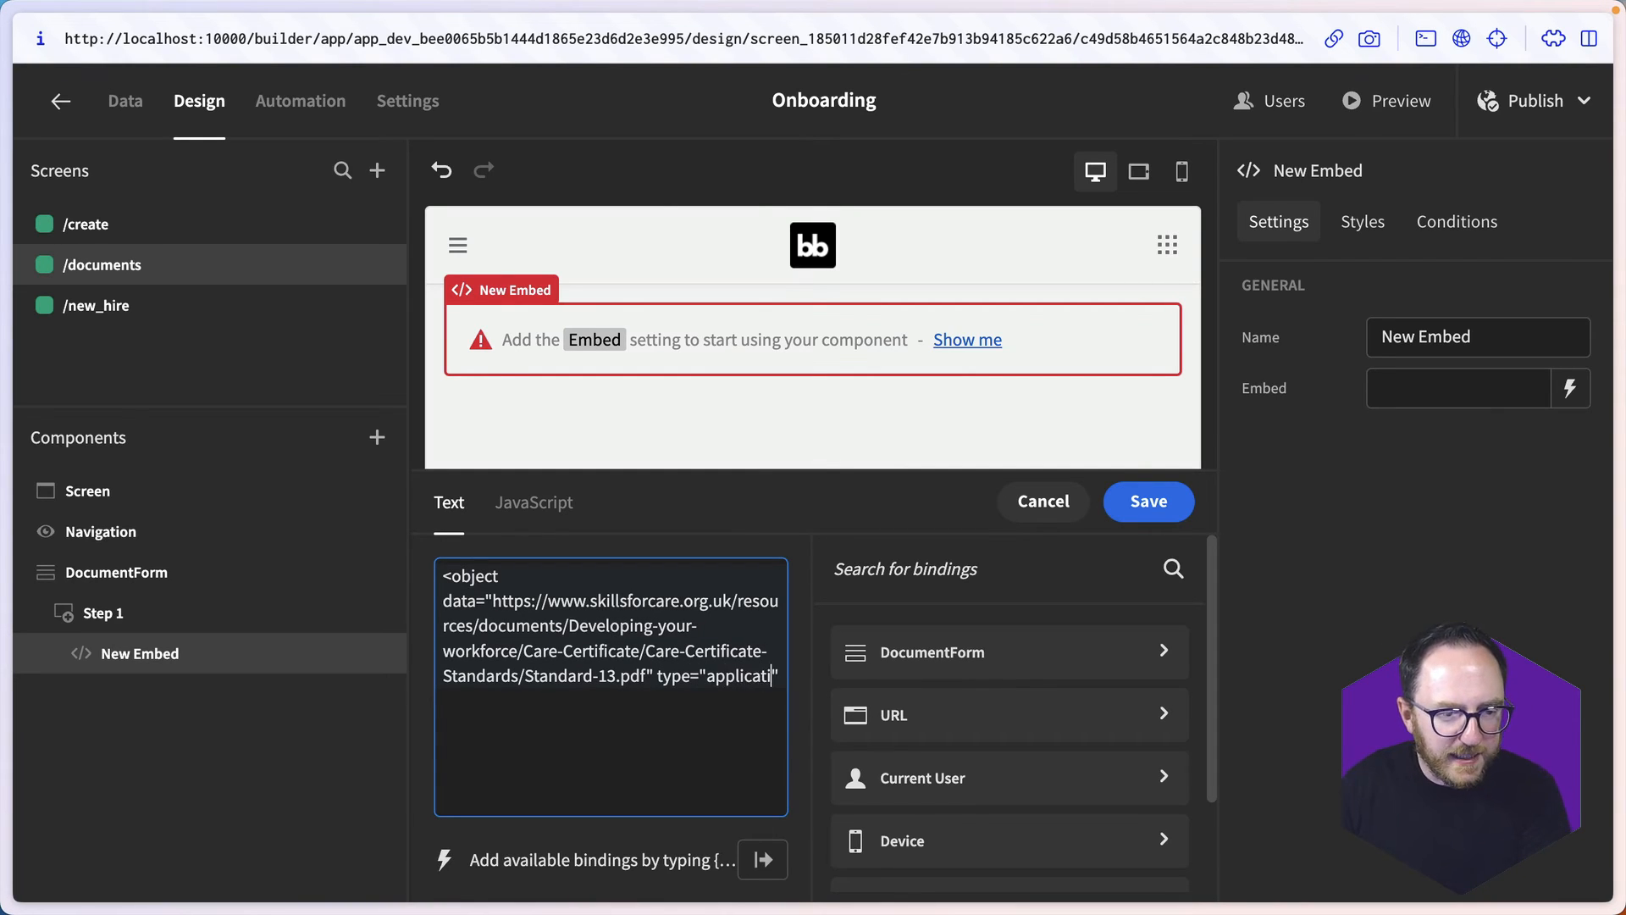
text(on/pdf" width="100")
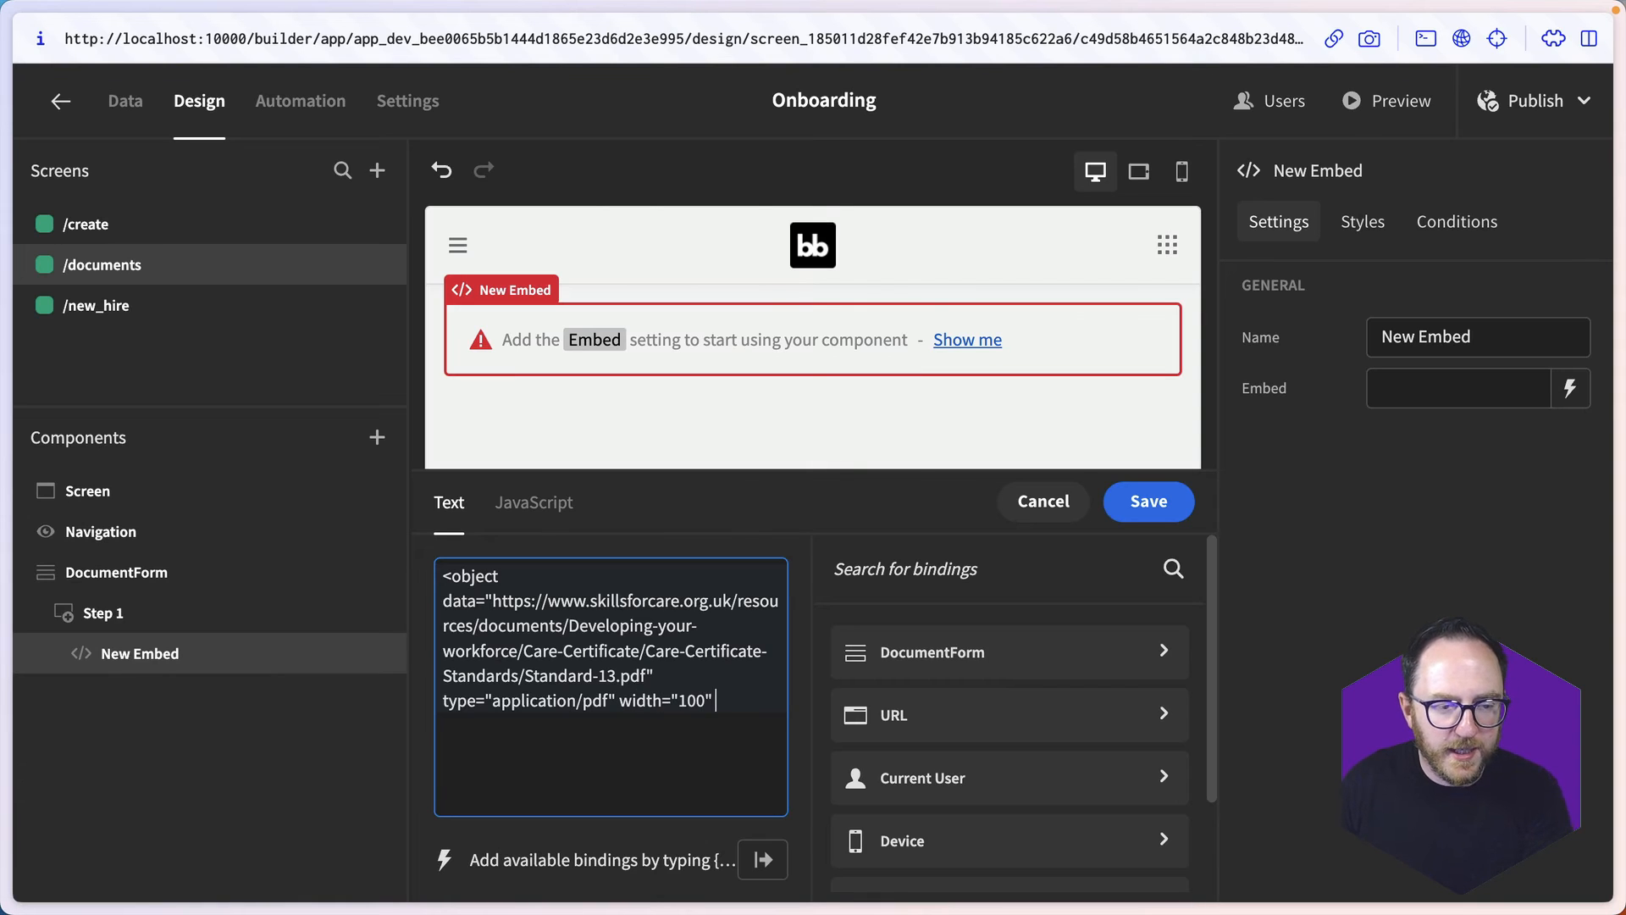
text( height="100">)
key(Return)
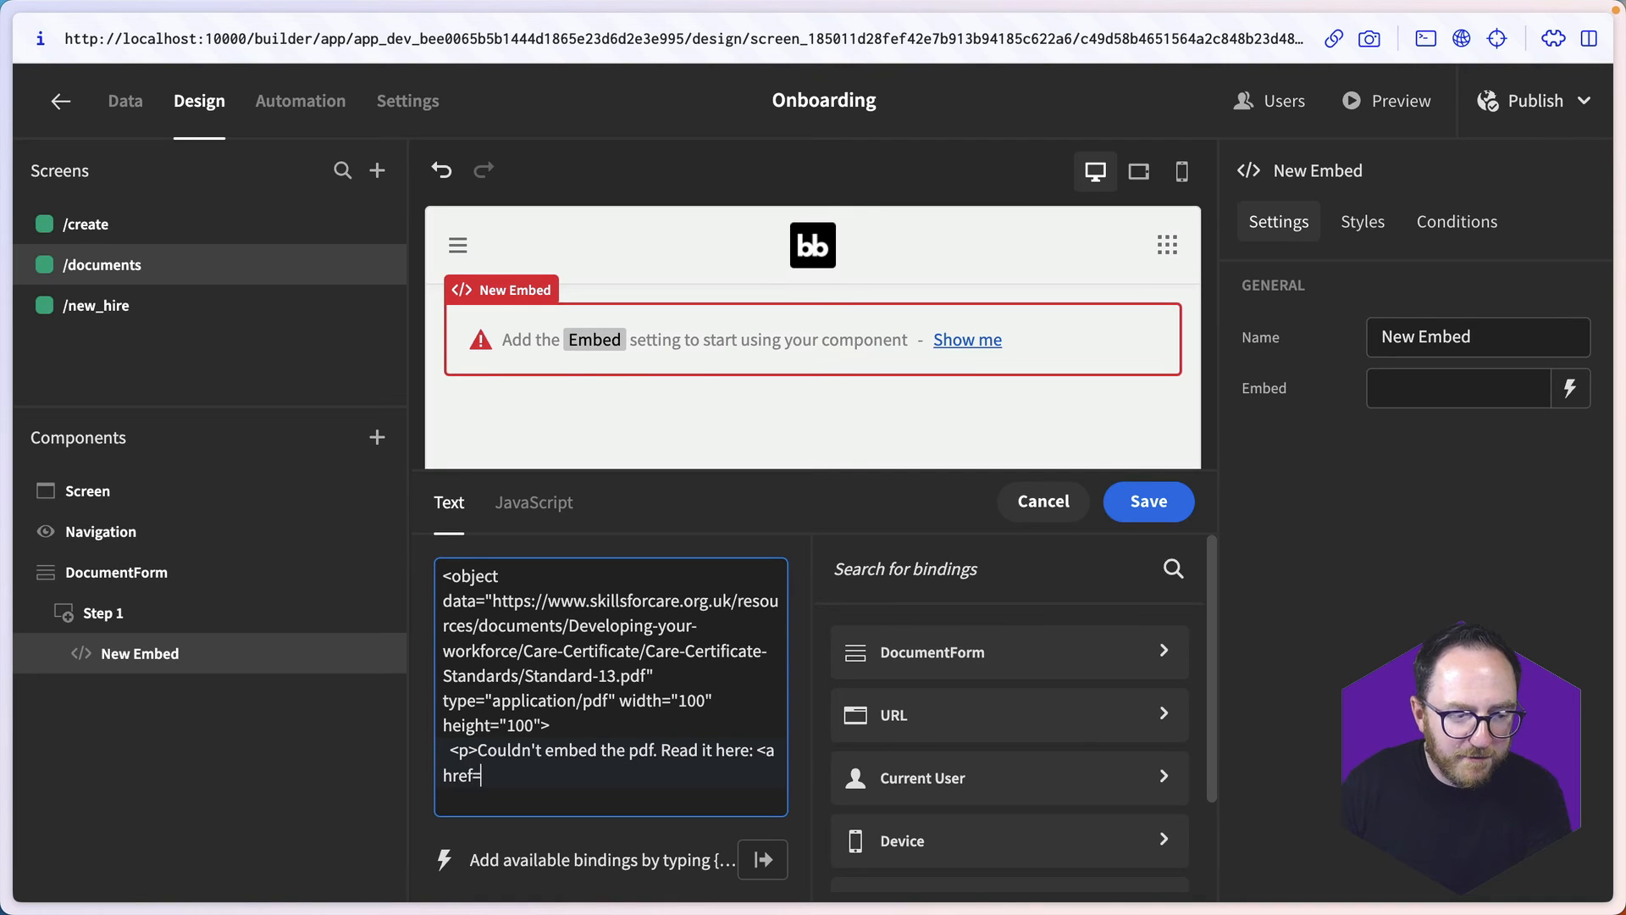
- Complete the Embed code with a "Couldn't embed the pdf. Read it here:" paragraph linking "Health and safety" to the PDF, close the object element and save
key(ctrl+v)
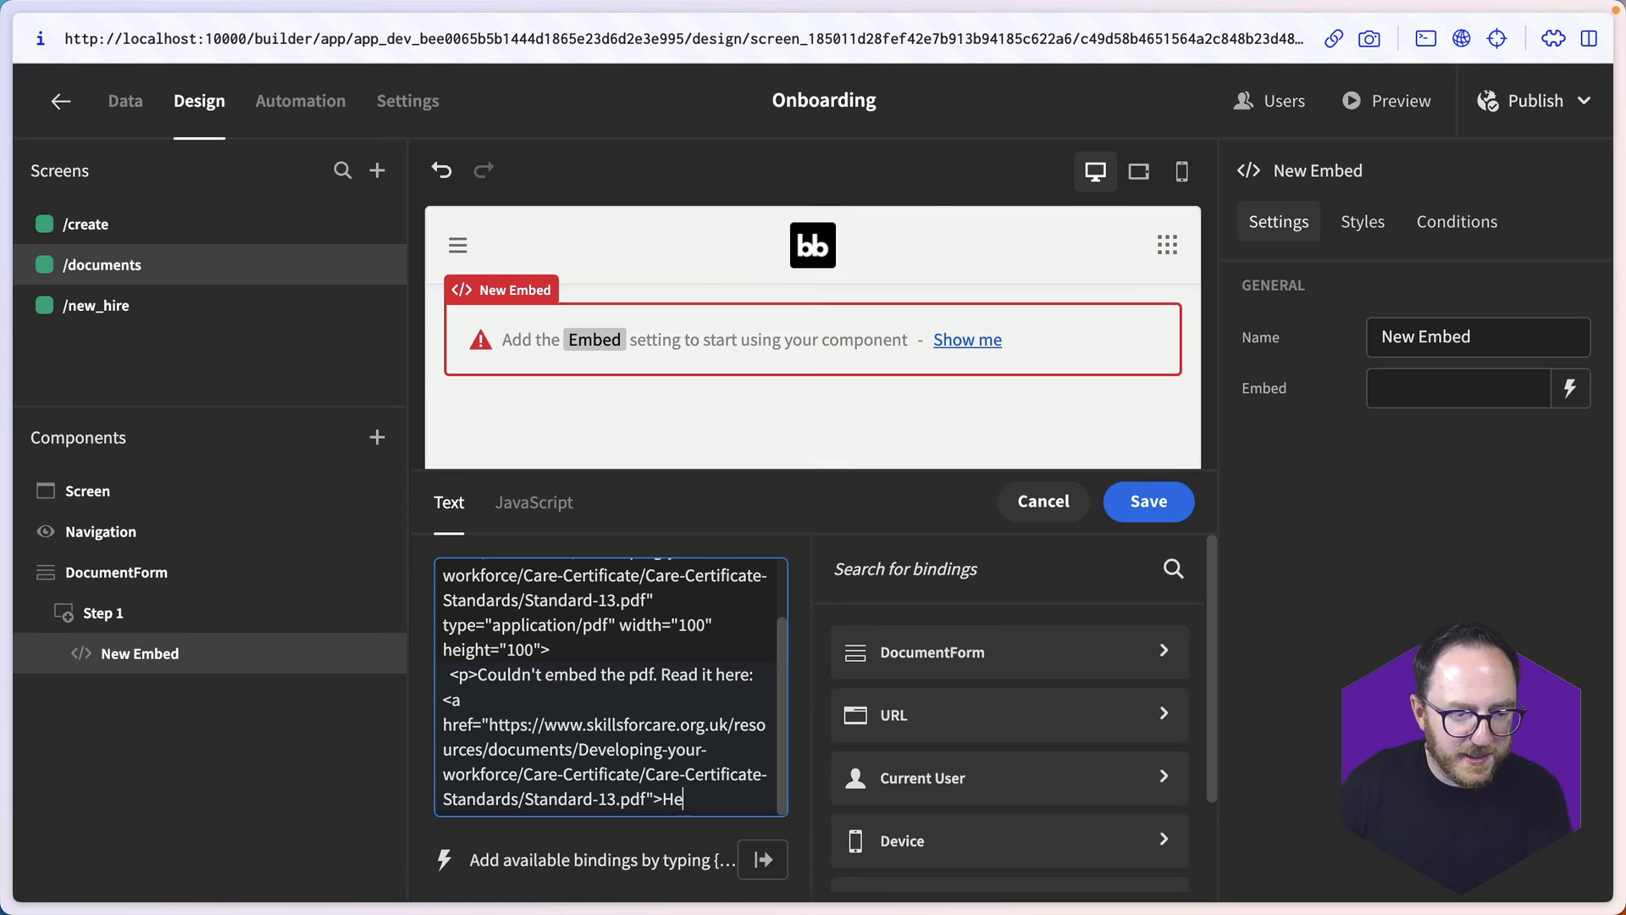
text(>Health and safety</a>)
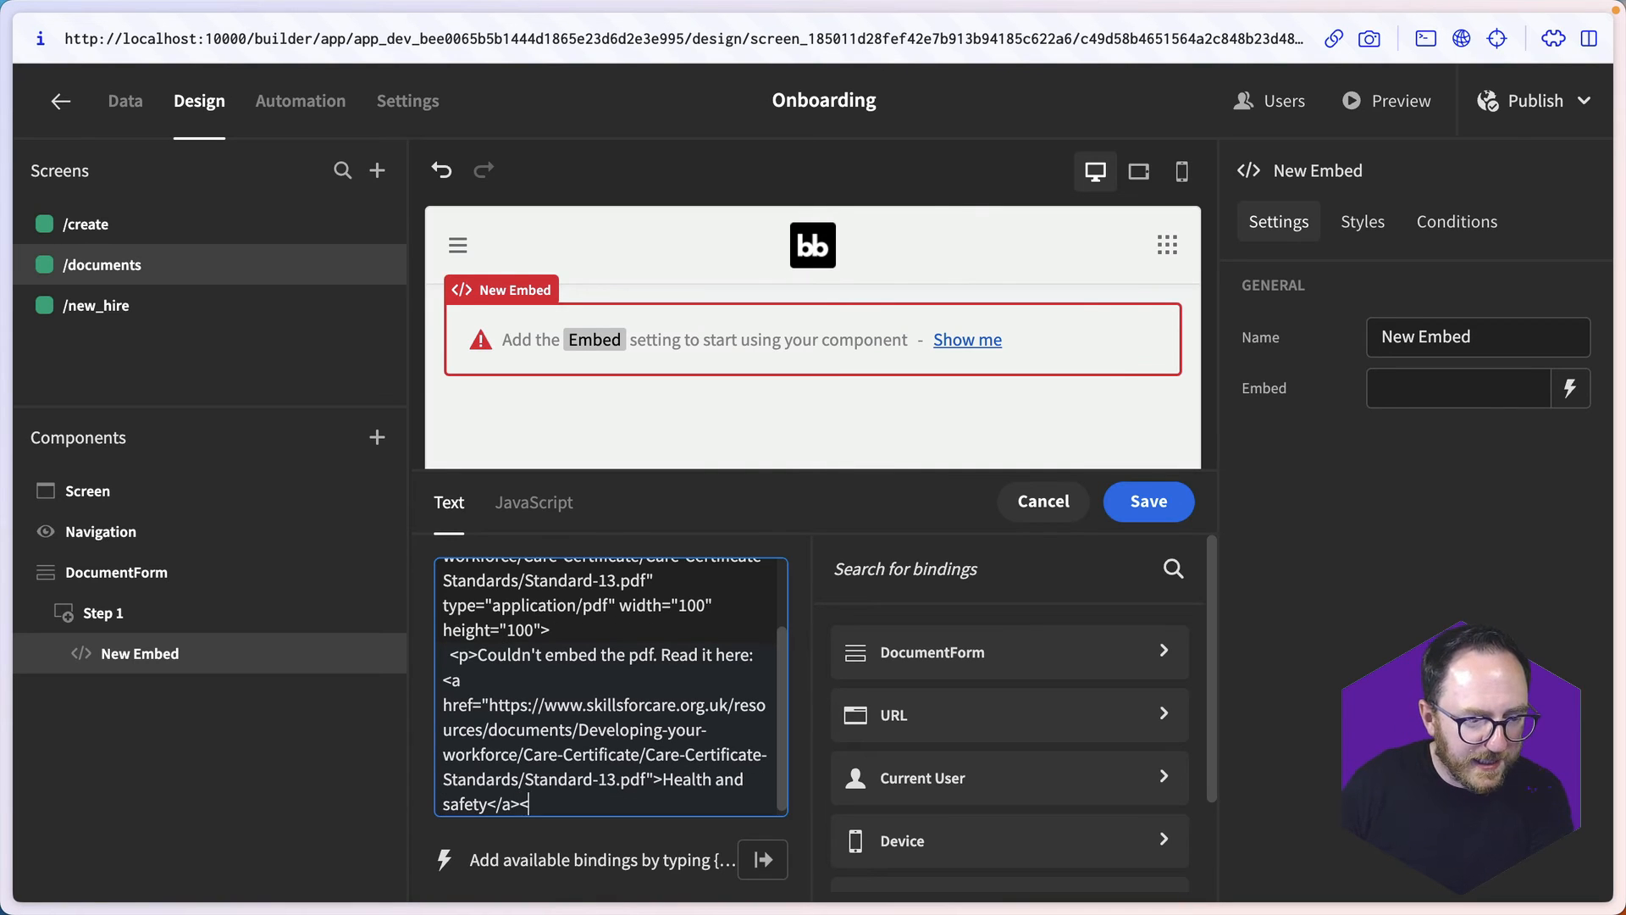
text(</p>)
key(Return)
key(Return)
text(</object>)
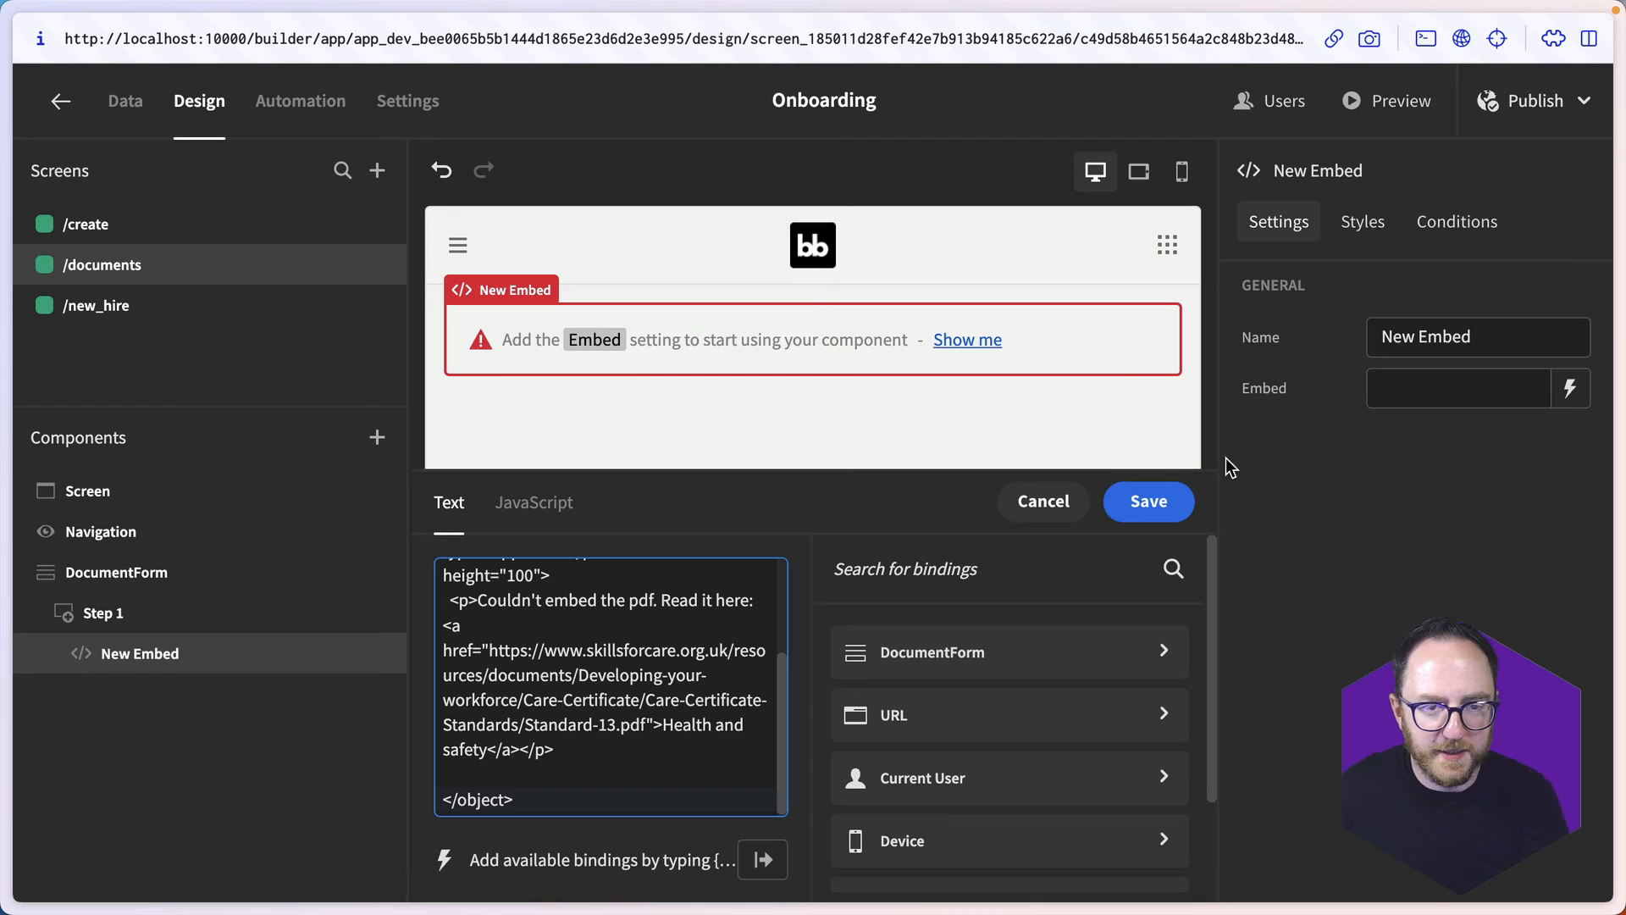
click(1148, 501)
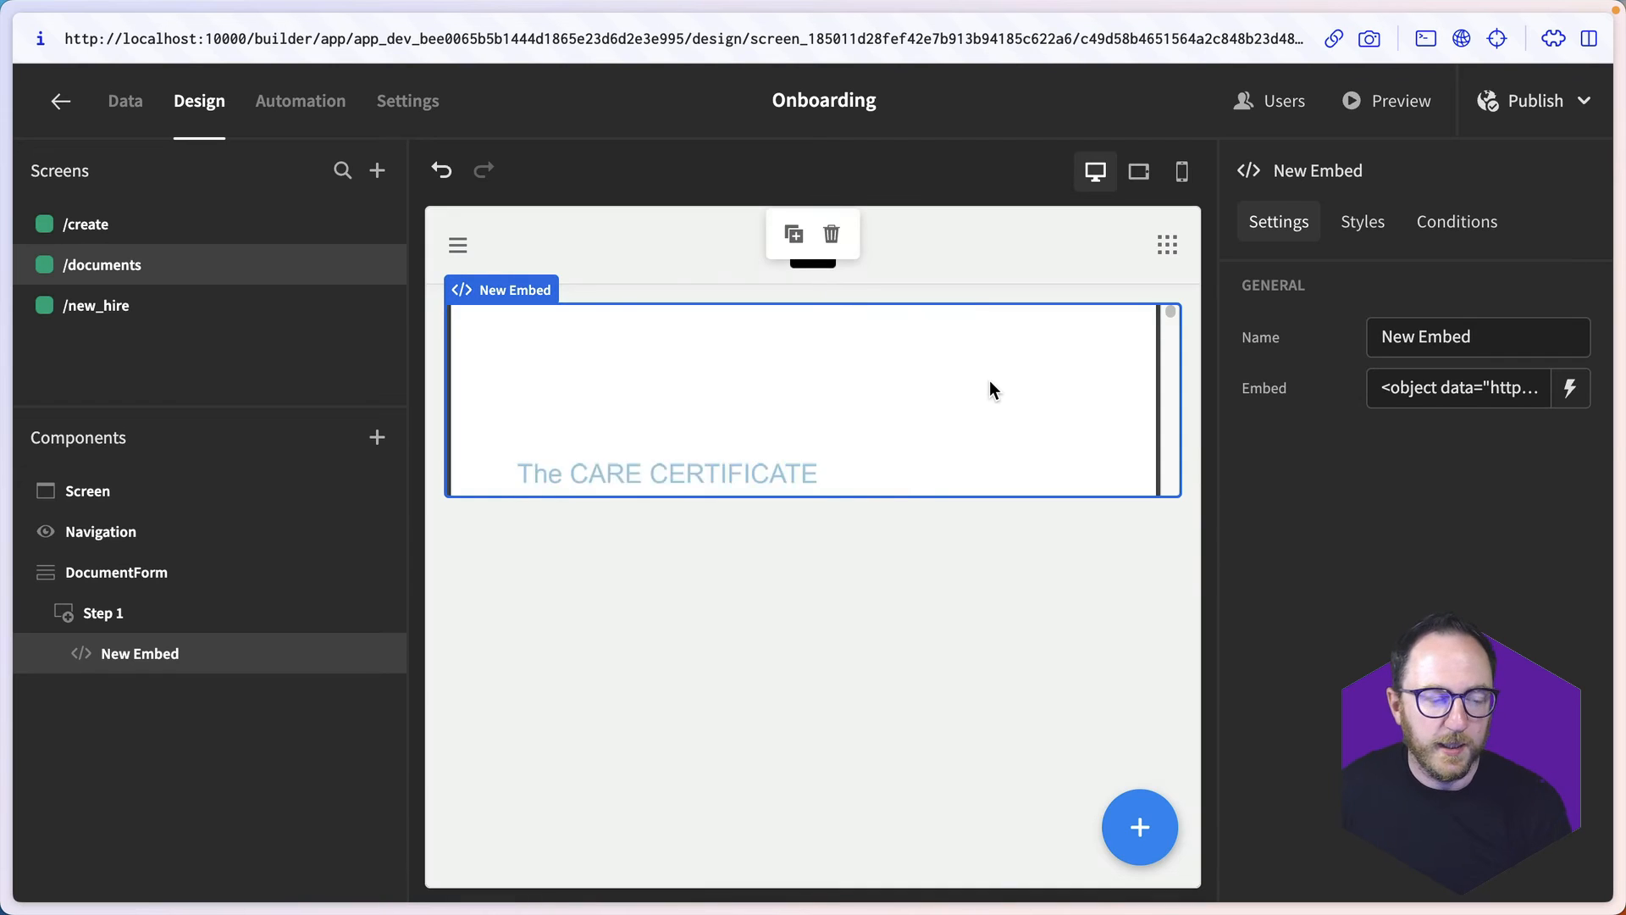
- Look through the embedded PDF on the canvas and increase the Embed component's height
scroll(992, 390, down, 3)
scroll(989, 380, down, 10)
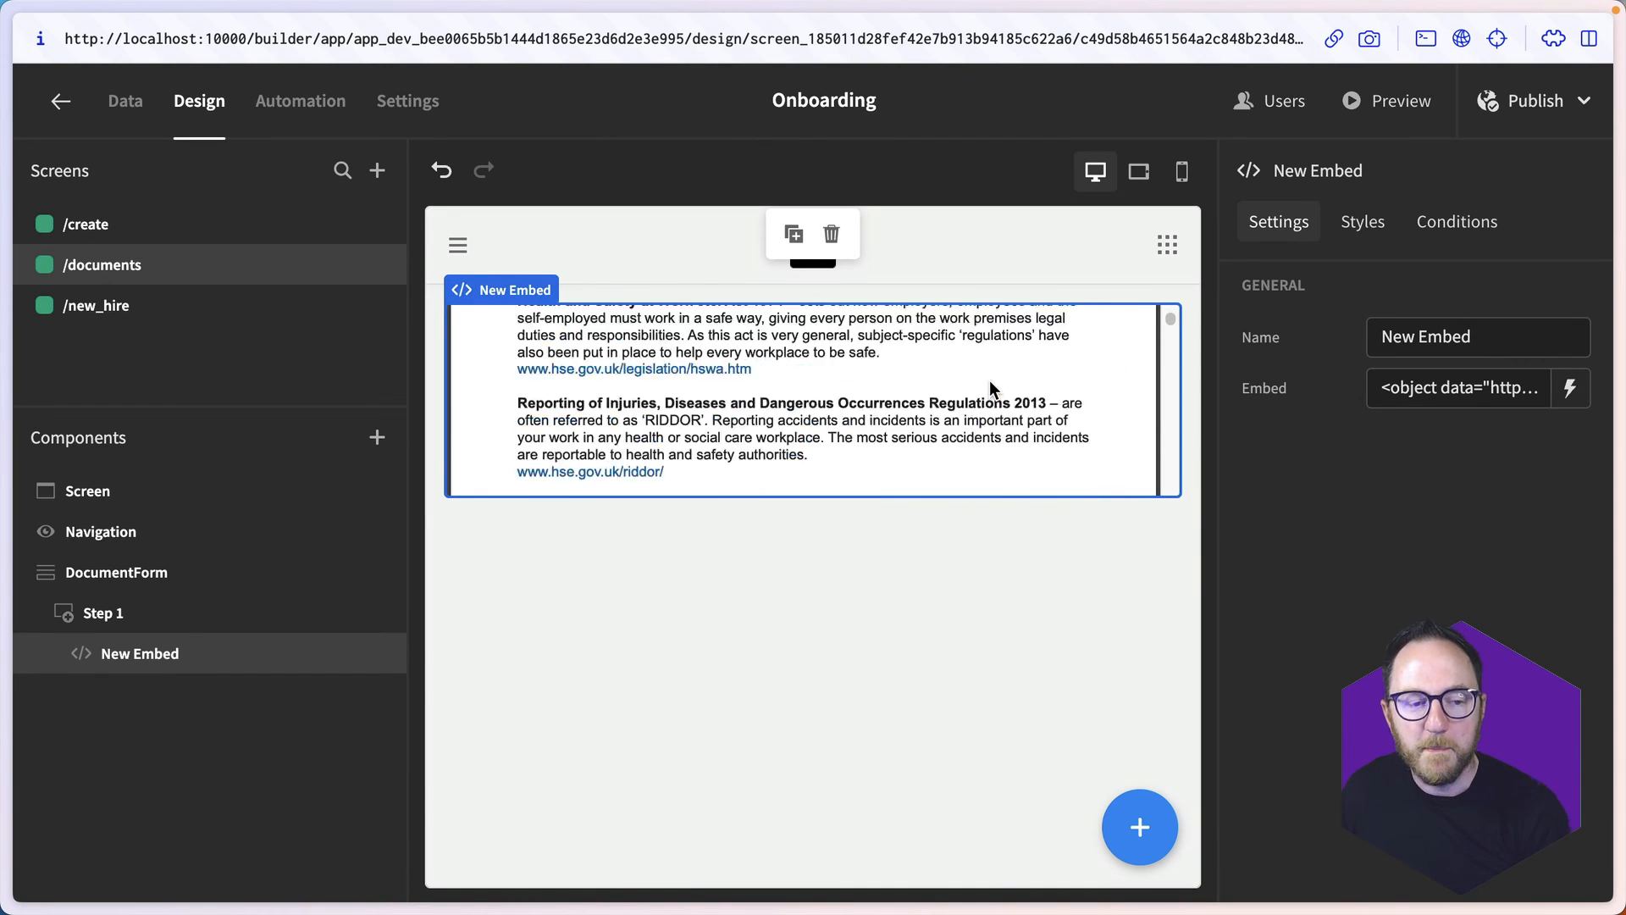
scroll(989, 380, down, 3)
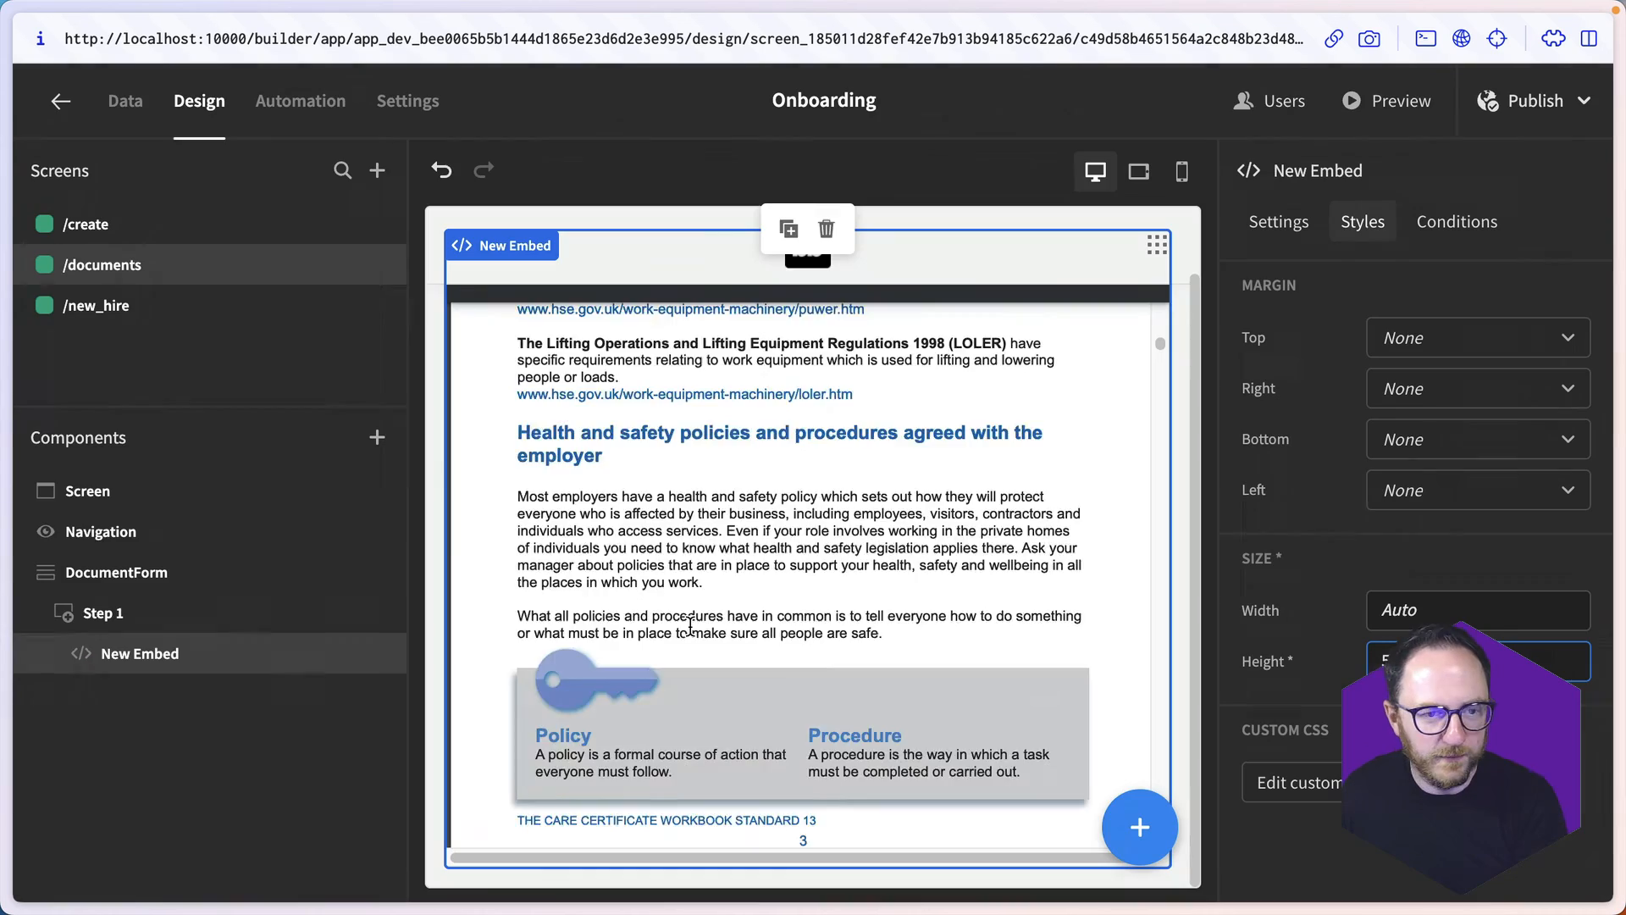
scroll(690, 627, down, 5)
scroll(691, 626, down, 8)
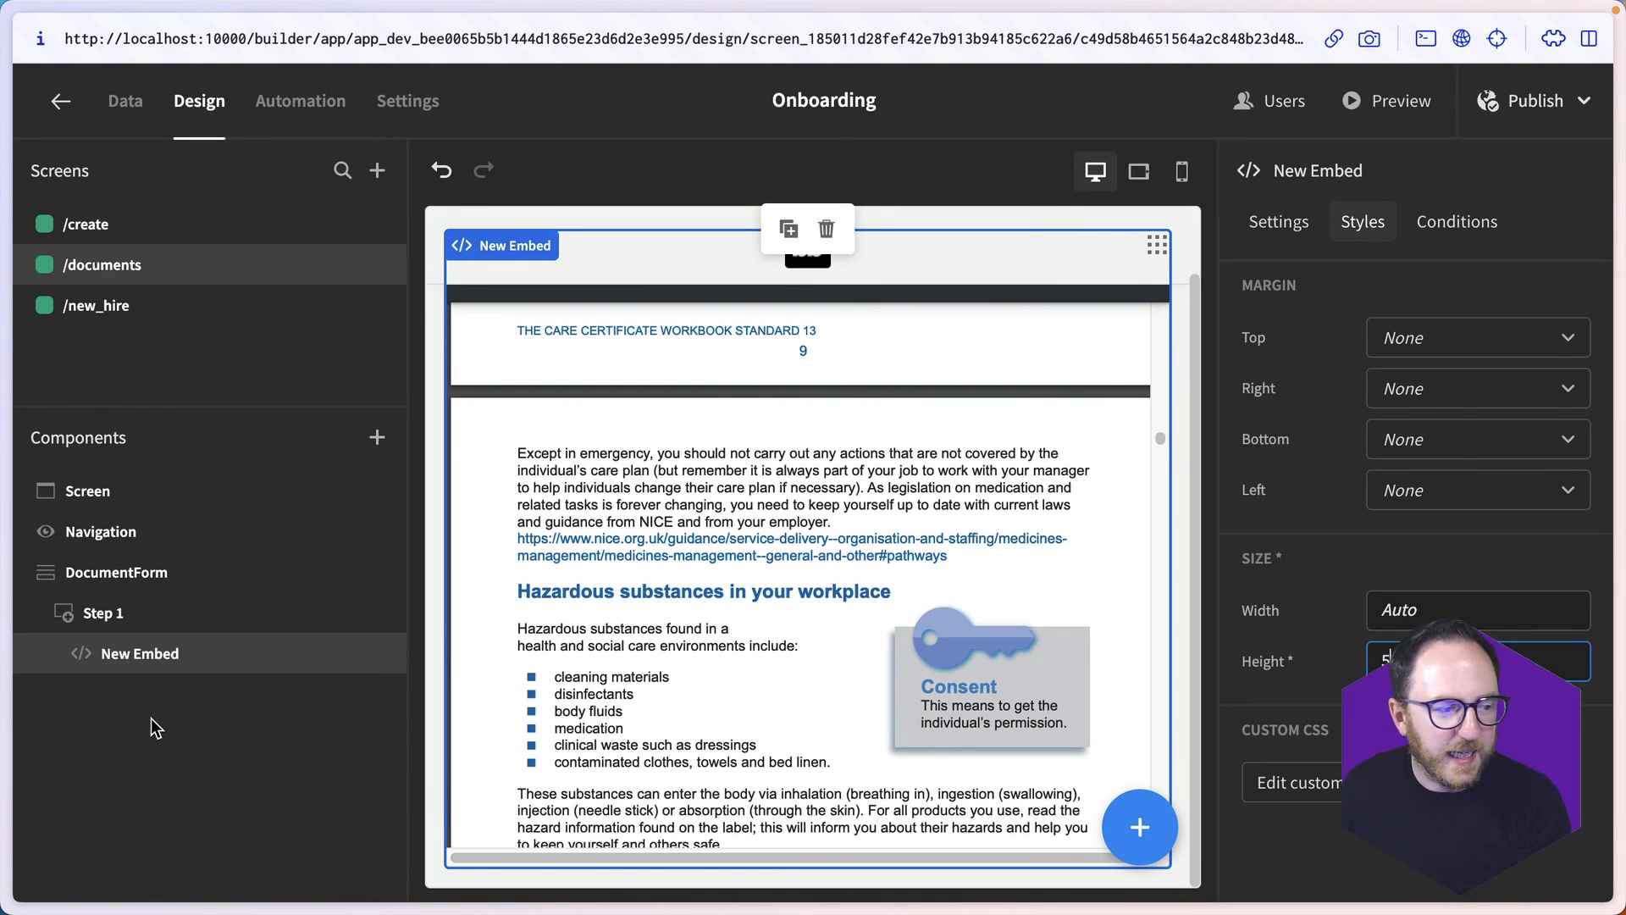
- Add a Paragraph below the PDF embed in Step 1 reading "Click the button below to confirm you have read this document."
click(1151, 840)
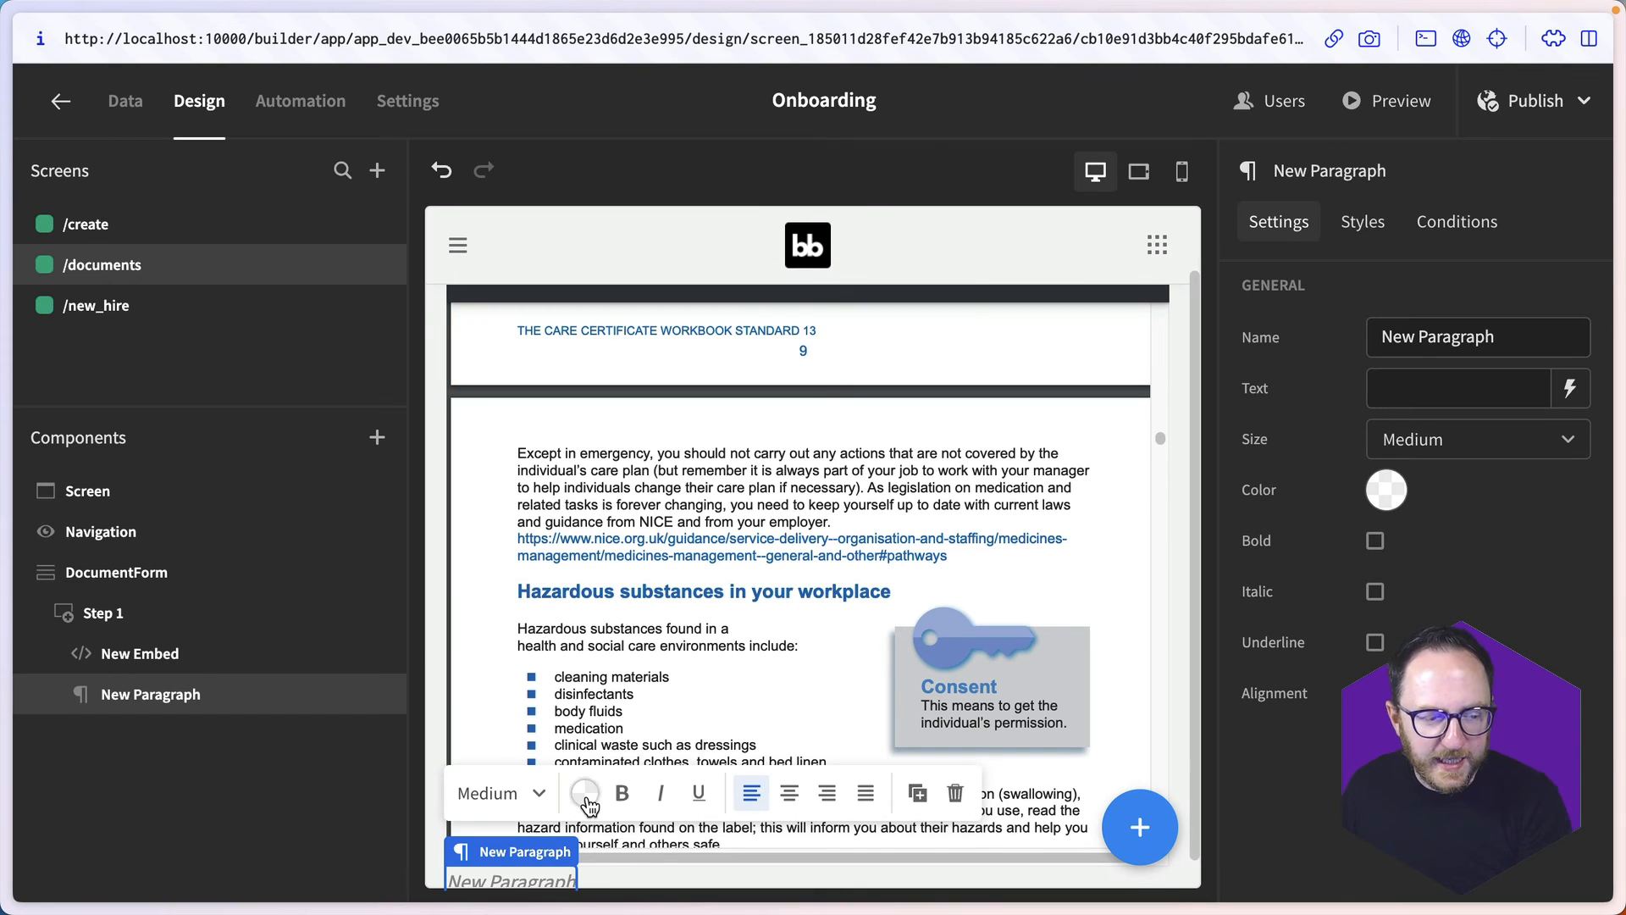
click(1413, 388)
text(C)
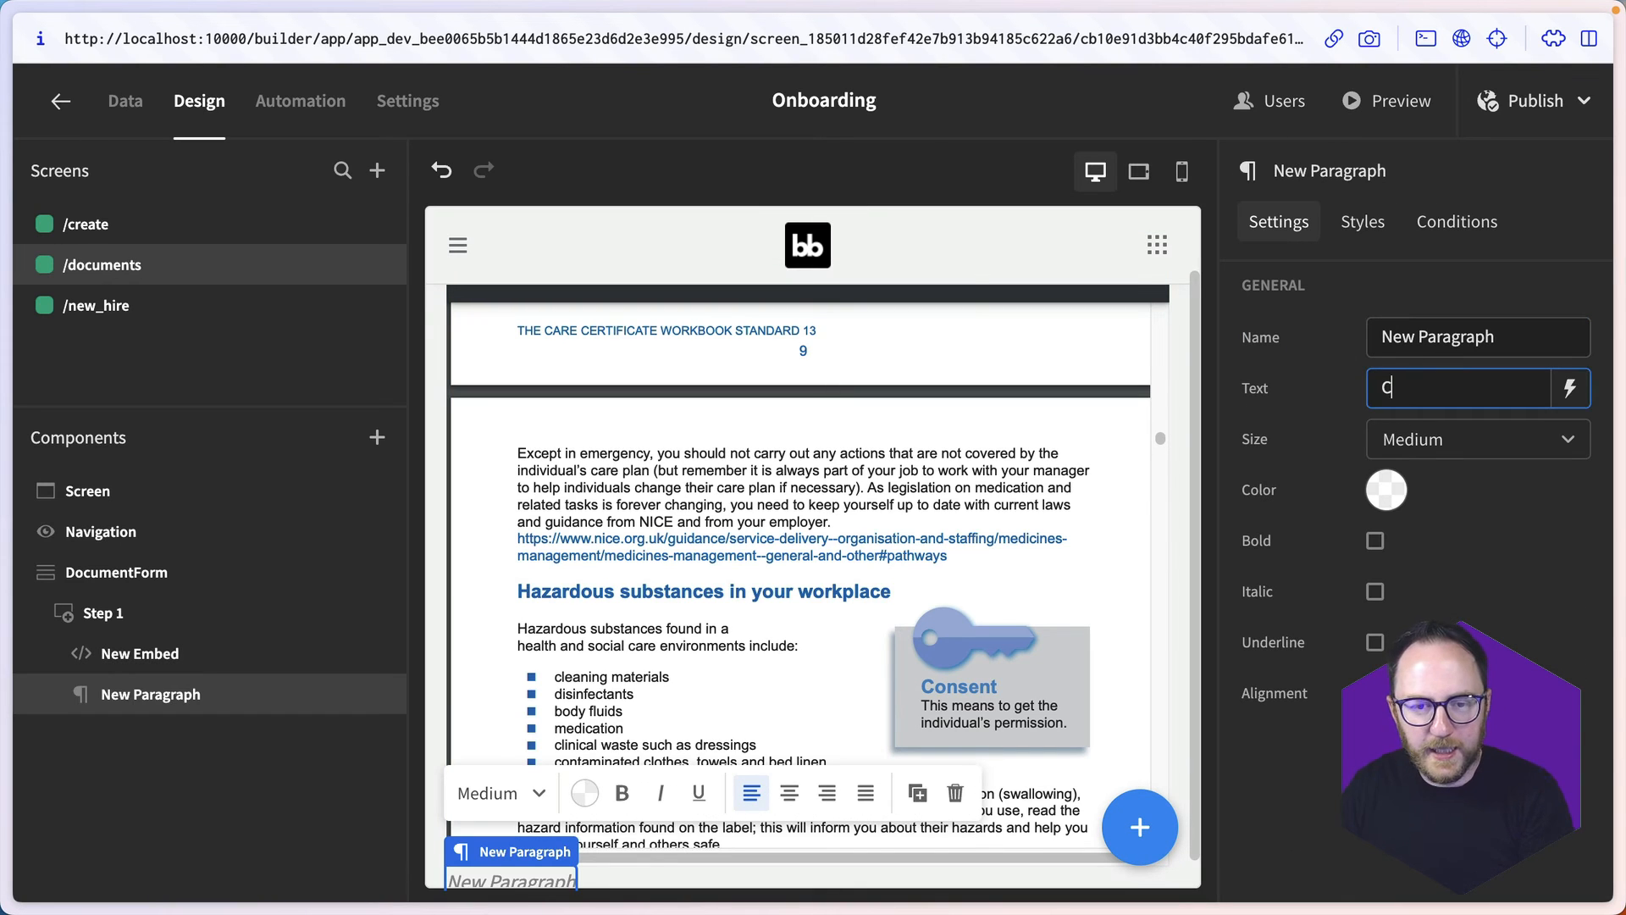
text(lick the button bel)
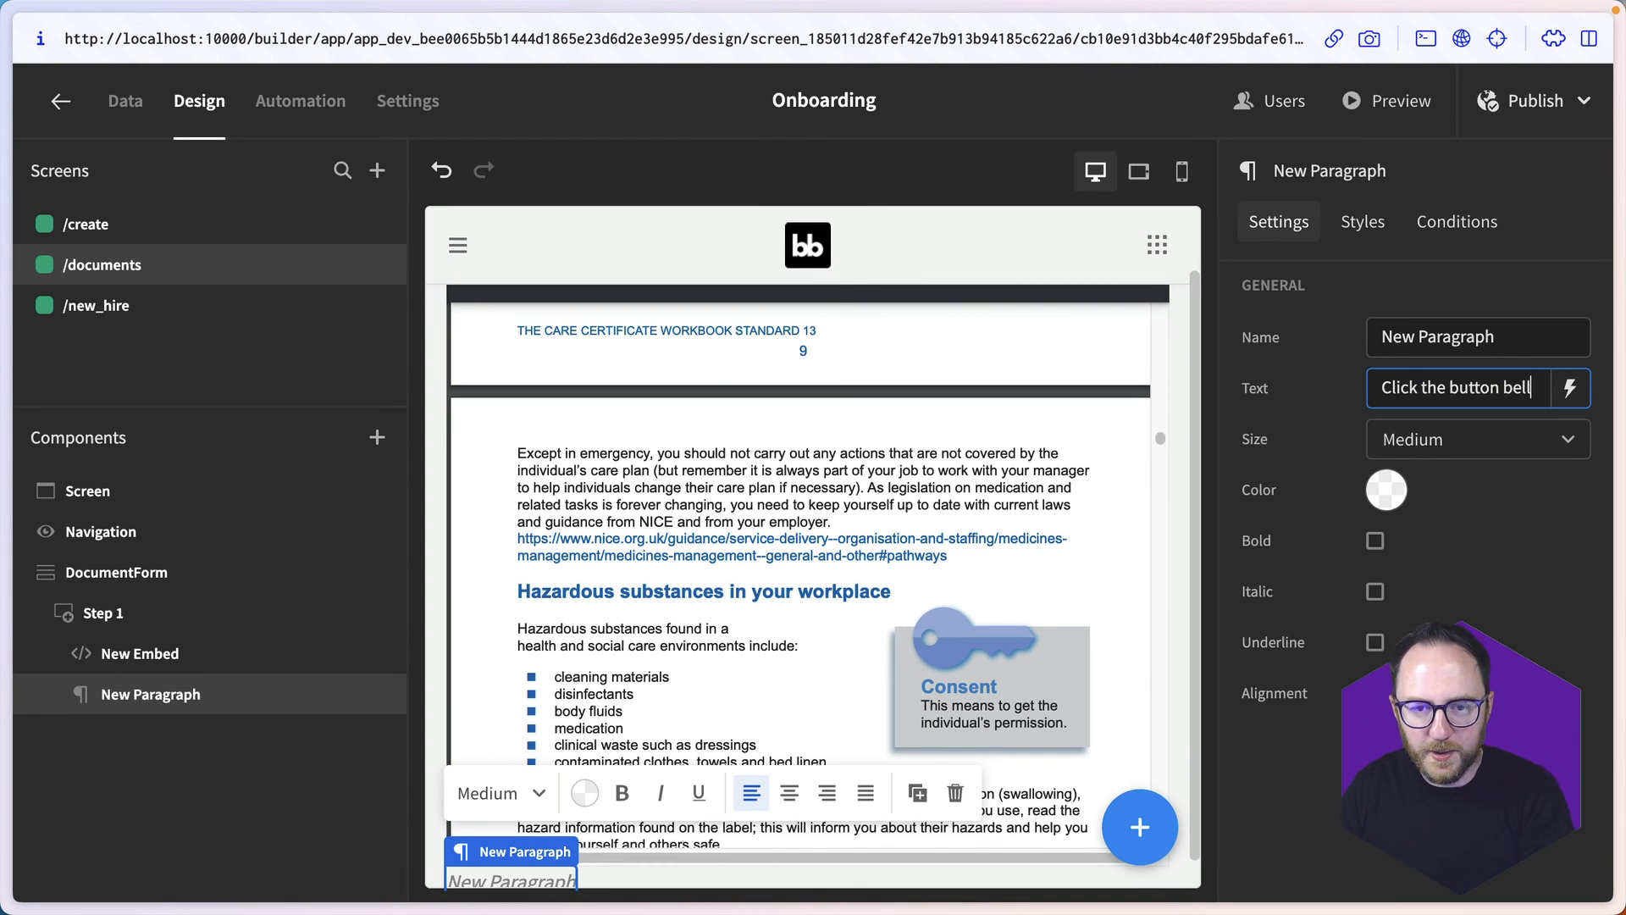
text(ow to confirm you)
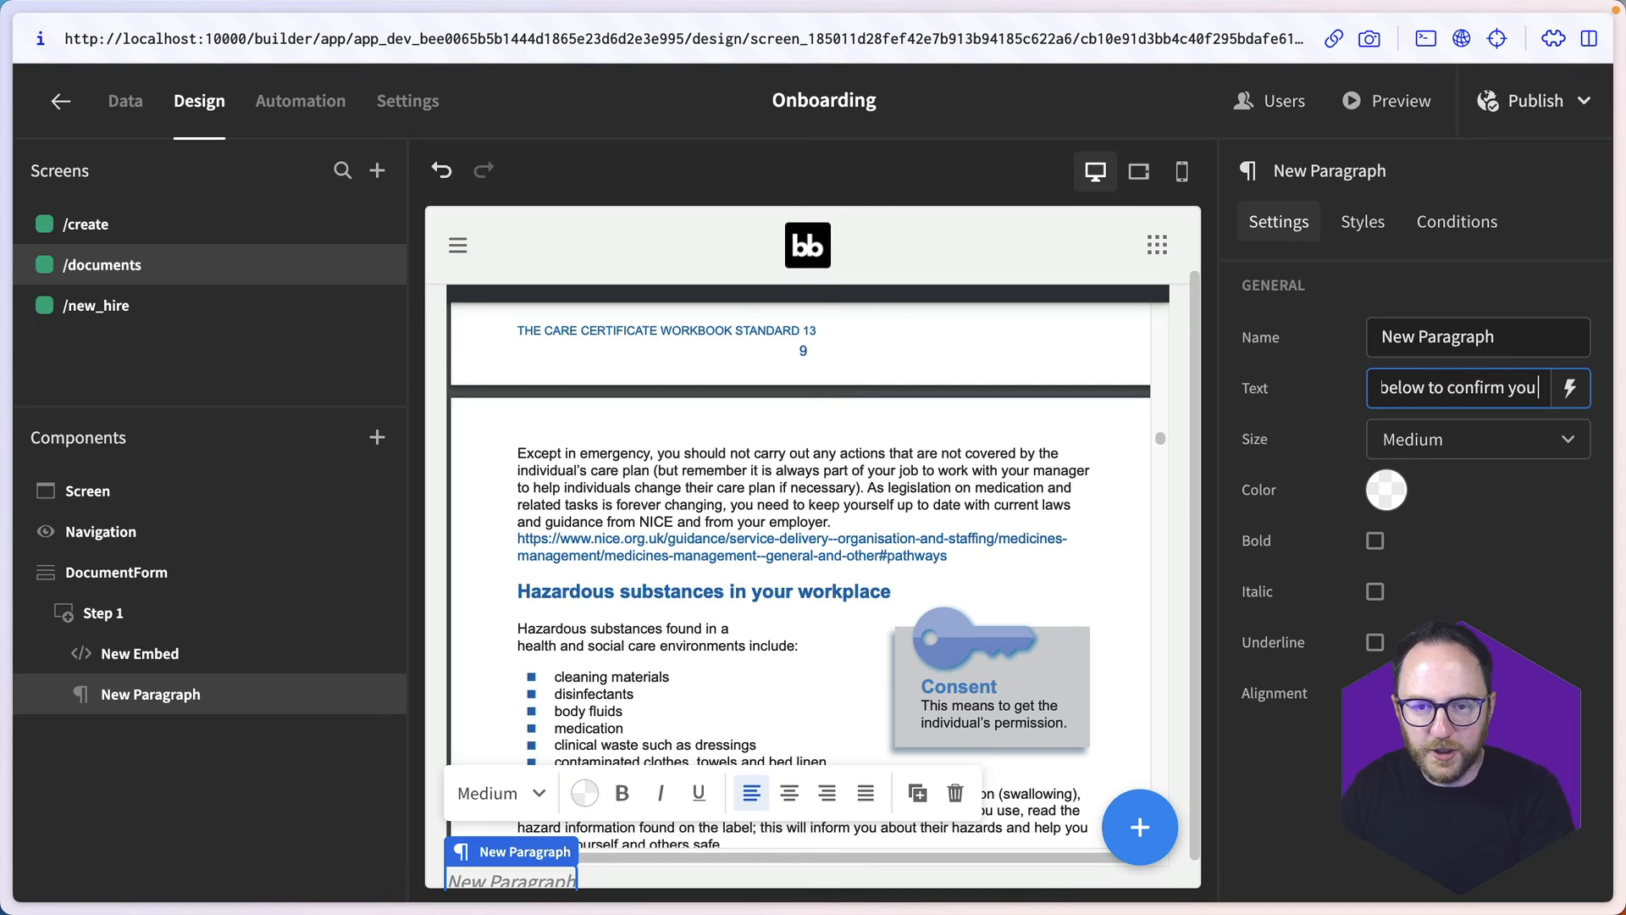
text( have read this)
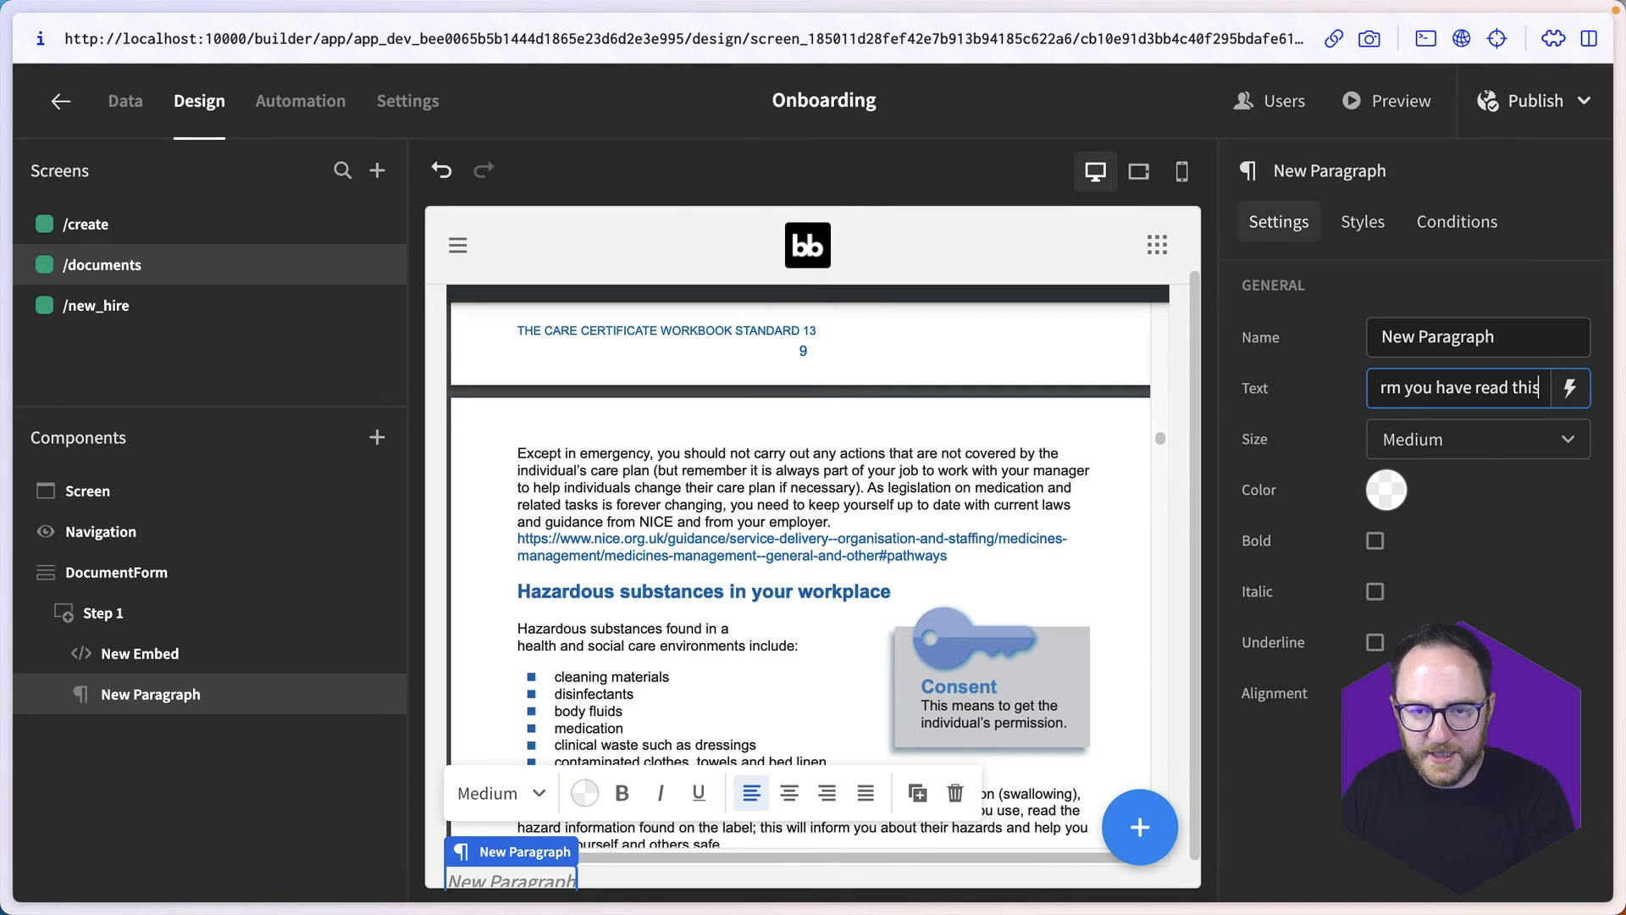
text( document.)
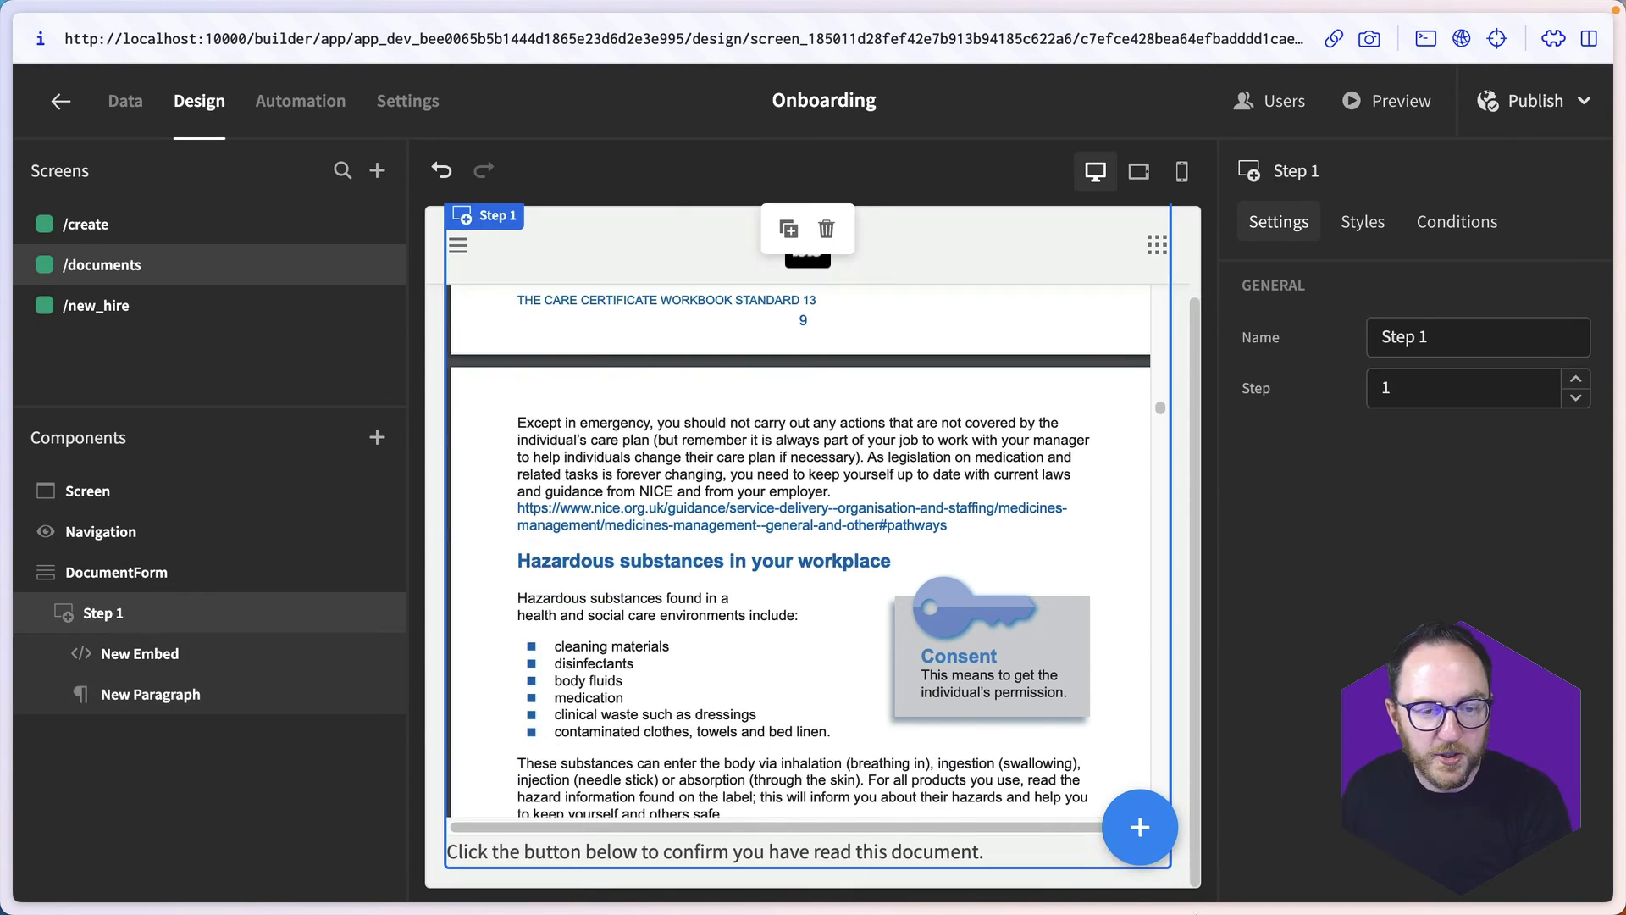
- Add a Button to Step 1 with the text "Confirm"
click(1115, 829)
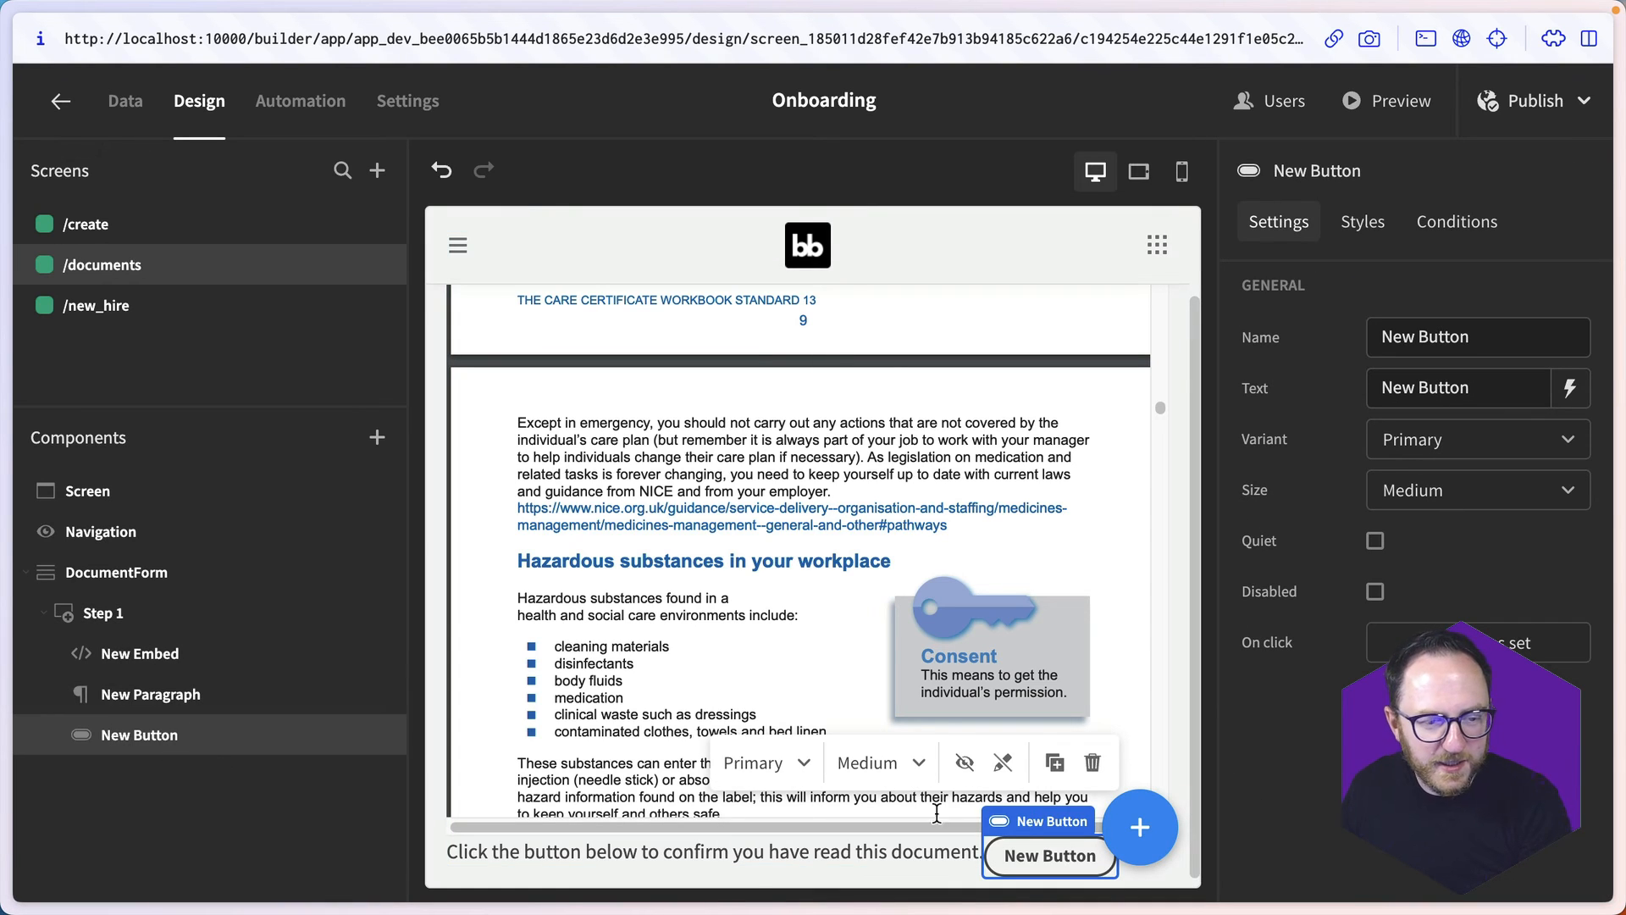
triple_click(1414, 388)
text(Confirm)
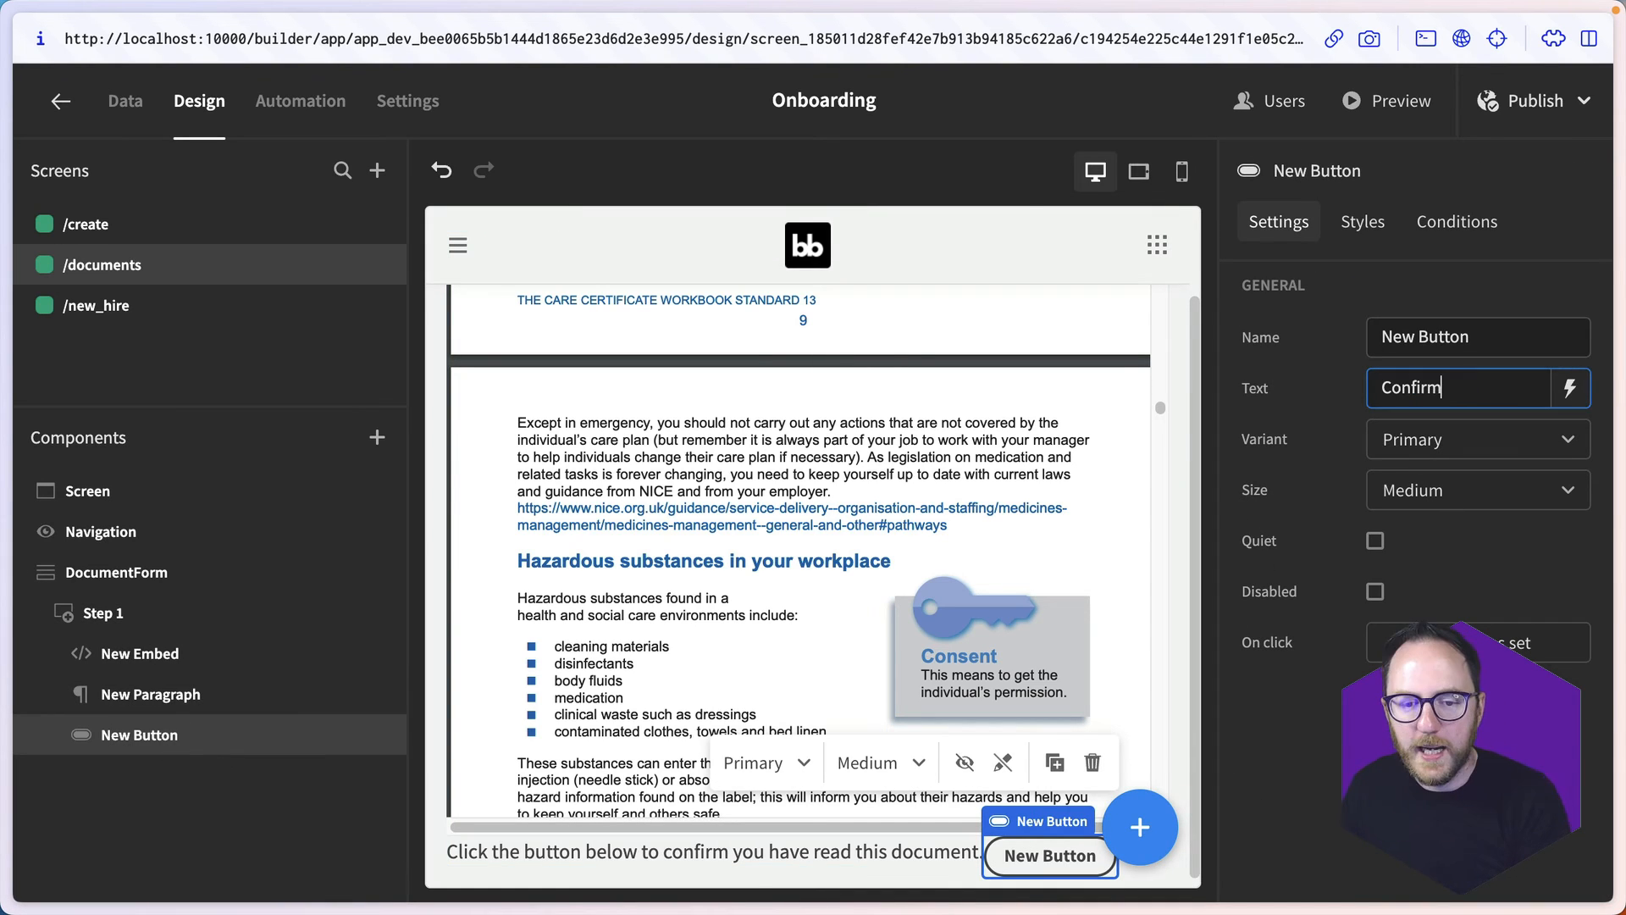
- Give the Confirm button a Change Form Step action that moves DocumentForm to the next step, and save the action
click(1563, 642)
click(542, 608)
text(form)
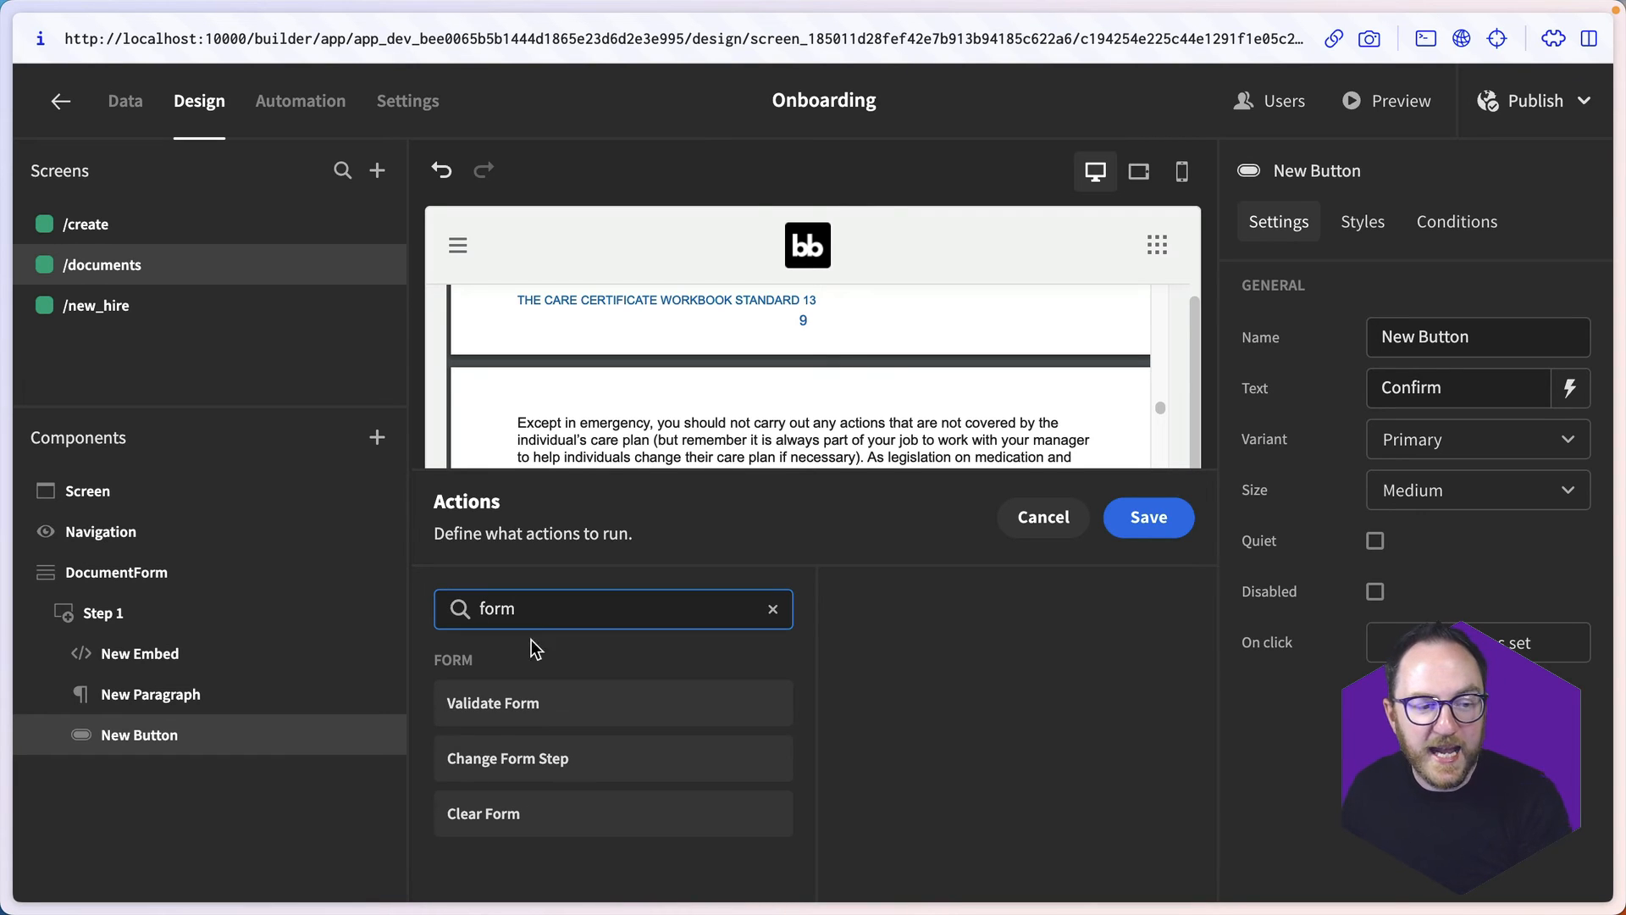
click(526, 767)
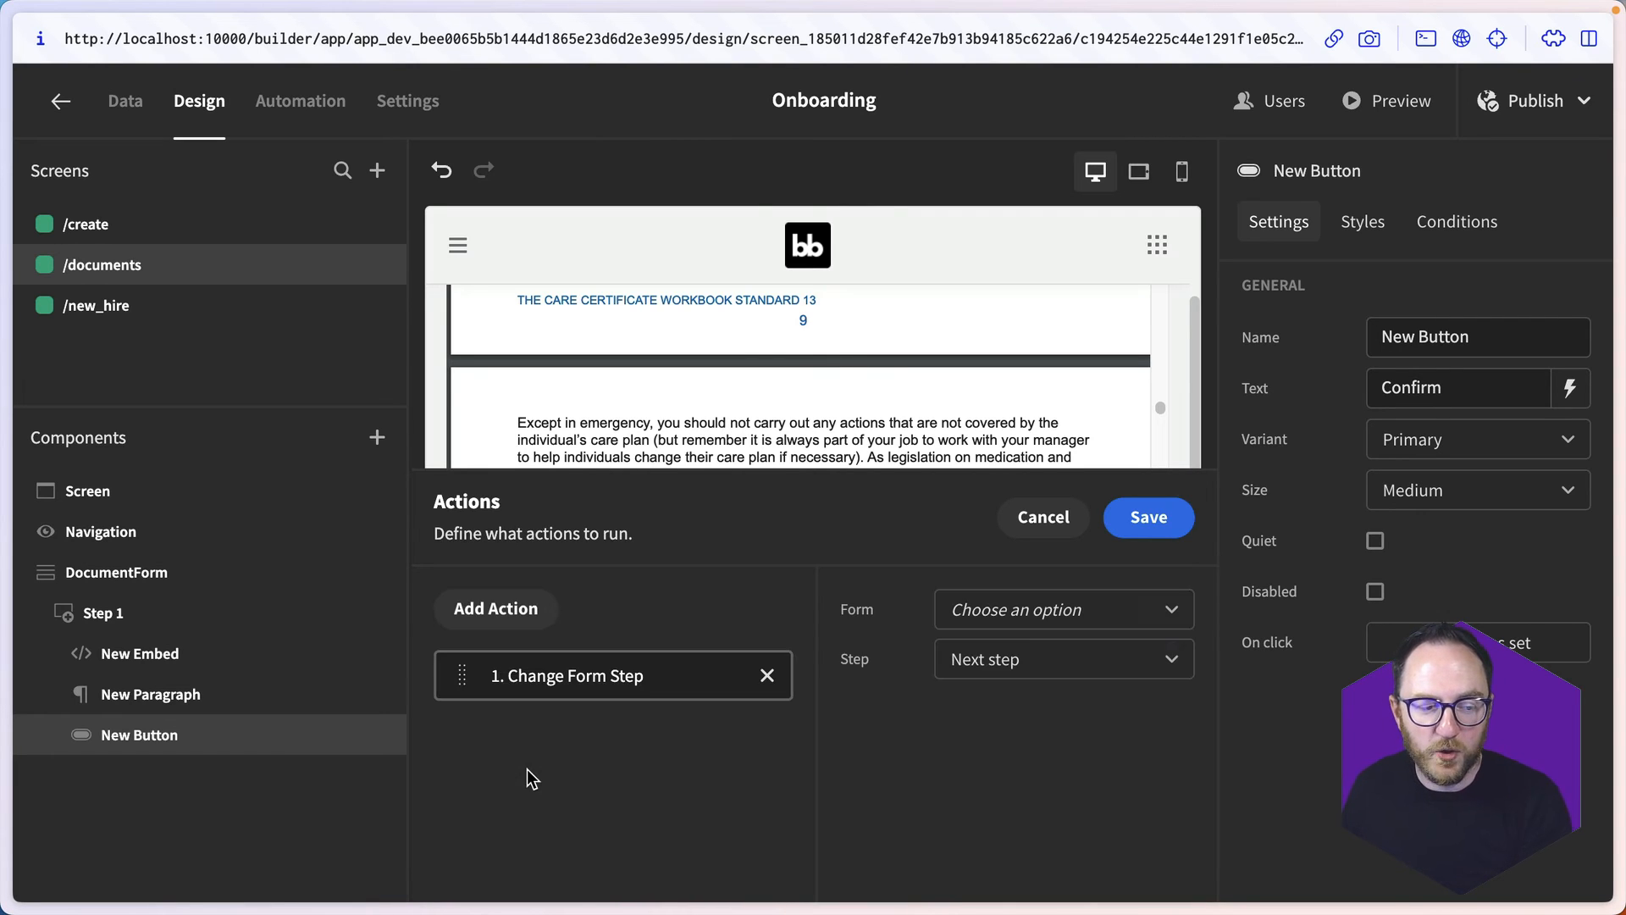
click(1061, 627)
click(1060, 660)
click(1148, 516)
- Duplicate Step 1 with its contents and set the copy's step number to 2, naming it Step 2
right_click(136, 734)
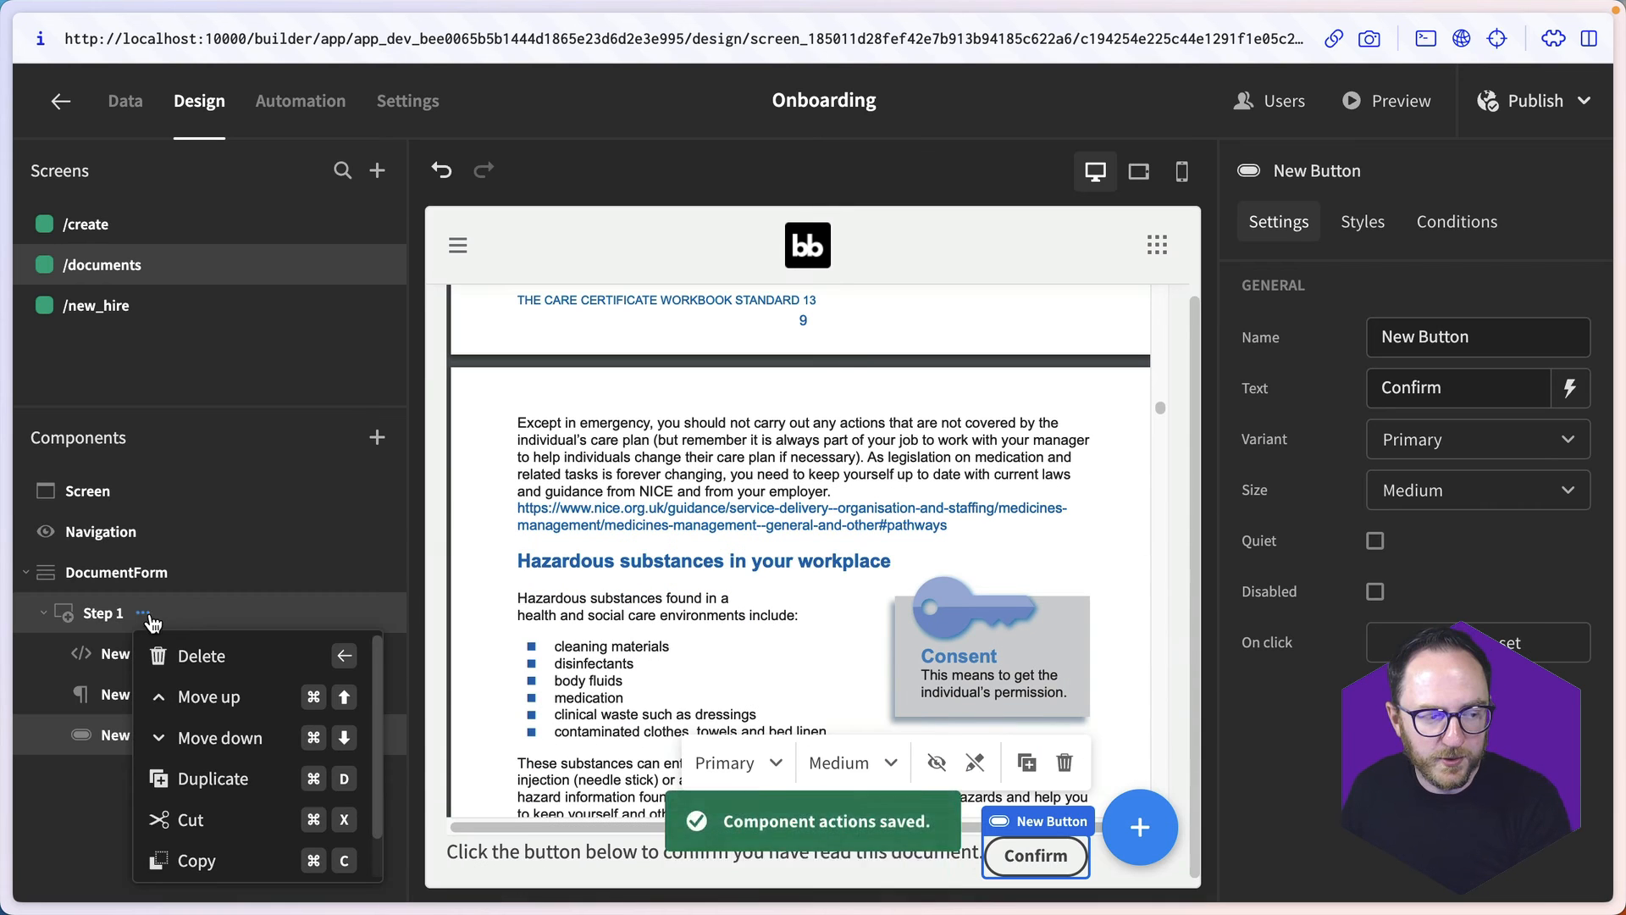
click(206, 789)
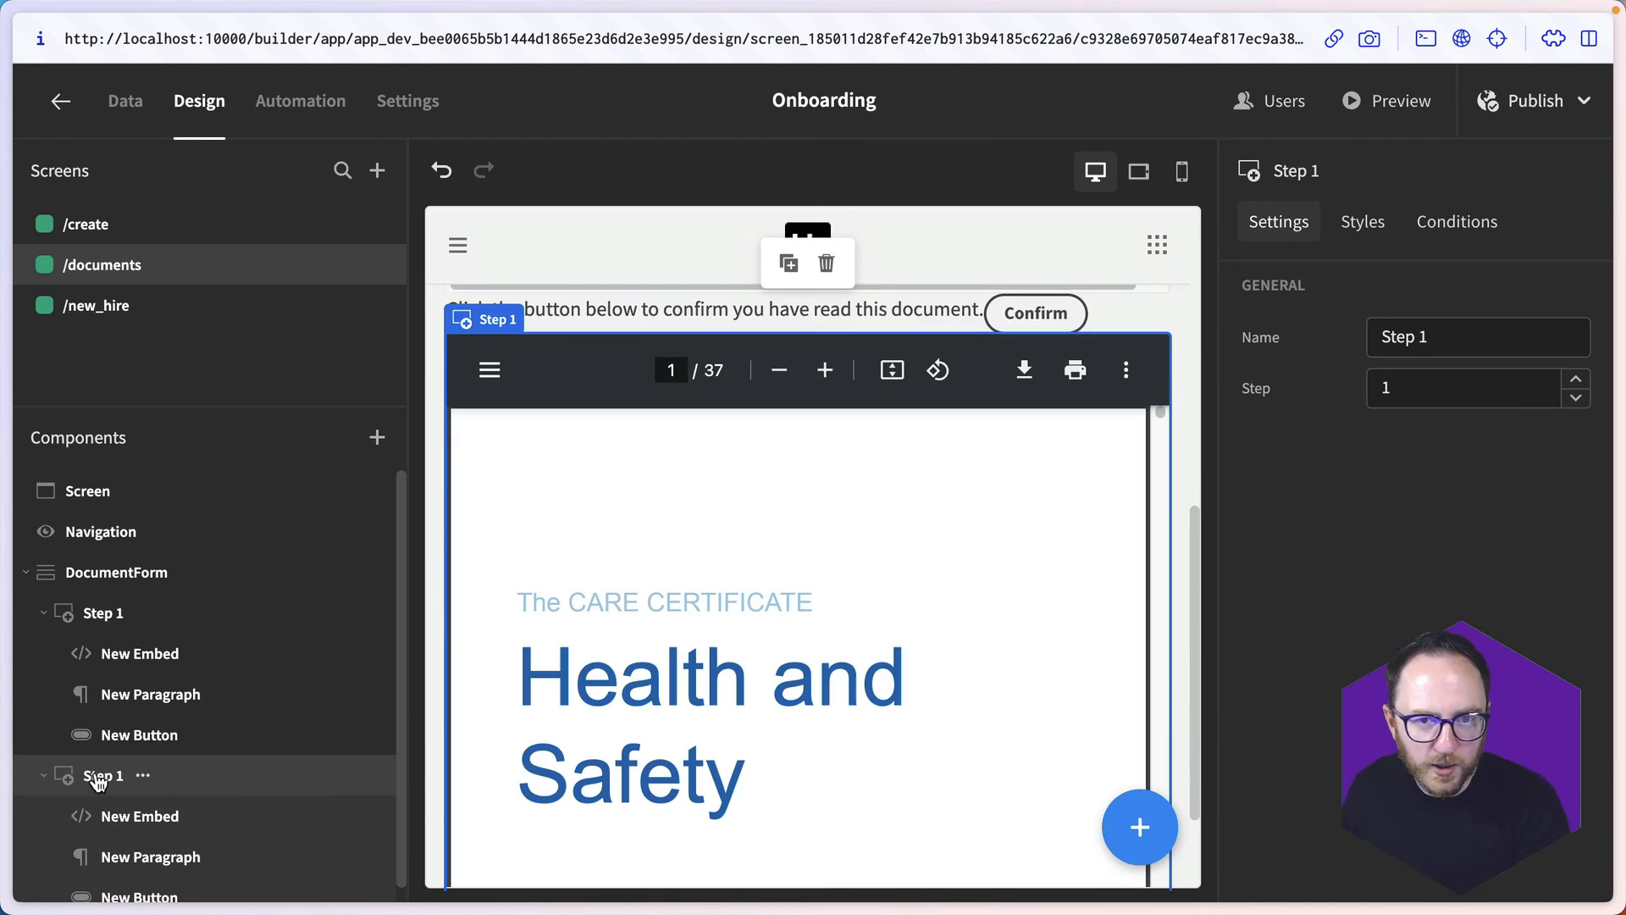
click(1492, 324)
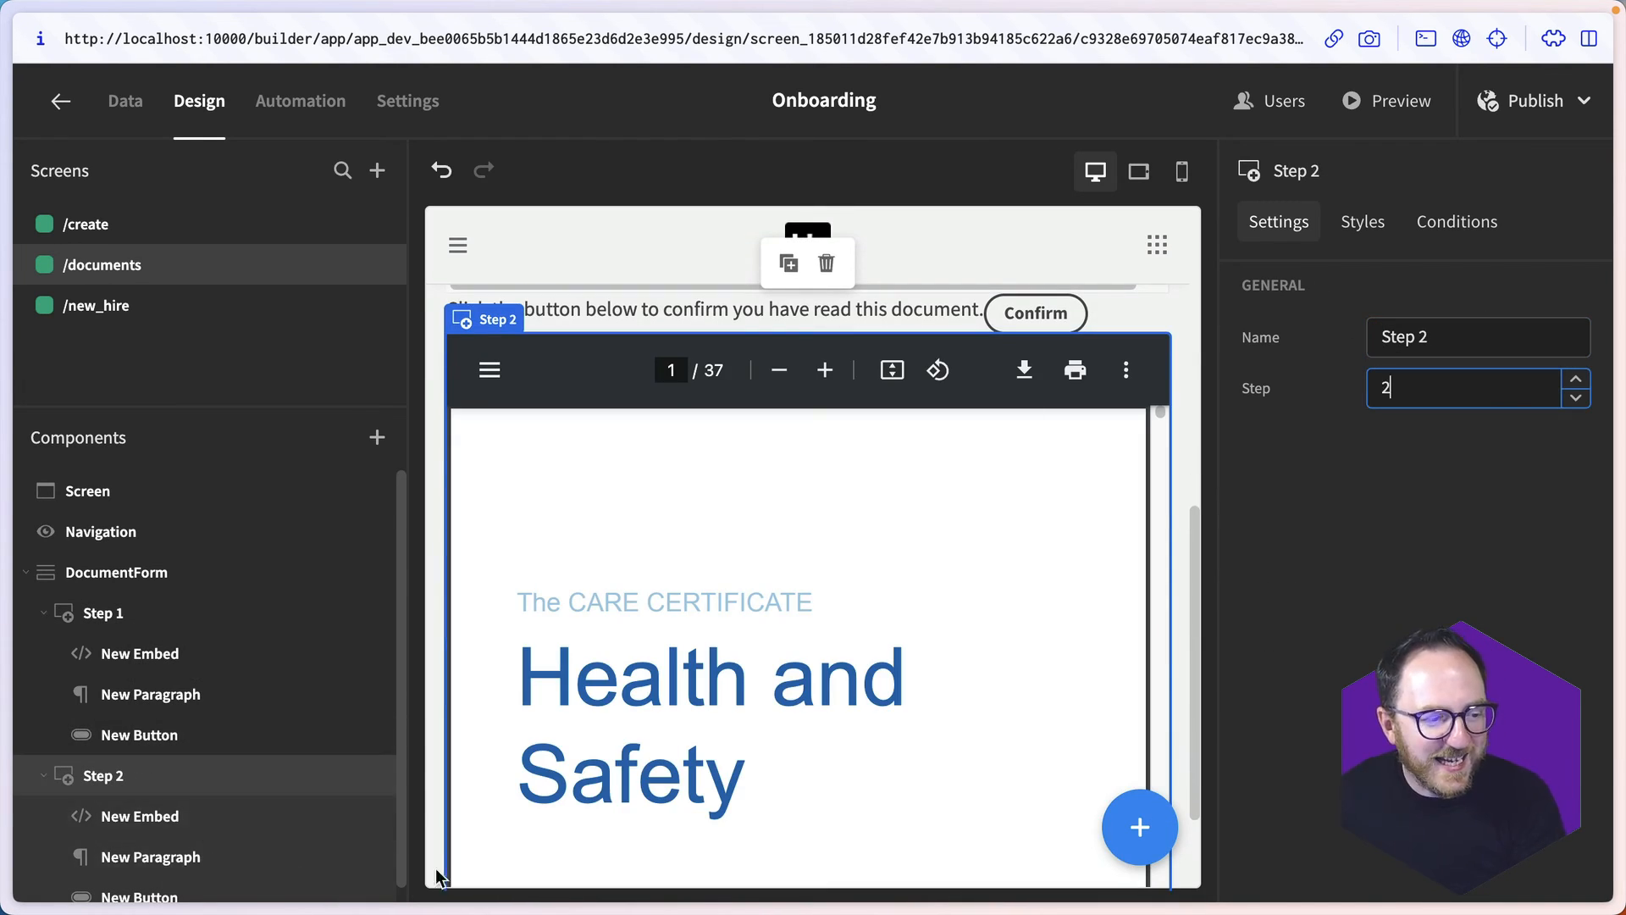
click(441, 838)
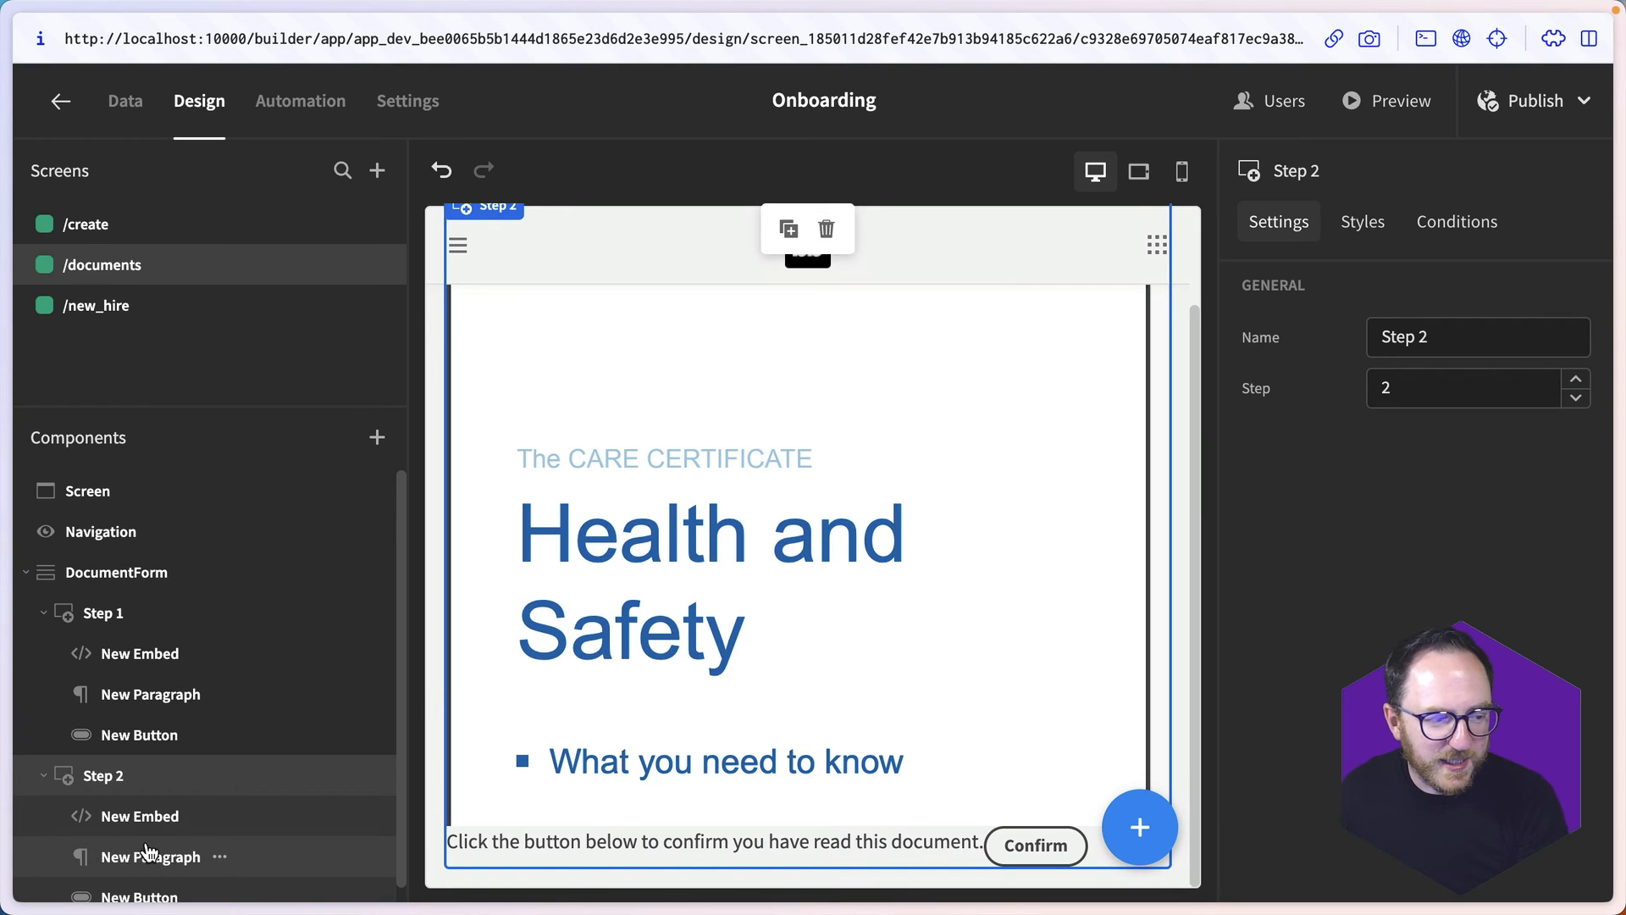
- Replace the object's data URL in Step 2's Embed code with the staff.derbyshire.gov.uk fire-safety-policy-and-guidance.pdf address
click(140, 816)
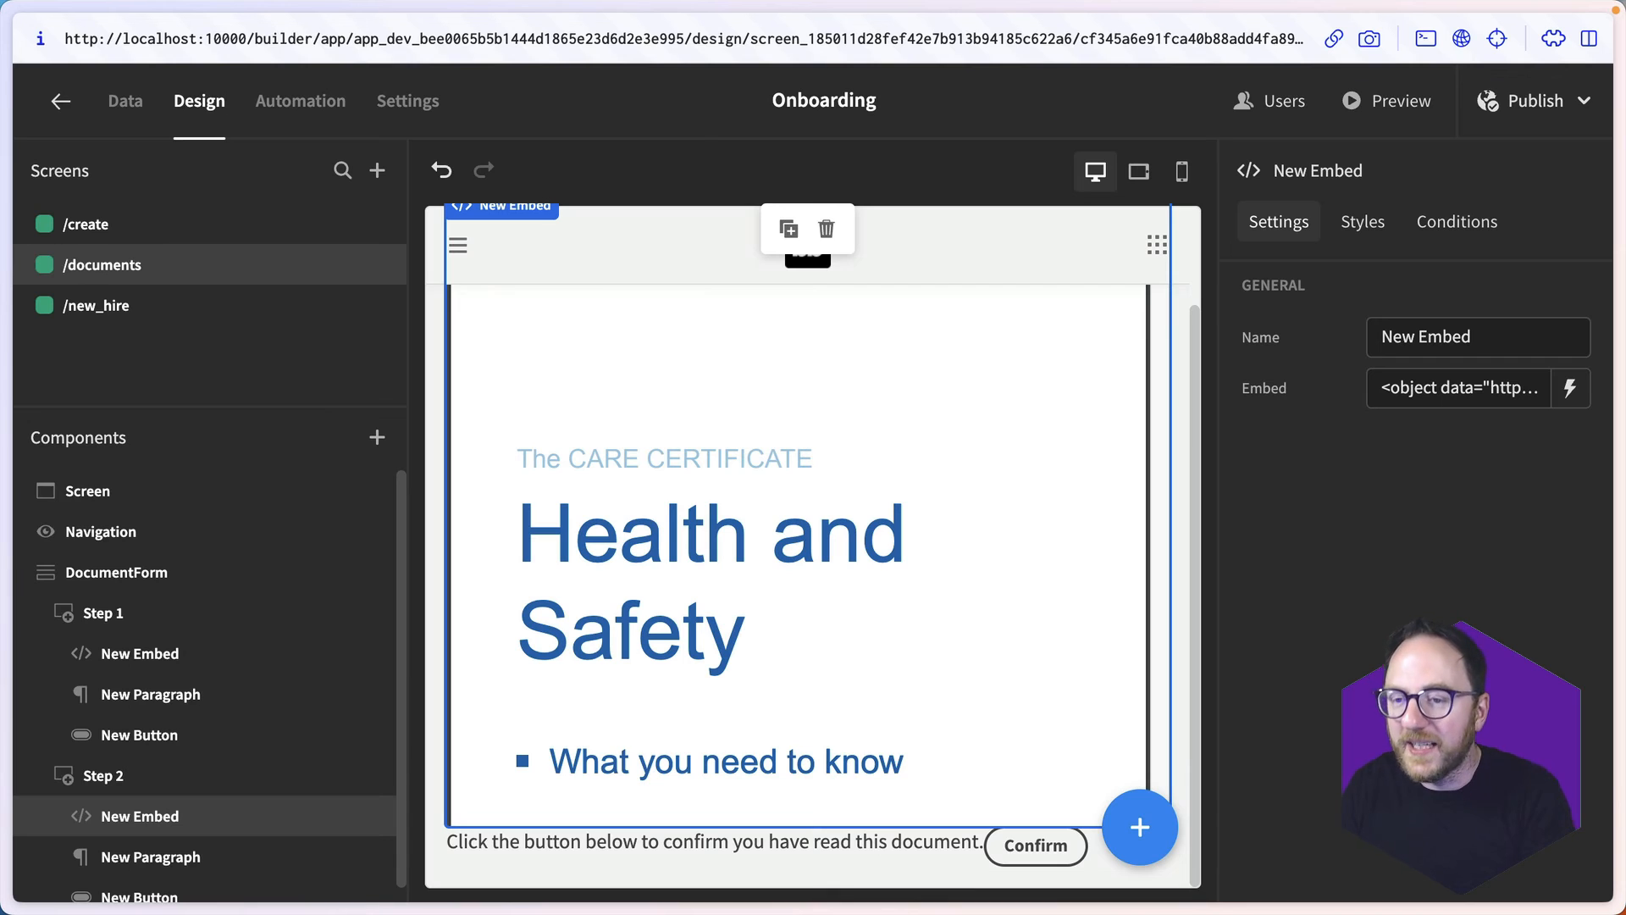
click(1566, 388)
drag(647, 675, 472, 593)
text(https://staff.derbyshire.gov.uk/site-elements/documents/your-wellbeing/health-and-safety/fire-safety-policy-and-guidance.pdf)
- Point the fallback link in Step 2's Embed code to the same fire safety PDF, label it "Fire policy" and save
scroll(649, 726, down, 2)
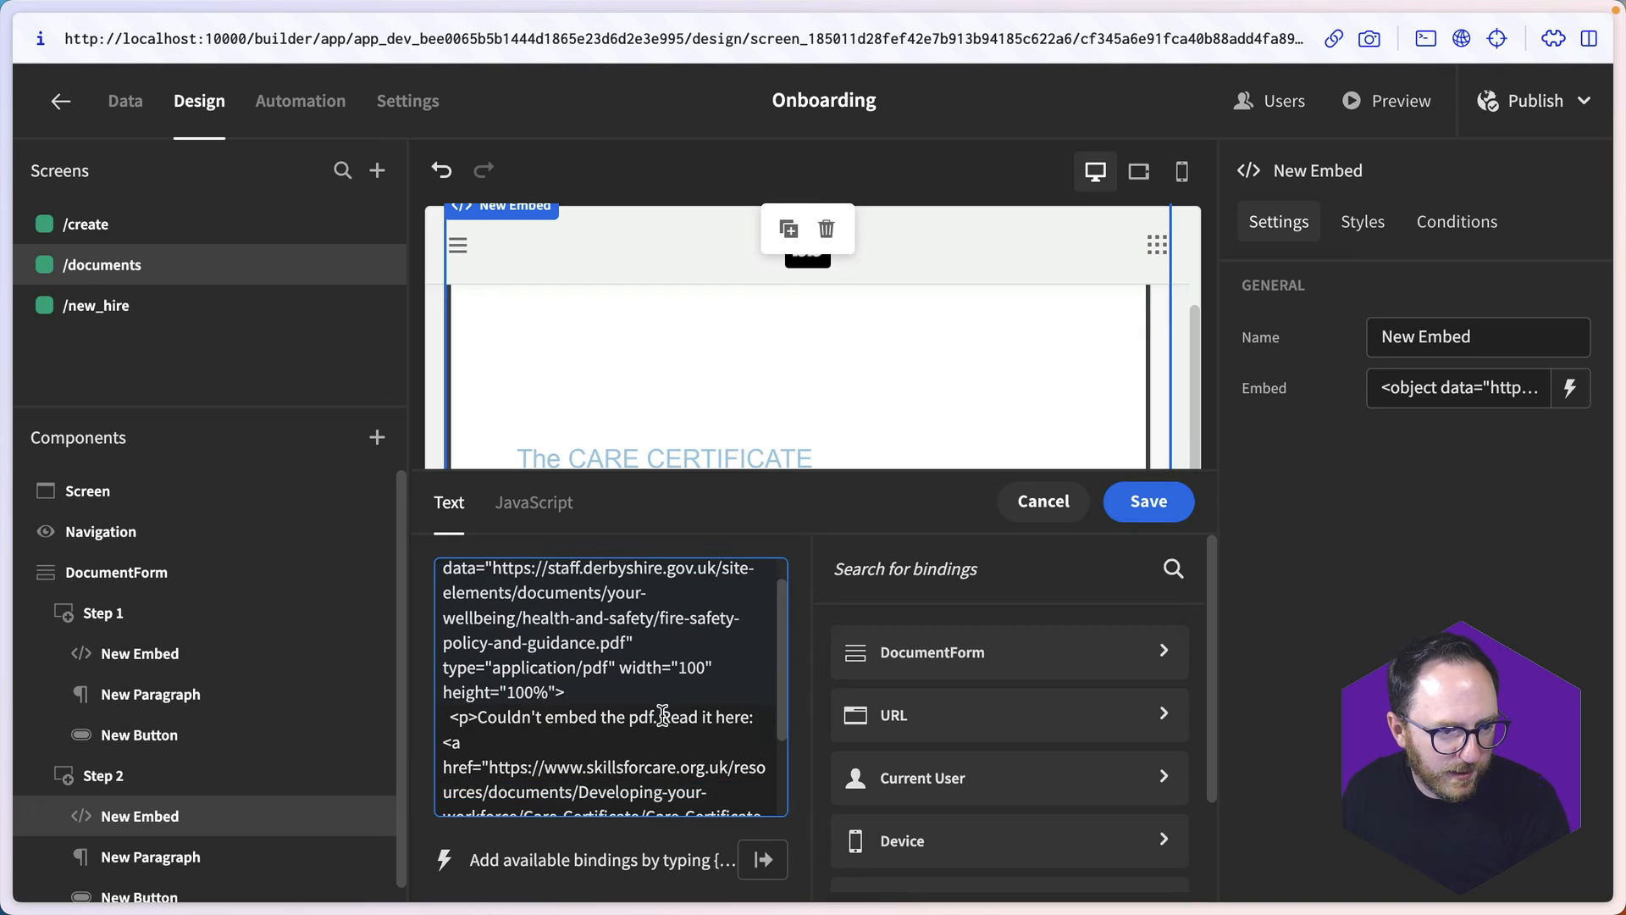
mouse_move(490, 717)
mouse_down()
mouse_move(644, 794)
mouse_move(610, 792)
mouse_move(653, 792)
mouse_move(478, 792)
mouse_up()
text(https://staff.derbyshire.gov.uk/site-elements/documents/your-wellbeing/health-and-safety/fire-safety-policy-and-guidance.pdf)
text(Fire policy)
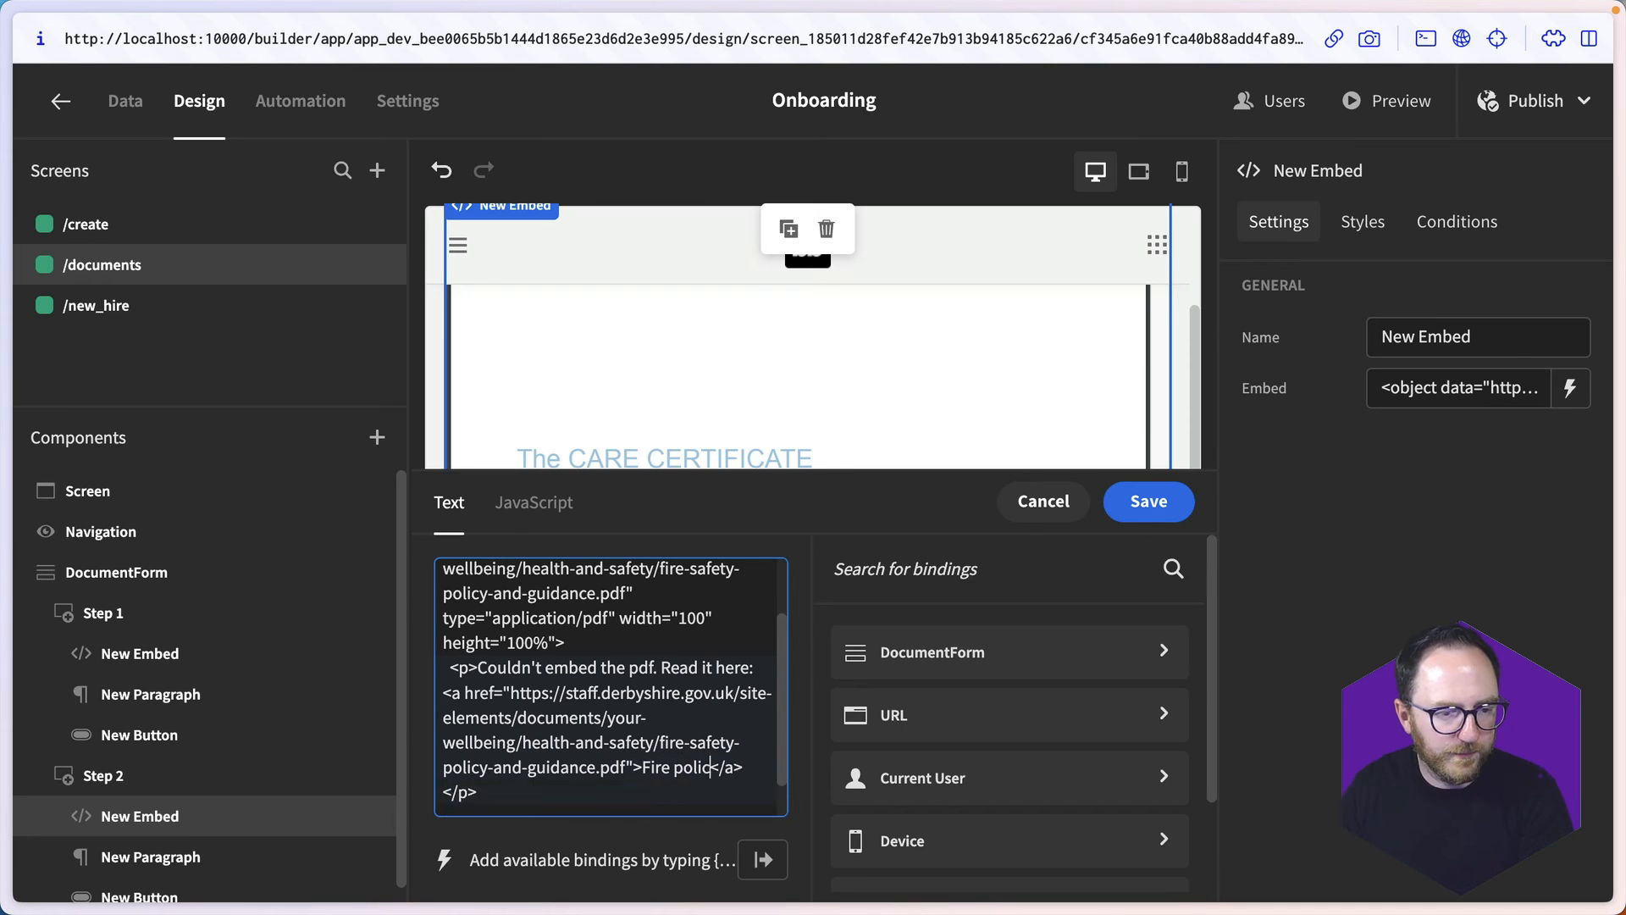
click(1152, 506)
scroll(763, 657, down, 10)
scroll(764, 659, down, 5)
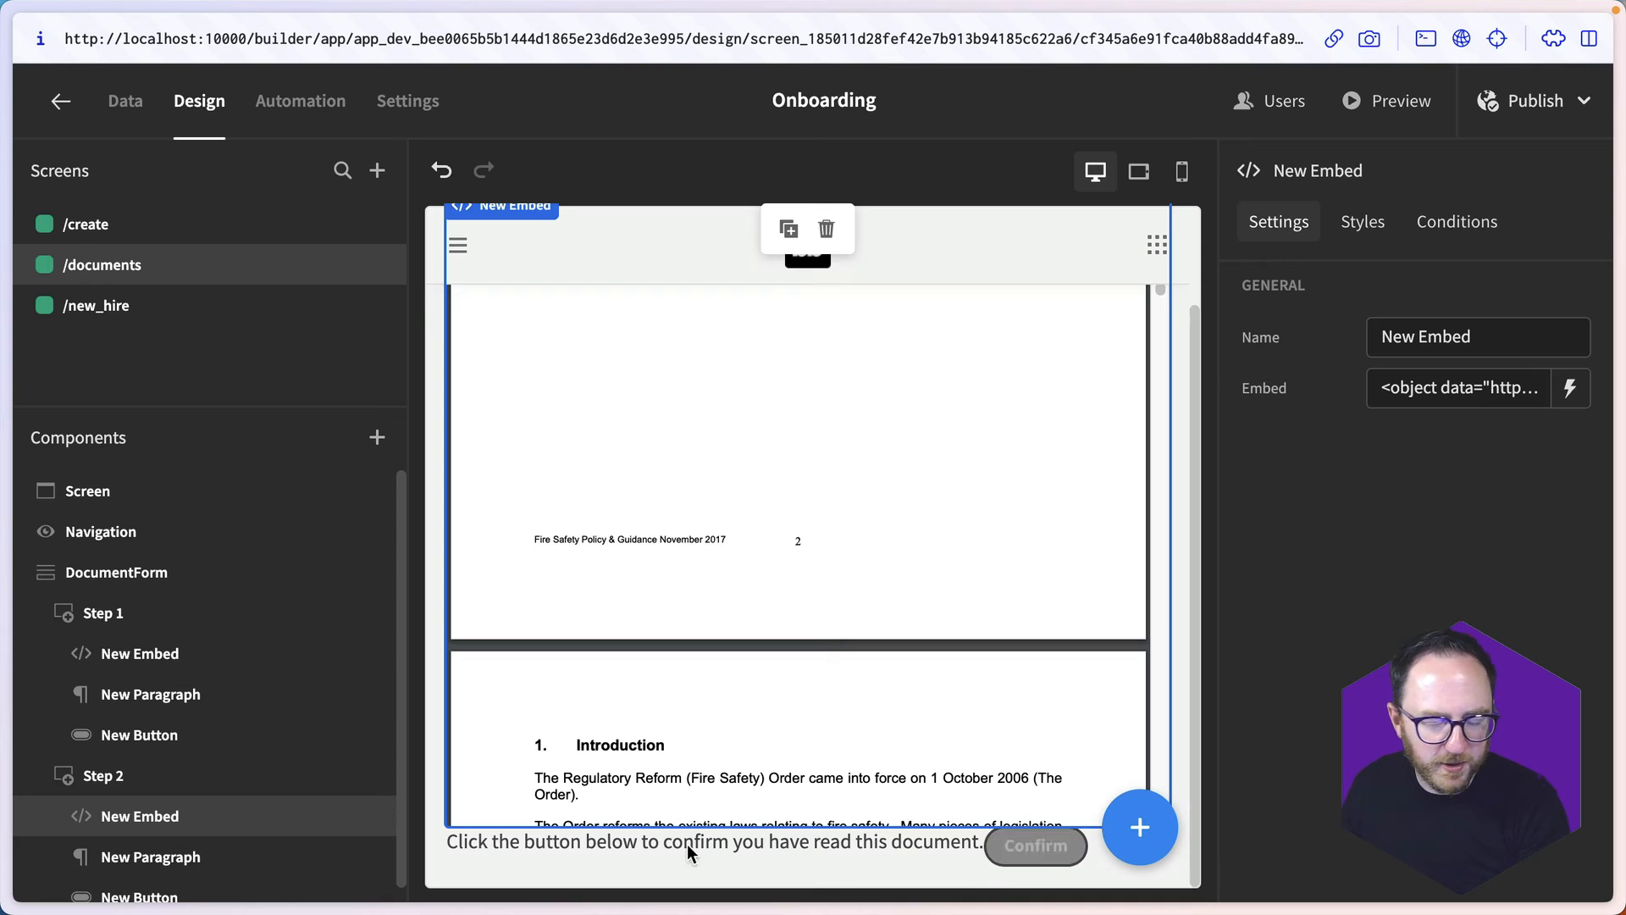
scroll(225, 864, down, 1)
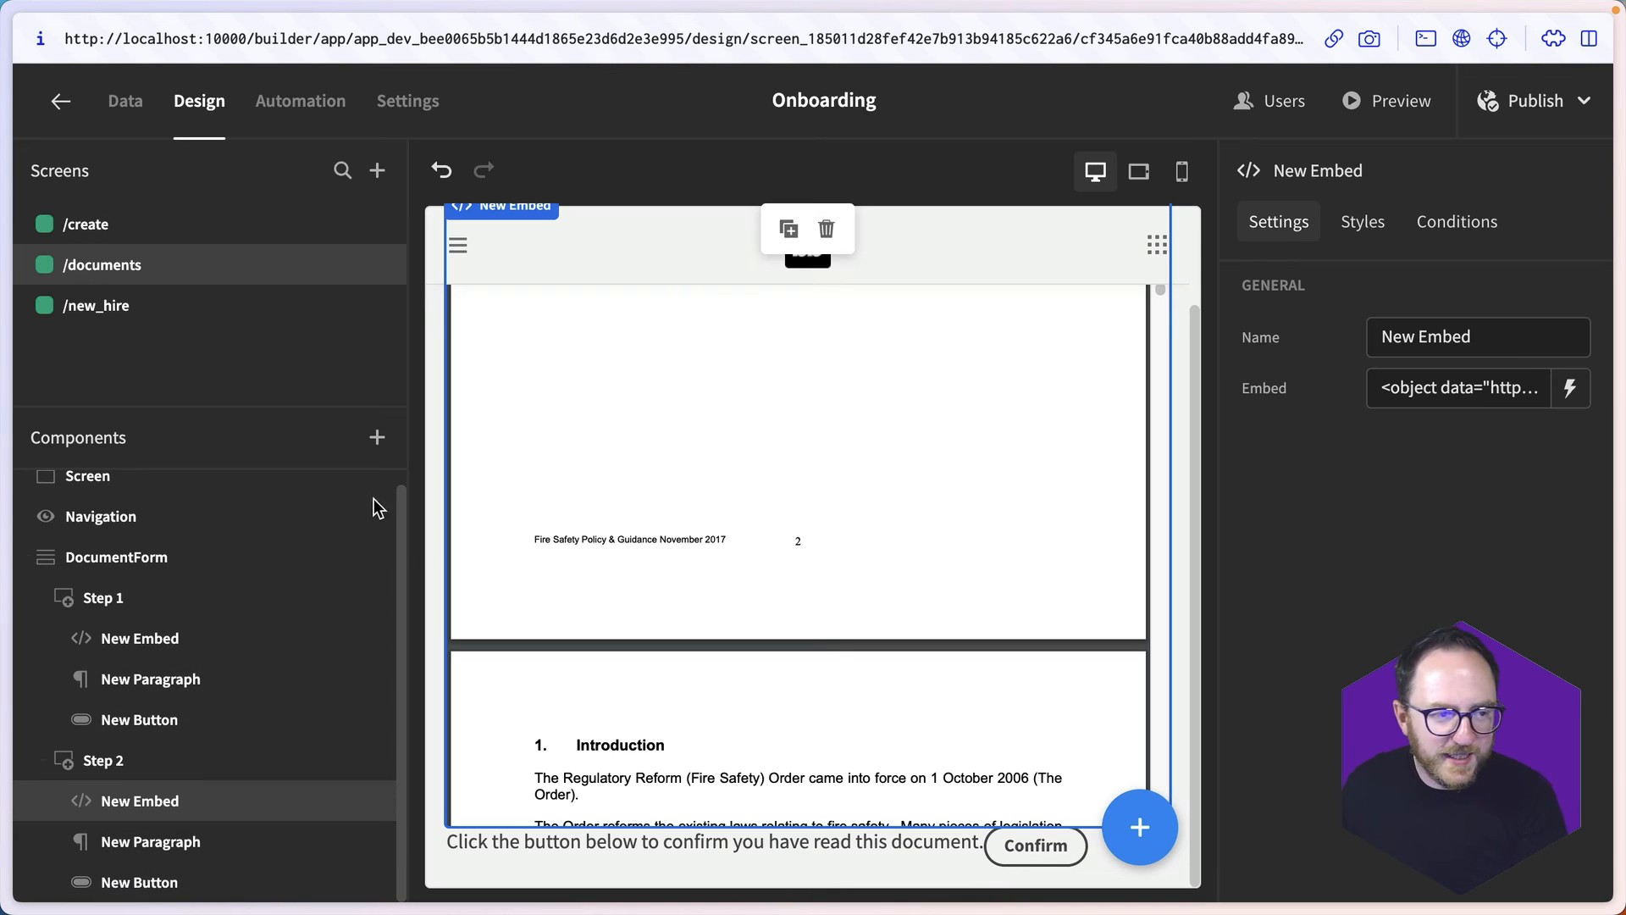
- Add a third Form Step named Step 3 to DocumentForm, containing a Headline that reads "All finished!"
click(1140, 826)
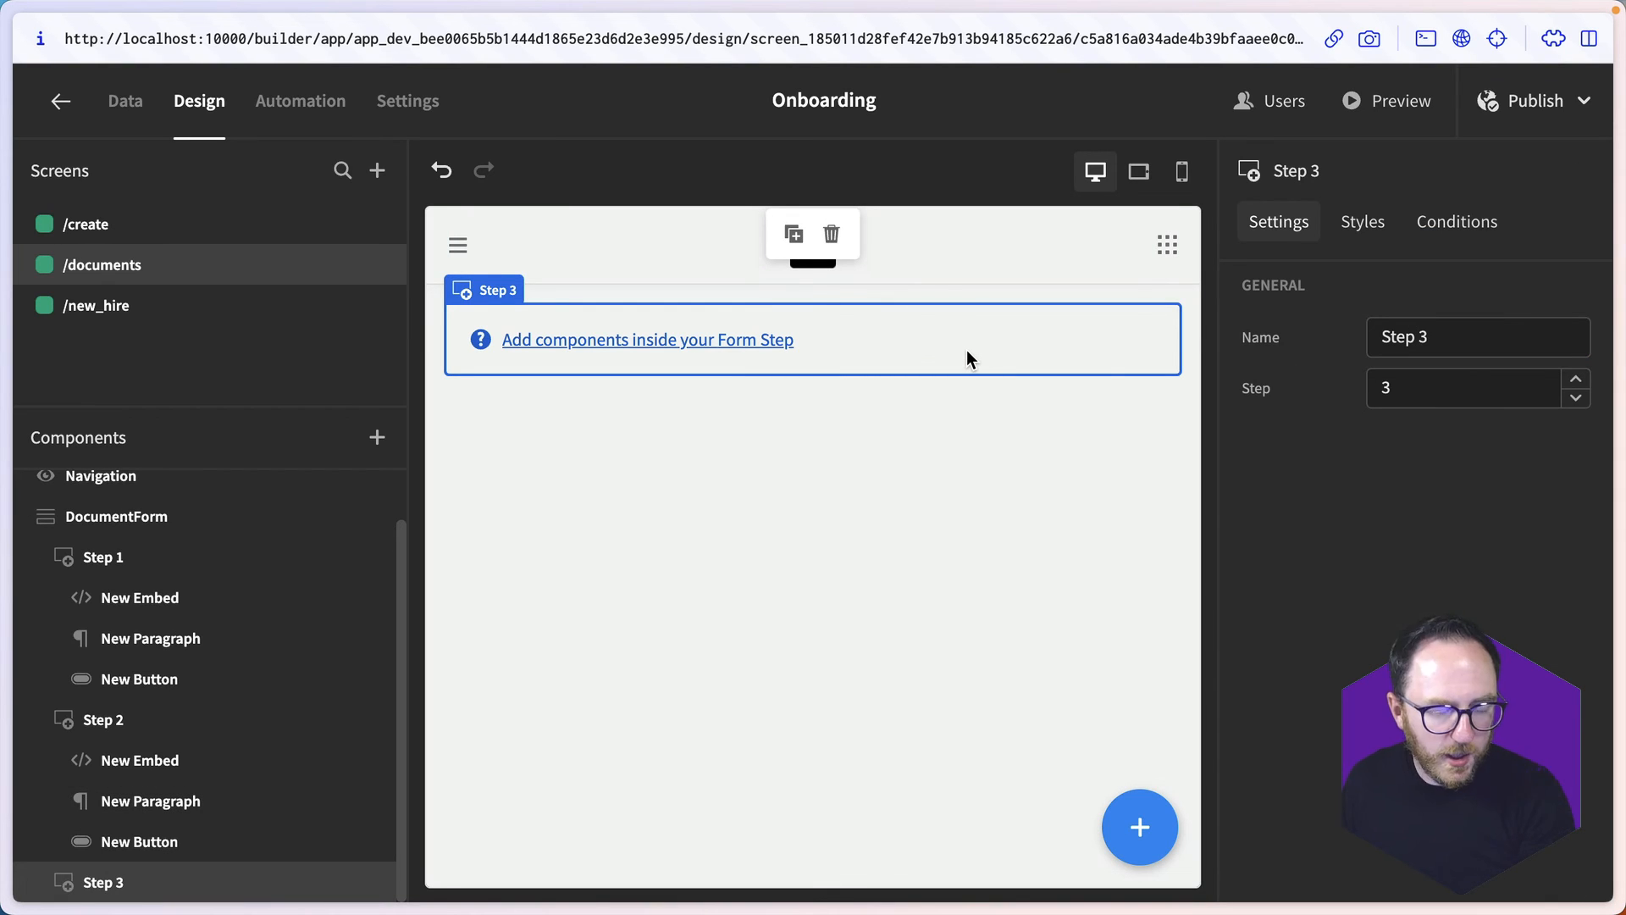
click(1140, 826)
text(head)
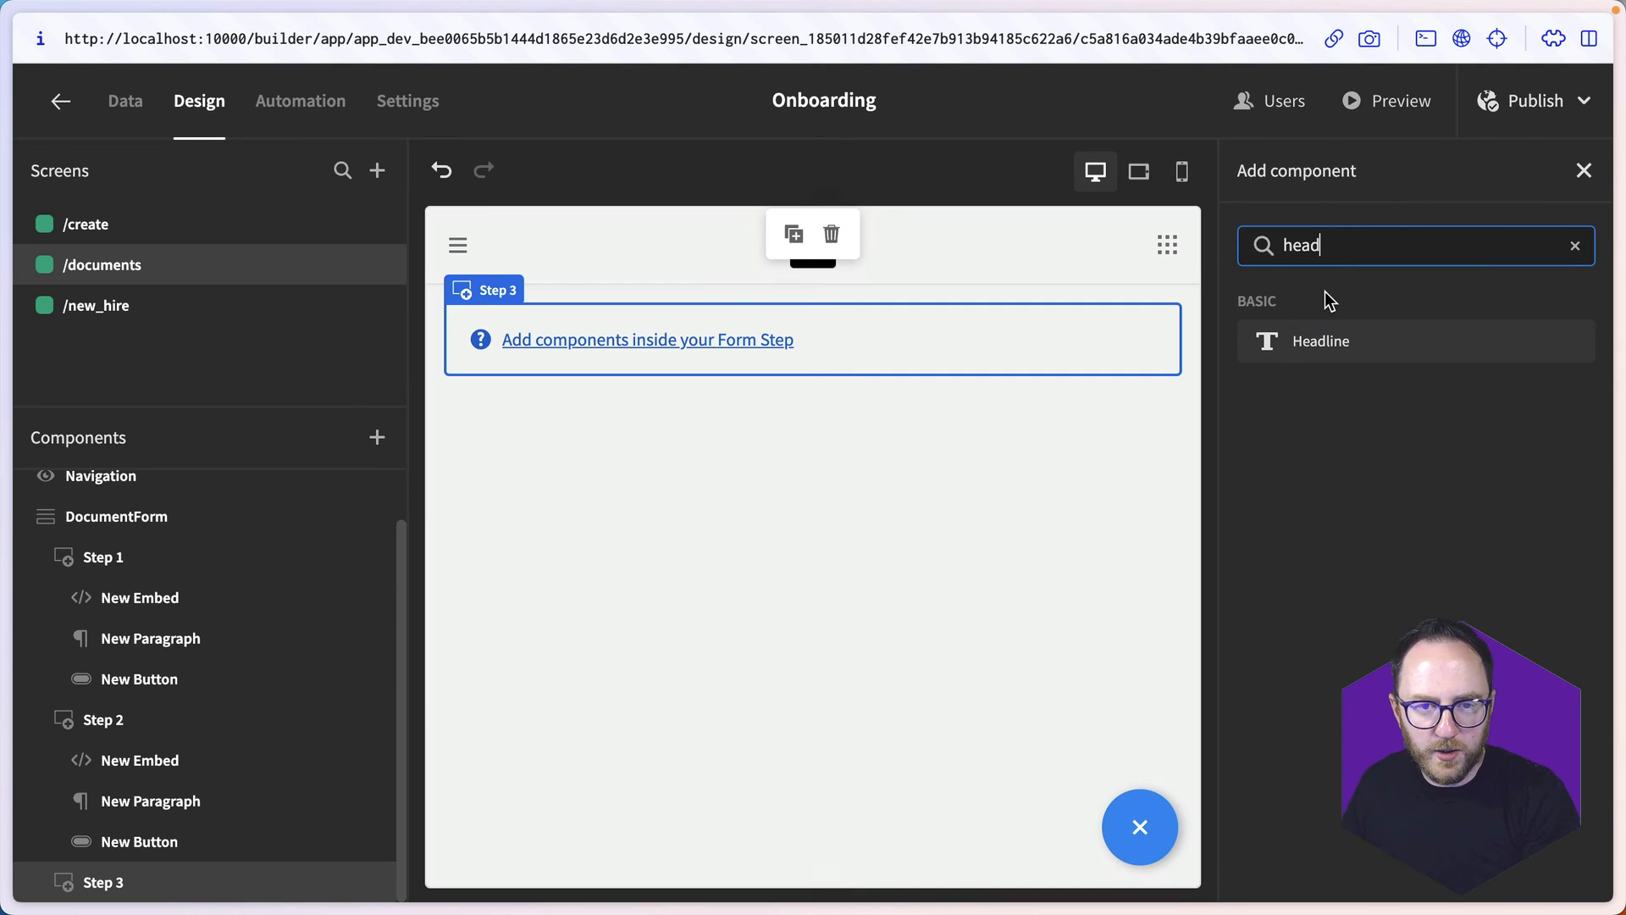
click(1314, 346)
- Add a Button below the headline in Step 3 with the text "Confirm you've read it all!"
text(butt)
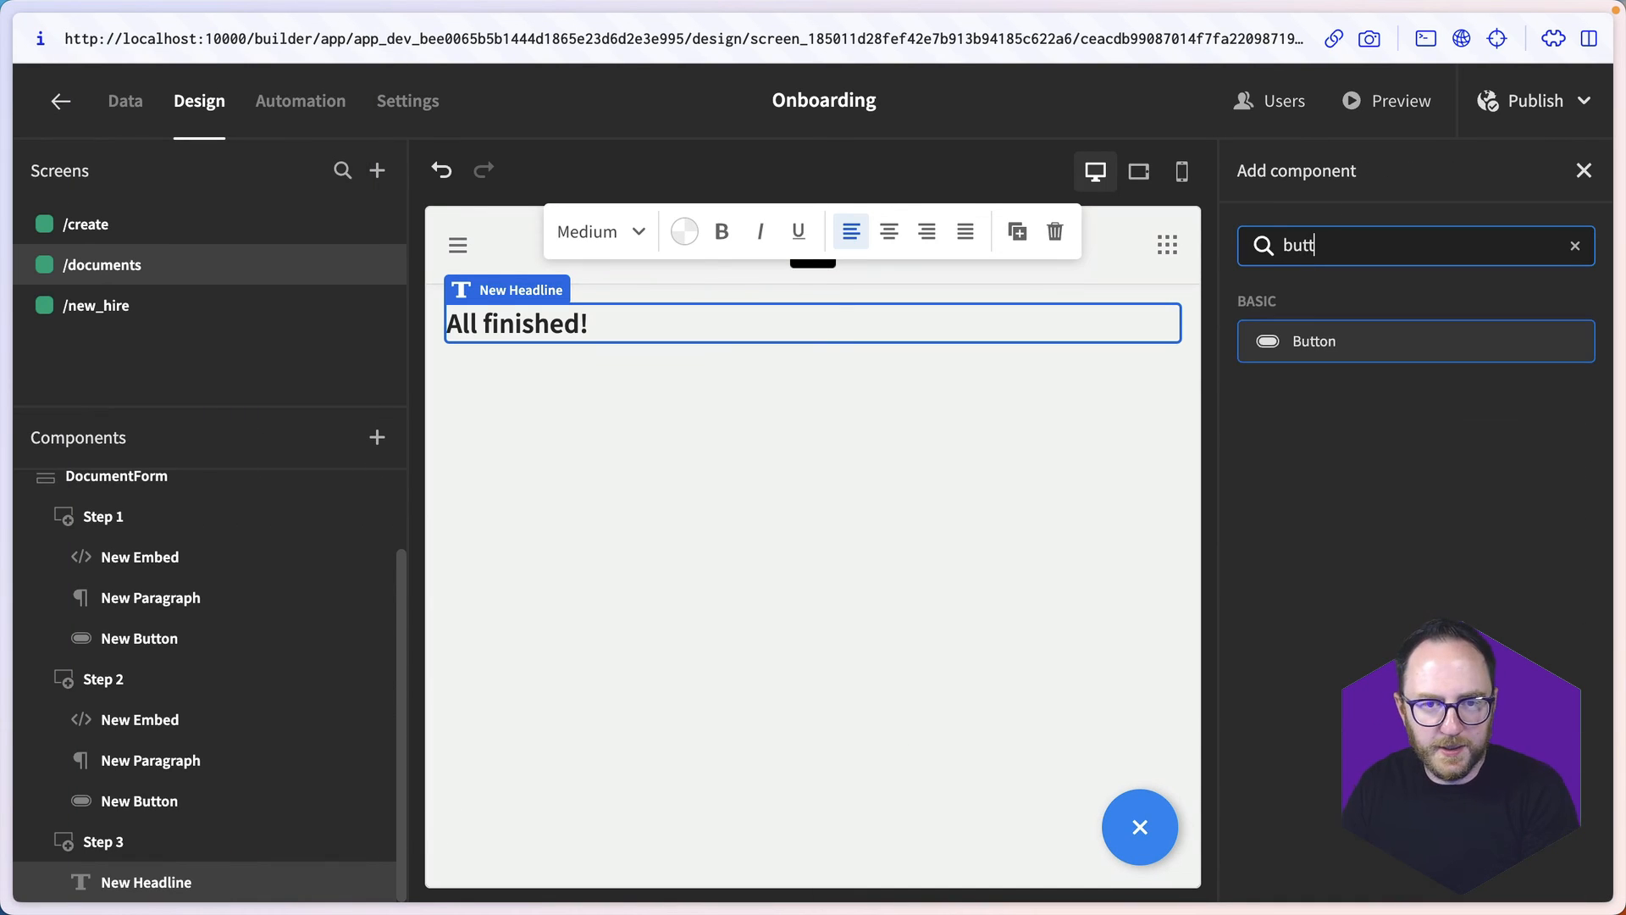
click(1316, 341)
click(1456, 387)
text(Confi)
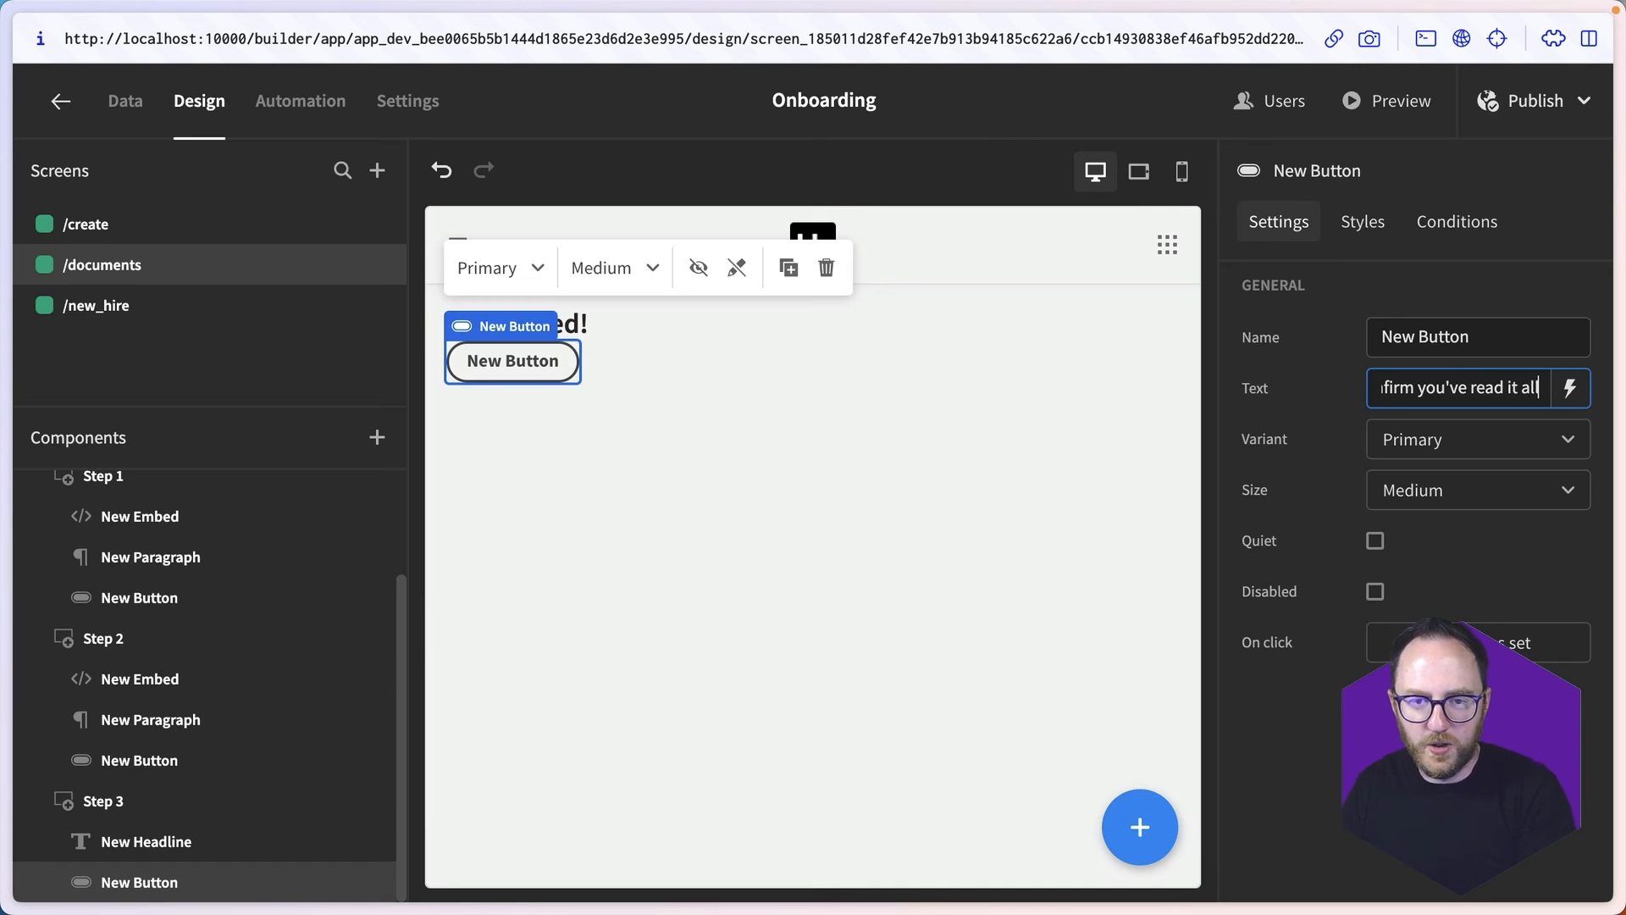
key(Return)
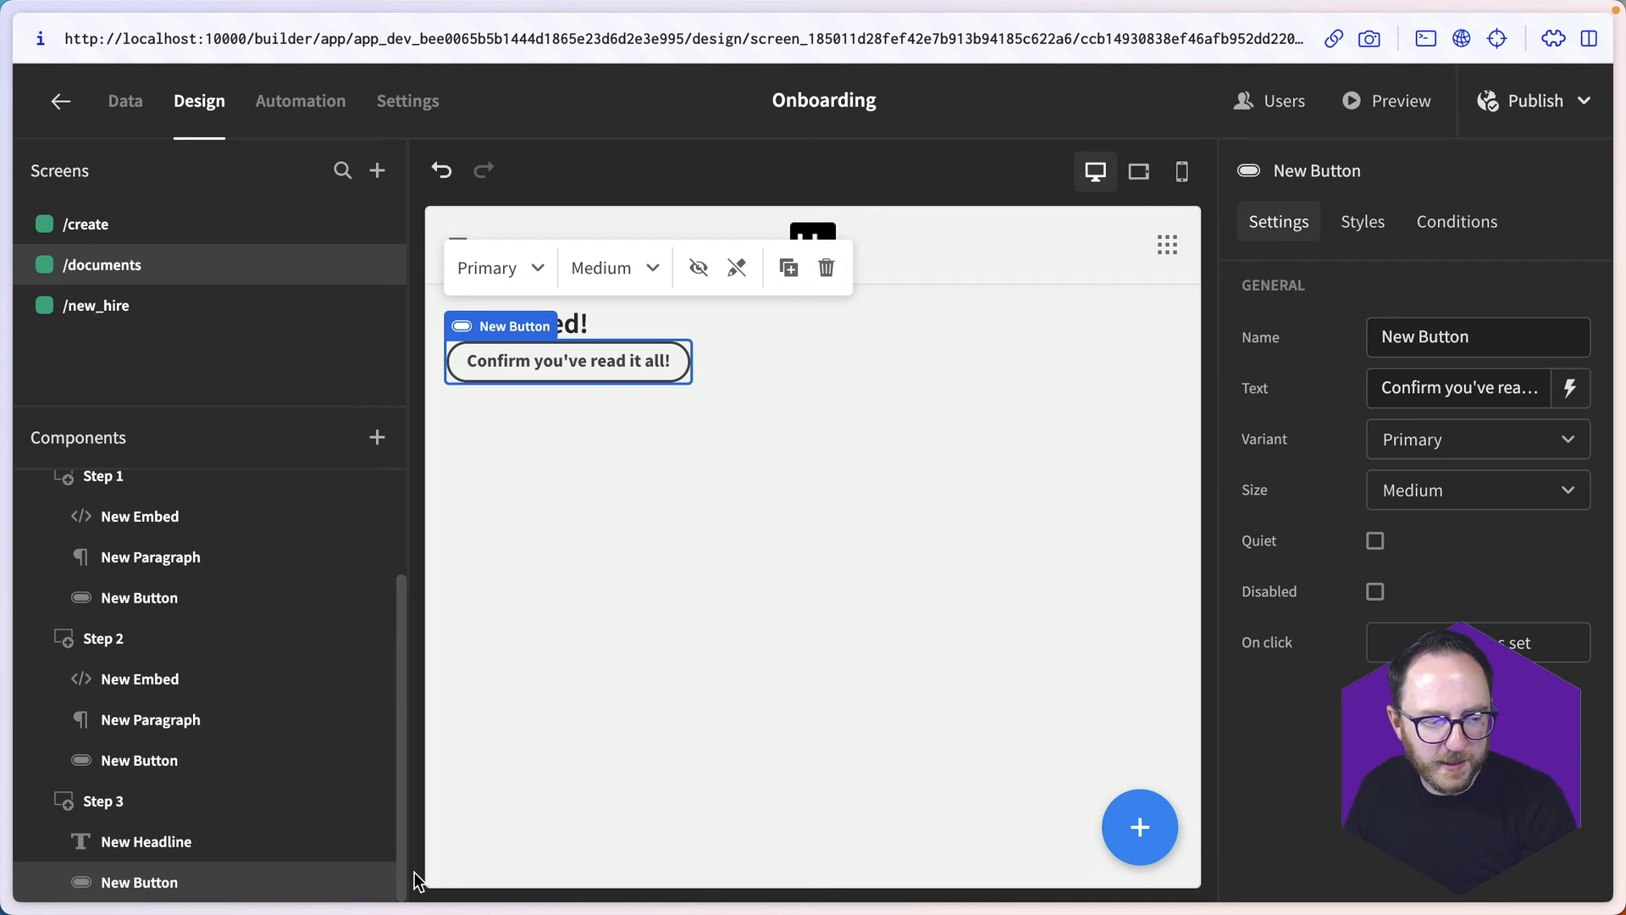
- Add a Container to Step 3 and move the "Confirm you've read it all!" button inside it
click(1135, 834)
text(c)
key(Return)
click(1135, 829)
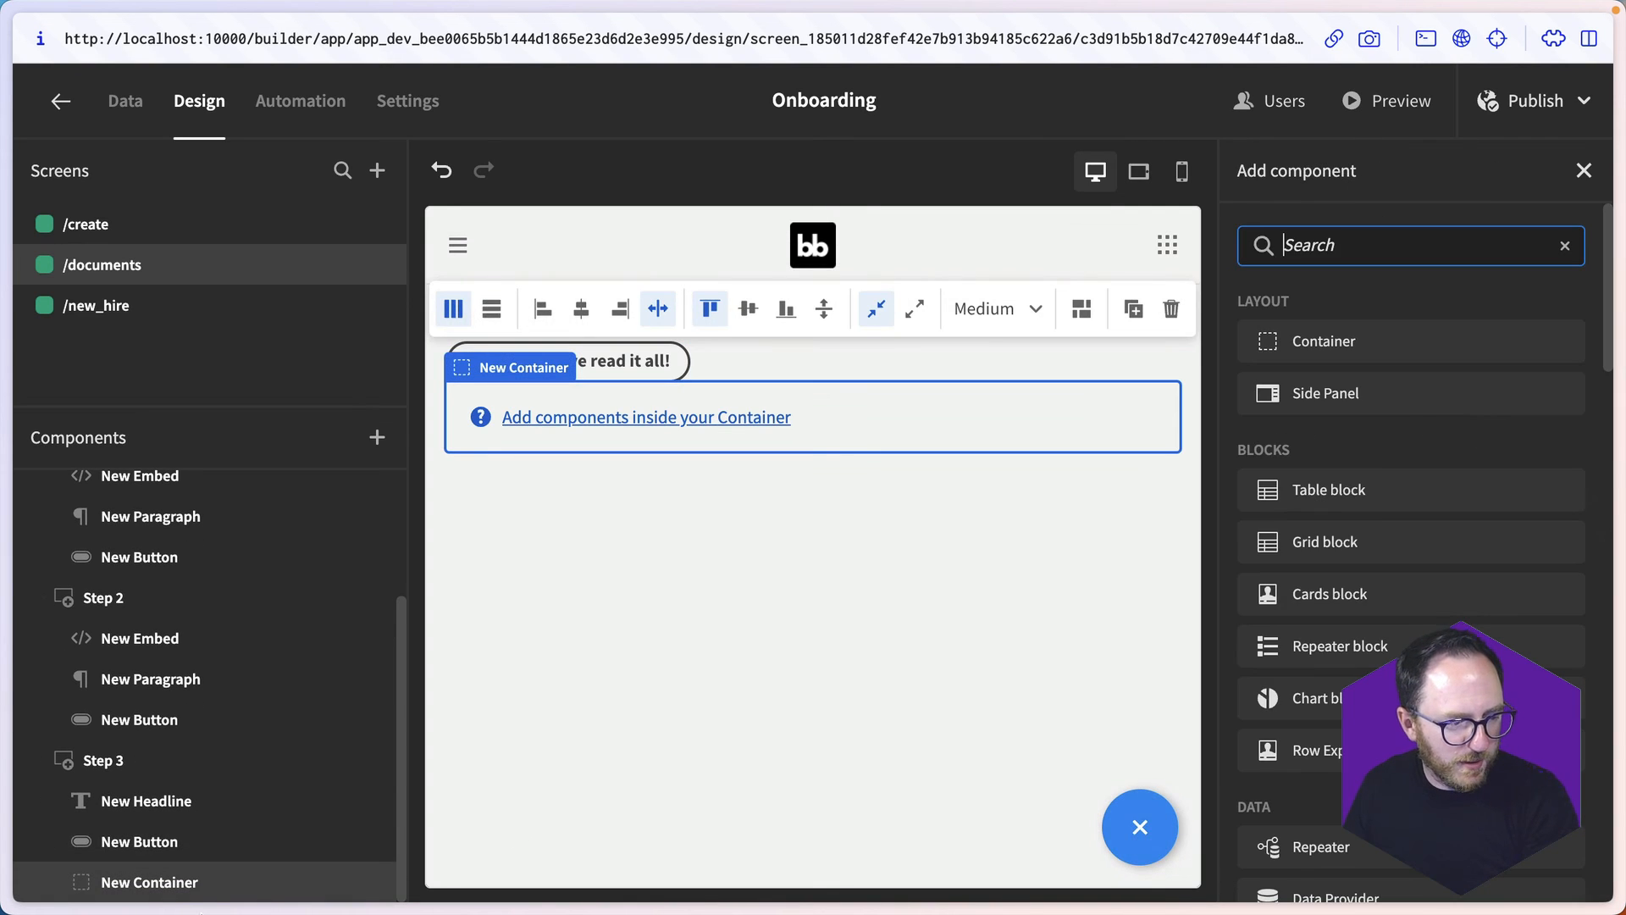
click(156, 850)
key(Down)
key(Up)
key(super+Down)
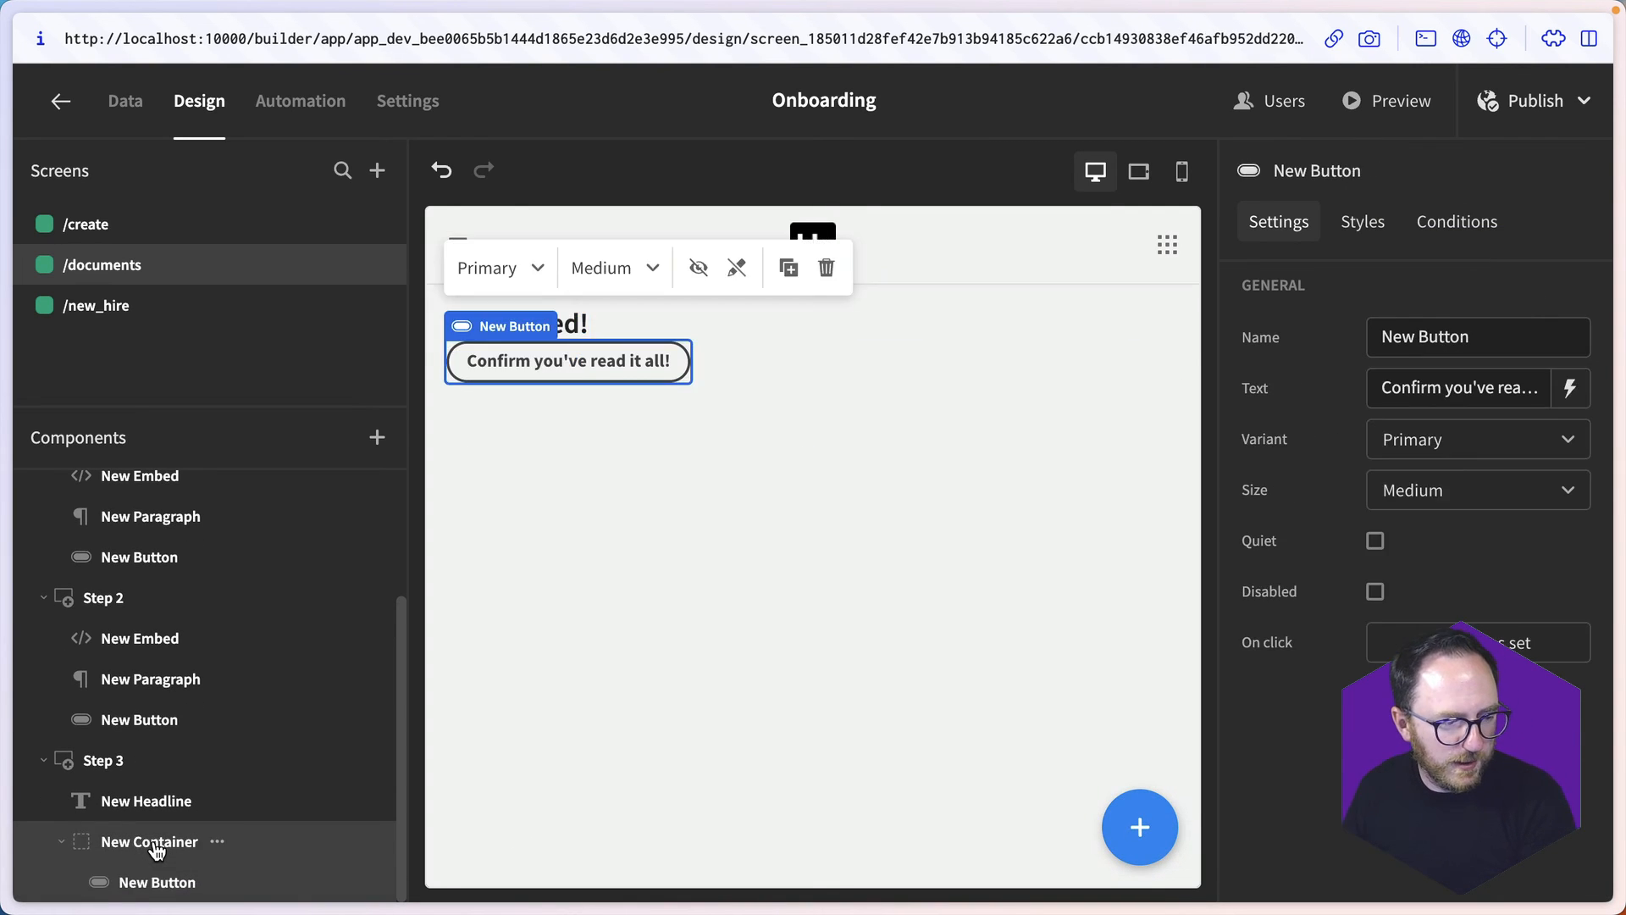
- Insert a Paragraph below Step 3's headline reading "Thanks for reading all those documents. Click below to confirm you've done!"
click(146, 800)
click(1147, 835)
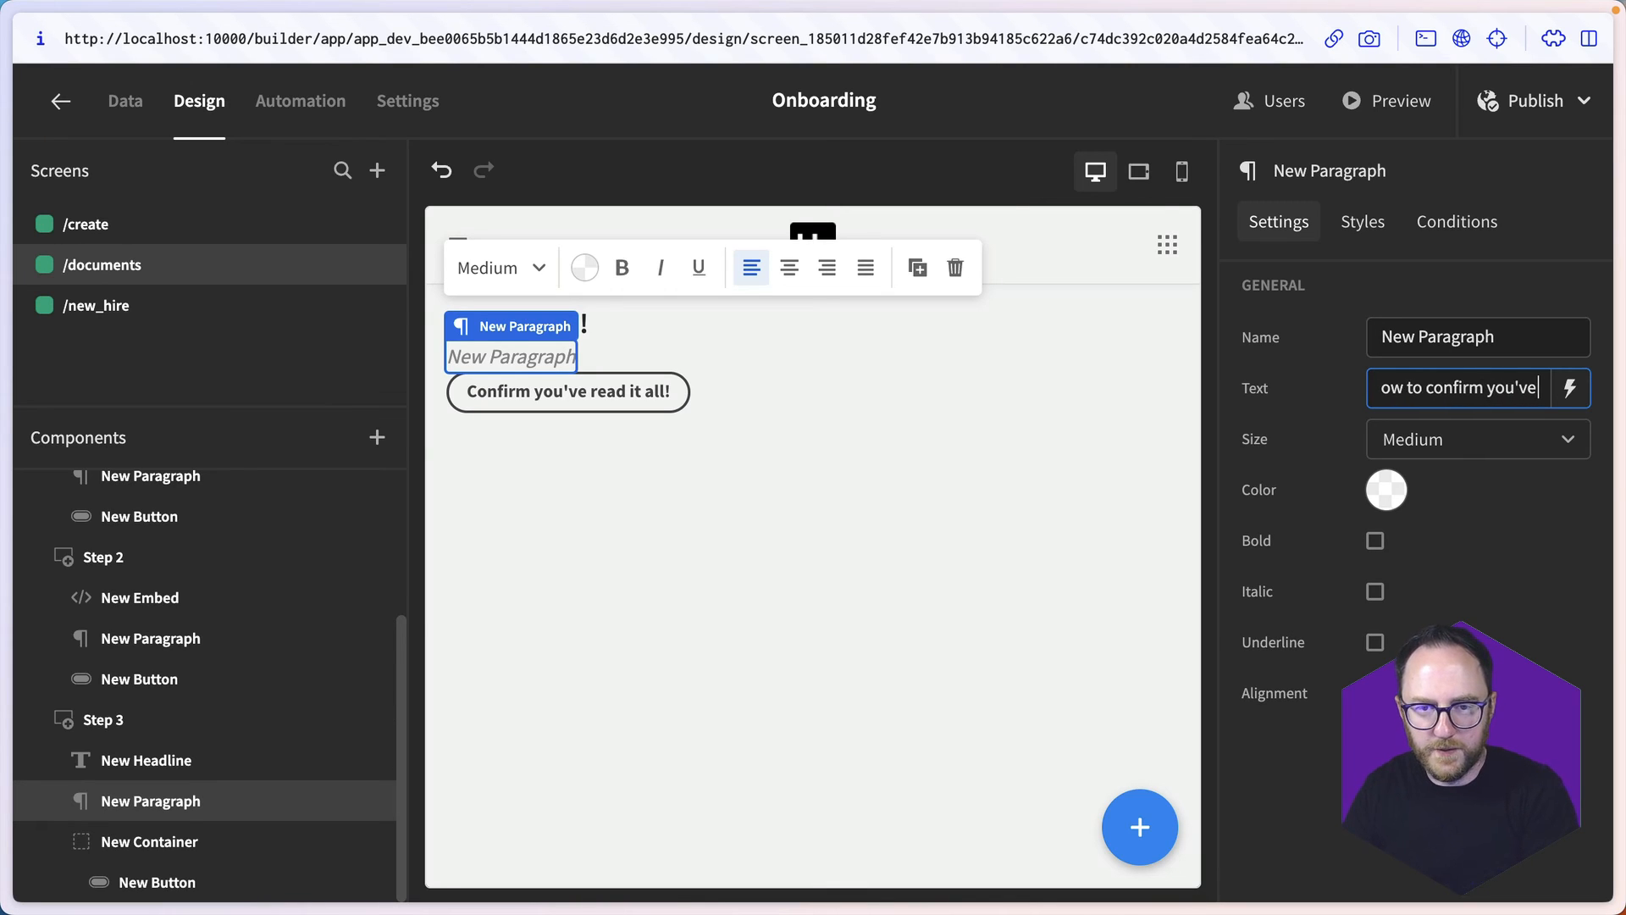
text(e!)
click(684, 329)
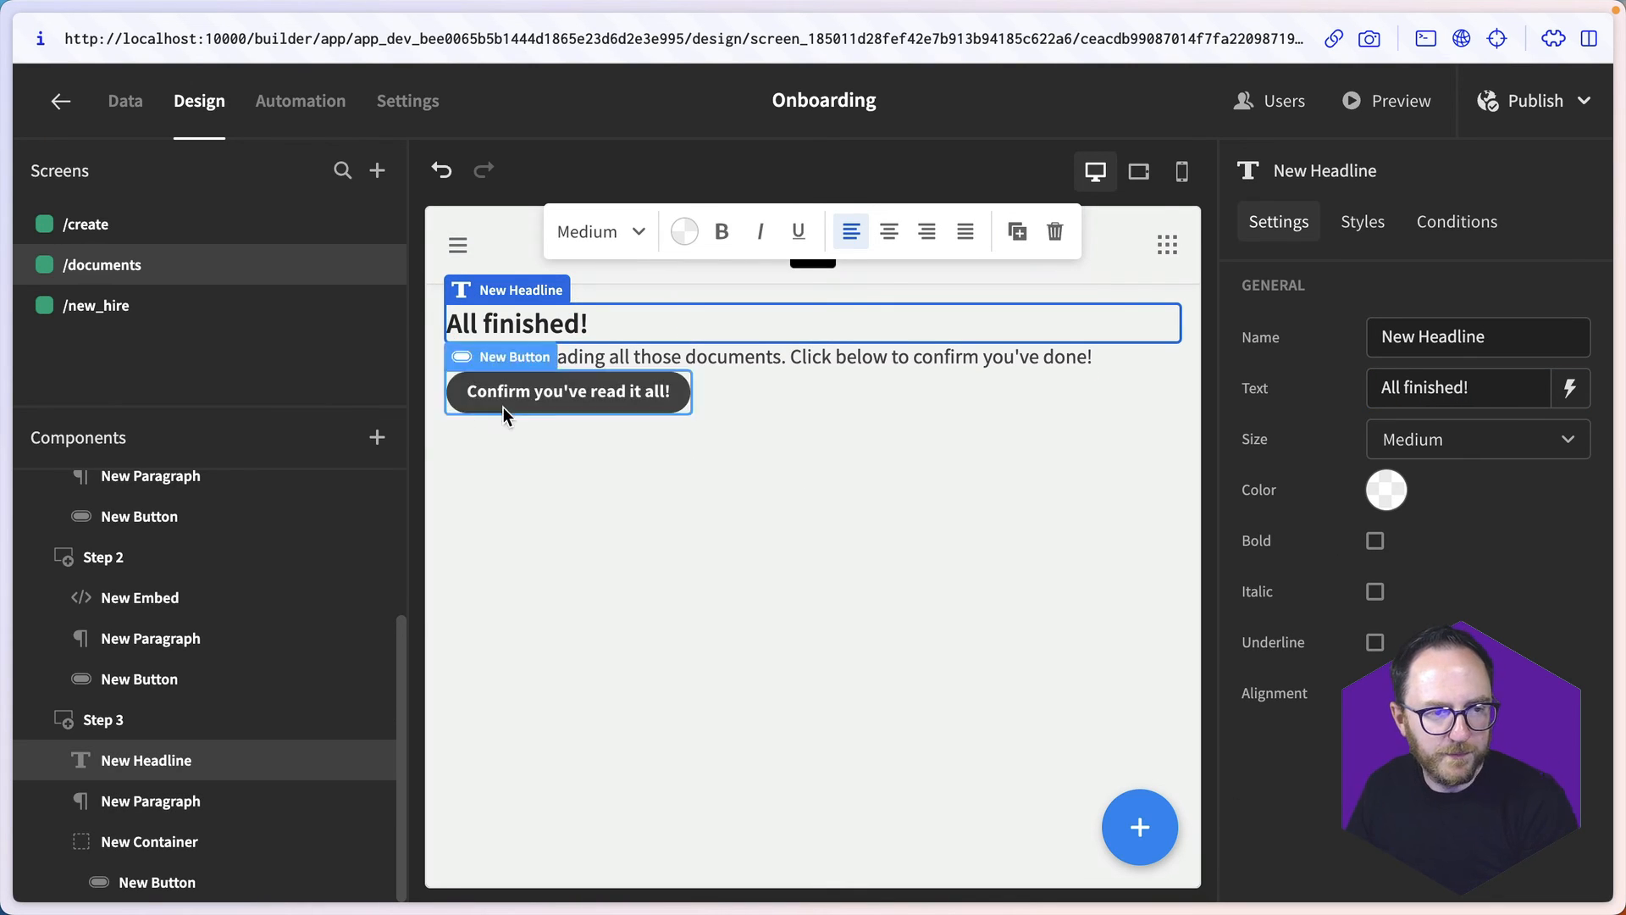
click(627, 386)
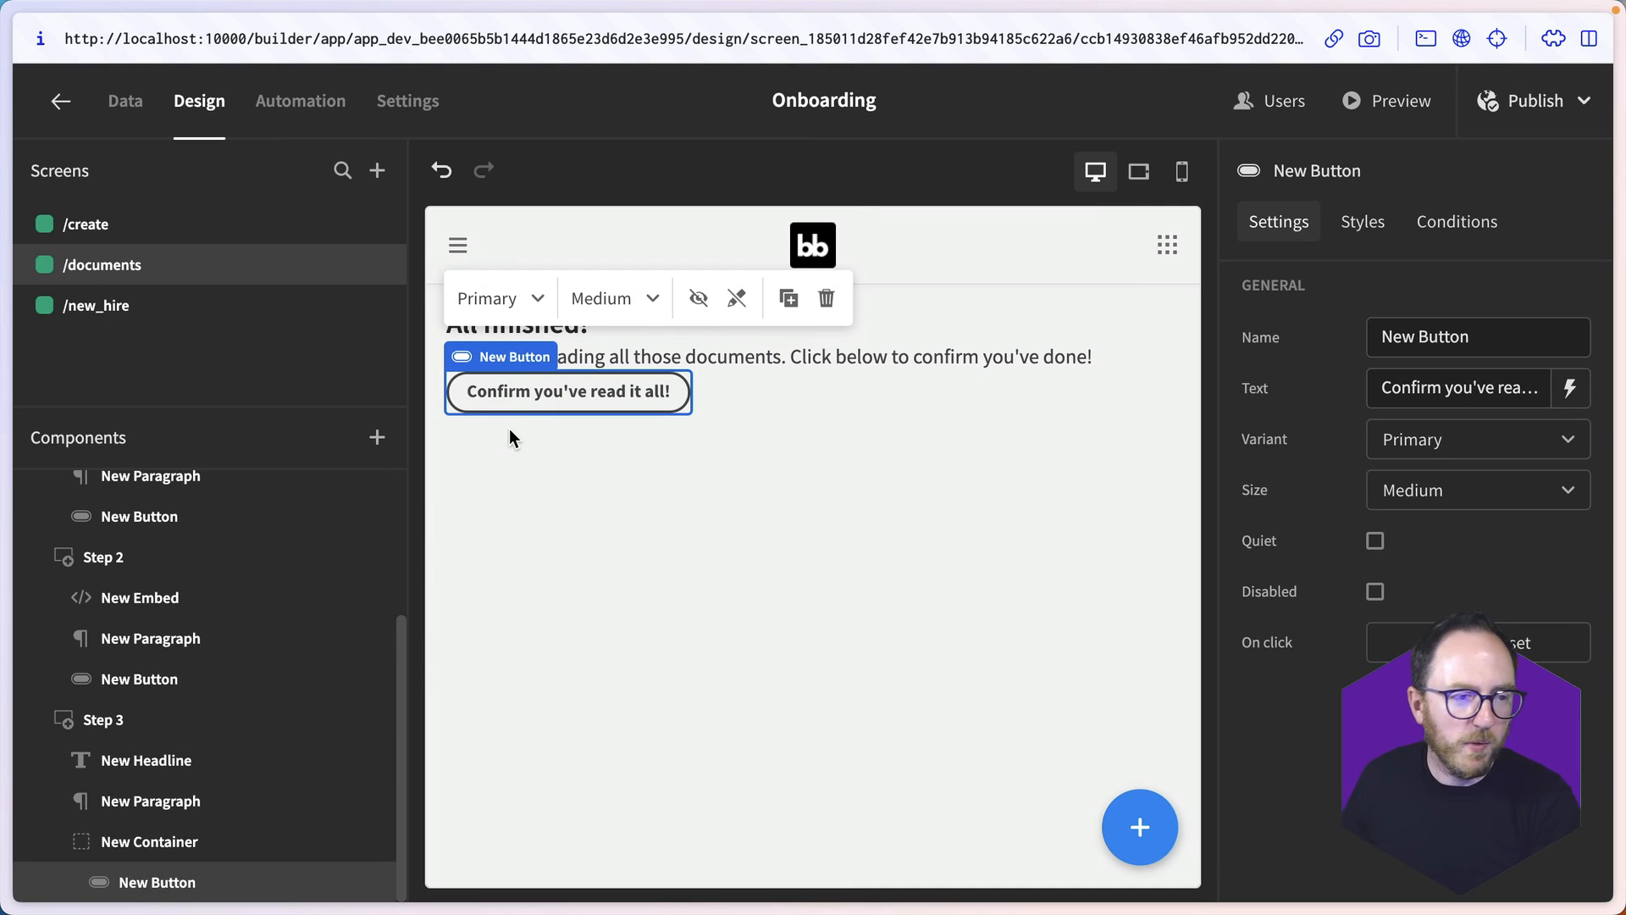
click(128, 105)
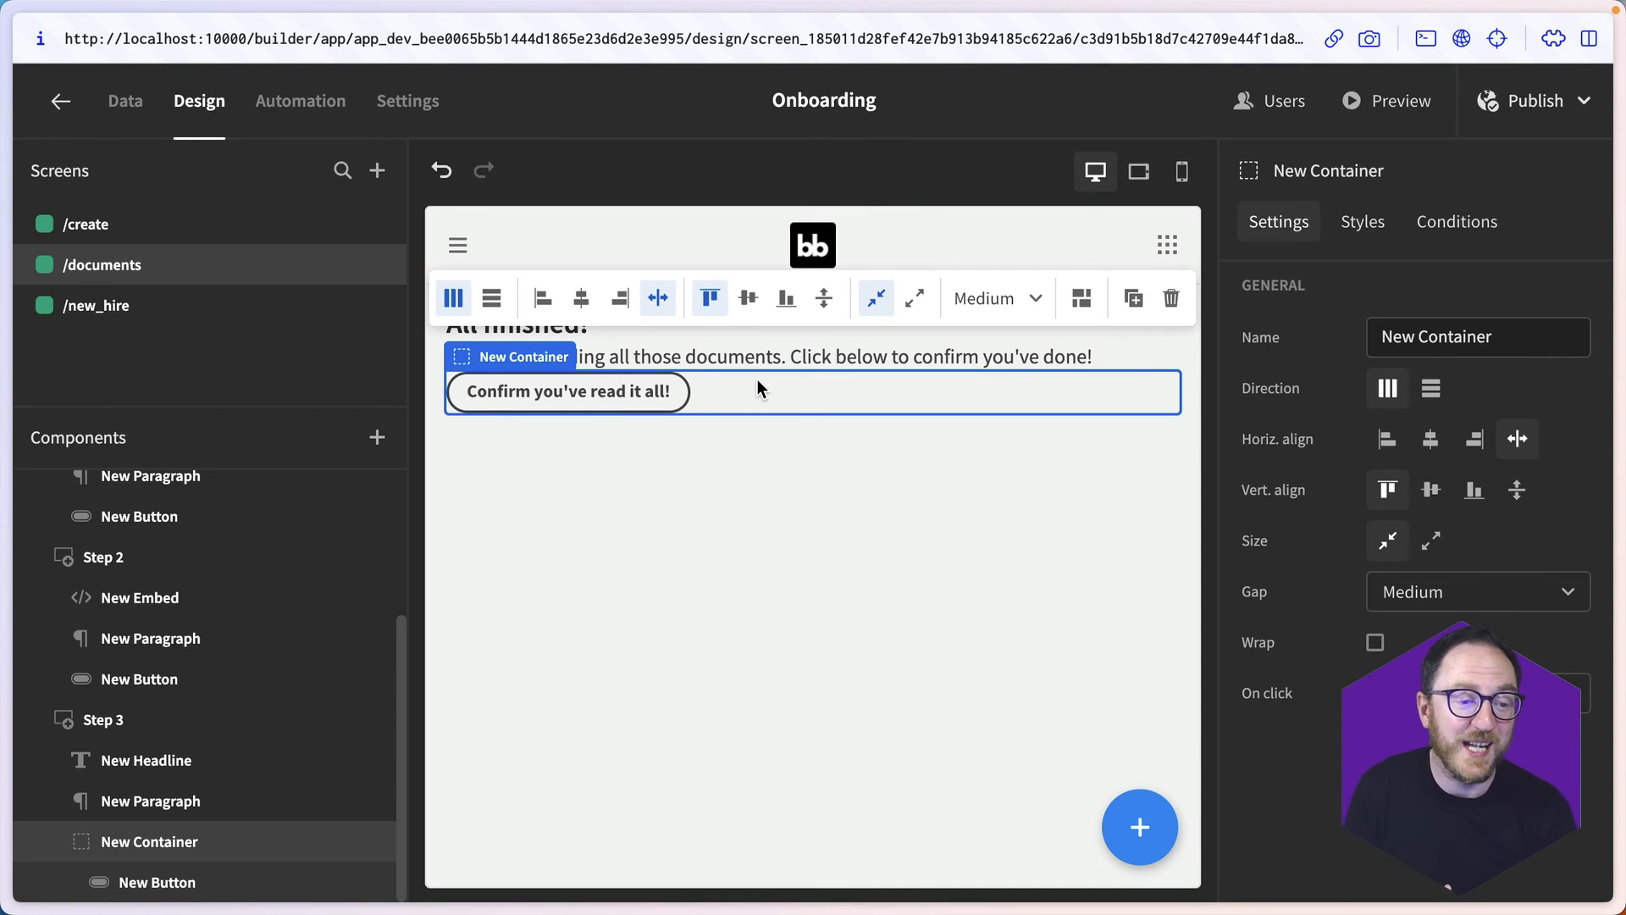
scroll(161, 678, up, 5)
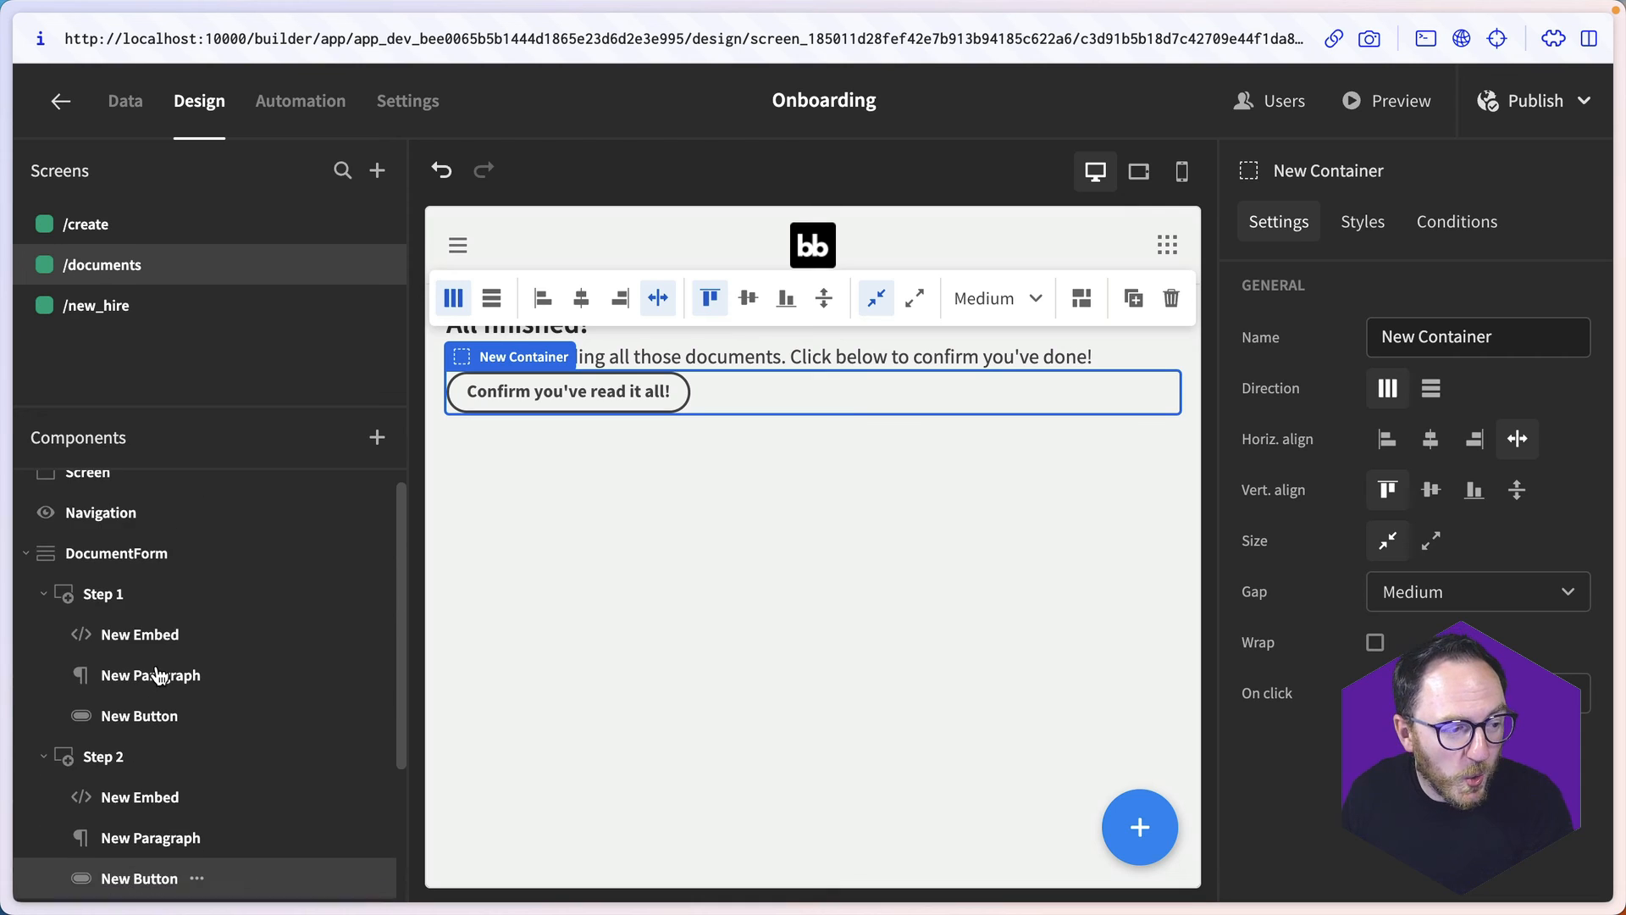
click(127, 552)
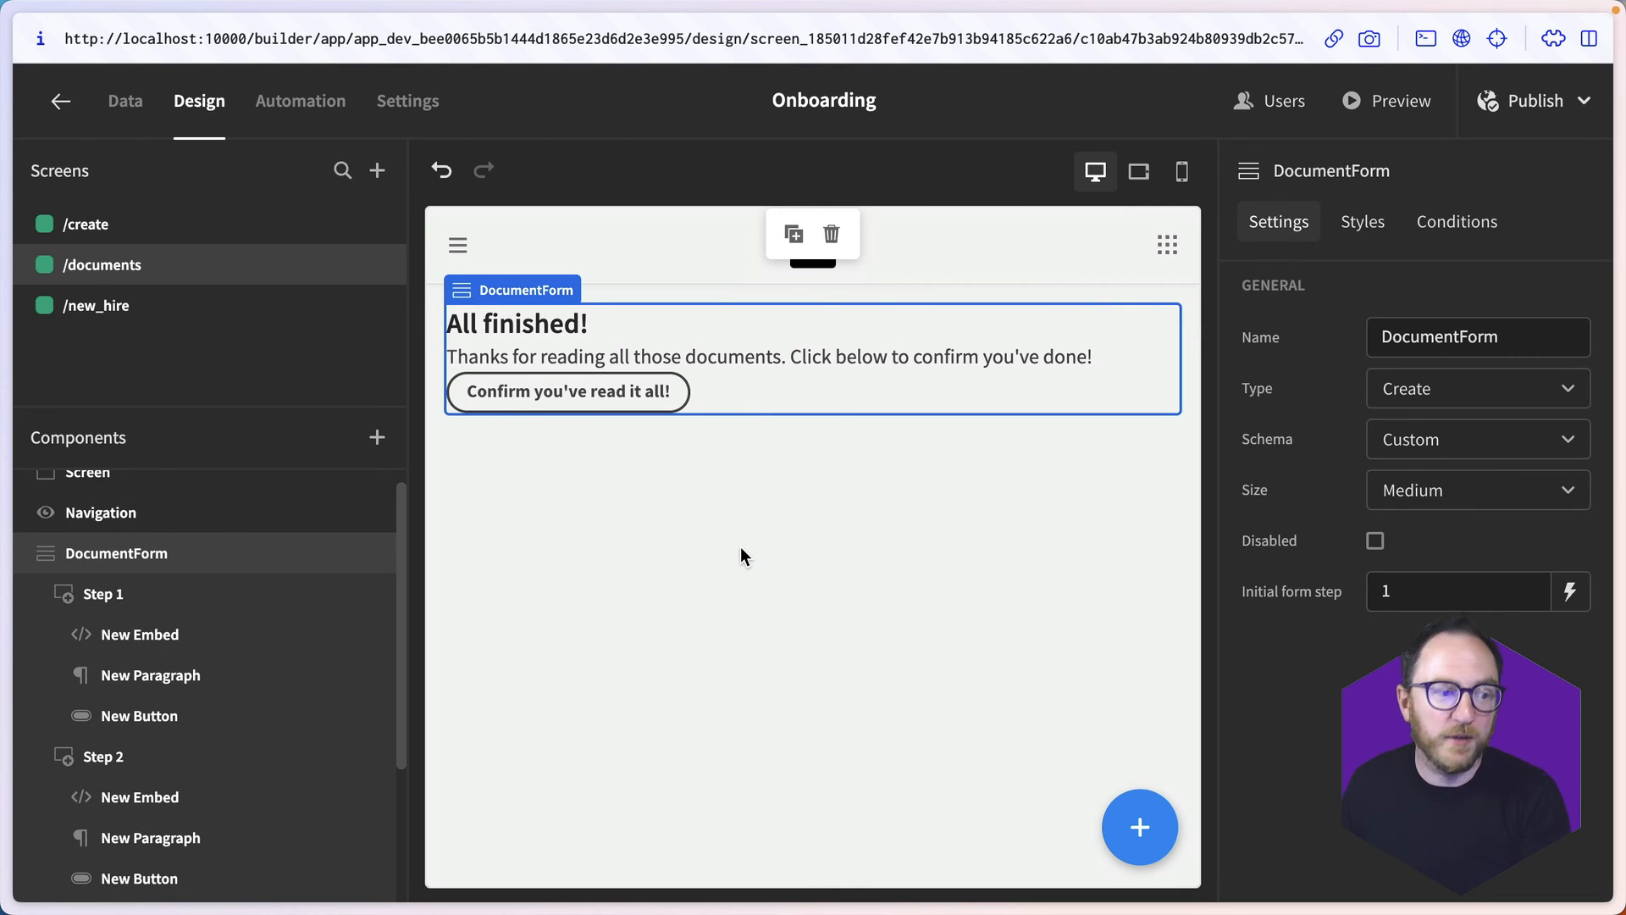
scroll(170, 847, down, 3)
click(168, 882)
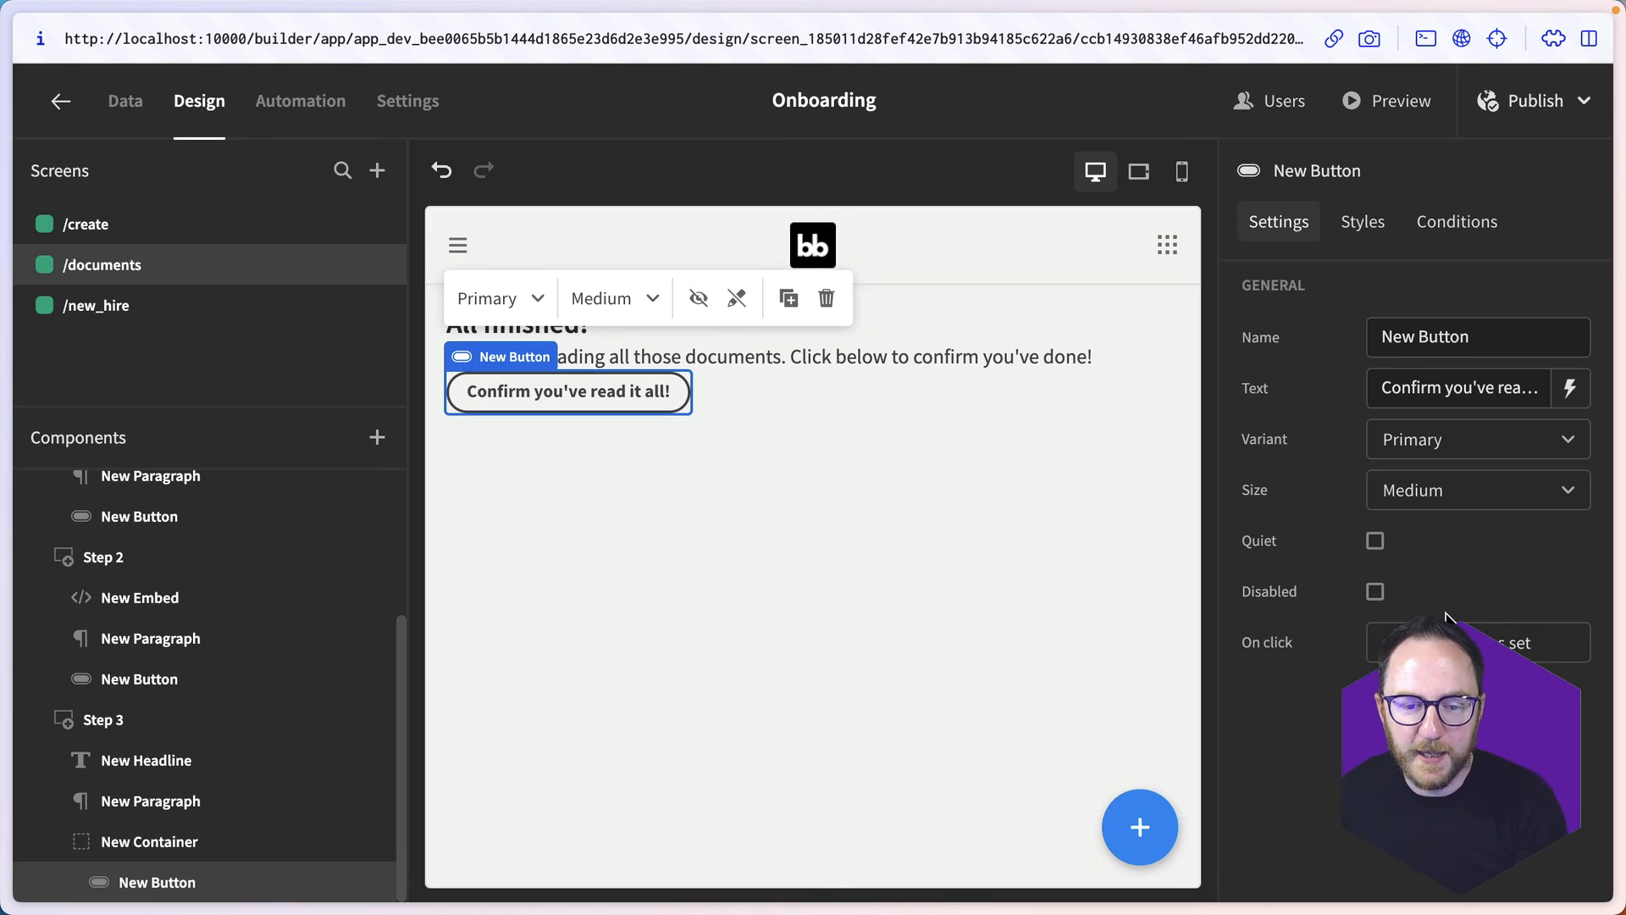
click(1450, 639)
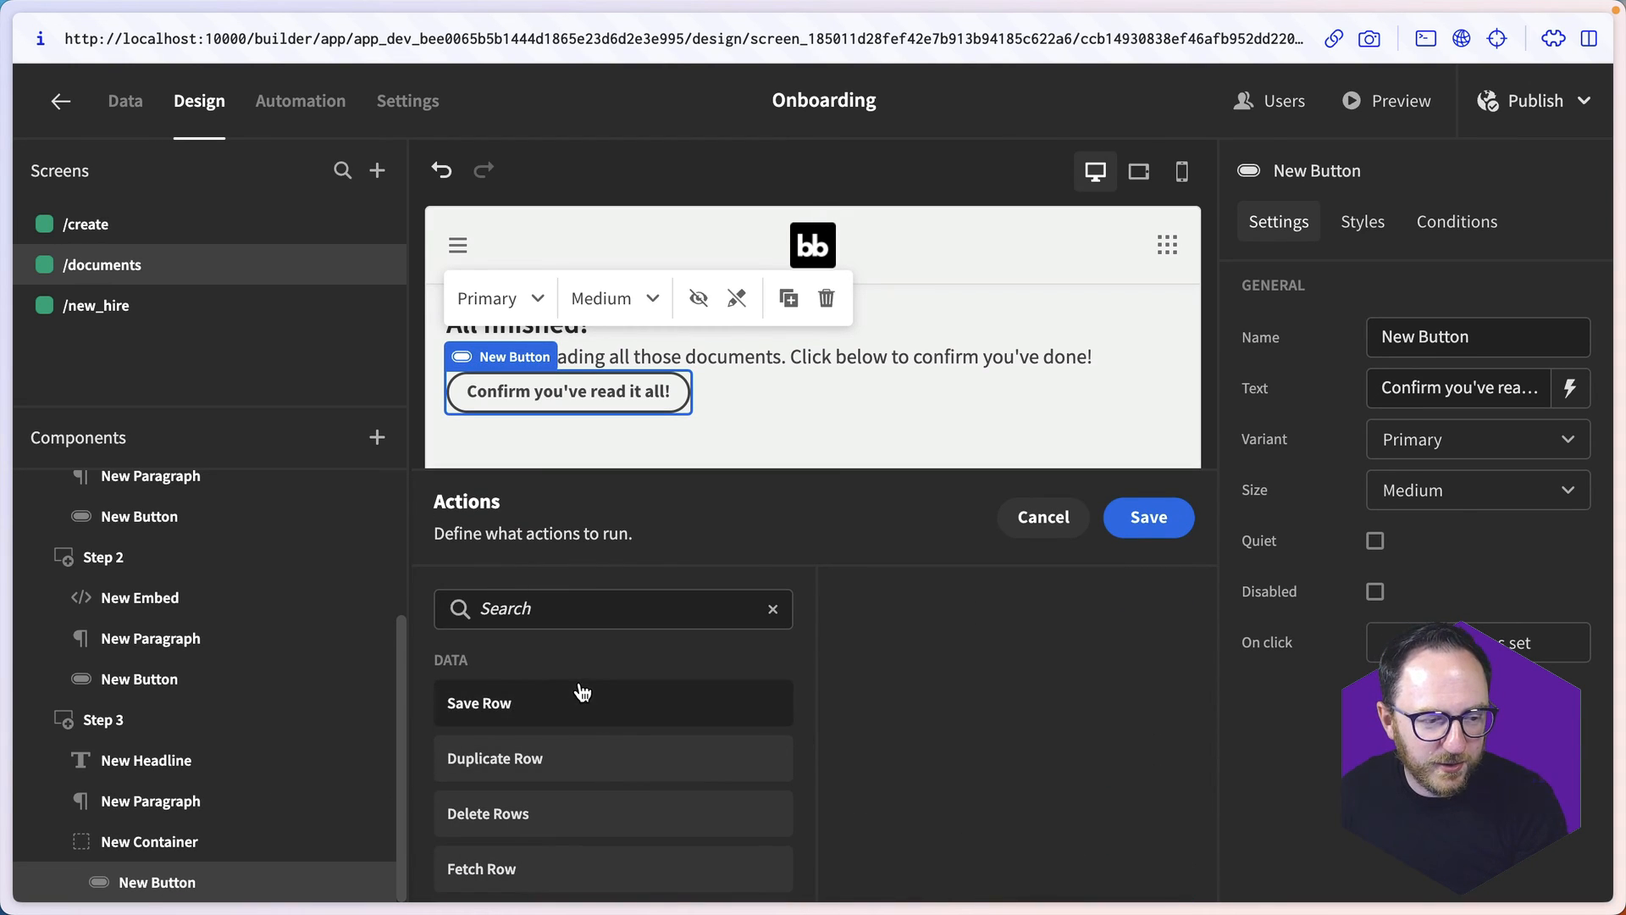
click(566, 708)
click(998, 737)
click(998, 786)
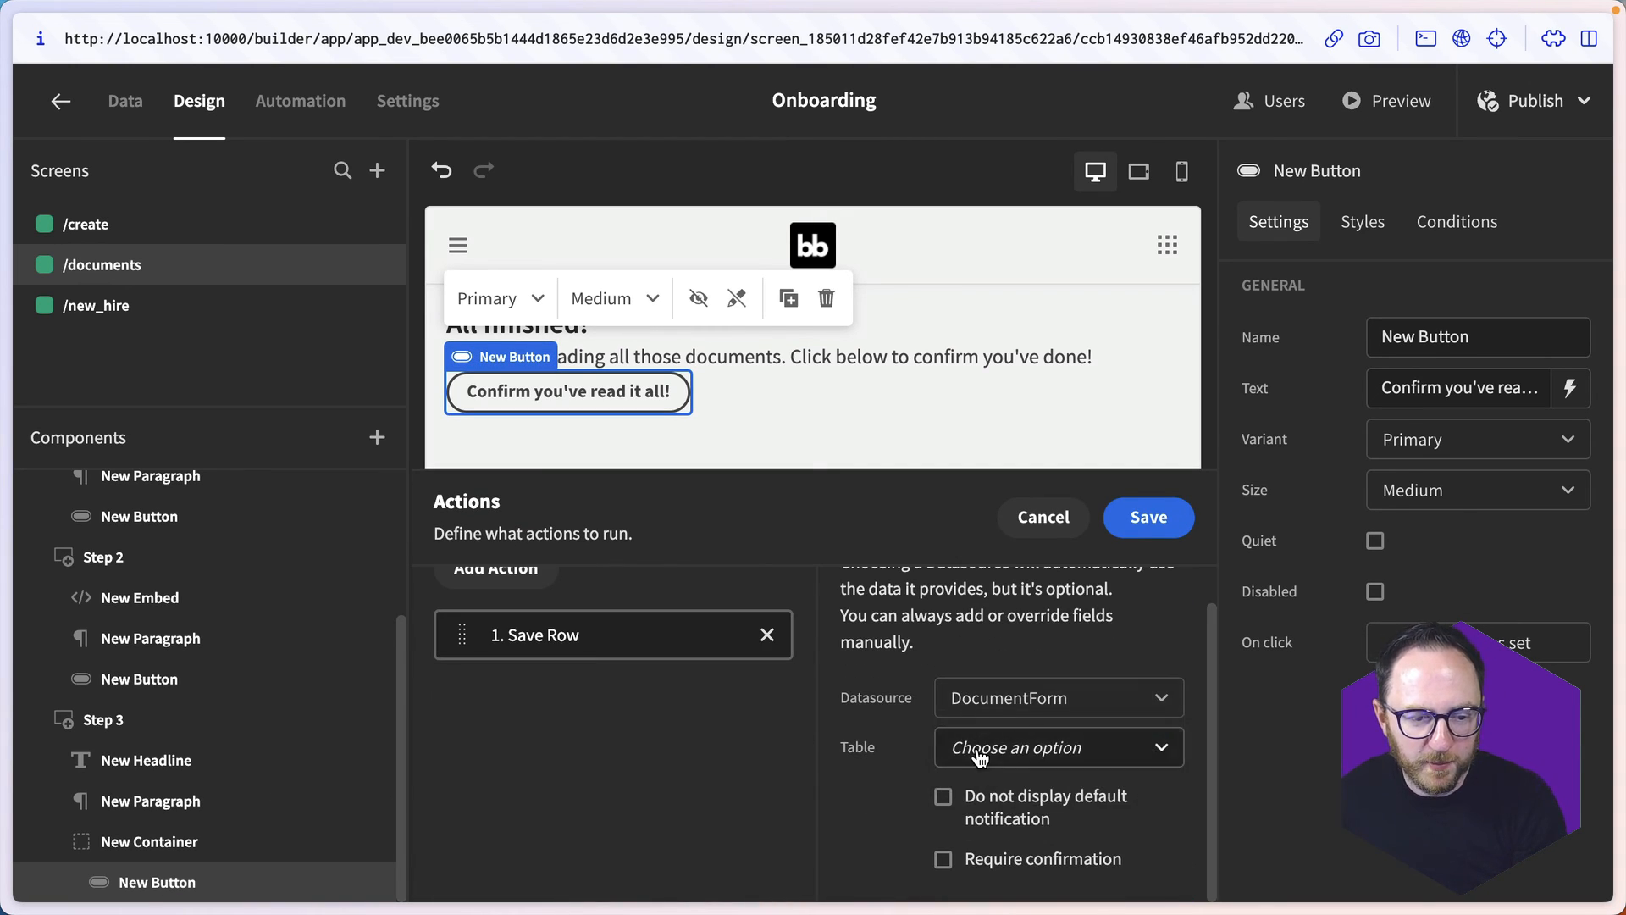
click(974, 749)
scroll(999, 830, down, 1)
click(1078, 868)
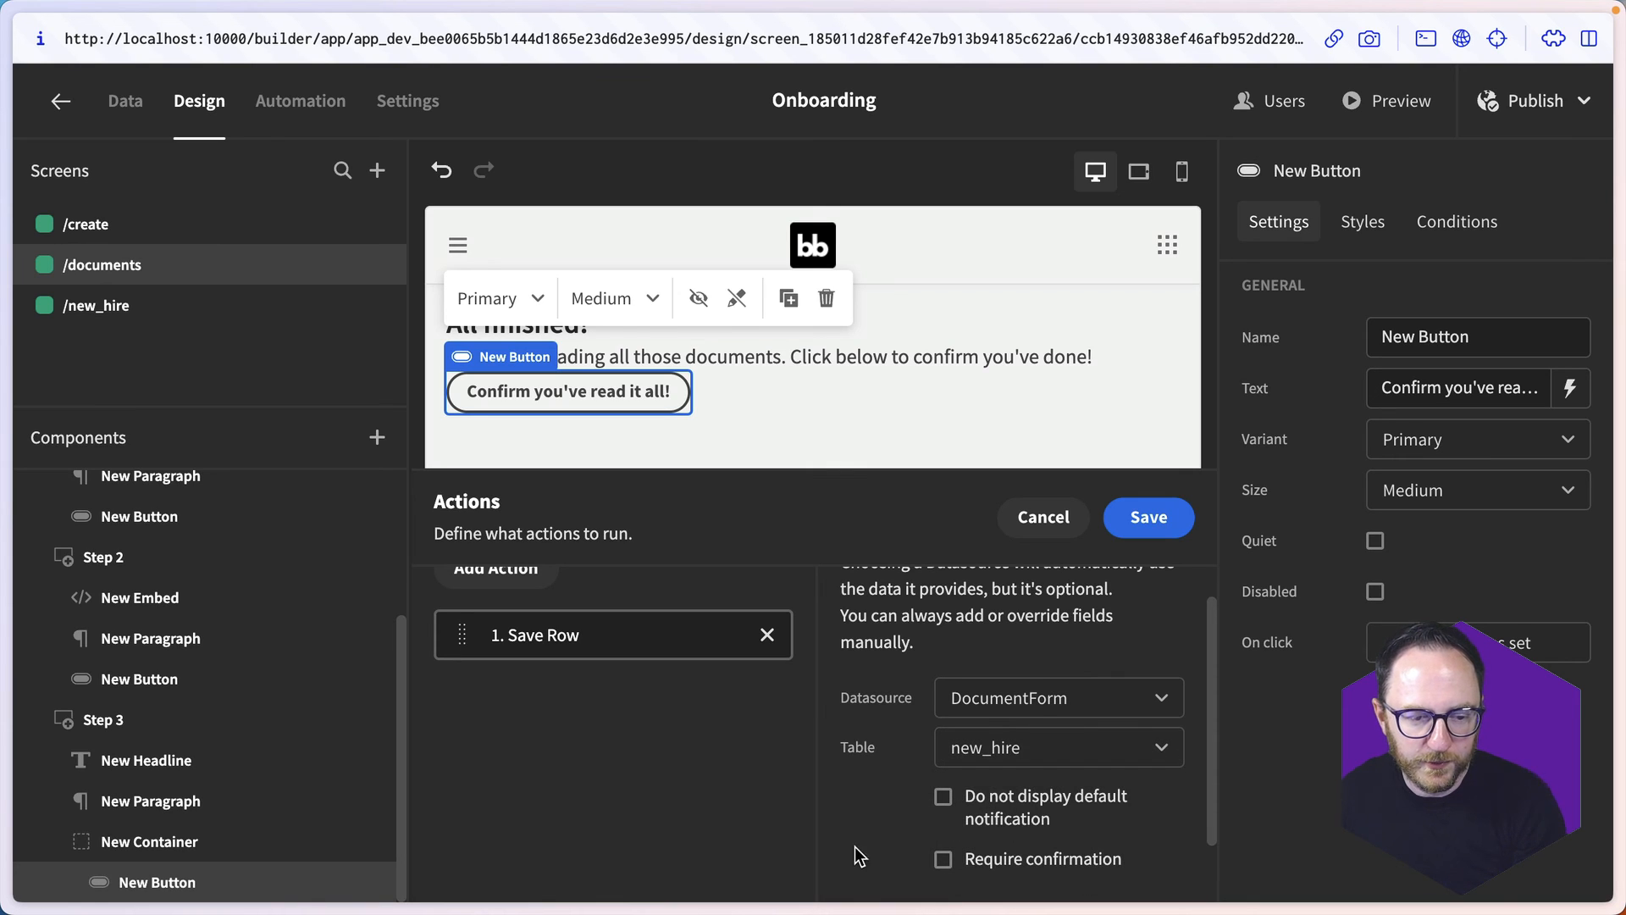
scroll(901, 835, down, 2)
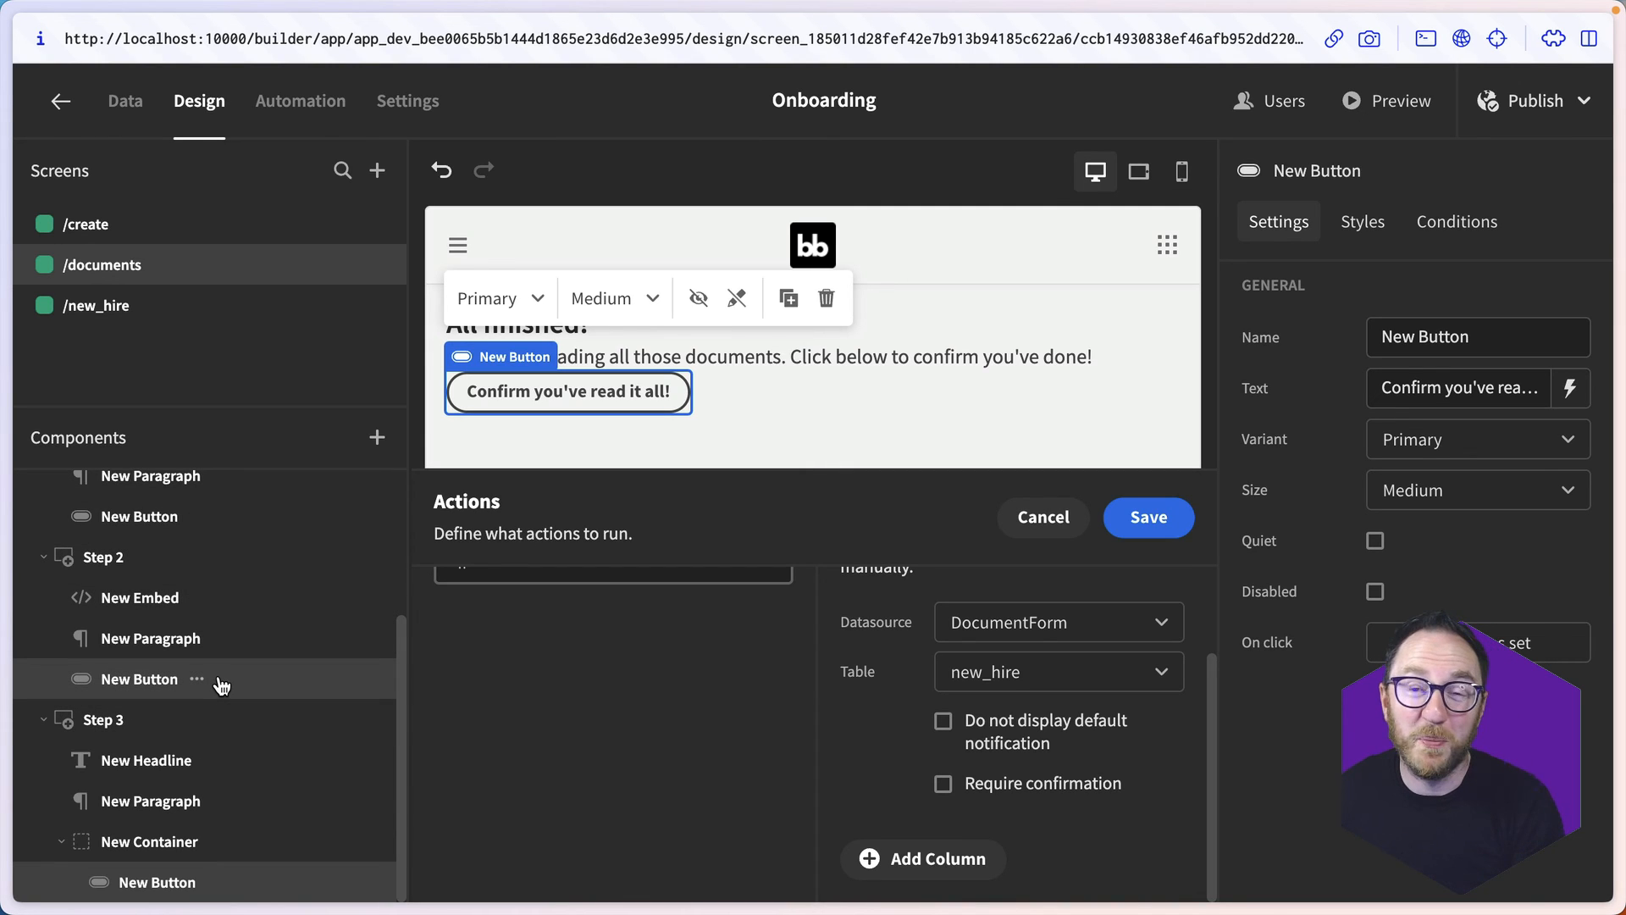
click(1040, 515)
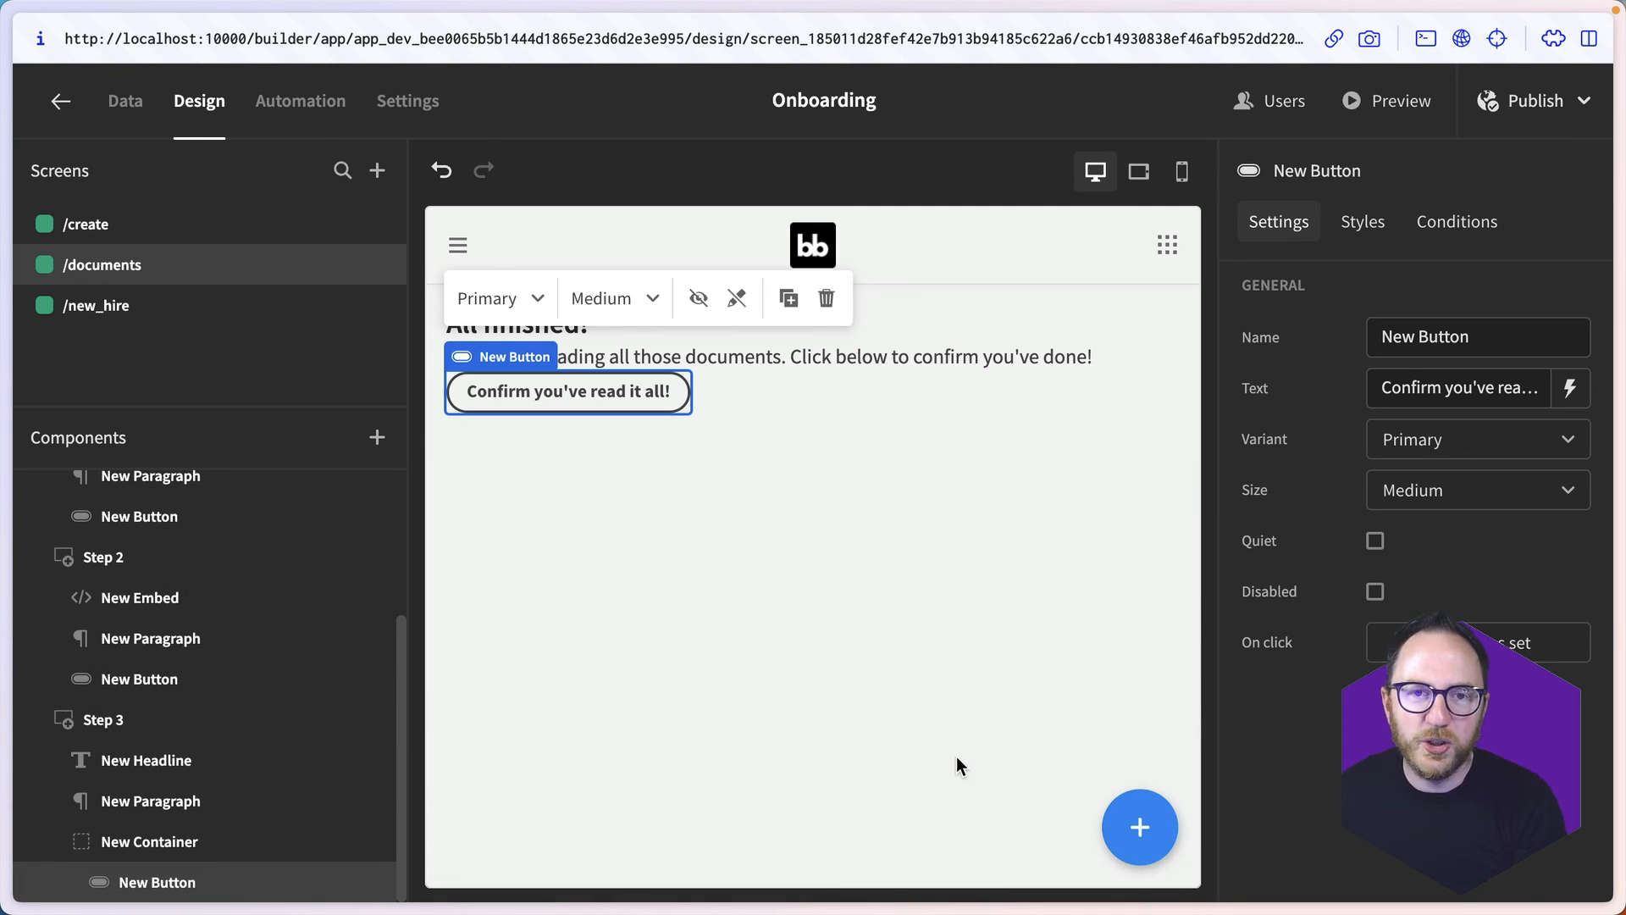
- Create an automation named UpdateDocumentRead with an App Action trigger and give the trigger a Text field named email
click(279, 115)
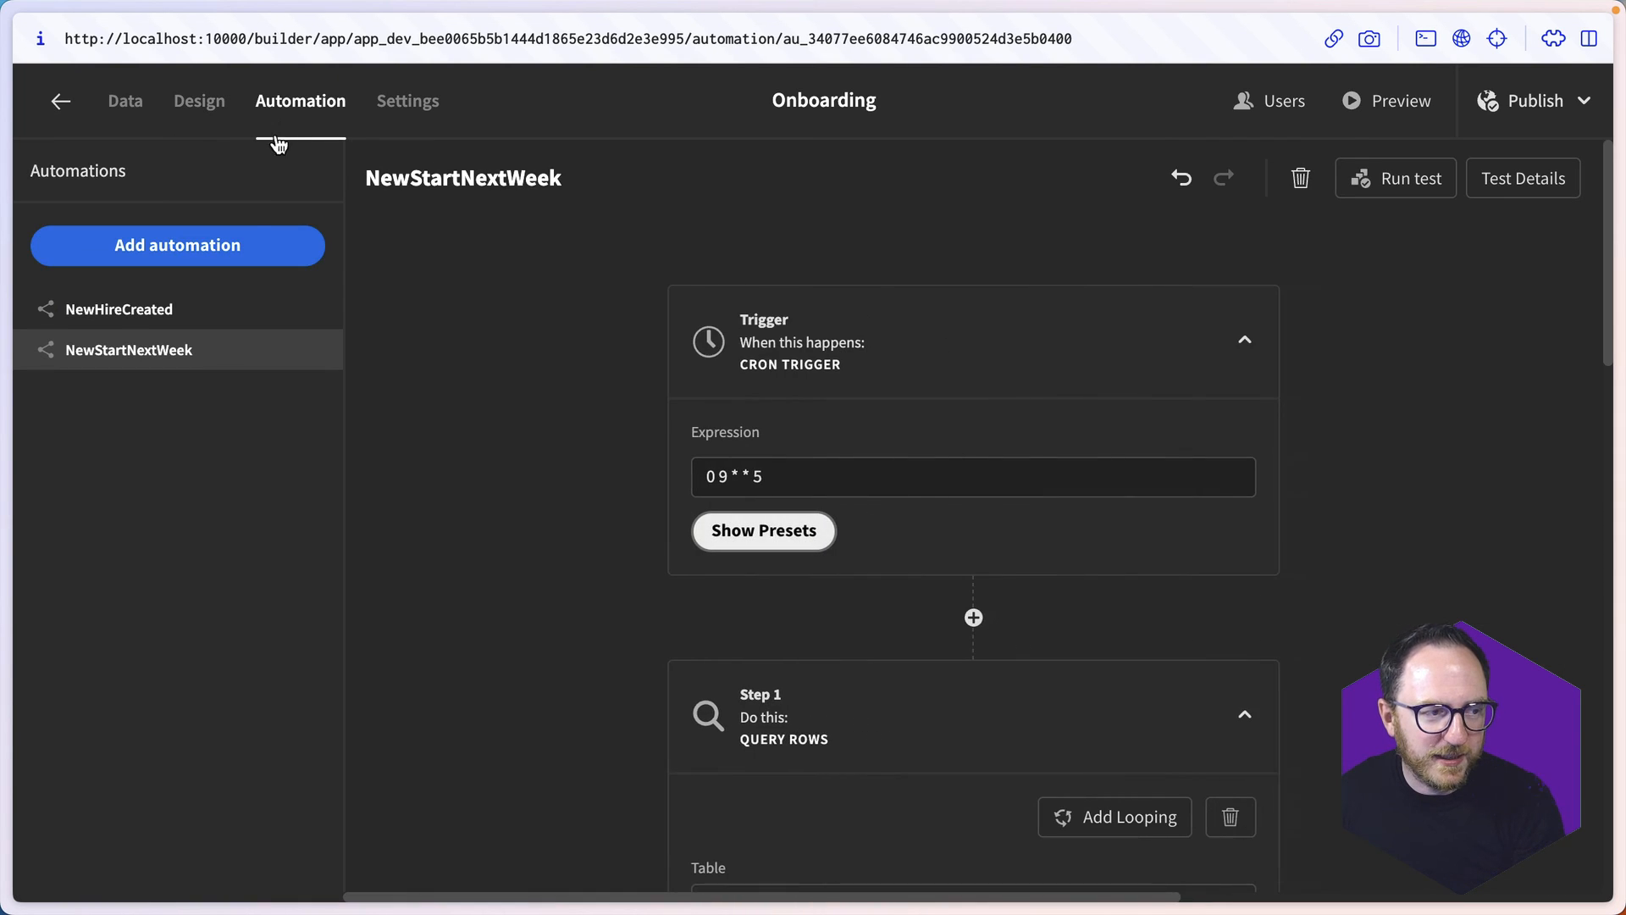
click(234, 243)
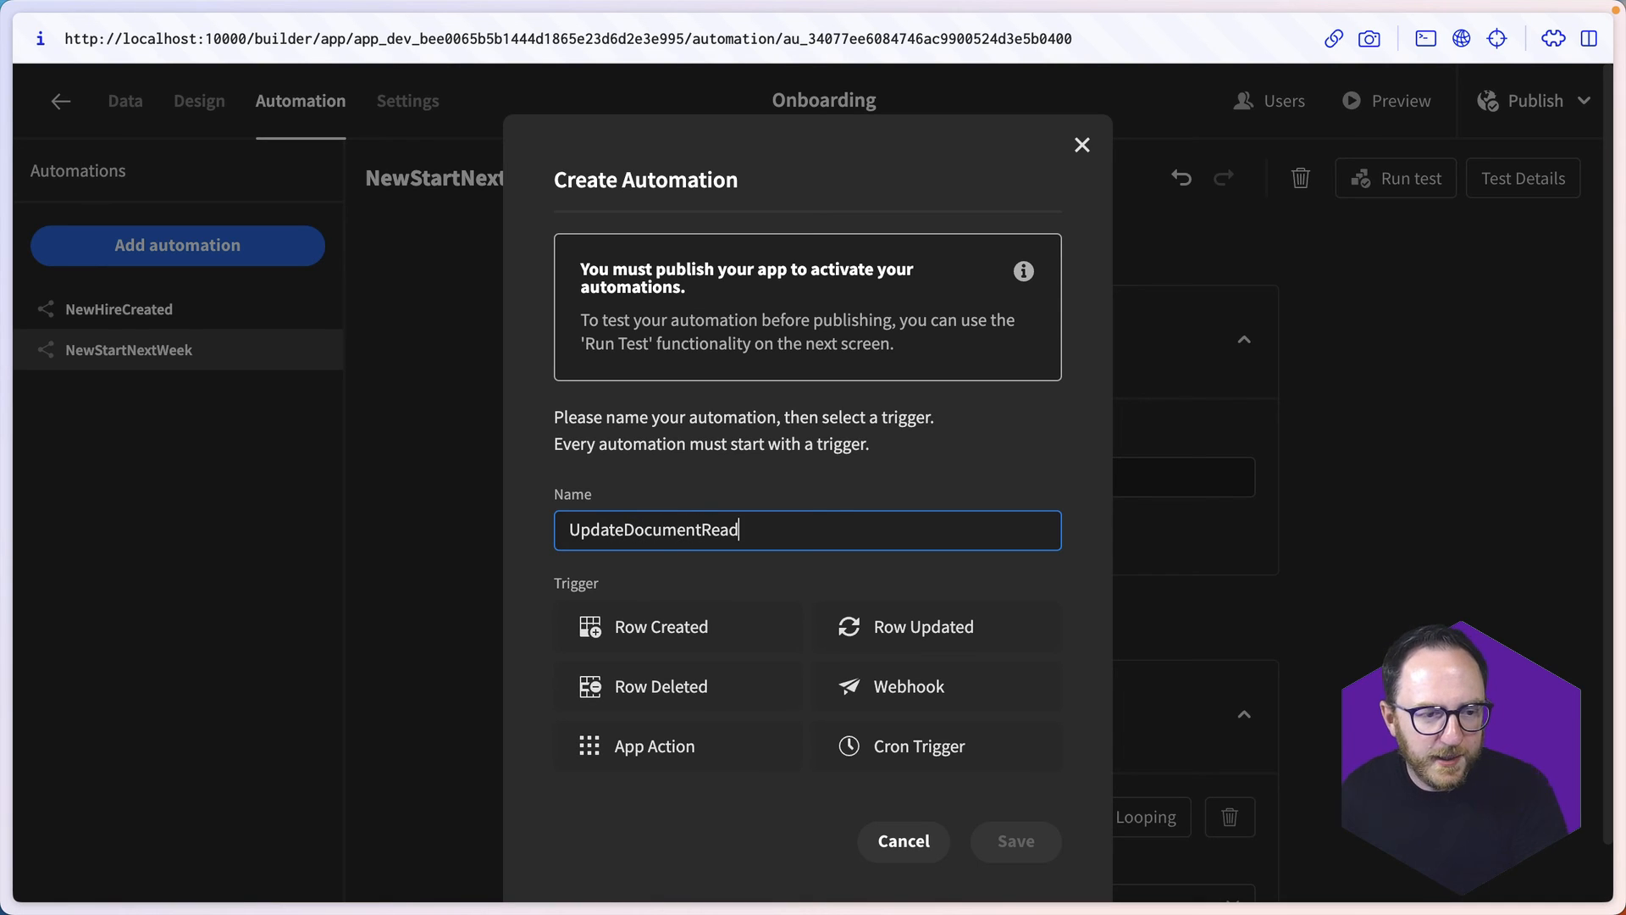
click(655, 756)
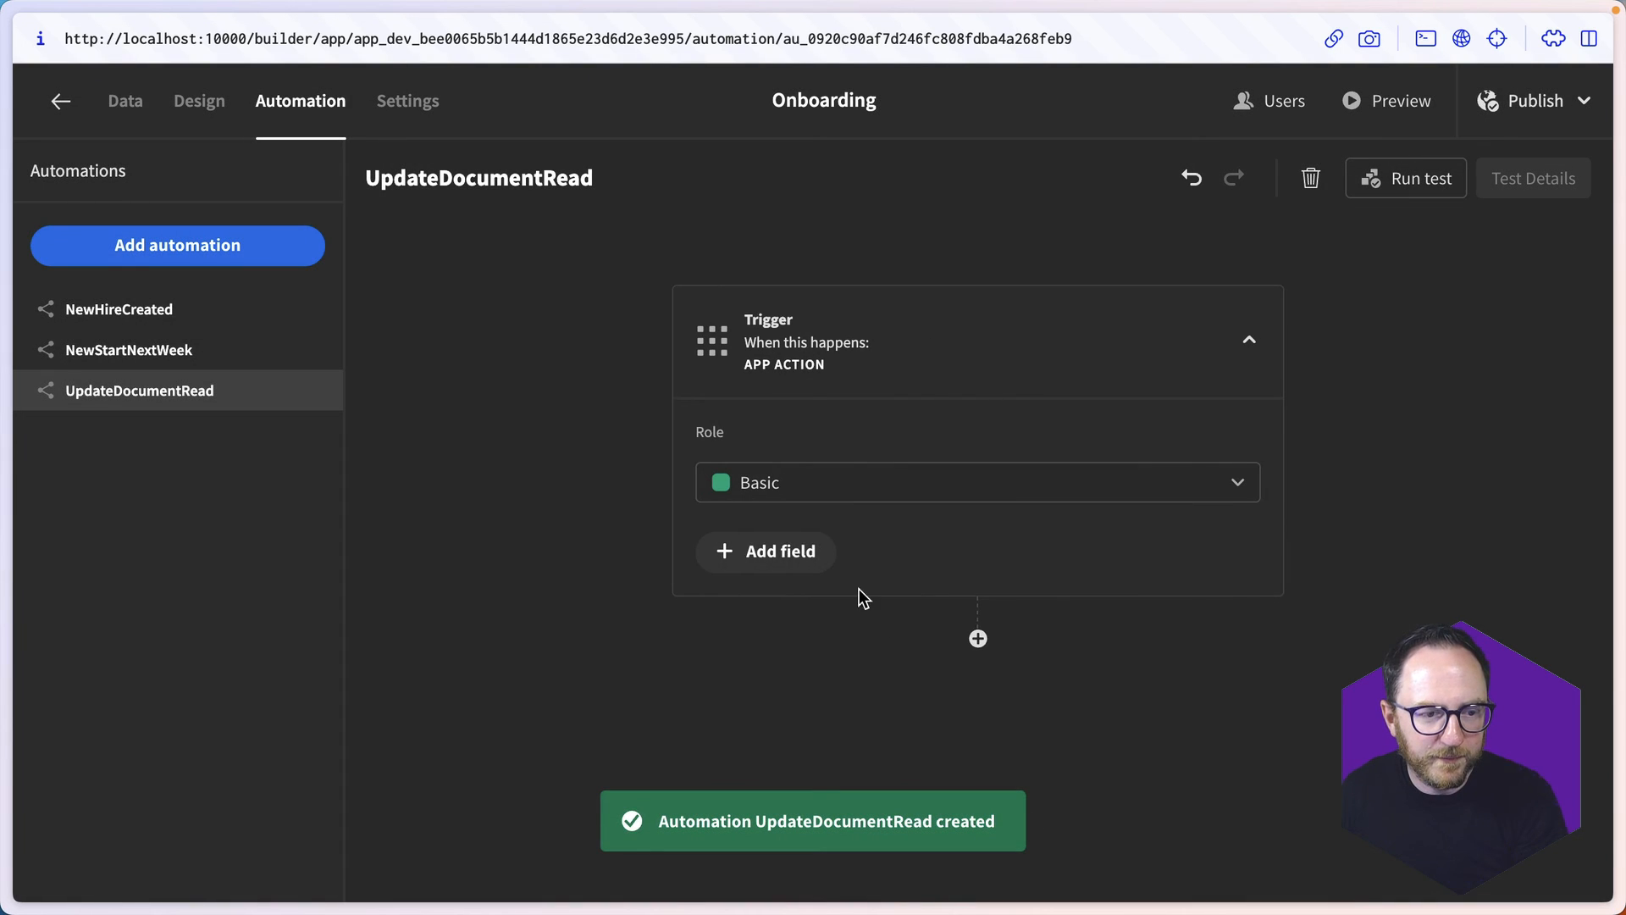
click(800, 559)
text(ema)
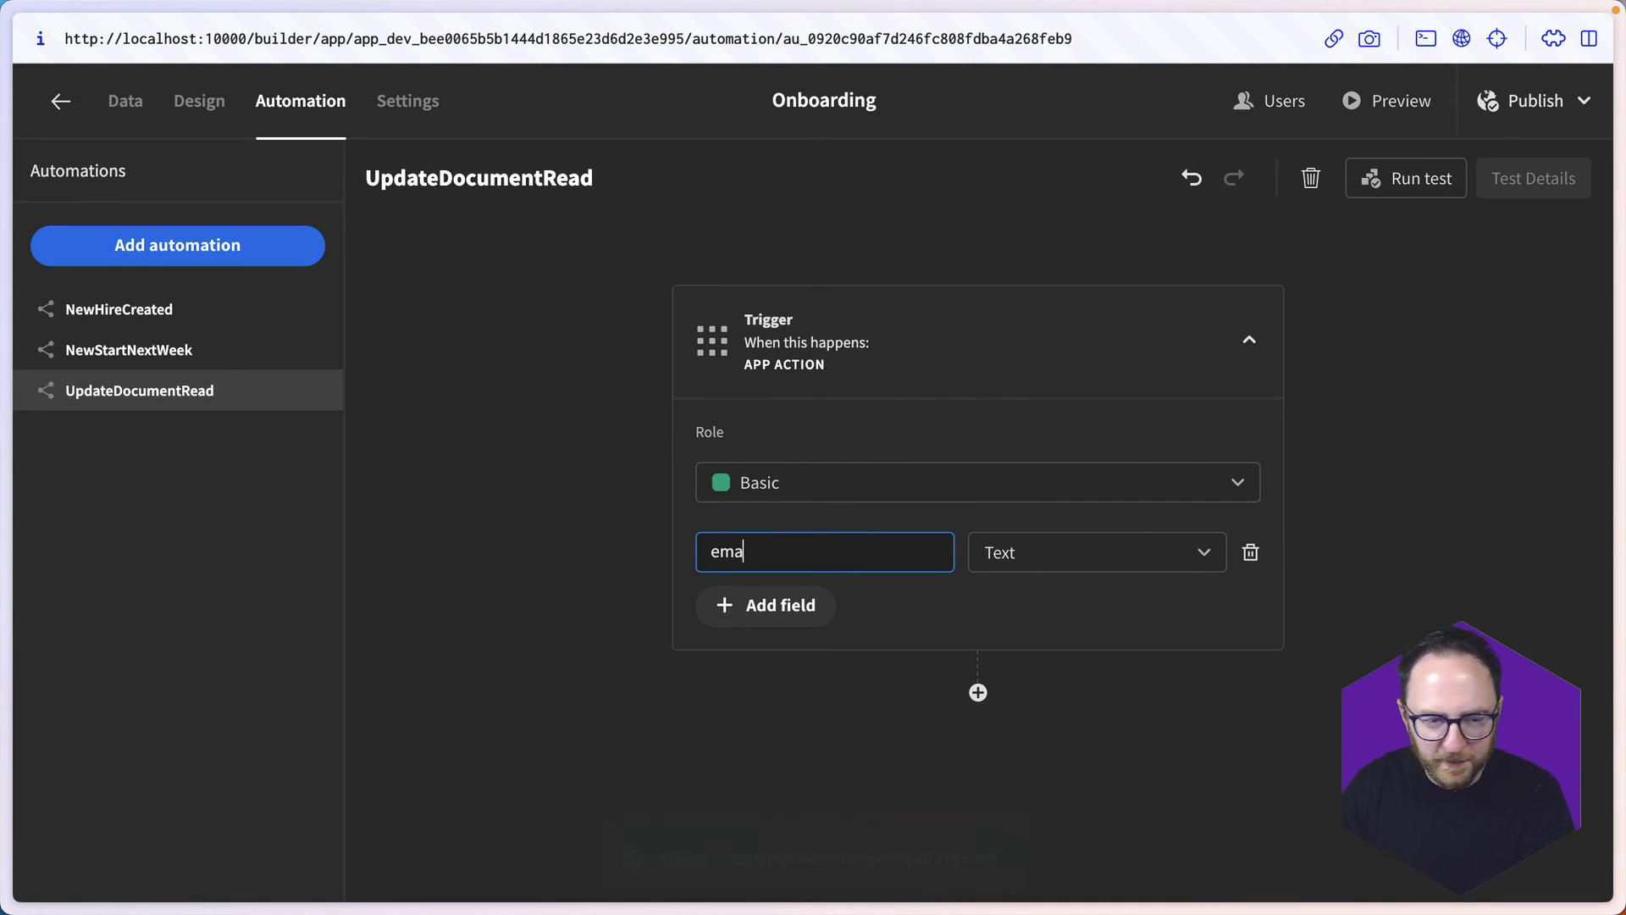
text(il)
- Add a Query Rows step after the UpdateDocumentRead trigger, using the new_hire table
click(978, 692)
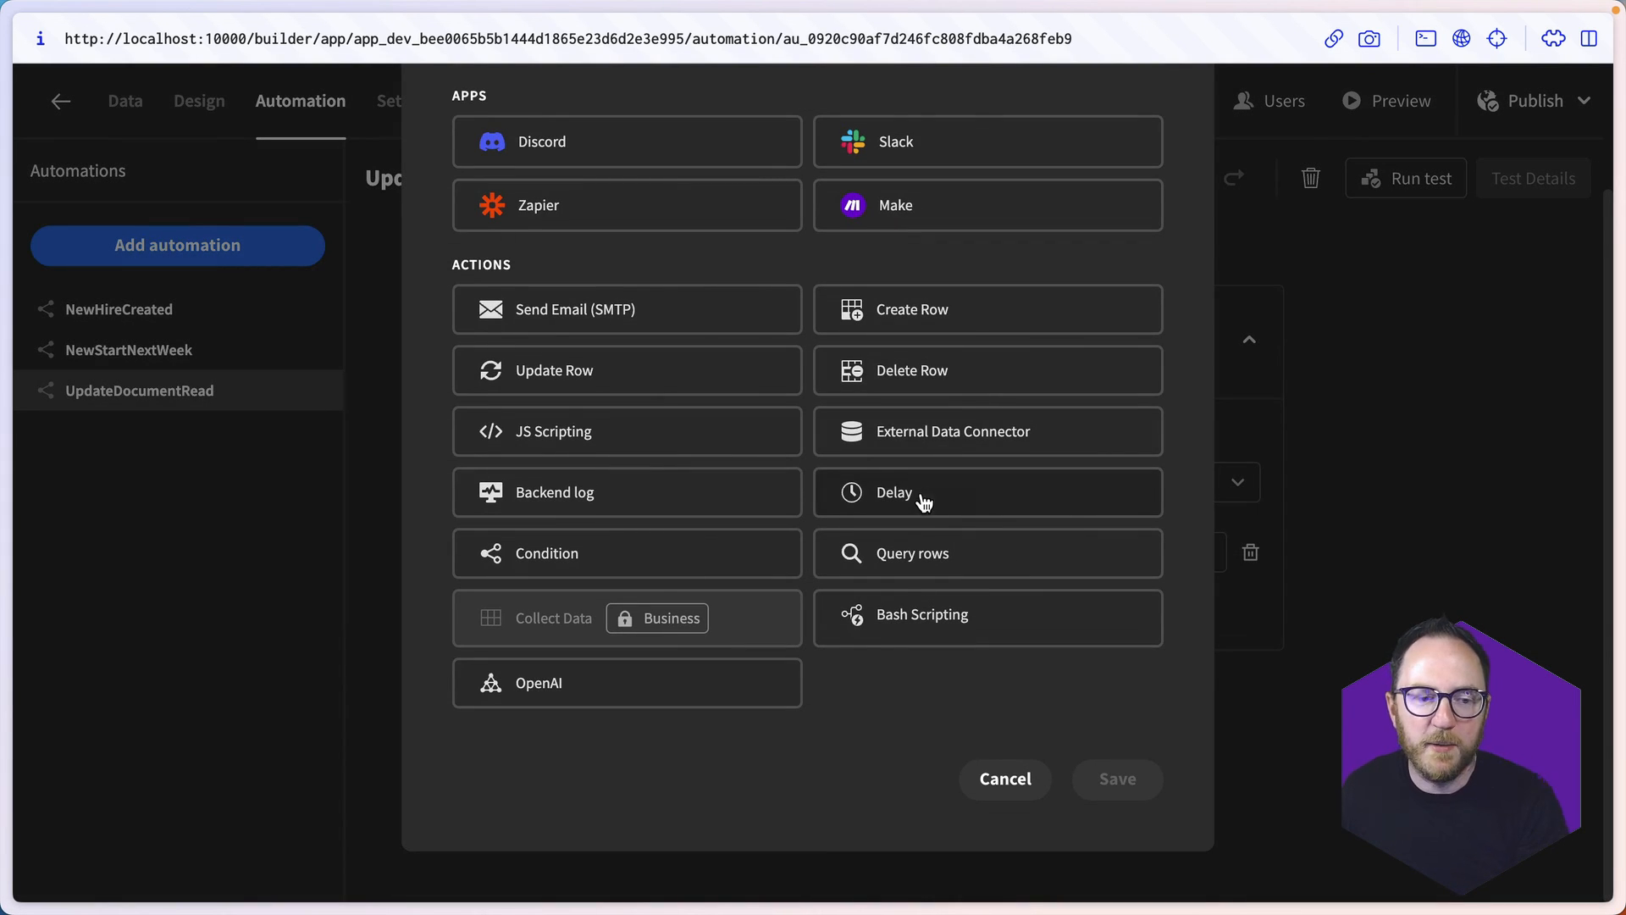
click(919, 551)
click(1116, 778)
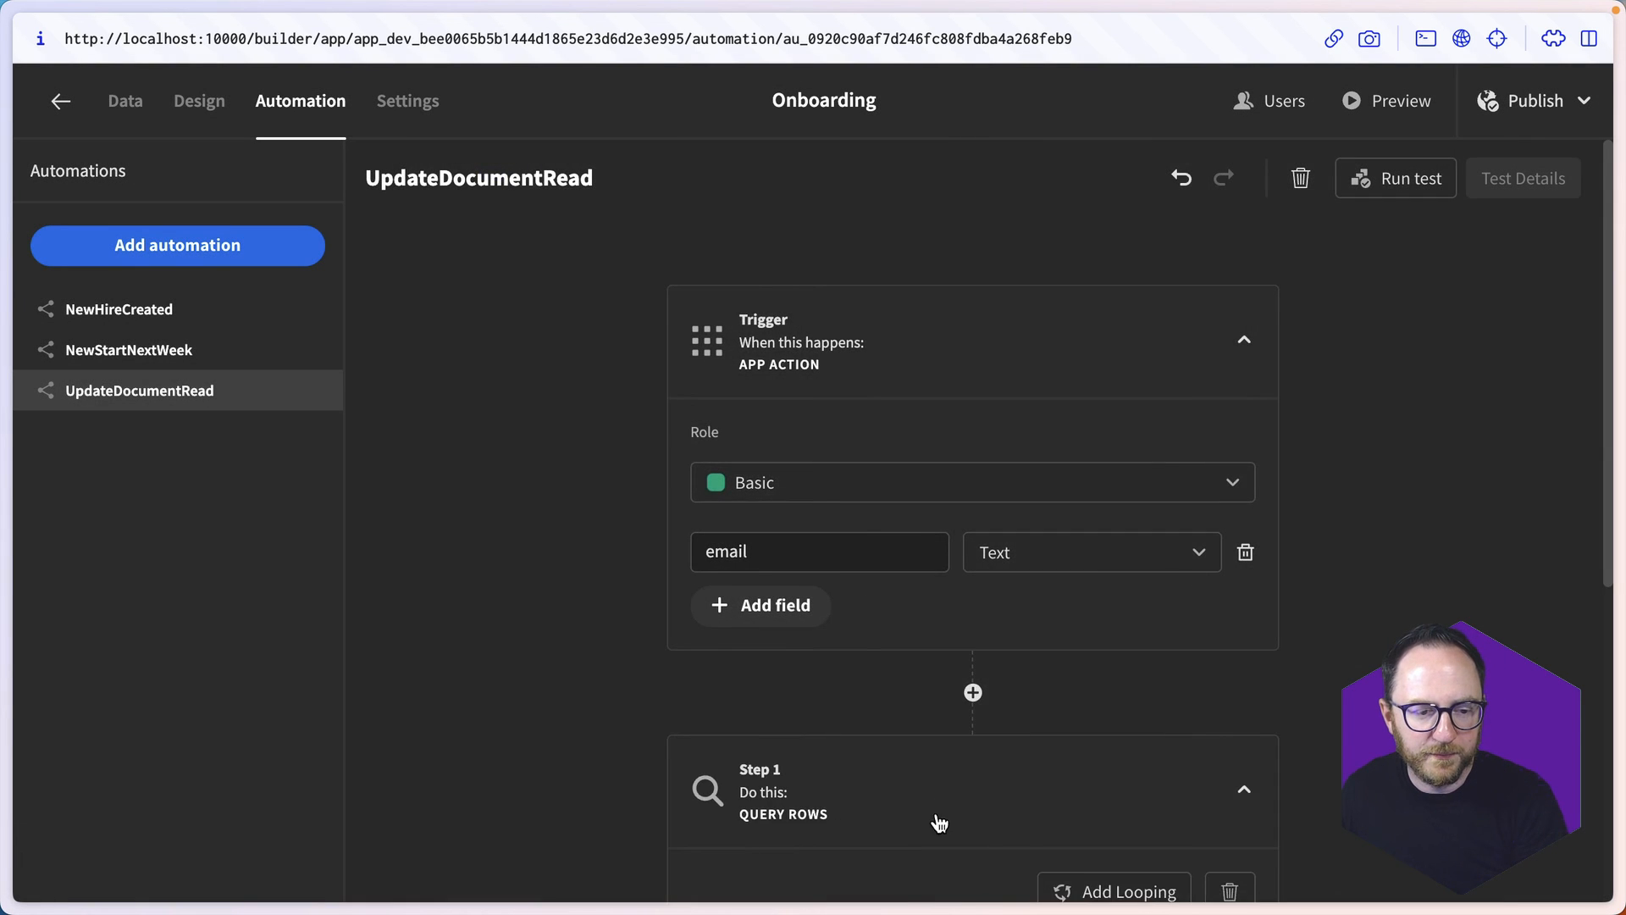
- Define a filter on the Query Rows step where Email Equals a Binding
click(769, 518)
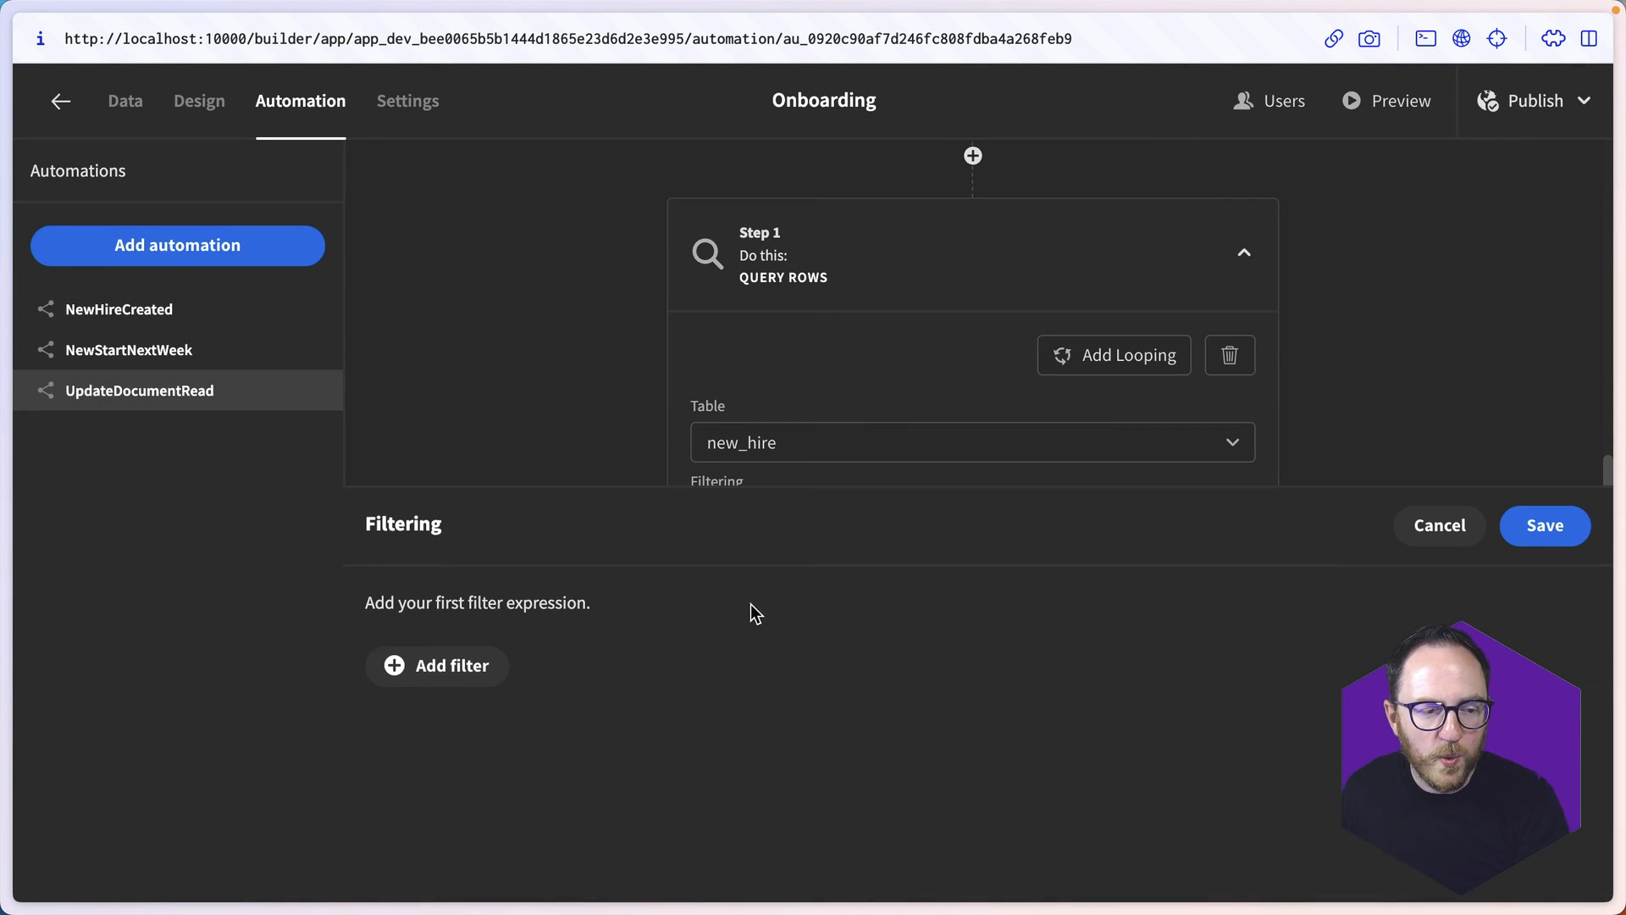
click(485, 661)
click(466, 738)
click(461, 870)
click(1082, 758)
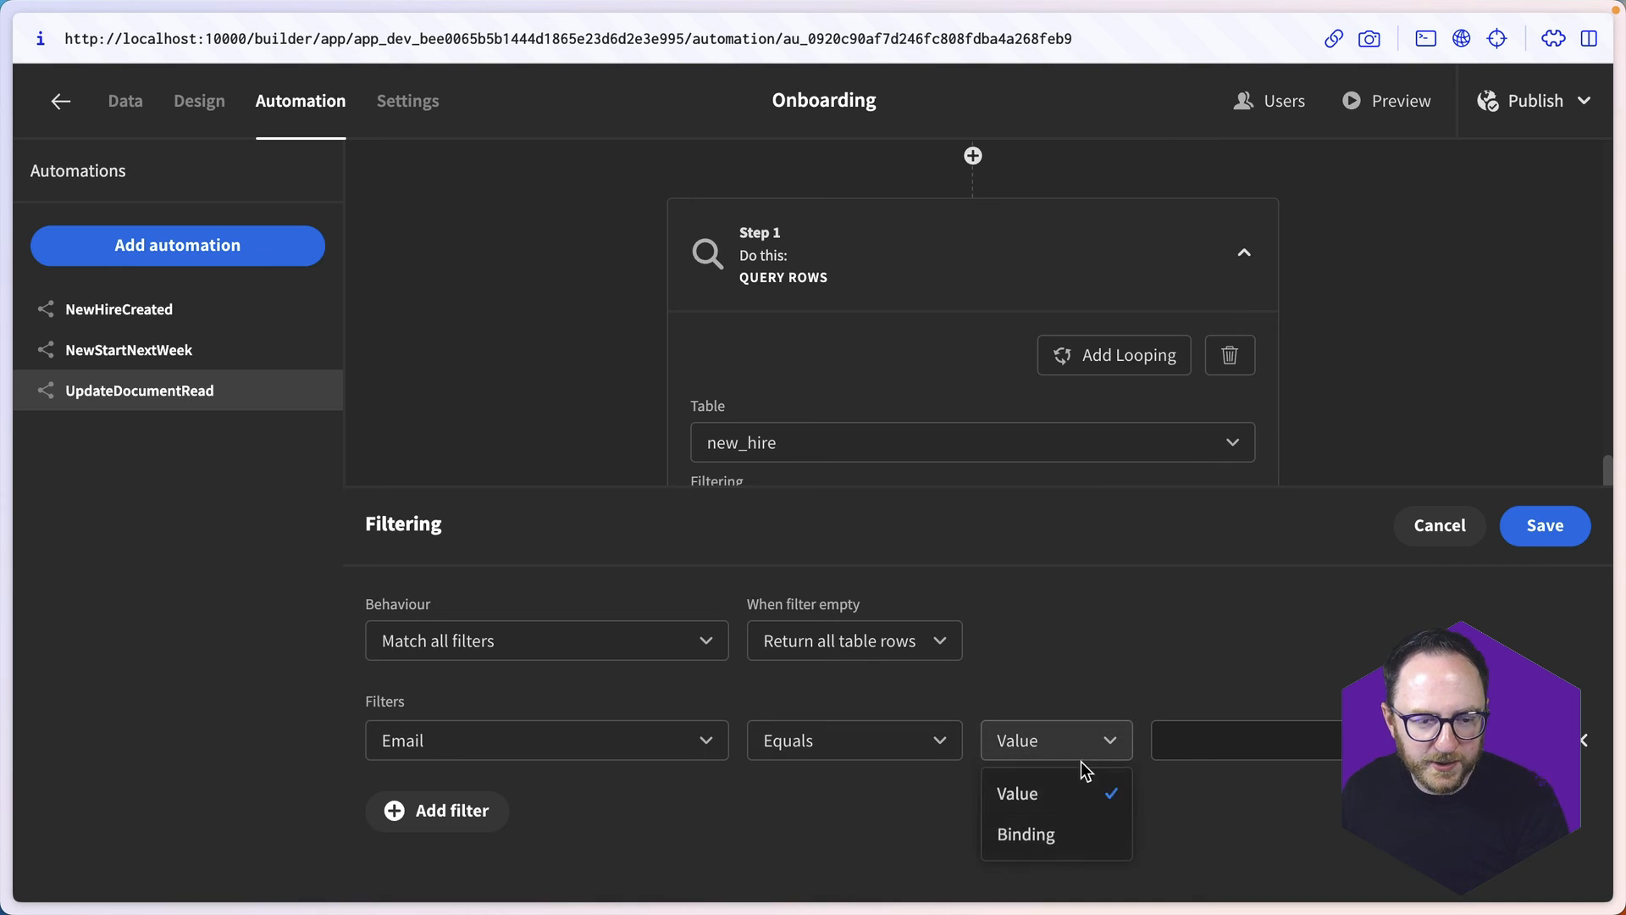
click(1027, 834)
- Bind the Email filter's value to {{ trigger.fields.email }} and save the binding
click(1494, 741)
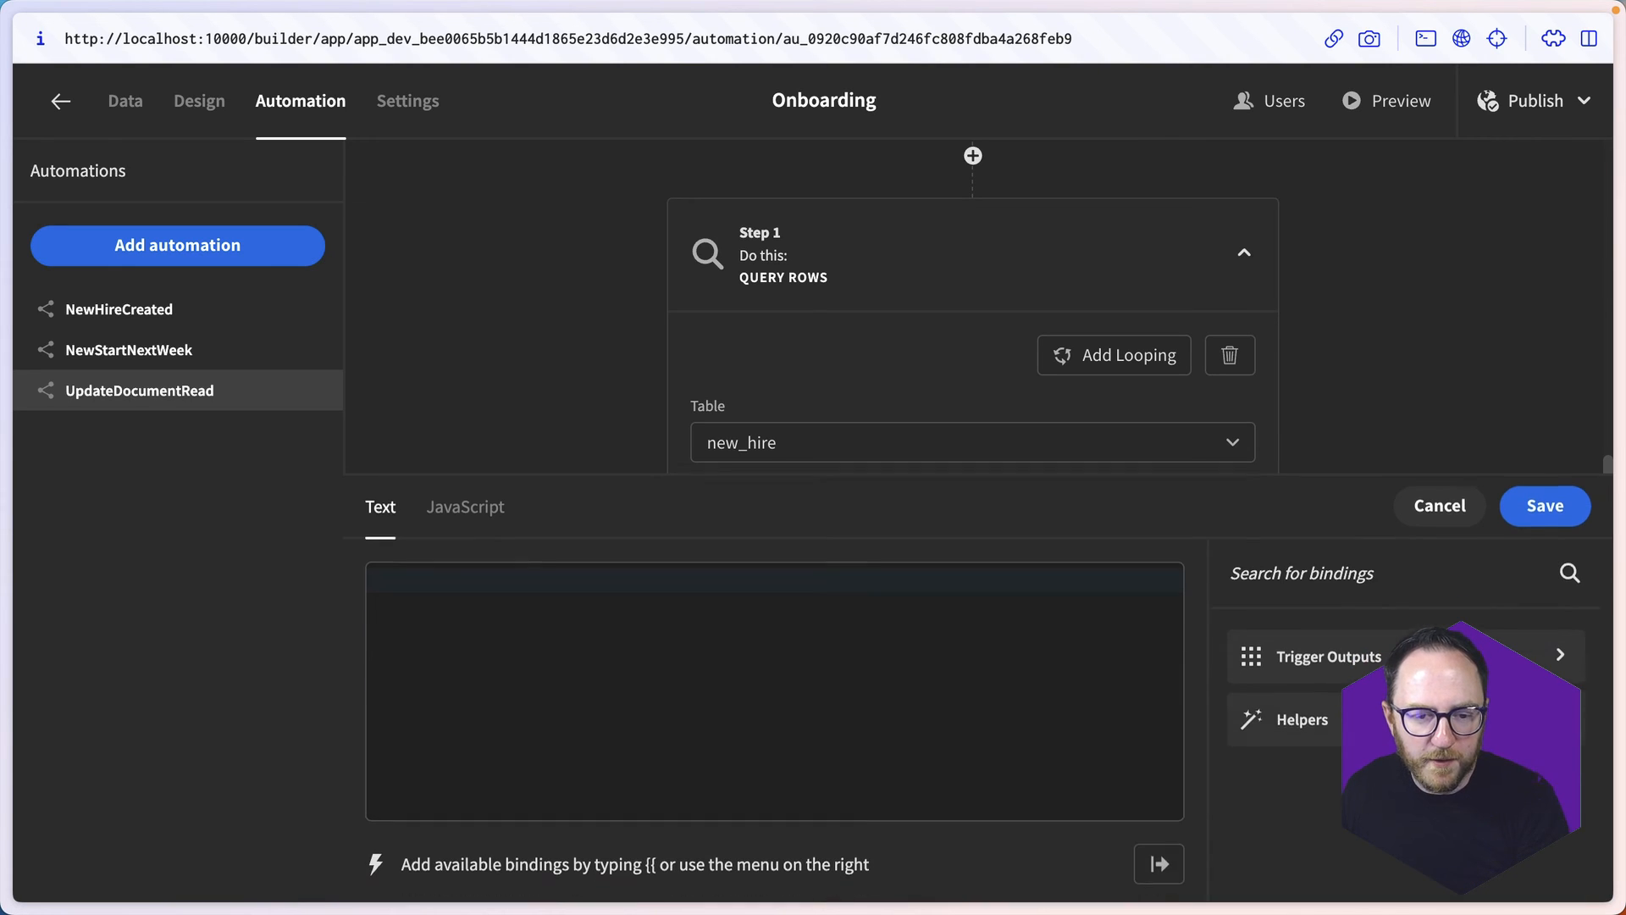
click(1346, 667)
click(1293, 710)
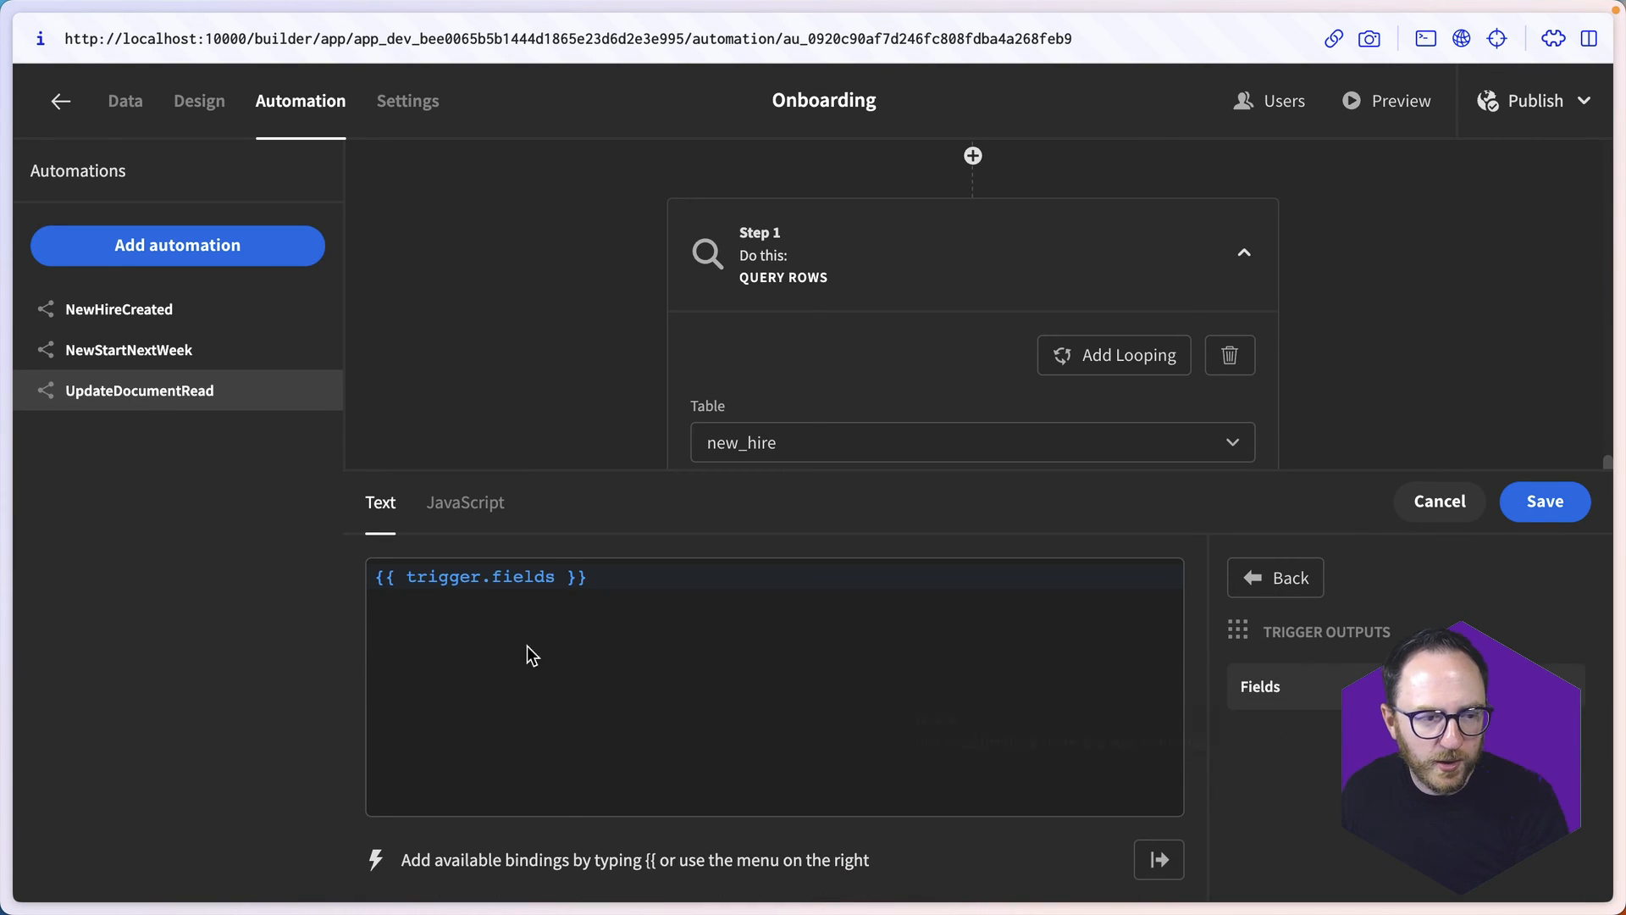
click(557, 576)
text(.email)
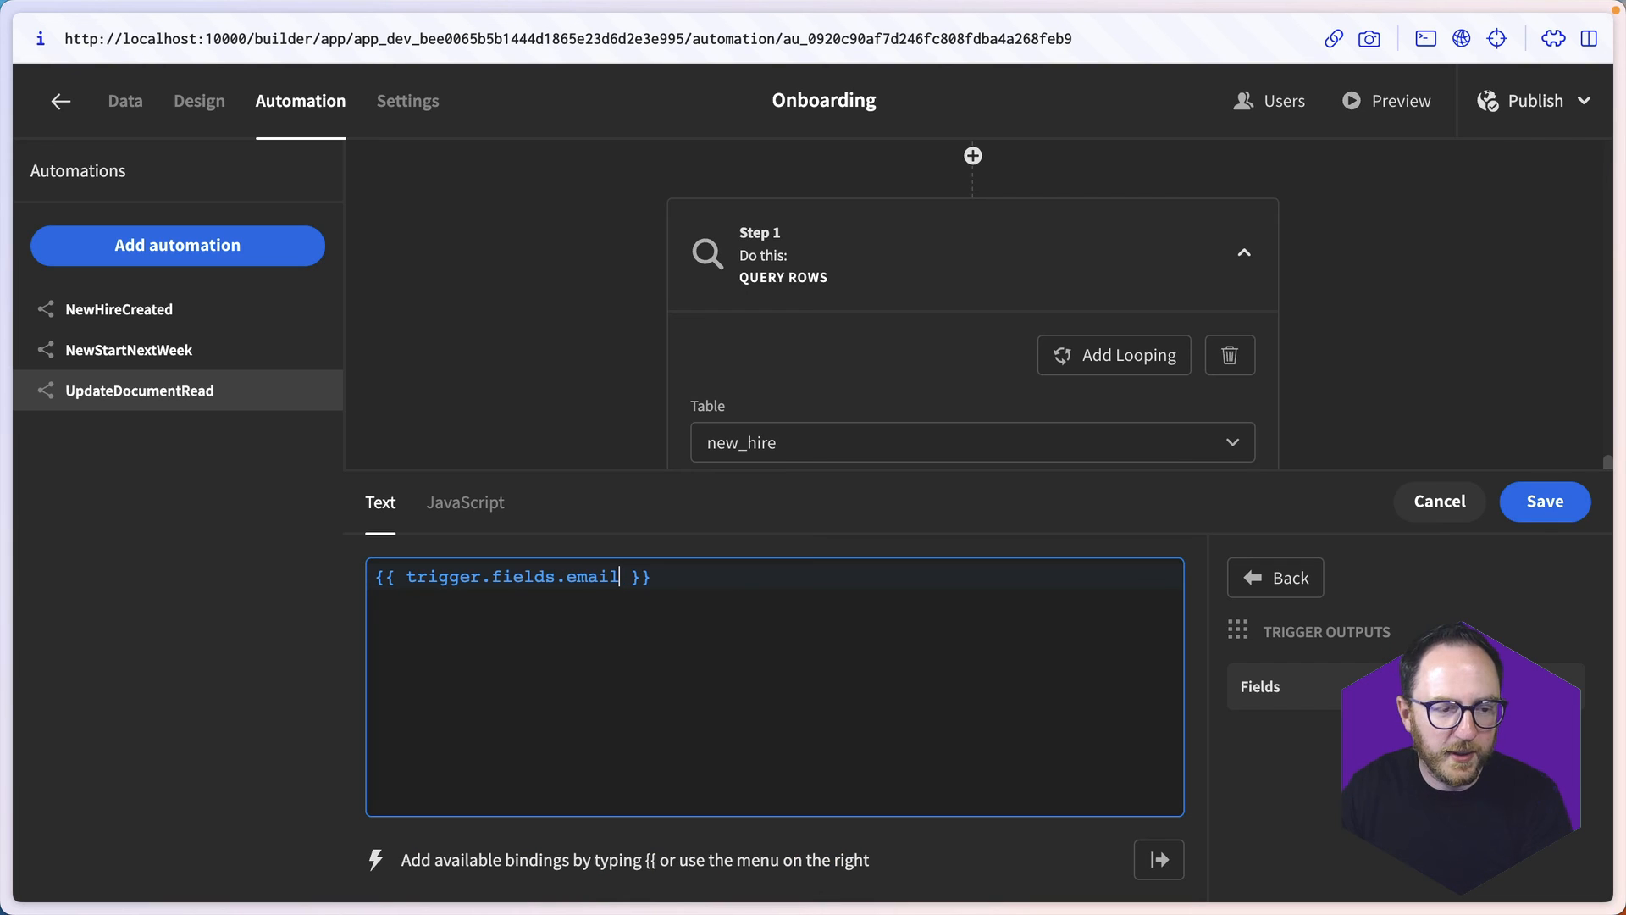
click(1544, 500)
- Test the automation with an empty email and examine the Query Rows step's output
click(862, 820)
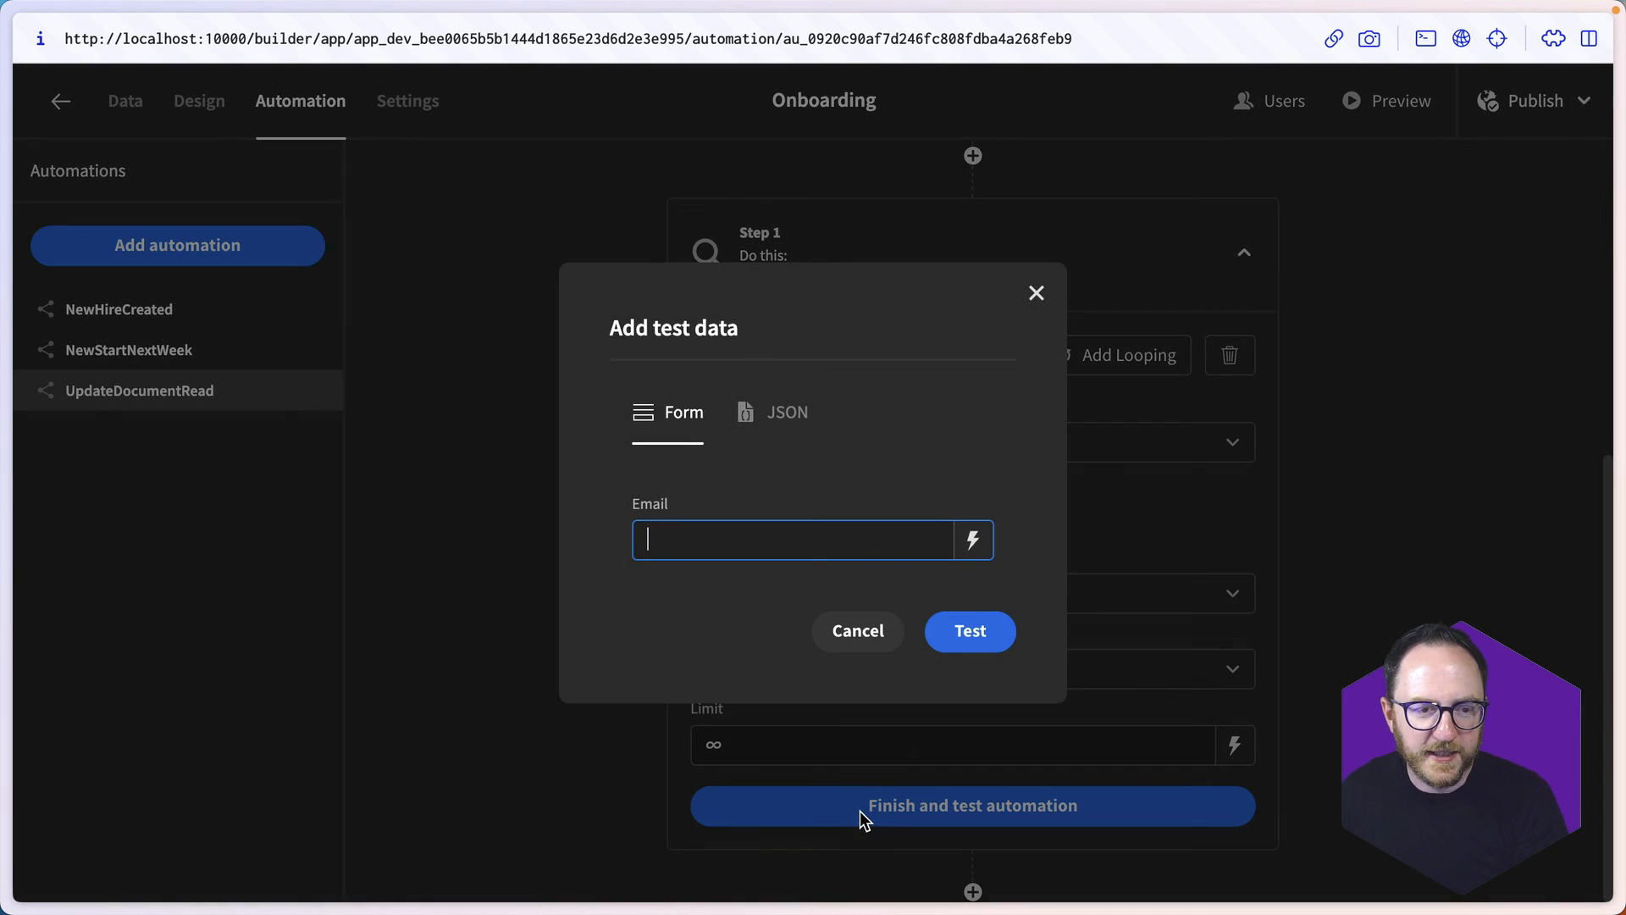
click(972, 639)
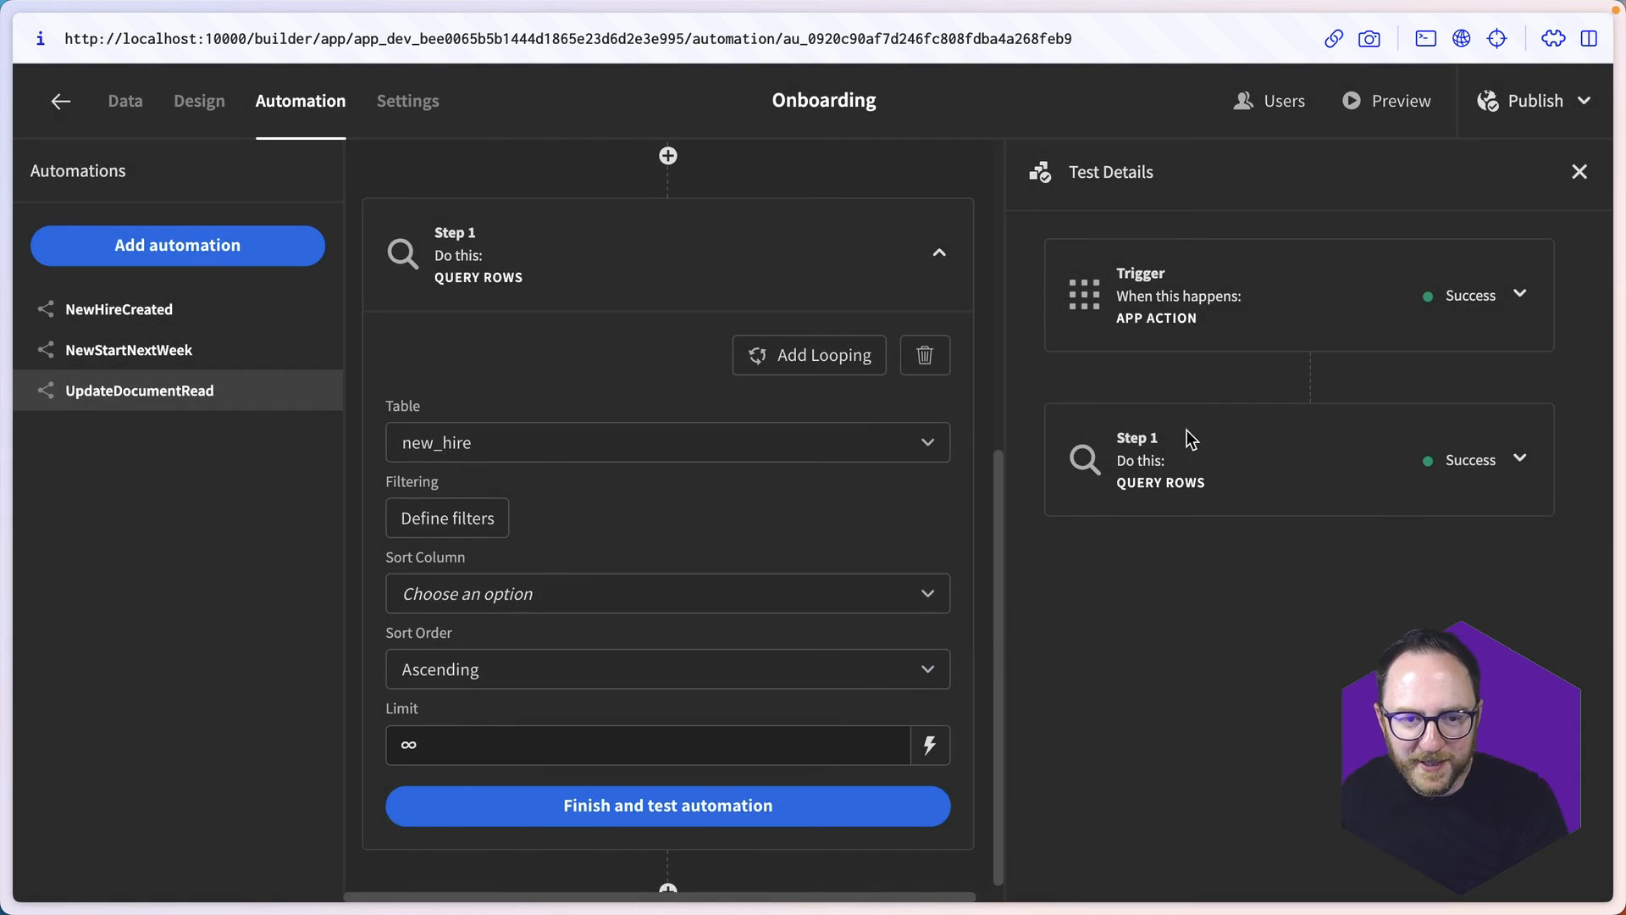
click(1474, 460)
scroll(1311, 675, up, 5)
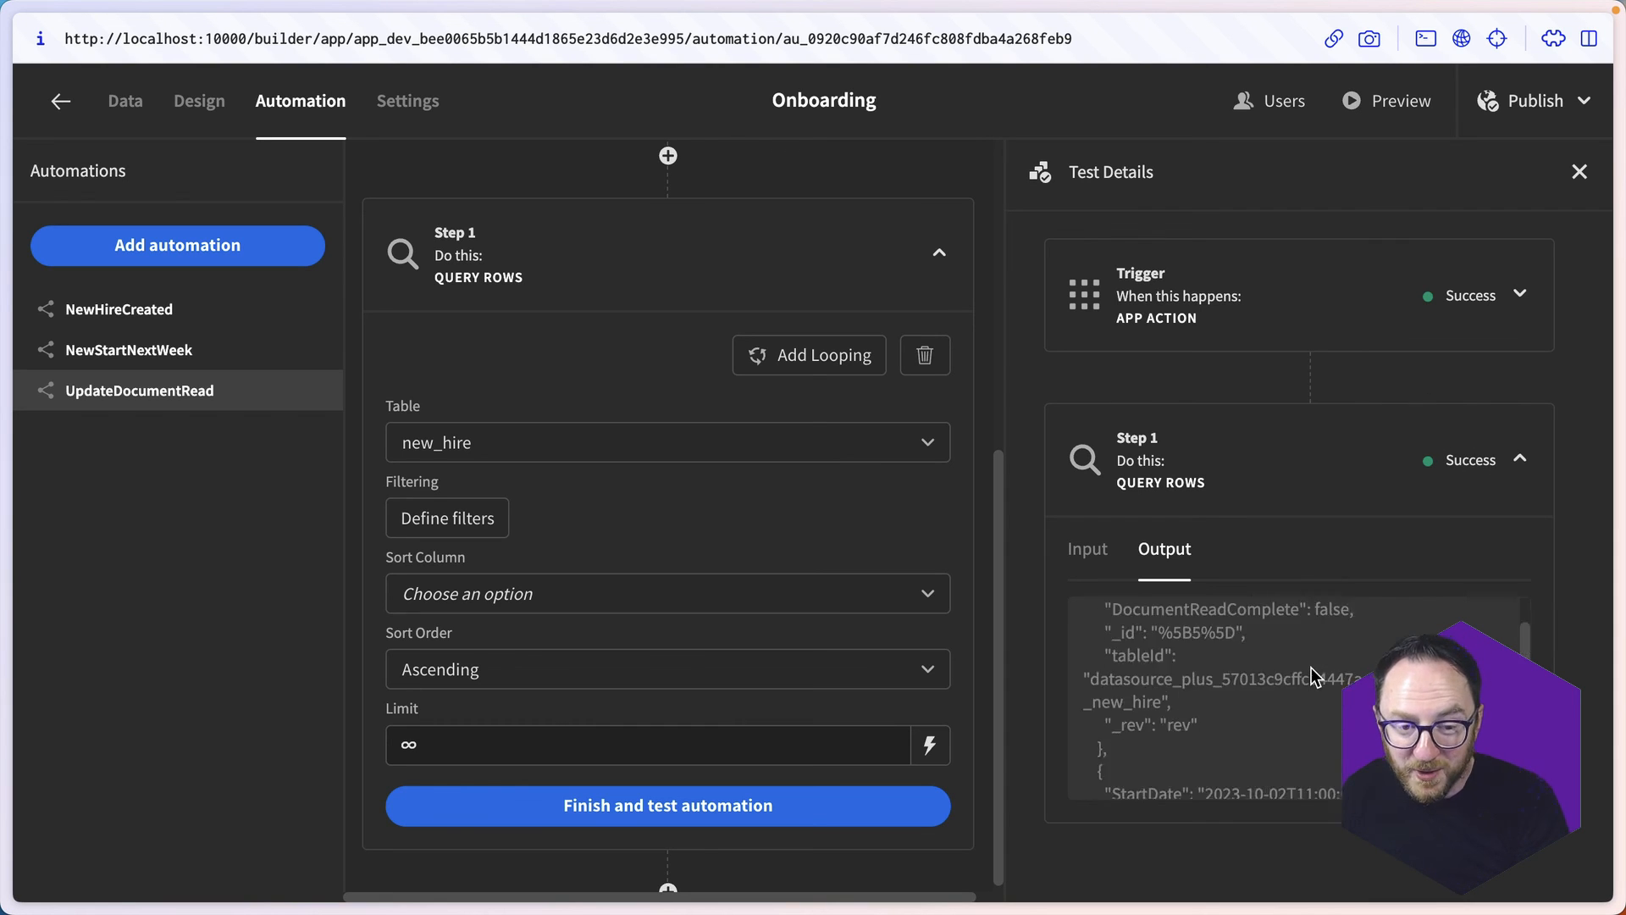
- Test the automation again with the admin's email address as test data and examine which rows the Query Rows step outputs
click(778, 805)
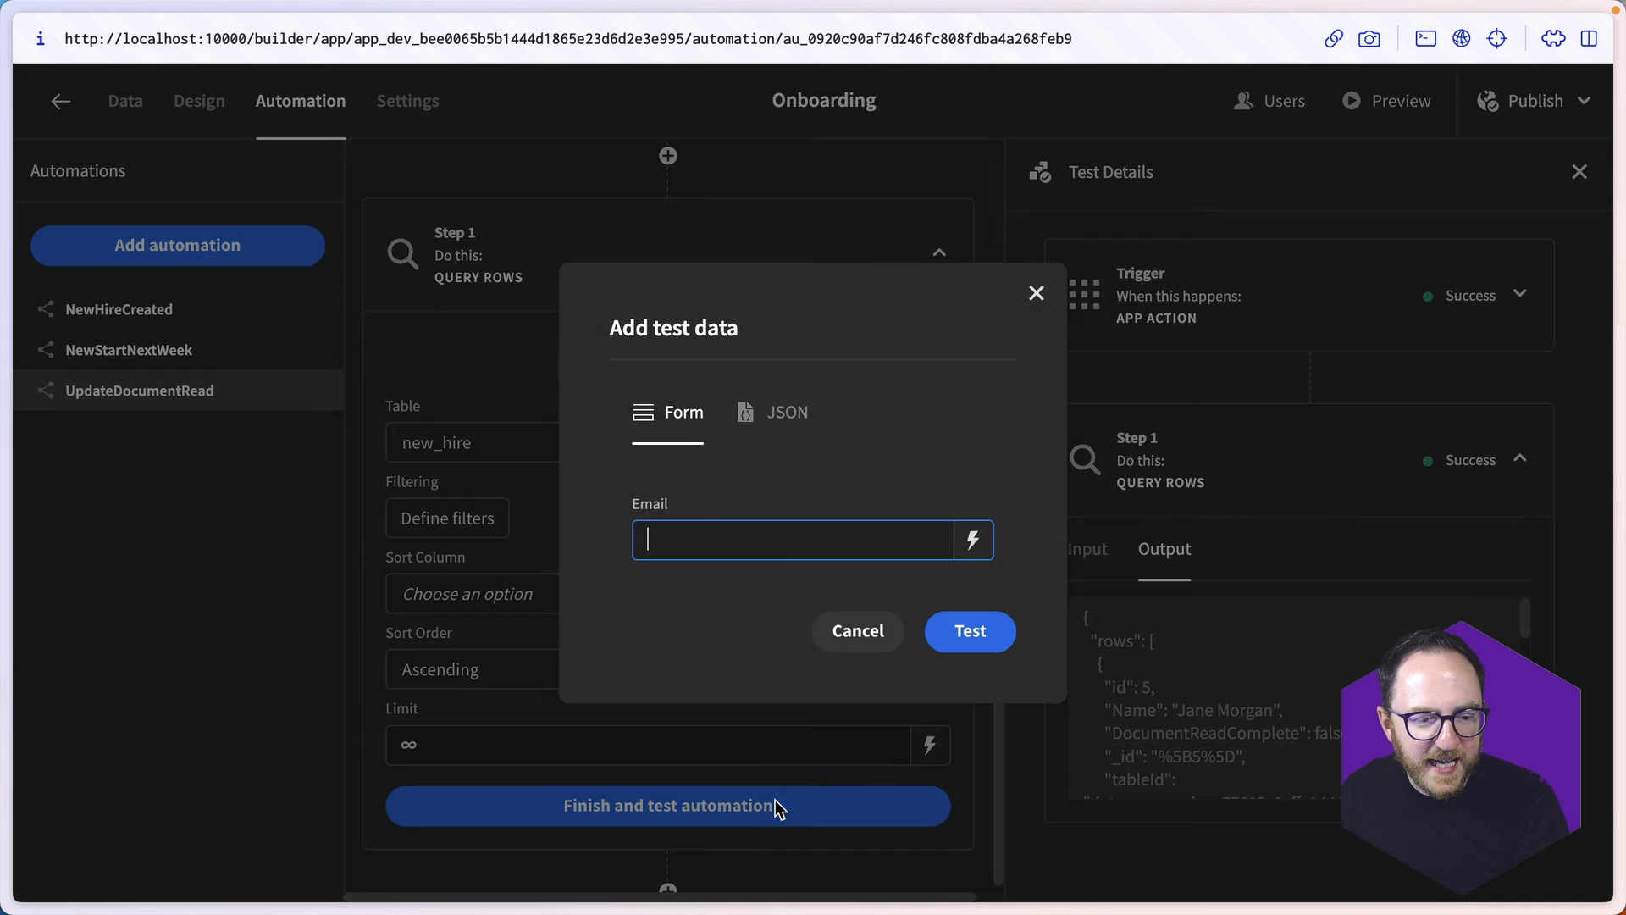
click(708, 529)
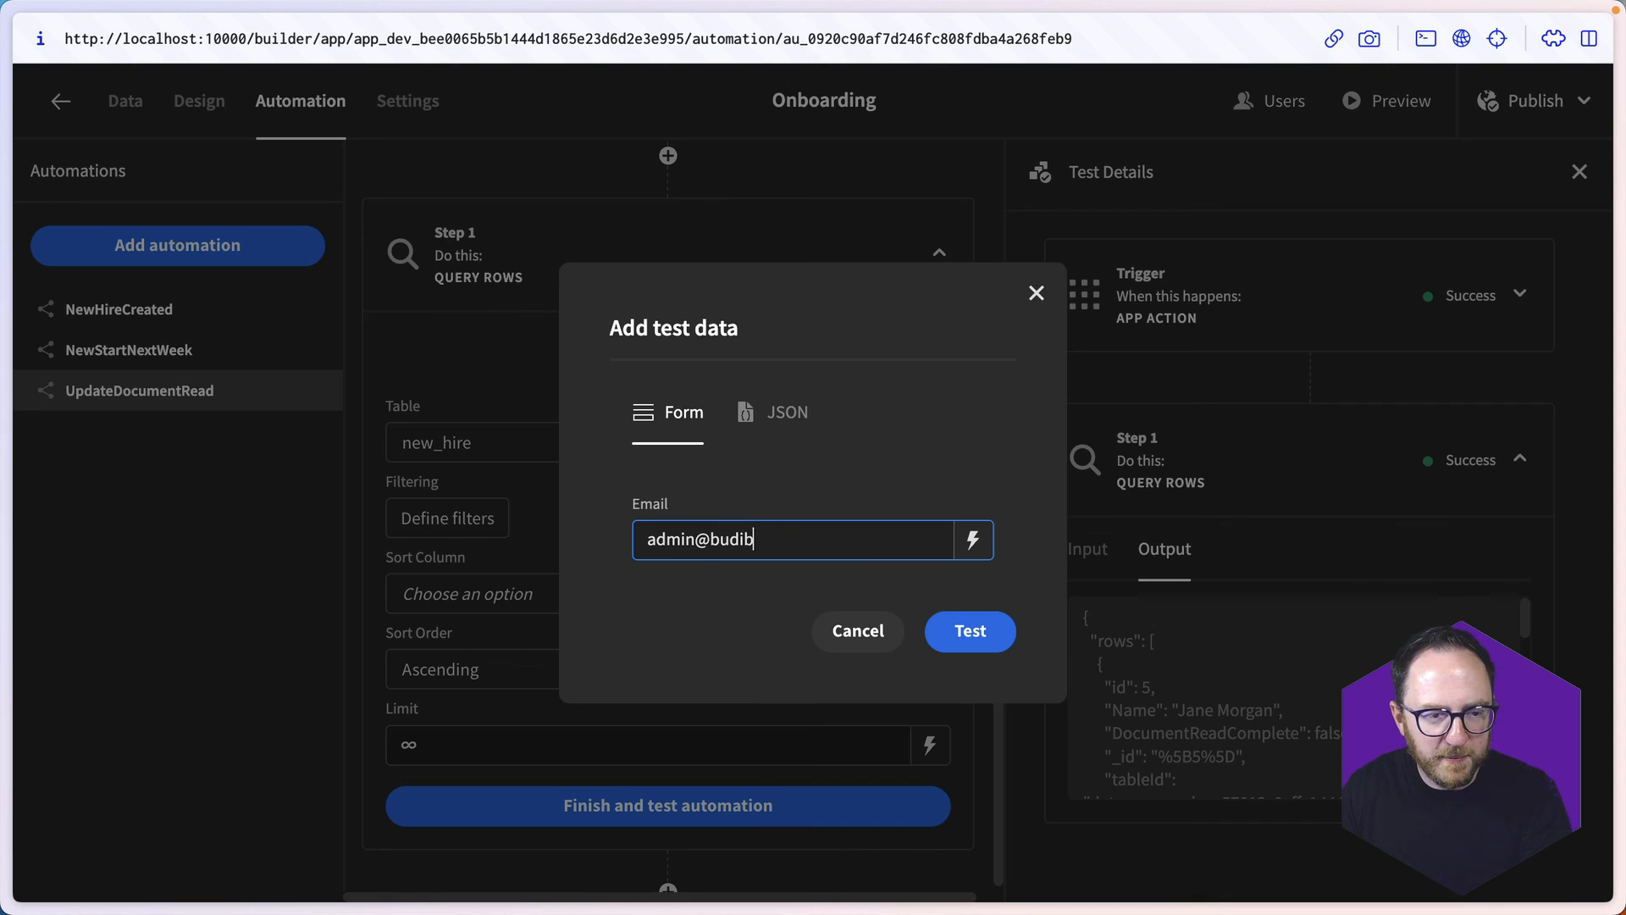
click(971, 631)
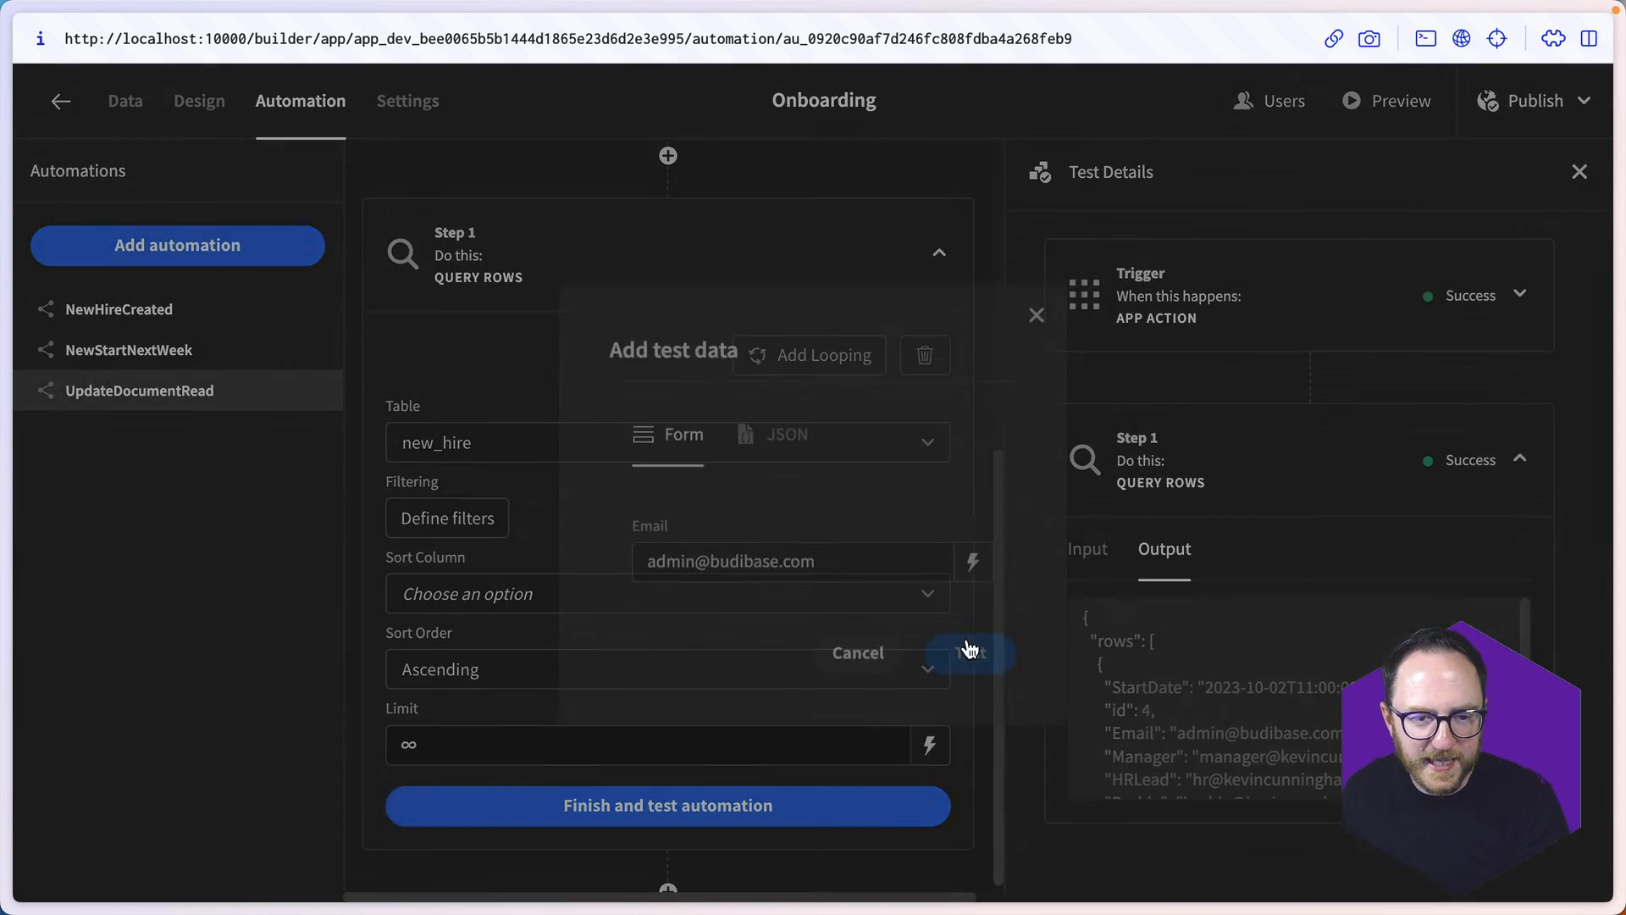
scroll(1245, 689, down, 2)
scroll(1244, 699, down, 5)
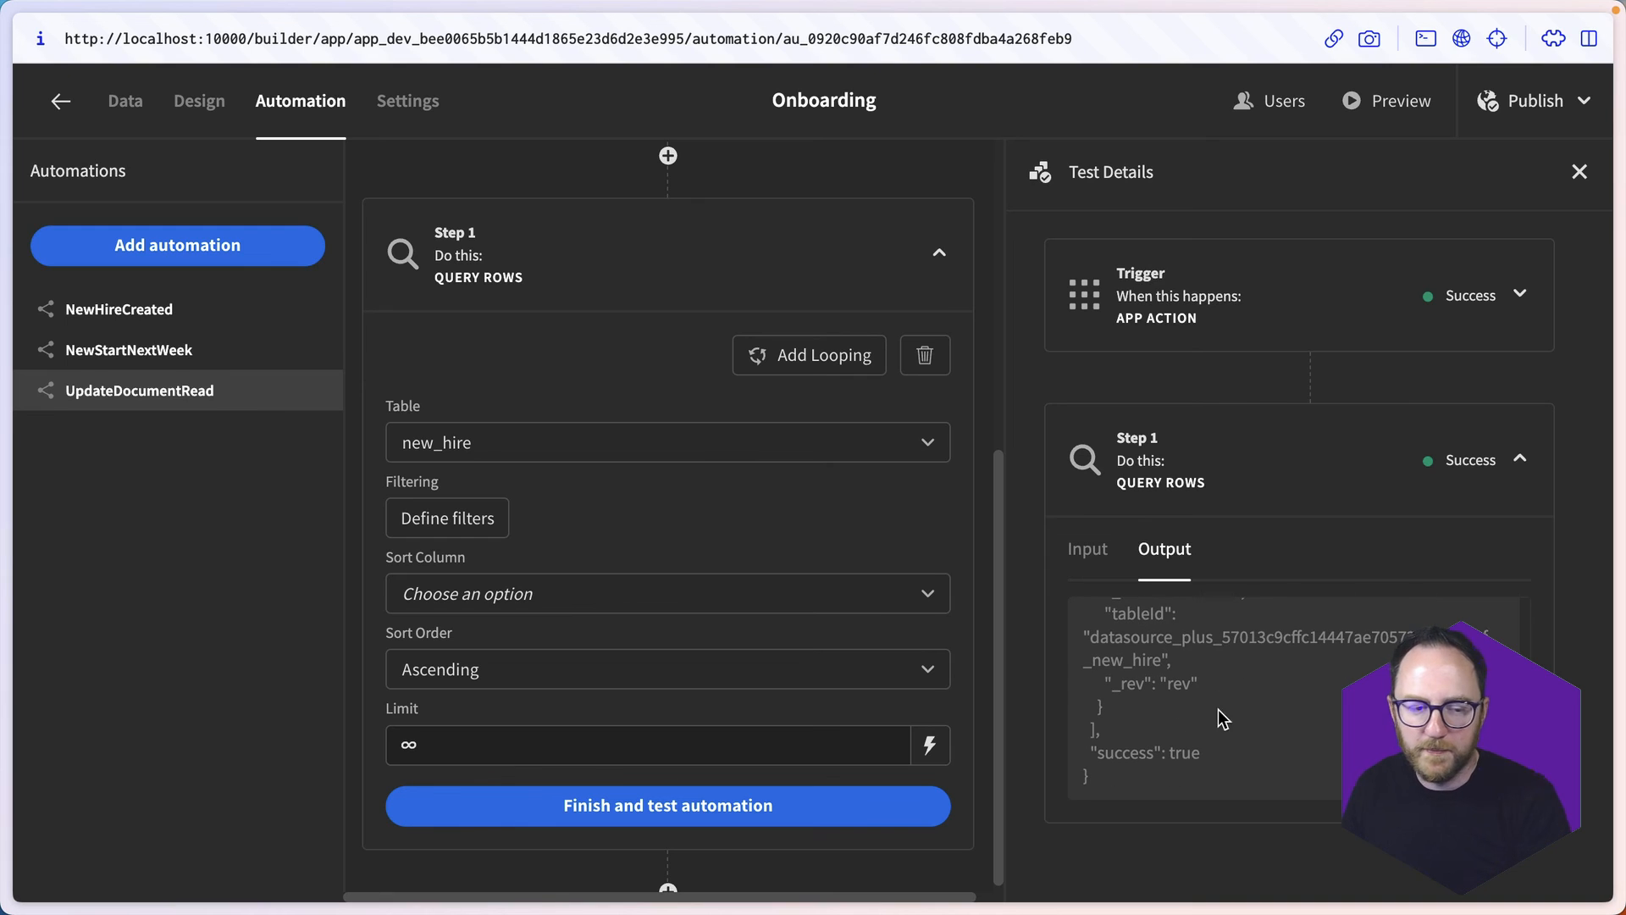
- Add an Update Row step after the Query Rows step
click(667, 889)
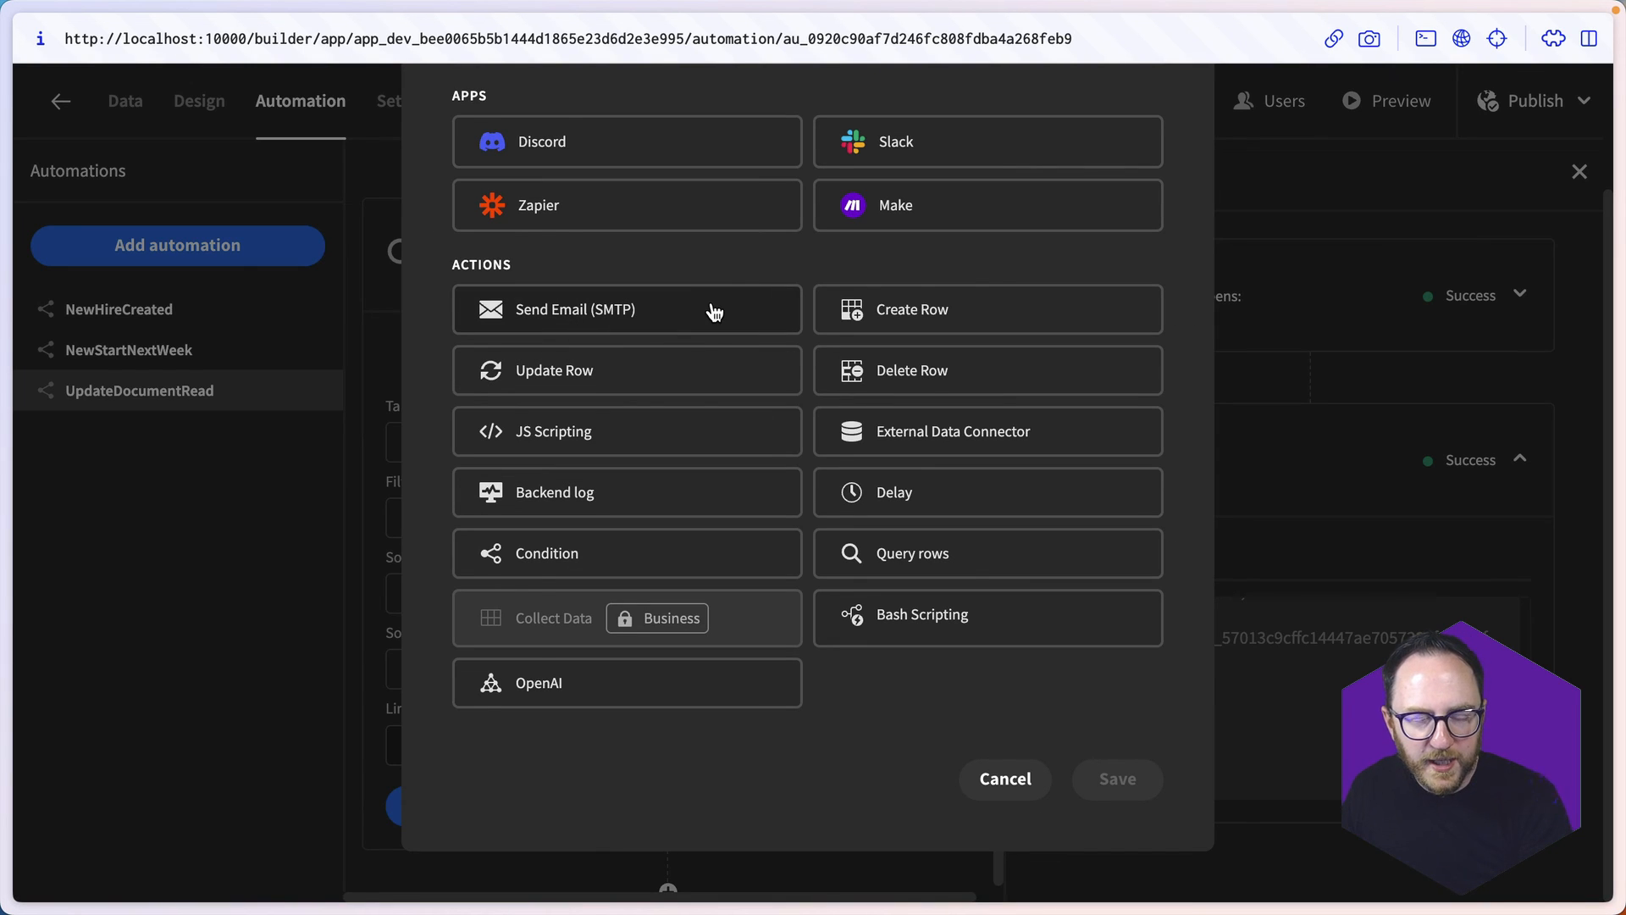
click(581, 370)
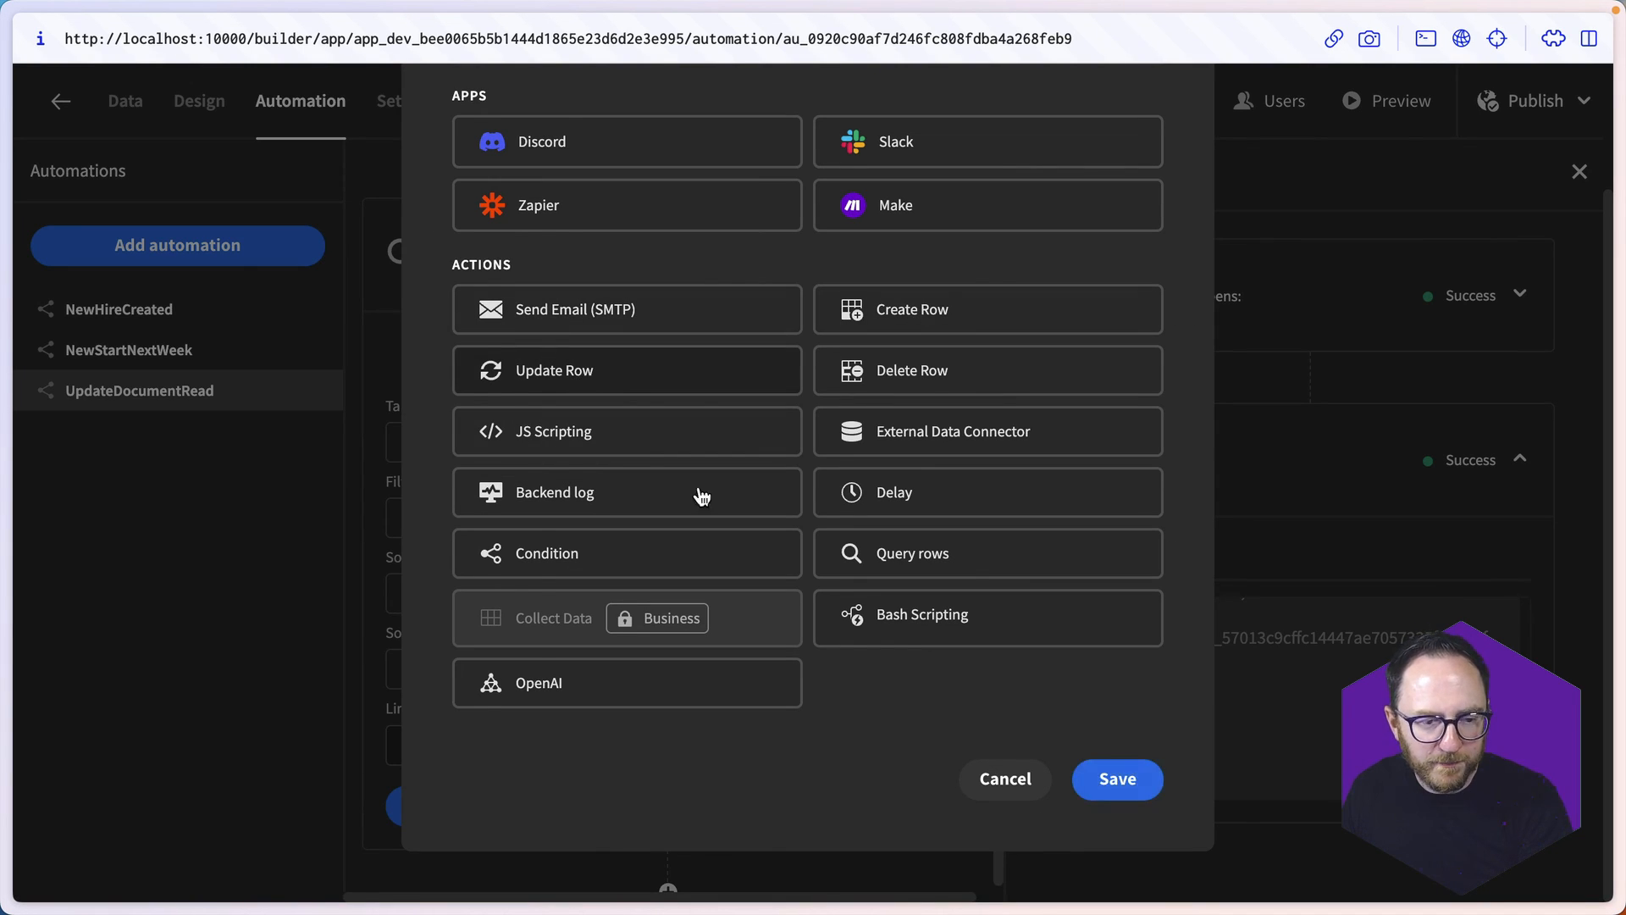
click(1120, 780)
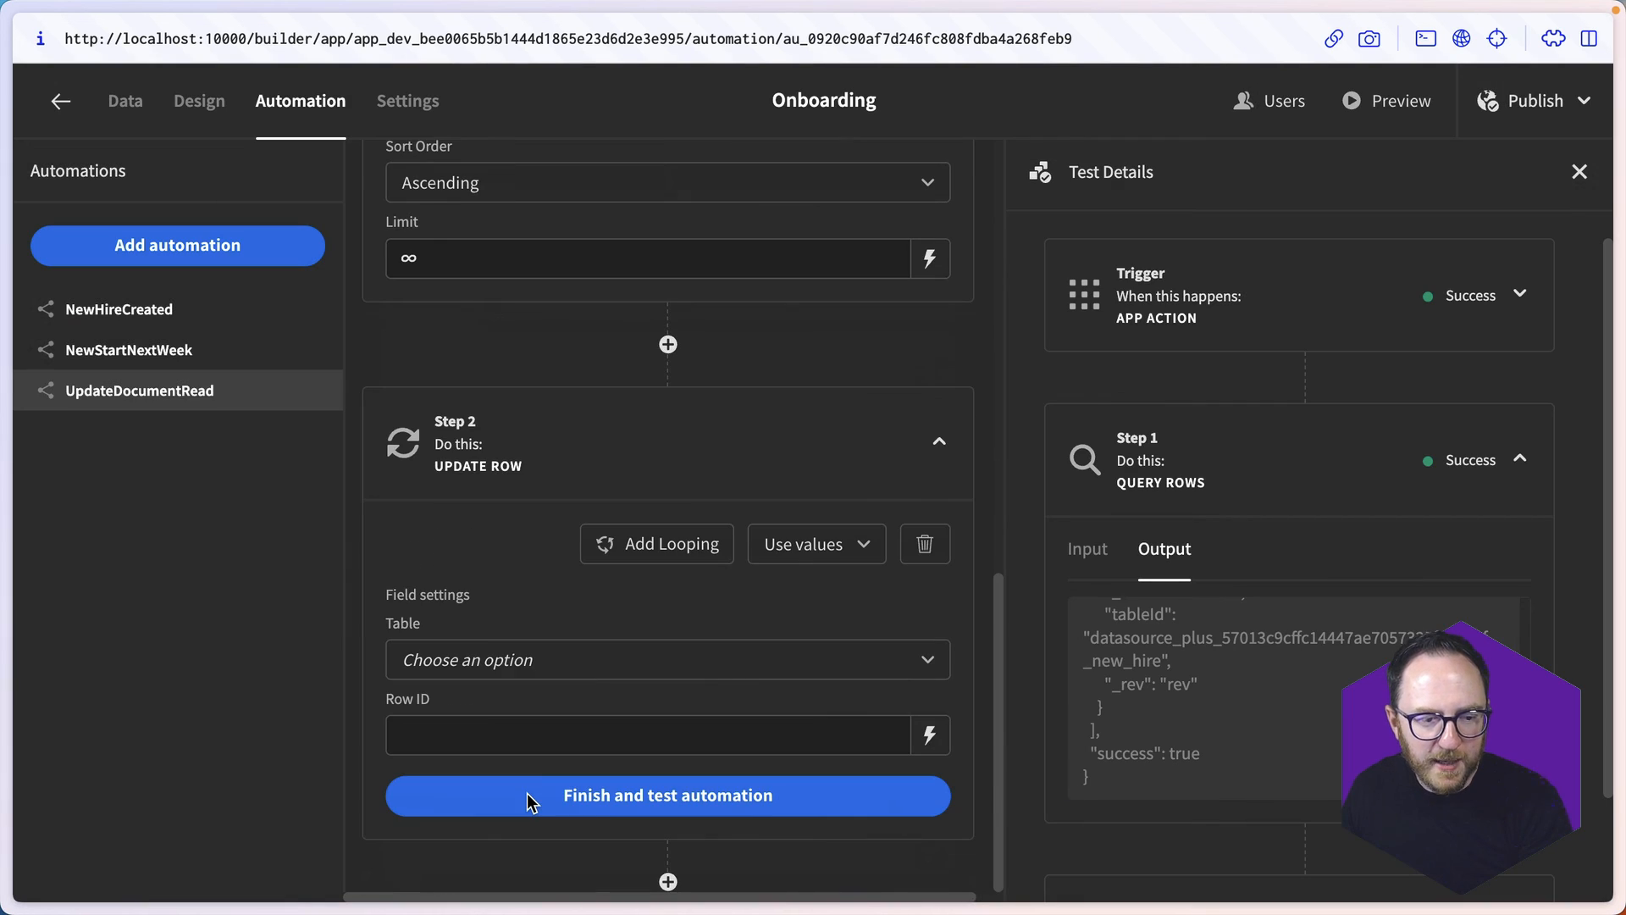
- Add looping to the Update Row step with input type Array, bound to the query's rows, {{ steps.1.rows }}
click(674, 542)
click(474, 580)
click(440, 675)
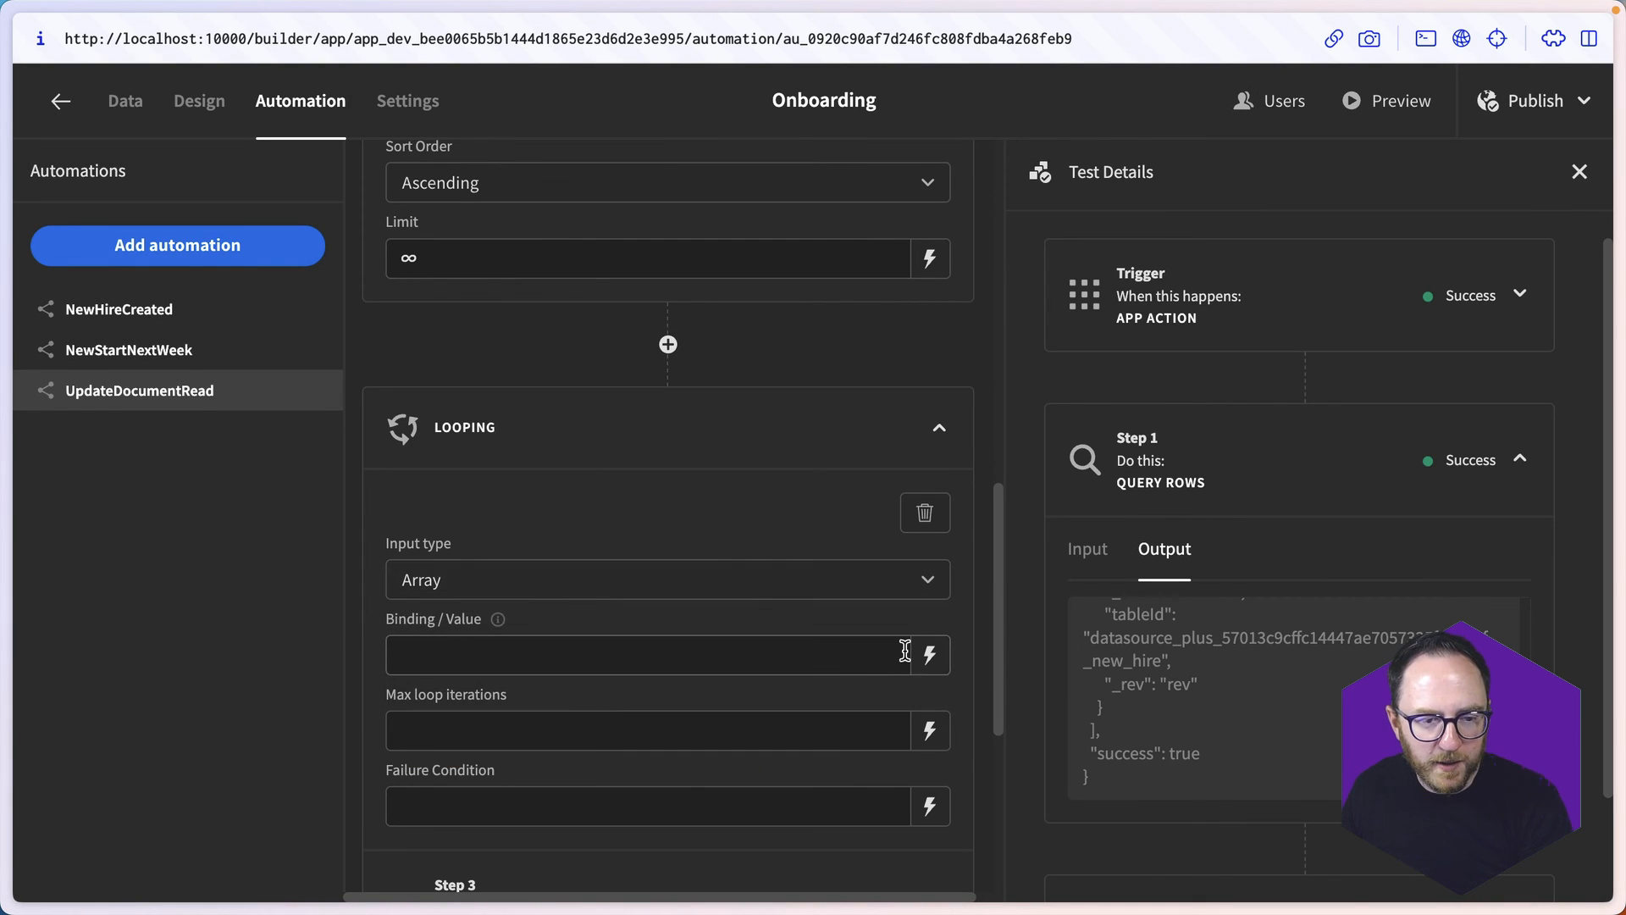
click(920, 660)
click(1321, 715)
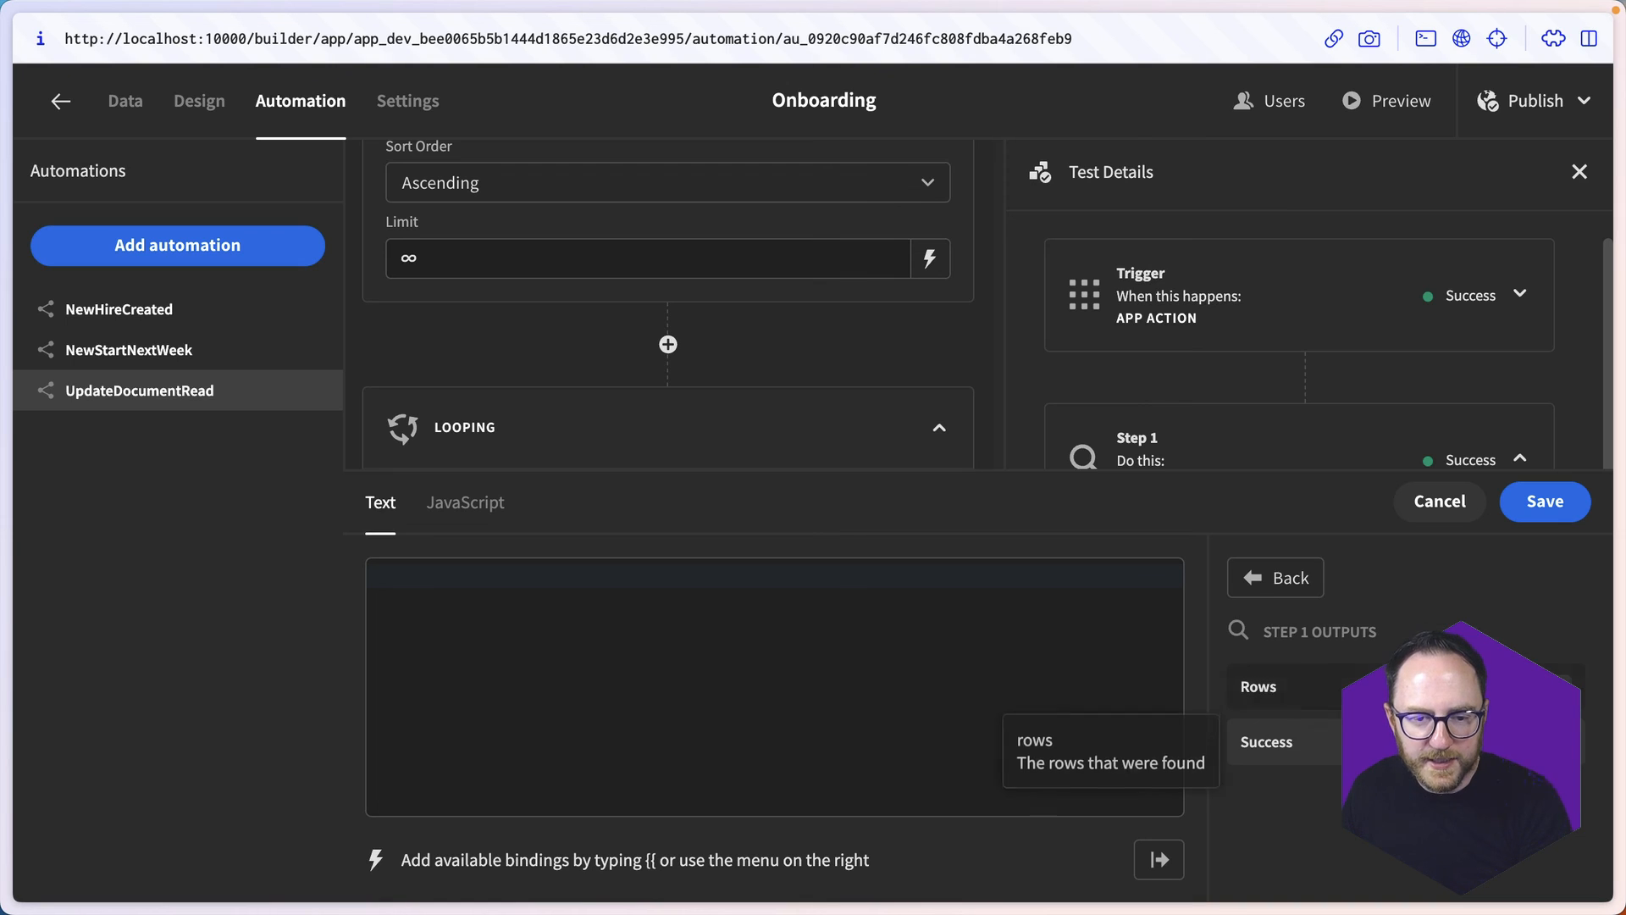
click(1319, 705)
click(1545, 501)
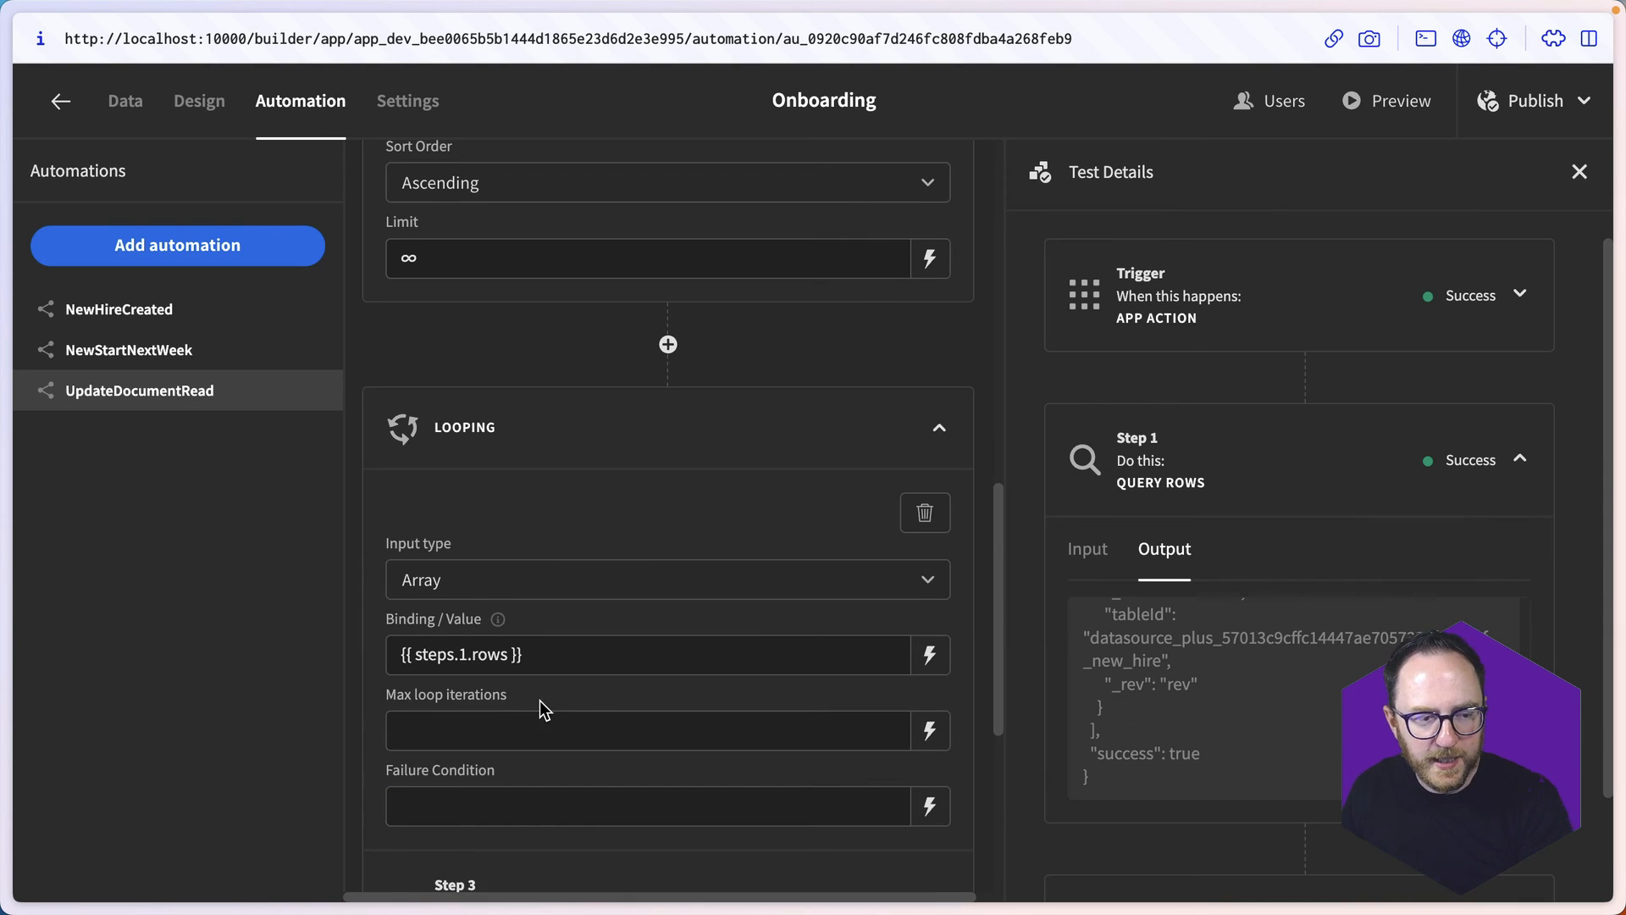
- Set the Update Row step's table to new_hire and turn on DocumentReadComplete
scroll(540, 699, down, 3)
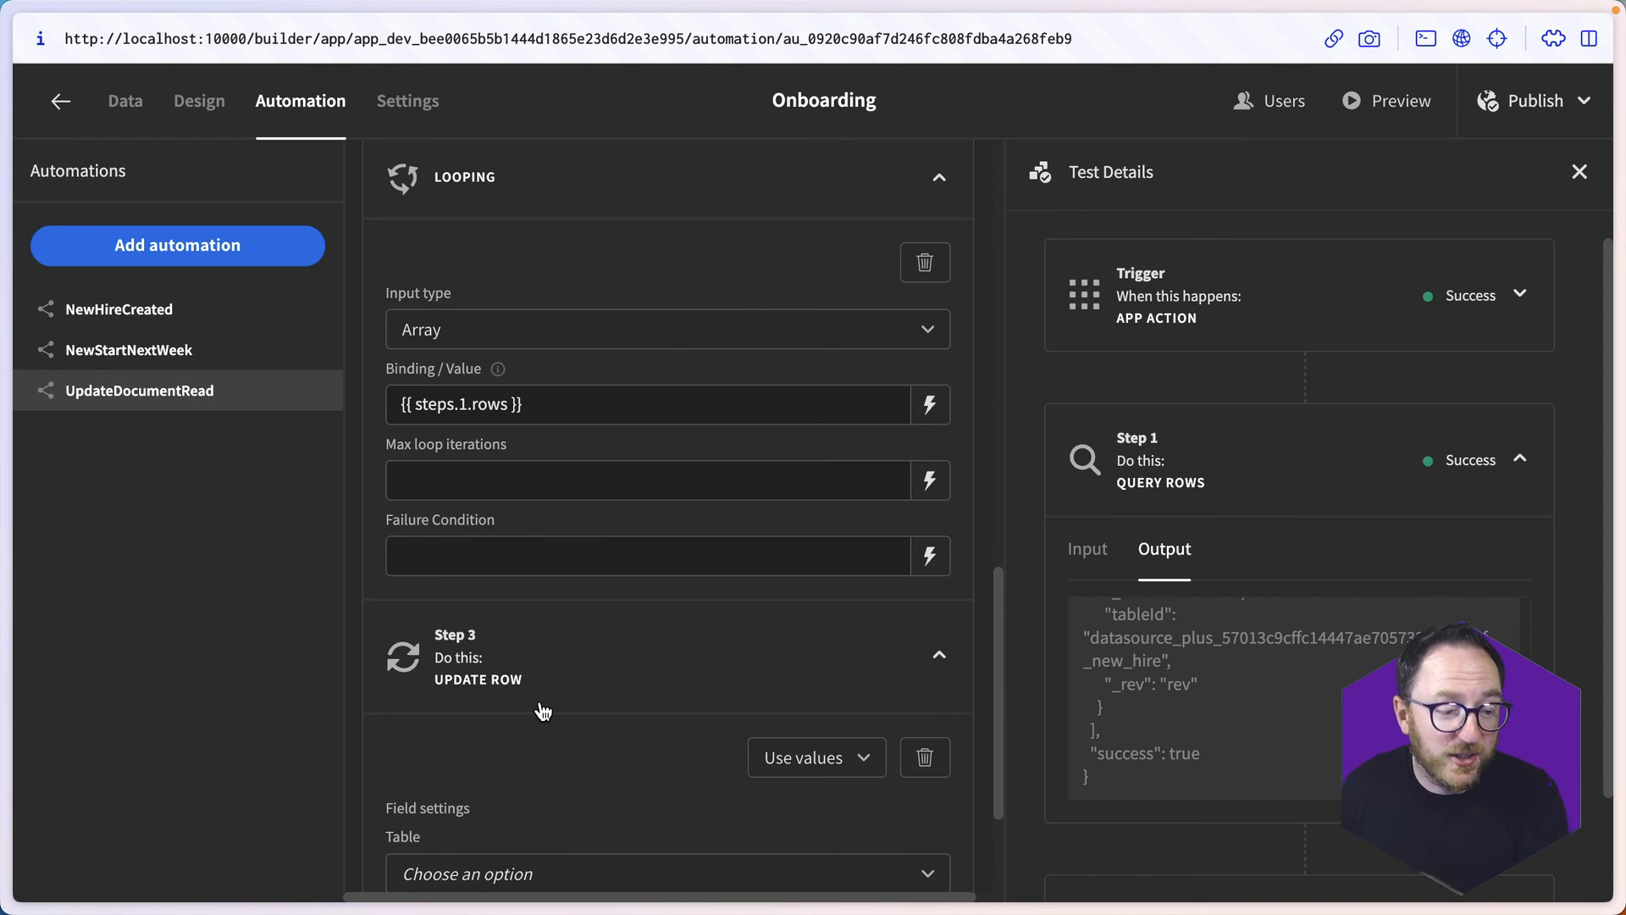
scroll(543, 710, down, 3)
click(745, 654)
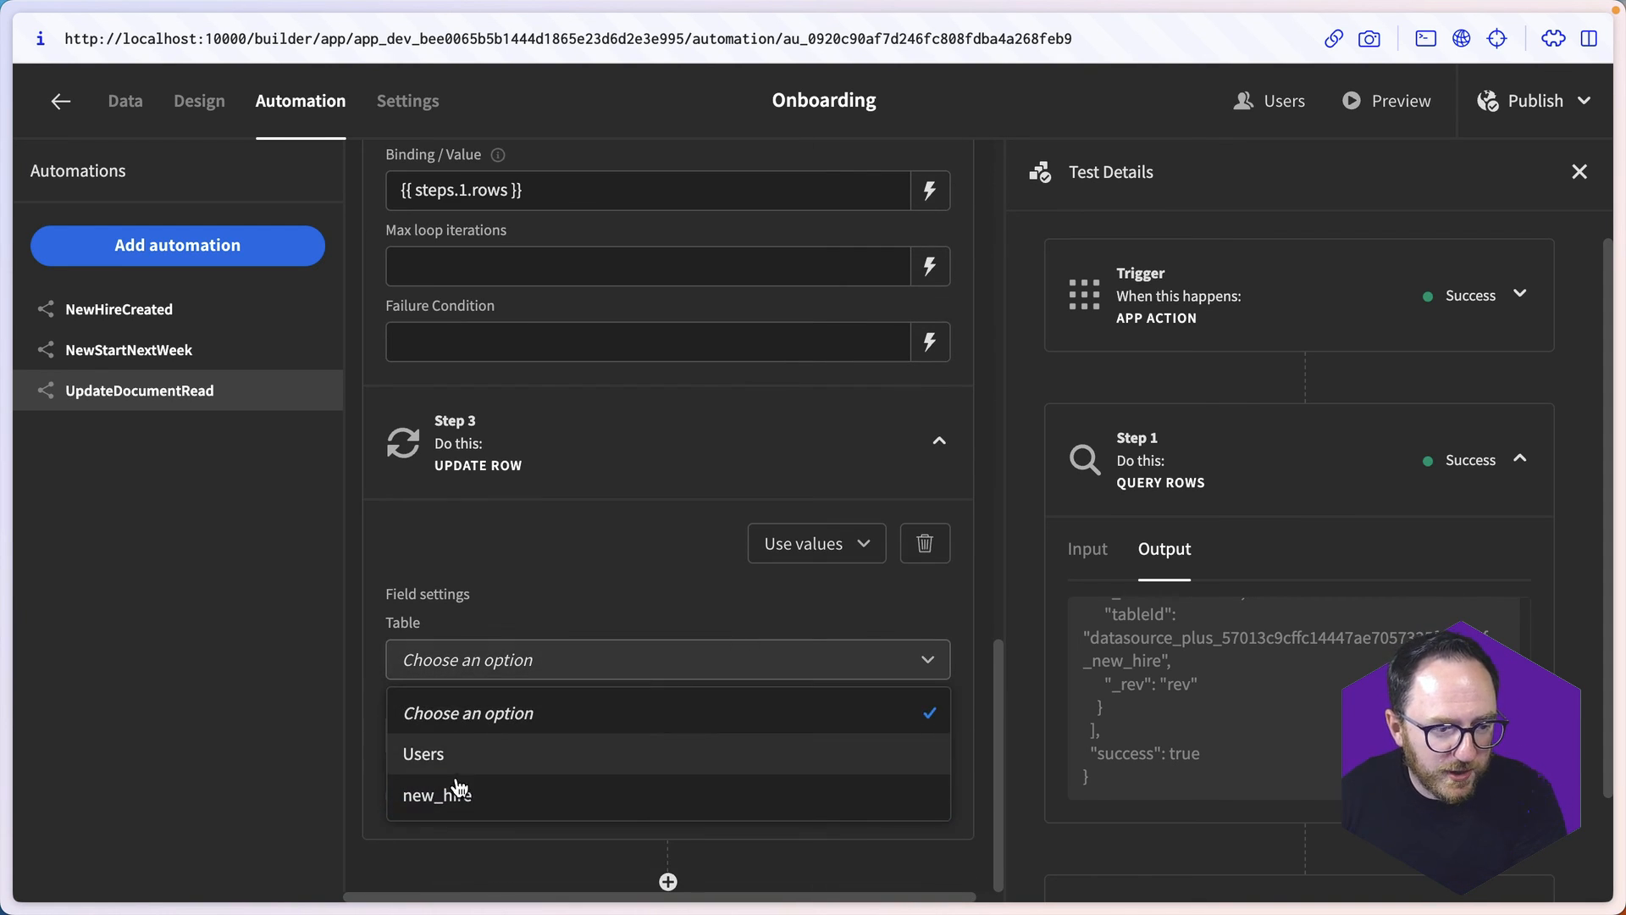
click(475, 789)
scroll(540, 745, down, 10)
click(401, 659)
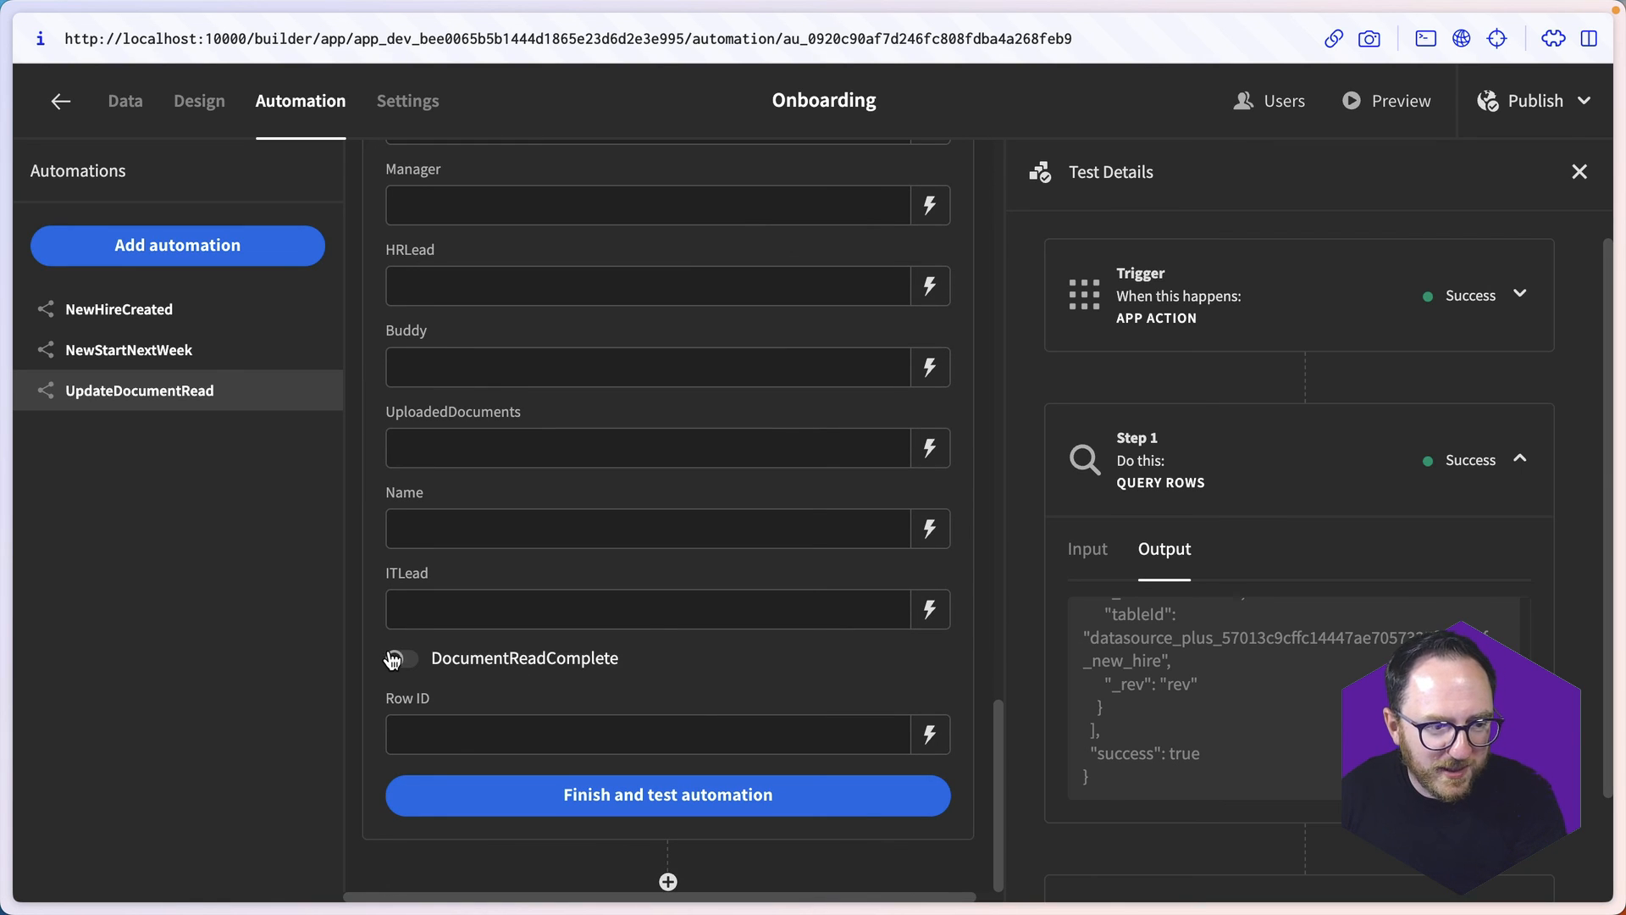
scroll(628, 693, up, 3)
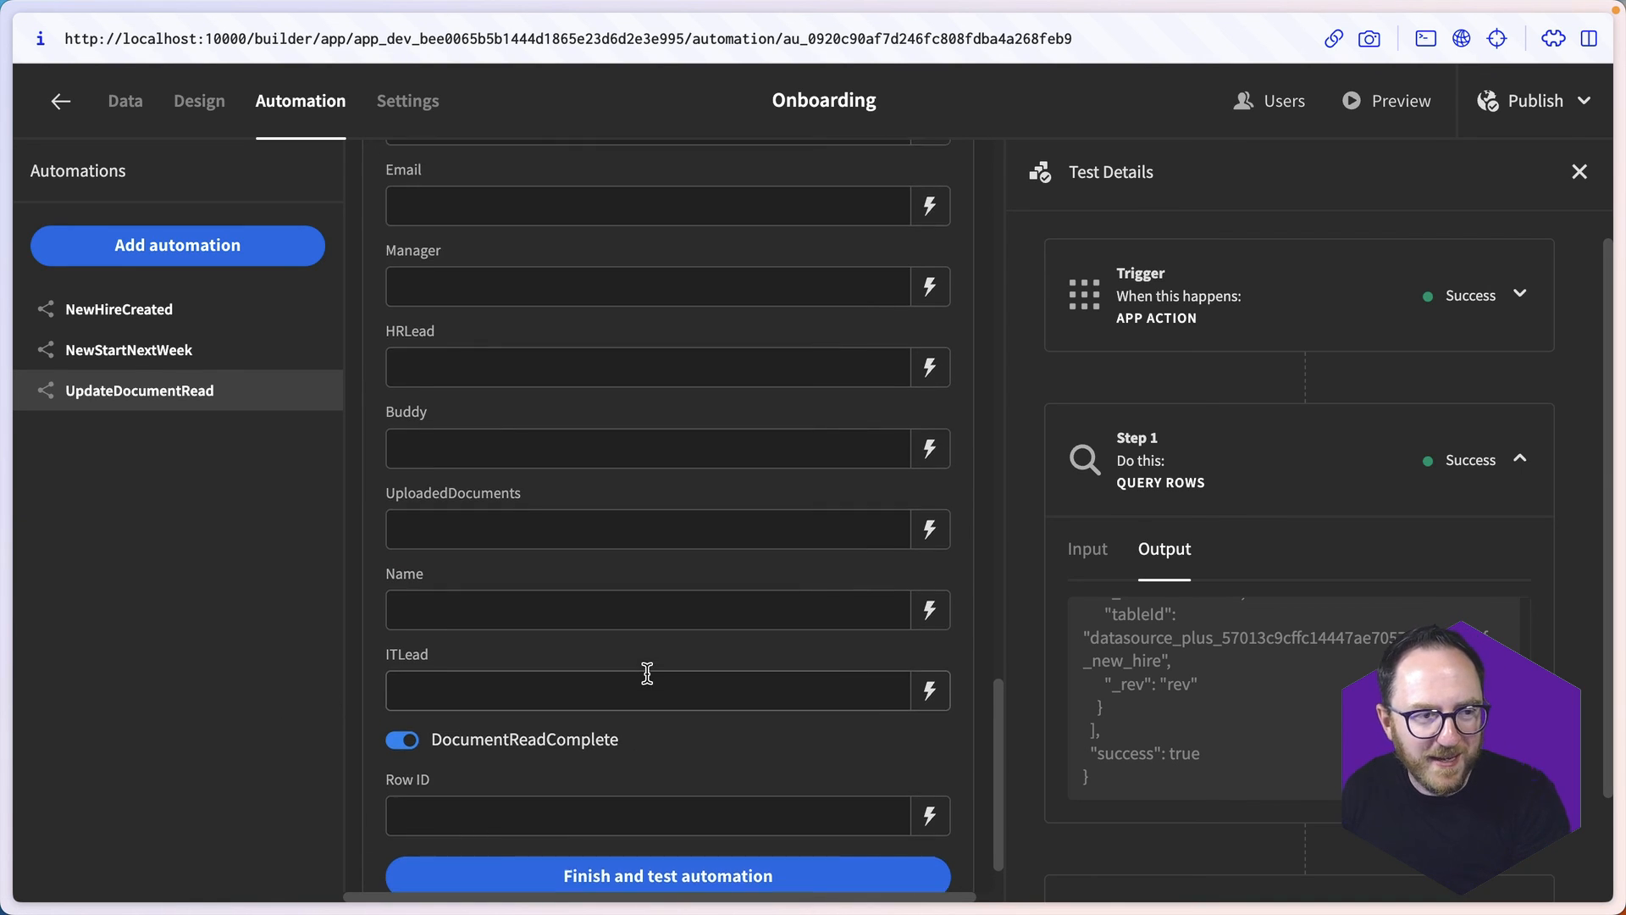
scroll(703, 702, up, 3)
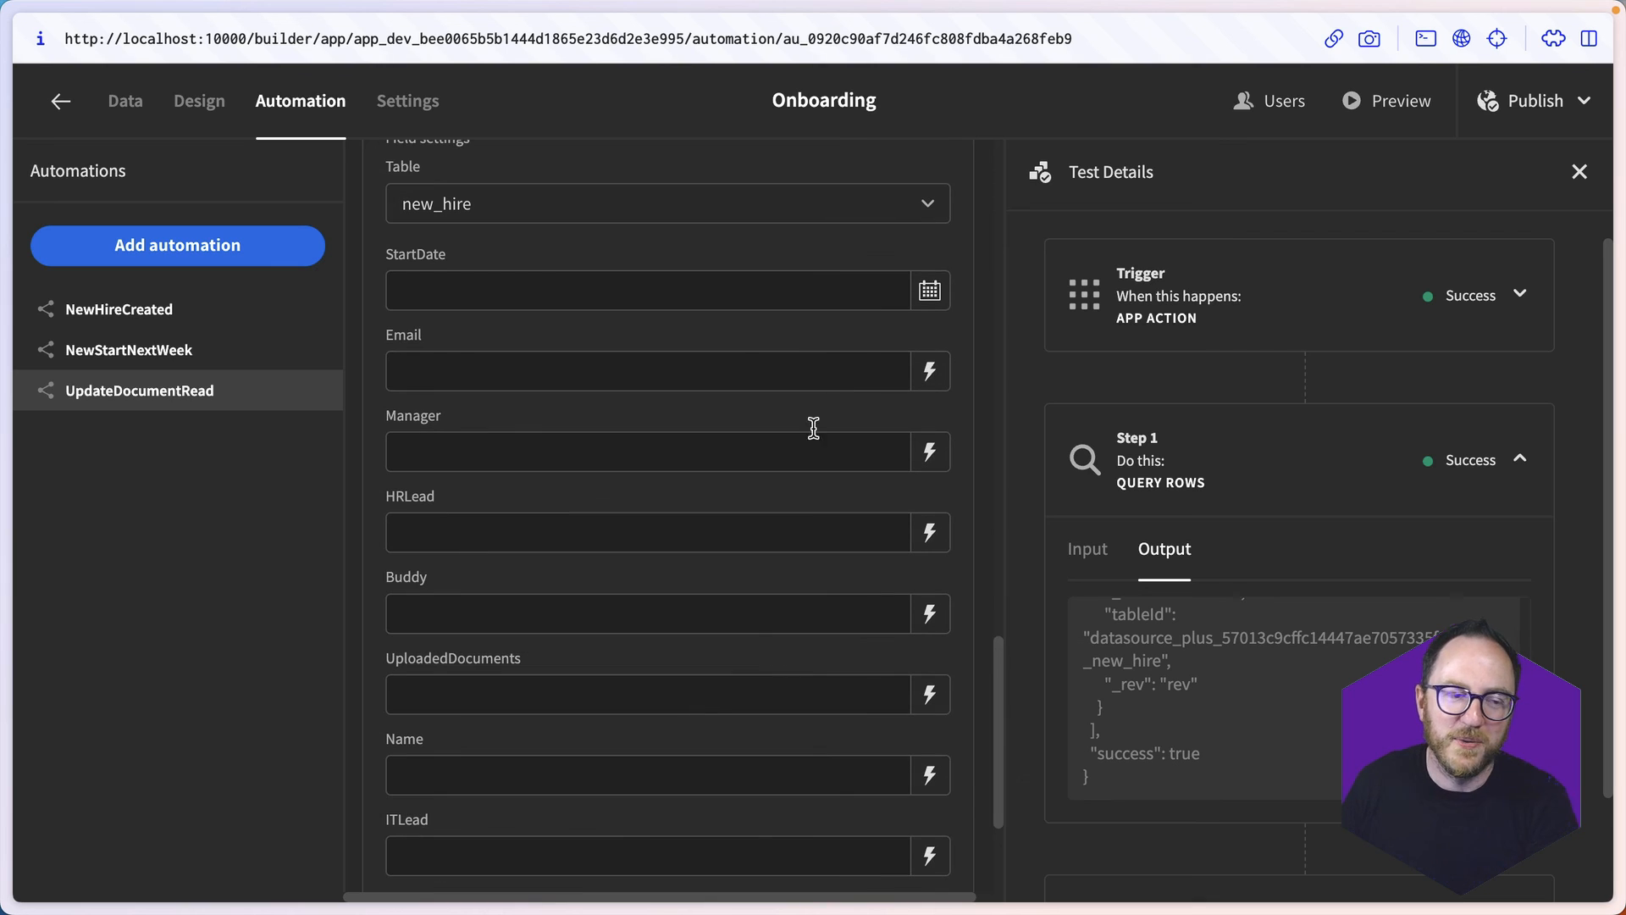
- Bind the Update Row step's Email field to the loop's current item with {{ loop.currentItem.Email }}
click(945, 380)
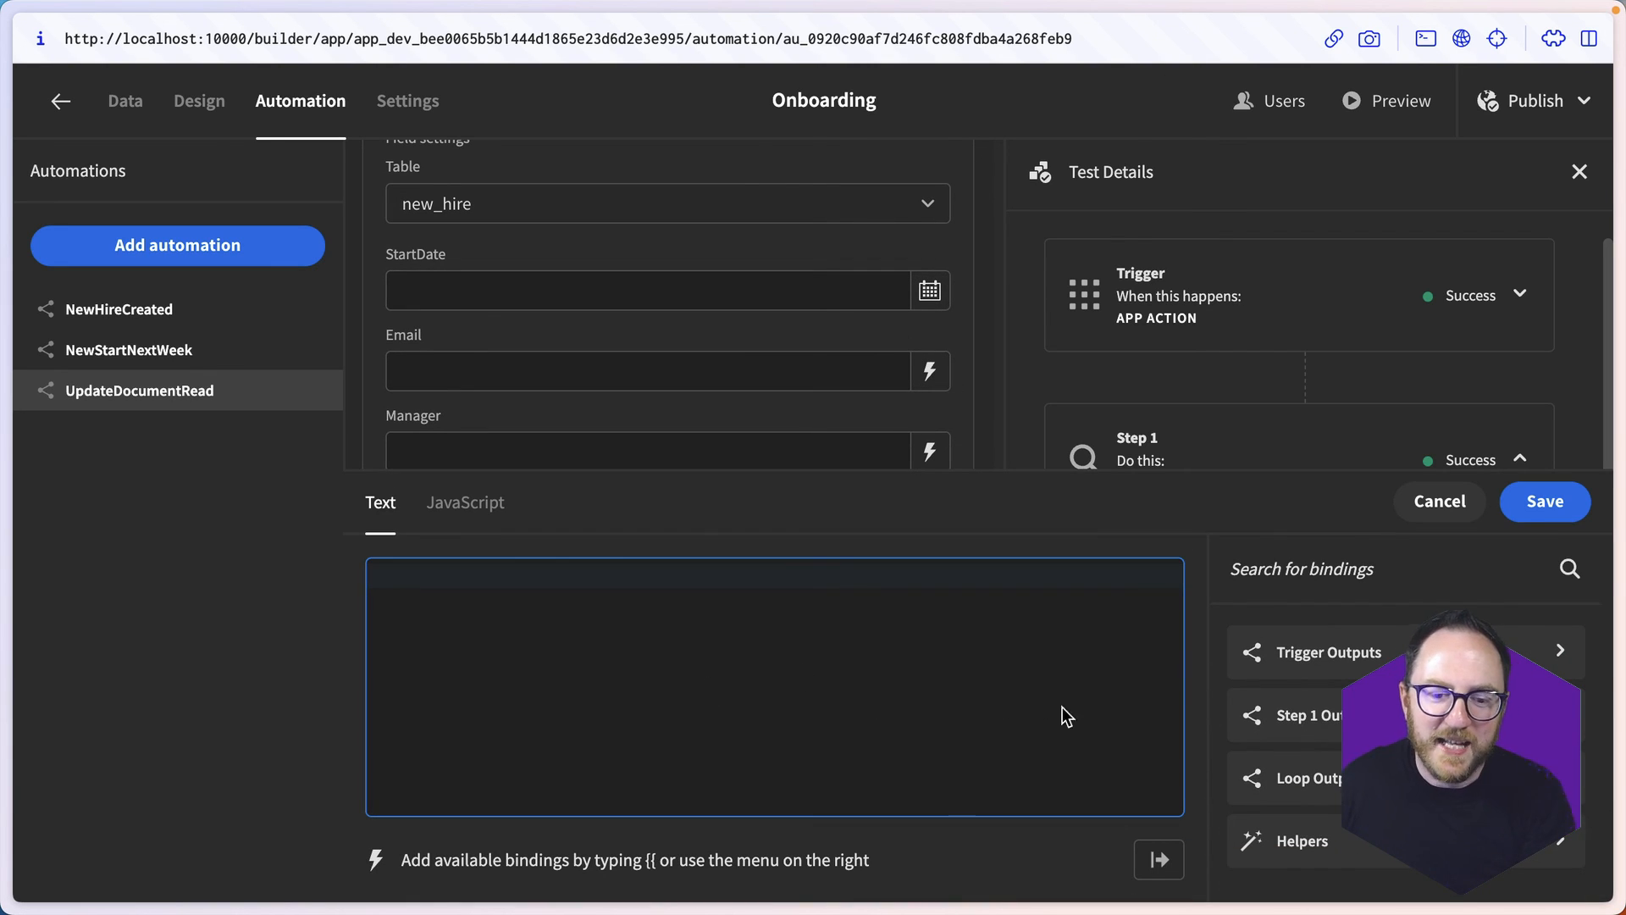
click(1326, 775)
click(1287, 686)
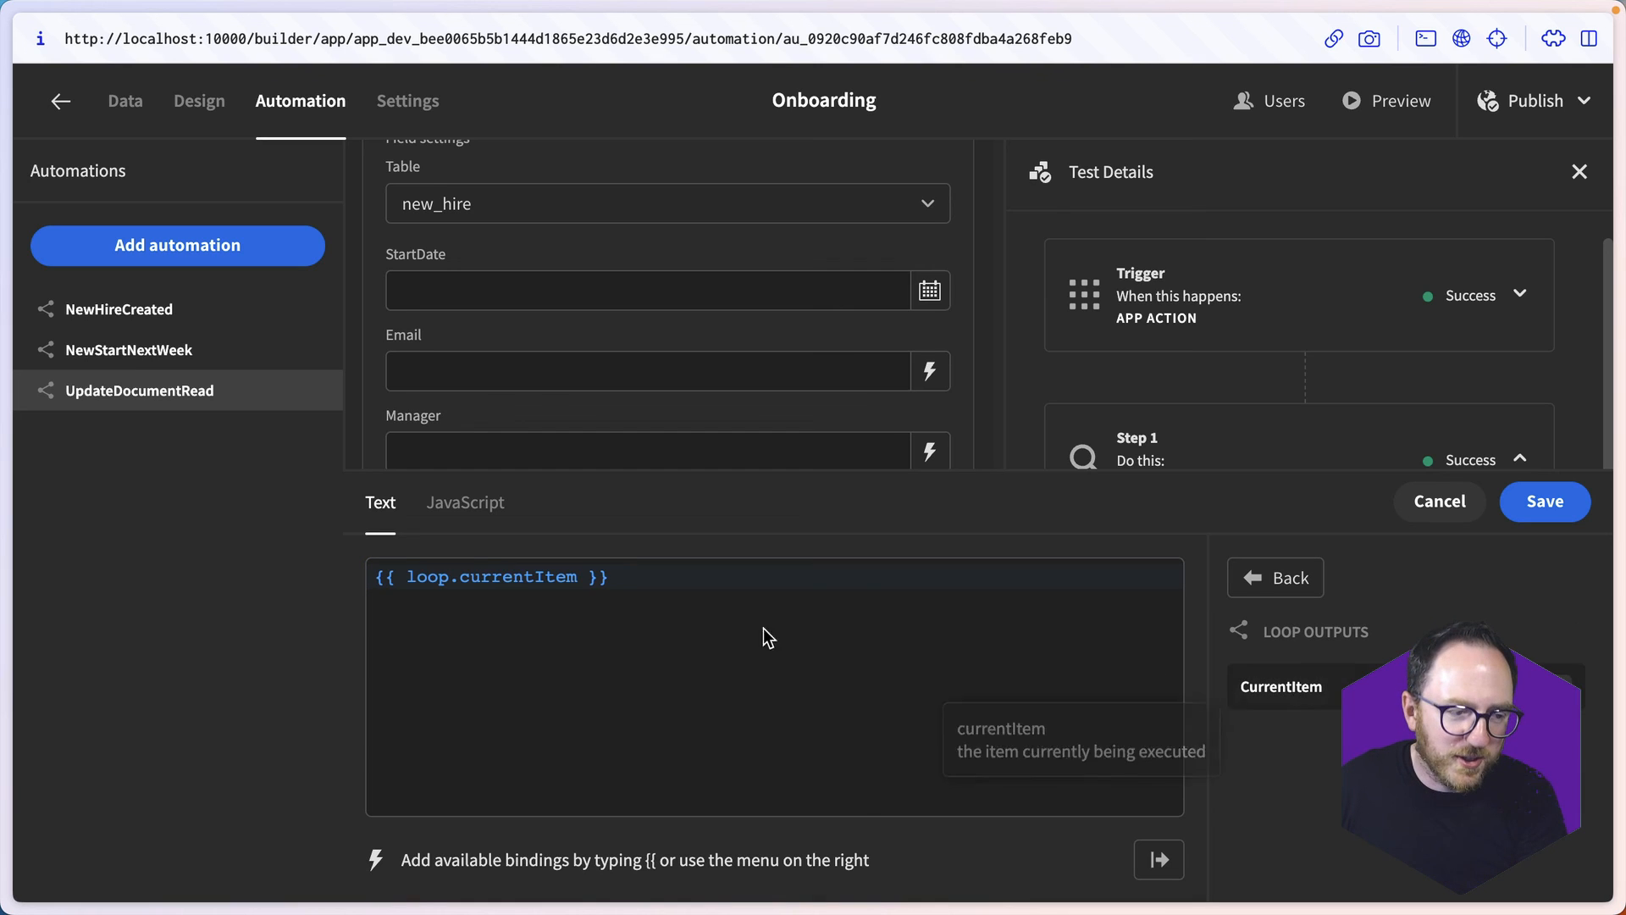
click(576, 576)
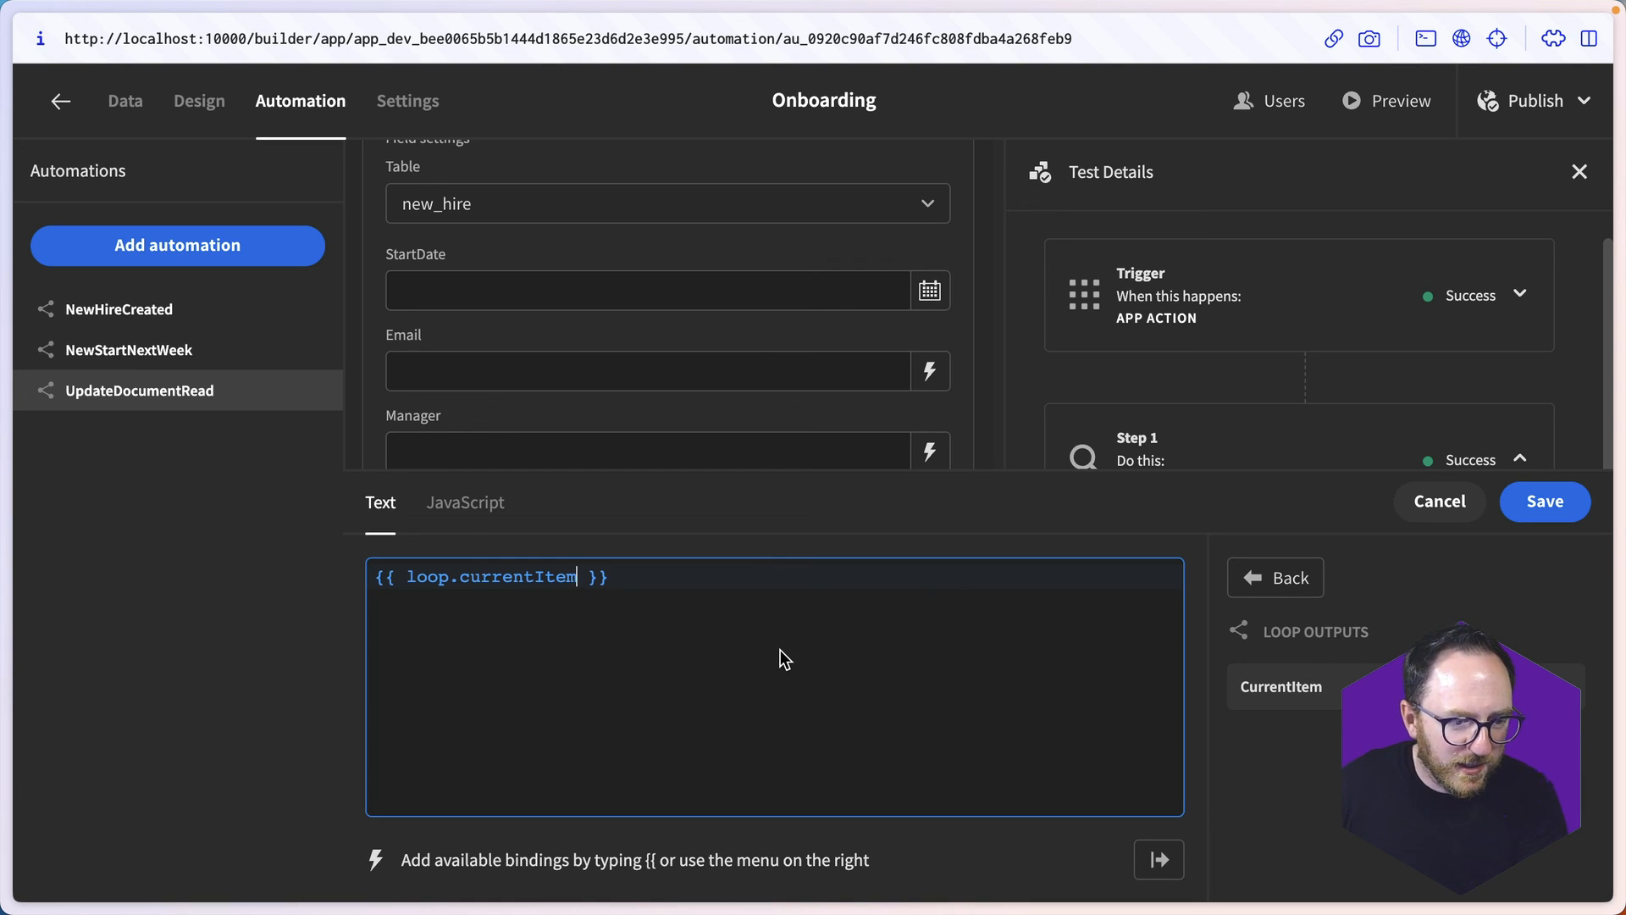
text(.email)
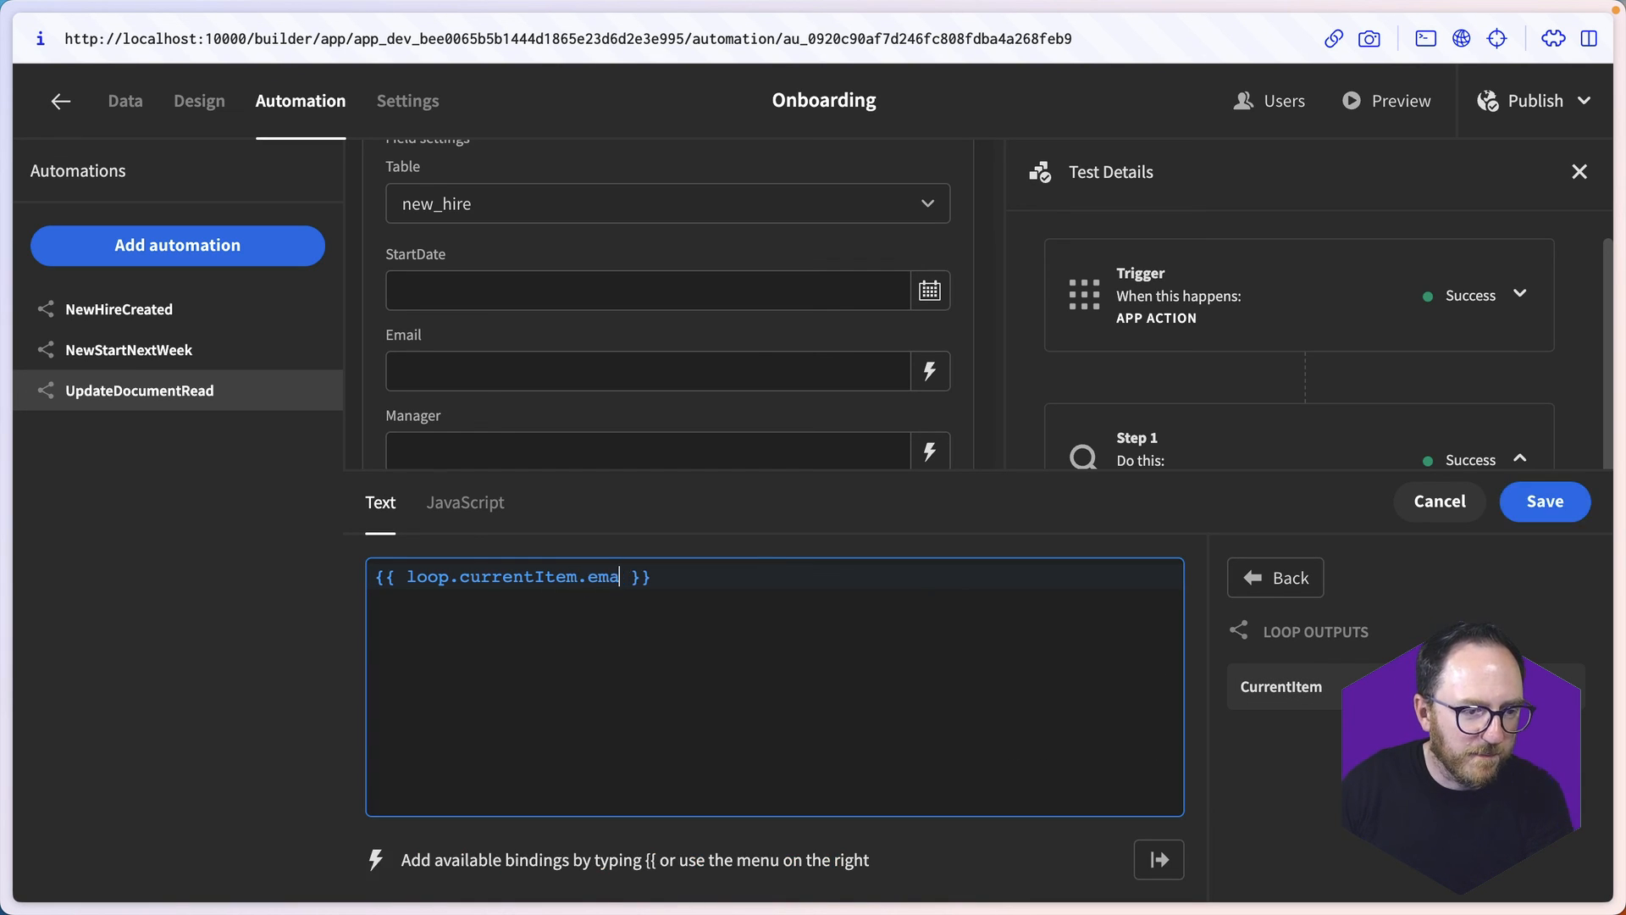
click(594, 576)
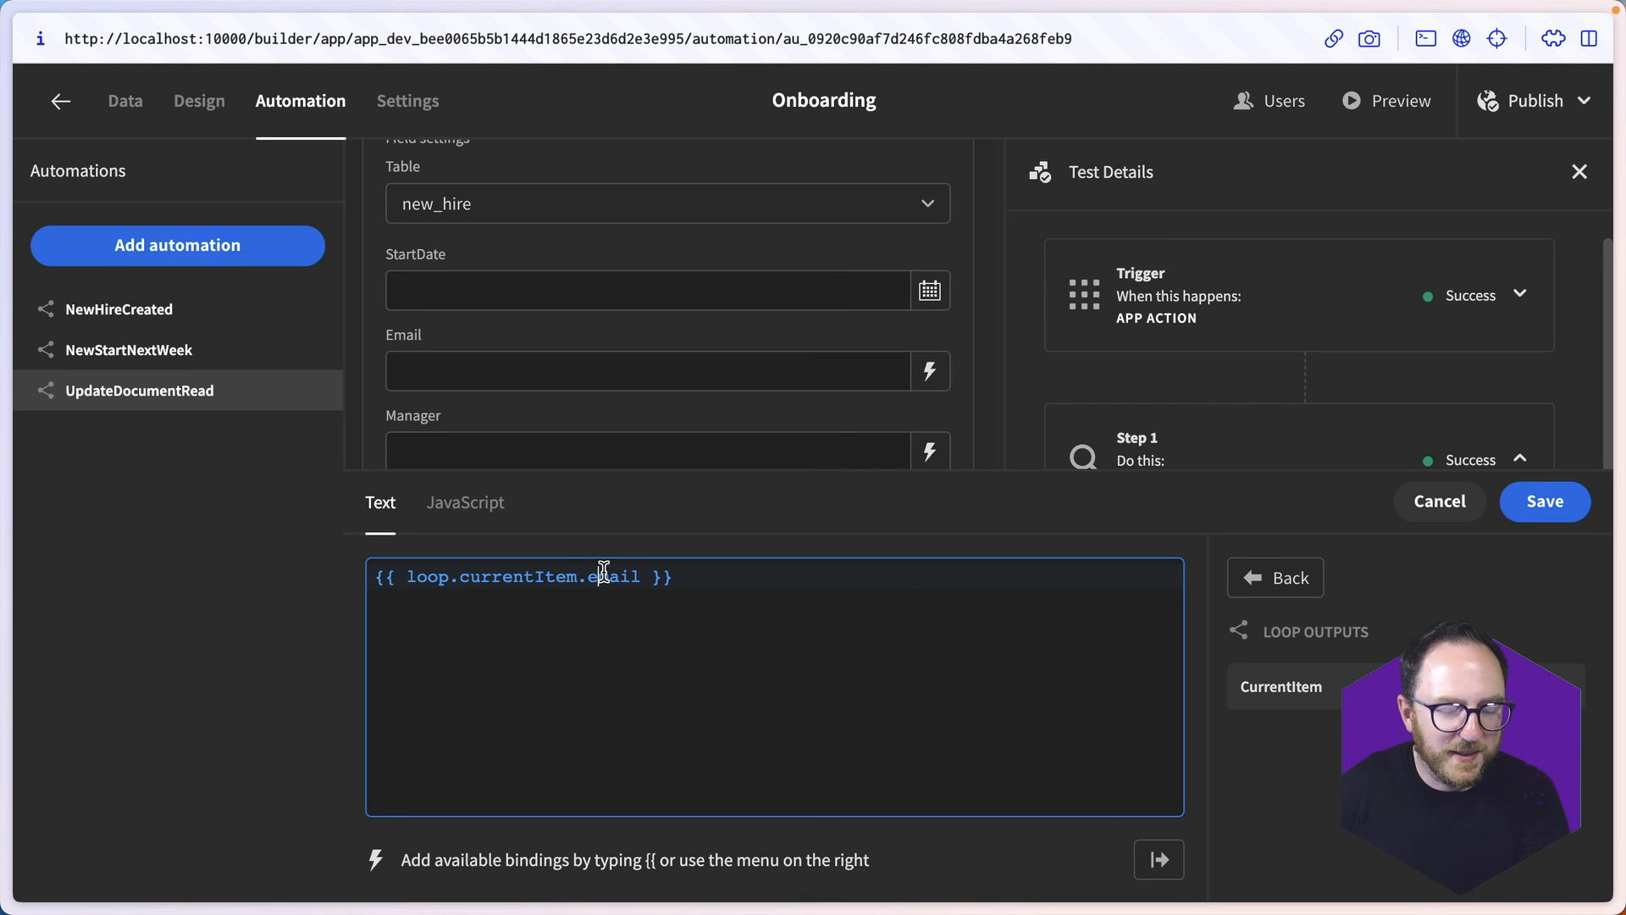
key(BackSpace)
text(E)
click(1545, 501)
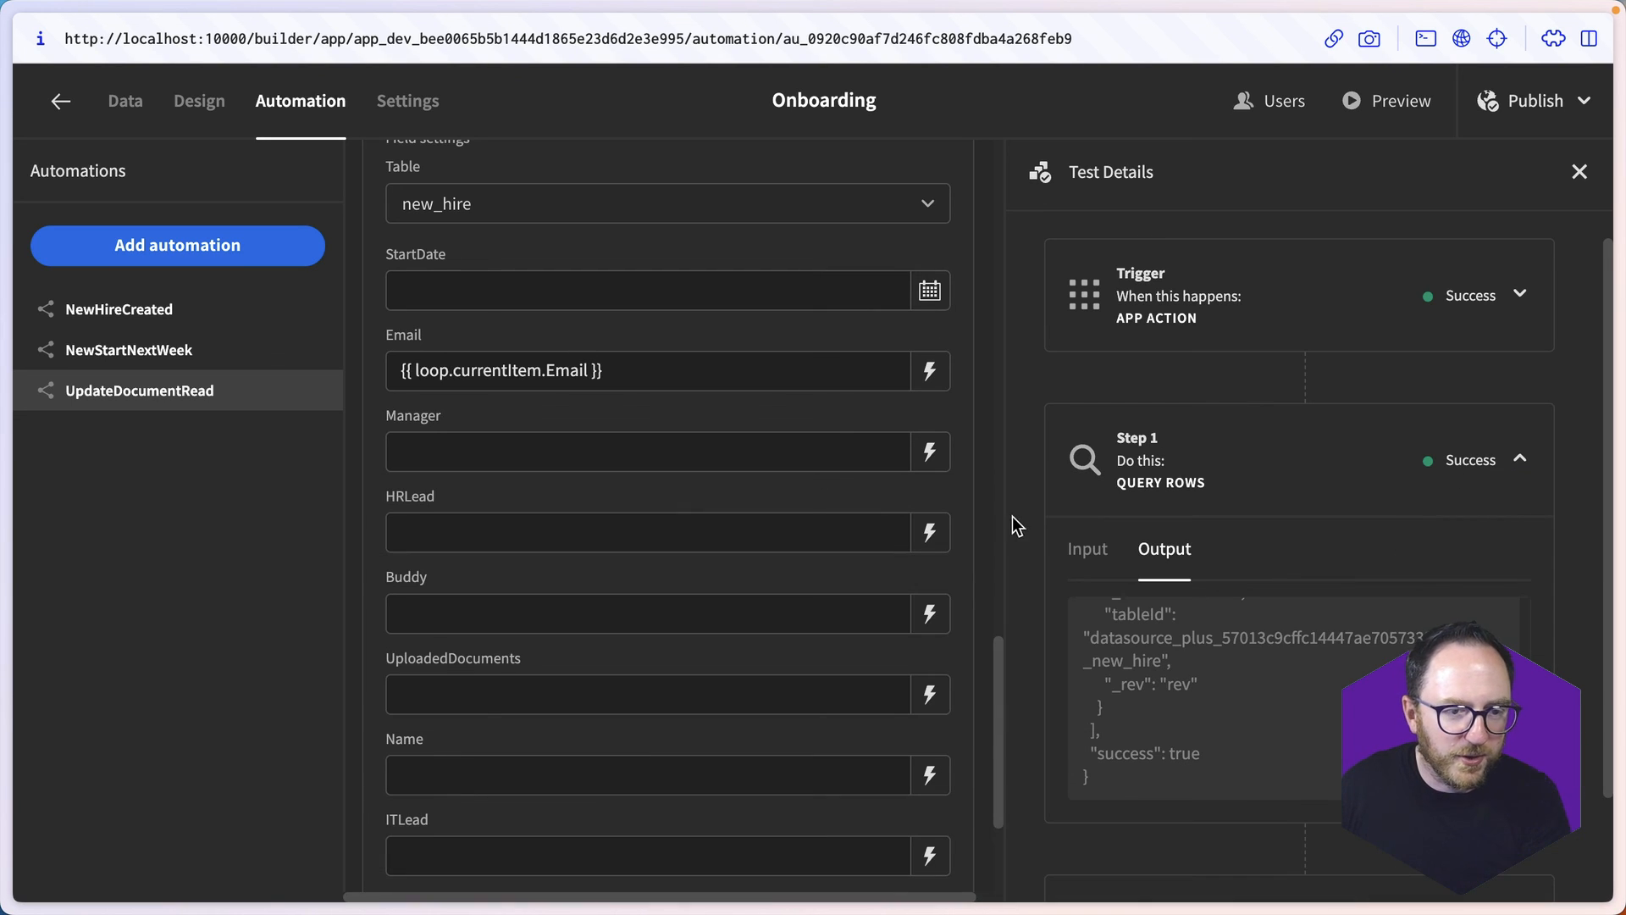
- Bind Manager, HRLead, Buddy, UploadedDocuments, Name and ITLead each to the property of the same name on loop.currentItem
click(929, 451)
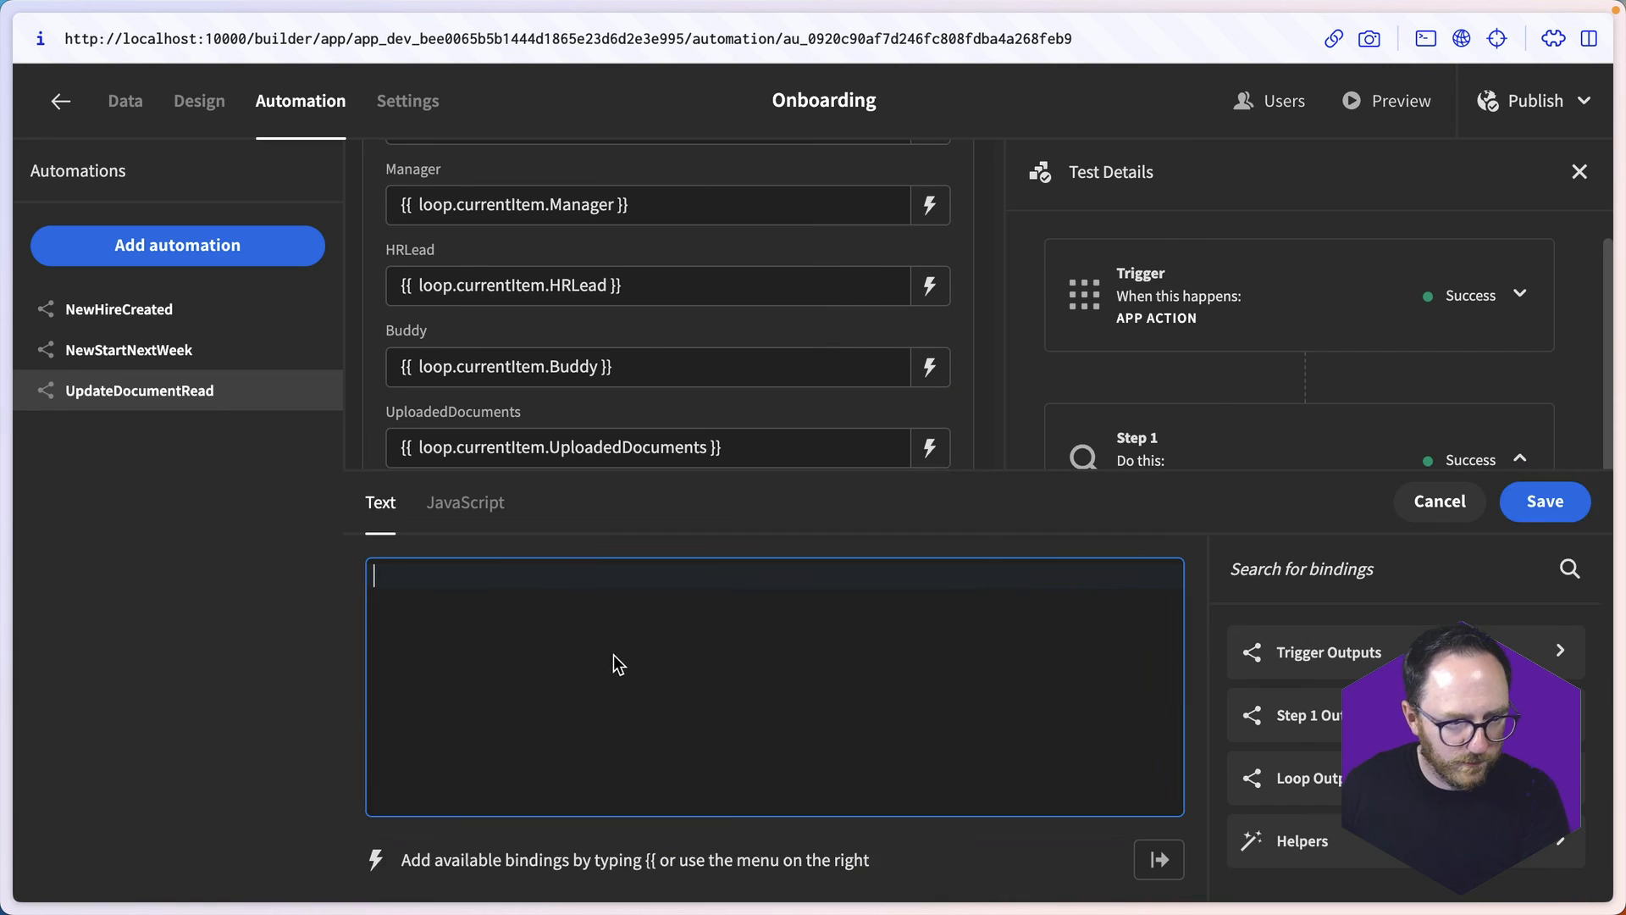
text({{ cu)
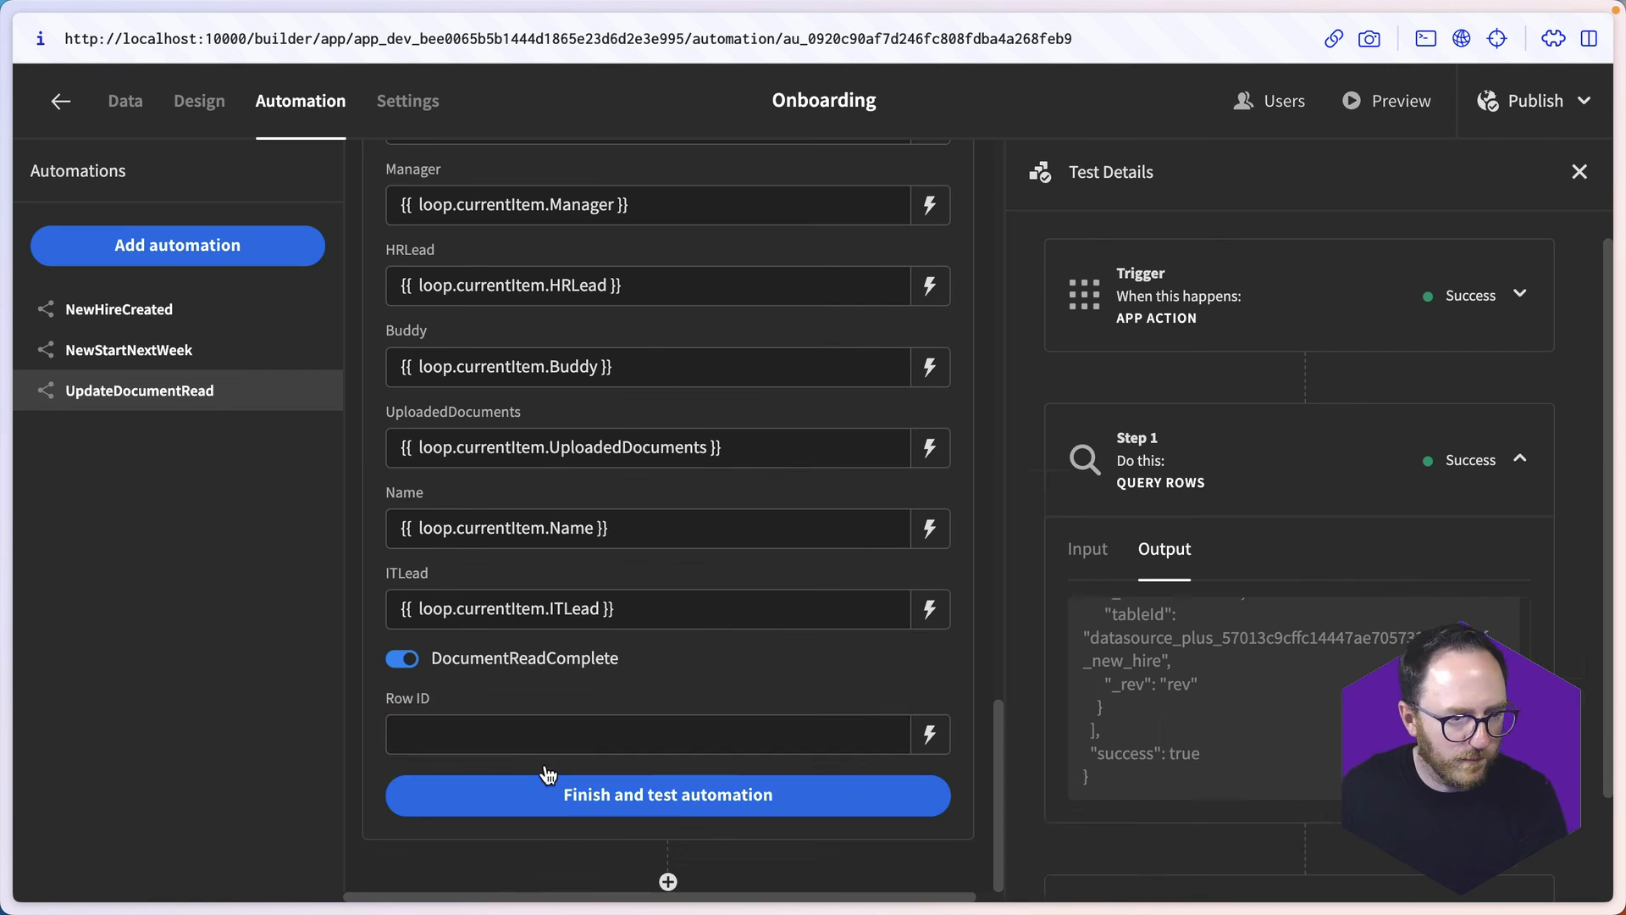
- Bind the Update Row step's Row ID to {{ loop.currentItem._id }}
click(551, 735)
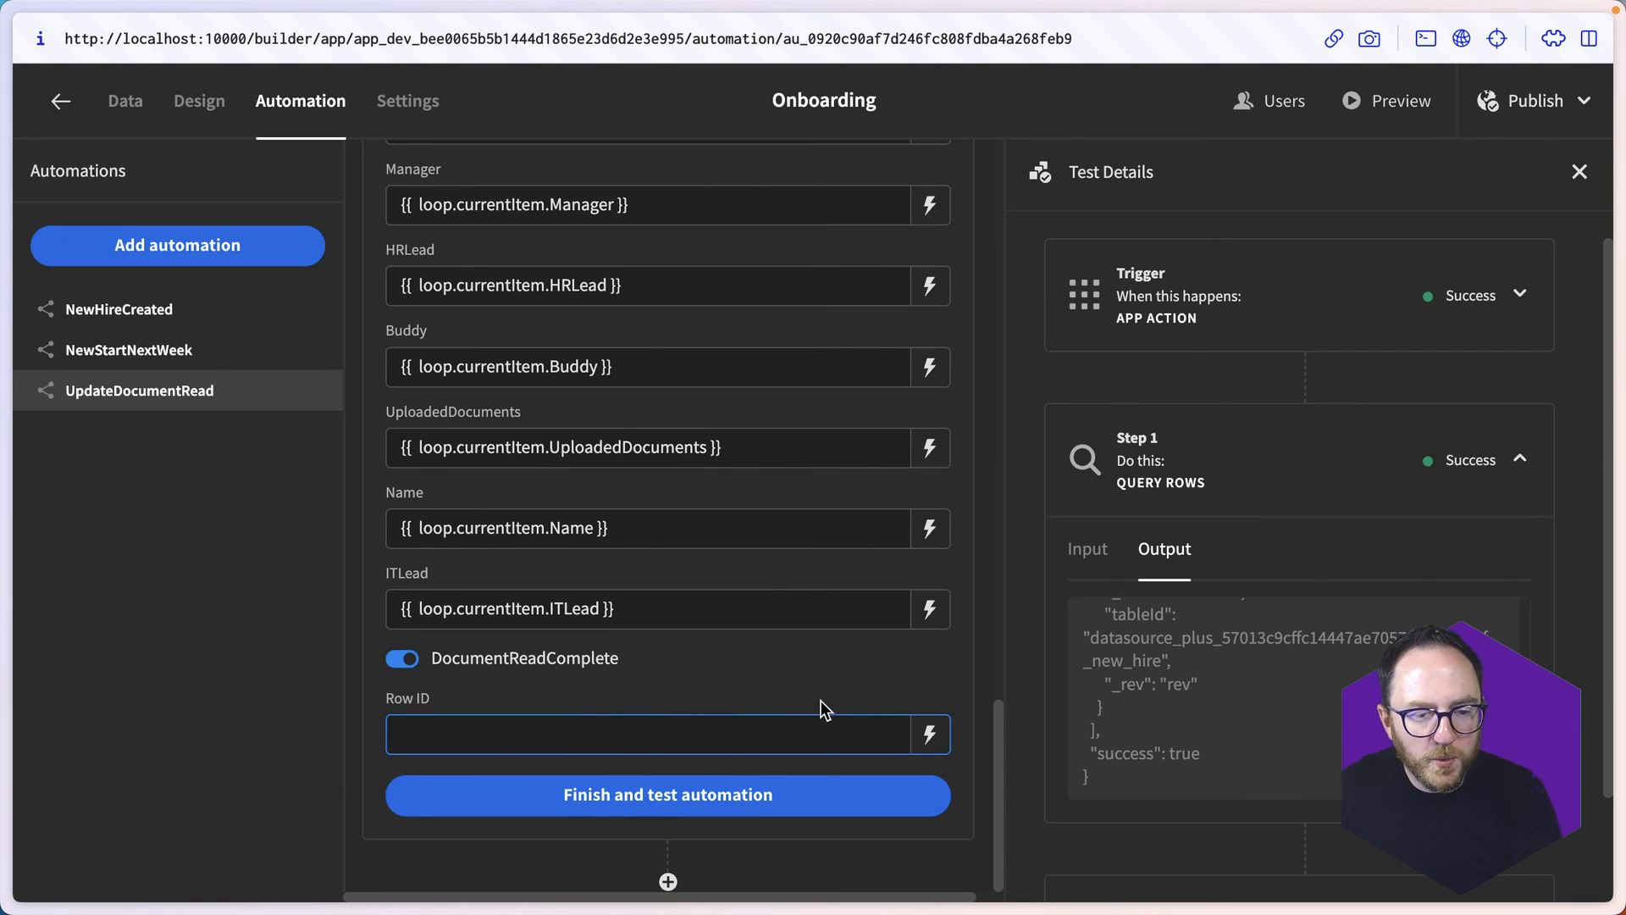
click(923, 733)
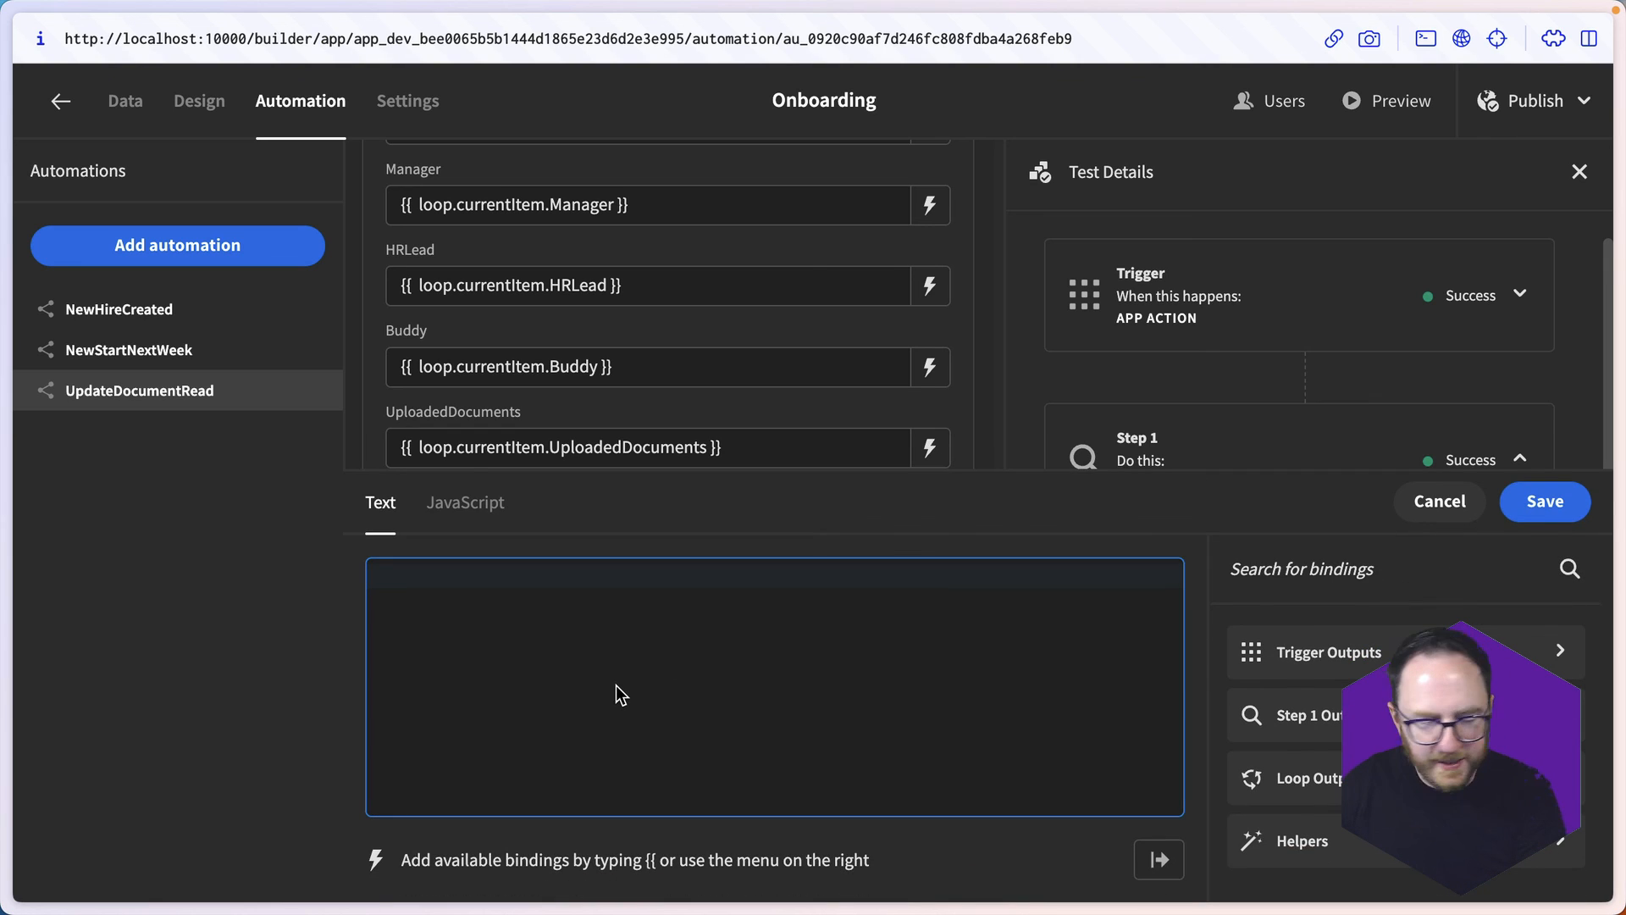
text({{ cu)
key(Return)
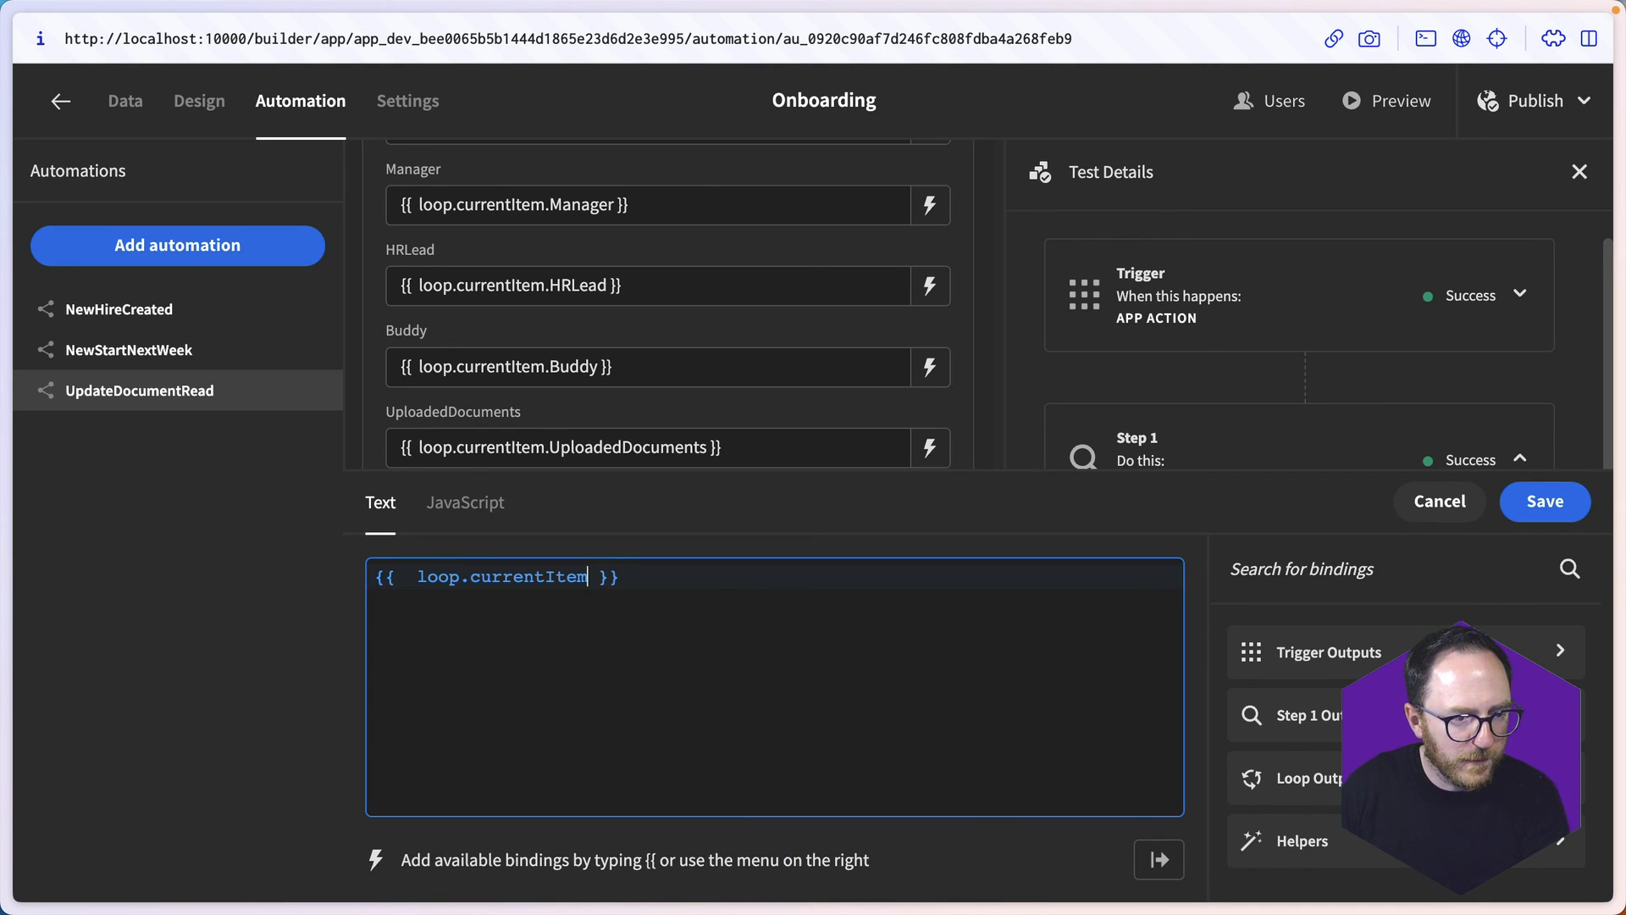
text(._id)
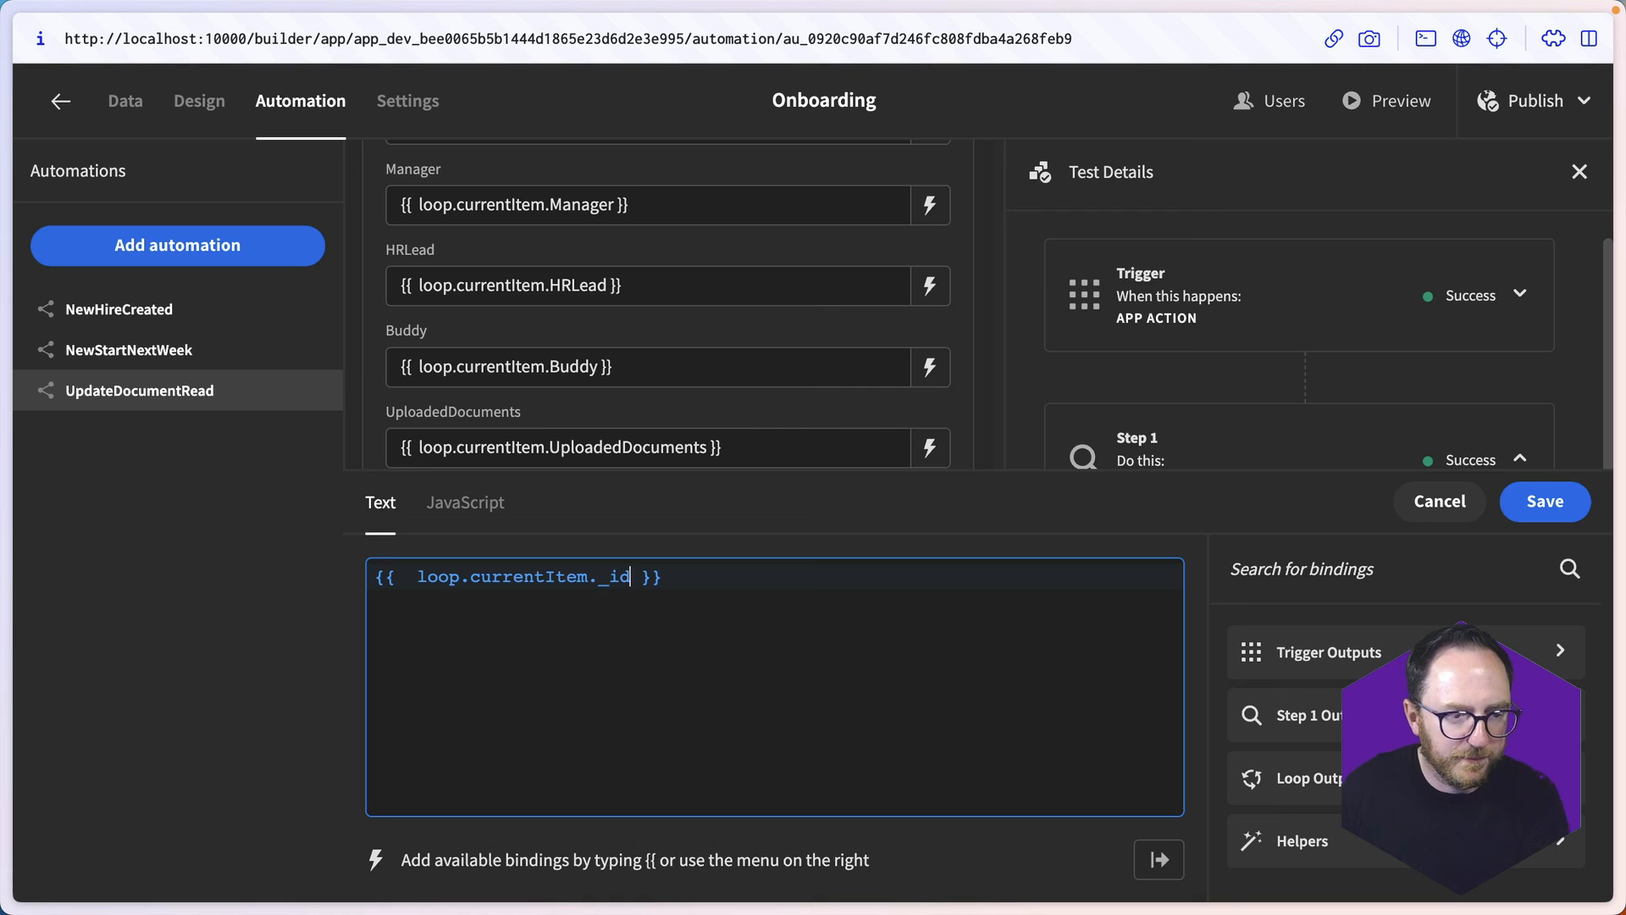
click(1544, 501)
- Test the automation with the admin's email address as test data and clear DocumentReadComplete on the third new_hire row
click(715, 805)
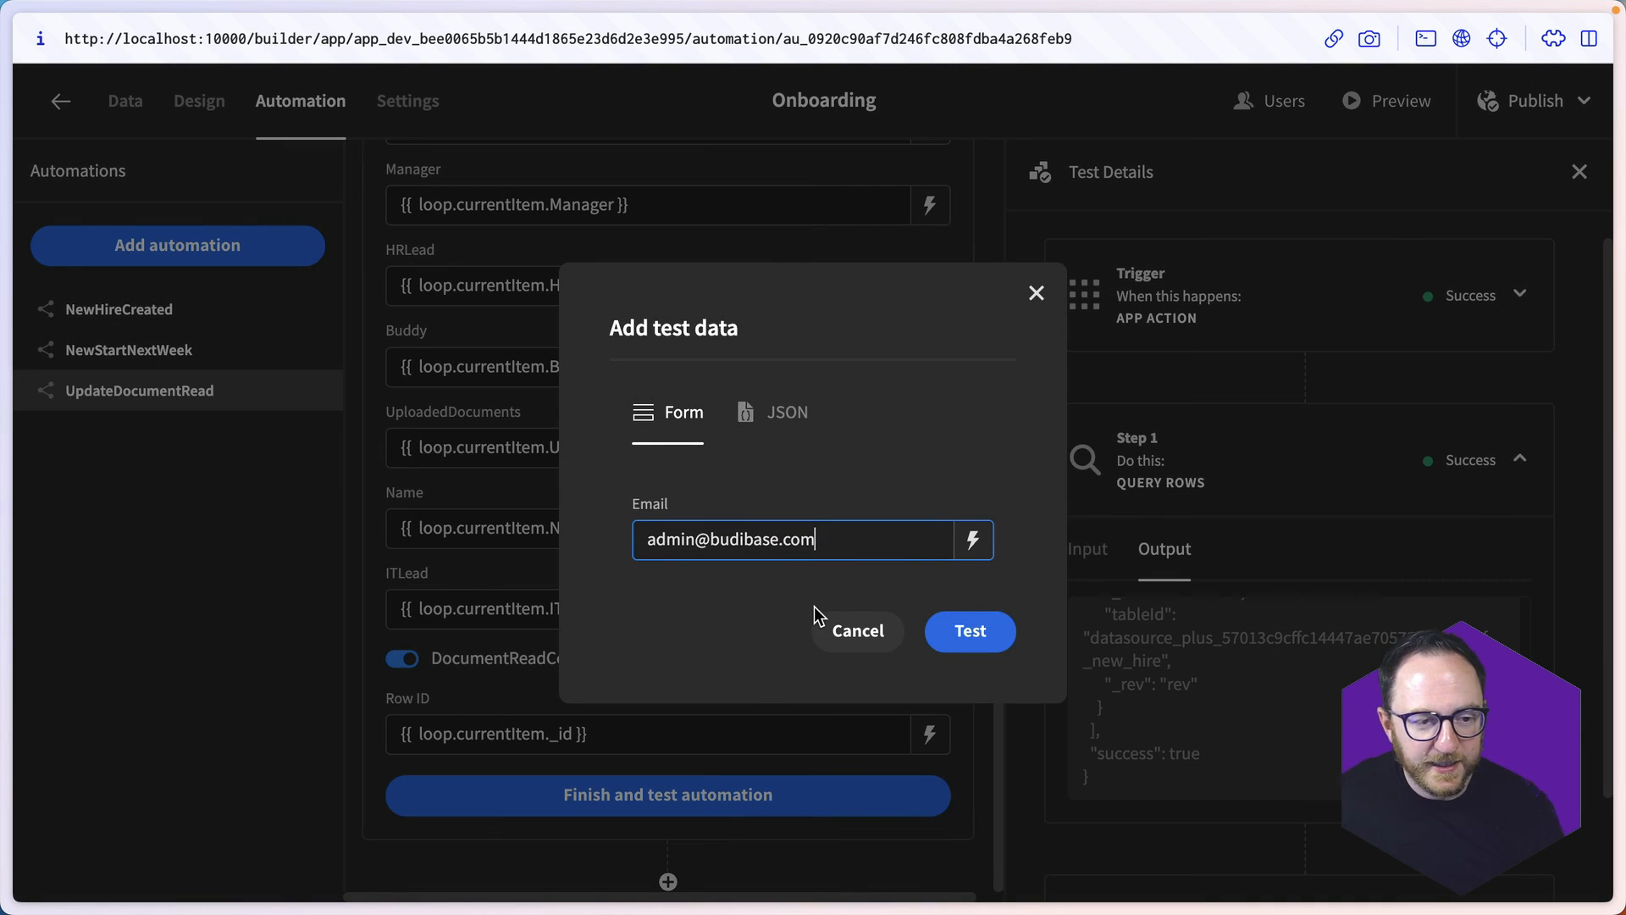
click(970, 631)
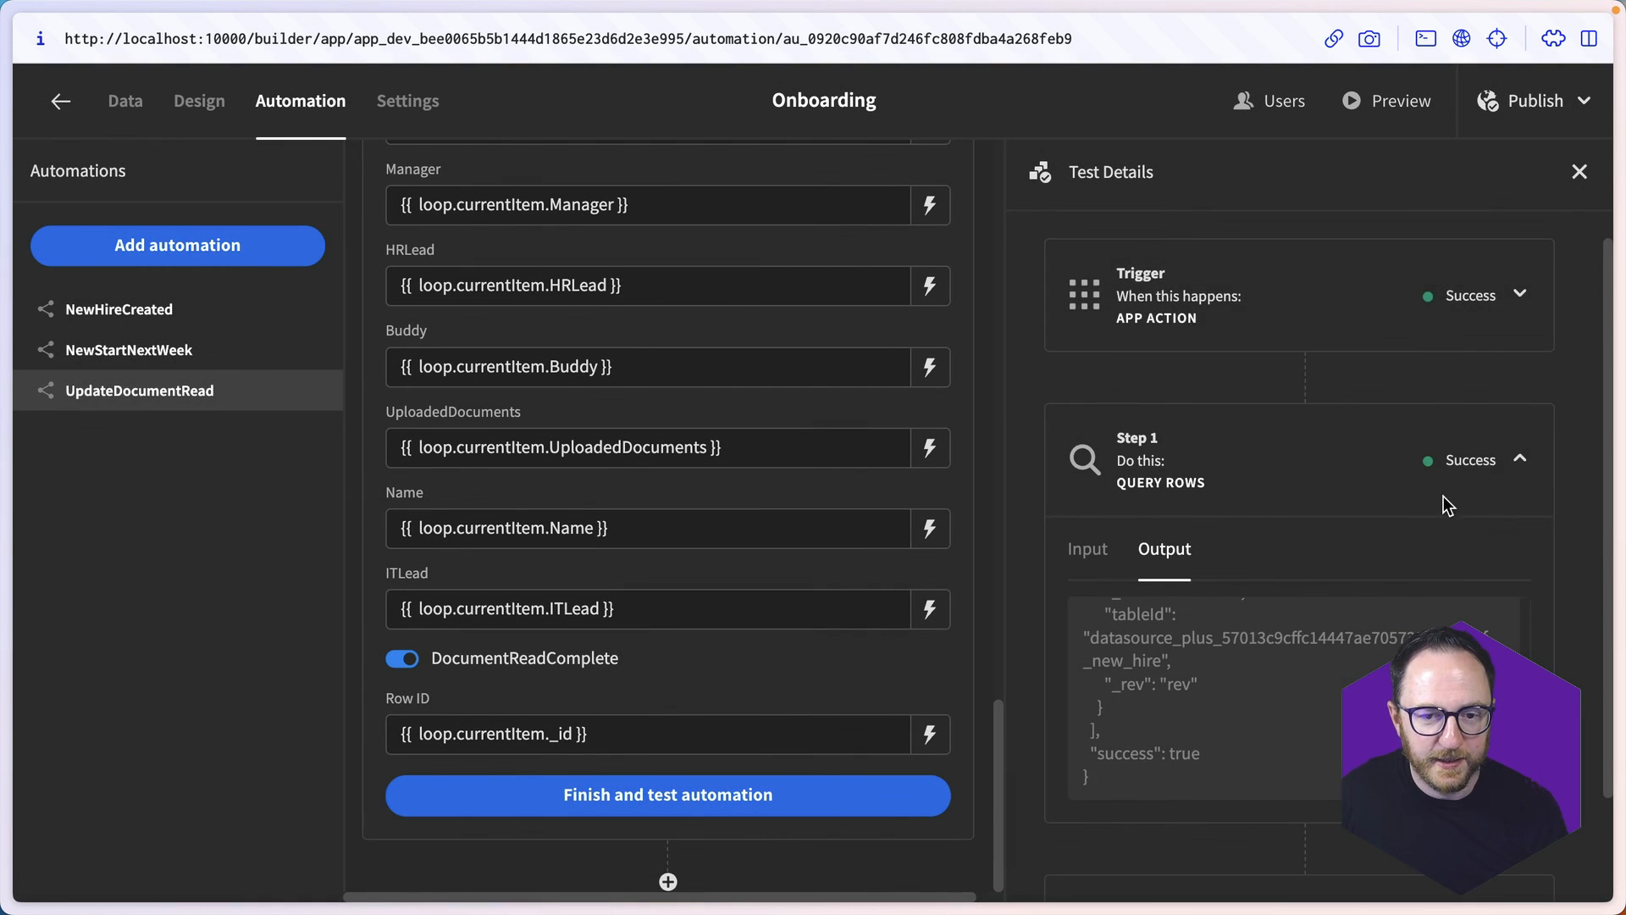
click(125, 103)
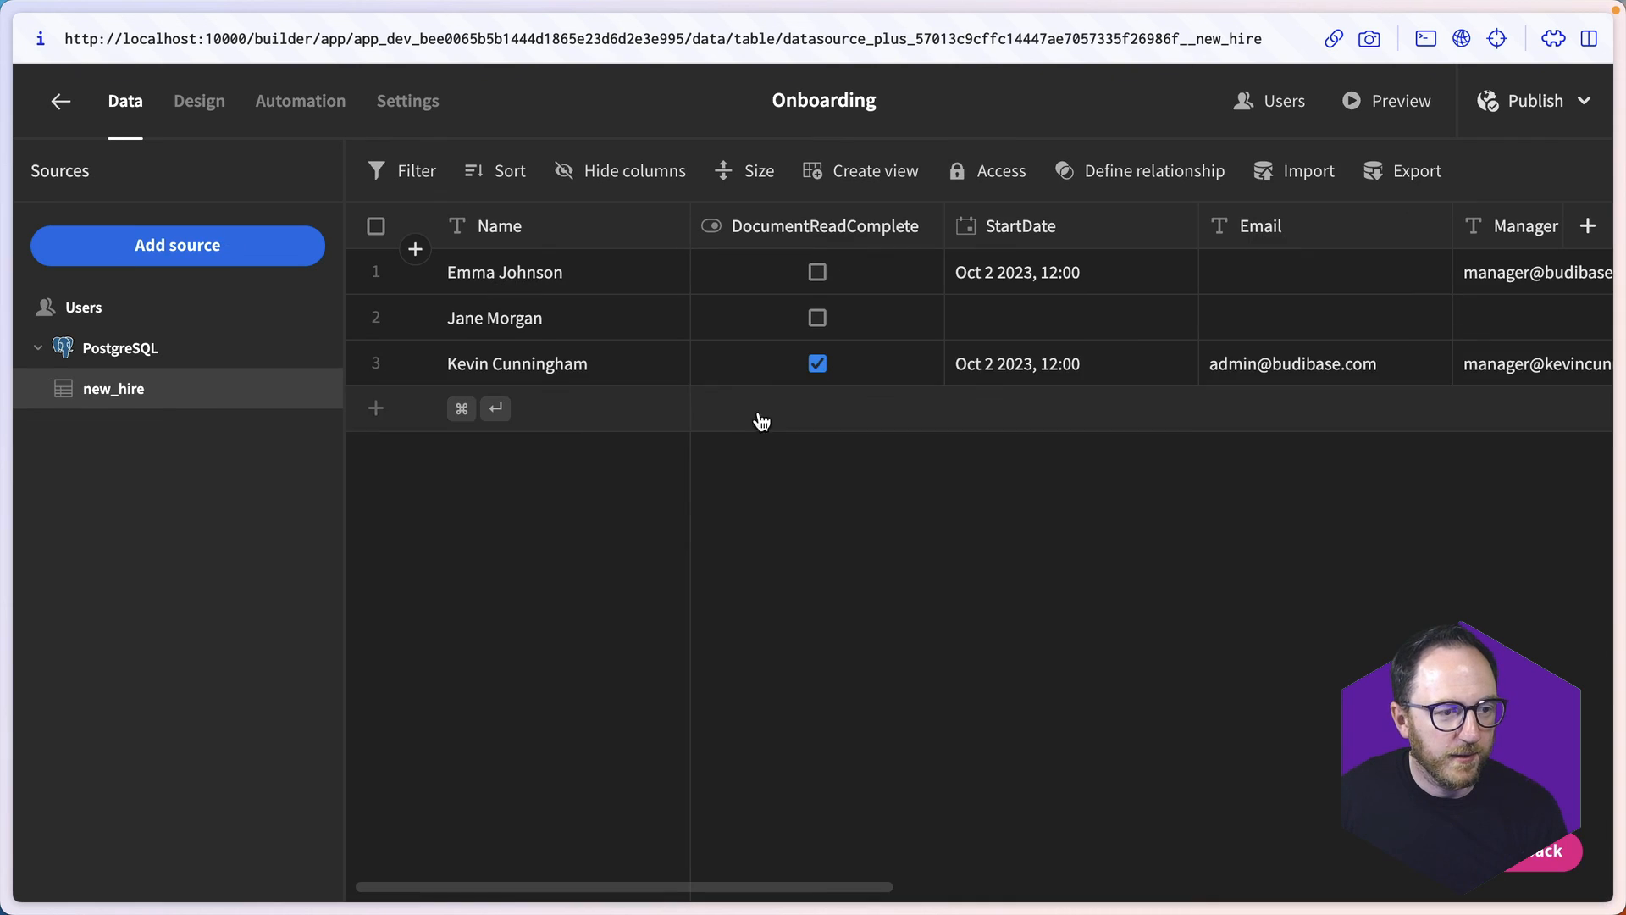
click(822, 369)
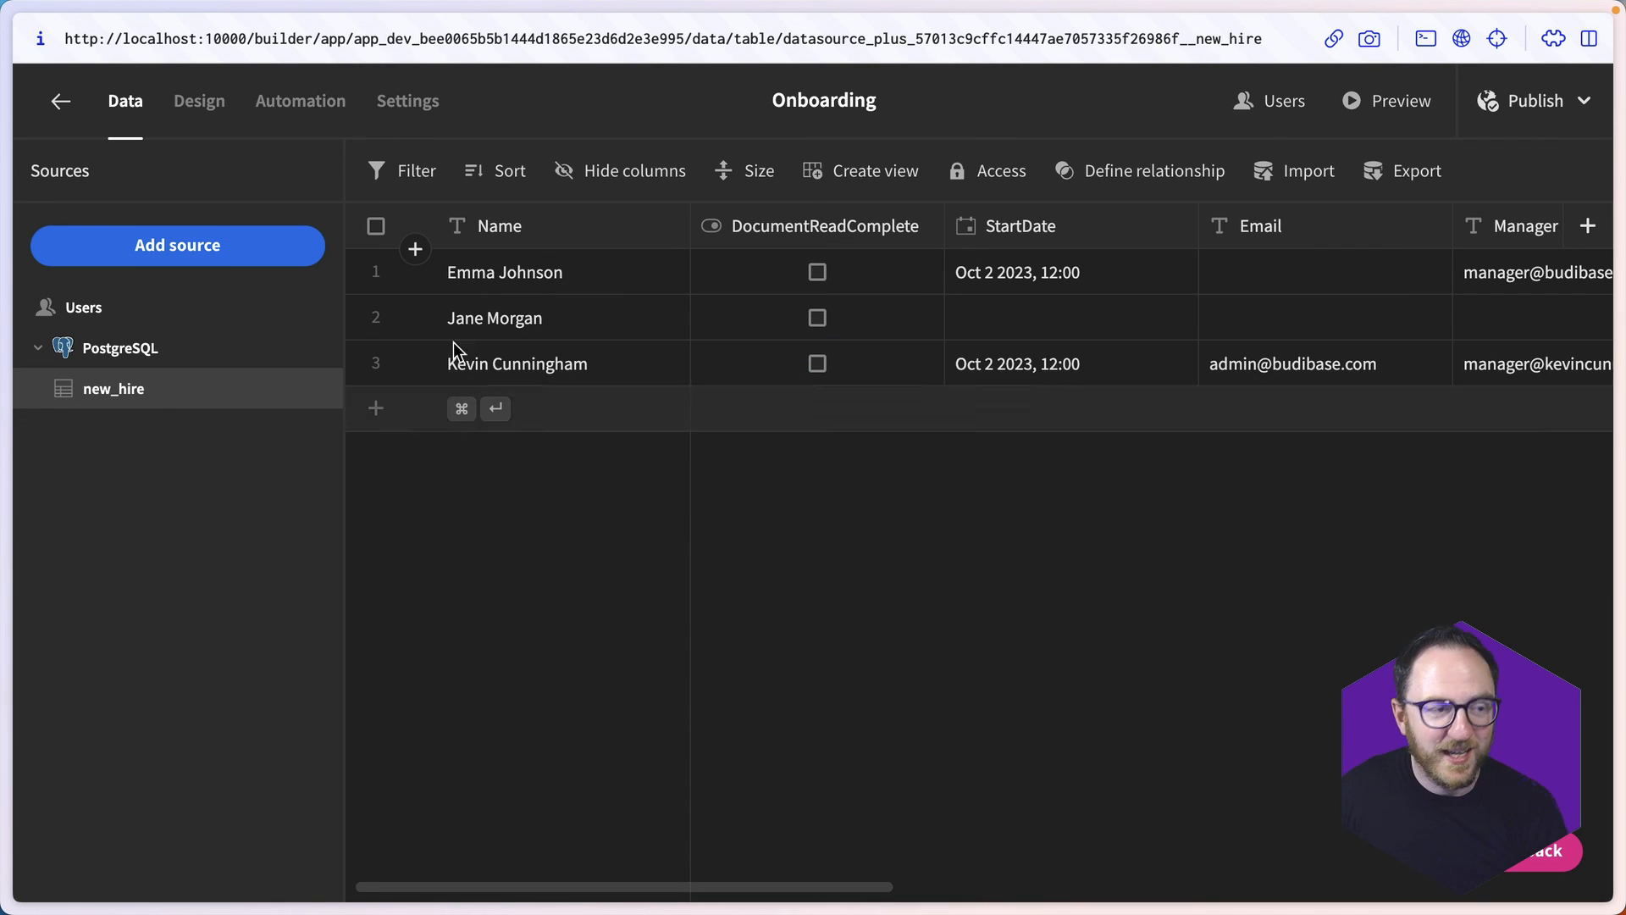
- Rerun the UpdateDocumentRead test, check the new_hire table and clear the third row's DocumentReadComplete again
click(301, 102)
scroll(858, 811, down, 10)
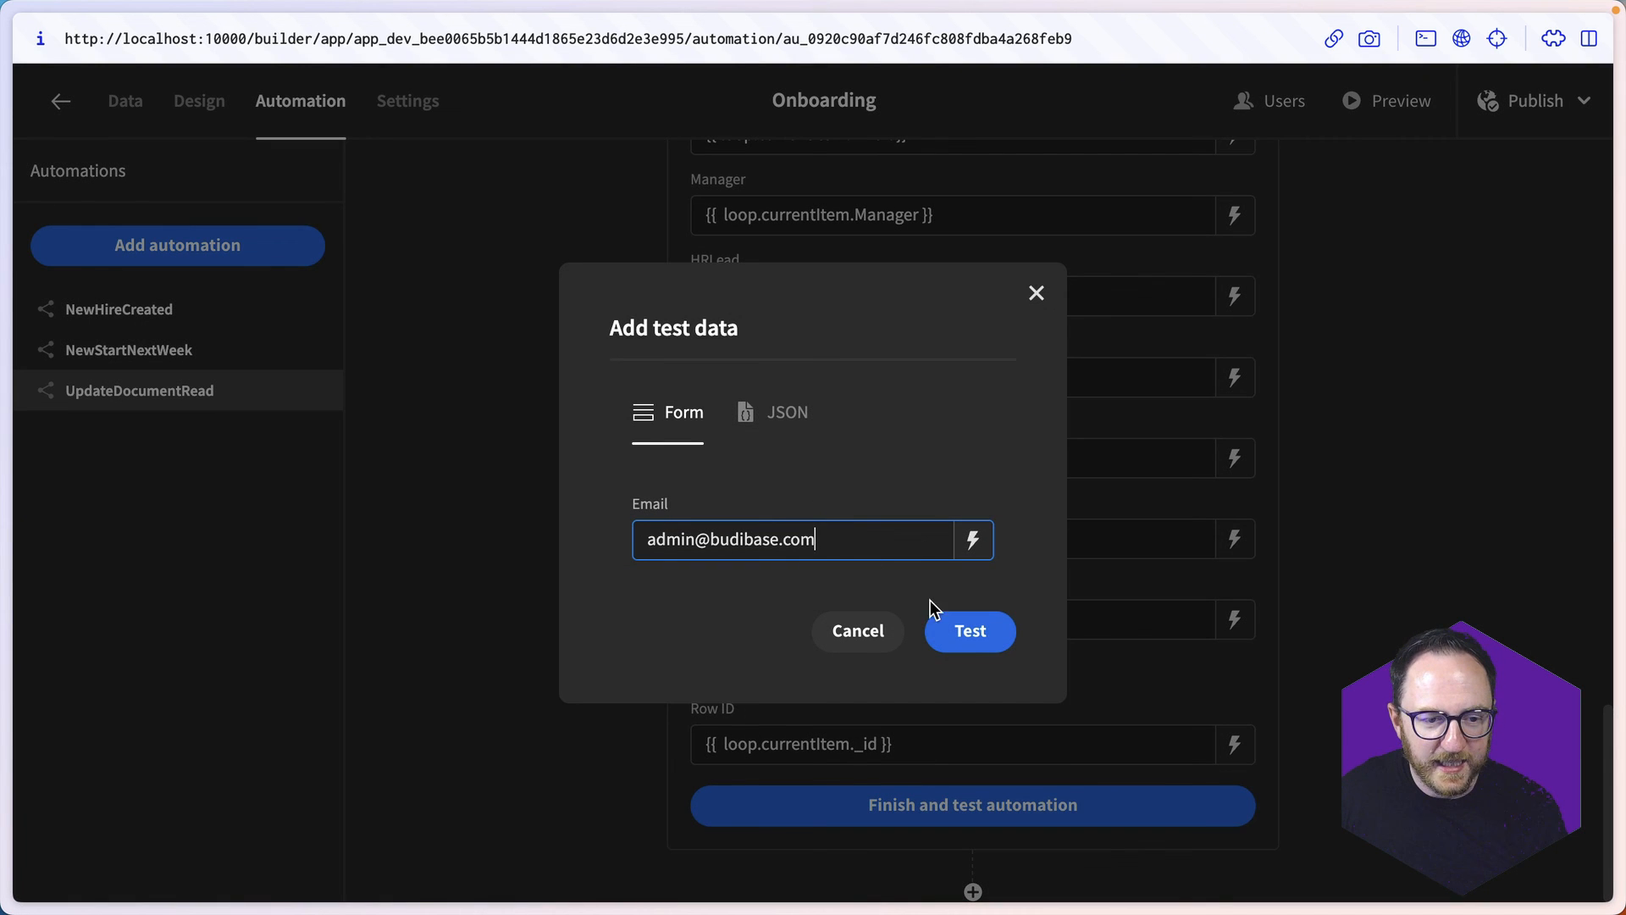
click(940, 620)
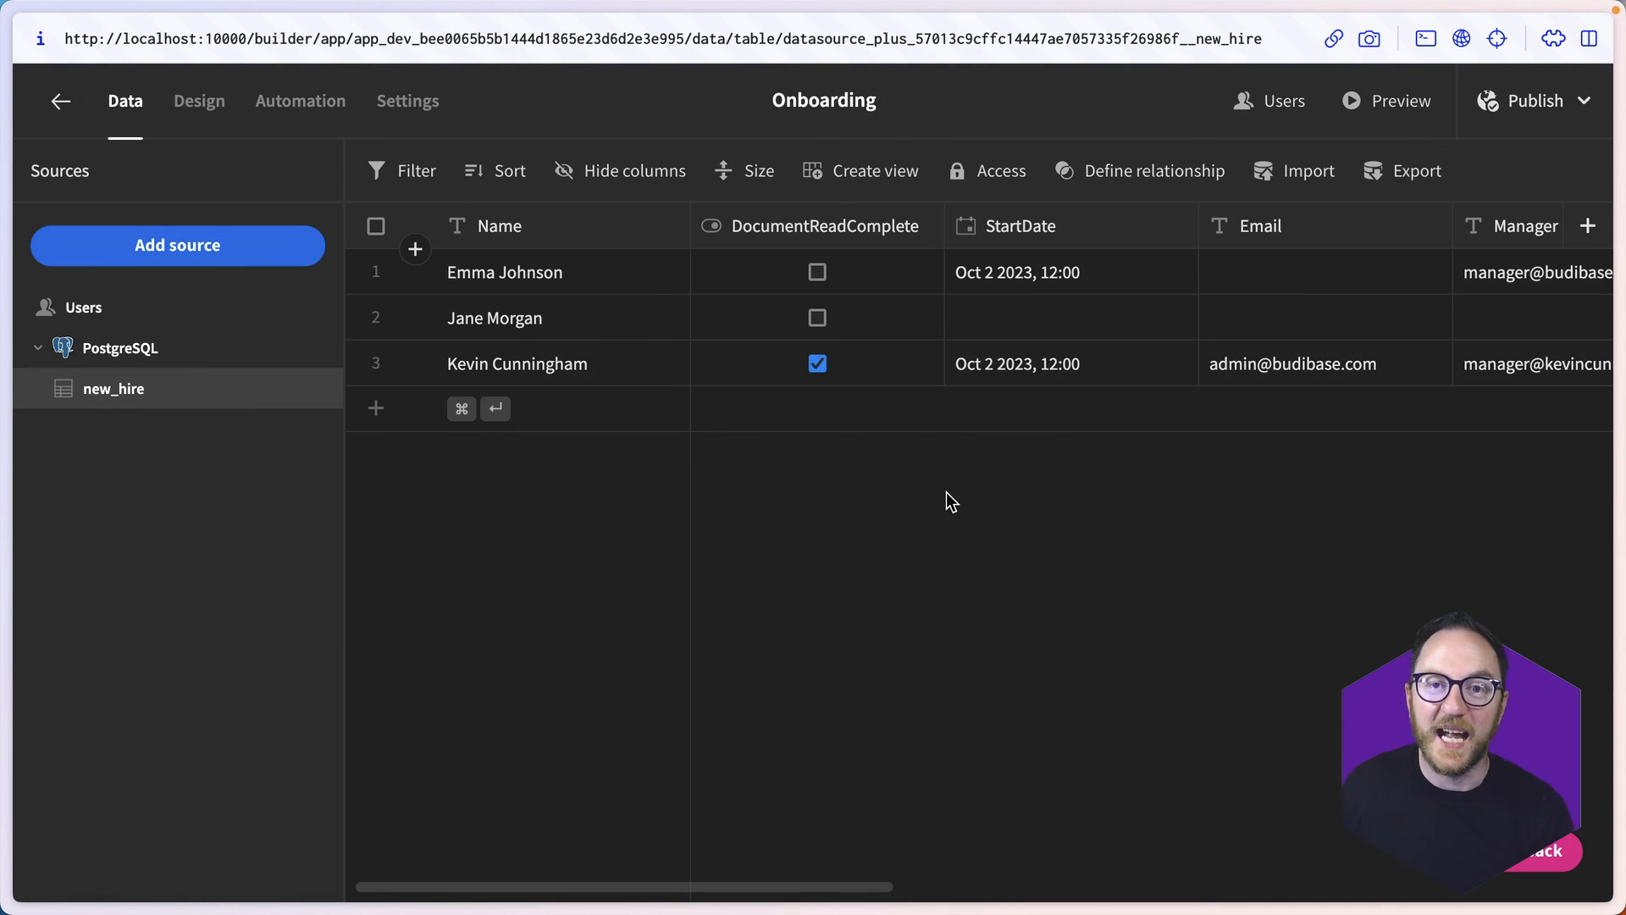
click(815, 368)
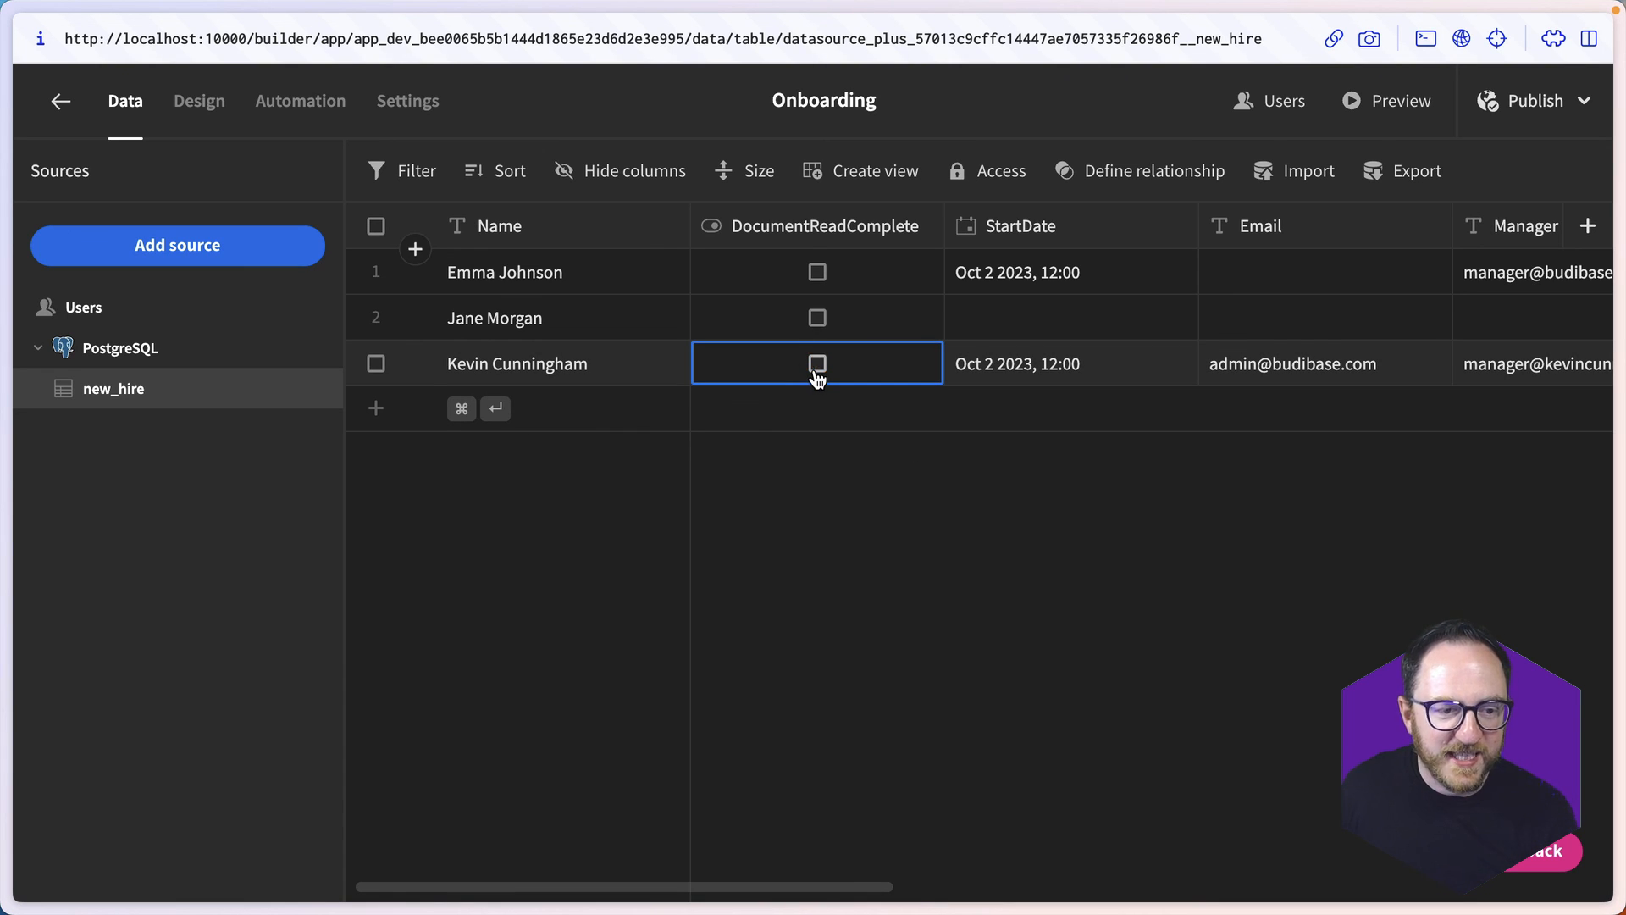
- Give the "Confirm you've read it all!" button on the /documents screen a Trigger Automation click action that runs UpdateDocumentRead
click(222, 107)
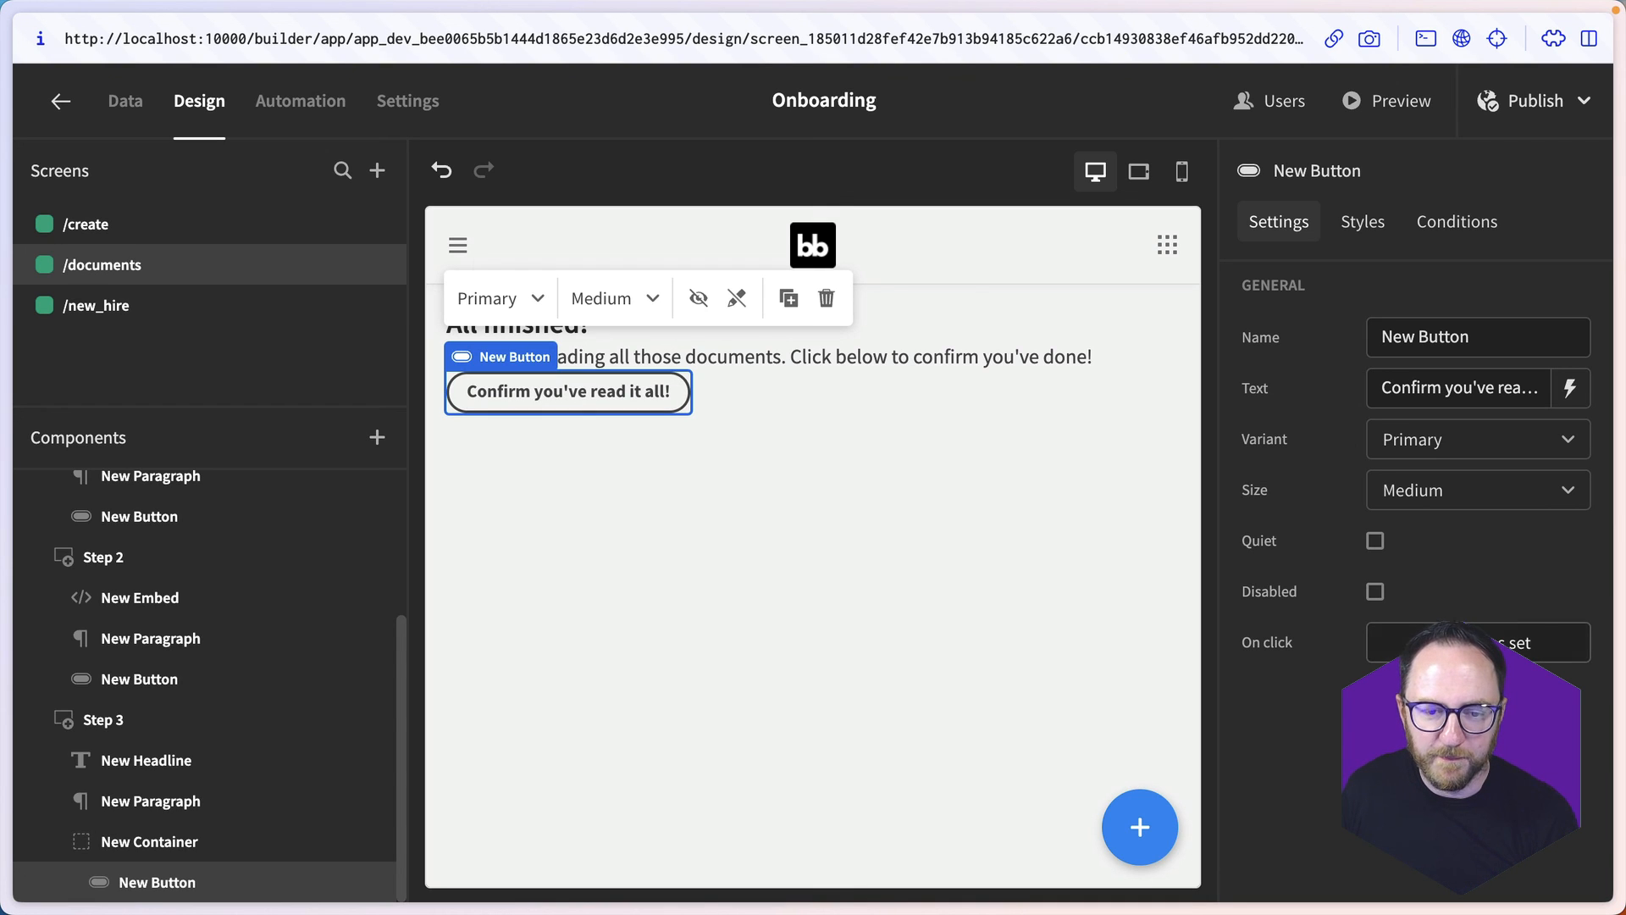
click(1550, 641)
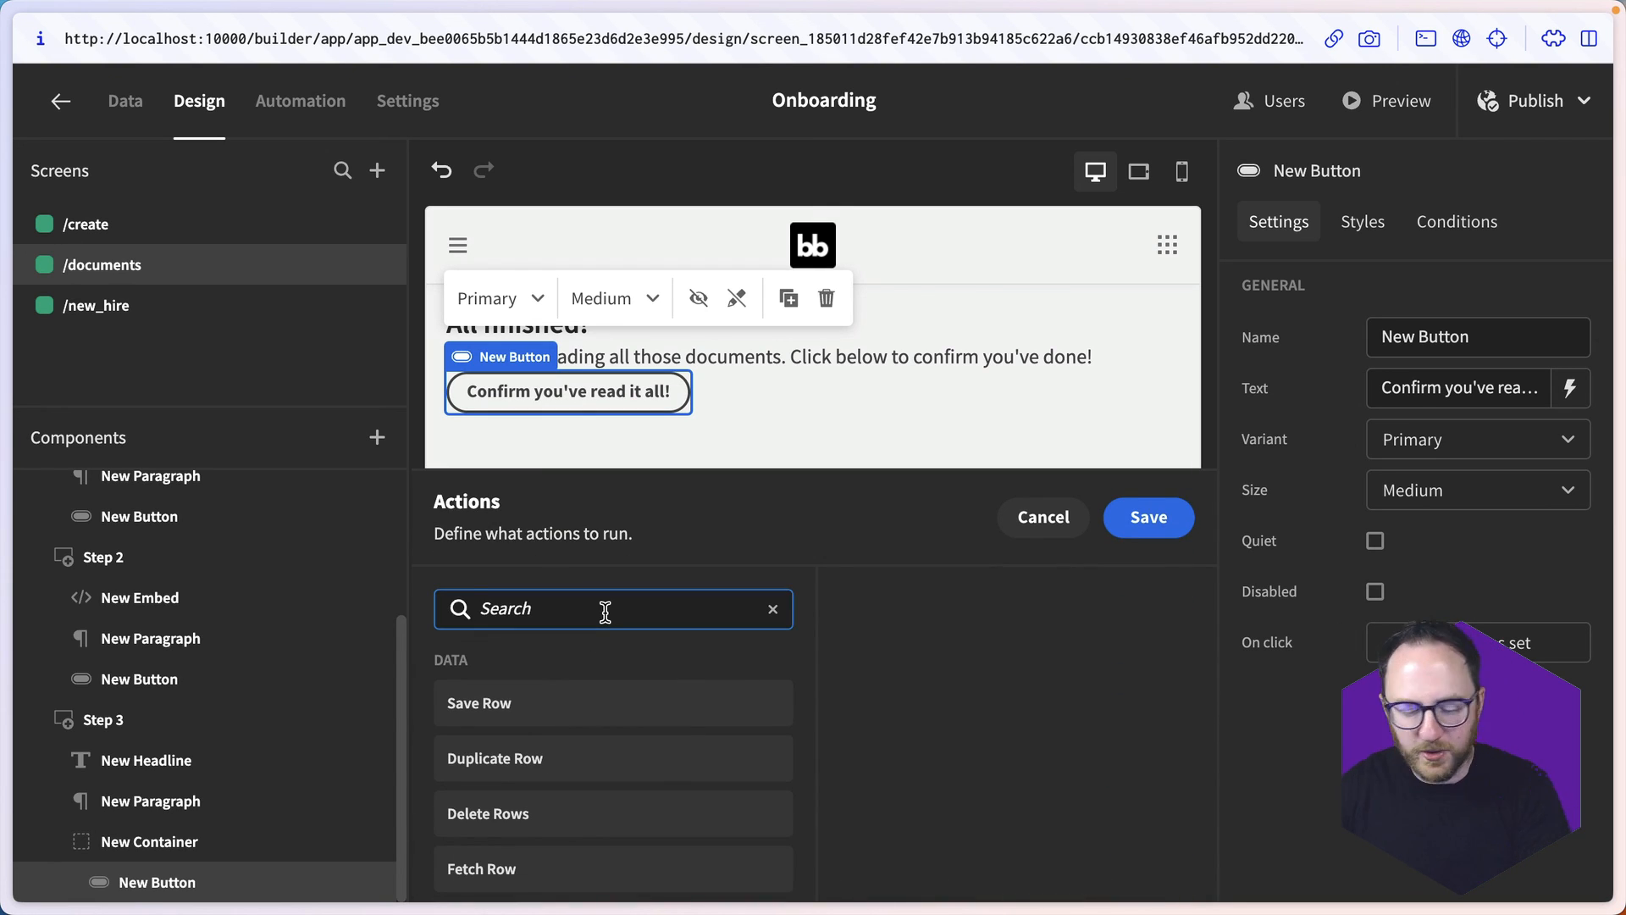
text(aut)
click(605, 703)
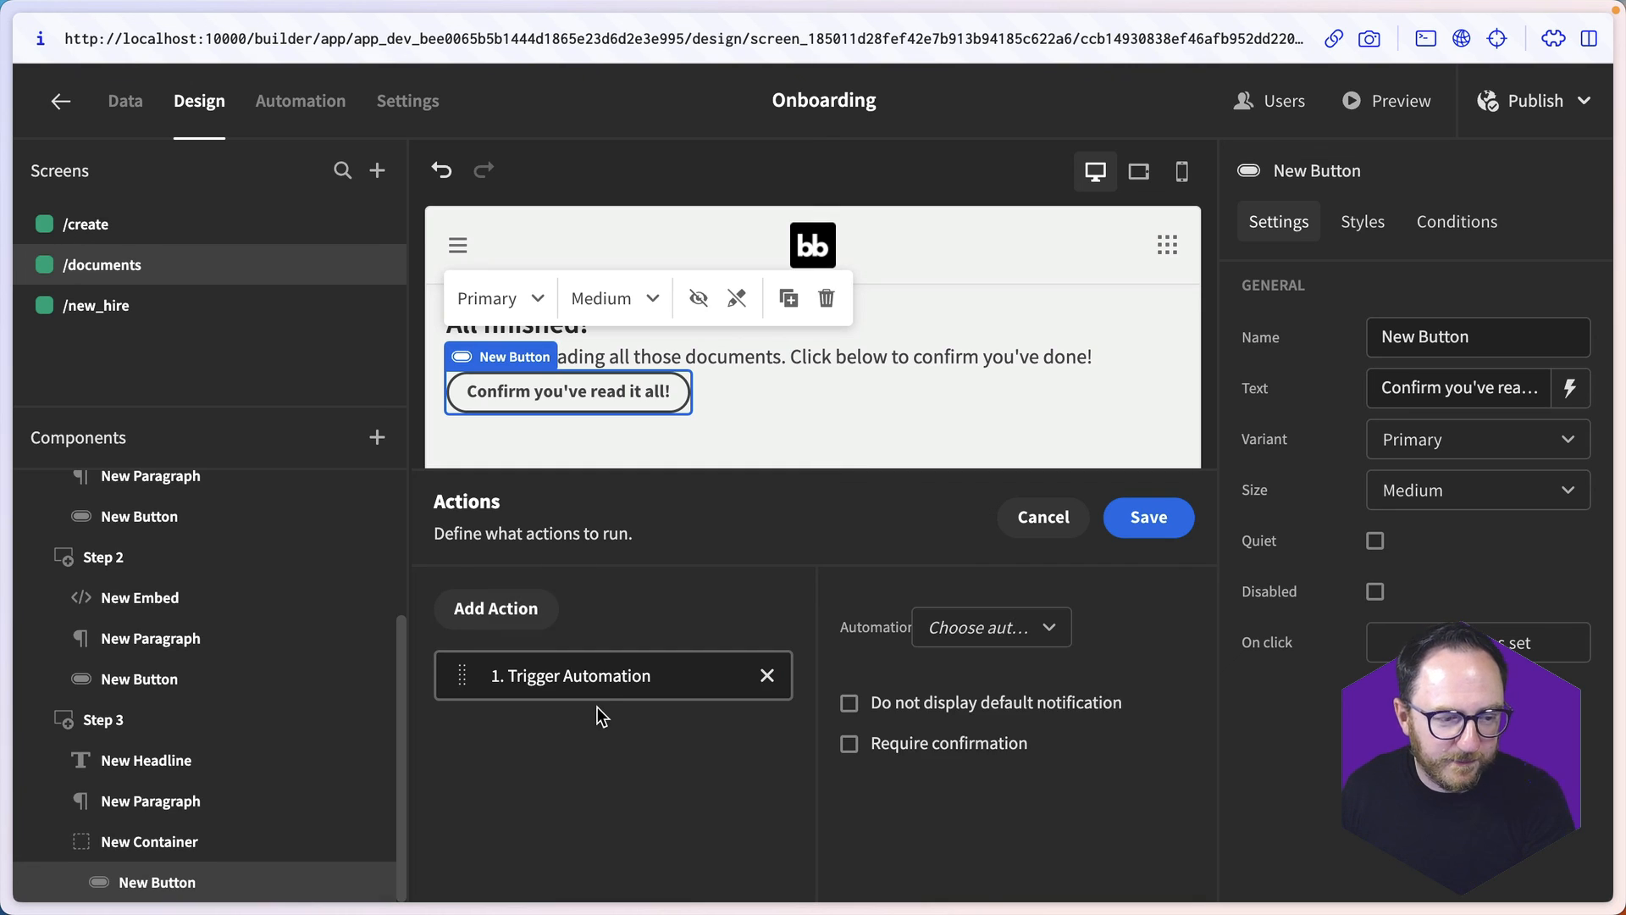
click(962, 646)
click(937, 770)
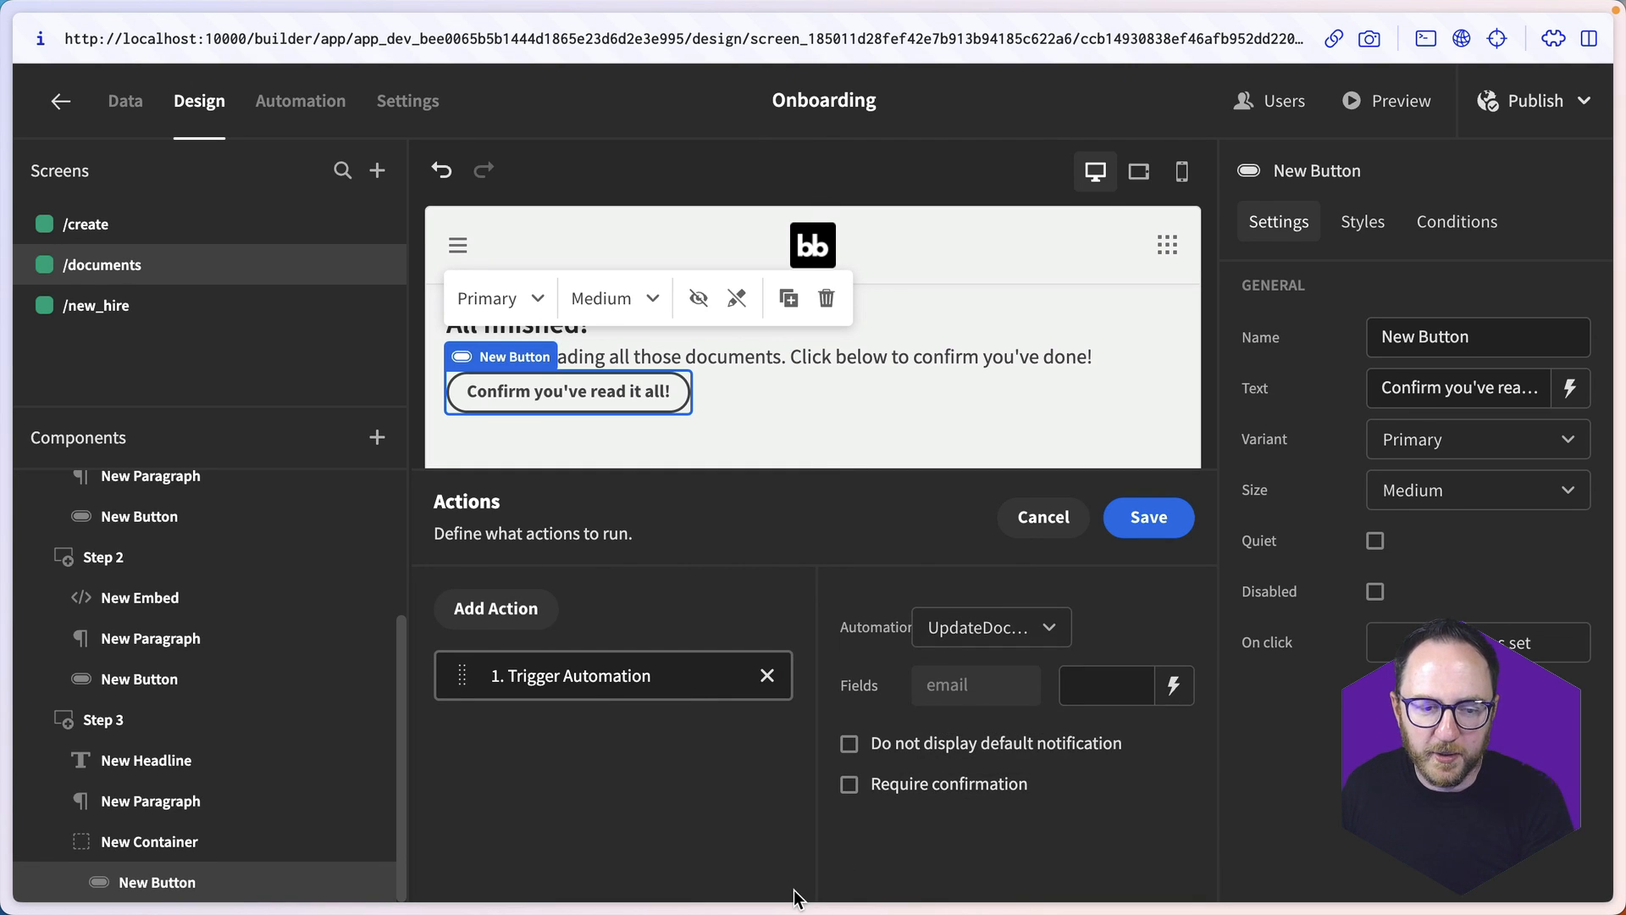
- Bind the Trigger Automation action's email field to the current user's Email and save the button's actions
click(1174, 687)
click(911, 775)
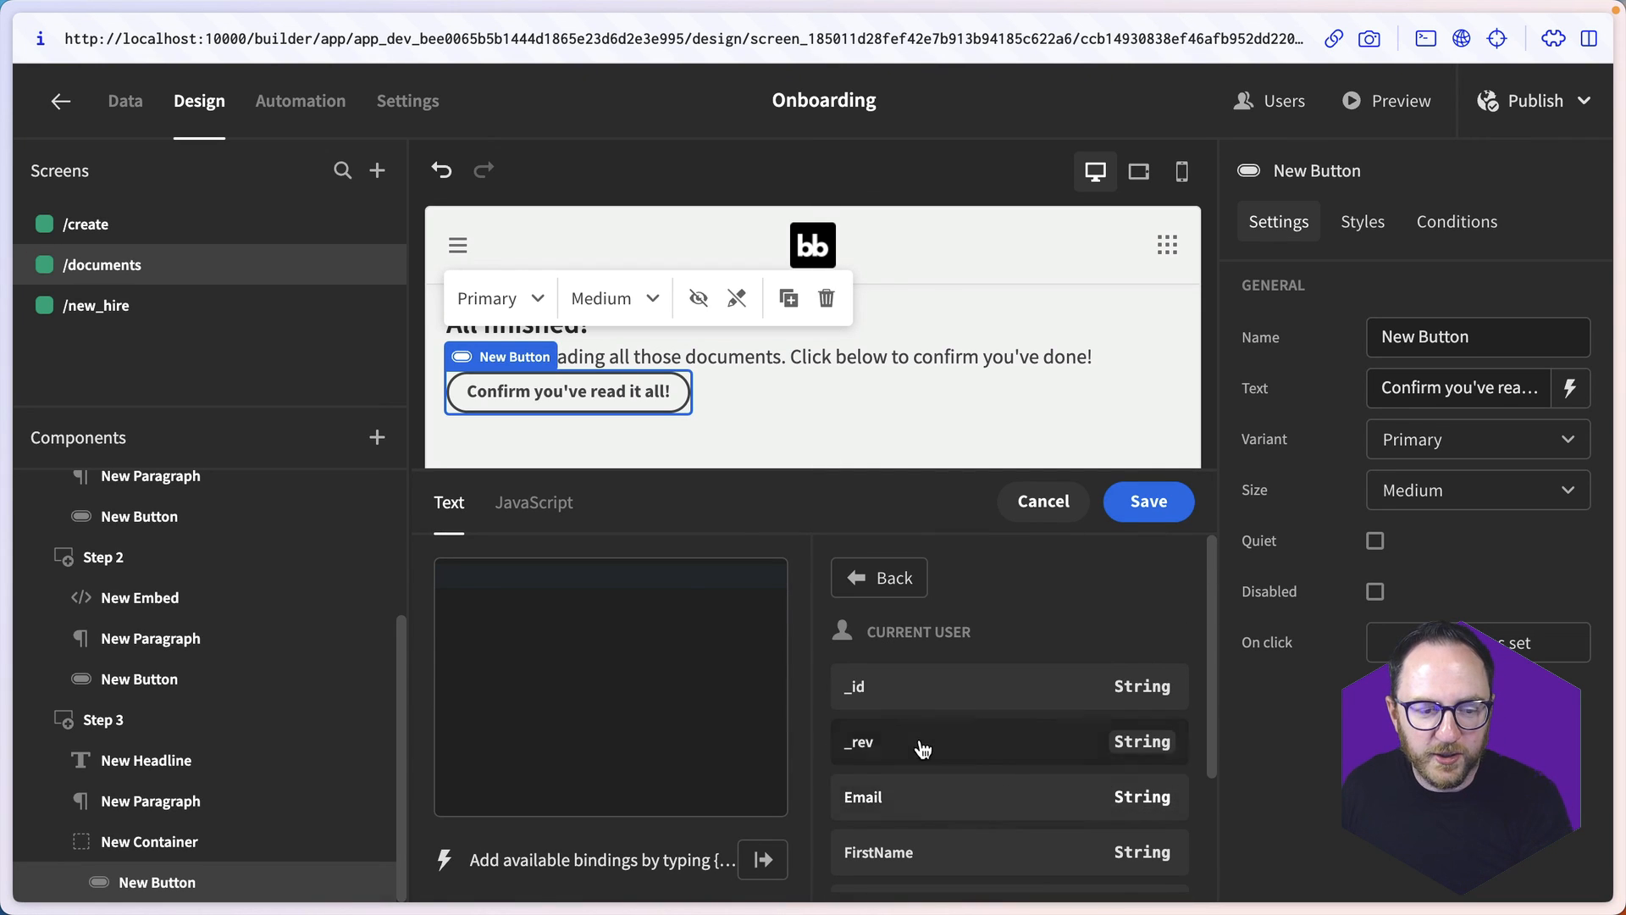
click(916, 800)
click(1135, 502)
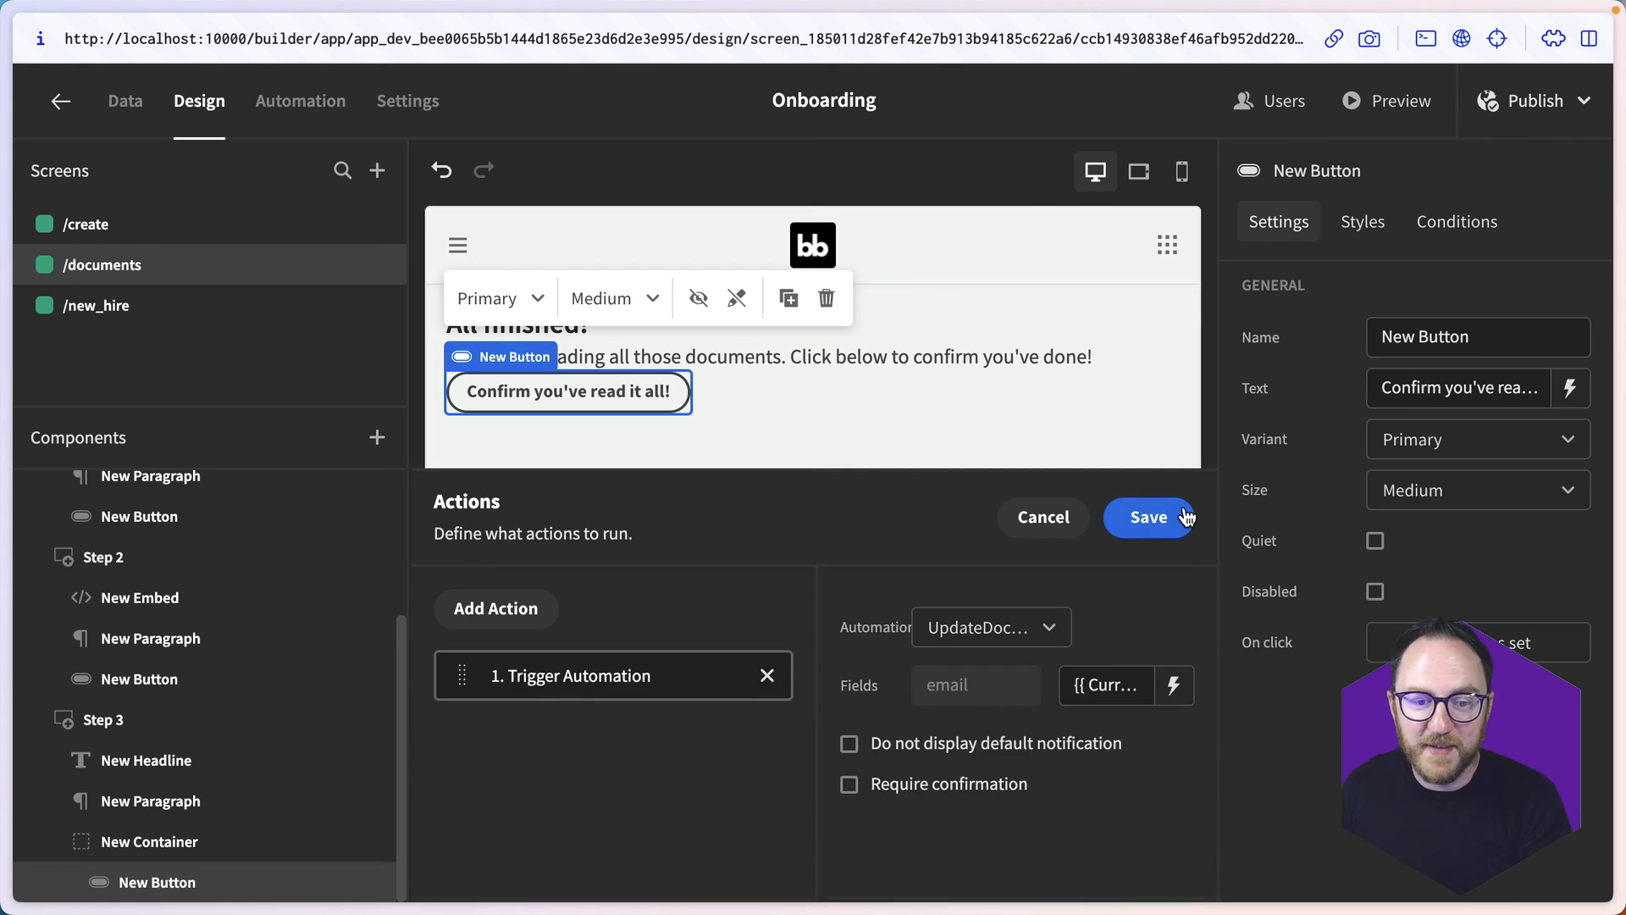
click(1152, 516)
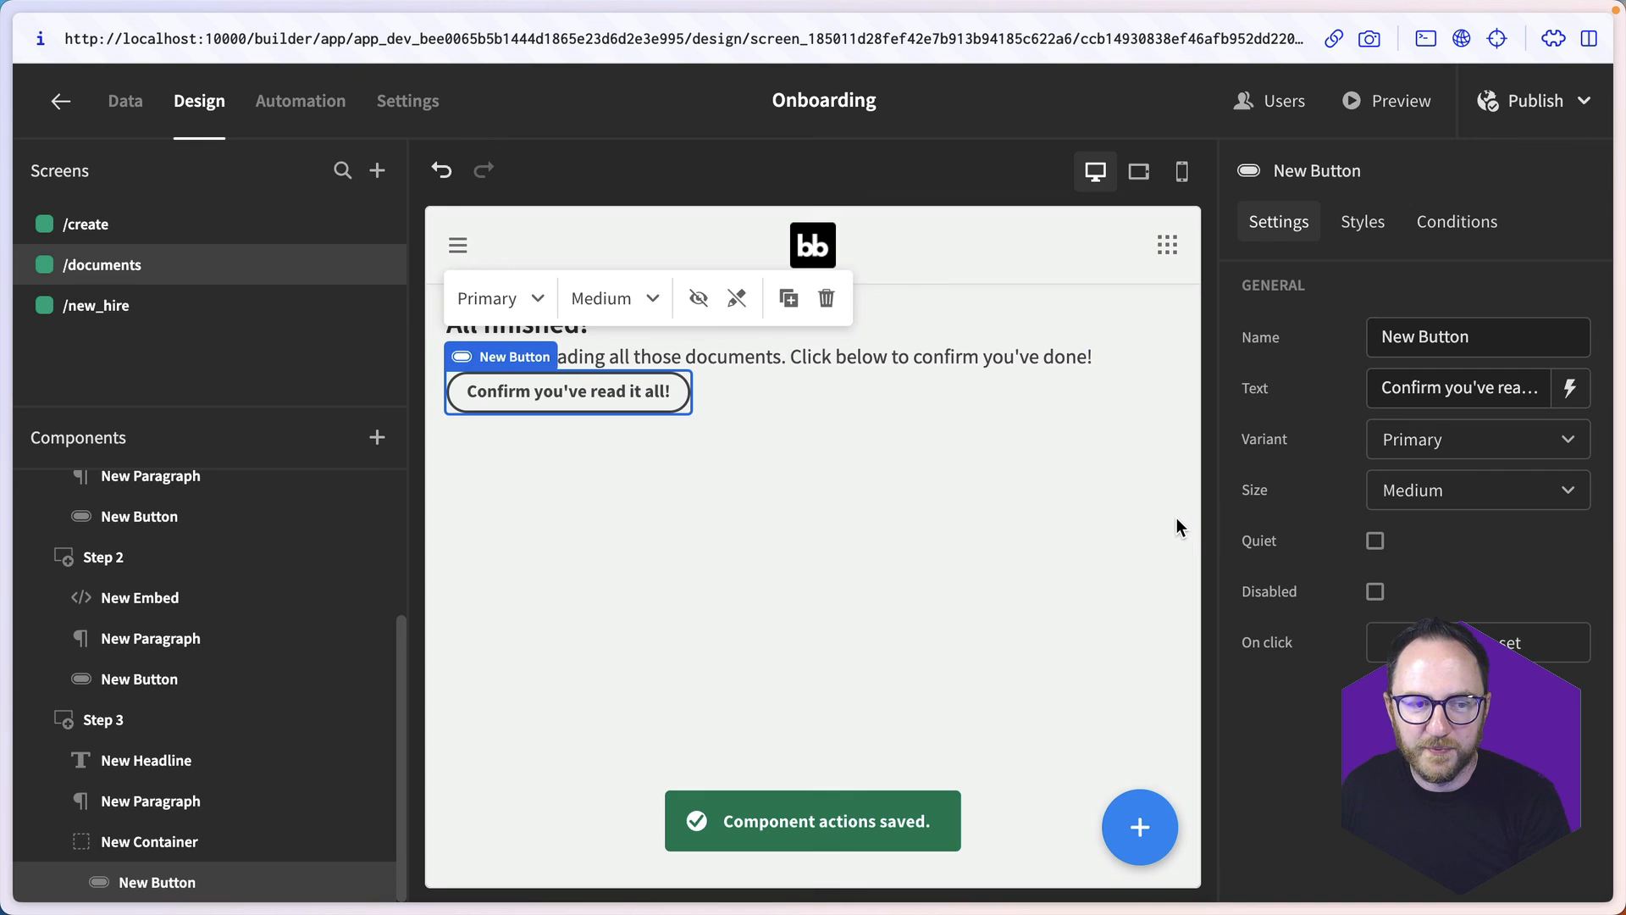
- Publish the Onboarding app and open the published version
click(1516, 102)
click(1501, 307)
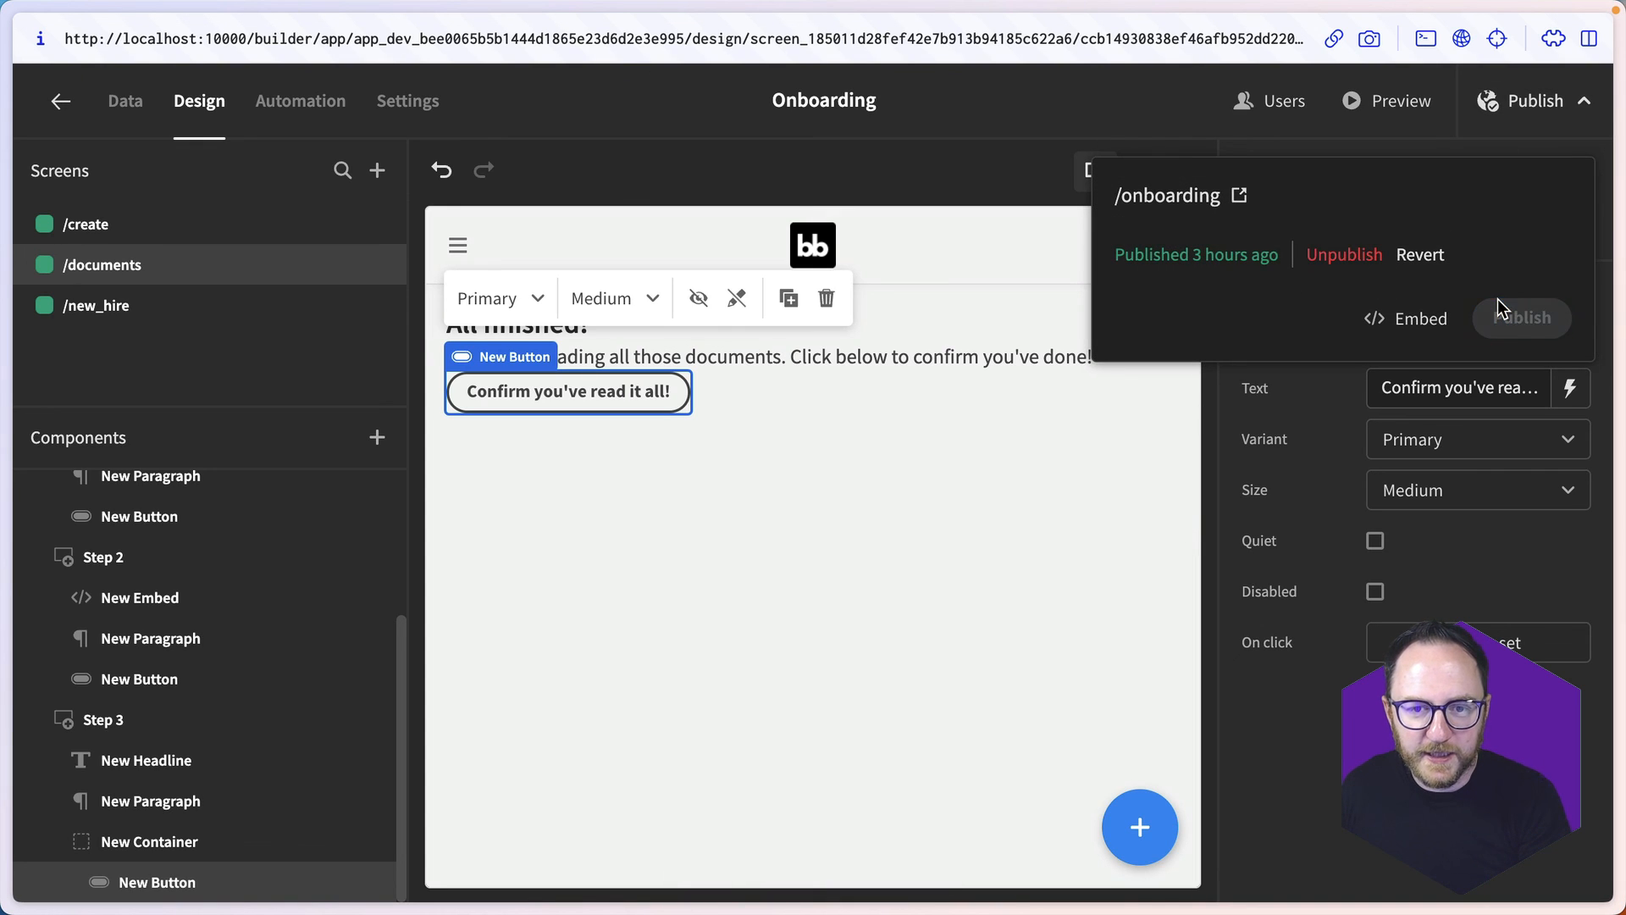
click(1239, 195)
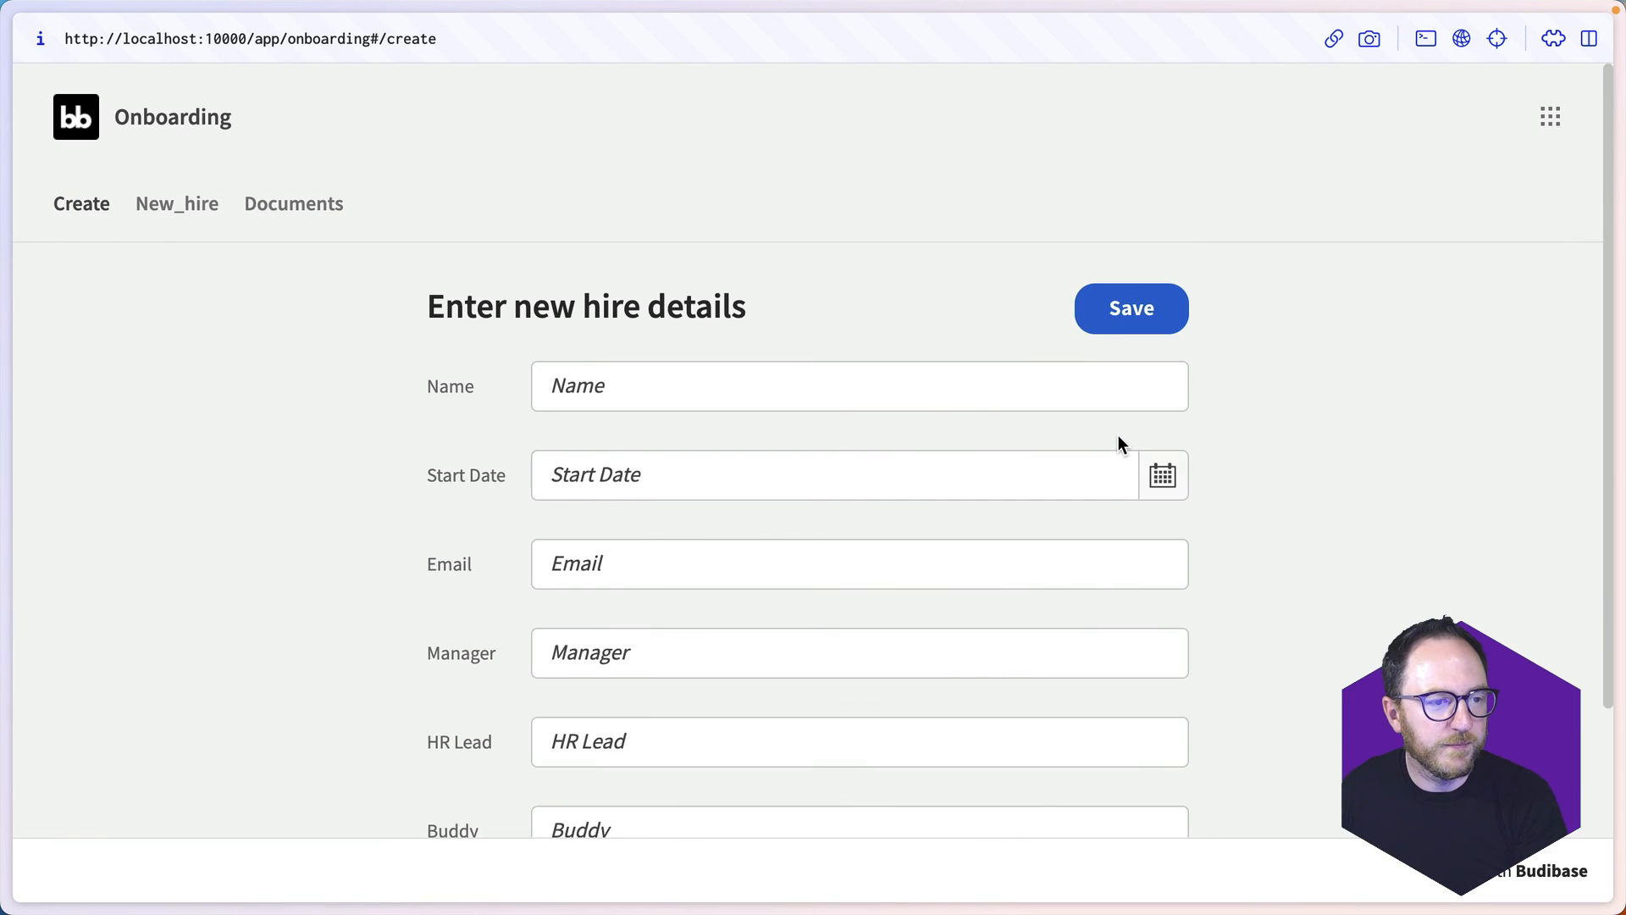
- On the published app's Documents screen, confirm the Health and safety and Fire policy documents and submit the final read-it-all confirmation
click(312, 200)
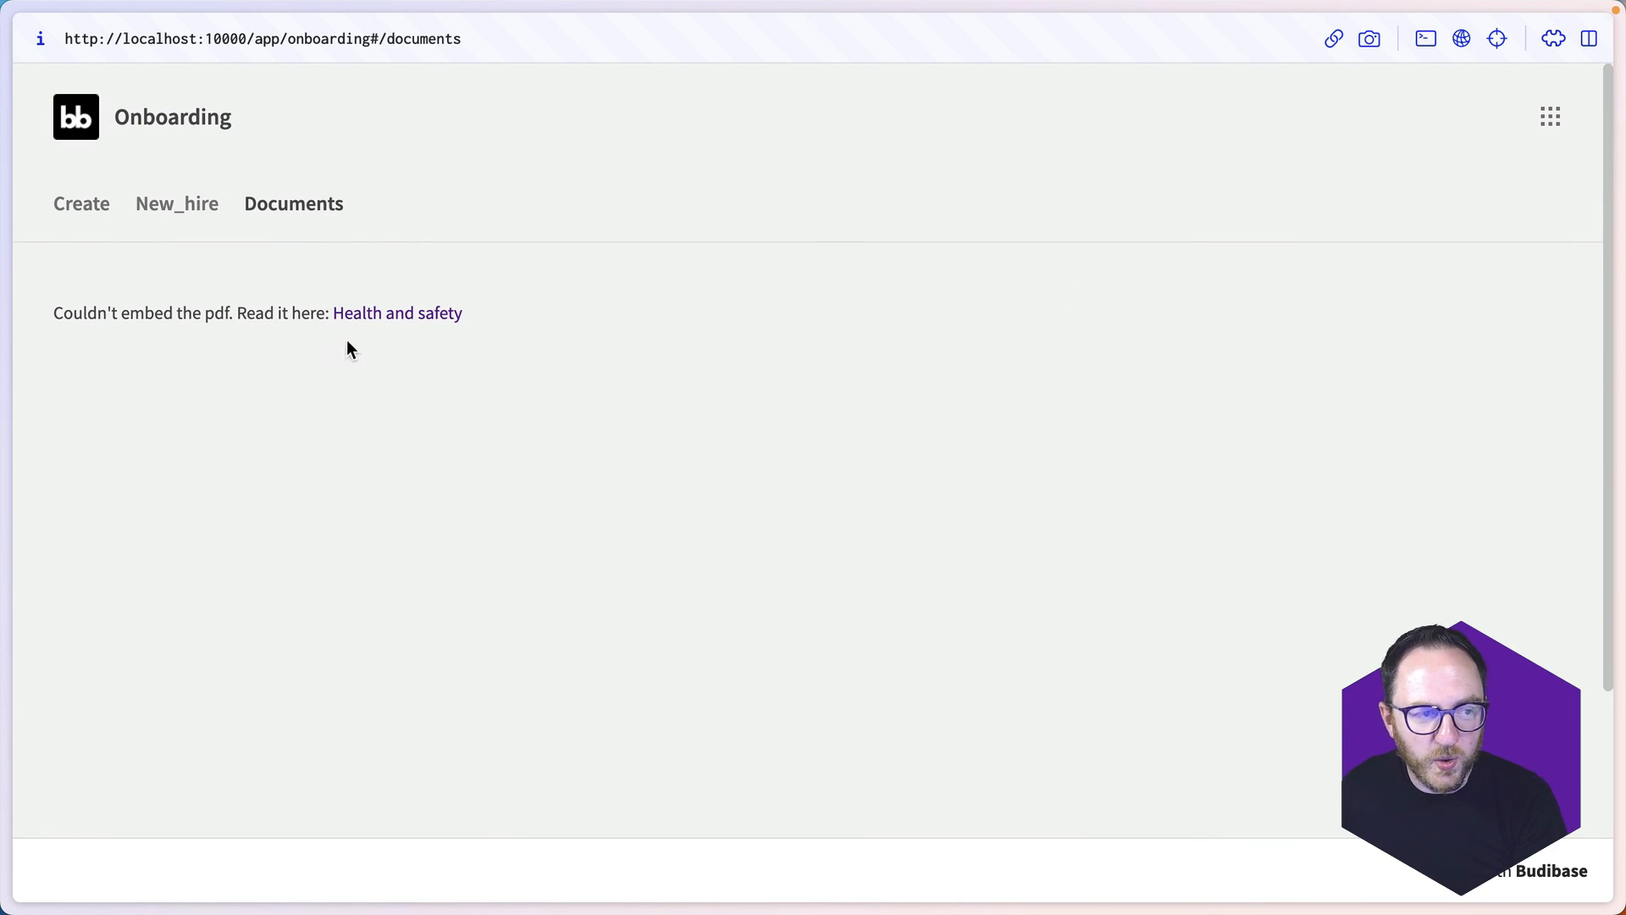
scroll(1042, 590, down, 3)
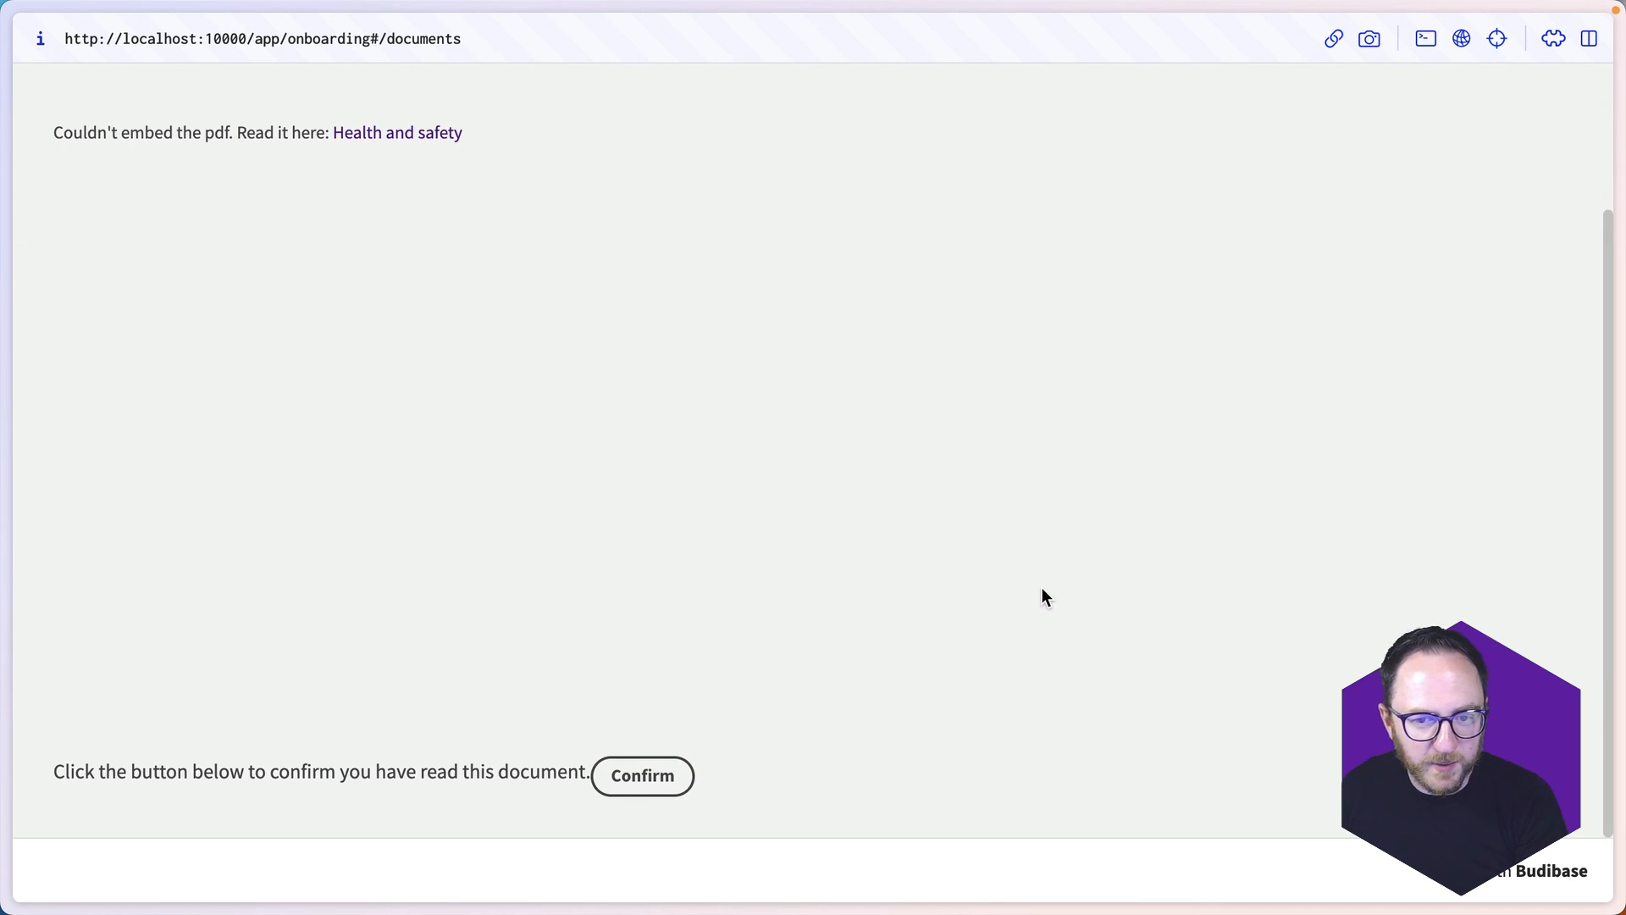
click(637, 779)
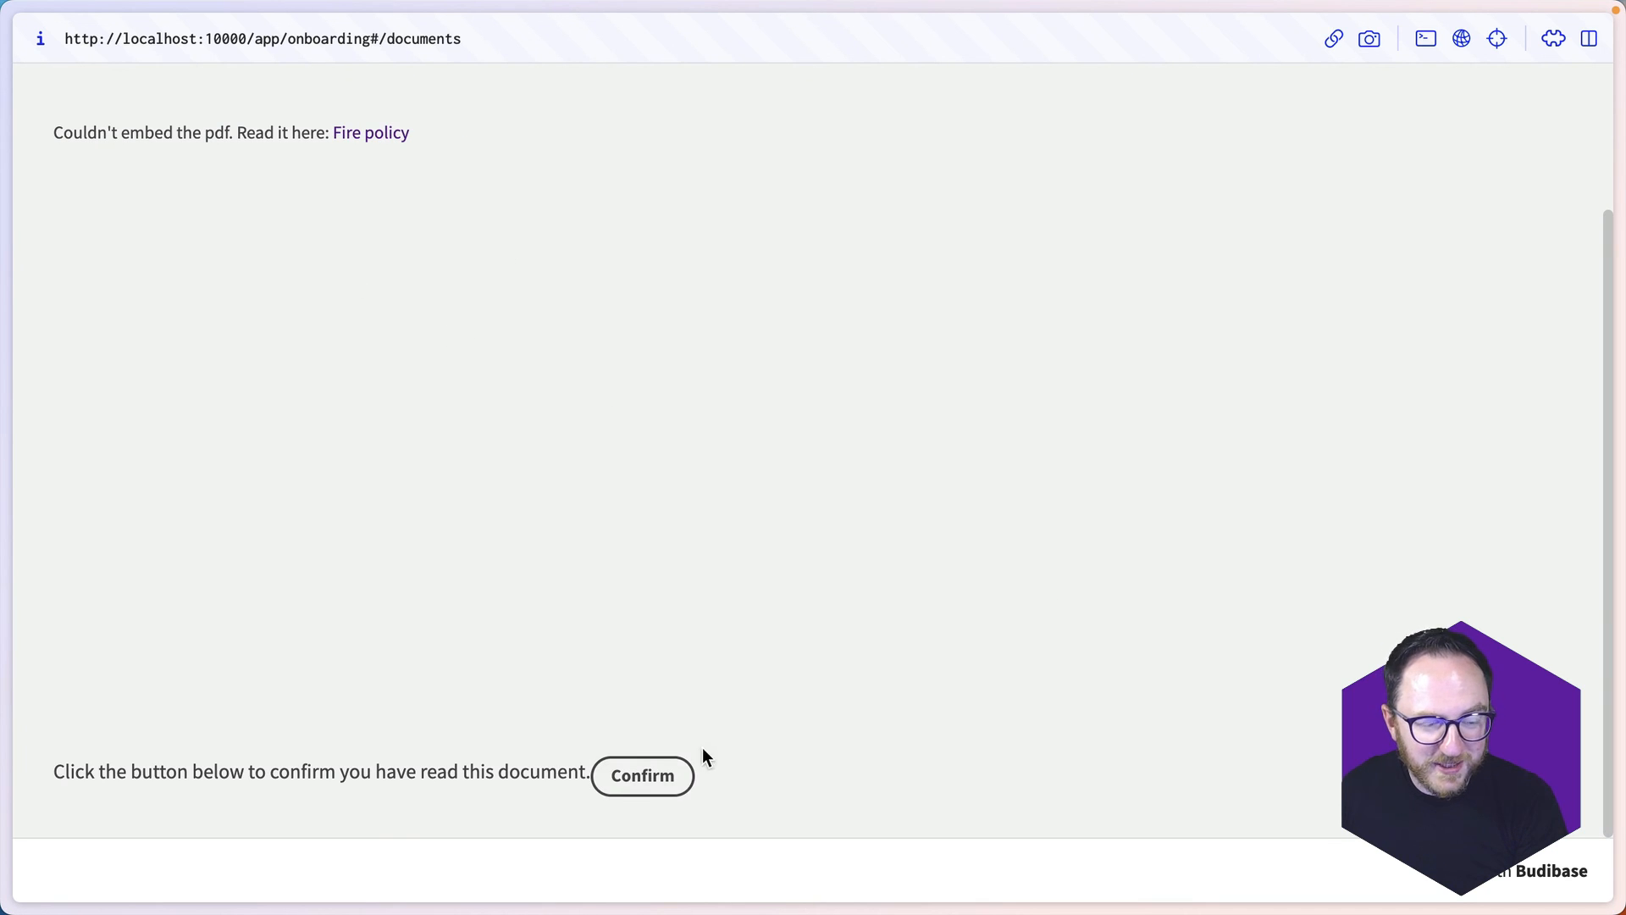
click(637, 779)
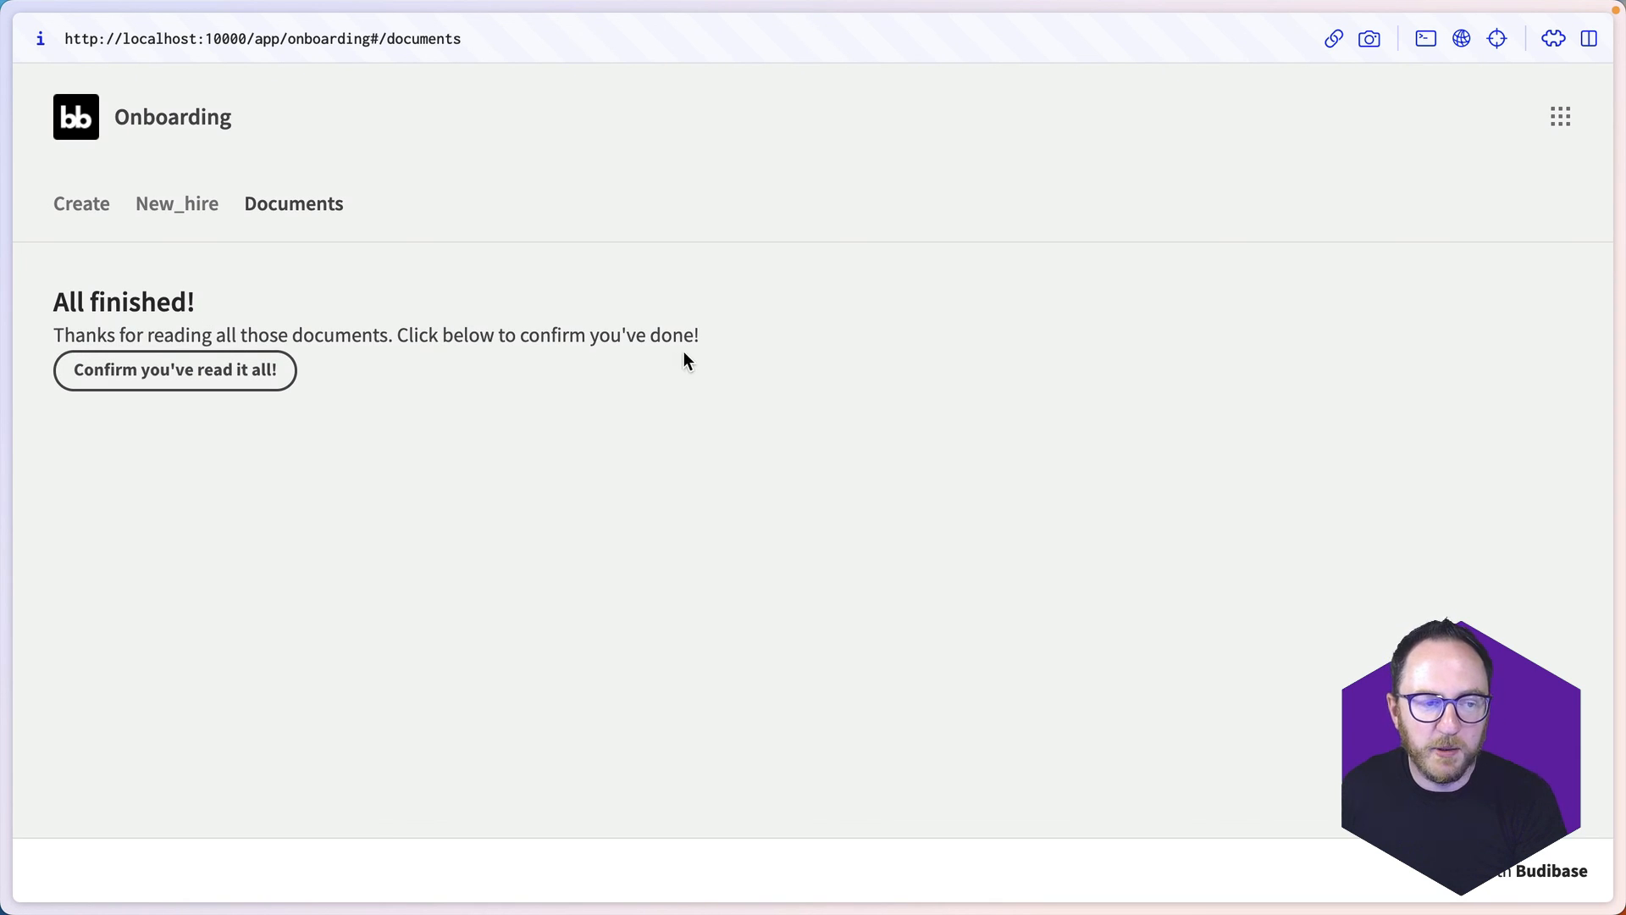
click(241, 377)
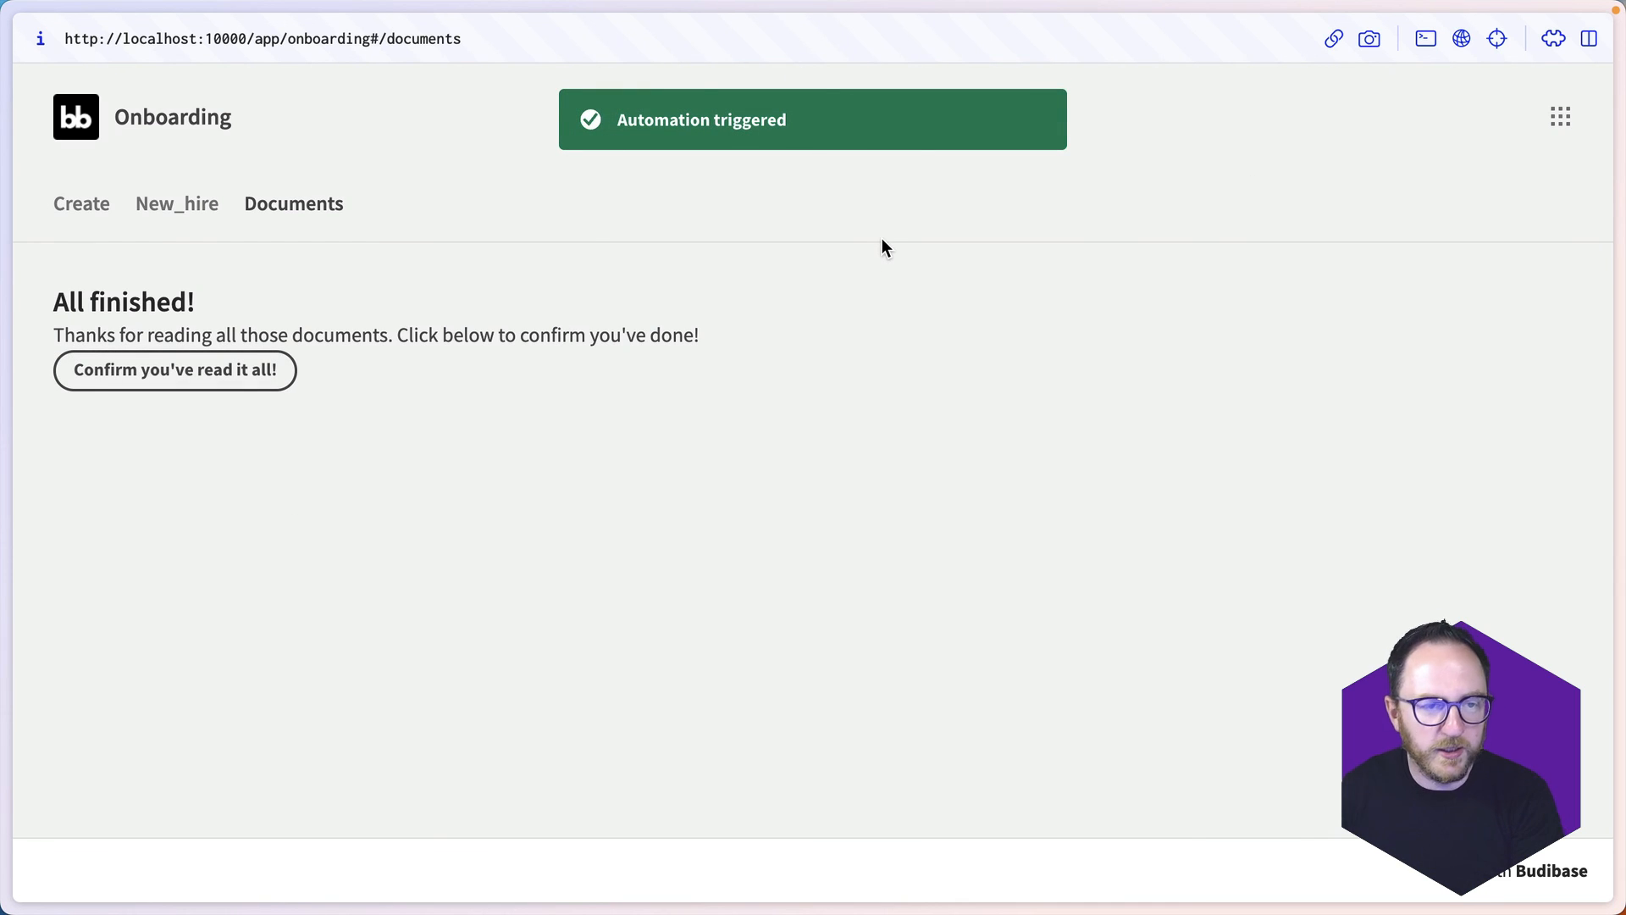
- Return to the app builder and check the DocumentReadComplete column in the new_hire table
key(super+t)
key(Return)
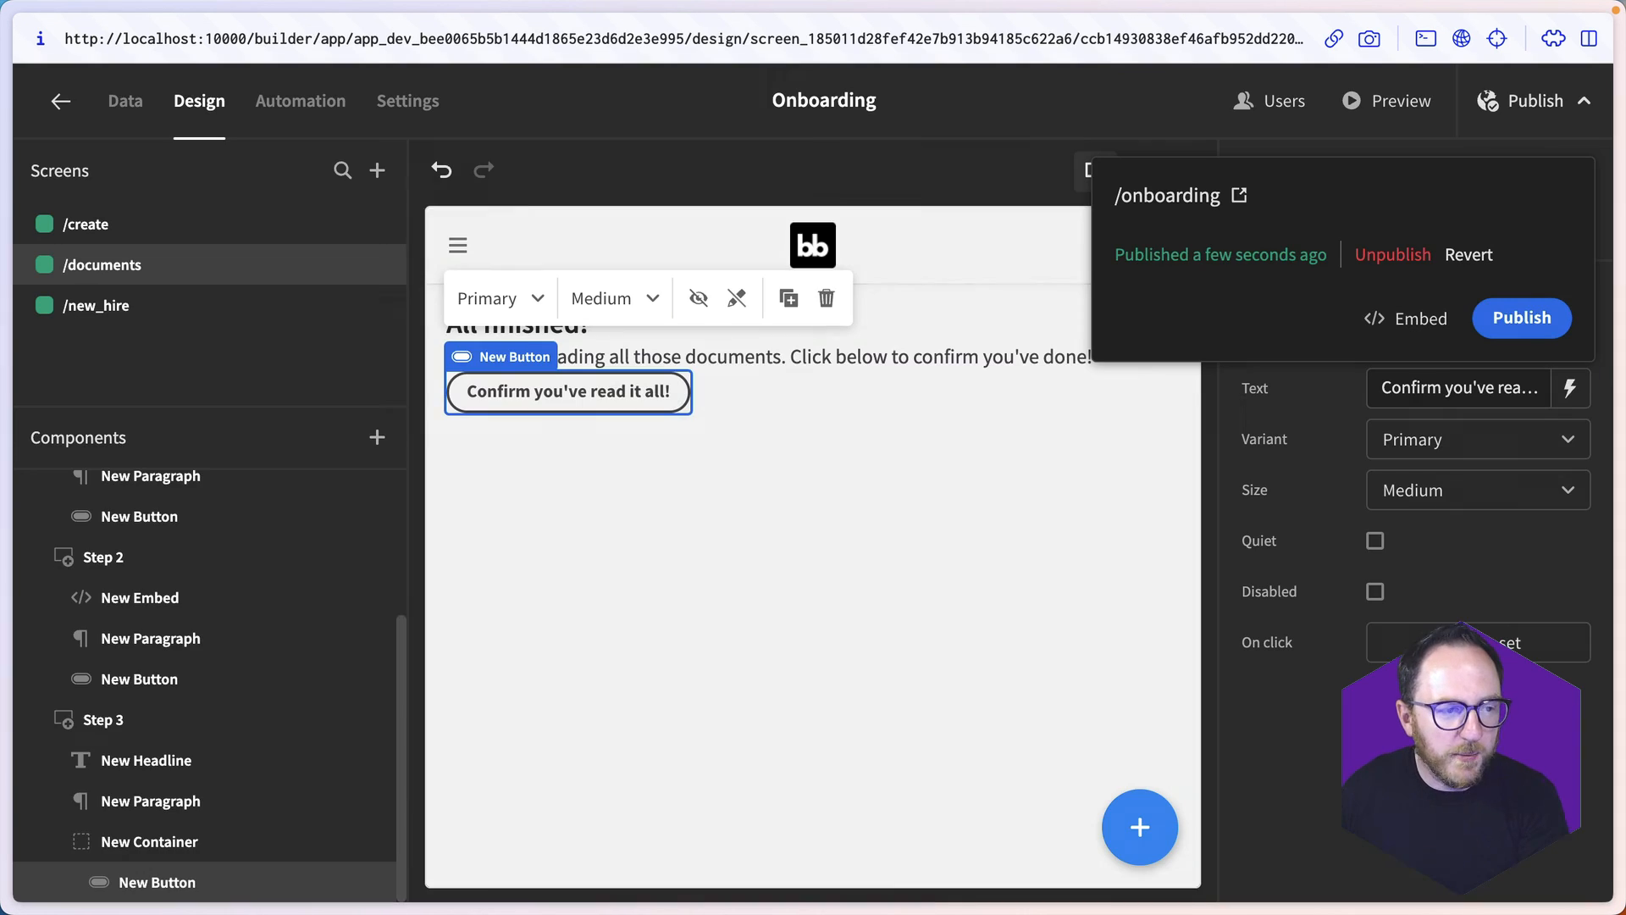
click(132, 102)
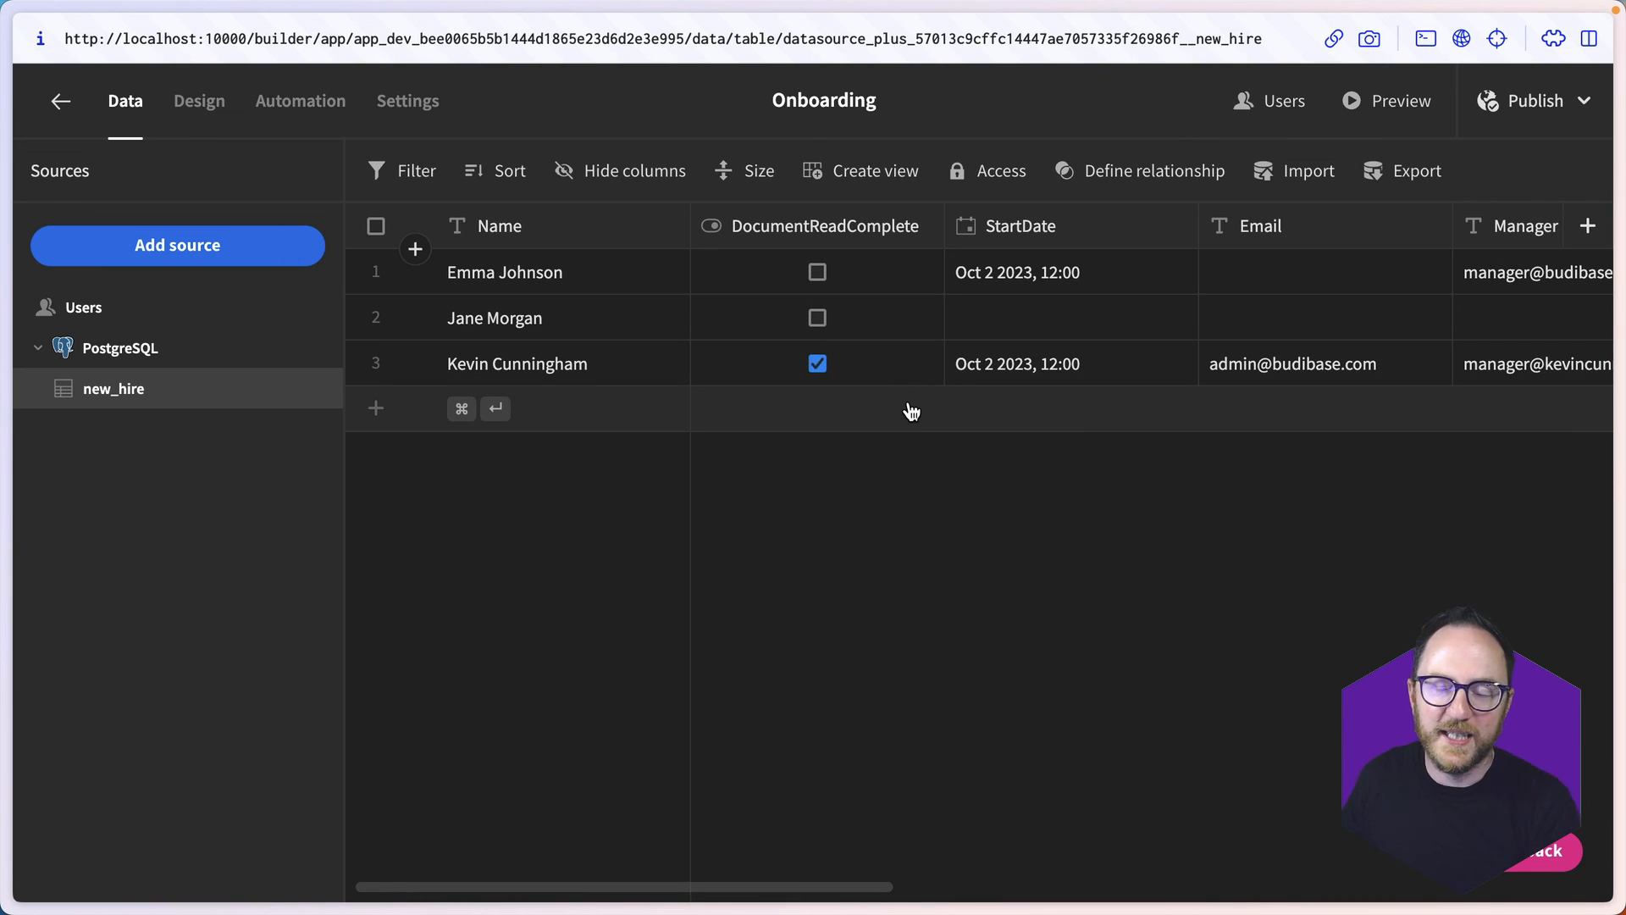